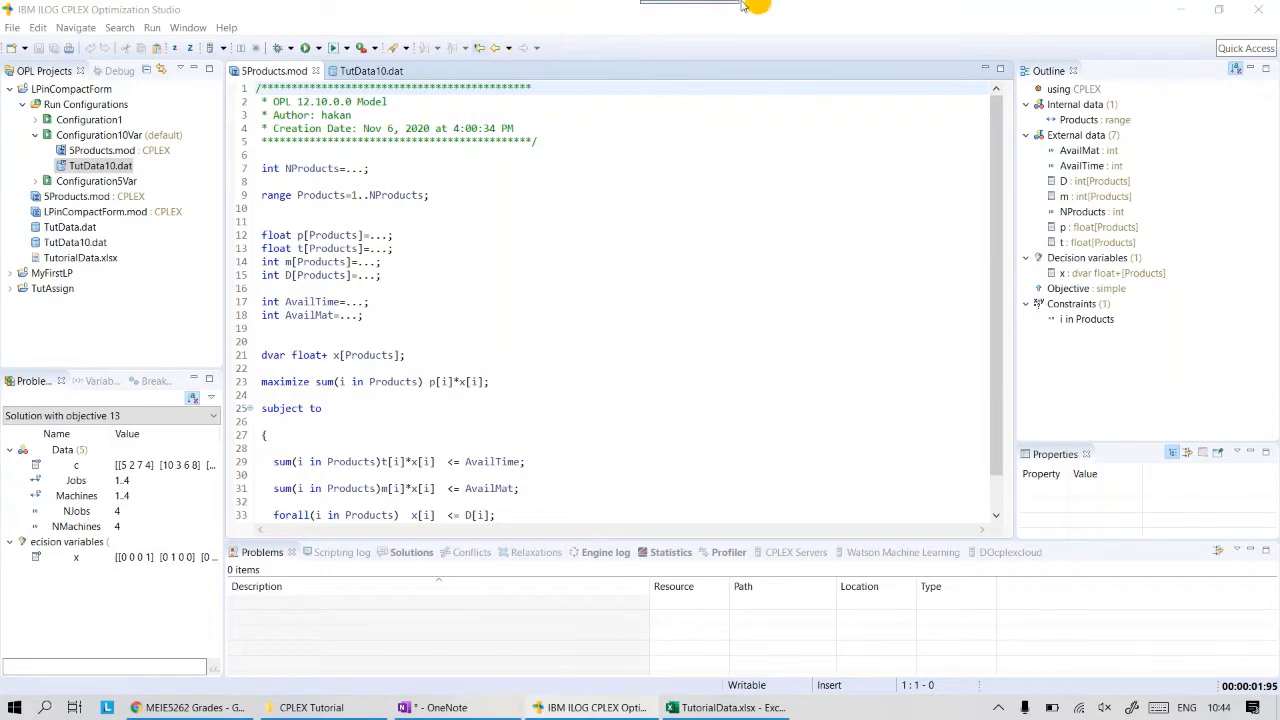
- Open TutData10.dat and replace the editor contents with the version changed on the file system
click(408, 72)
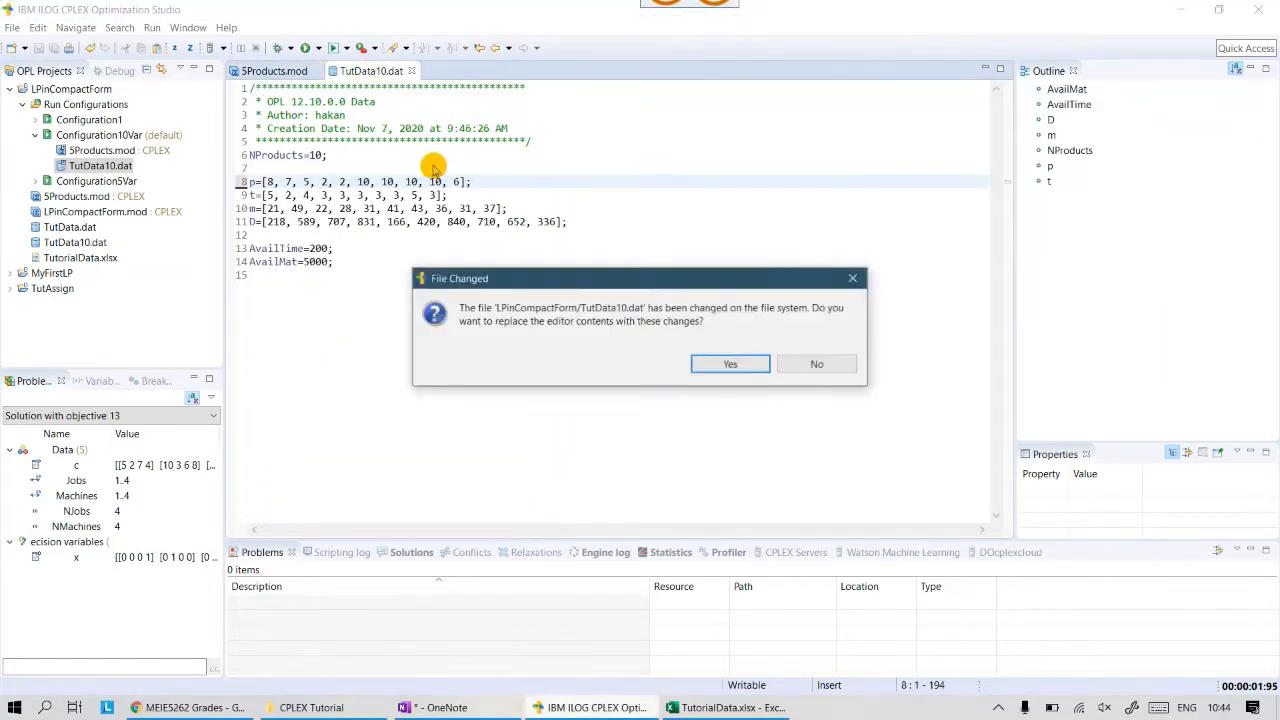
click(729, 364)
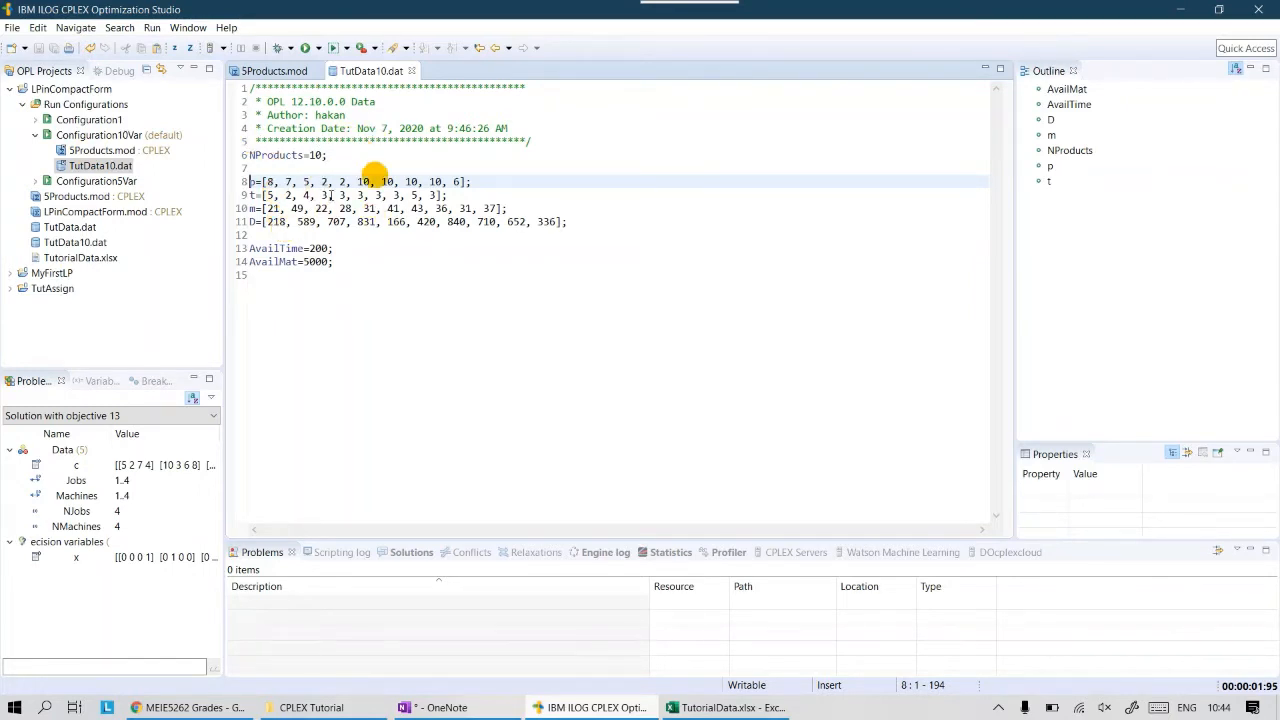
- Review the 5Products.mod model declarations and constraints, and examine the profit array p in TutData10.dat
click(274, 71)
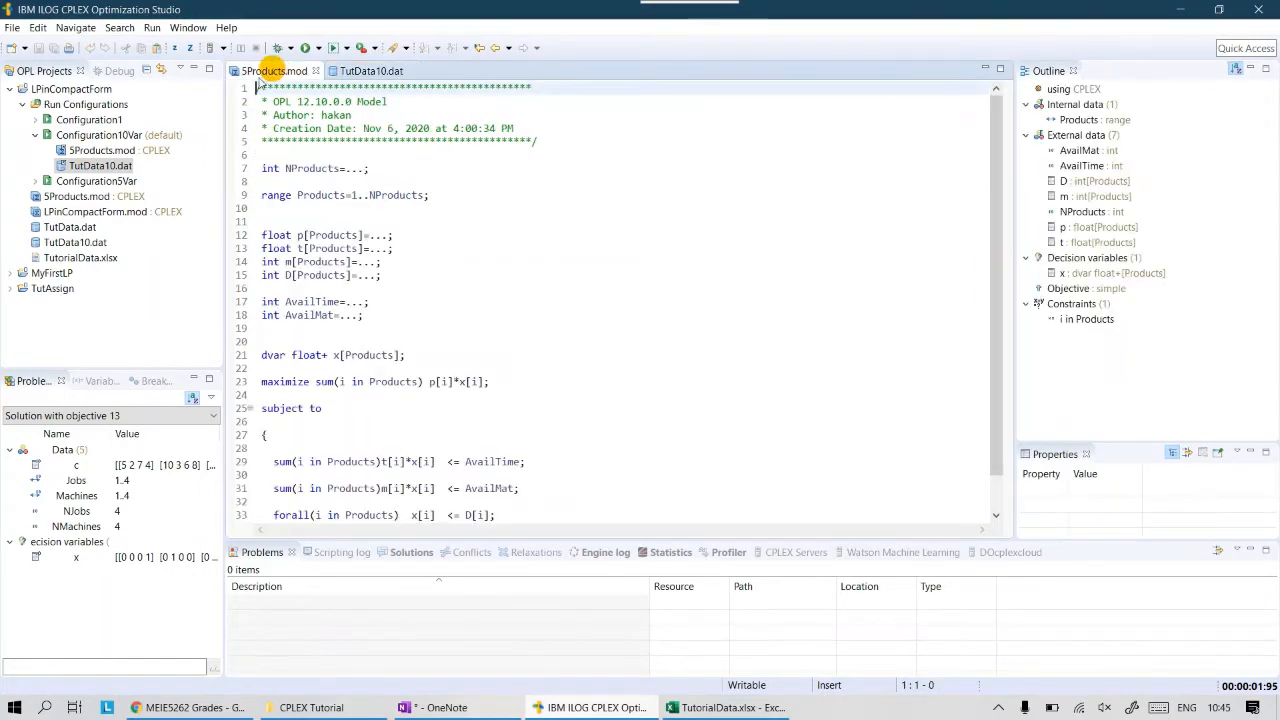
scroll(300, 171, down, 1)
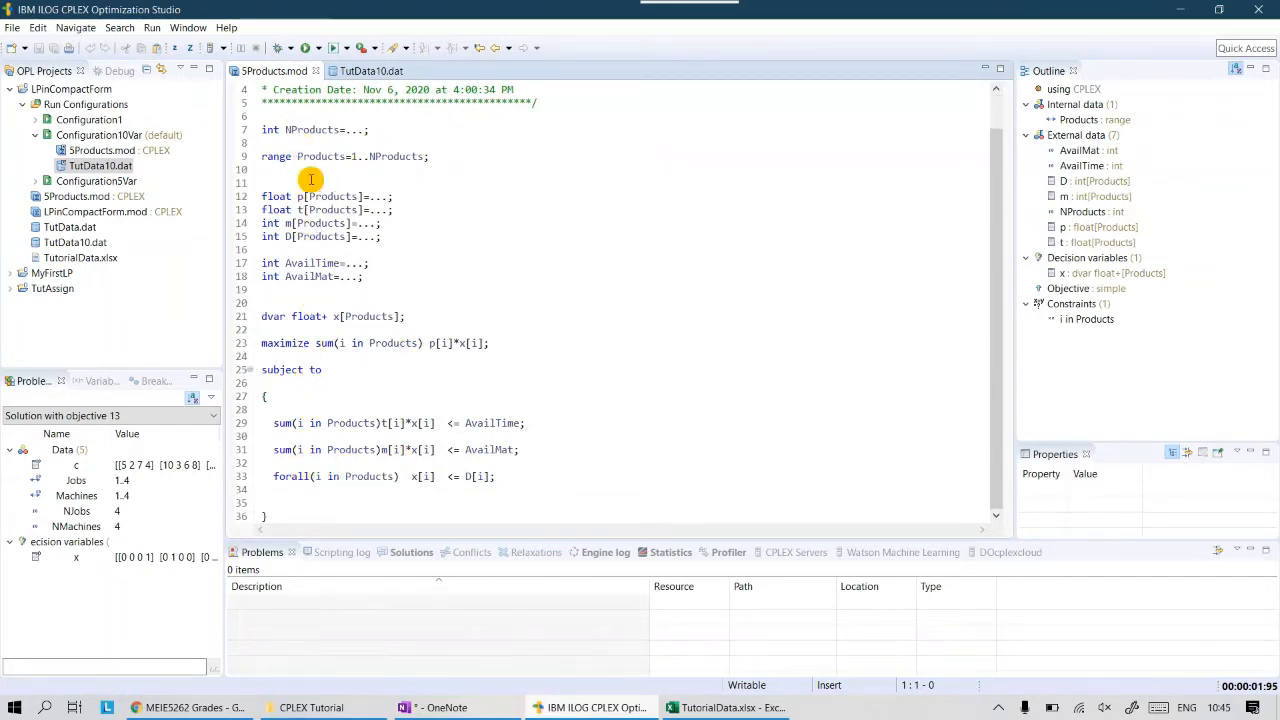
scroll(310, 180, up, 1)
scroll(340, 320, down, 1)
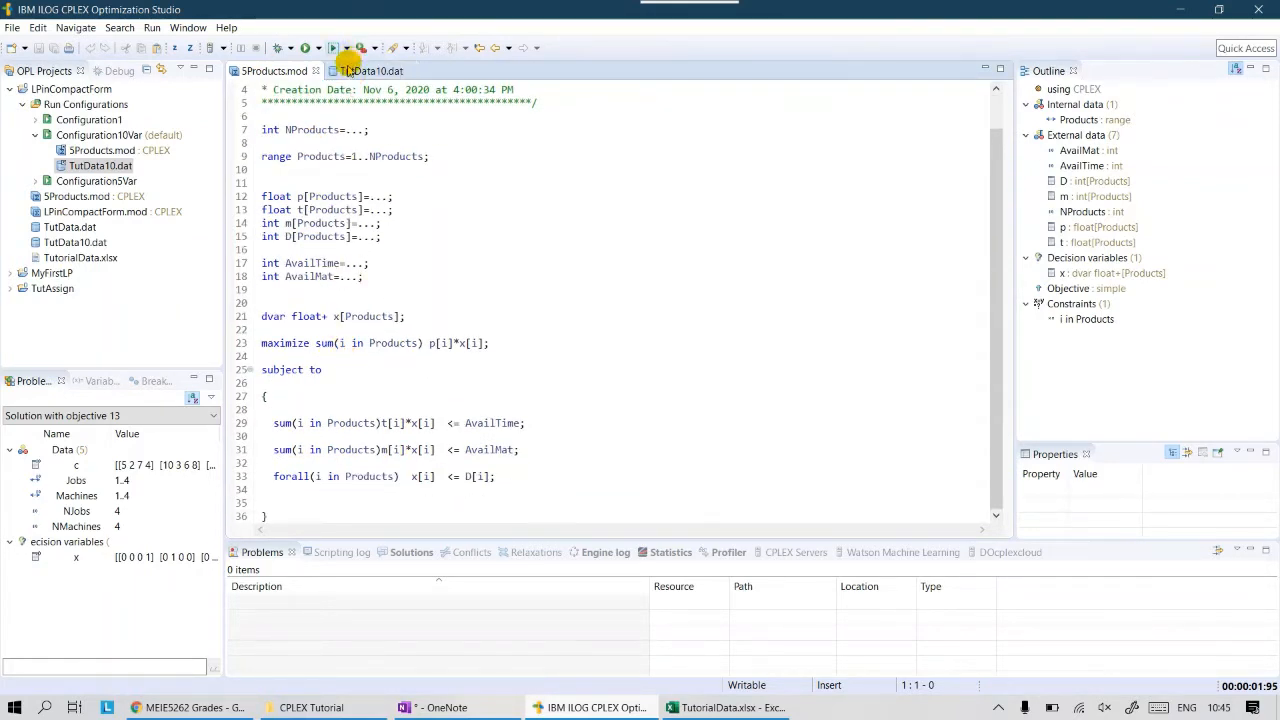
click(352, 72)
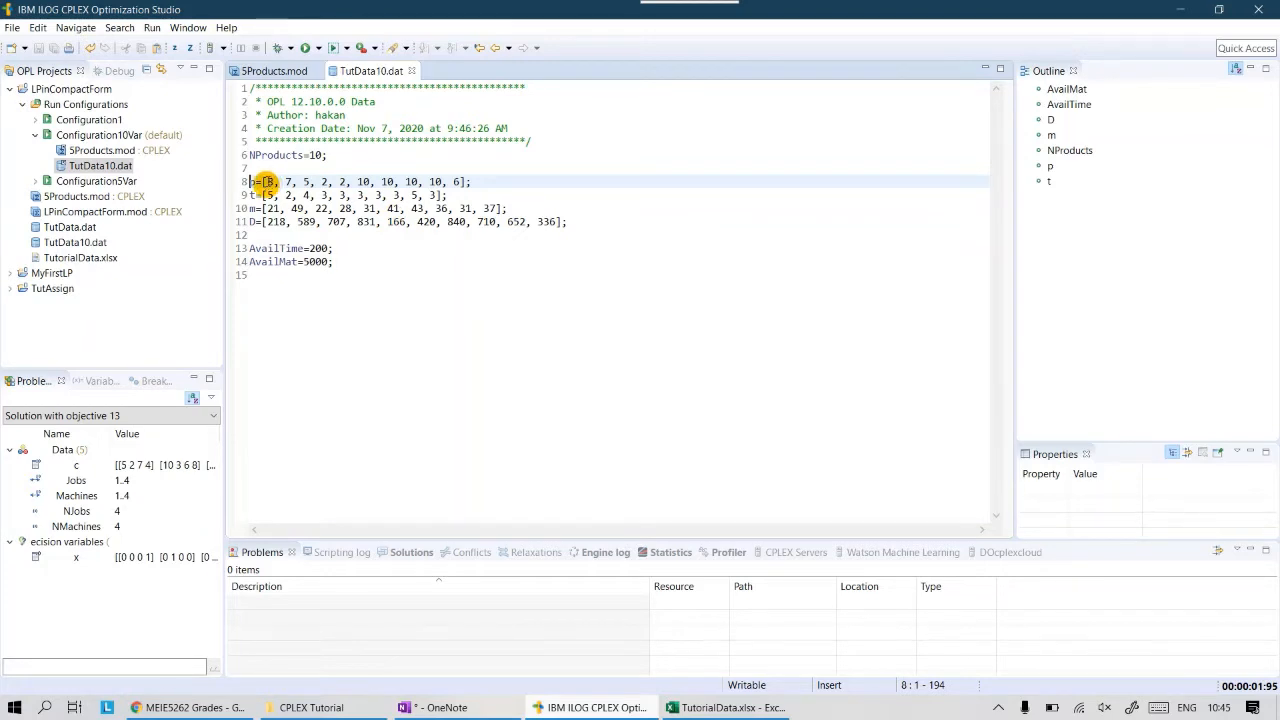
drag(254, 182, 468, 182)
click(430, 249)
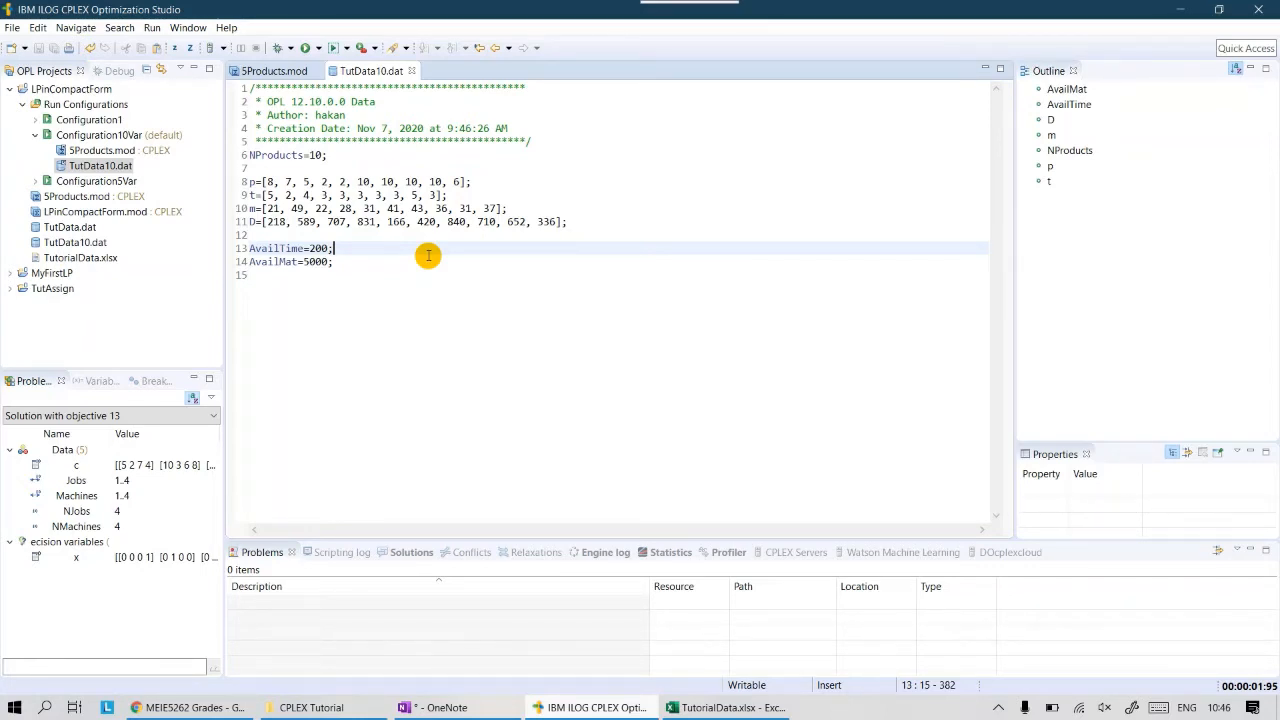
- Switch to OneNote to review the handwritten product-mix and assignment formulations, and return to 5Products.mod in CPLEX Optimization Studio
click(443, 713)
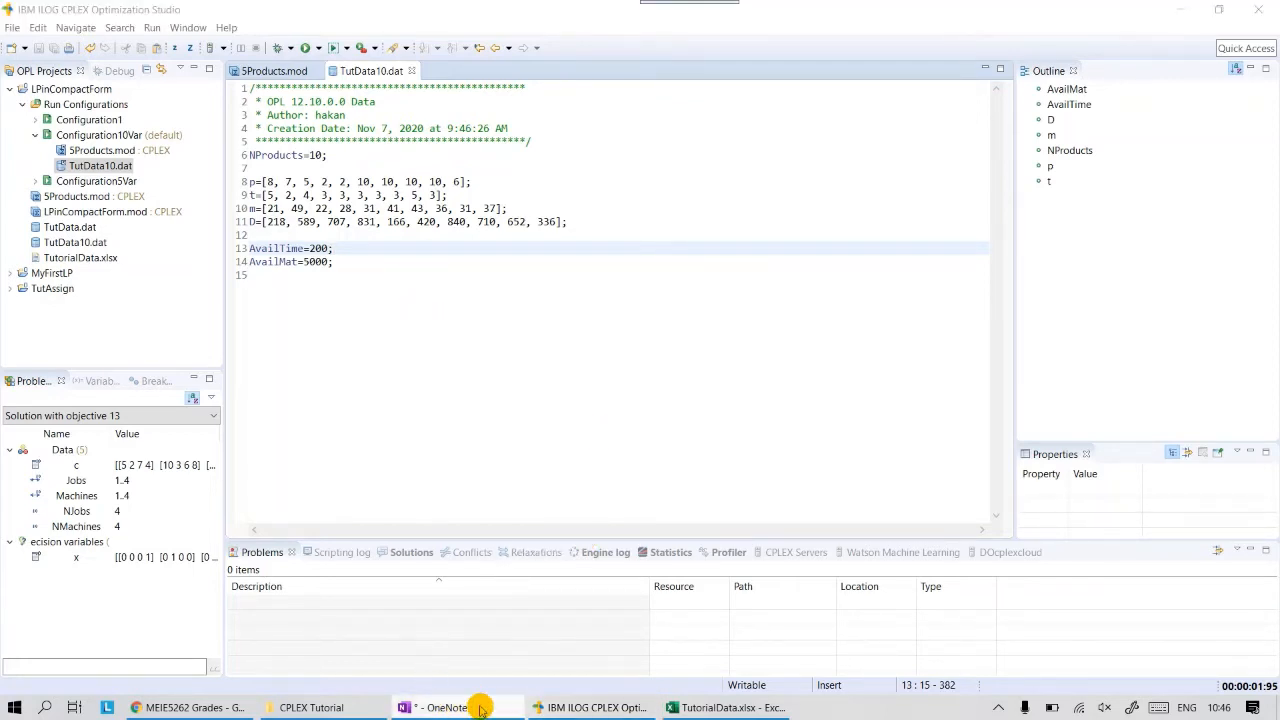
click(481, 708)
scroll(467, 676, up, 3)
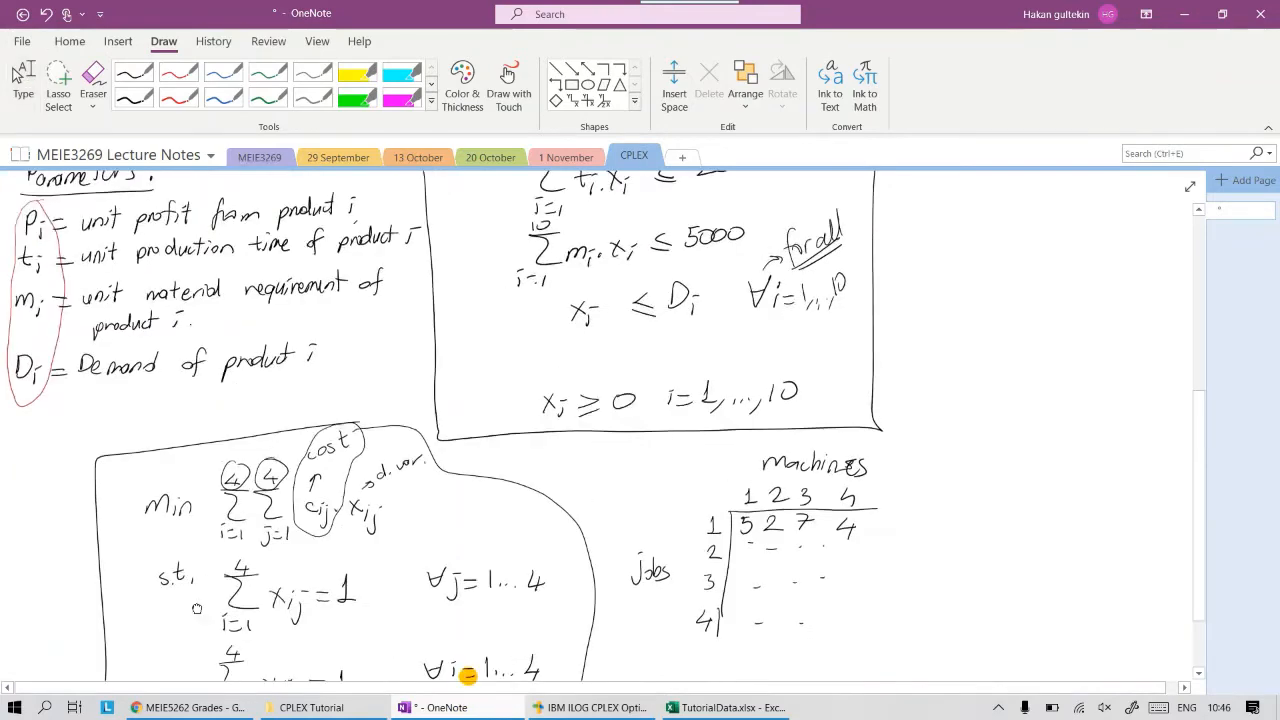
scroll(163, 343, up, 3)
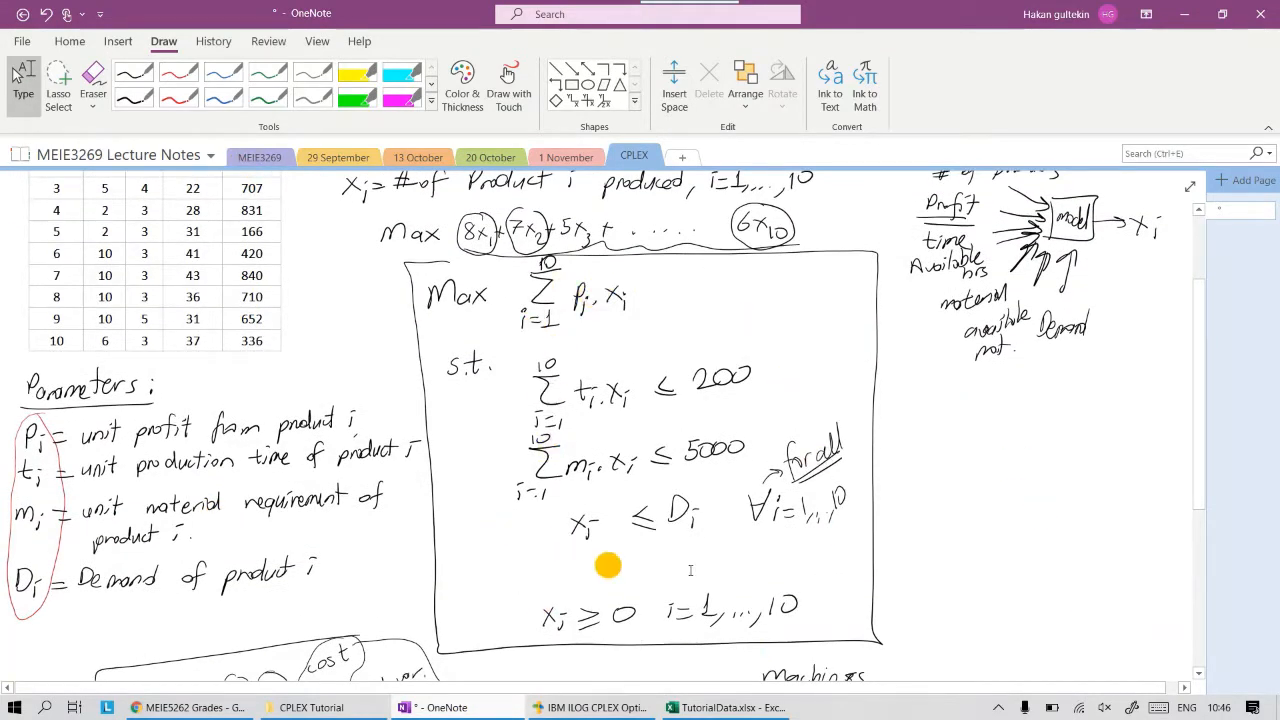
scroll(748, 554, down, 5)
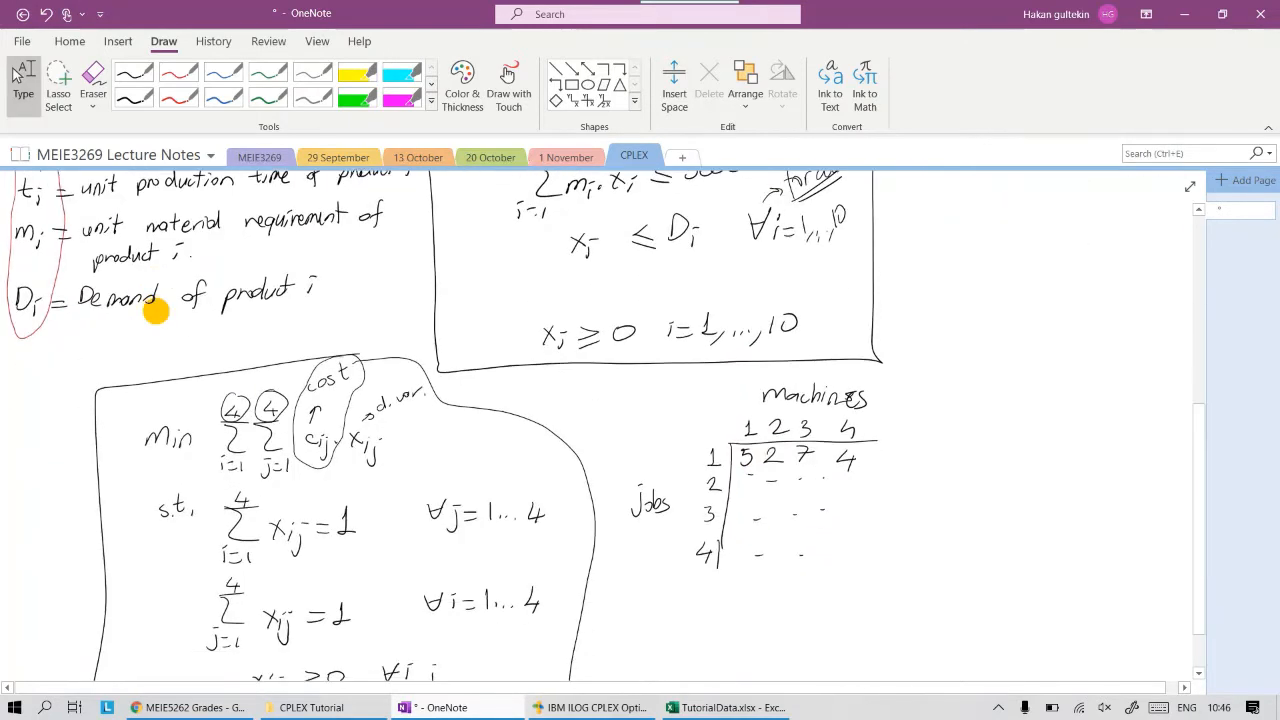
scroll(157, 312, down, 2)
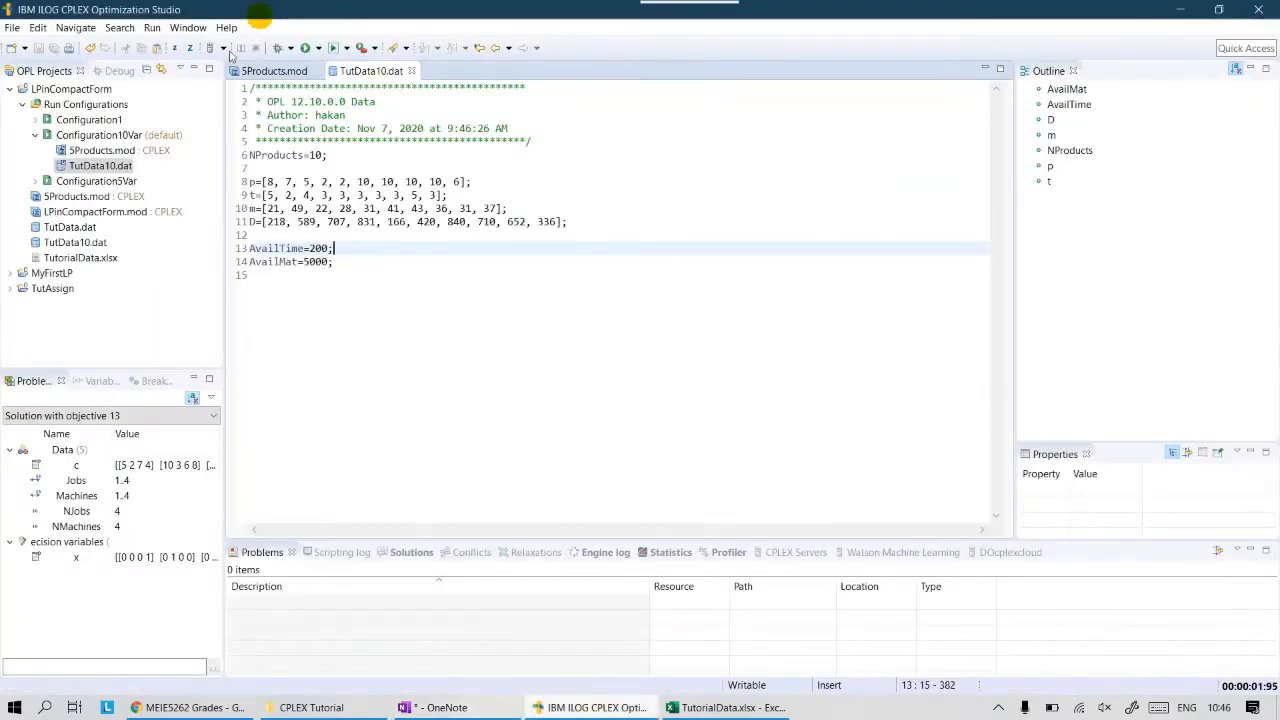
click(274, 71)
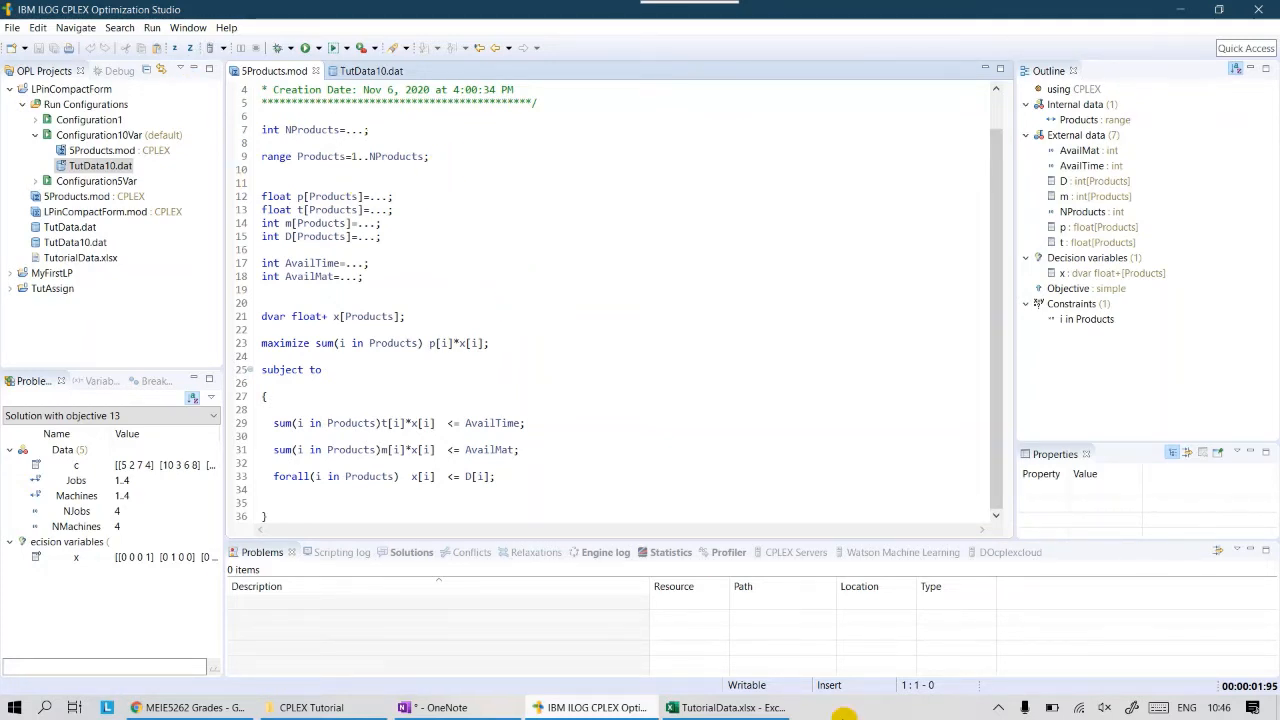
- Check the Data1 sheet of TutorialData.xlsx in Excel, and examine the parameters and product table in the OneNote notes
click(712, 704)
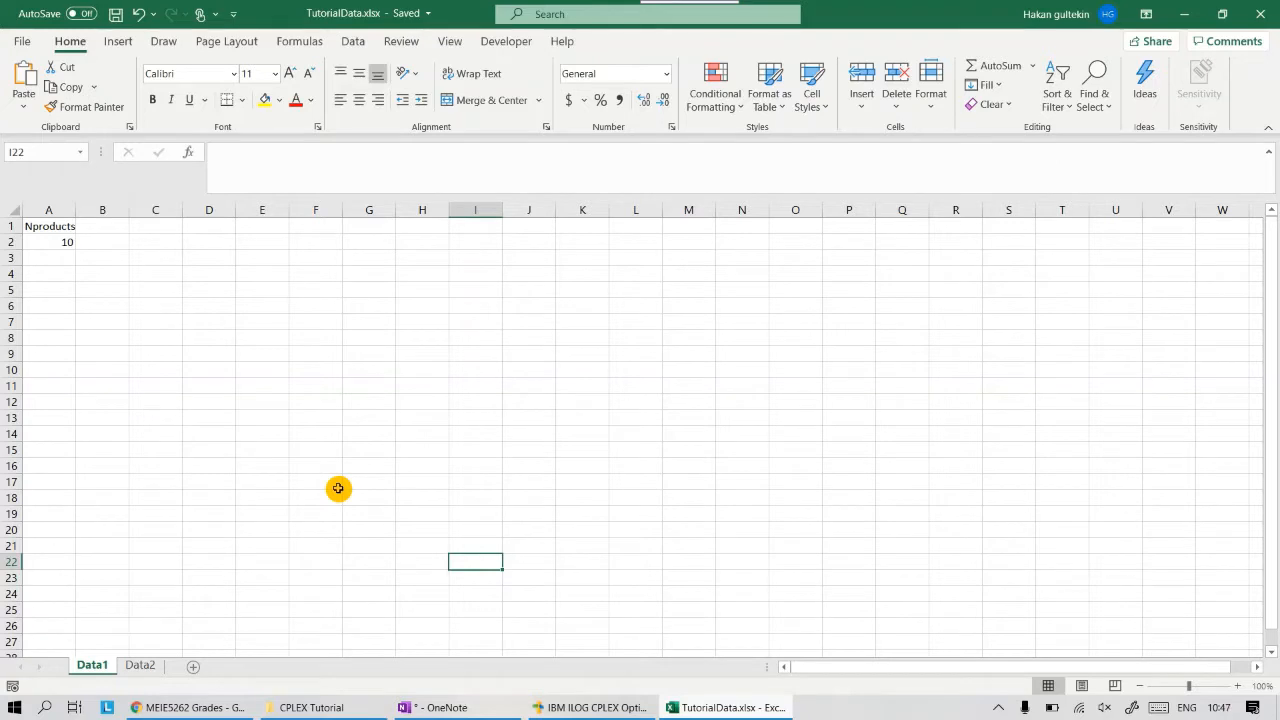
click(442, 400)
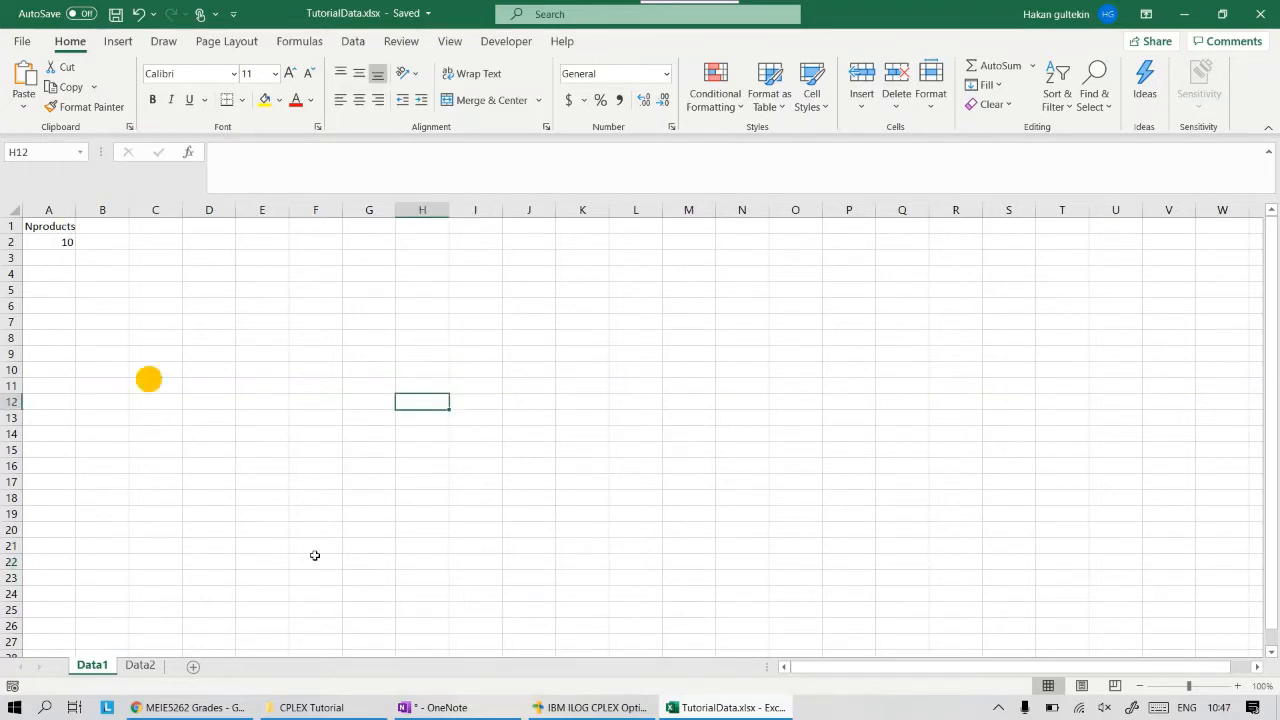
click(471, 706)
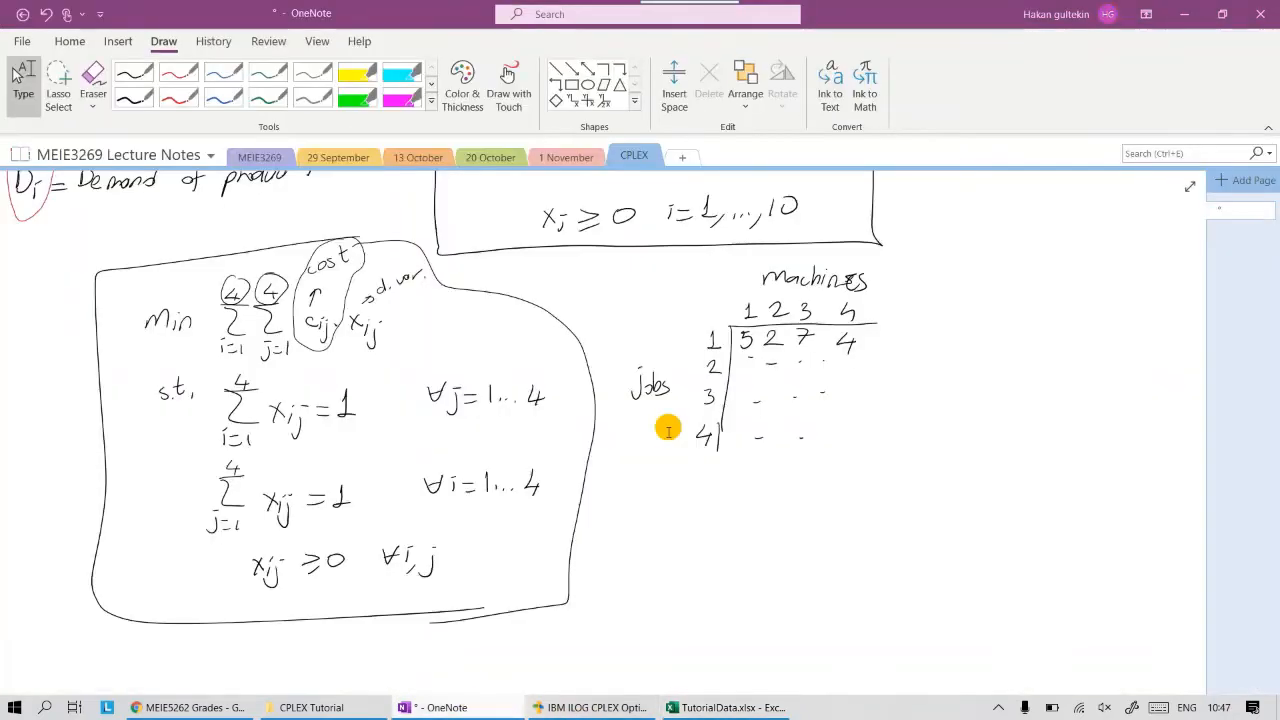
scroll(666, 434, up, 5)
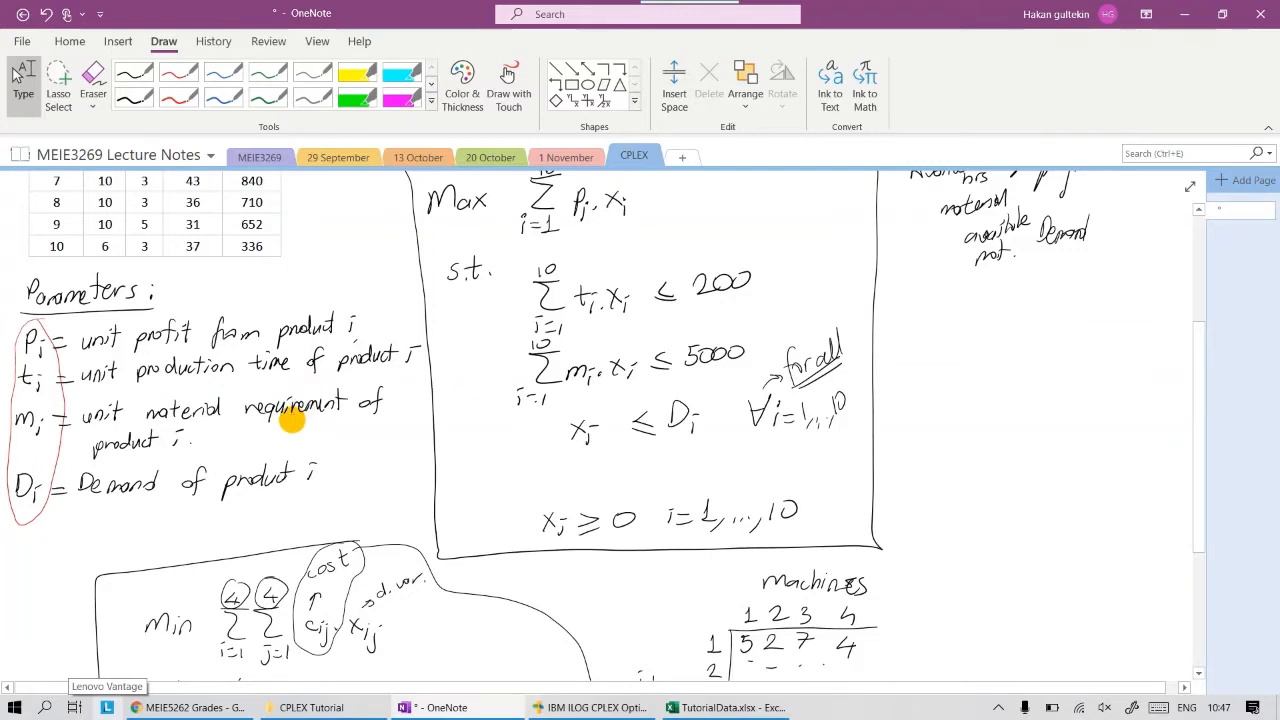
scroll(300, 410, up, 2)
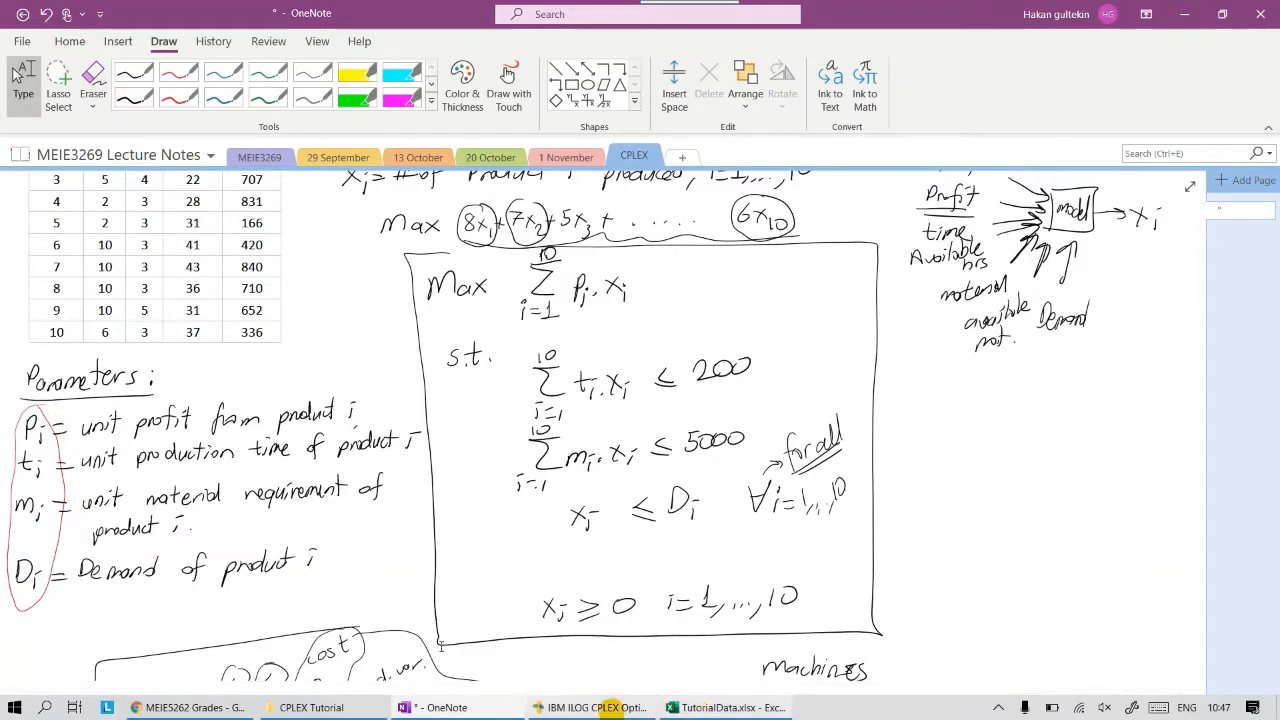
scroll(236, 462, up, 1)
scroll(236, 462, up, 2)
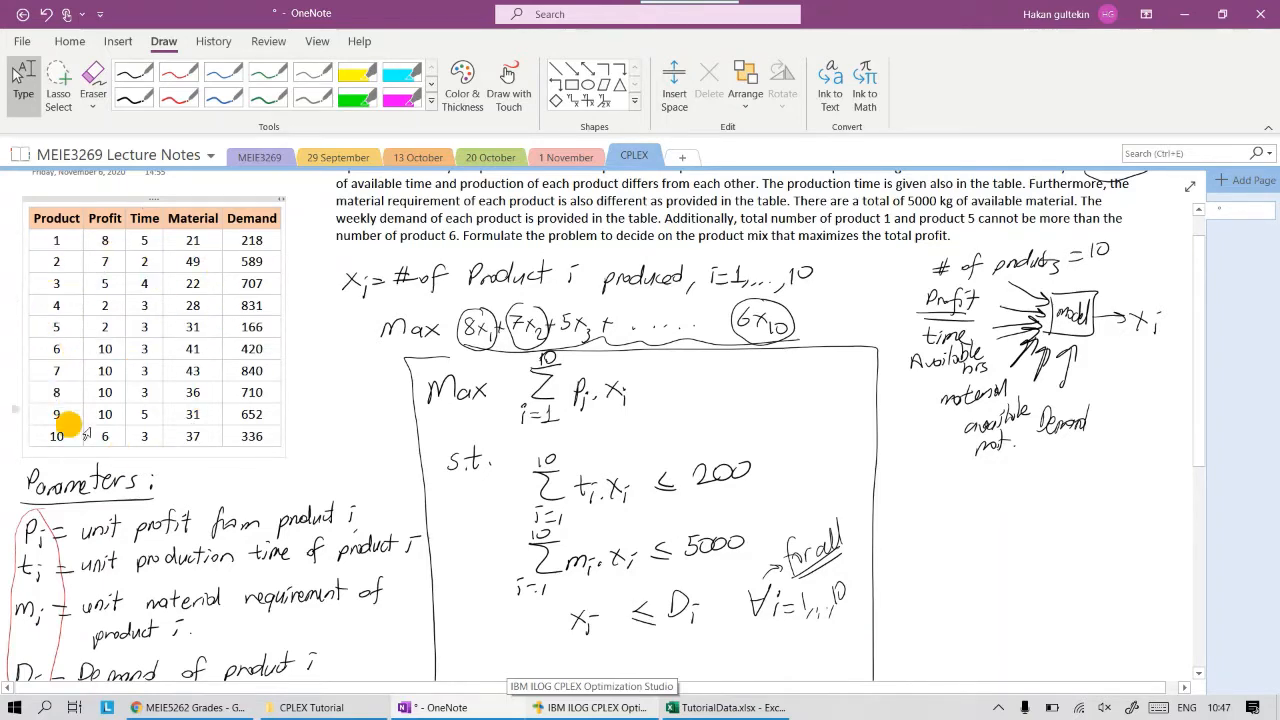
- Switch to TutorialData.xlsx in Excel and look through its Data1 and Data2 sheets
click(728, 707)
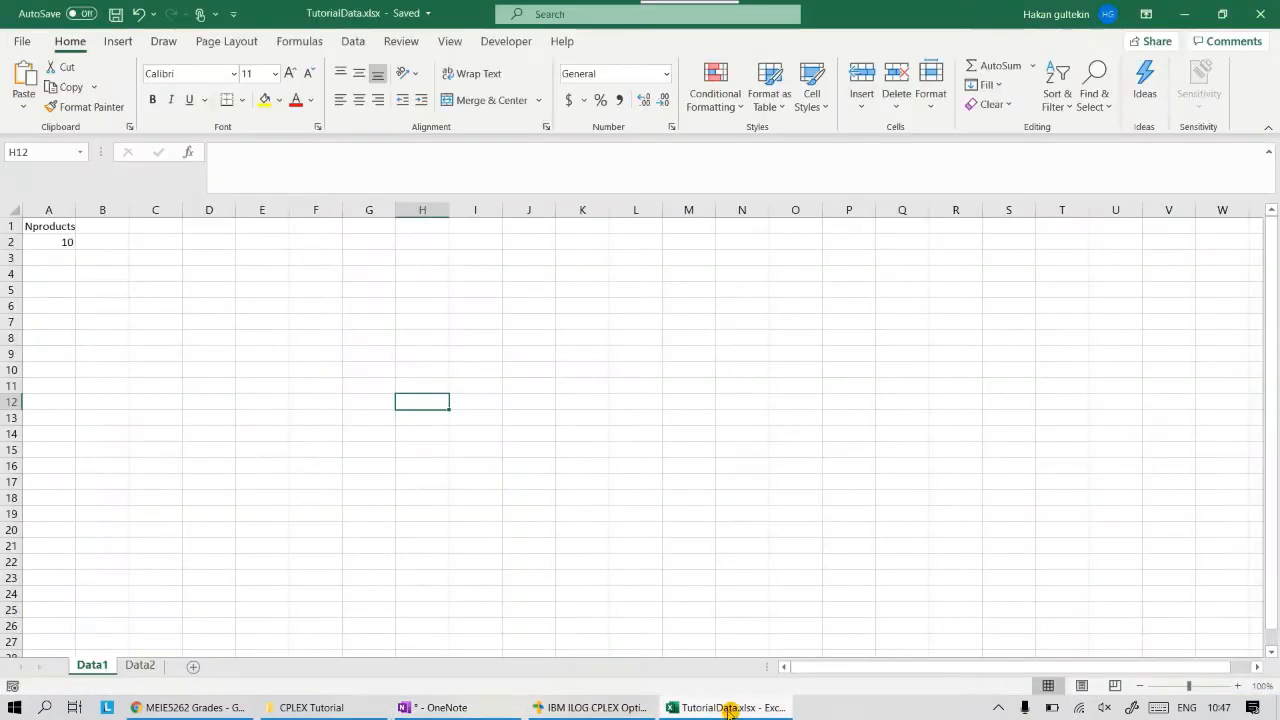
click(148, 662)
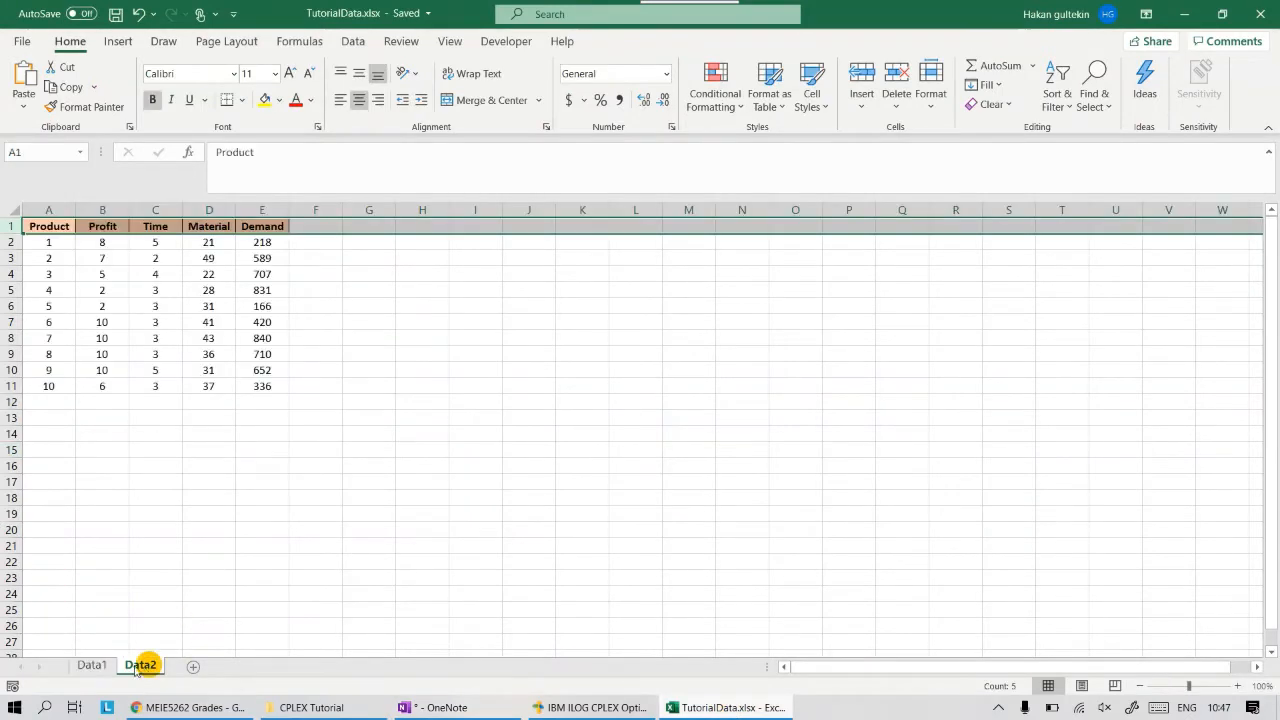
click(98, 663)
click(138, 664)
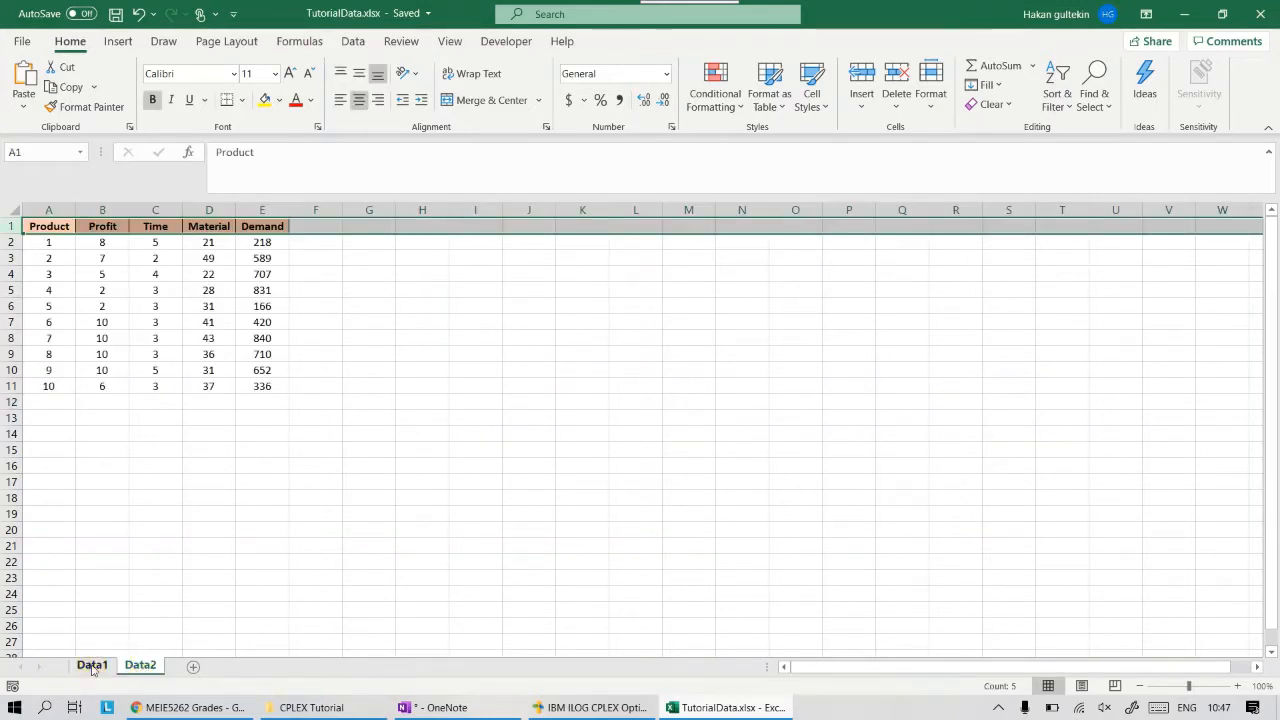
click(91, 665)
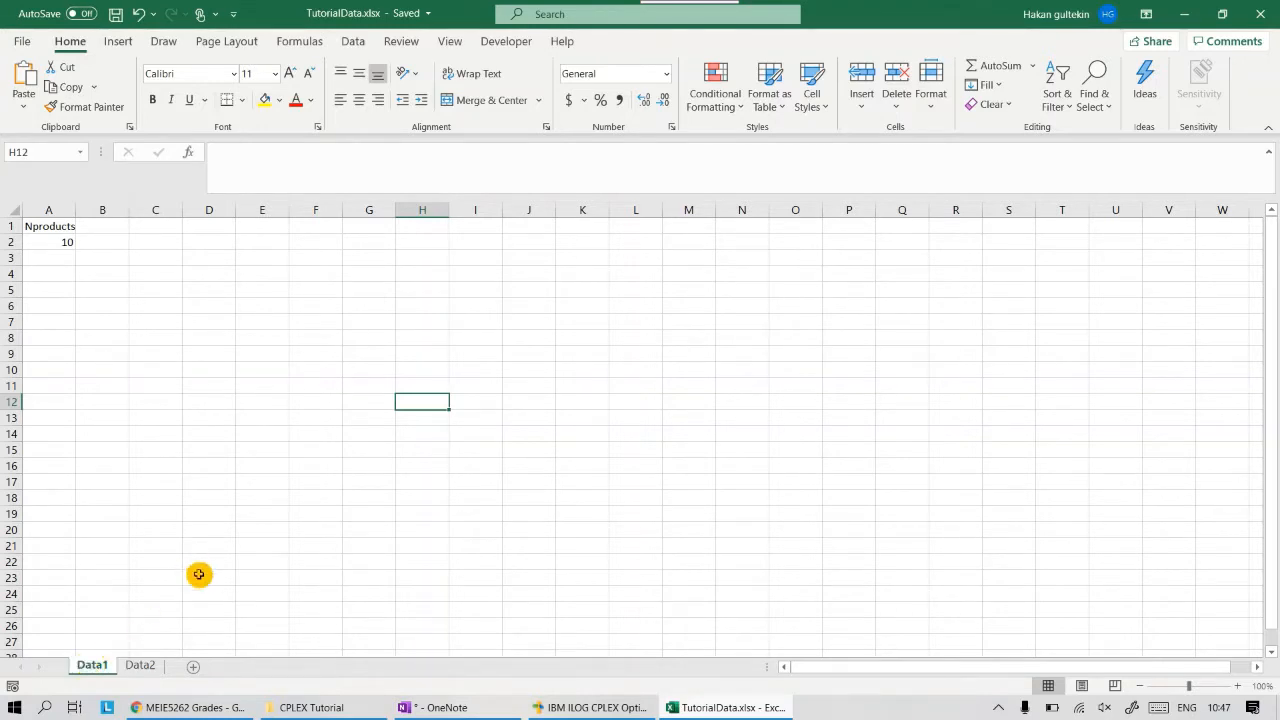
- Examine the Nproducts header and the value below it in cells A1:A2 of the Data1 sheet
drag(45, 227, 43, 243)
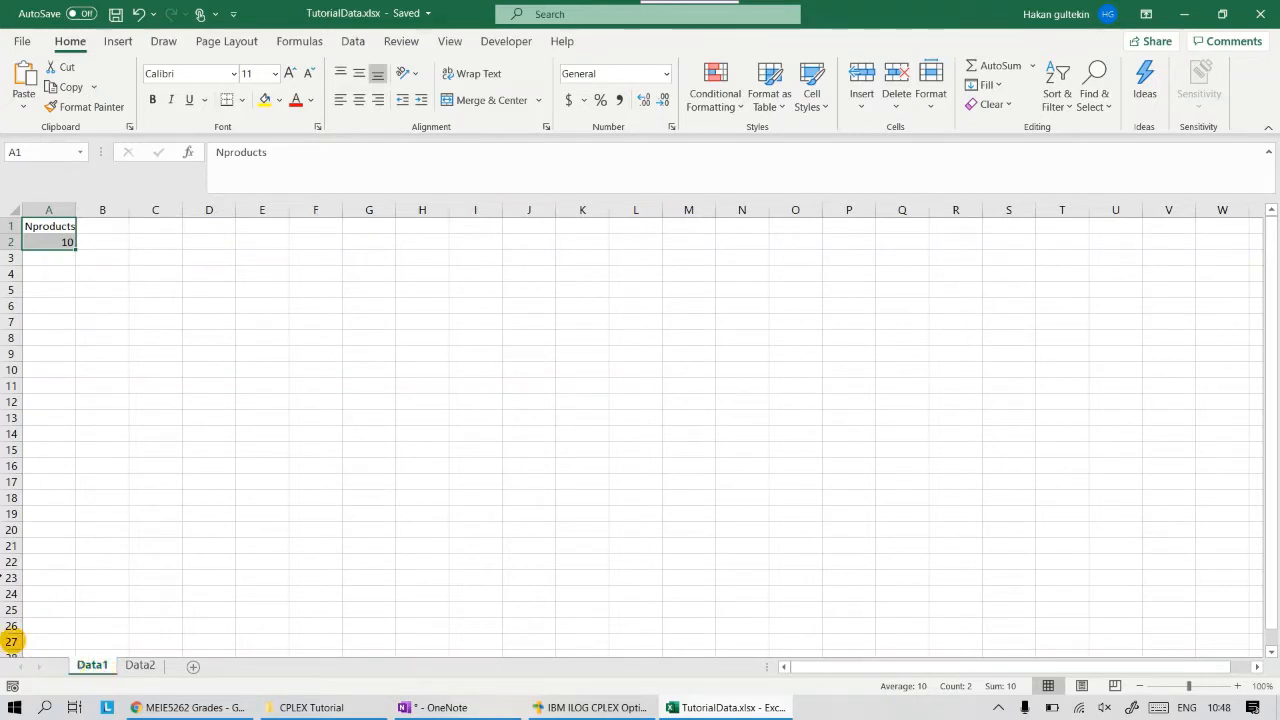
click(48, 240)
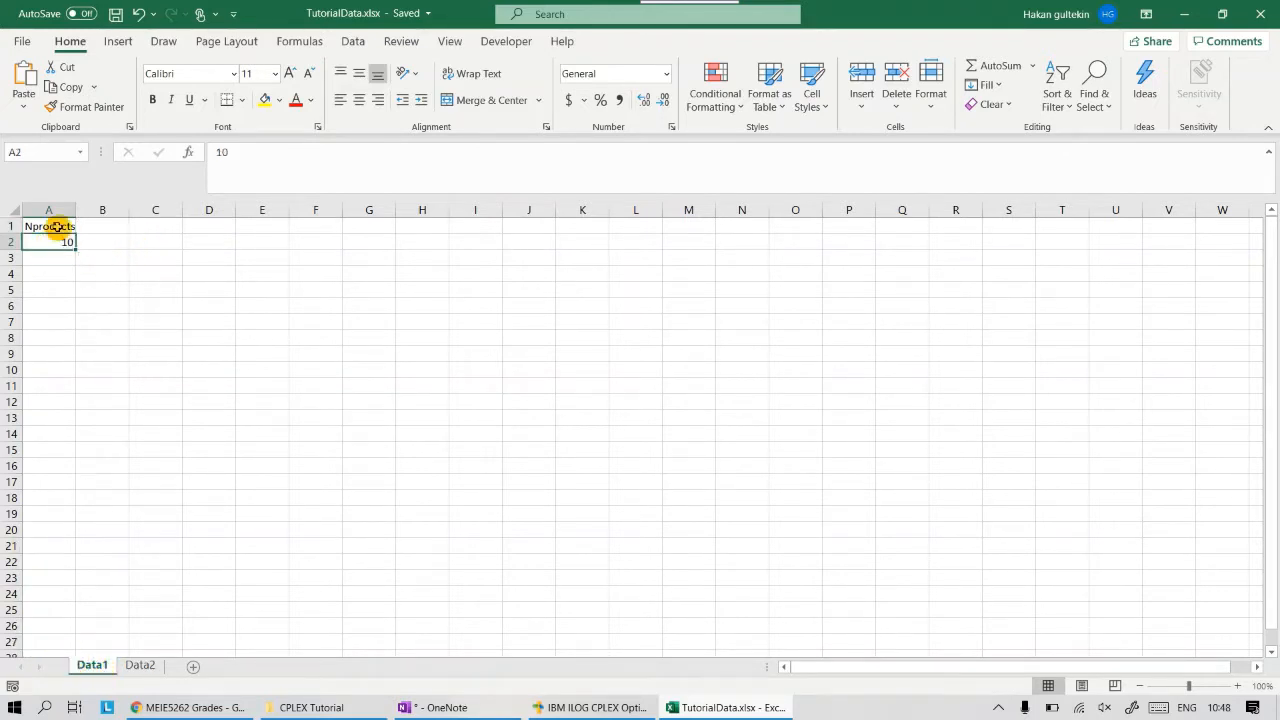
drag(51, 224, 63, 244)
click(150, 256)
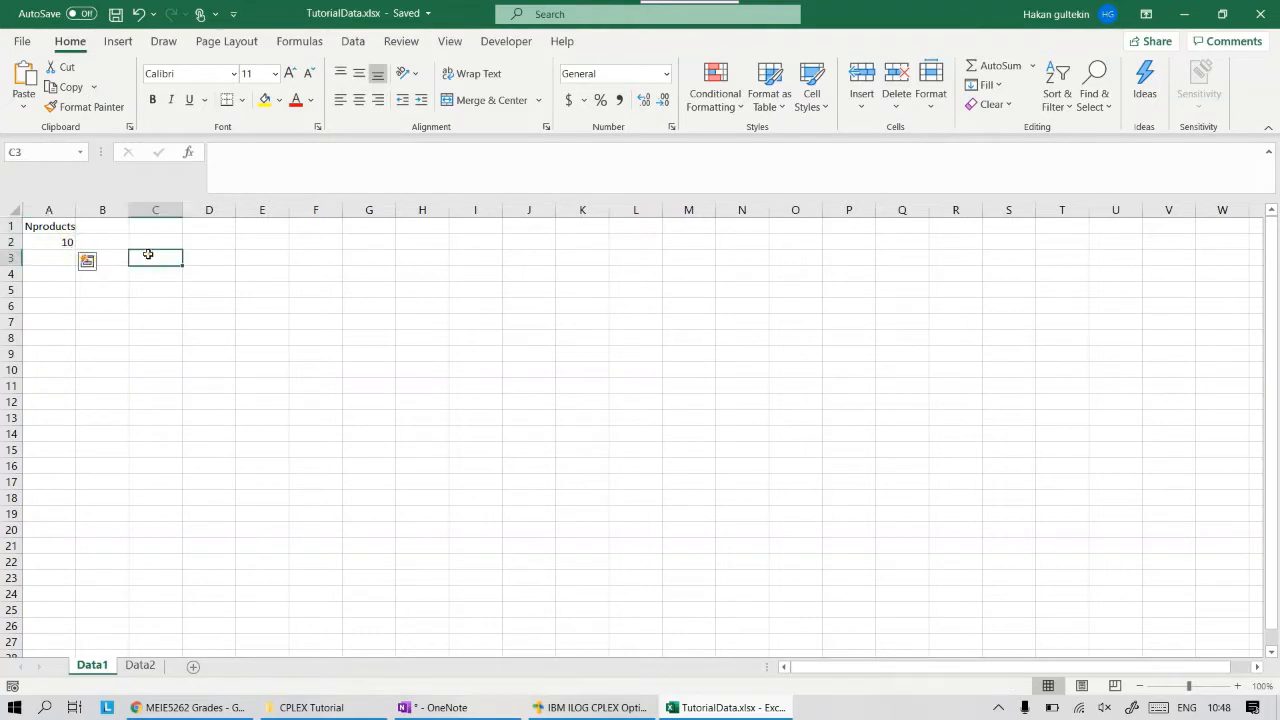
click(67, 242)
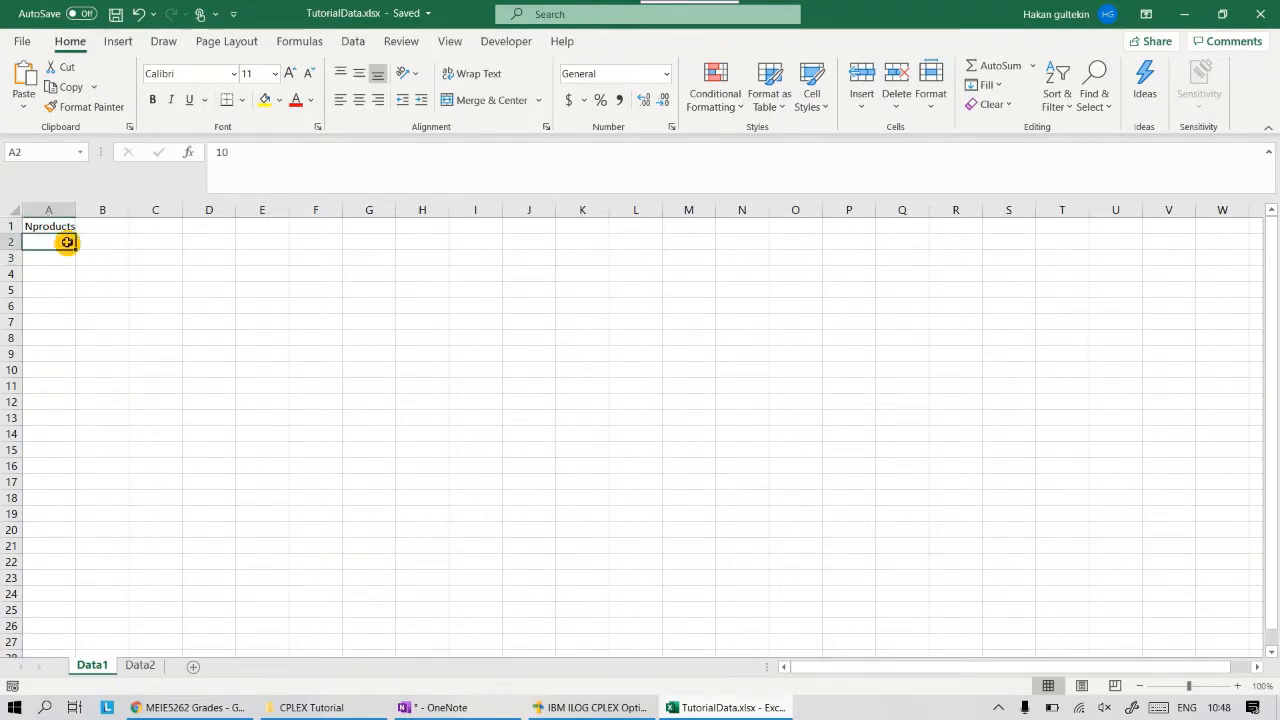
- Delete the Nproducts header from cell A1, undo the deletion, and select cell A2
click(64, 227)
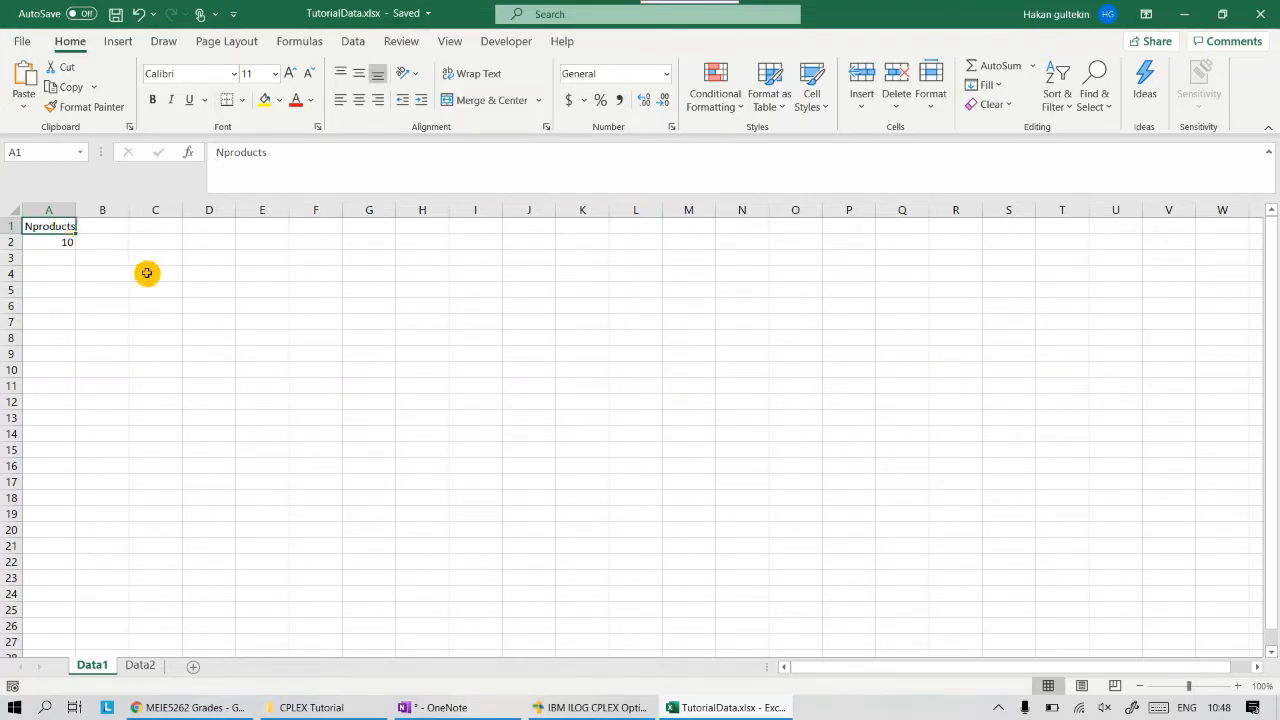
key(Delete)
drag(147, 273, 147, 260)
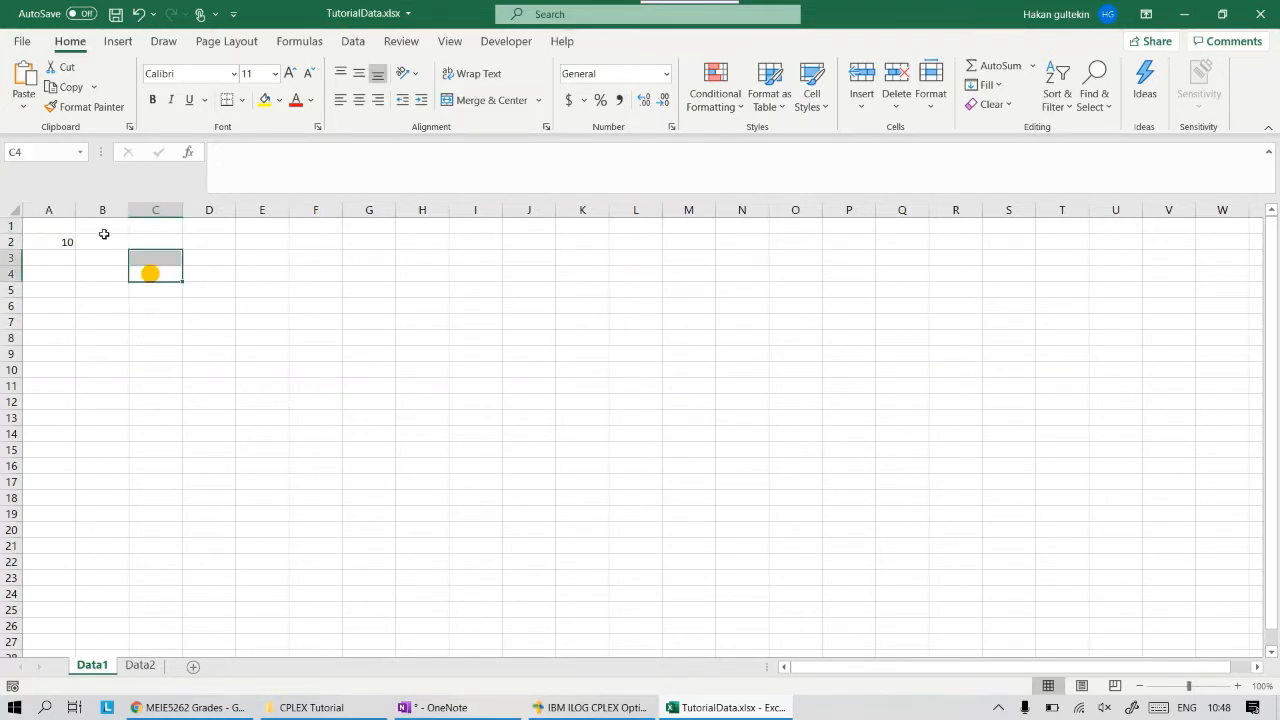
click(46, 244)
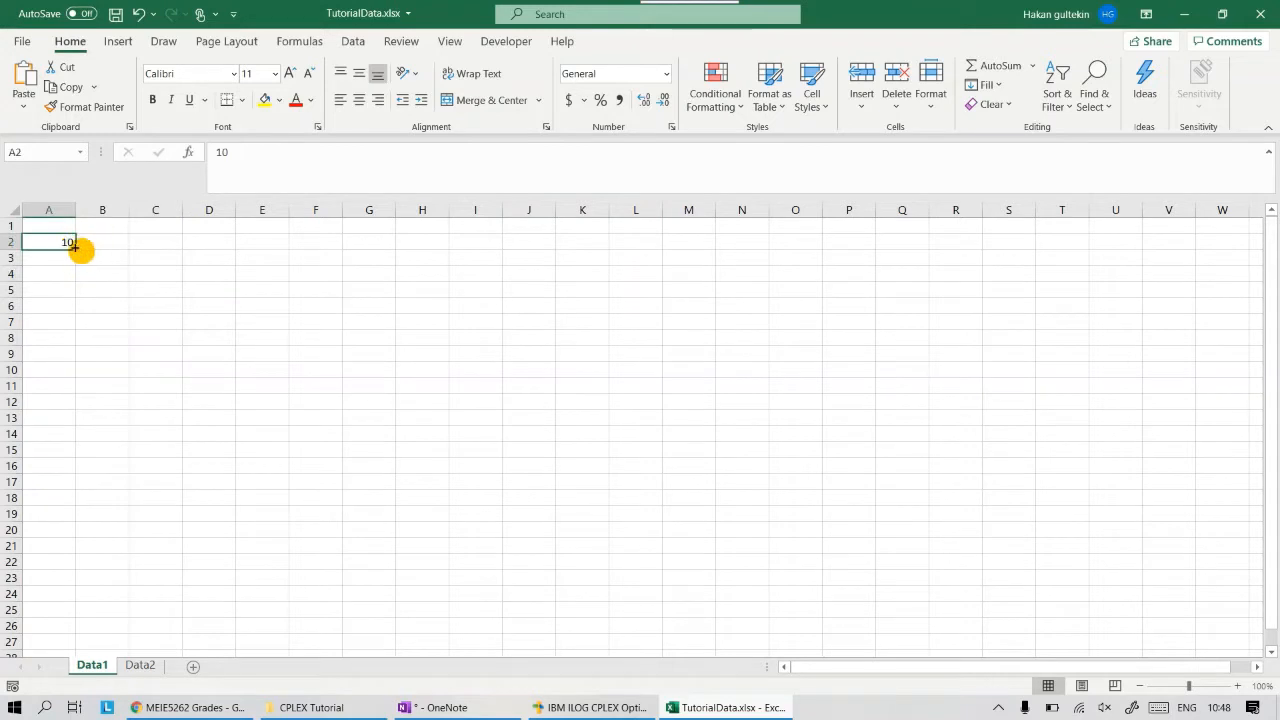
key(ctrl+z)
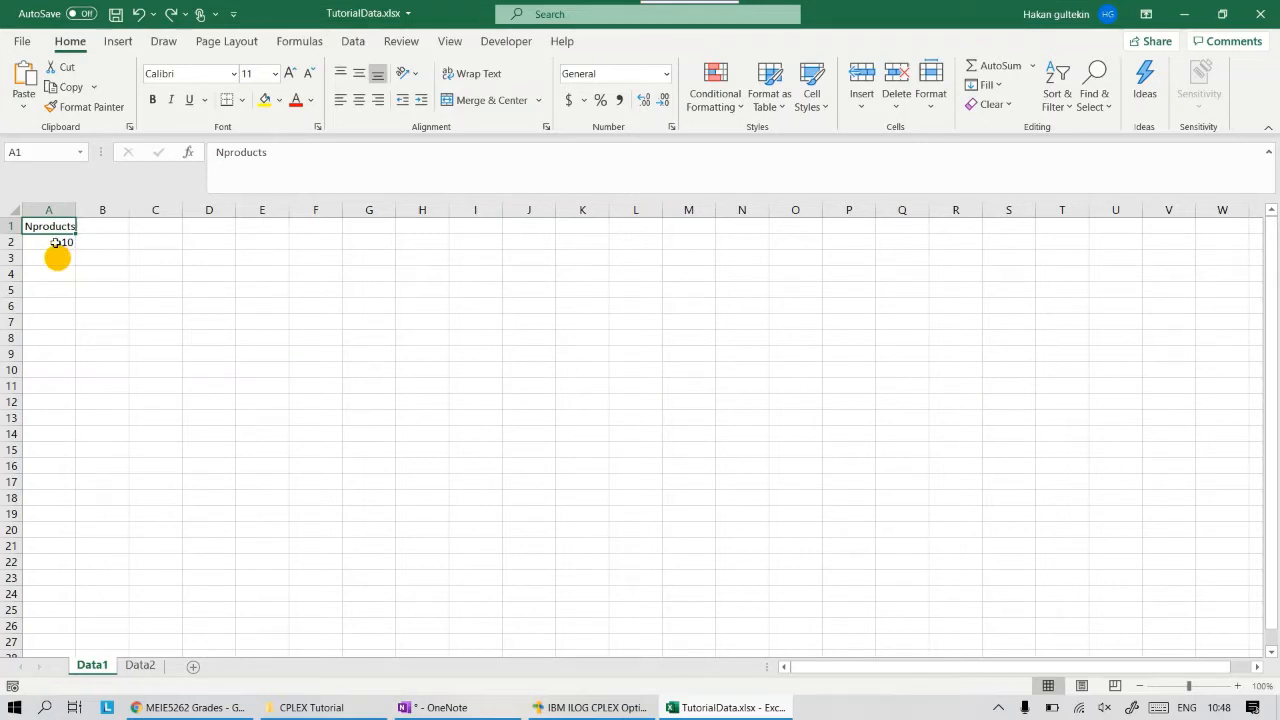
click(58, 241)
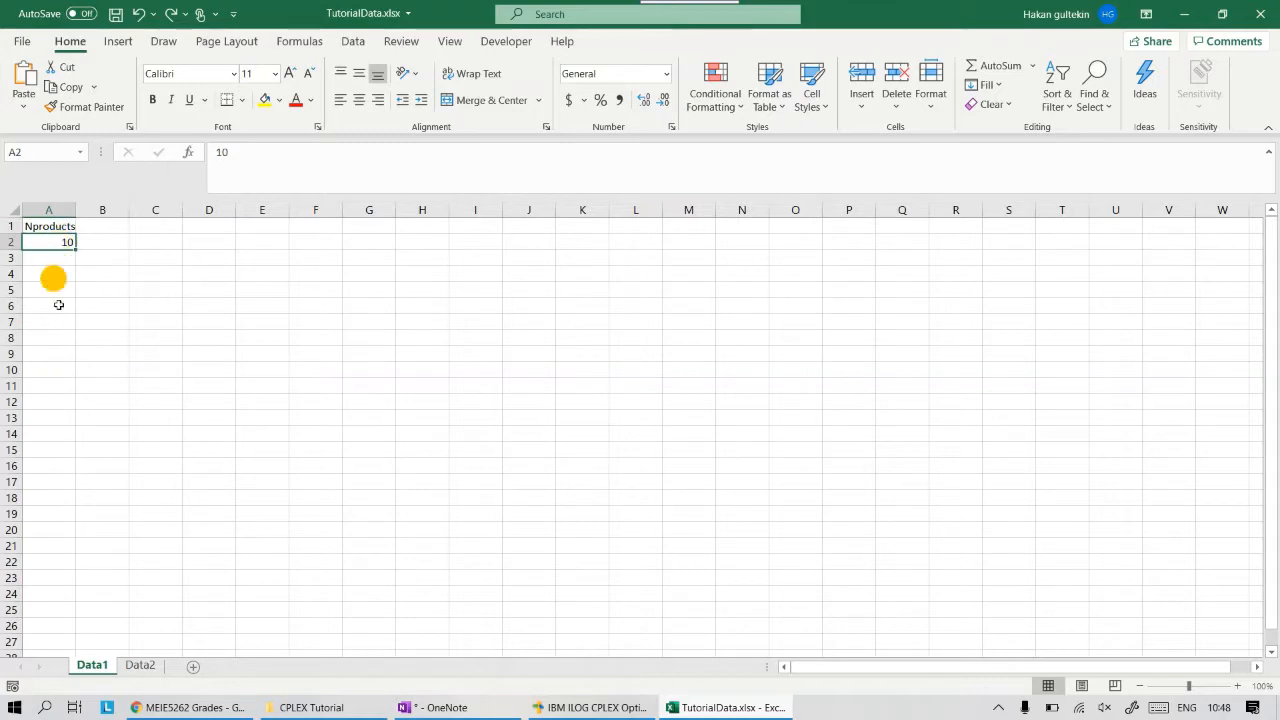
- Show the Data2 sheet and select the product numbers in A2:A11
click(141, 667)
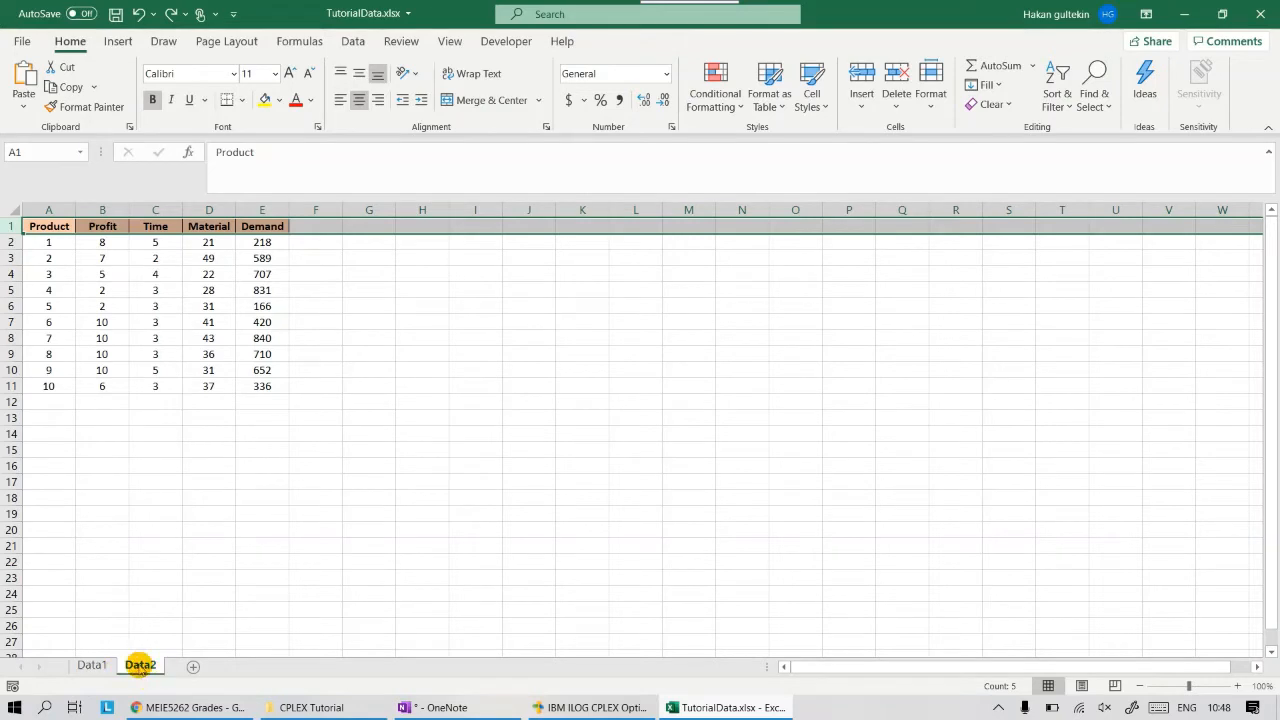
click(187, 560)
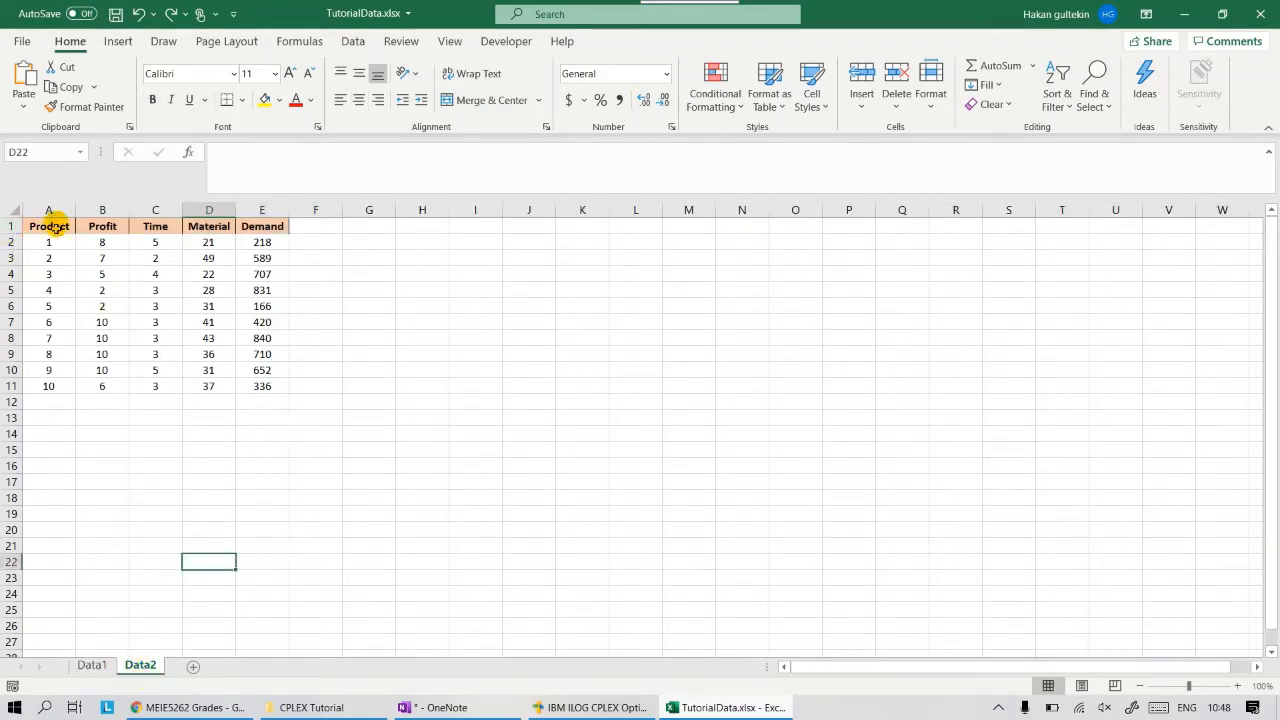
drag(50, 242, 48, 387)
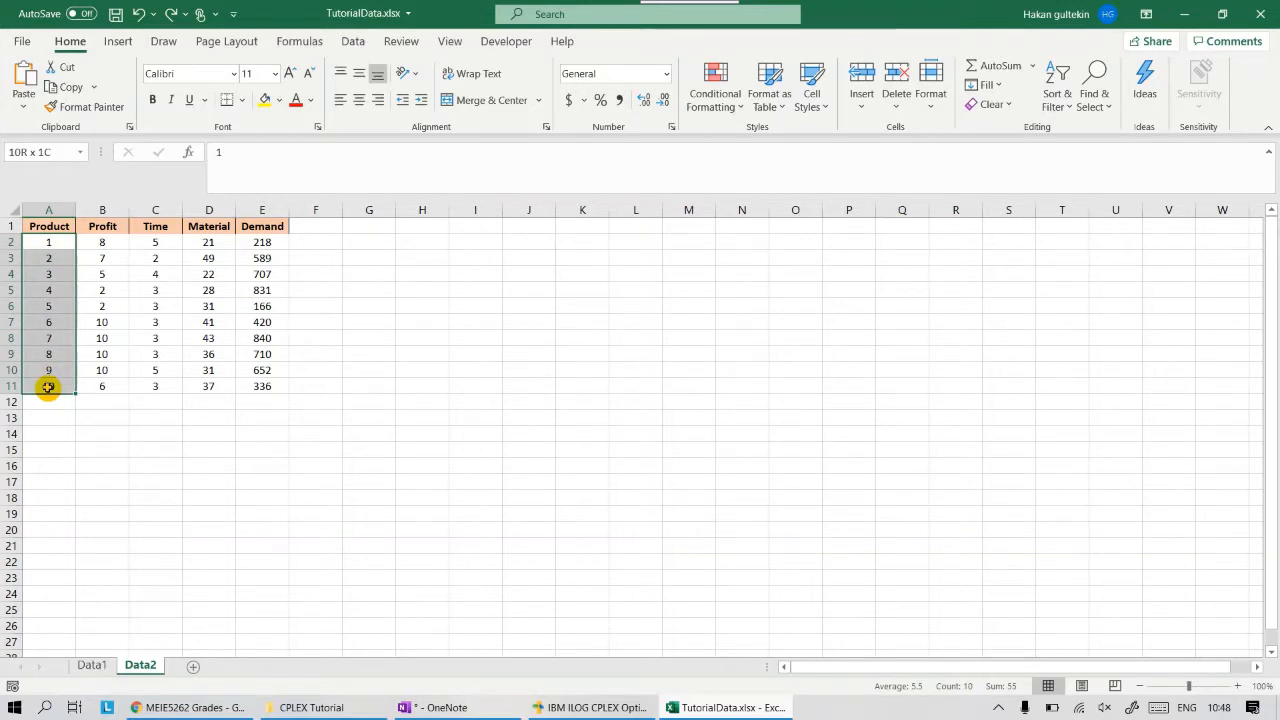
- Examine the Product header and the product numbers in A1:A11 of the Data2 sheet
drag(48, 387, 48, 387)
click(35, 243)
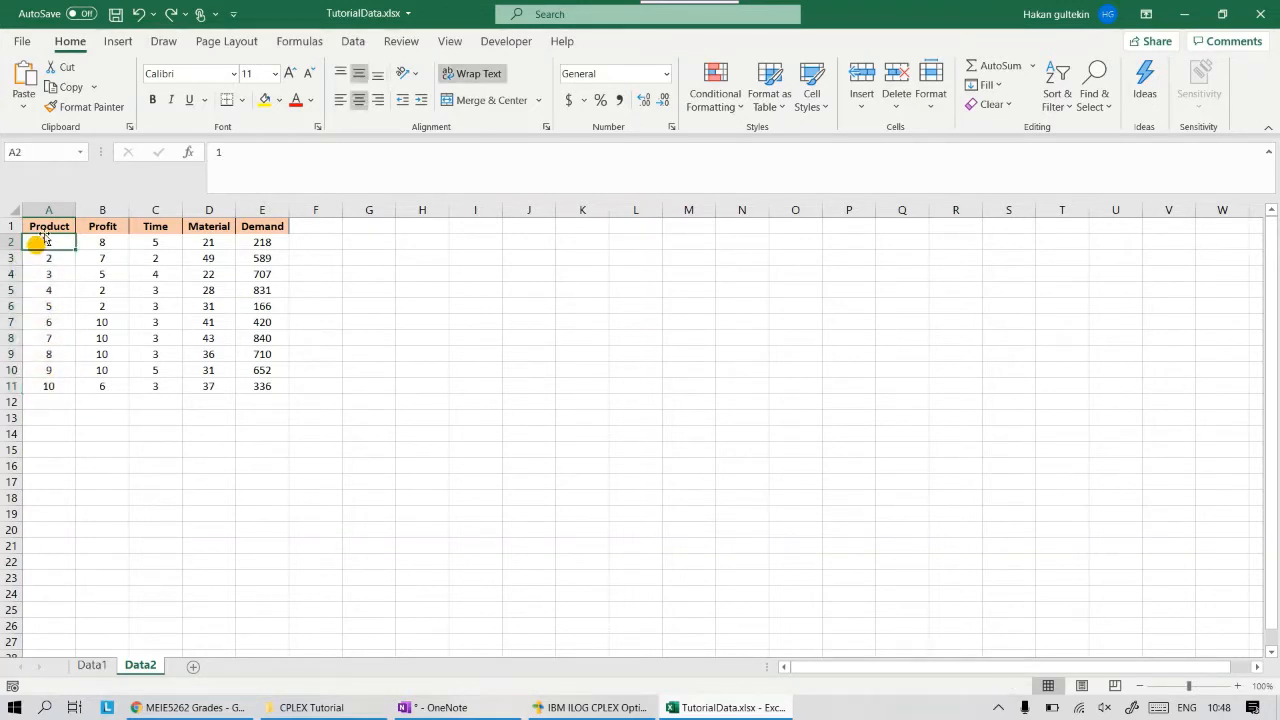
drag(48, 226, 46, 383)
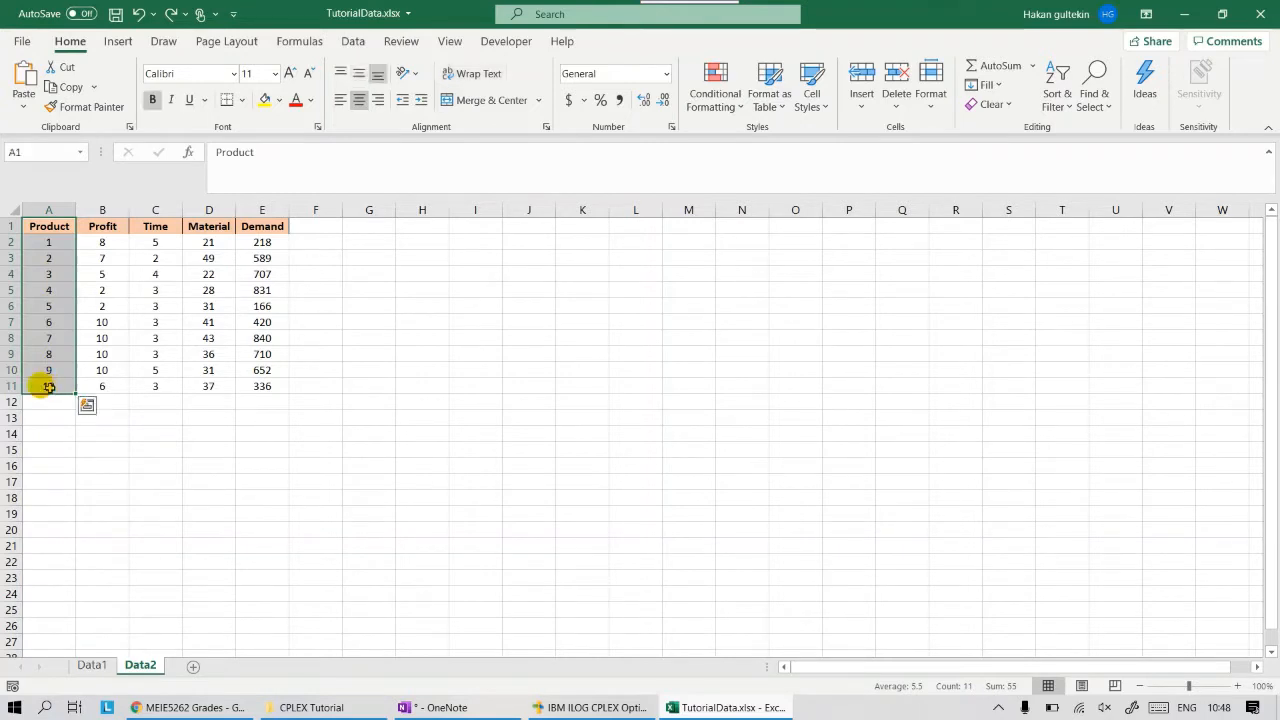
click(78, 450)
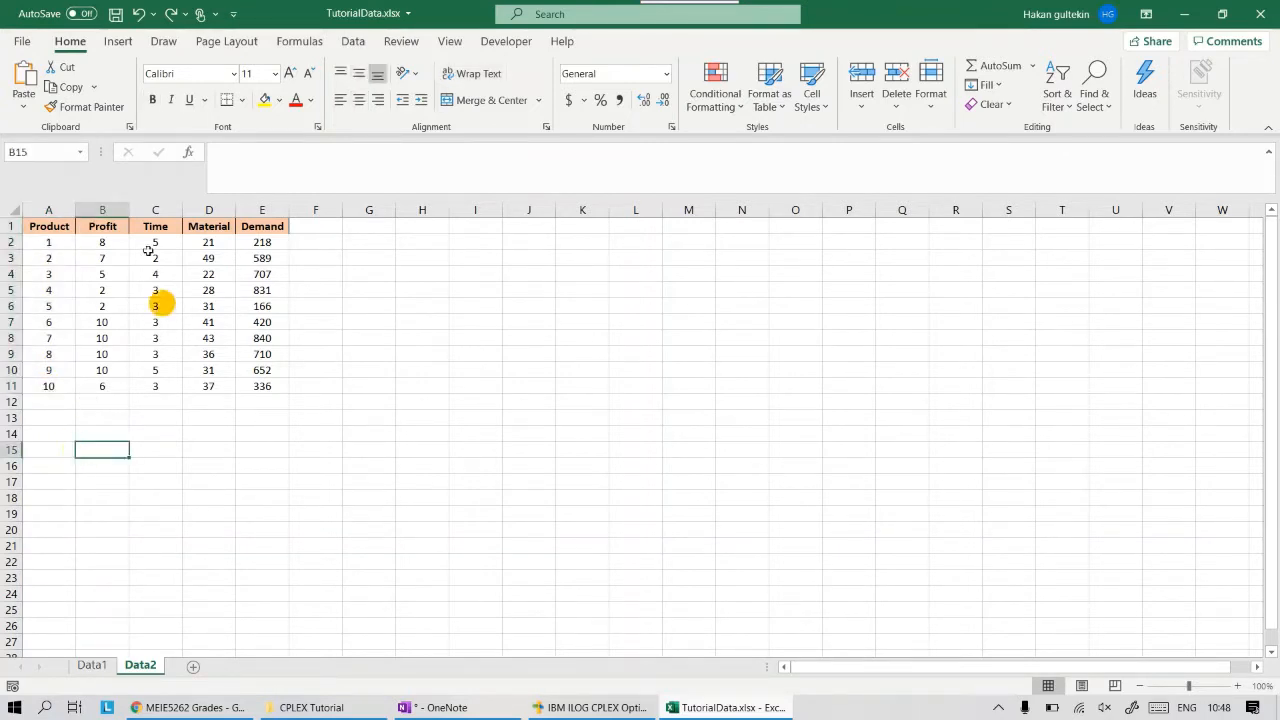
- Examine the header row A1:E1 of the Data2 sheet and the block of product data below it
click(48, 226)
drag(48, 226, 274, 226)
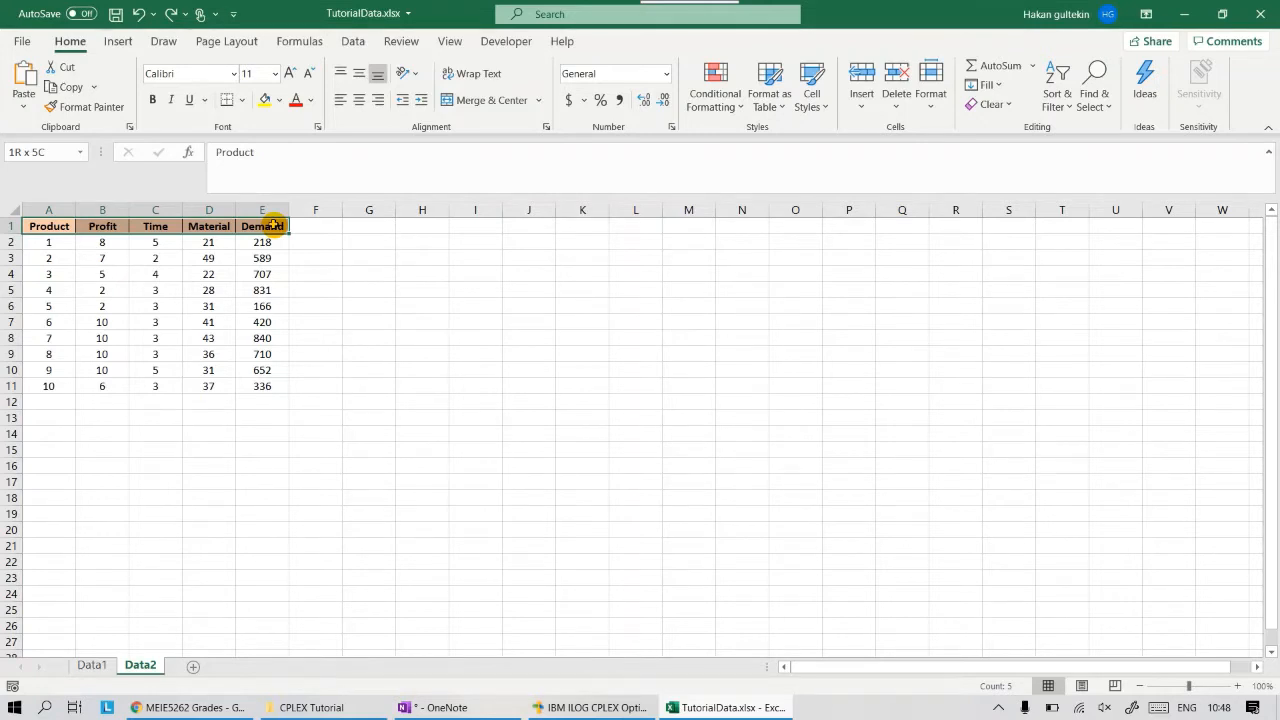
drag(274, 226, 276, 228)
click(354, 289)
click(88, 241)
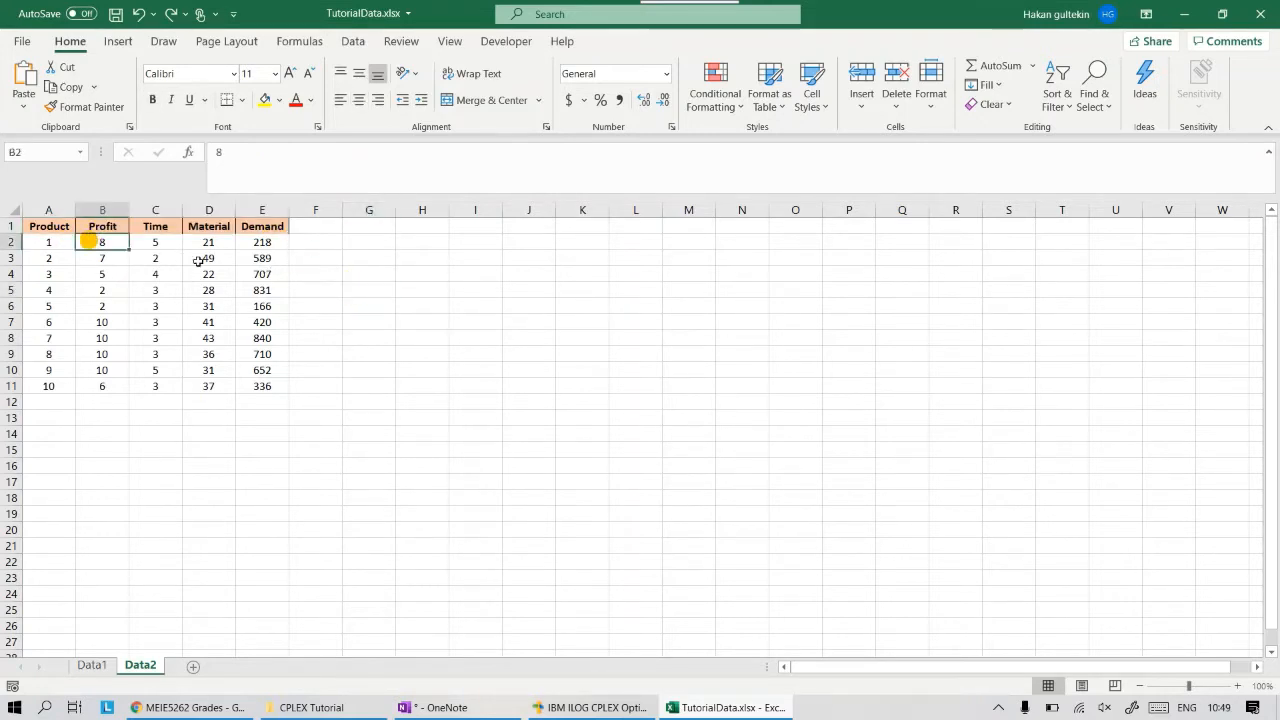
drag(198, 261, 262, 388)
click(120, 496)
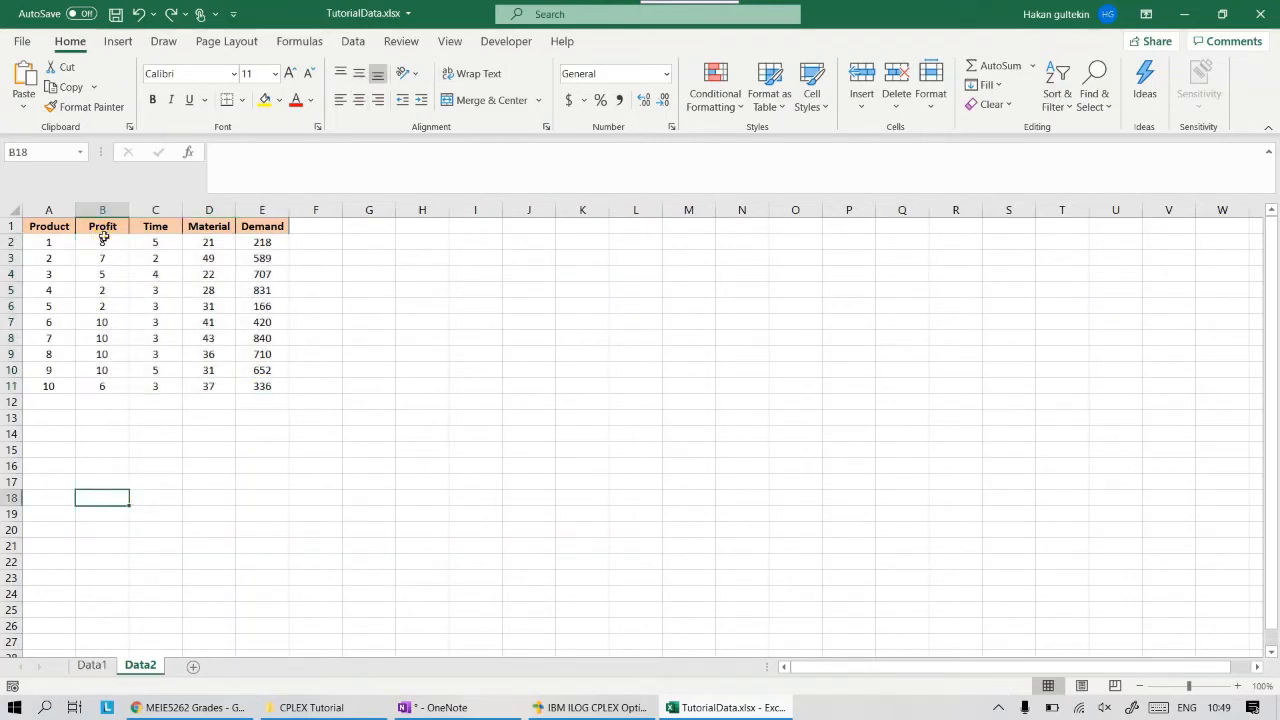
- Examine the Profit, Time, Material and Demand values in rows 2 to 11, one column at a time
click(103, 241)
key(ctrl+shift+Down)
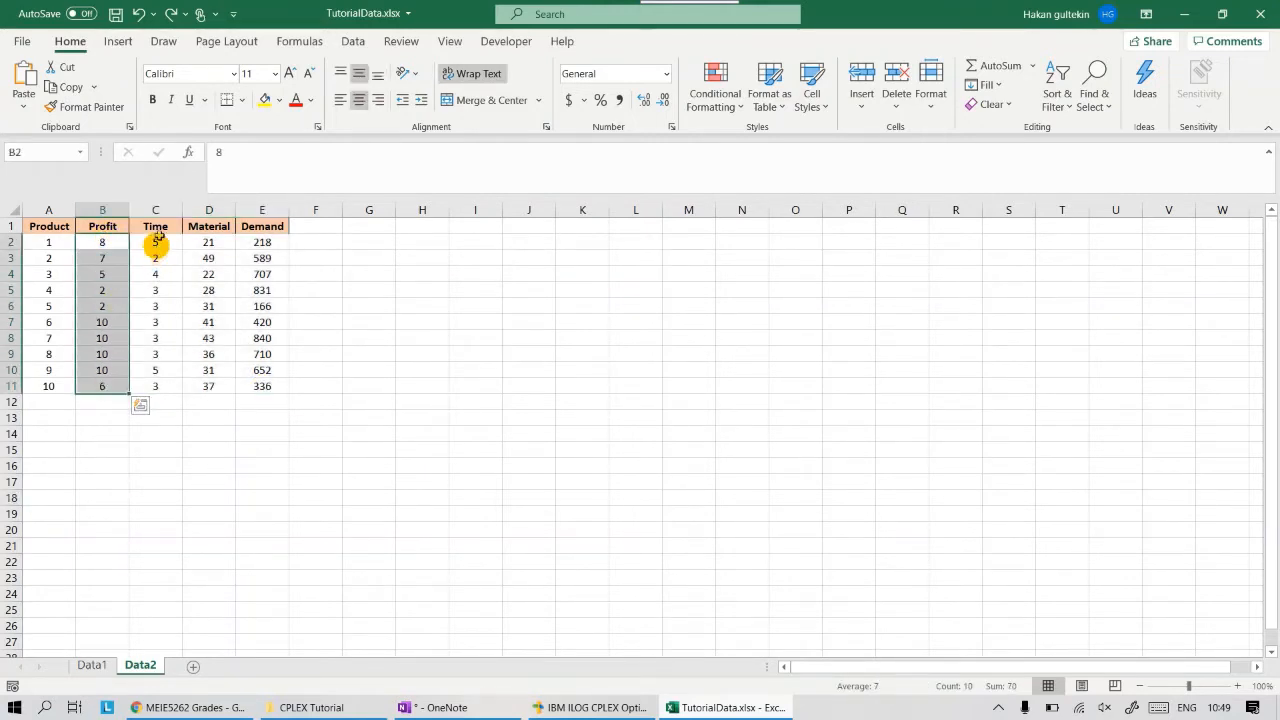
click(157, 240)
key(ctrl+shift+Down)
drag(206, 240, 205, 381)
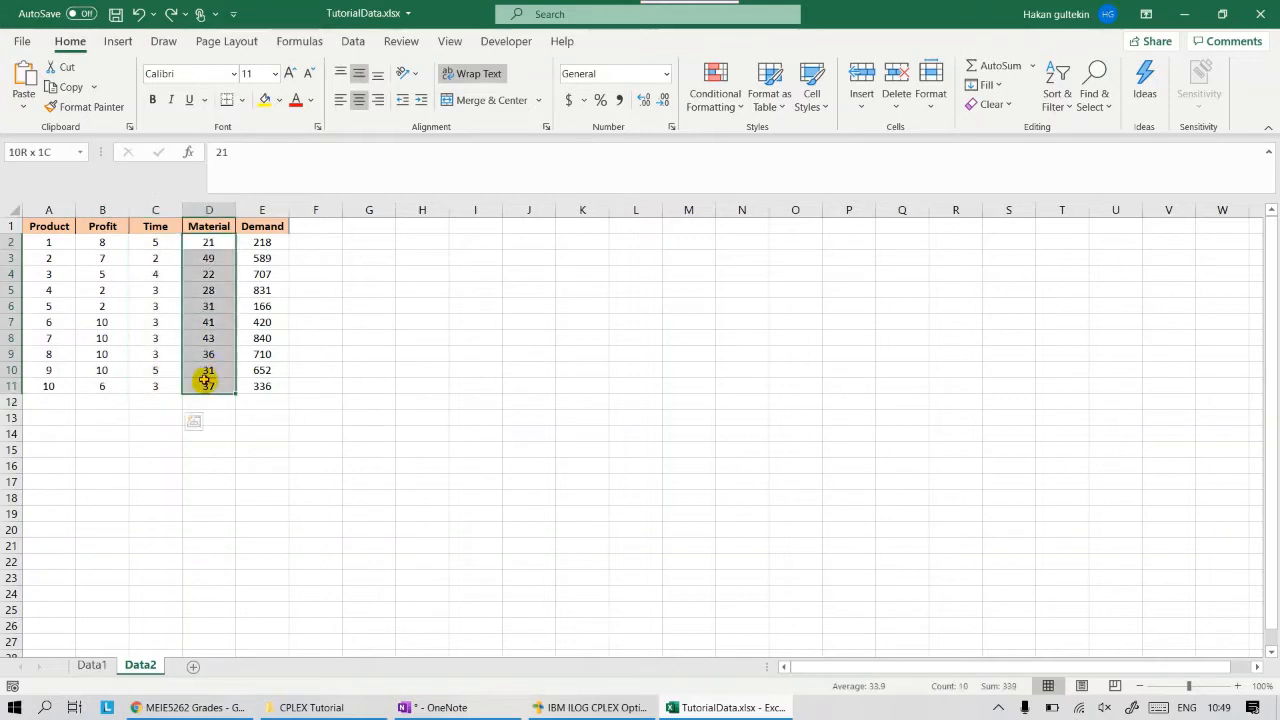
drag(262, 242, 270, 384)
click(469, 371)
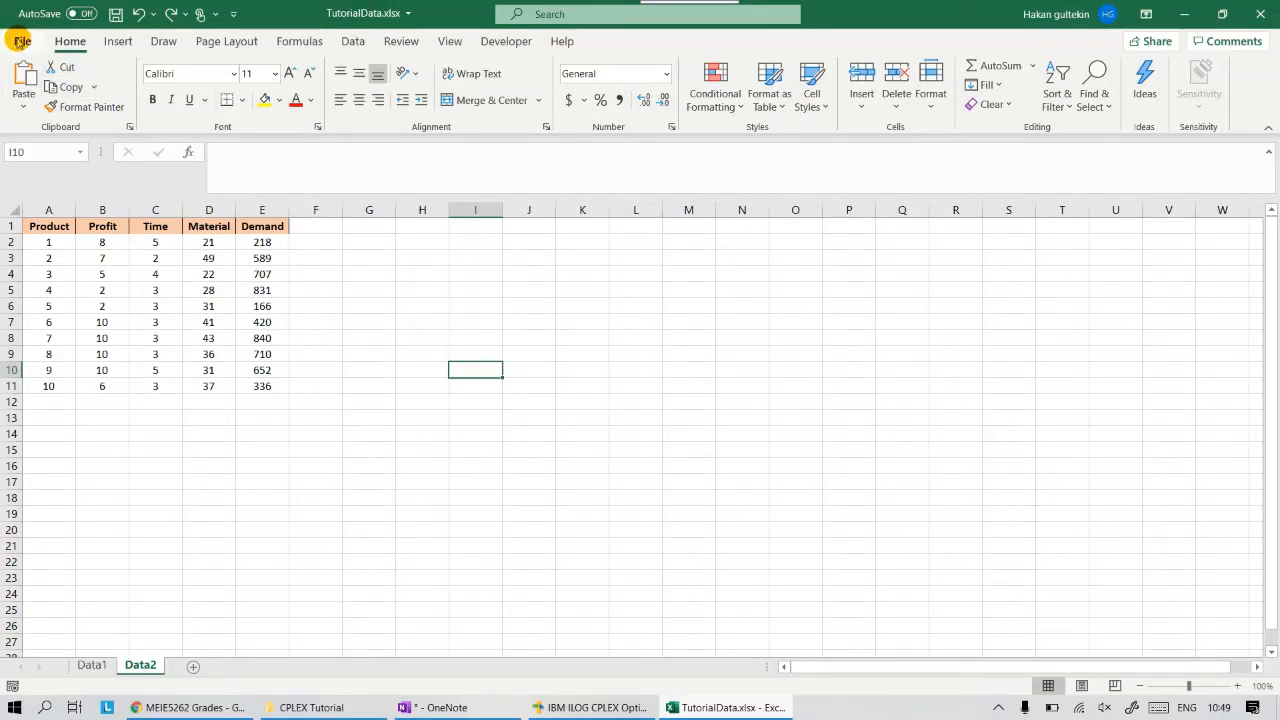
click(21, 41)
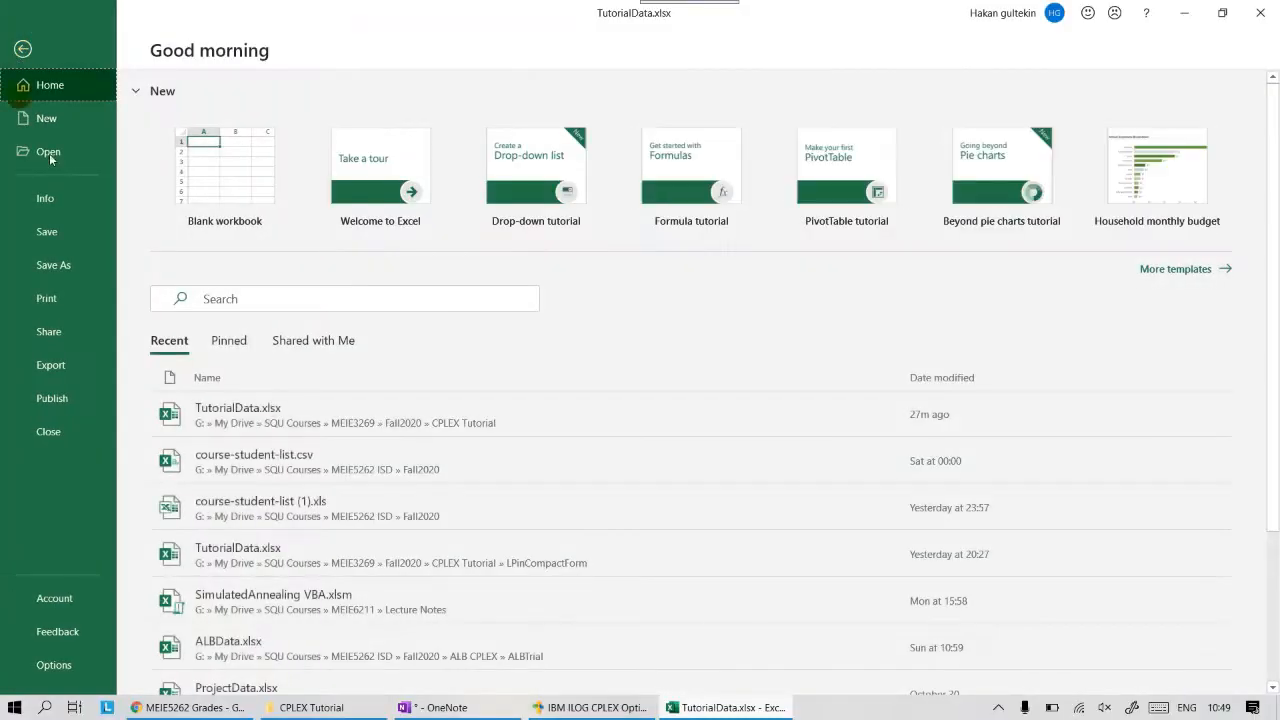
click(25, 50)
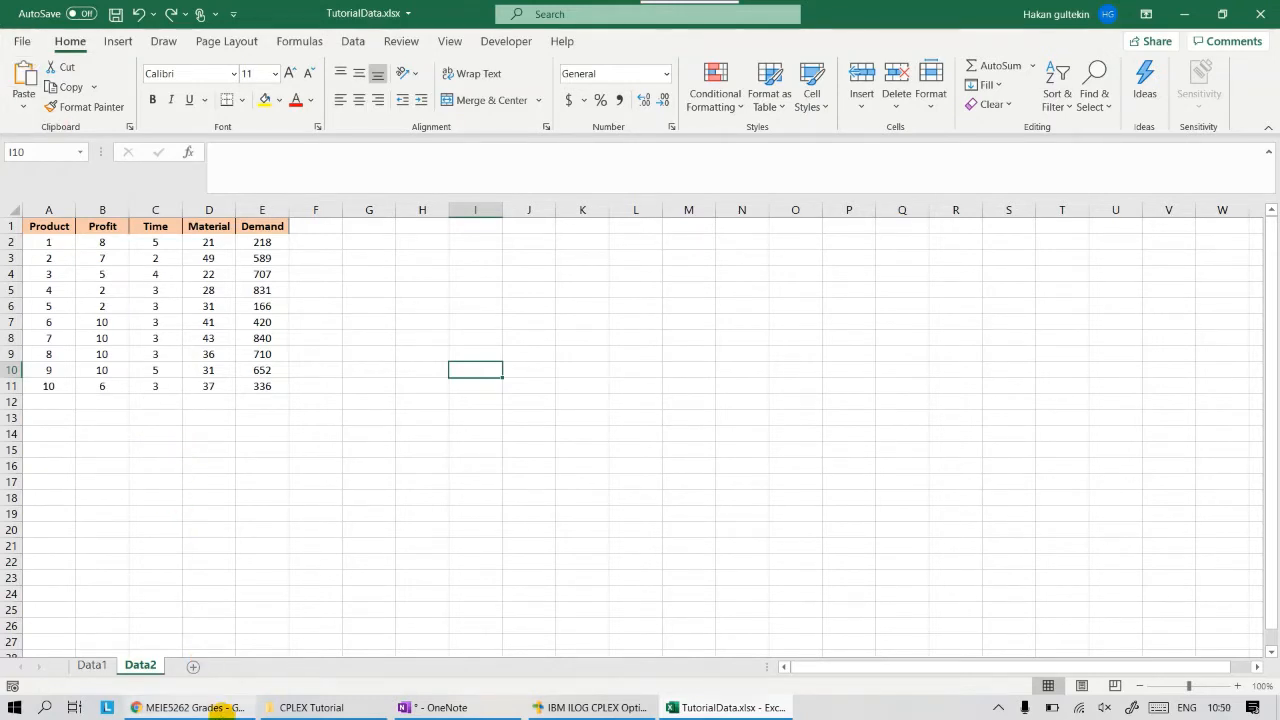
click(194, 711)
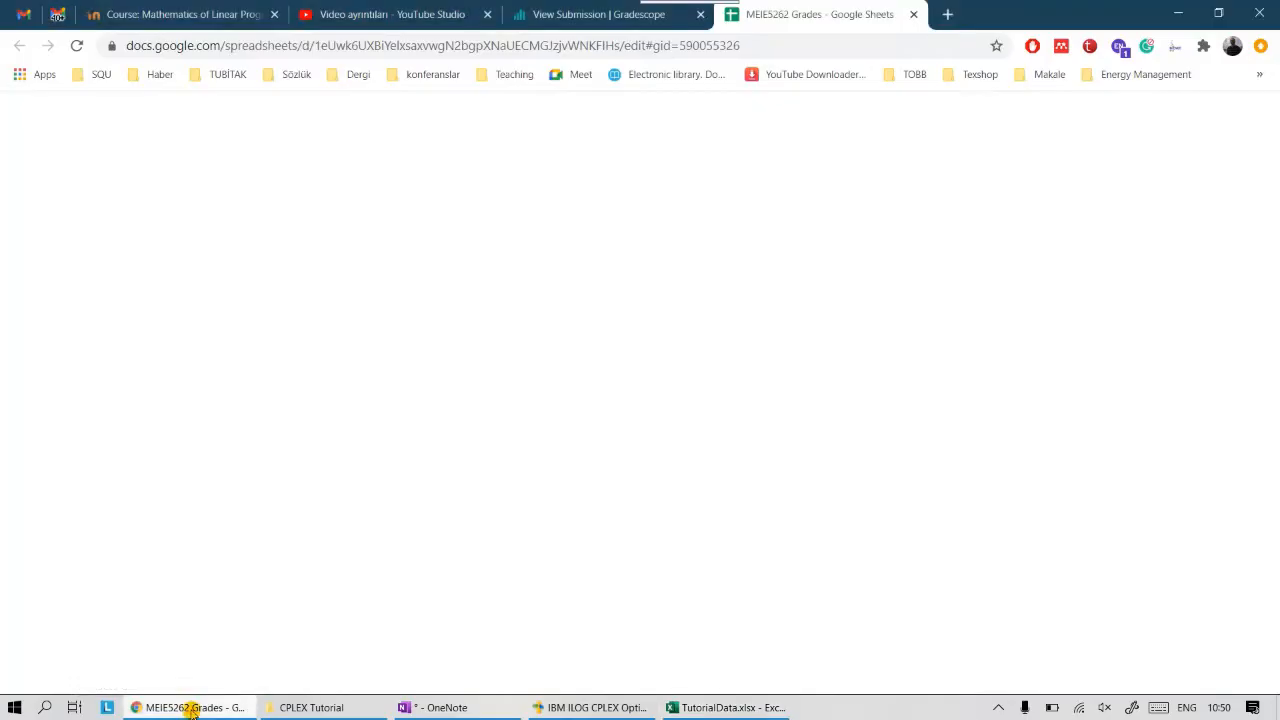
click(180, 709)
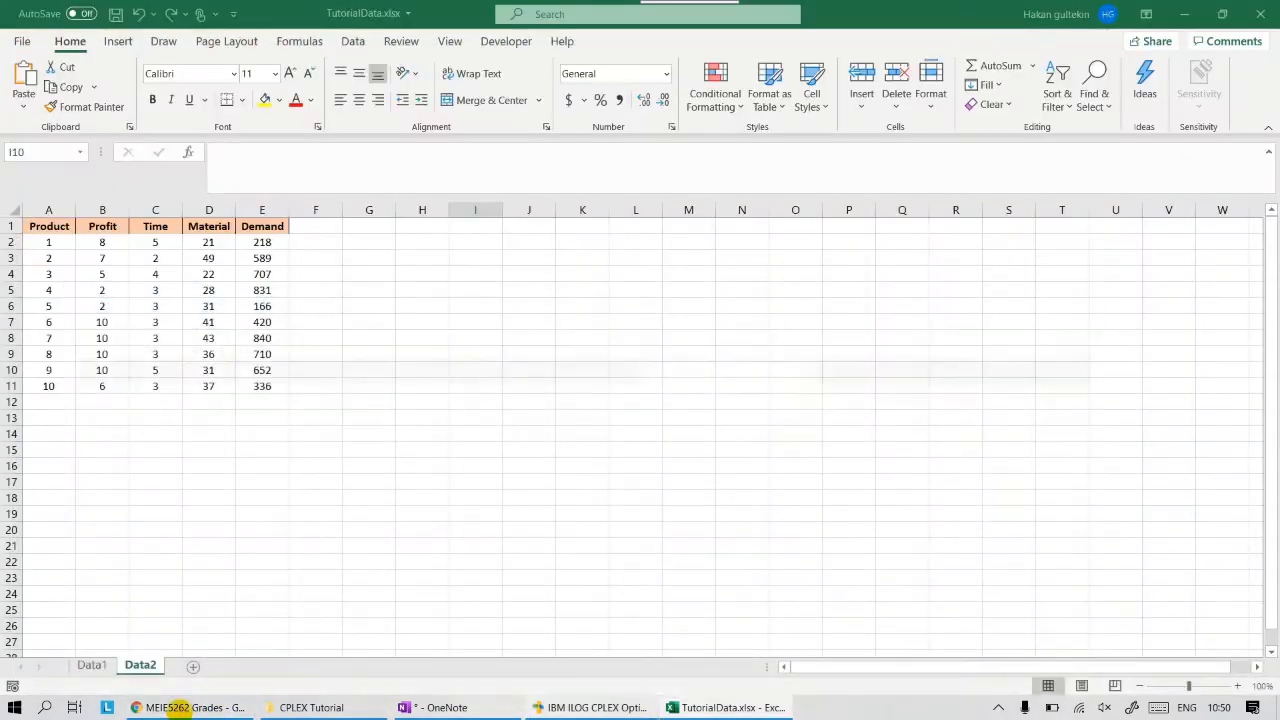
- Switch to CPLEX Optimization Studio and review the declarations, objective and constraints in 5Products.mod
click(610, 708)
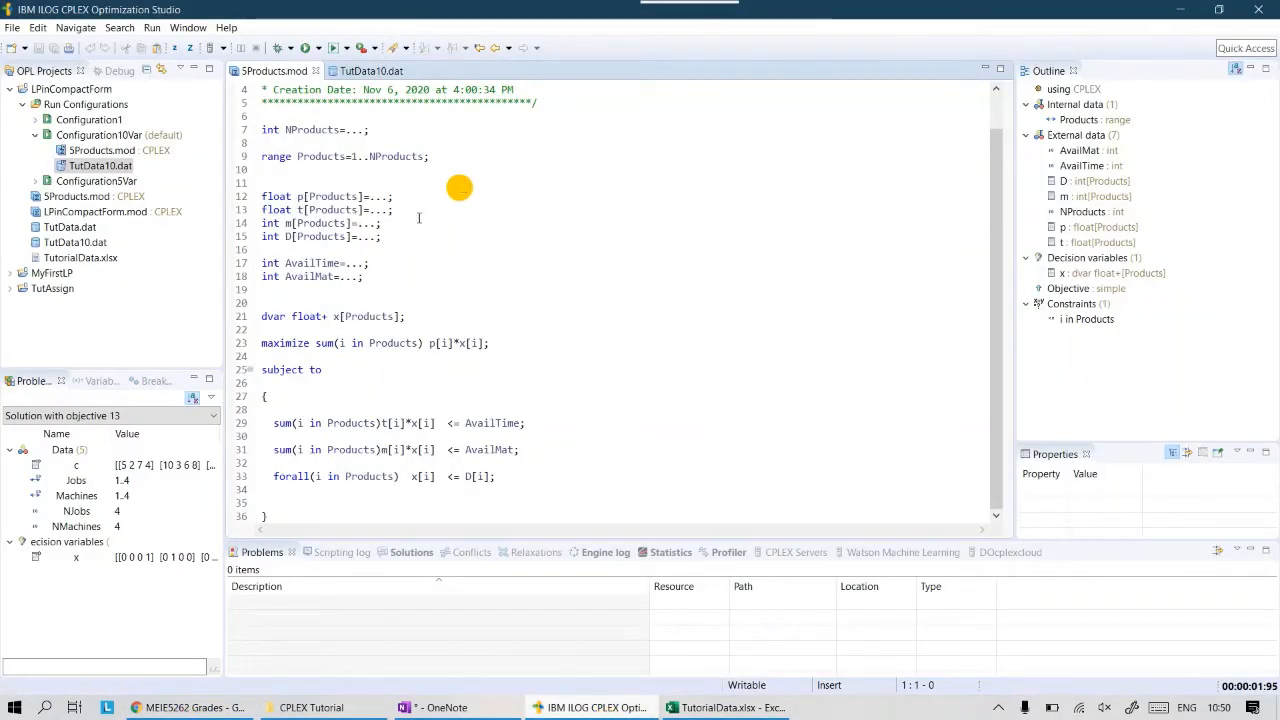
drag(272, 110, 443, 516)
click(624, 308)
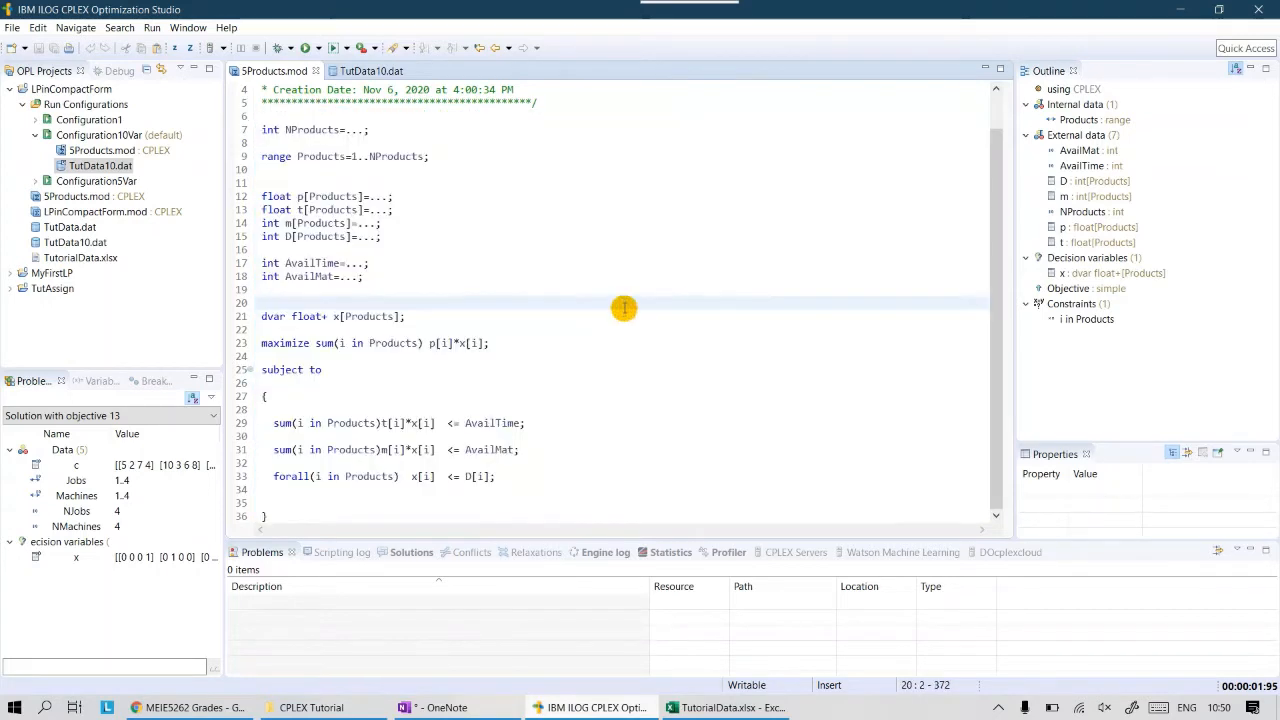
click(561, 201)
- Show TutData10.dat and examine its data assignments from NProducts through AvailMat
click(370, 71)
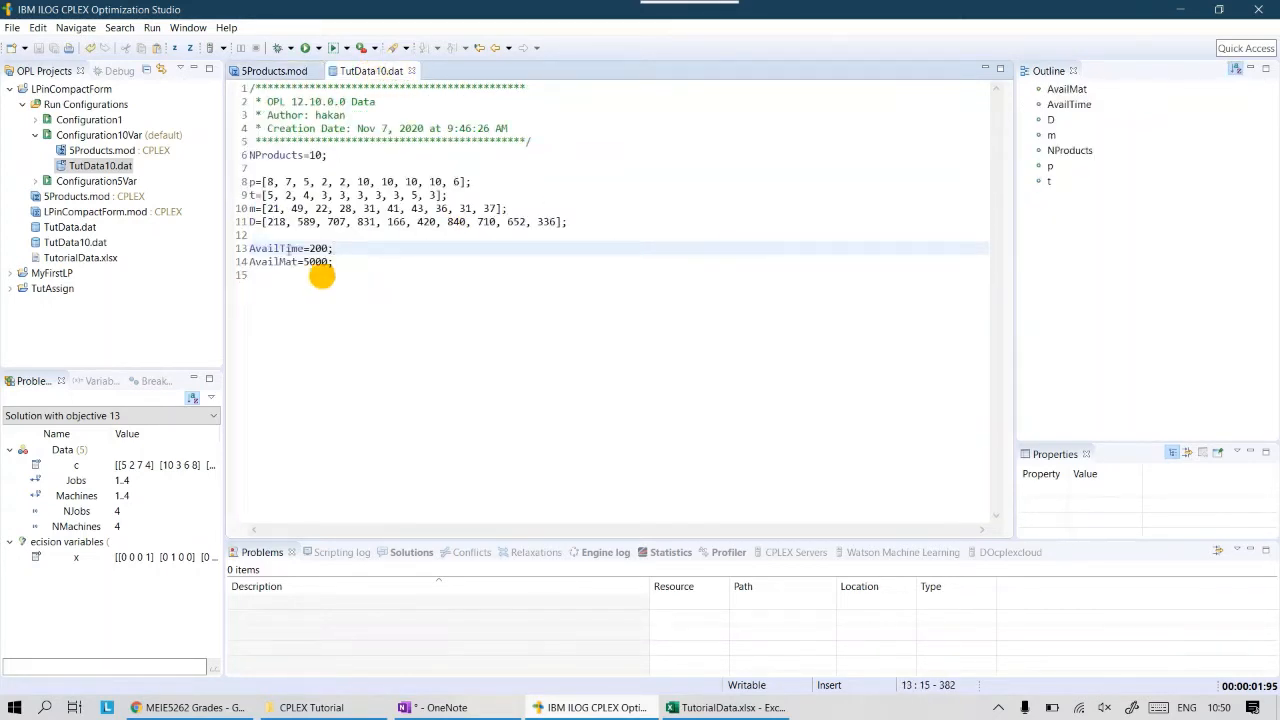
drag(331, 273, 234, 157)
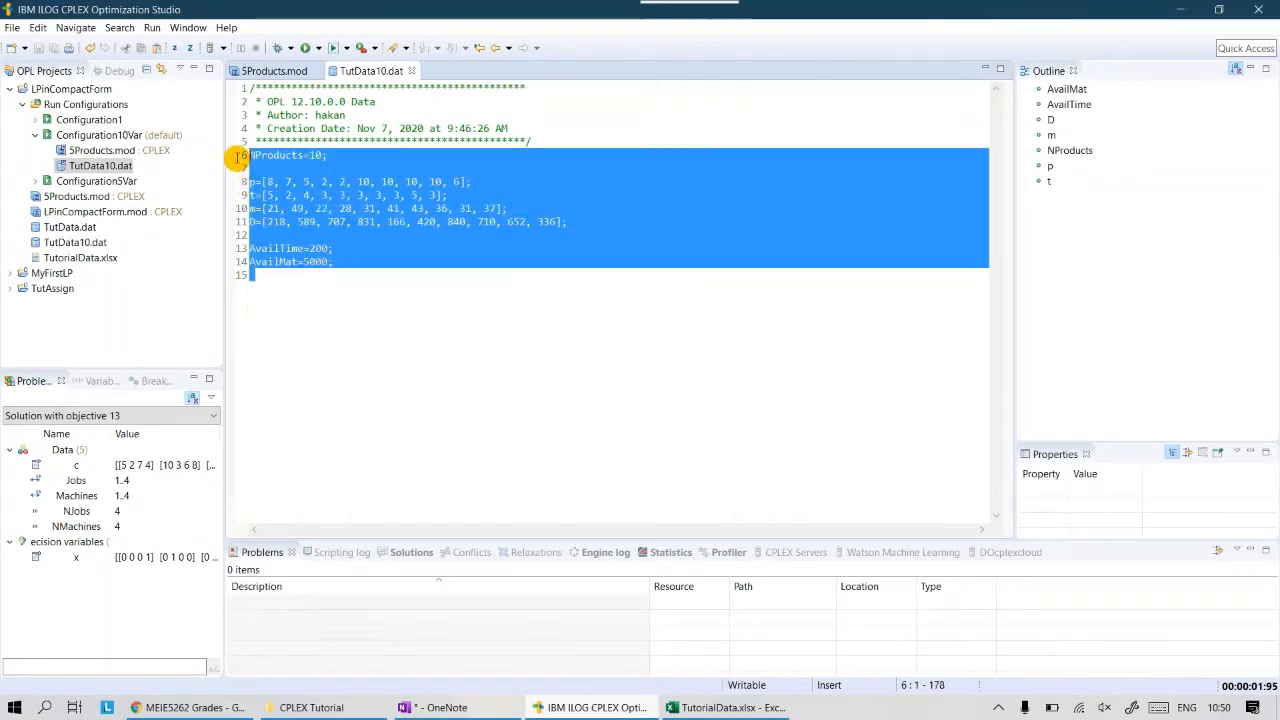
click(497, 334)
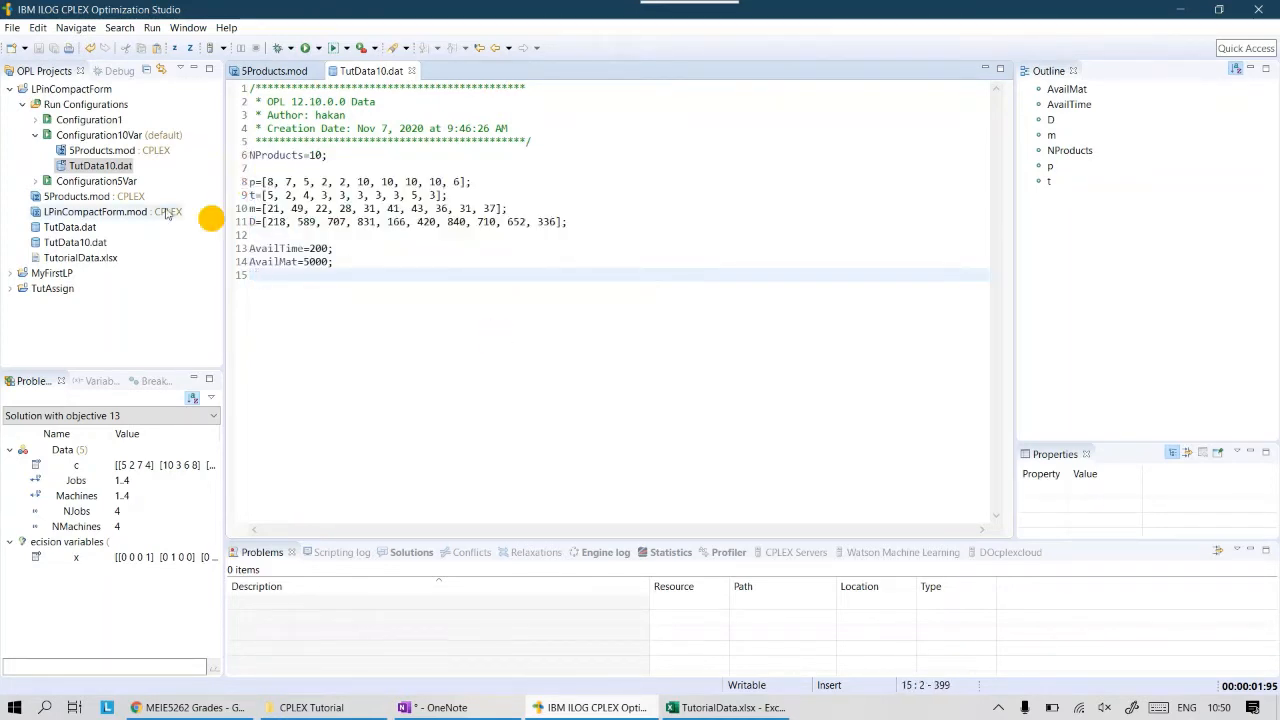
- Create a new data file named TutDatExcel1.dat in the LPinCompactForm project
right_click(82, 168)
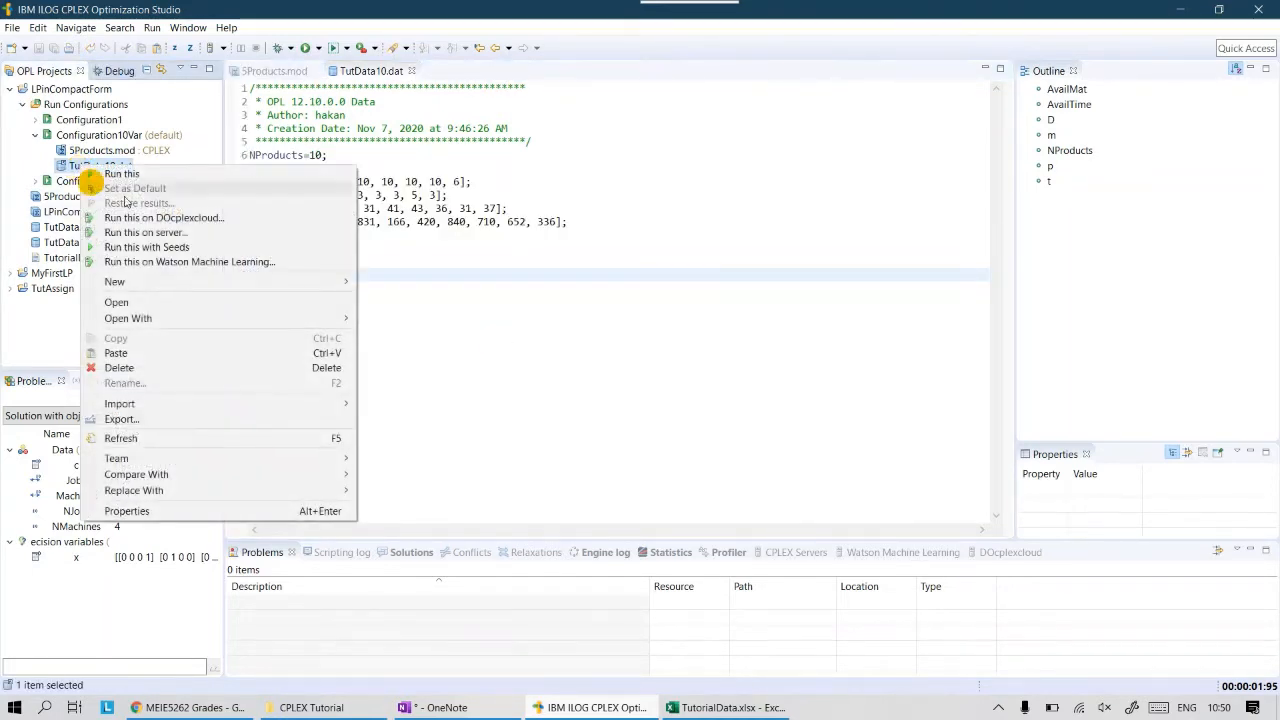
mouse_move(218, 279)
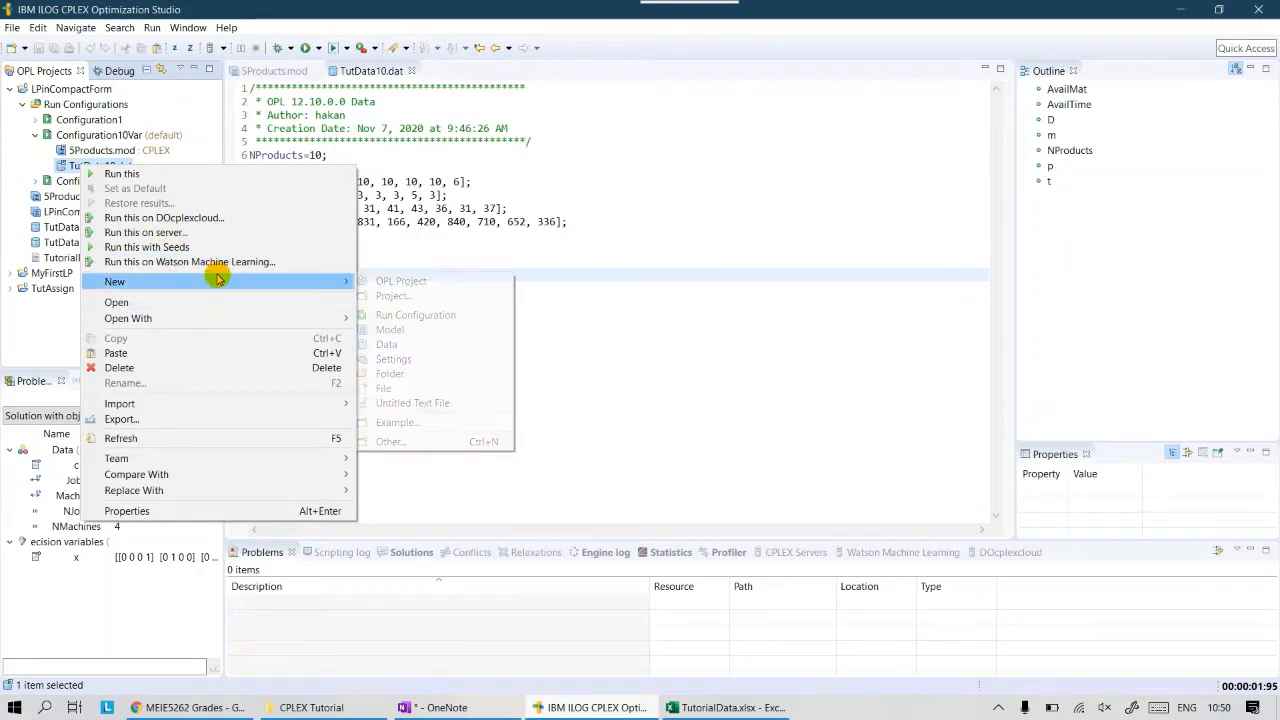
click(390, 344)
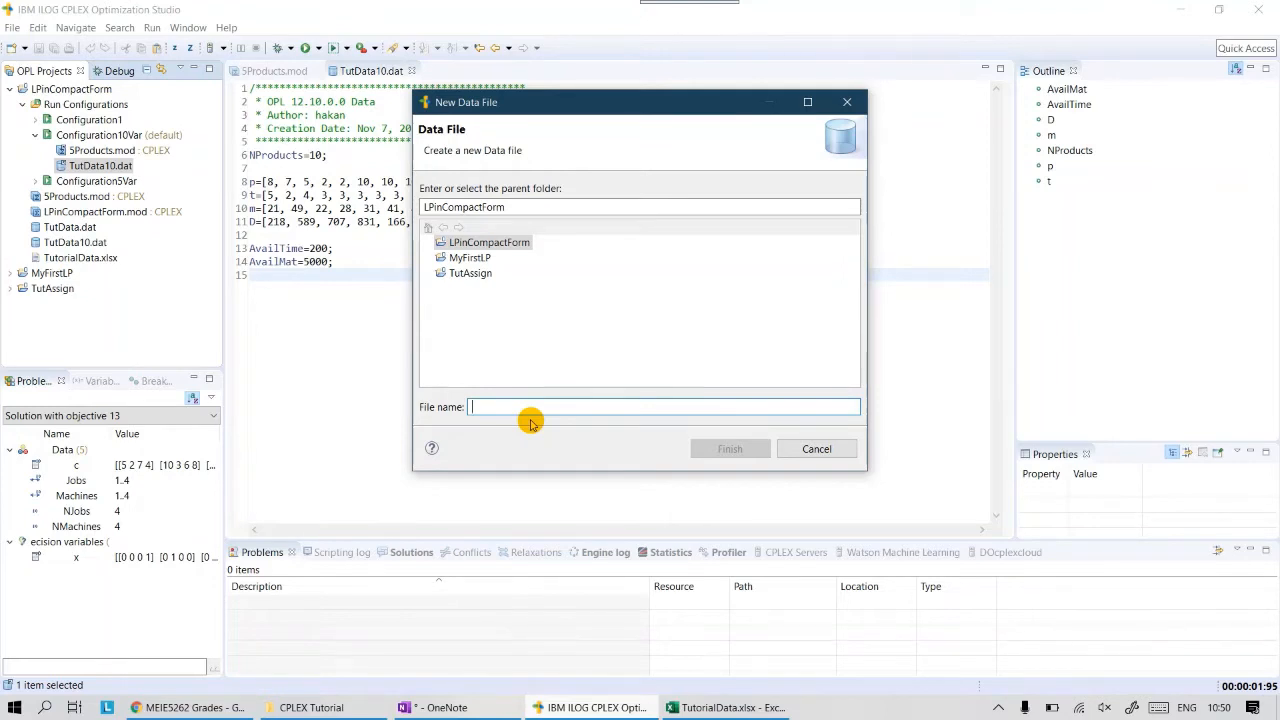
text(TutDatExce)
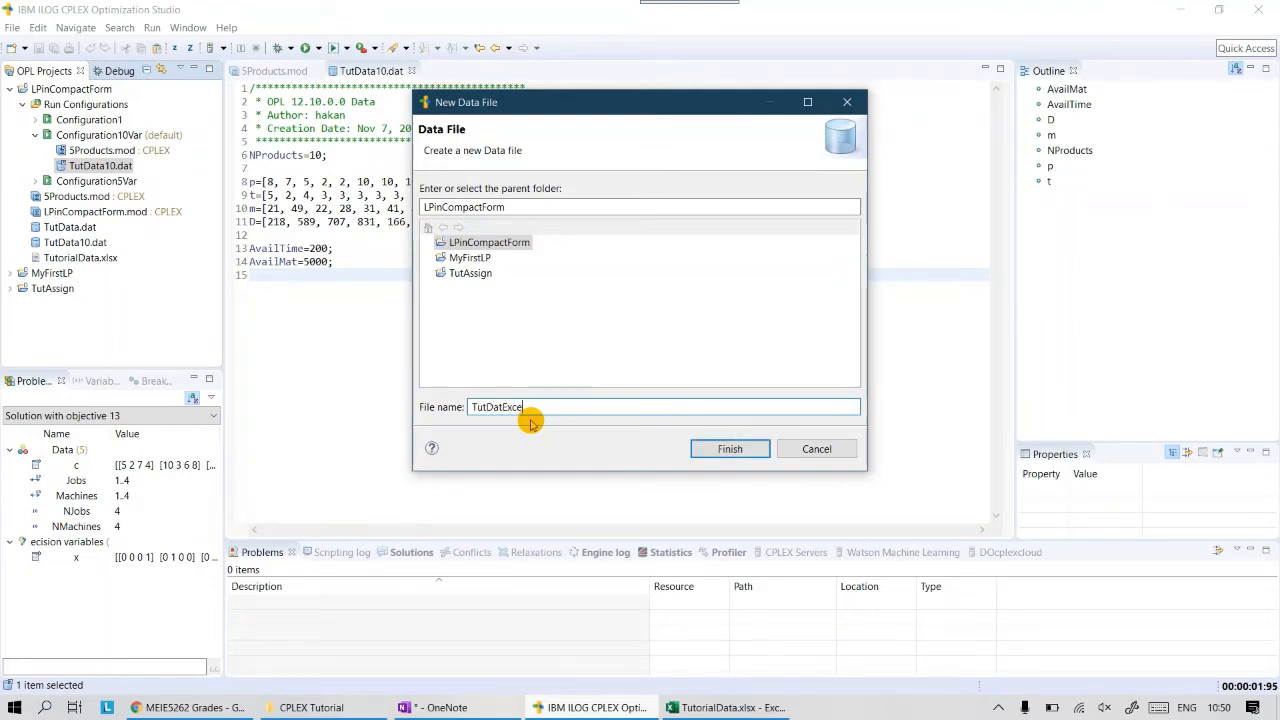
text(l1)
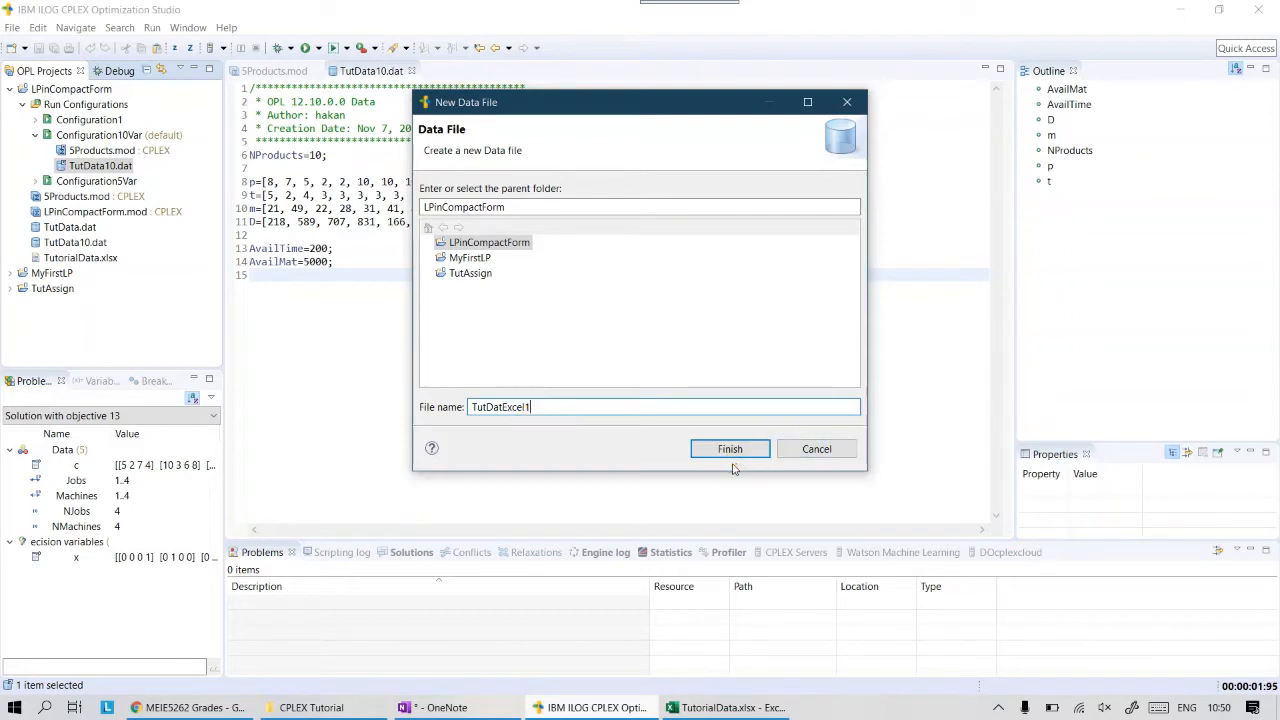
text(.dat)
click(738, 452)
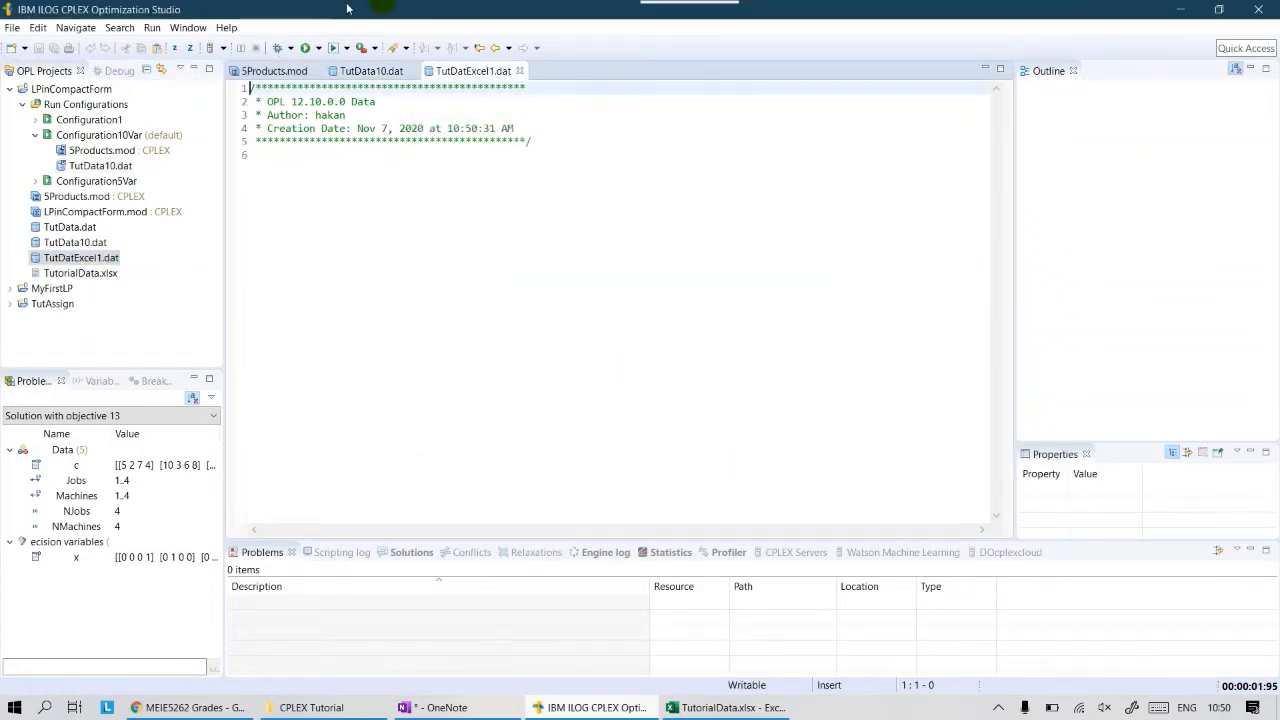
- Add two blank lines below the header comment of TutDatExcel1.dat and place the cursor on line 7
click(370, 75)
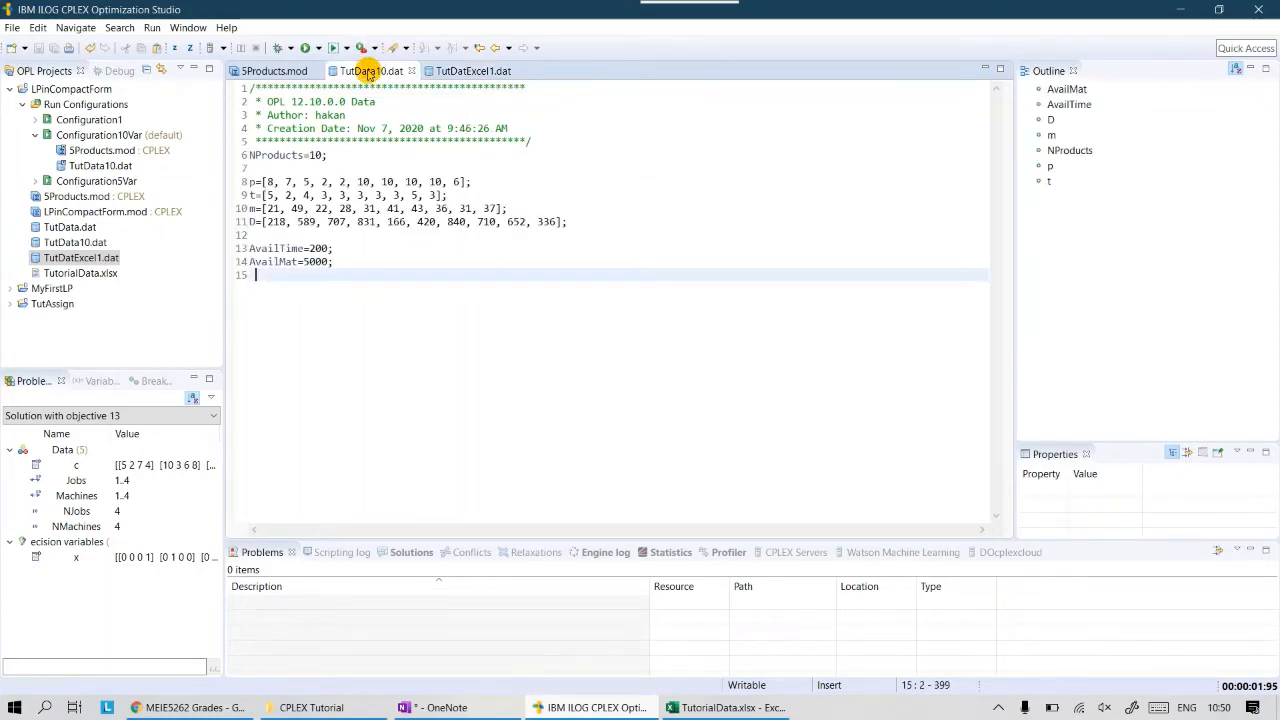
click(466, 70)
click(300, 163)
key(Return)
key(Return)
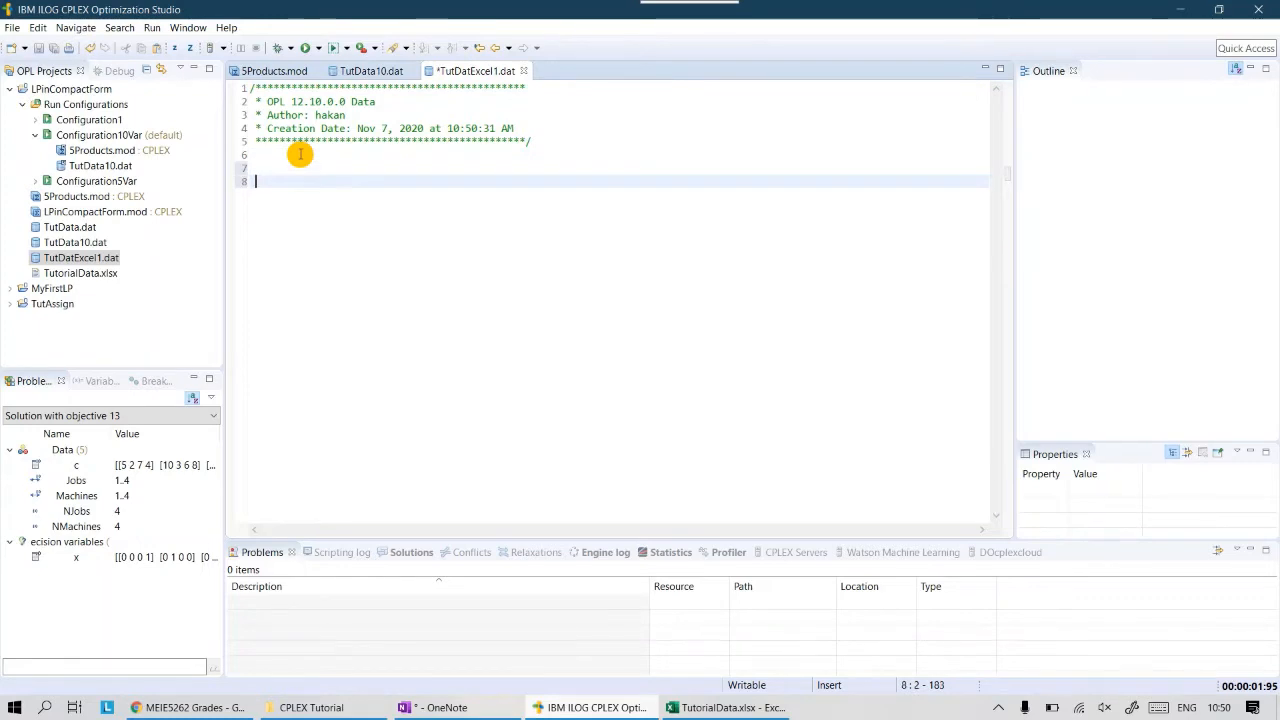
key(Up)
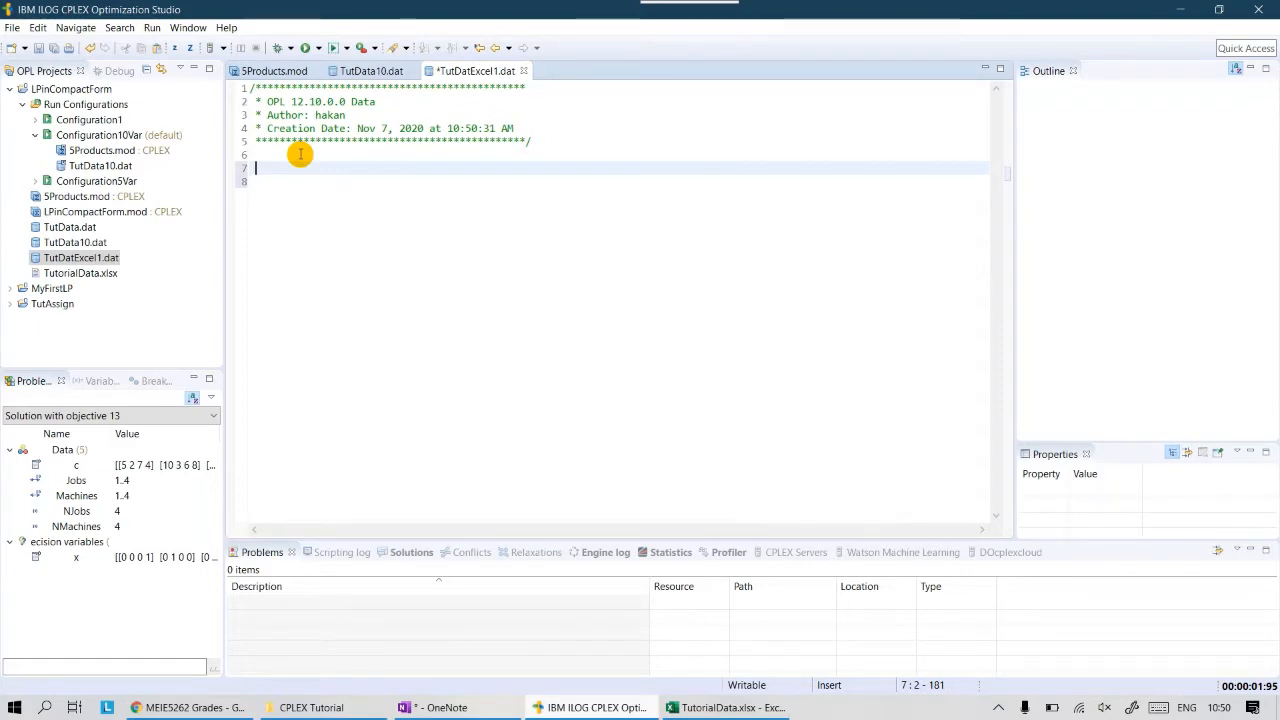
- Switch to File Explorer and copy the path of the CPLEX Tutorial folder that contains TutorialData.xlsx
click(360, 708)
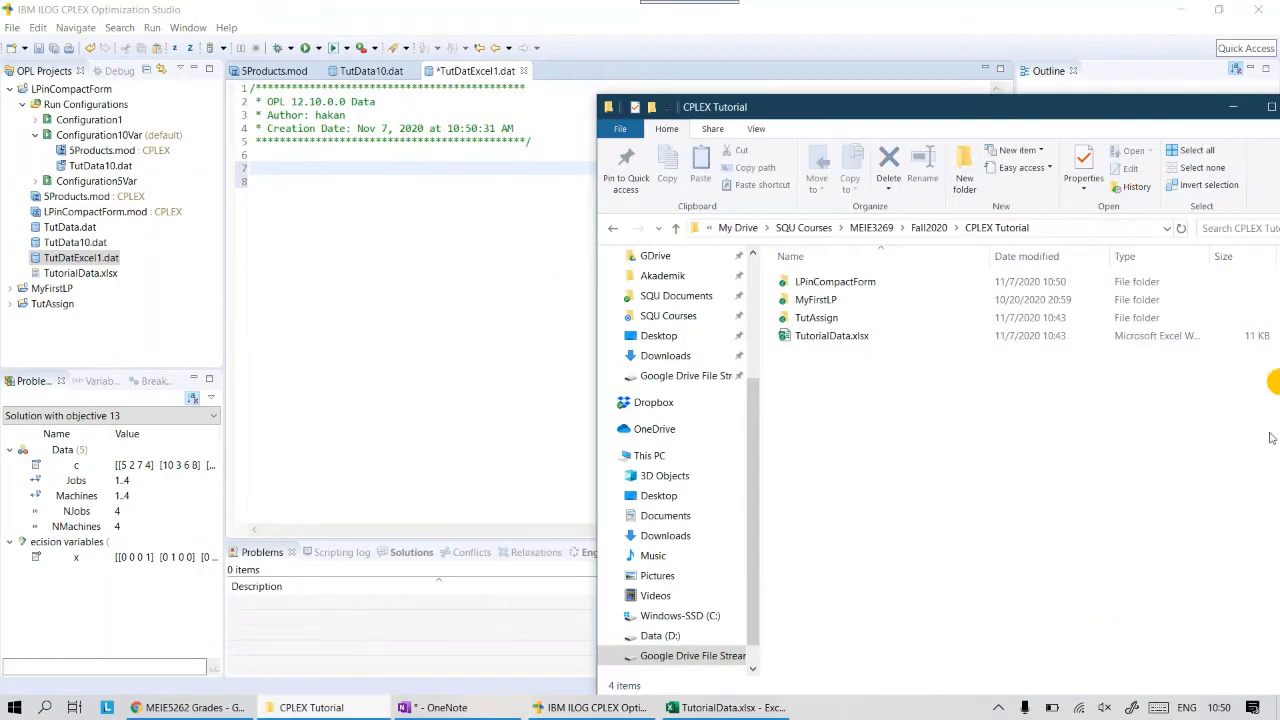
click(885, 337)
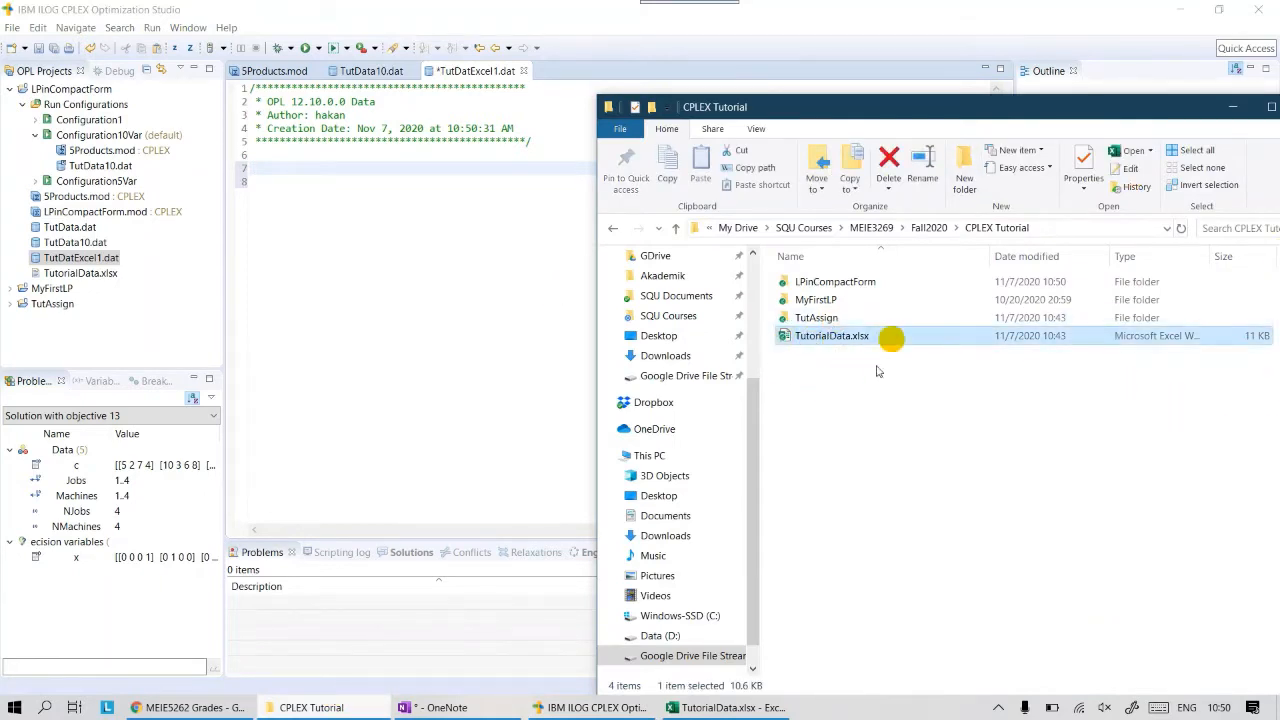
click(1068, 224)
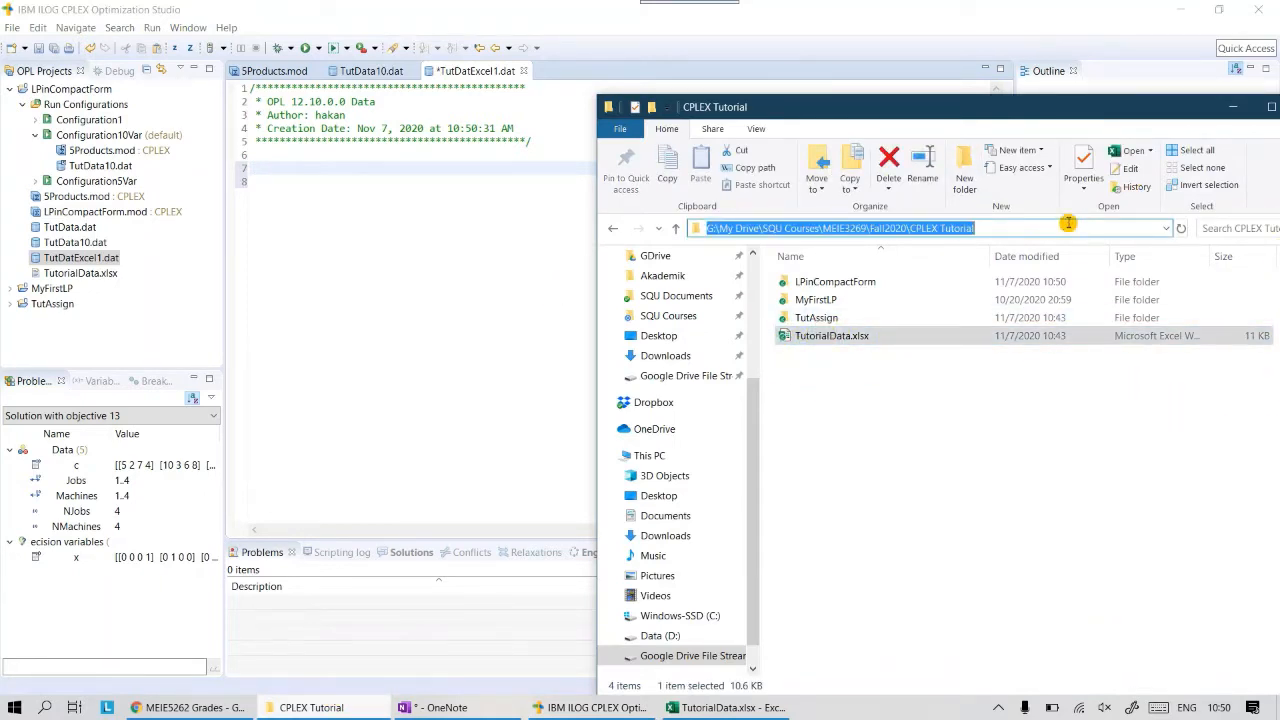
right_click(985, 228)
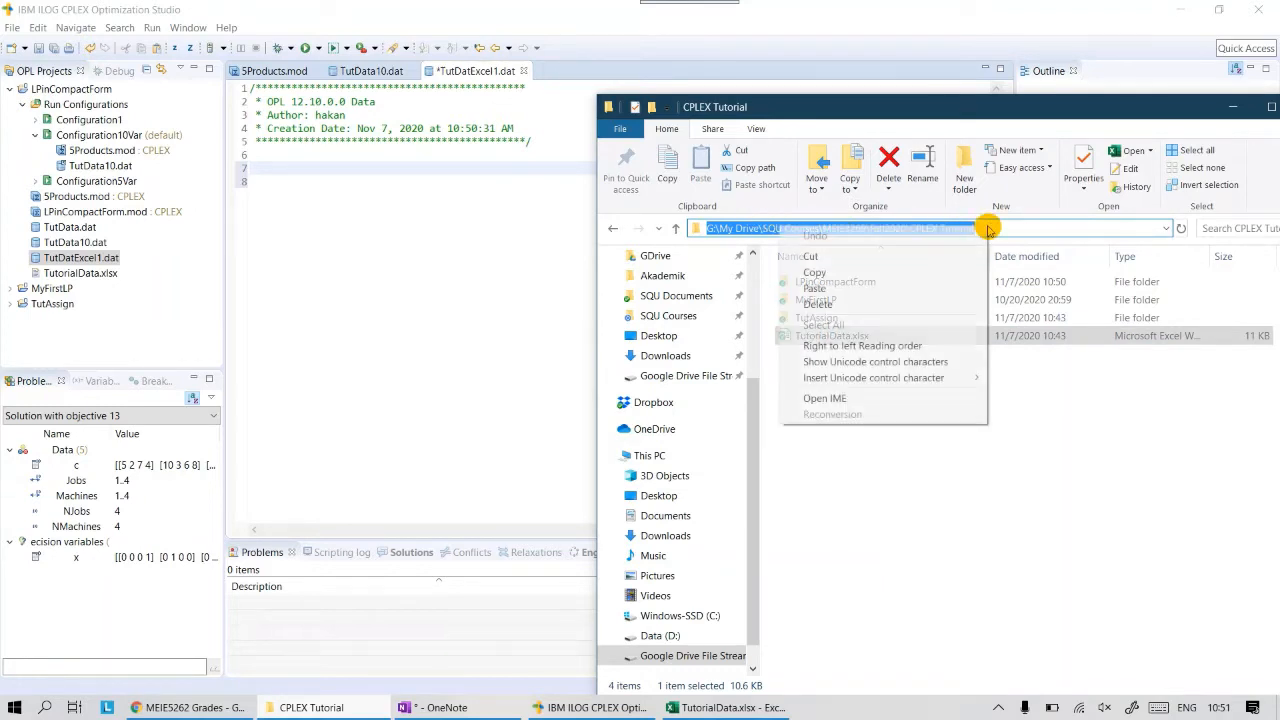
click(853, 274)
- Return to CPLEX Optimization Studio and write the keyword SheetConnection on line 7 of TutDatExcel1.dat
click(282, 169)
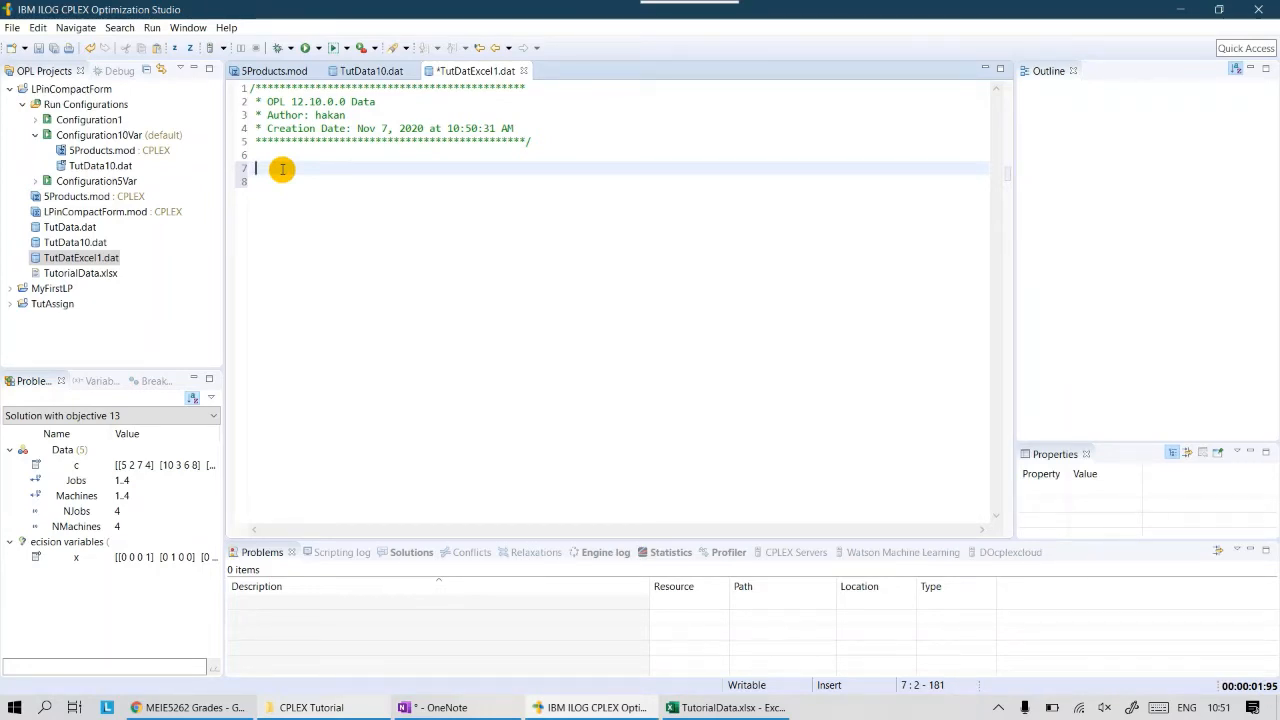
text(Sheet)
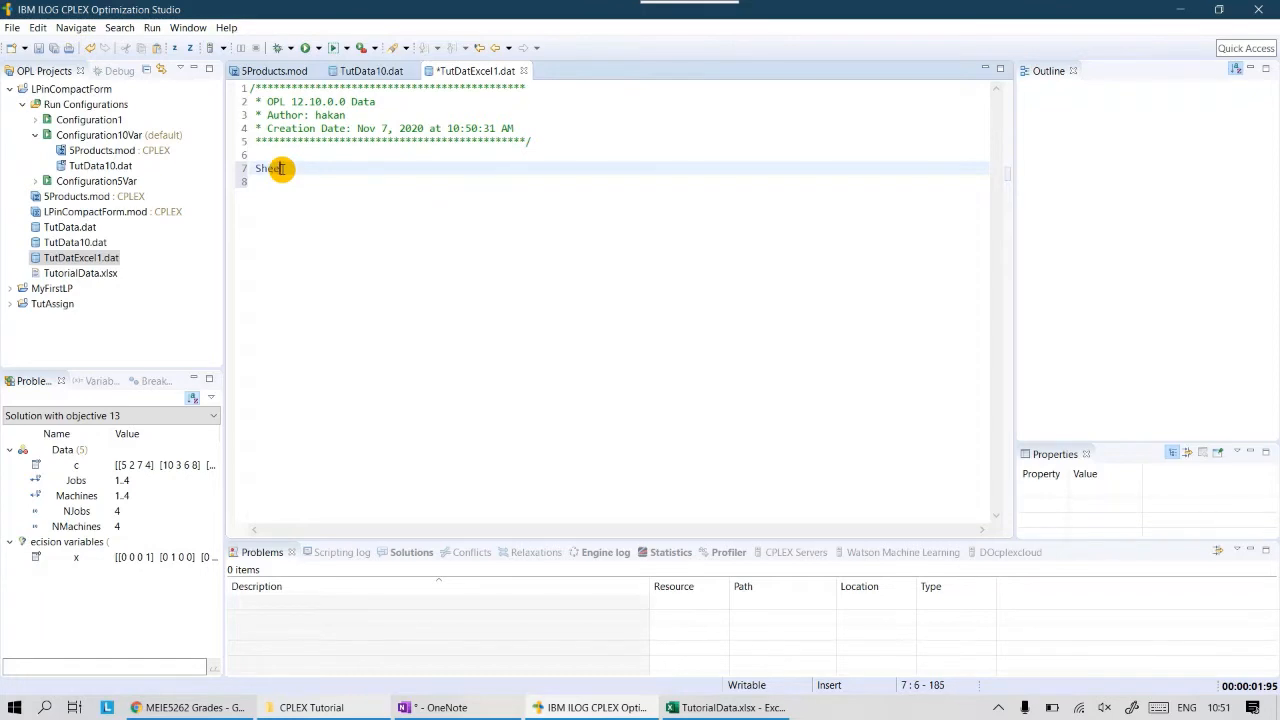
text(Connection)
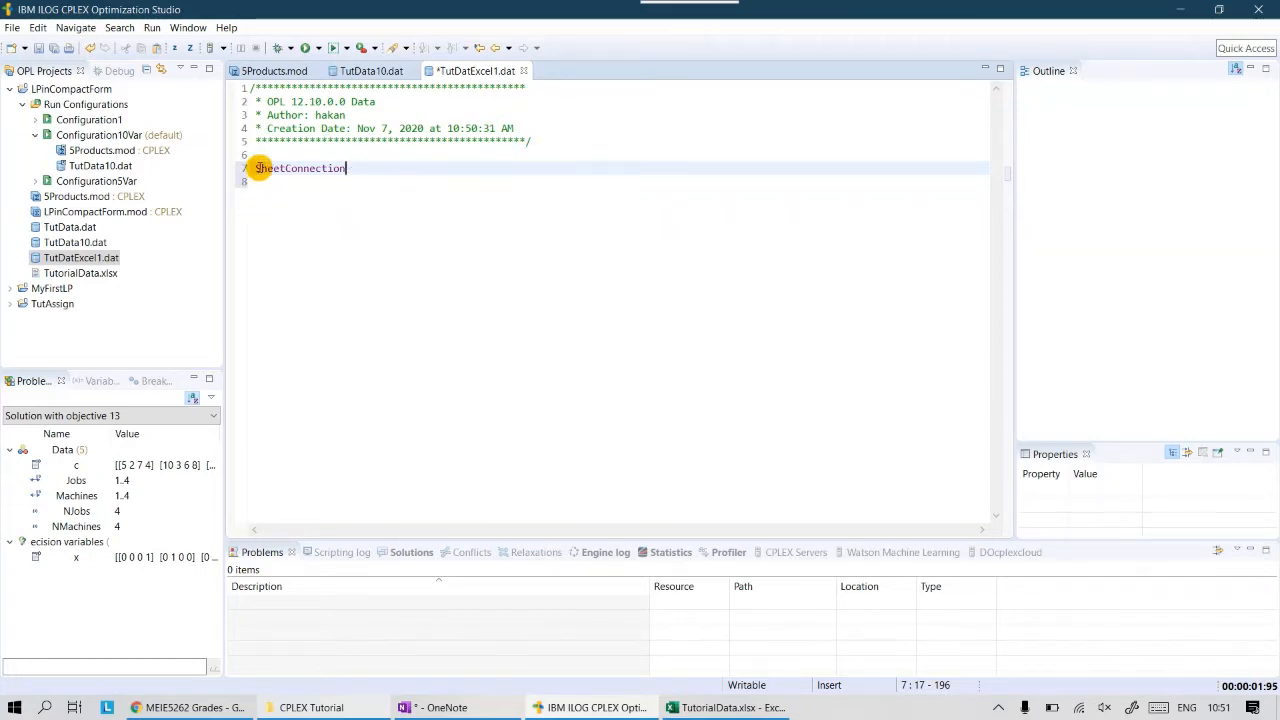
- Point out the capitals in SheetConnection, try a lowercase s as its first letter, and restore the capital S
click(257, 168)
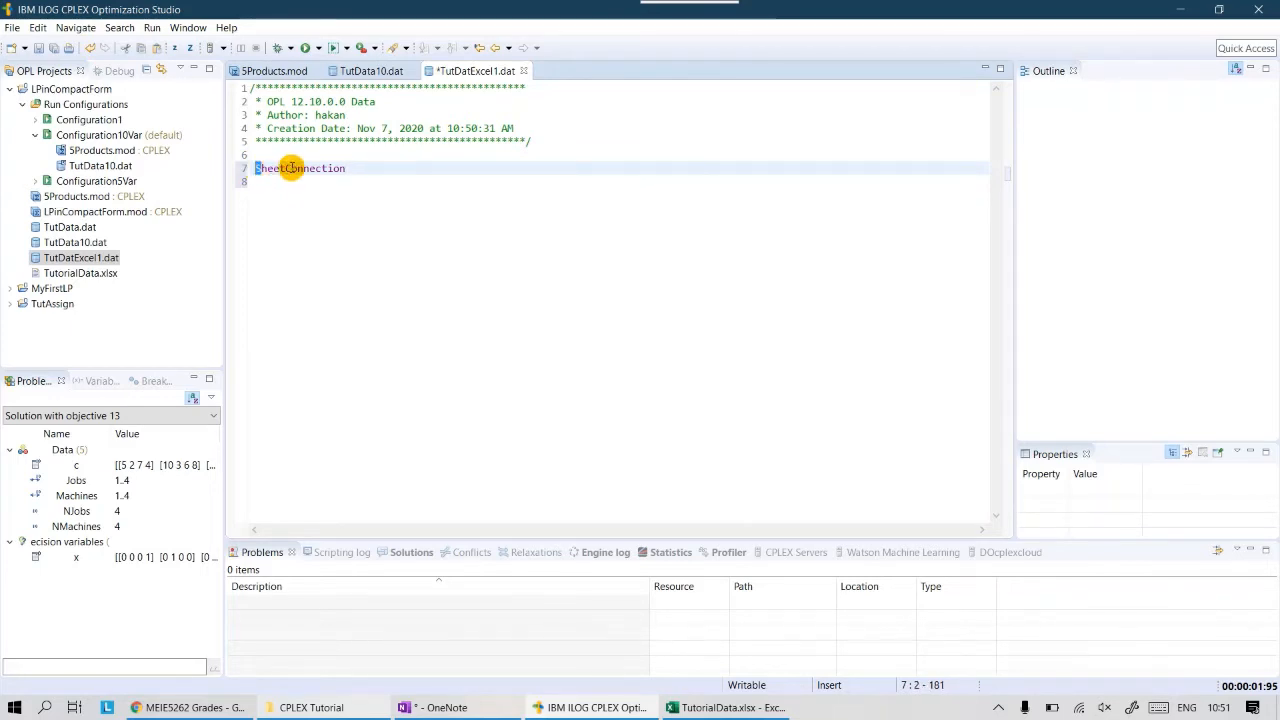
click(289, 168)
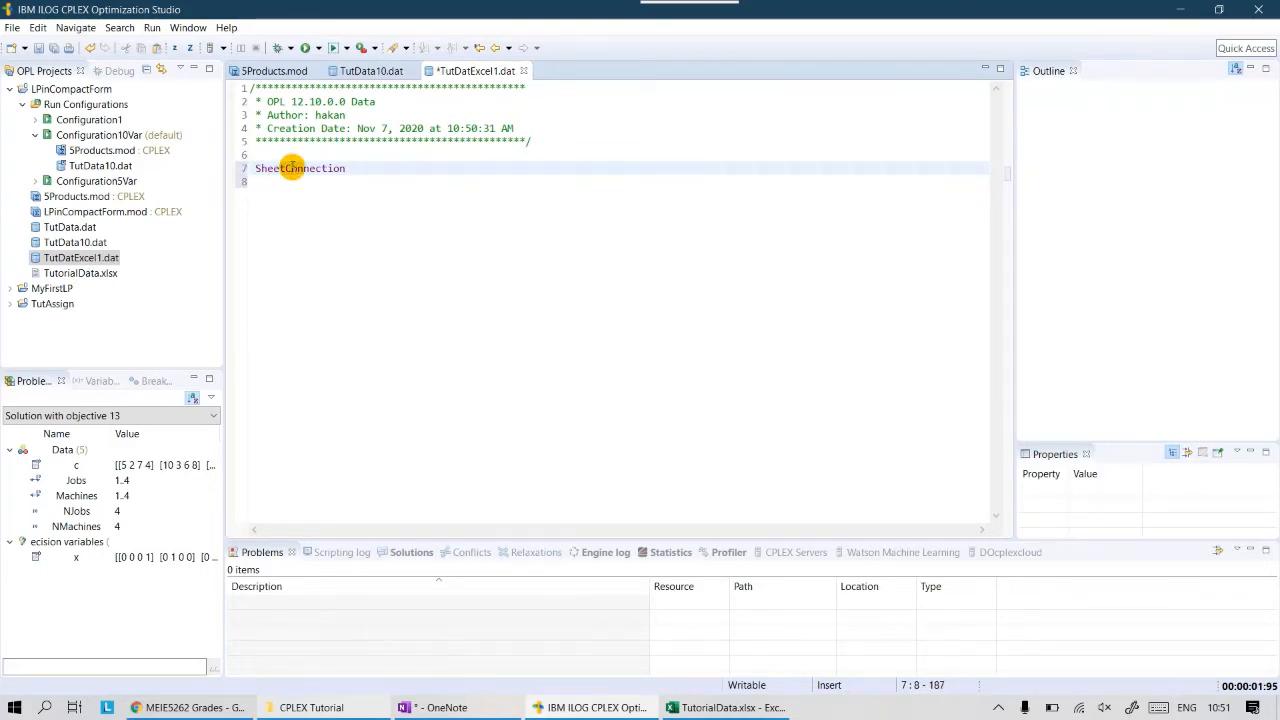
click(286, 168)
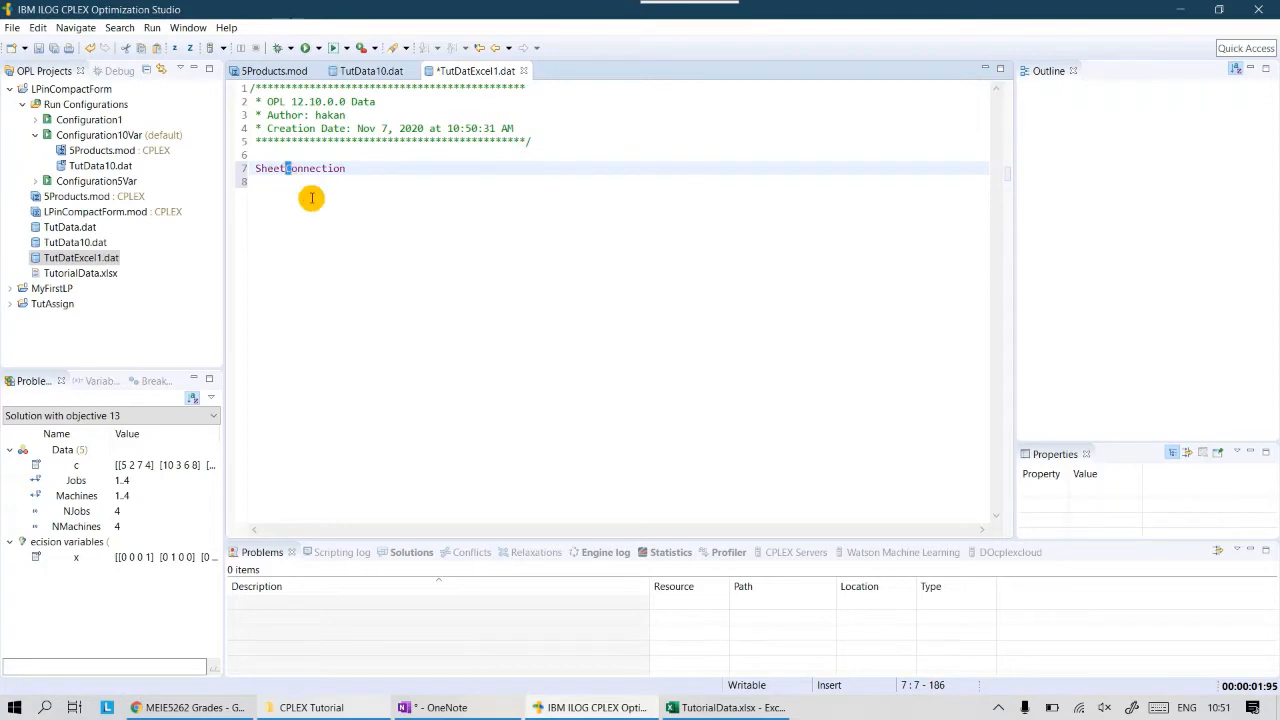
drag(345, 168, 260, 168)
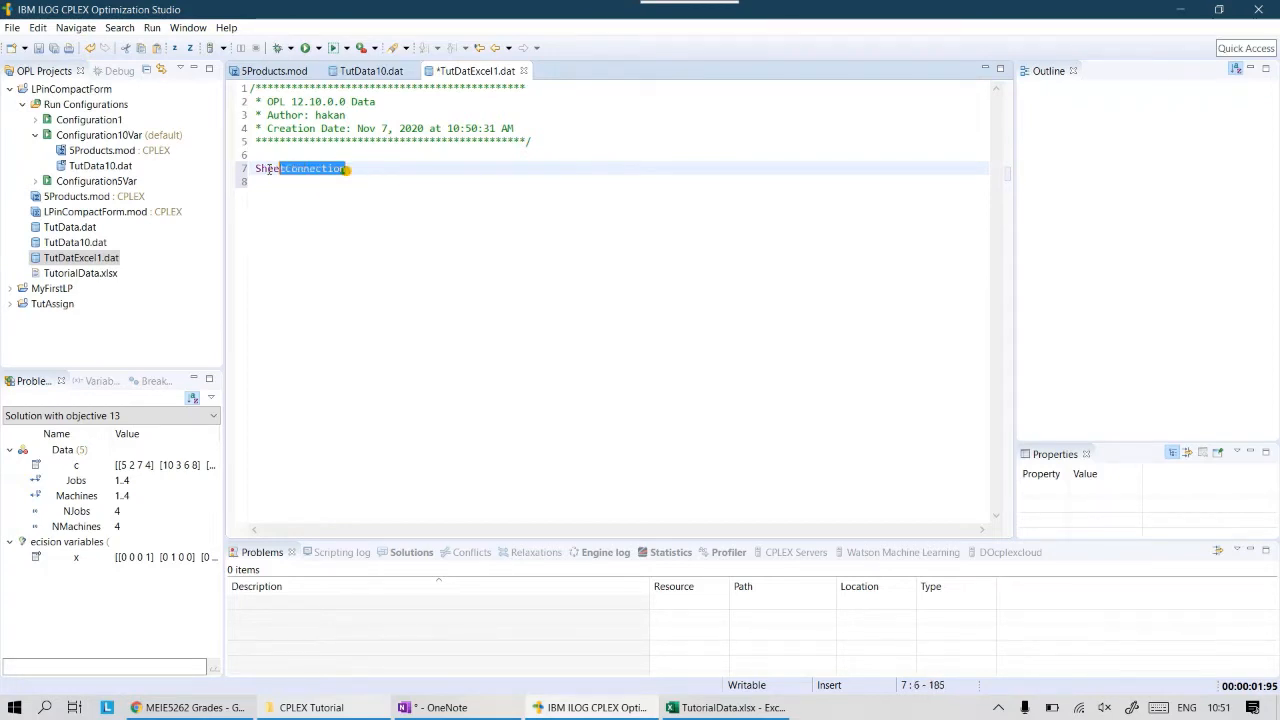
click(365, 168)
click(258, 168)
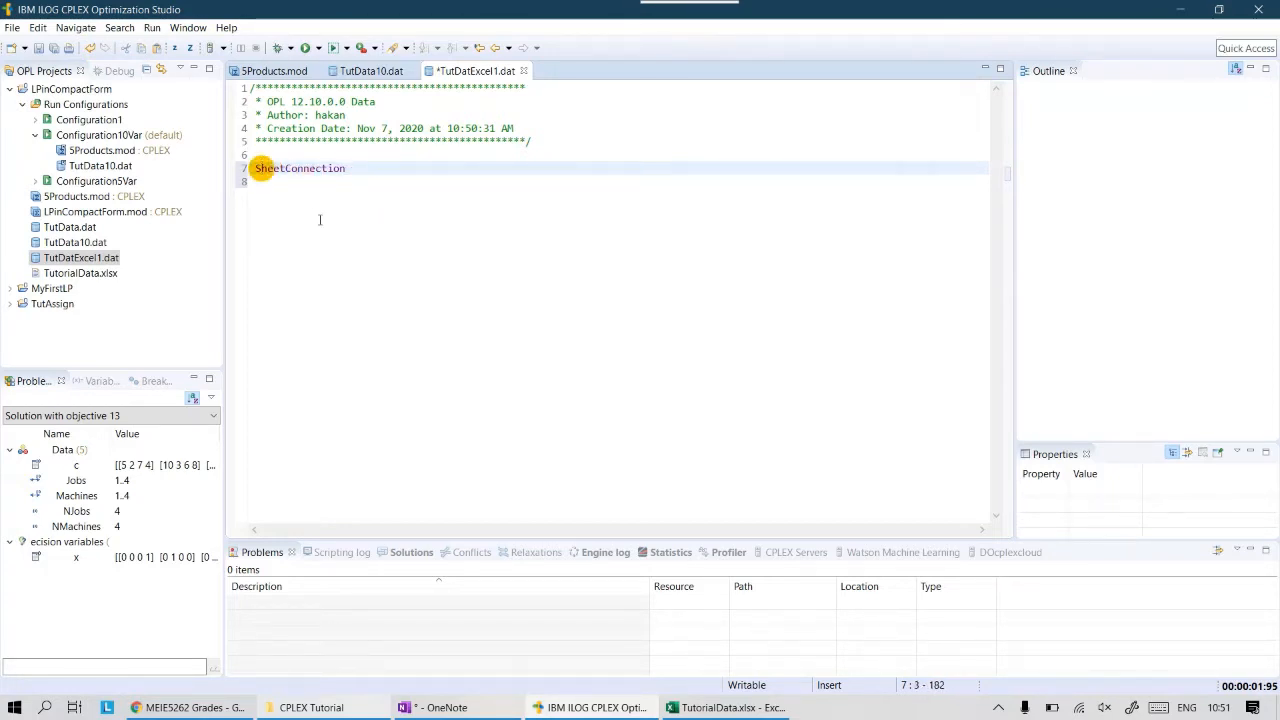
key(Delete)
text(s)
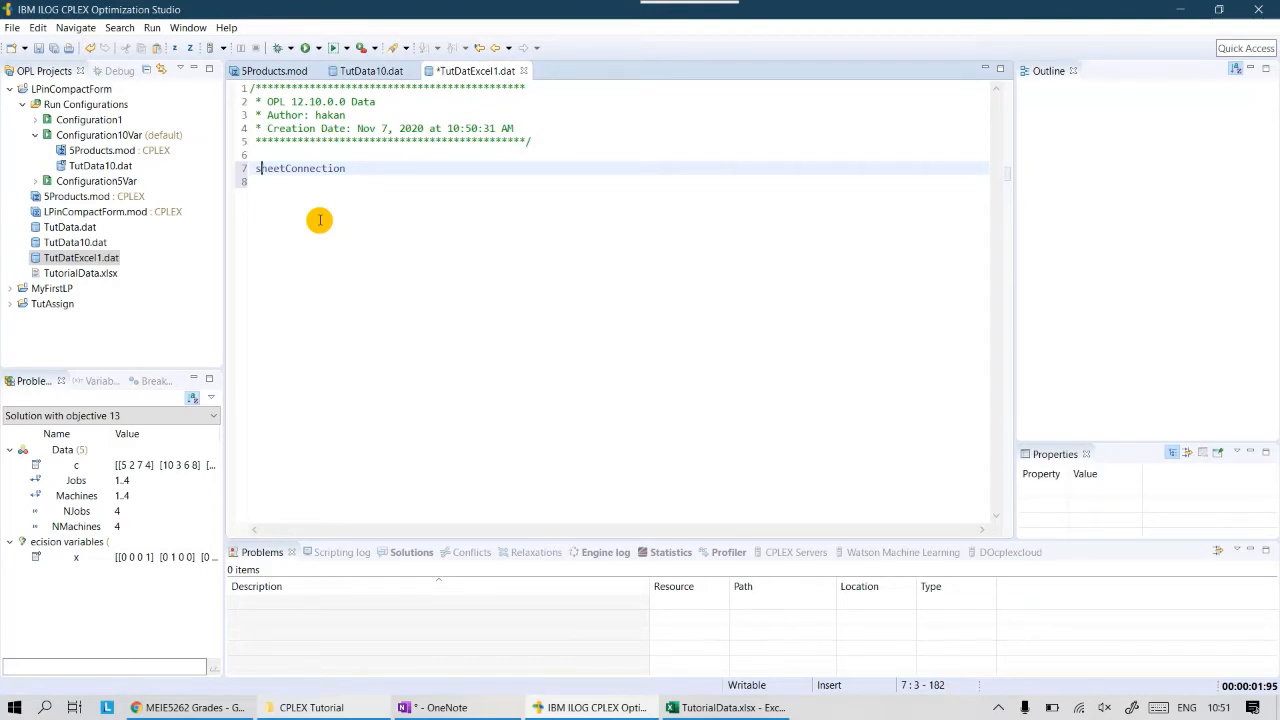
key(BackSpace)
text(S)
- Add the connection name excelsheet after the SheetConnection keyword and highlight it
key(End)
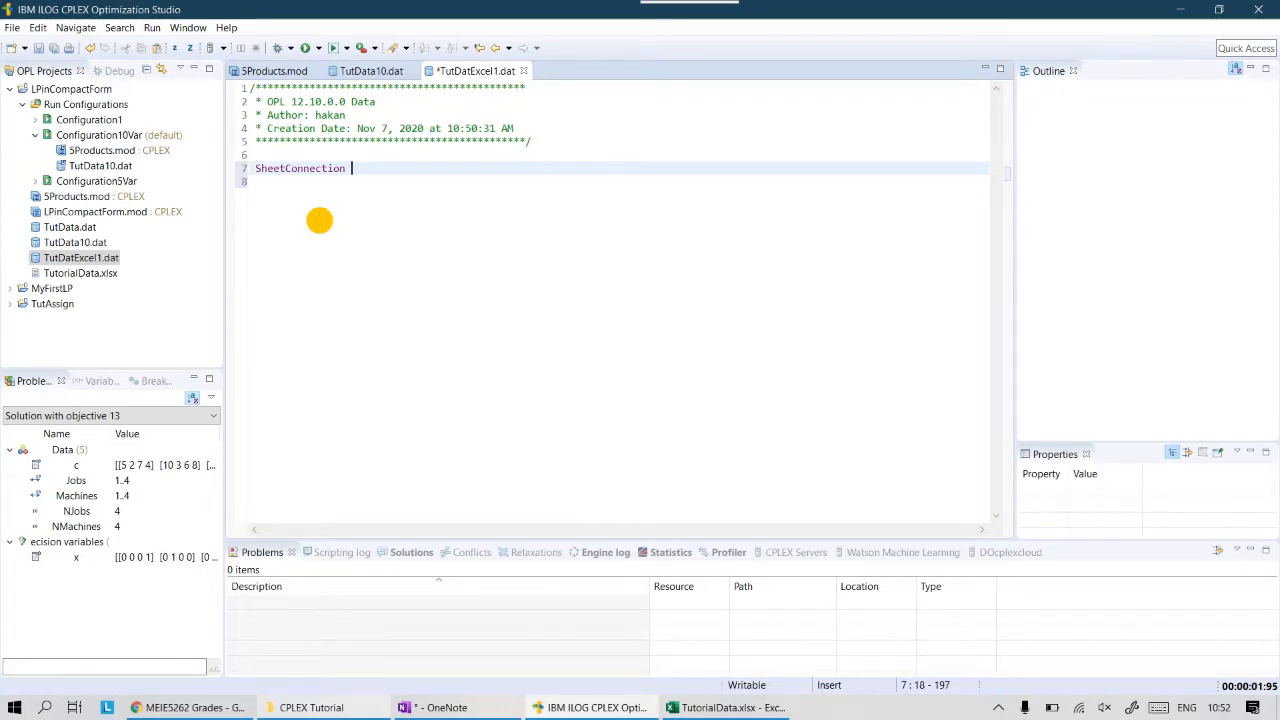
text(excelsheet)
key(shift+Left)
key(shift+Left)
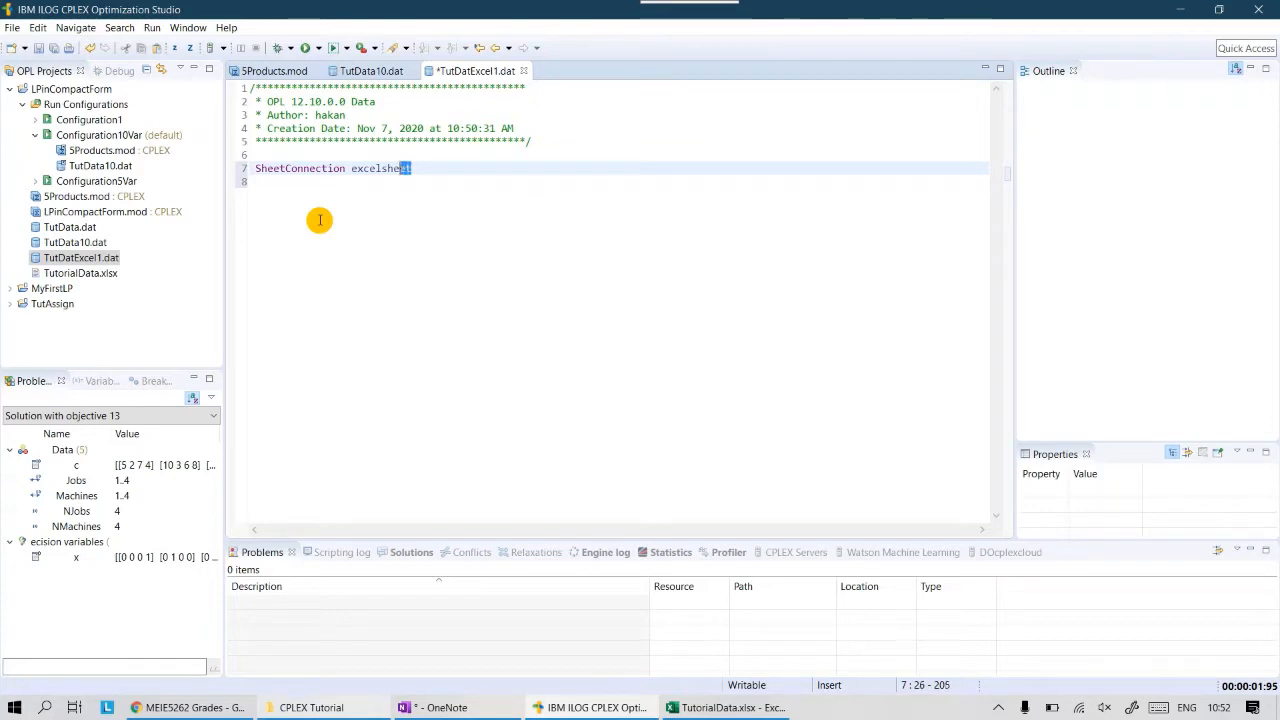
key(ctrl+shift+Left)
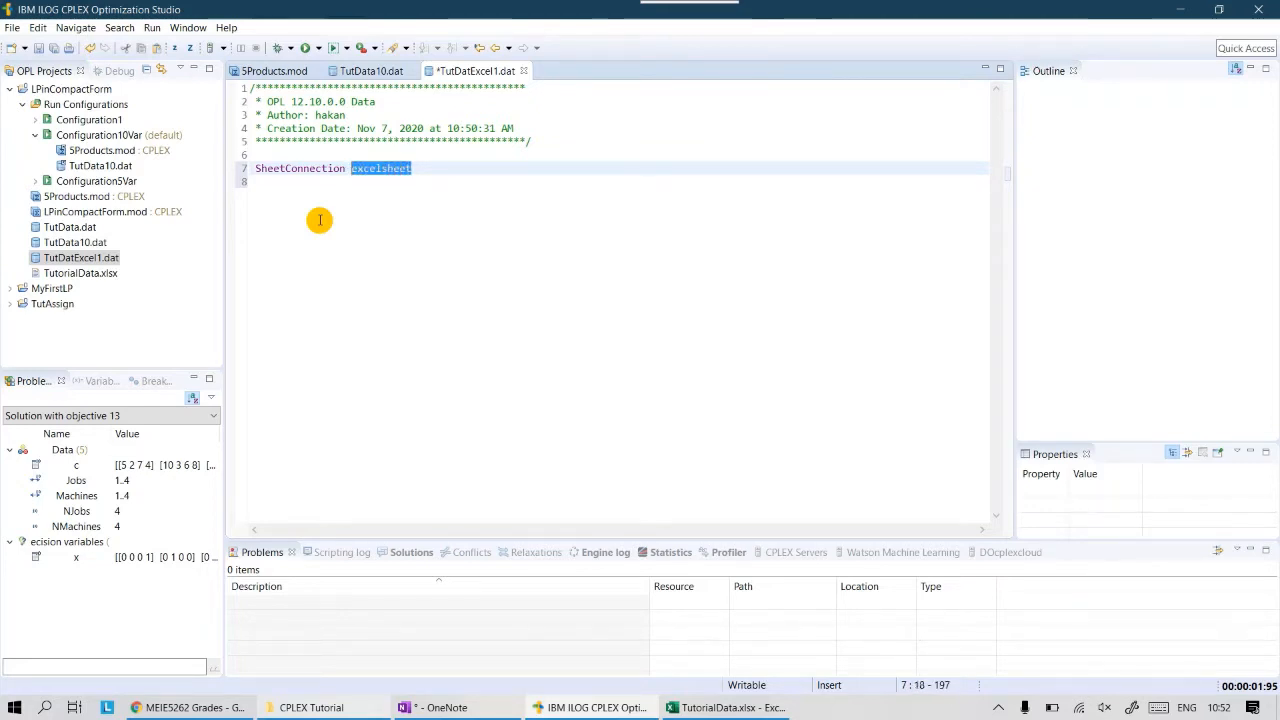
key(End)
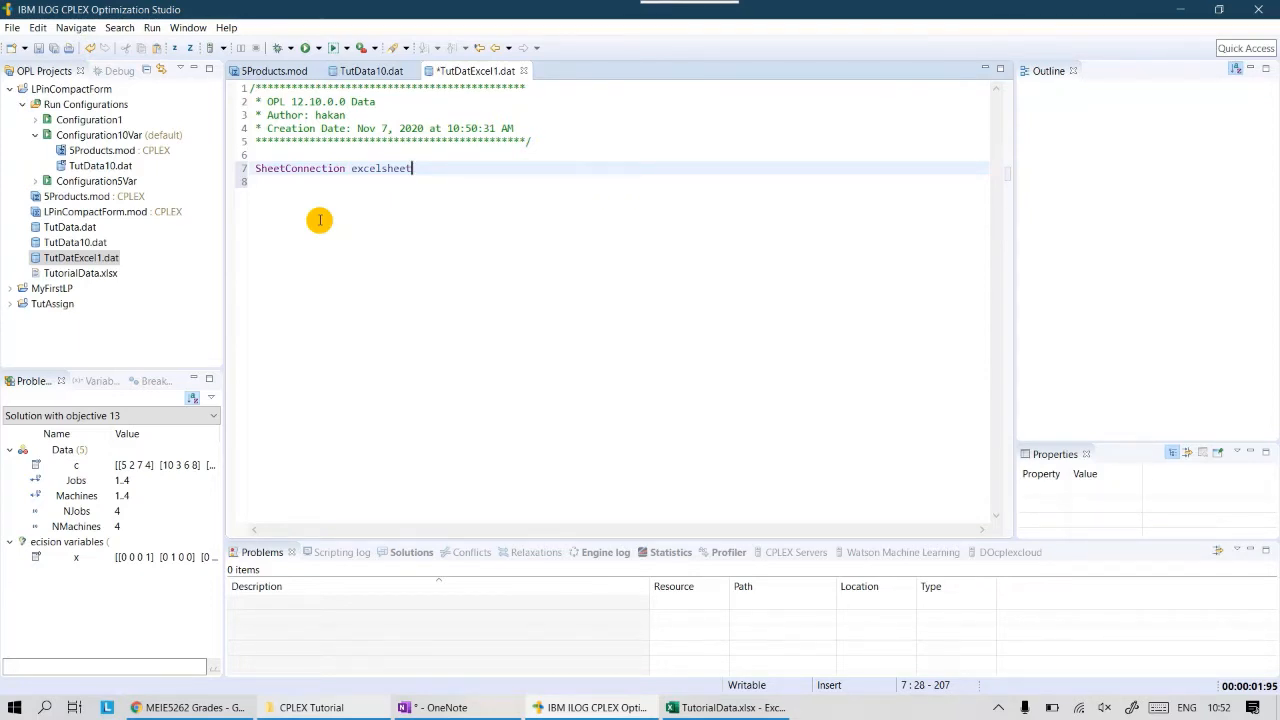
- Add parentheses after excelsheet containing the copied folder path in quotes: "G:\My Drive\SQU Courses\MEIE3269\Fall2020\CPLEX Tutorial"
text(()
text(")
key(BackSpace)
key(BackSpace)
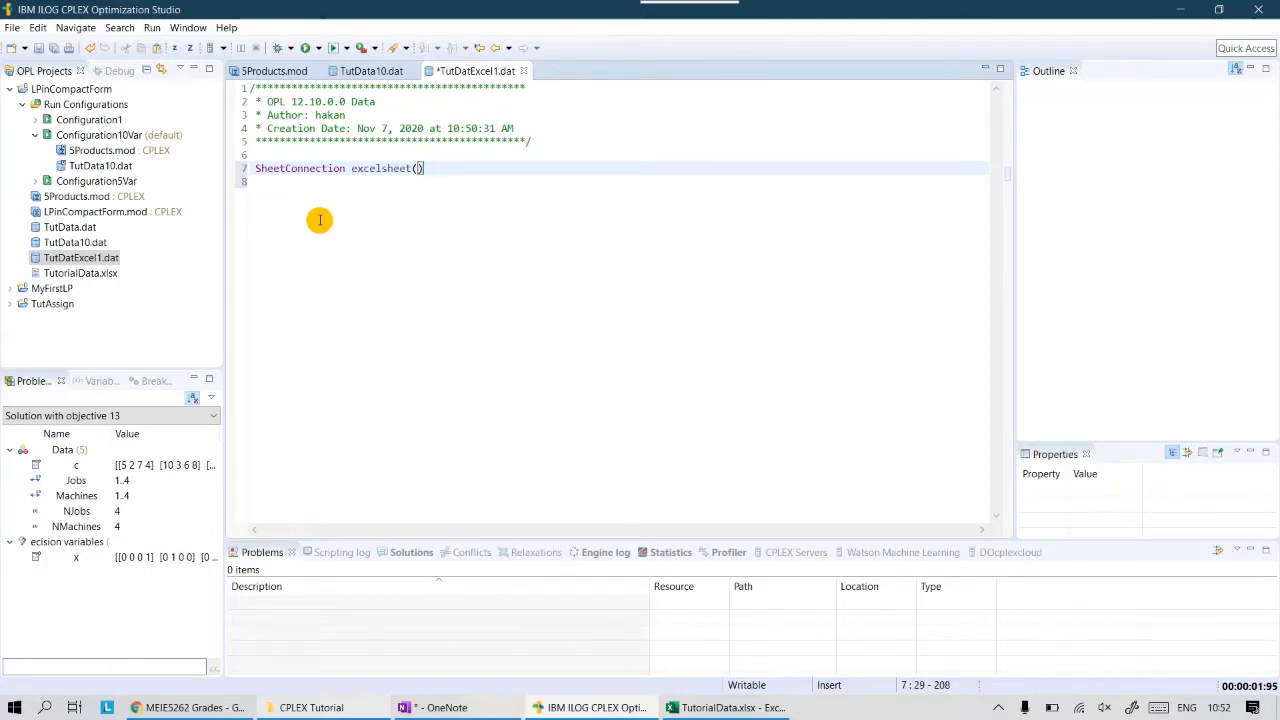
text(")
text(G:\My Drive\SQU Courses\MEIE3269\Fall2020\CPLEX Tutorial)
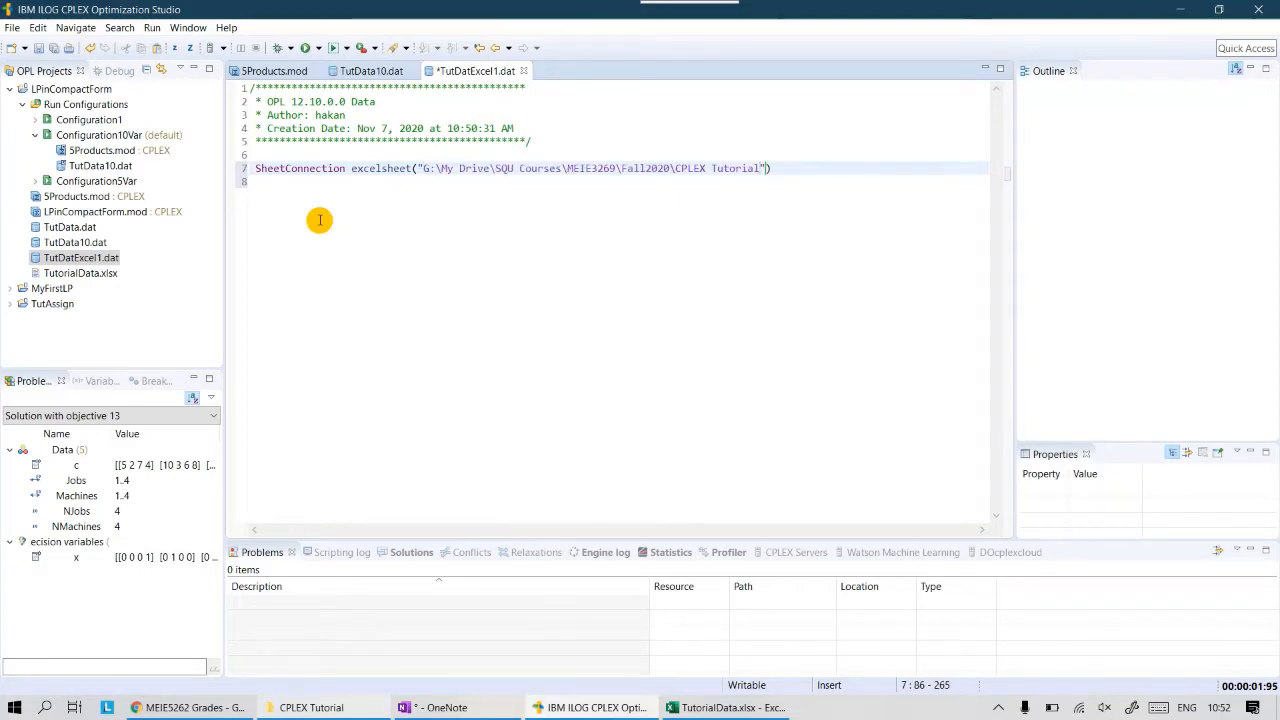
- Double every backslash in the quoted folder path, from G:\\My Drive through \\CPLEX Tutorial
key(Left)
key(Left)
key(Left)
key(Left)
key(Left)
key(Left)
key(Left)
key(Left)
key(Left)
key(Left)
key(Left)
key(Left)
key(Left)
key(Left)
key(Left)
key(Left)
key(Left)
key(Left)
key(Left)
key(Left)
key(Left)
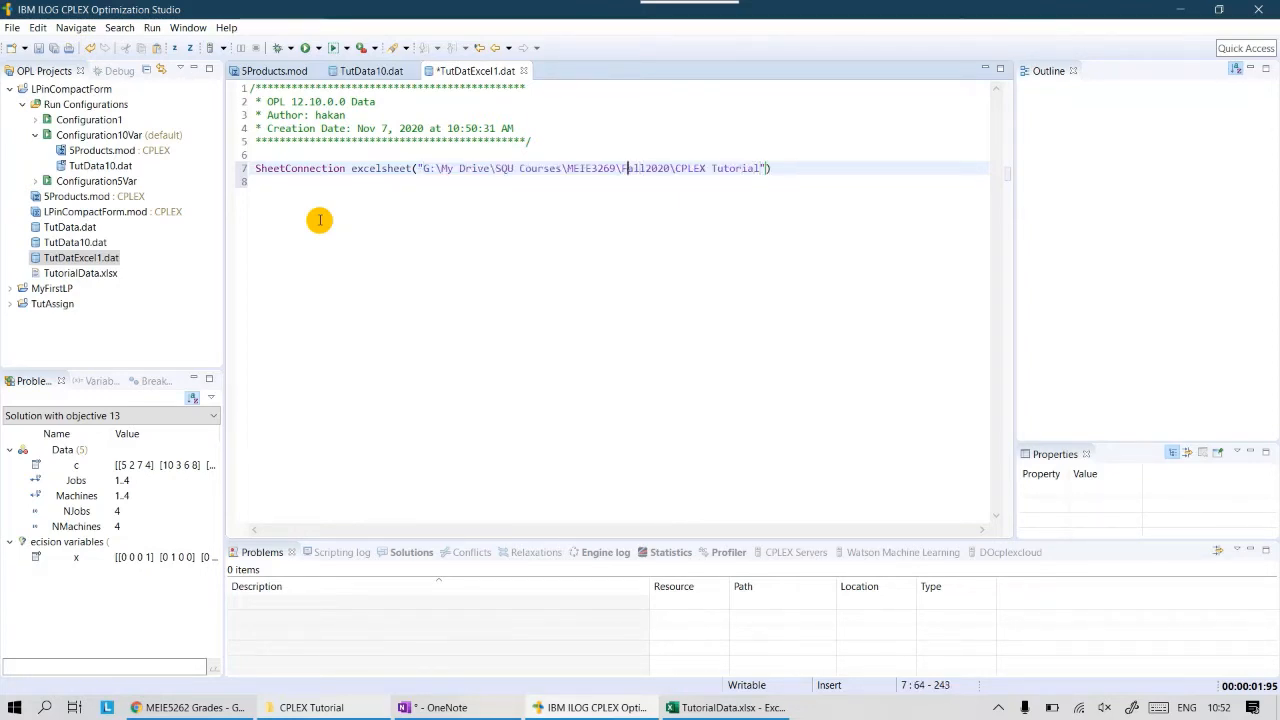
key(Left)
text(\)
key(Right)
key(Right)
key(Right)
key(Right)
key(Right)
key(Right)
key(Right)
key(Right)
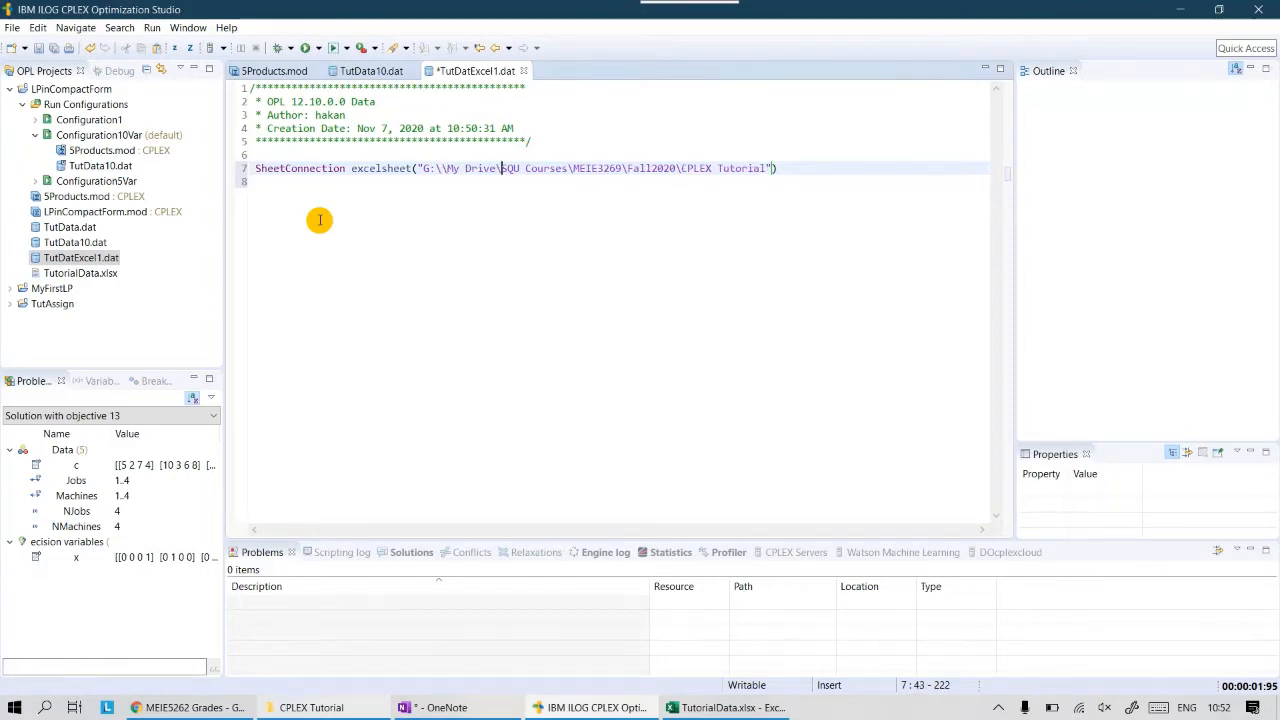
text(\)
key(Right)
key(Right)
key(Right)
key(Right)
key(Right)
key(Right)
key(Right)
key(Right)
key(Right)
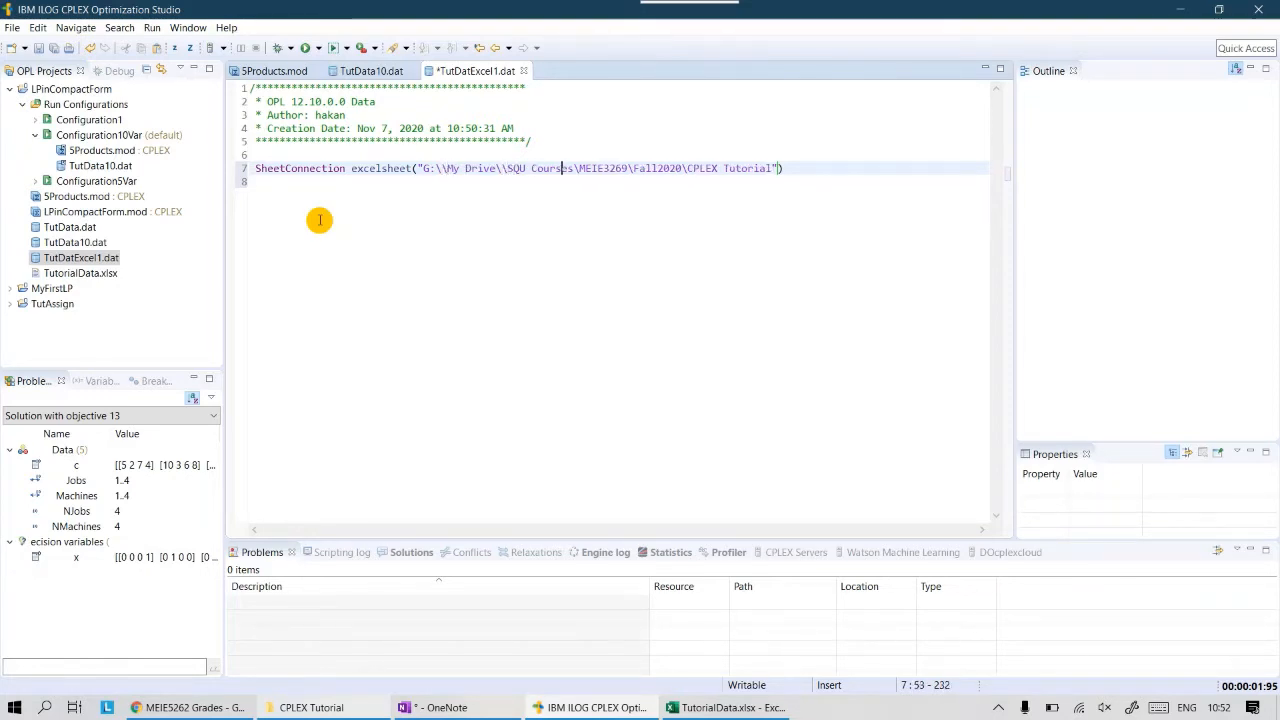
text(\)
key(Right)
key(Right)
key(Right)
key(Right)
key(Right)
key(Right)
key(Right)
key(Right)
key(Right)
text(\)
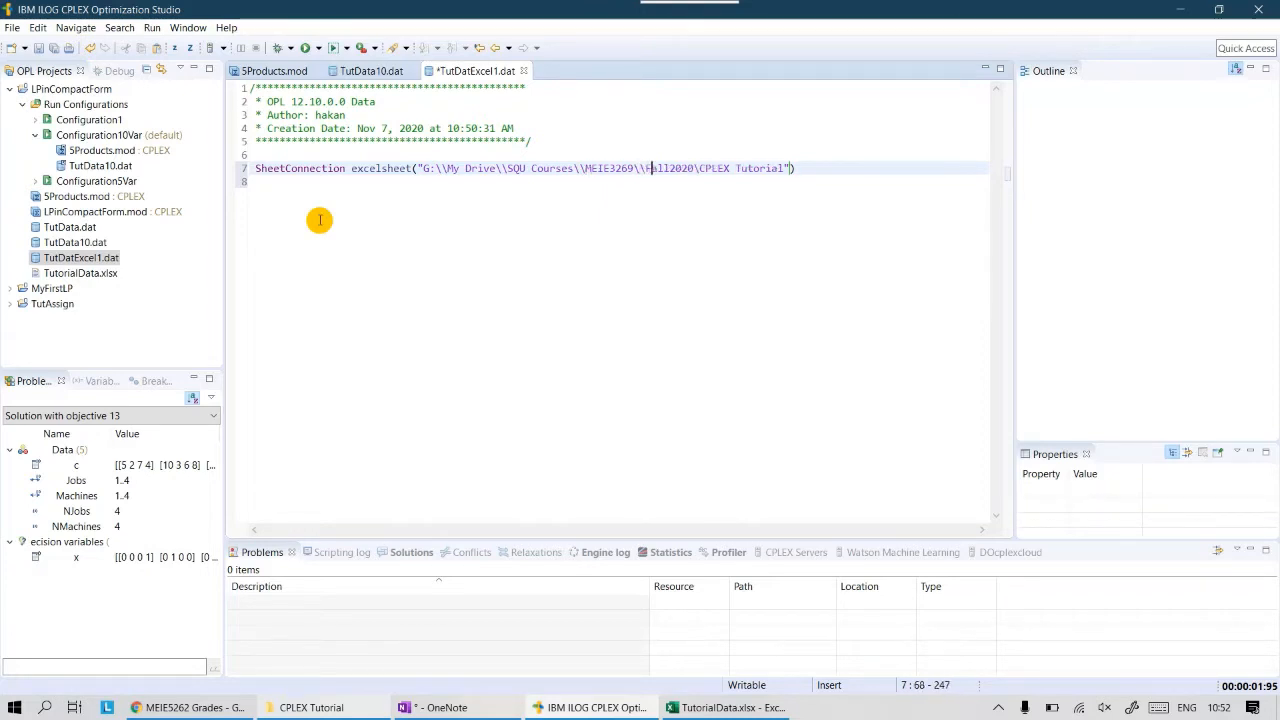
key(Right)
key(Right)
key(Right)
key(Right)
key(Right)
key(Right)
key(Right)
key(Right)
key(Right)
text(\)
key(Right)
key(Right)
key(Right)
key(Right)
key(Right)
key(Right)
key(Right)
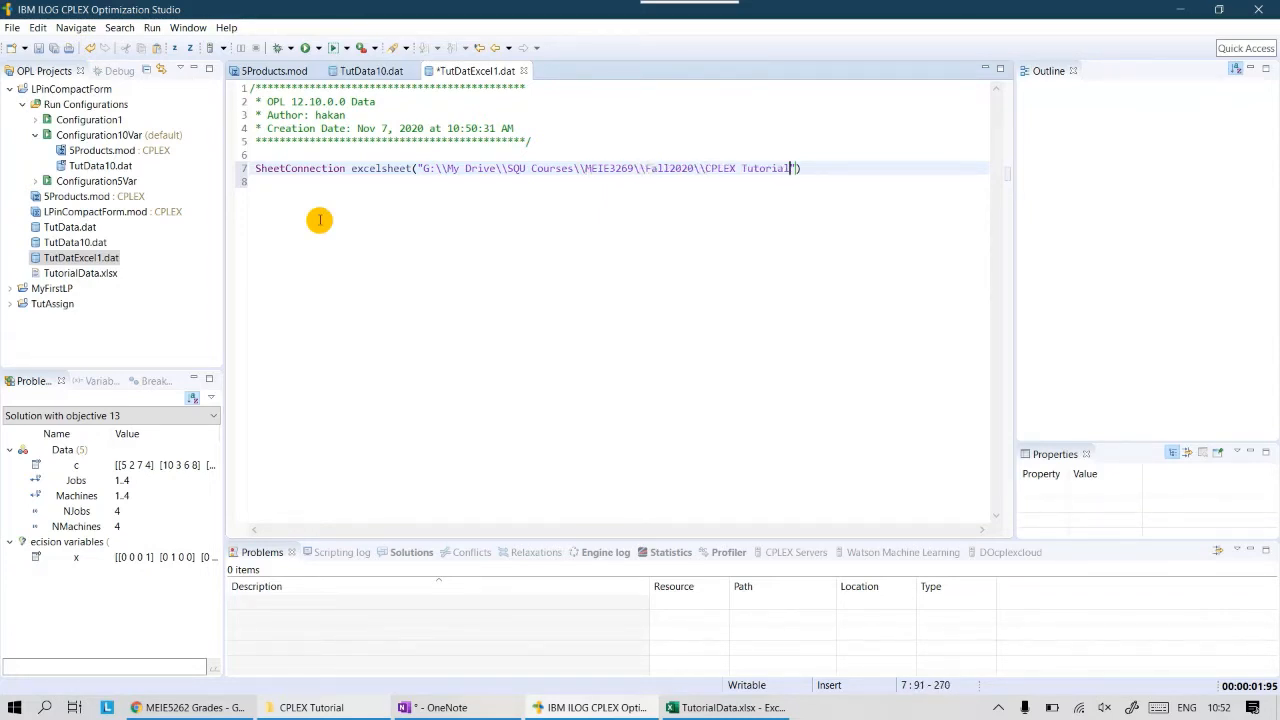
- Append \\TutorialData.xlsx to the end of the quoted path
text(\\)
text(Tutorial)
text(Data)
text(.exl)
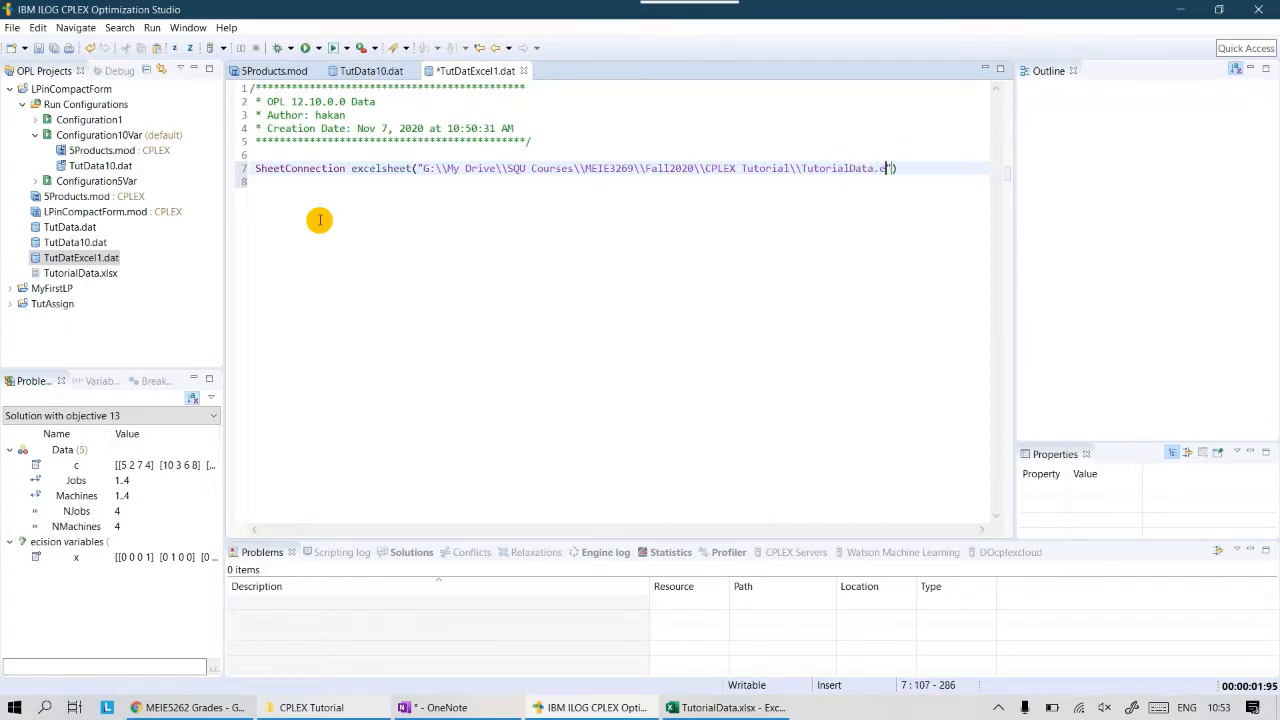
key(BackSpace)
key(BackSpace)
key(BackSpace)
text(xlsx)
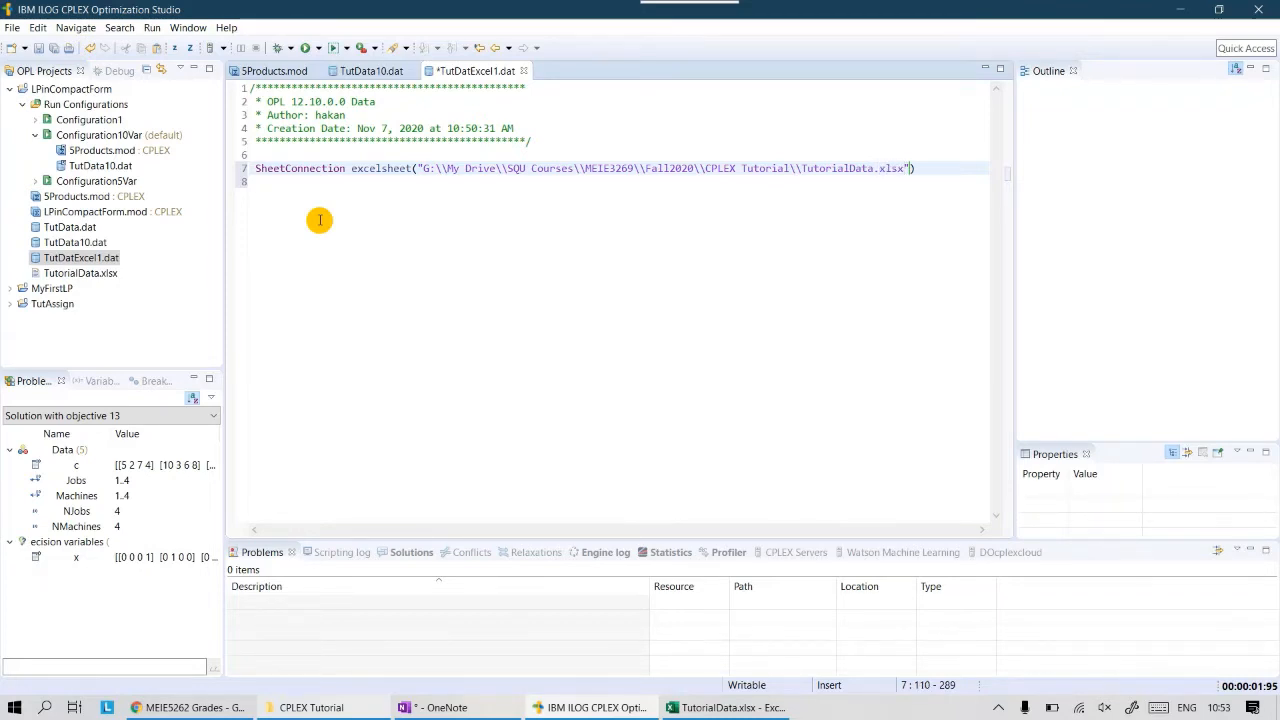
- Highlight the file name TutorialData.xlsx in the SheetConnection path to review it
key(shift+Left)
key(shift+Left)
key(shift+Left)
key(shift+Left)
key(shift+Left)
key(shift+Left)
key(shift+Left)
key(shift+Left)
key(shift+Left)
key(shift+Left)
key(shift+Left)
key(shift+Left)
key(shift+Left)
key(shift+Left)
key(shift+Left)
key(shift+Left)
key(shift+Left)
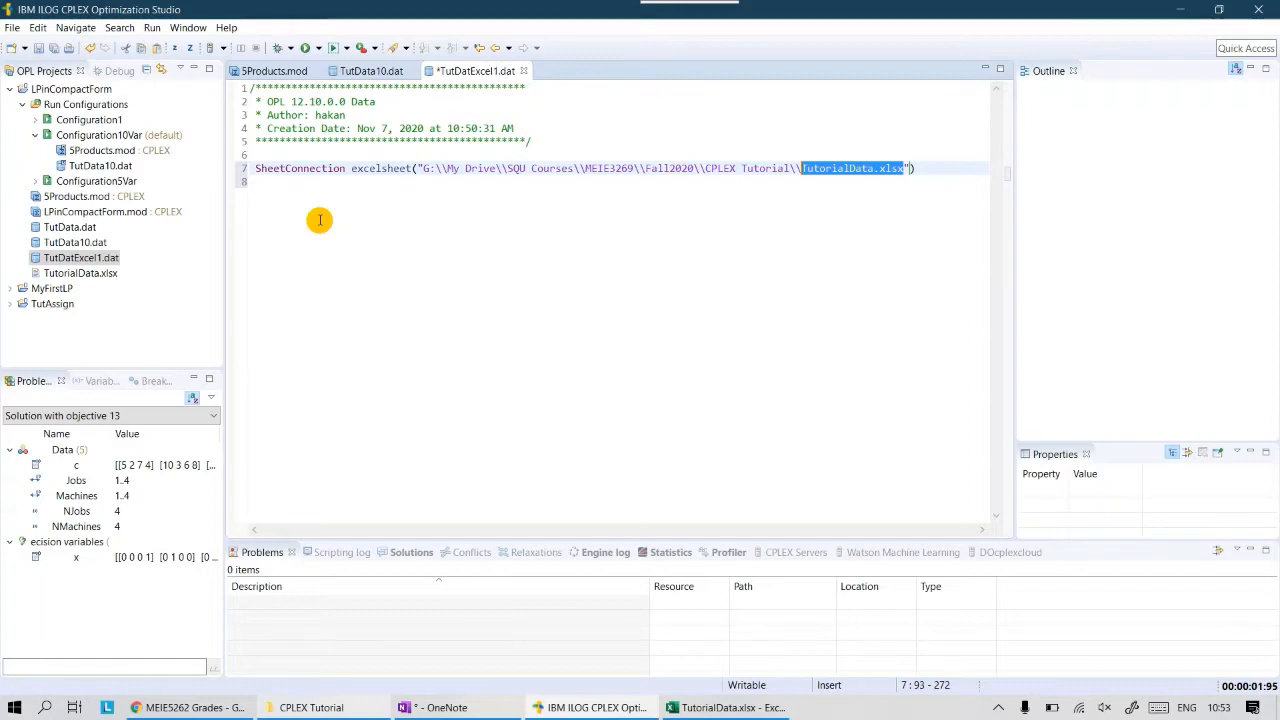
- End the SheetConnection statement with a semicolon and add two new lines below it
key(Right)
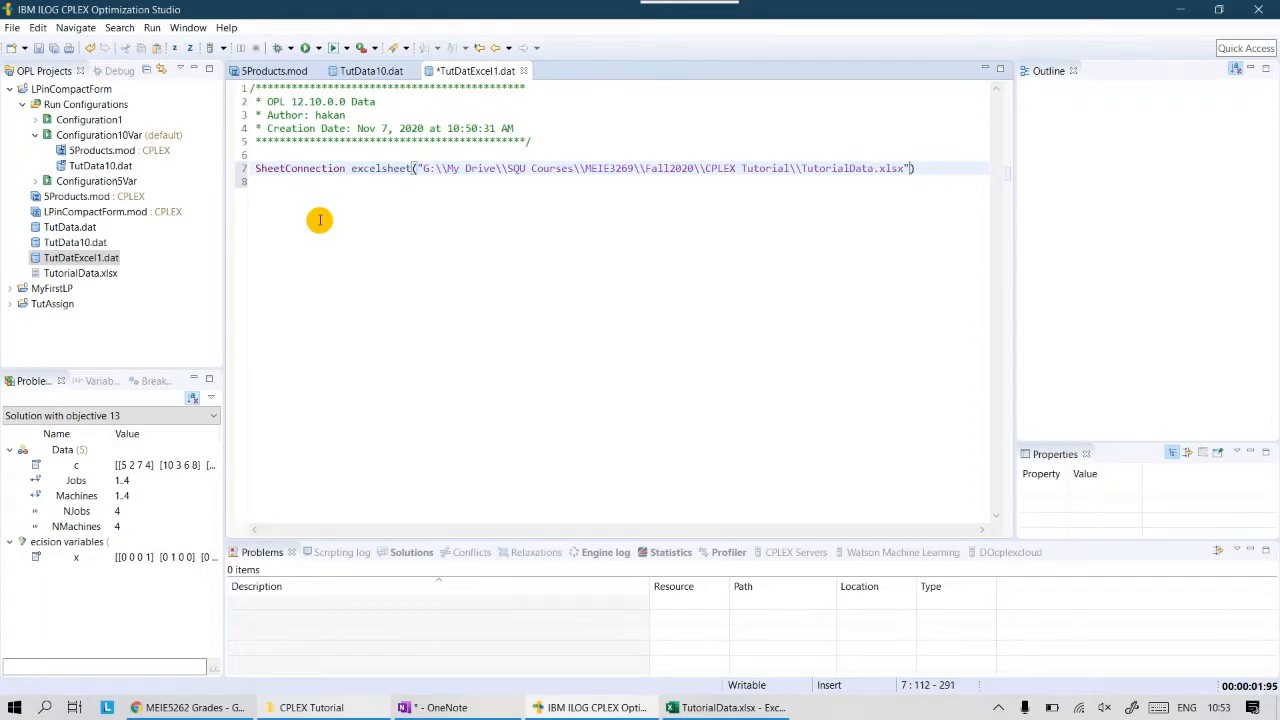
key(Return)
key(Return)
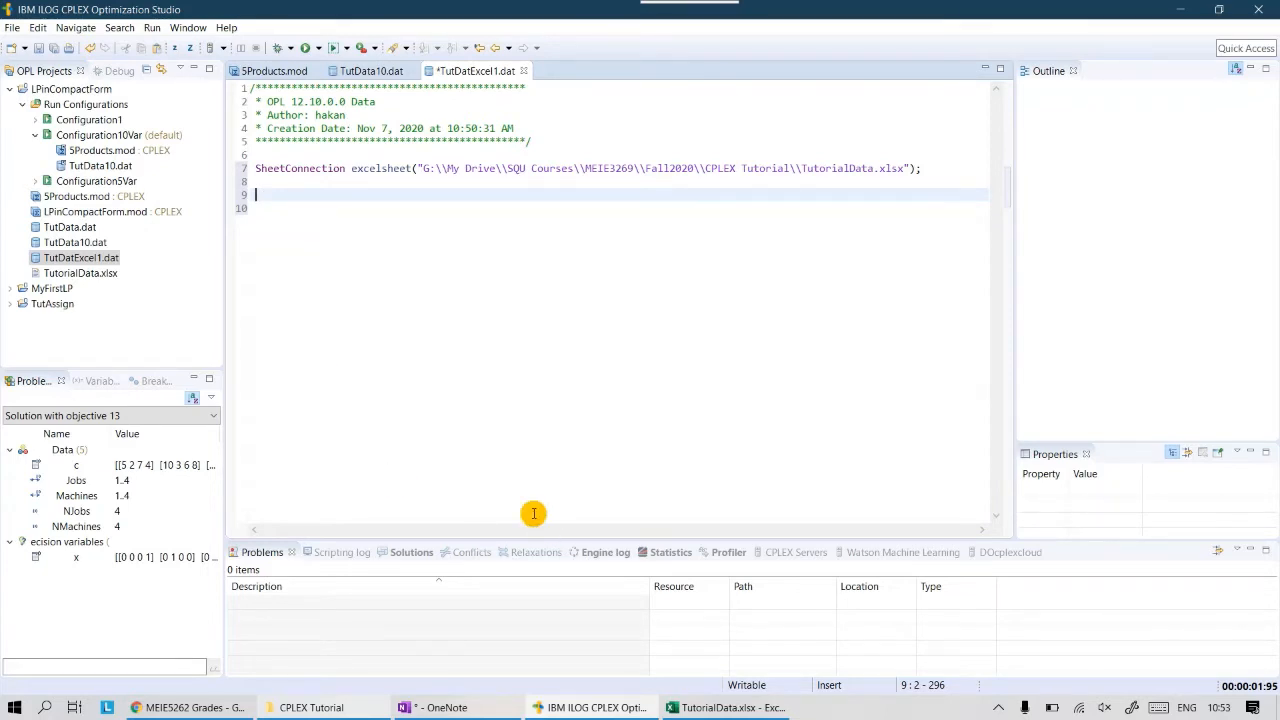
- Highlight the workbook name in the path, and open the properties of the LPinCompactForm project to check its location
click(801, 168)
drag(801, 168, 905, 168)
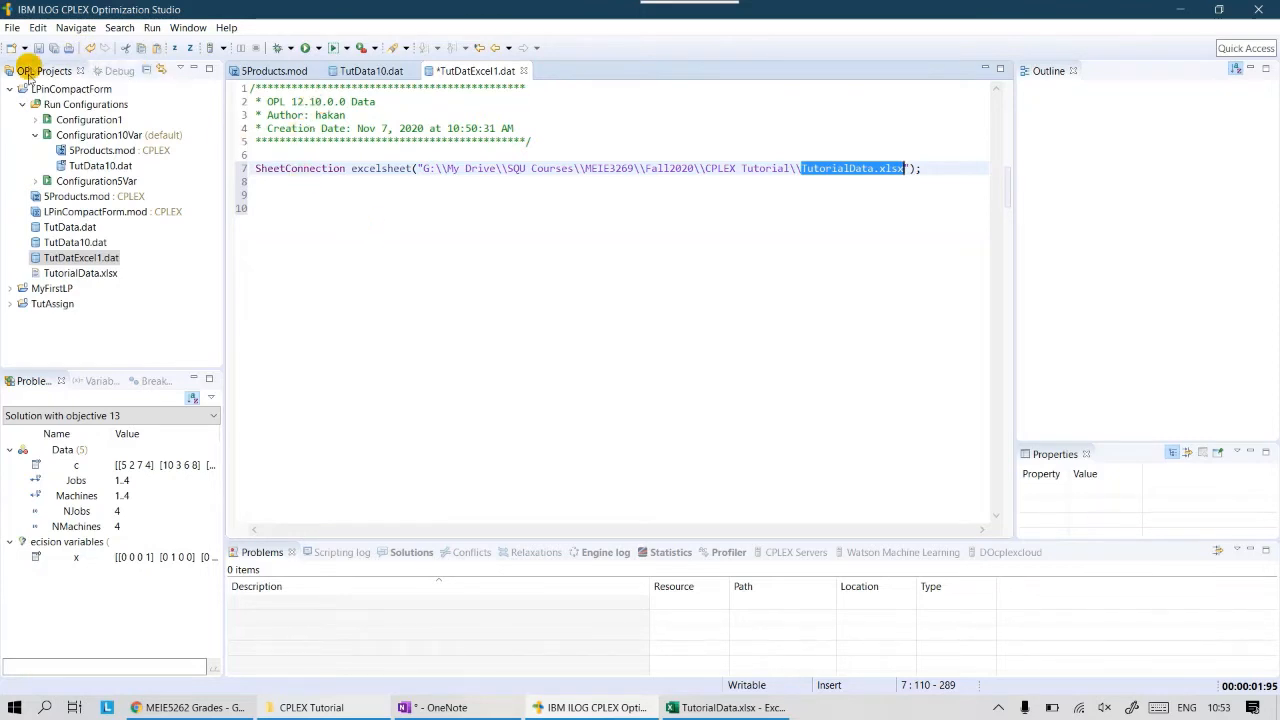
click(9, 88)
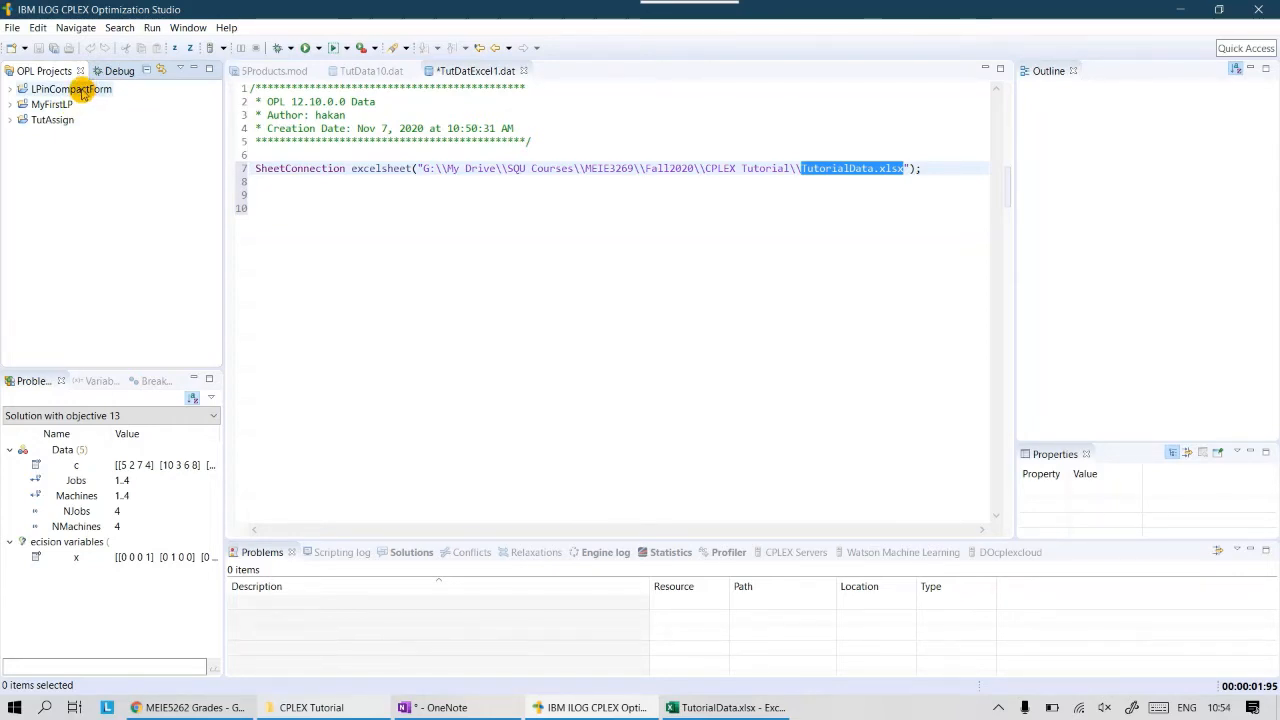
click(80, 93)
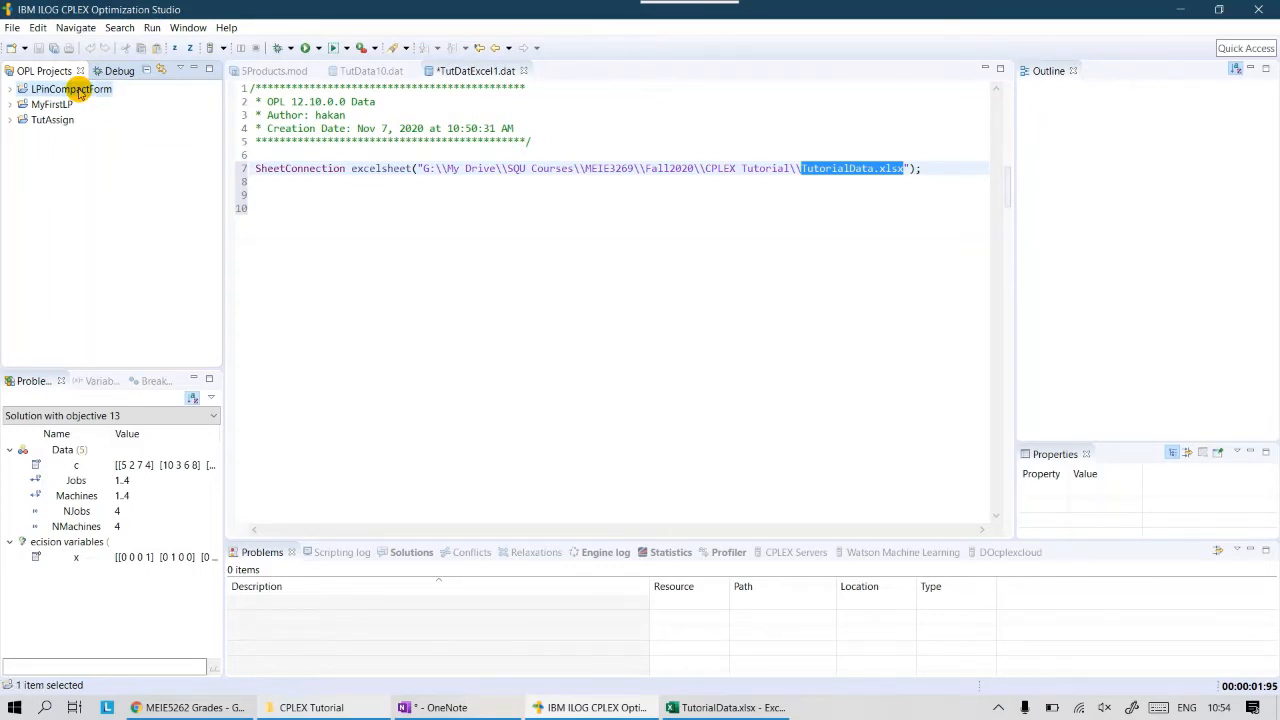
right_click(83, 95)
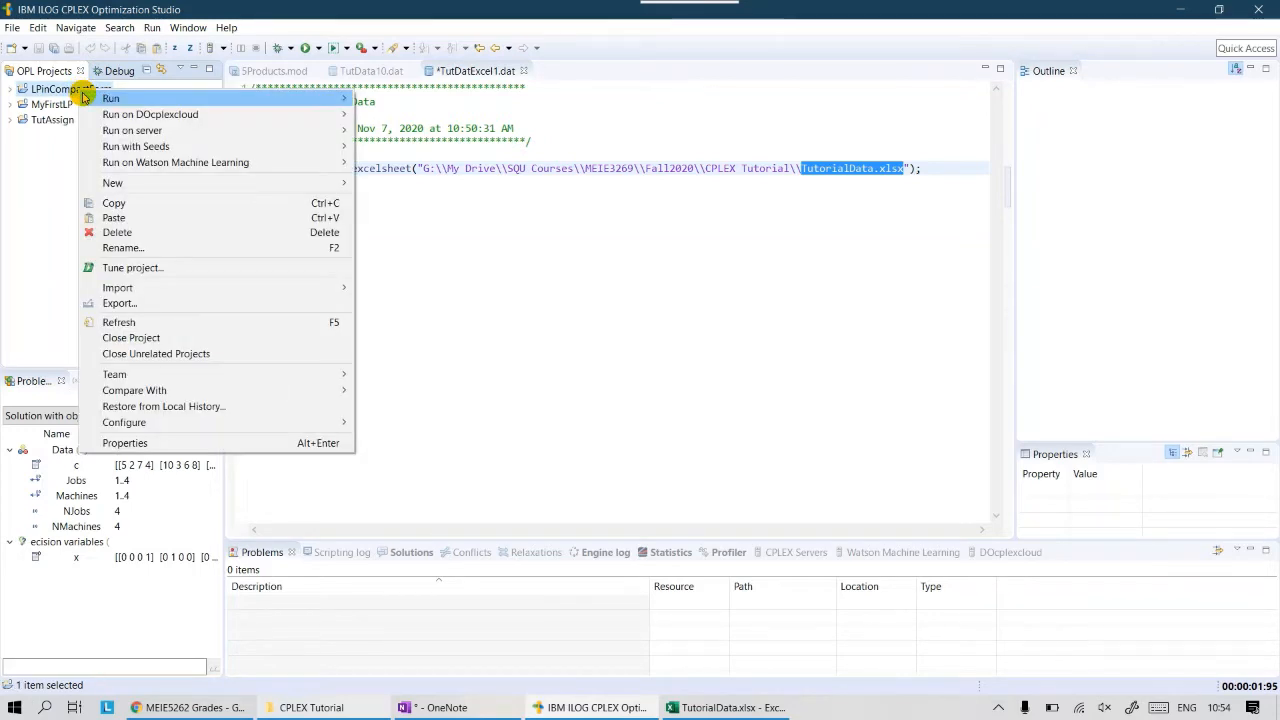
click(128, 442)
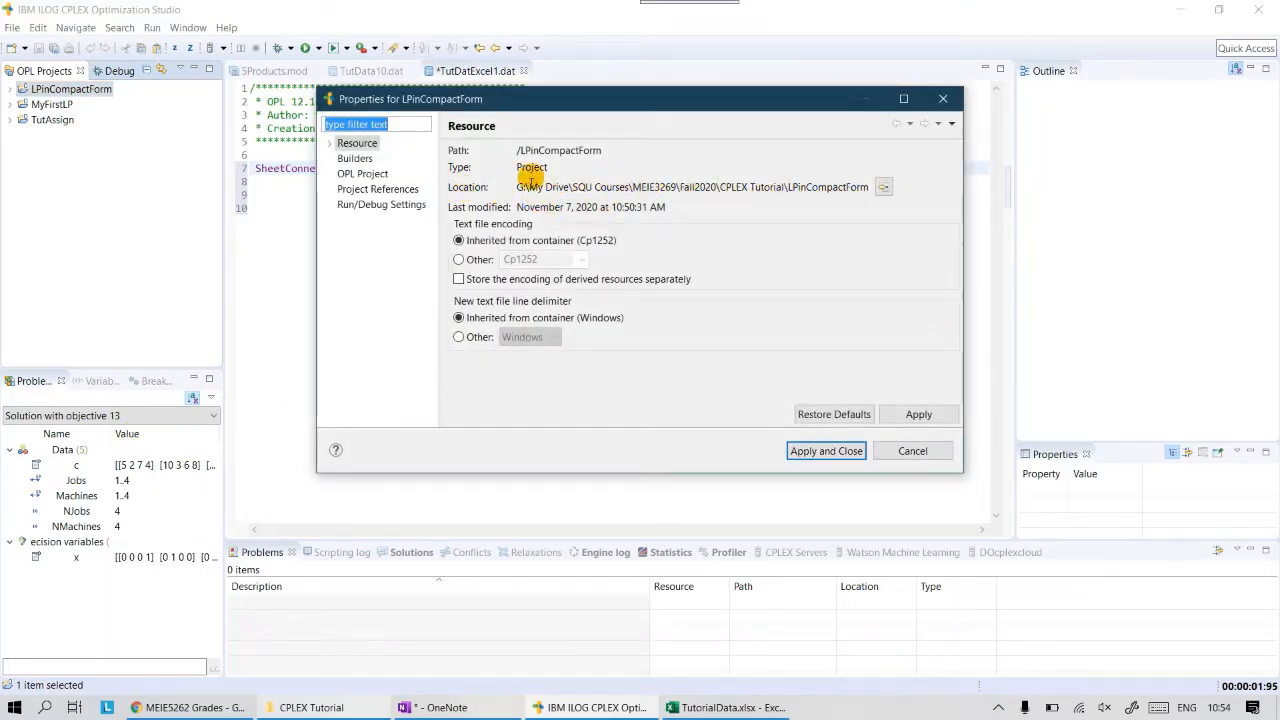
- Show the project's location in File Explorer and open the LPinCompactForm folder to examine its files
click(886, 187)
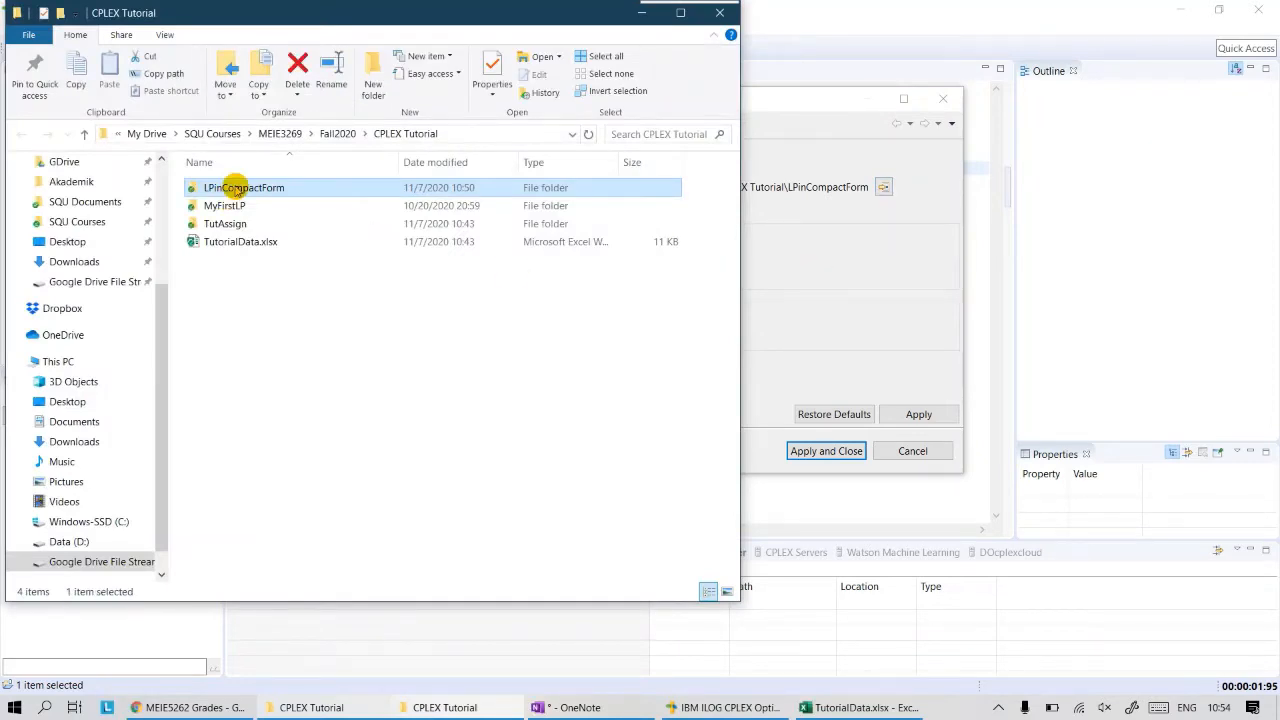
double_click(232, 190)
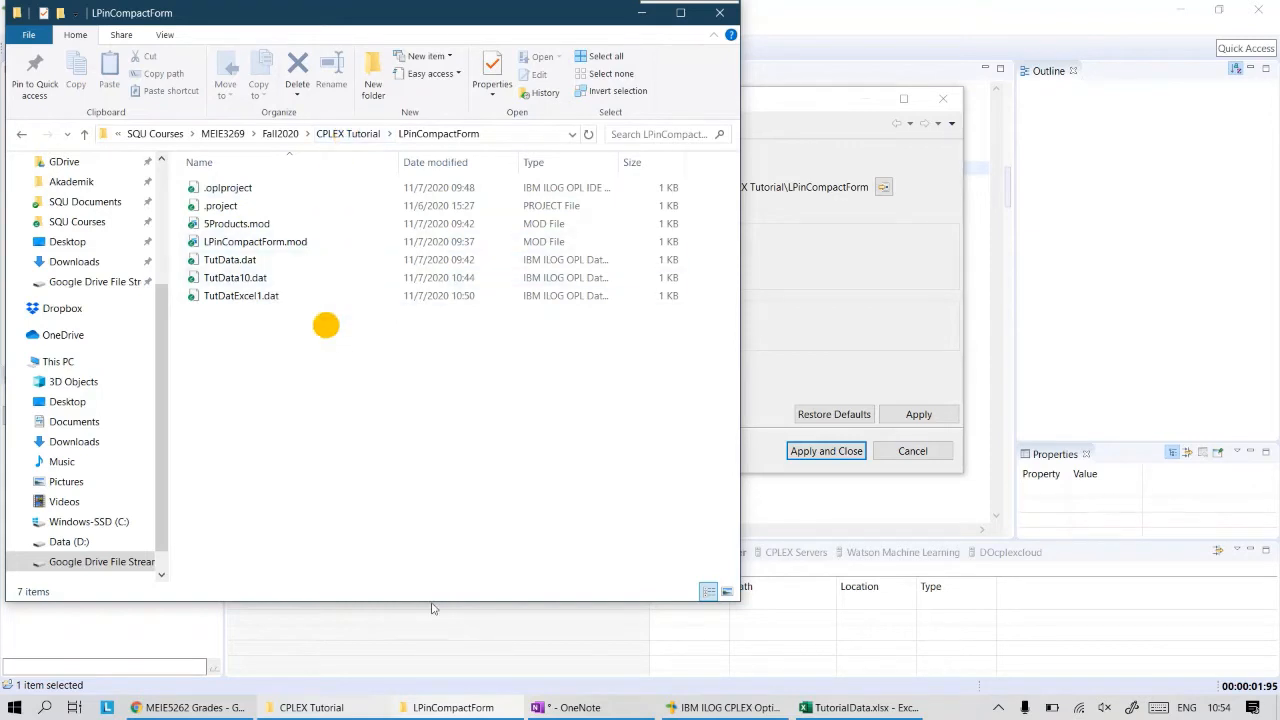
- Open TutorialData.xlsx from the CPLEX Tutorial folder window and close the workbook, saving its changes
click(314, 707)
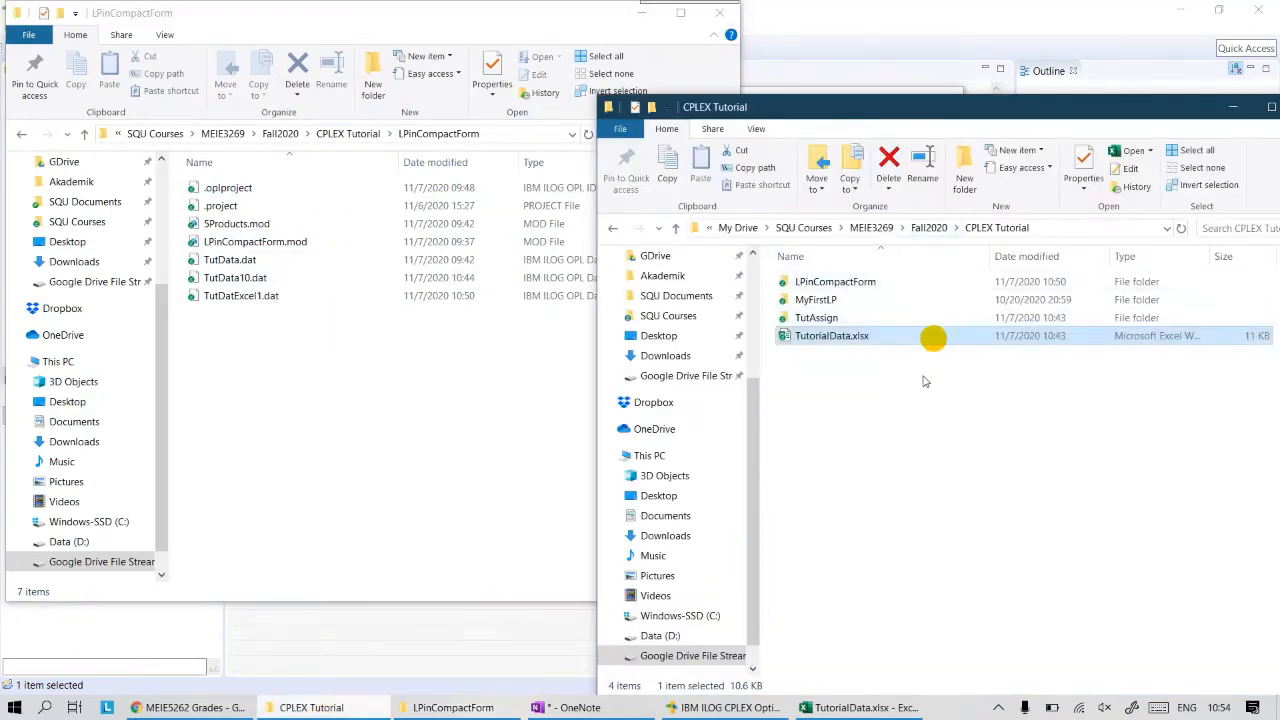
double_click(833, 337)
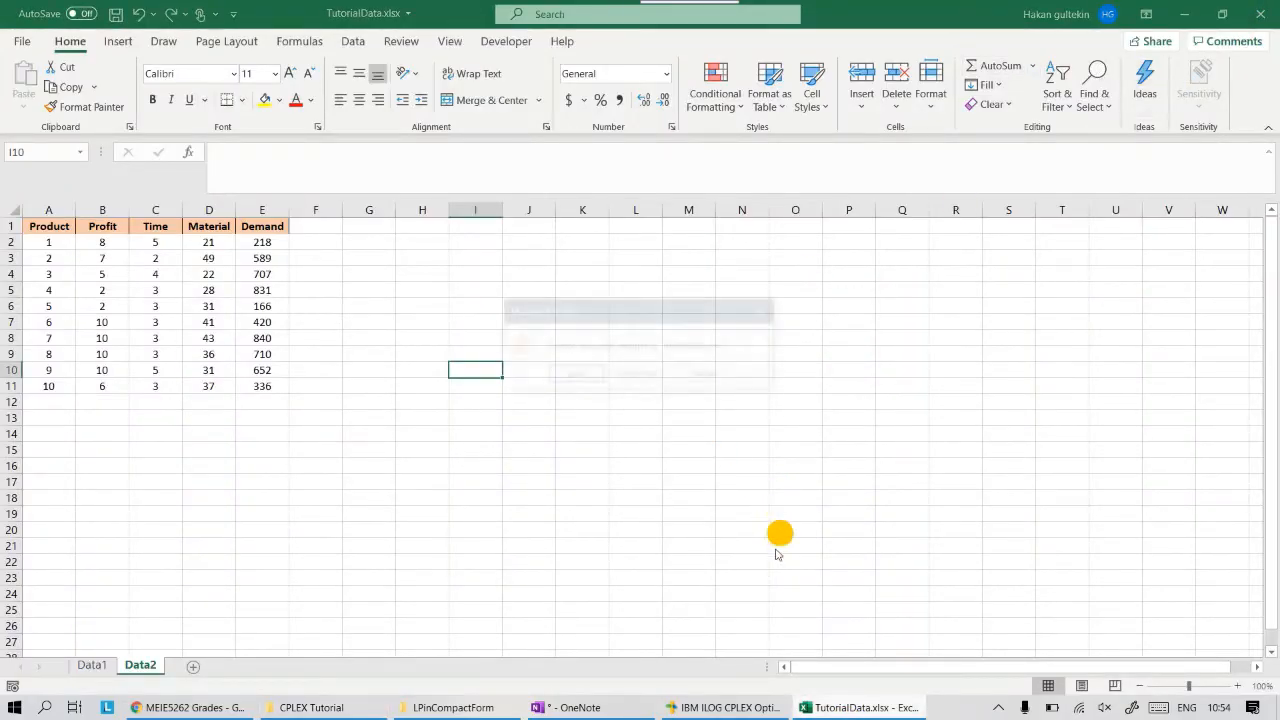
click(575, 376)
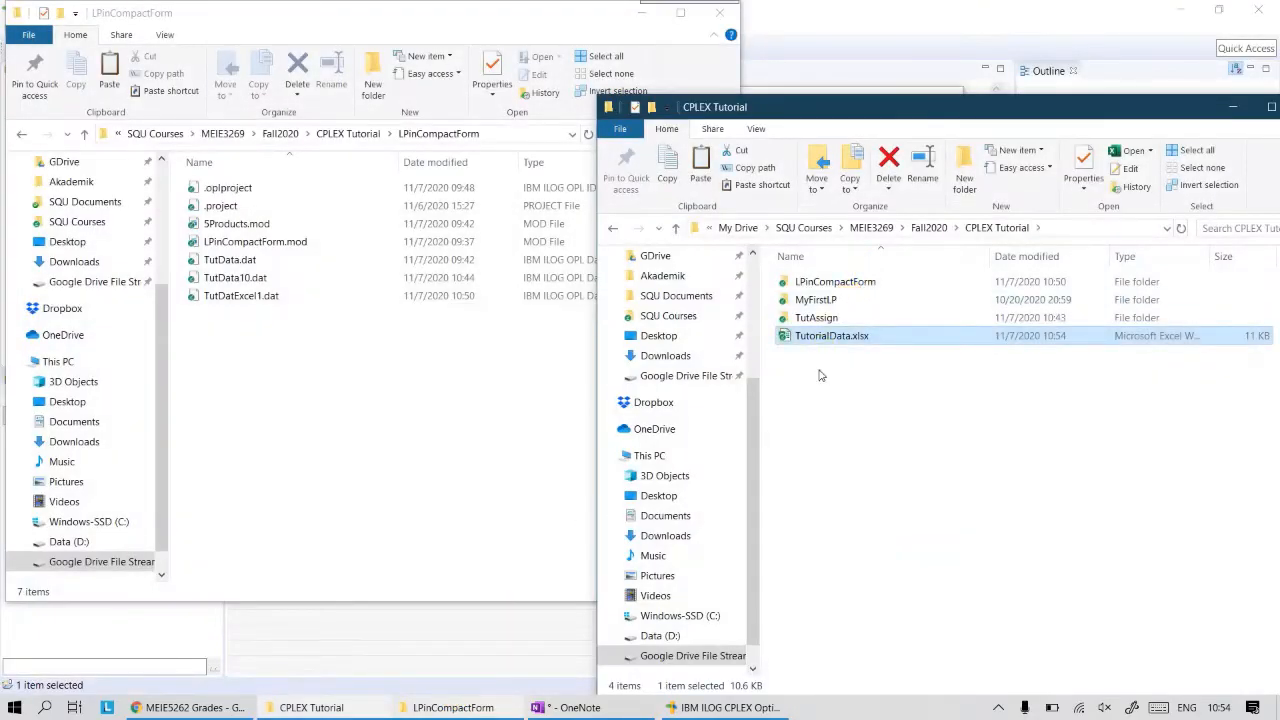
- Copy TutorialData.xlsx from the CPLEX Tutorial folder into the LPinCompactForm folder
key(ctrl+c)
click(273, 366)
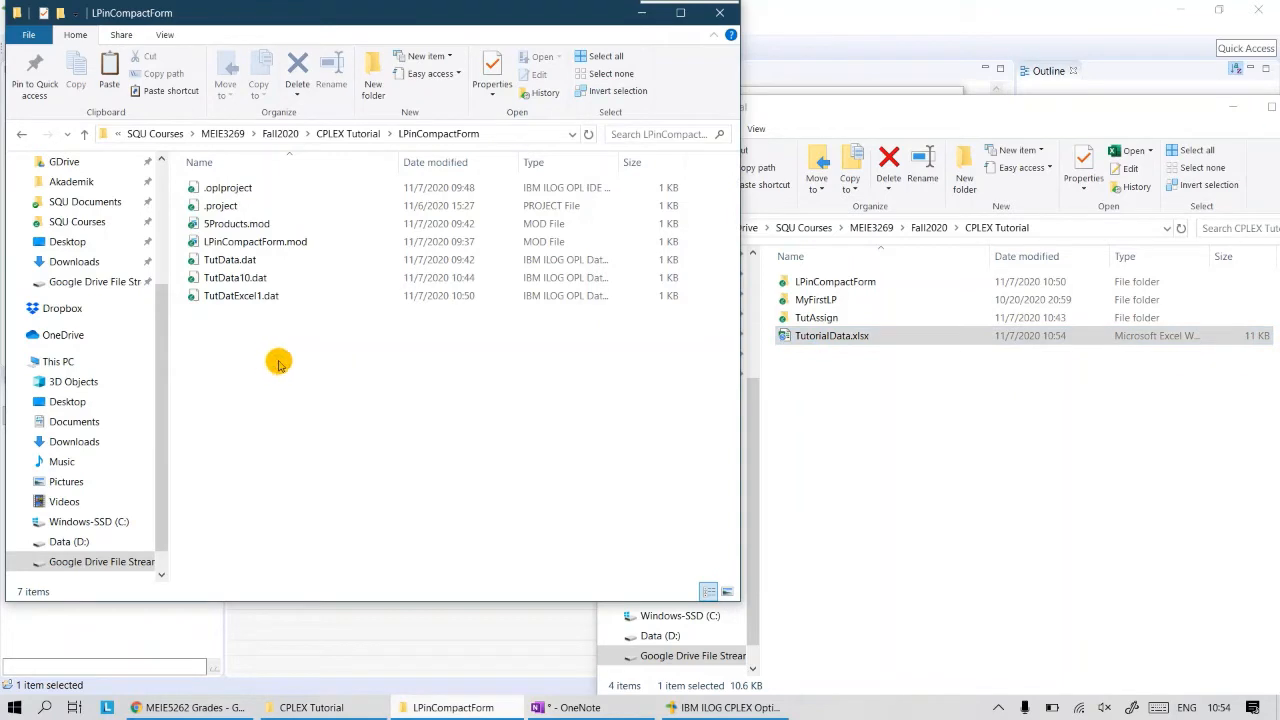
key(ctrl+v)
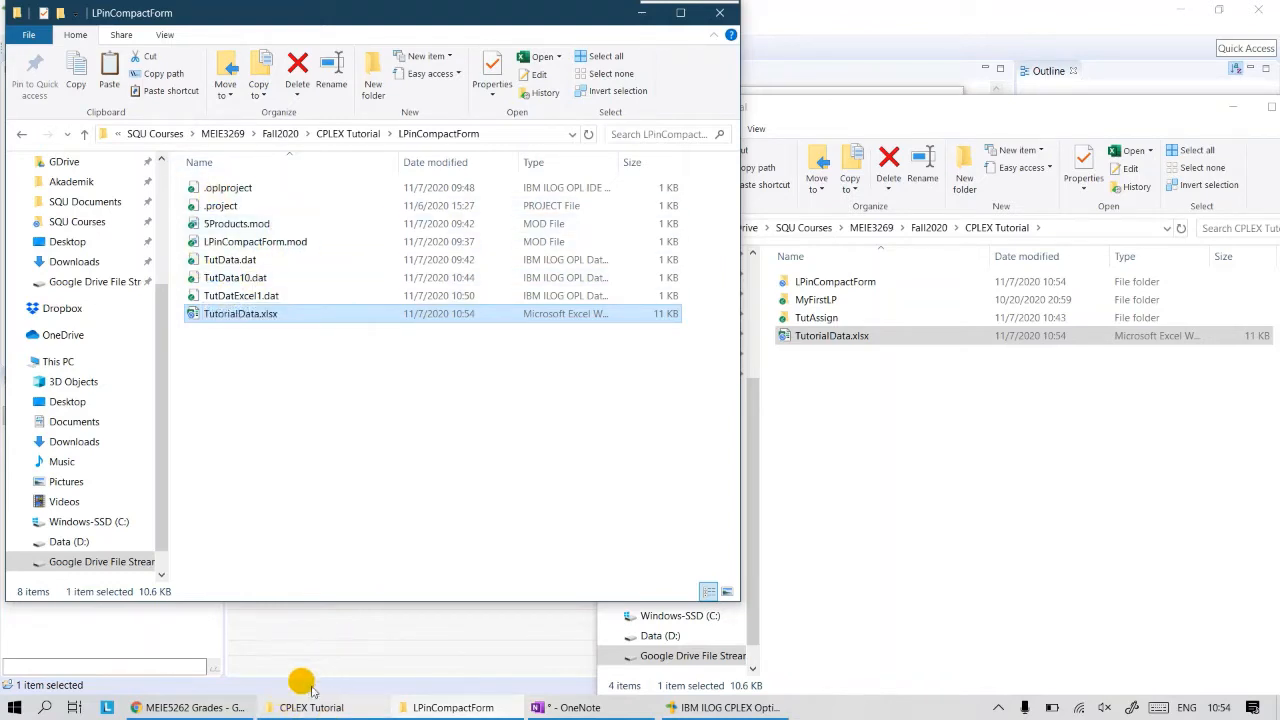
- Switch to CPLEX Optimization Studio, close the project properties, and remove the folder path before TutorialData.xlsx in the SheetConnection statement
click(697, 707)
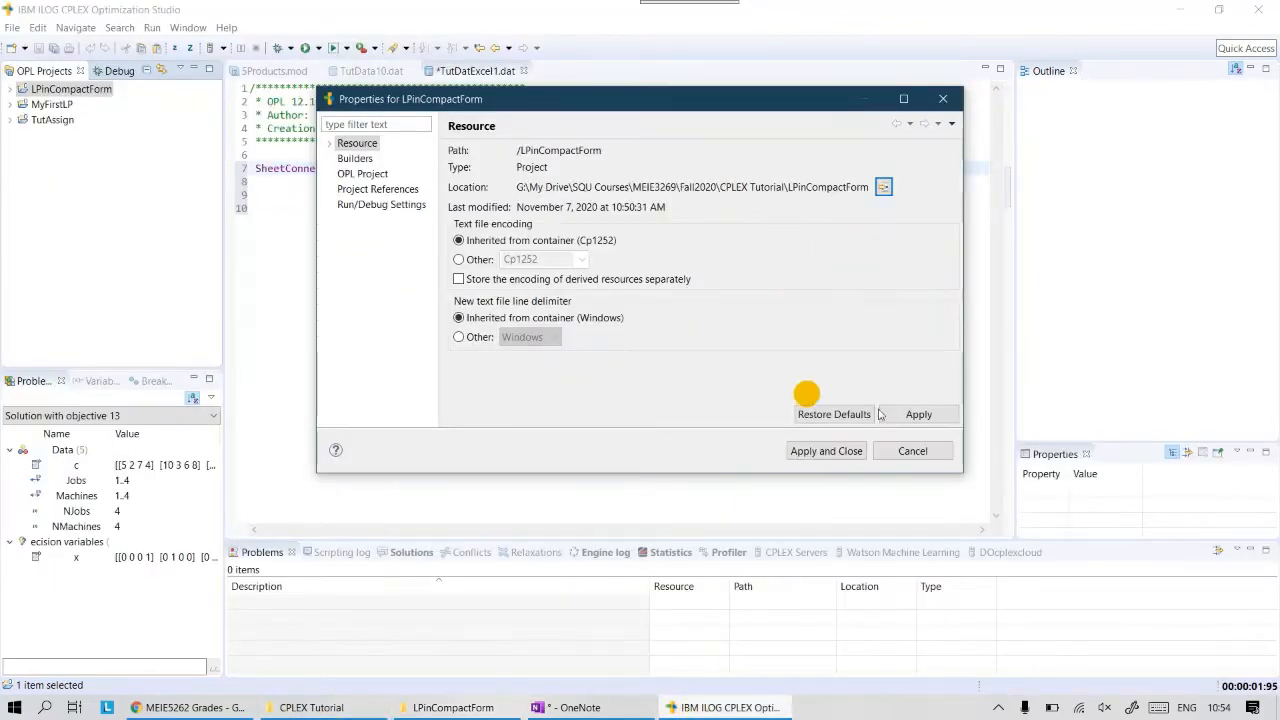
click(916, 370)
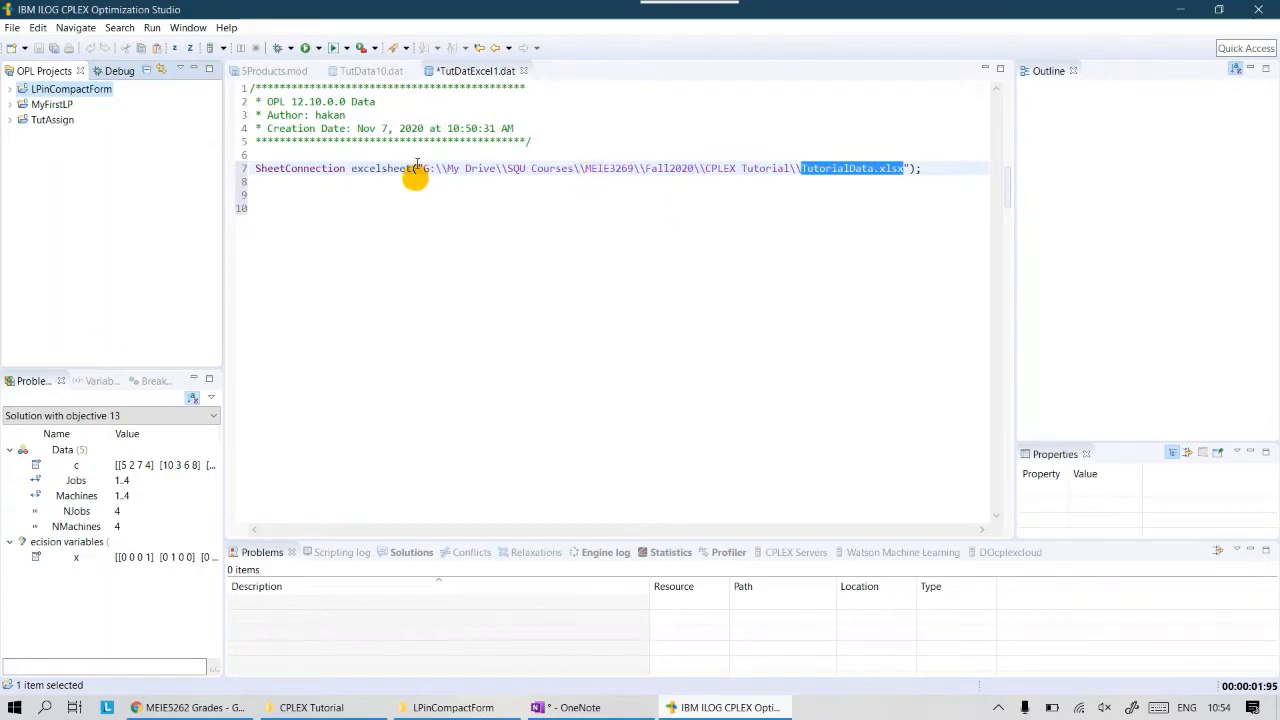
drag(422, 168, 797, 168)
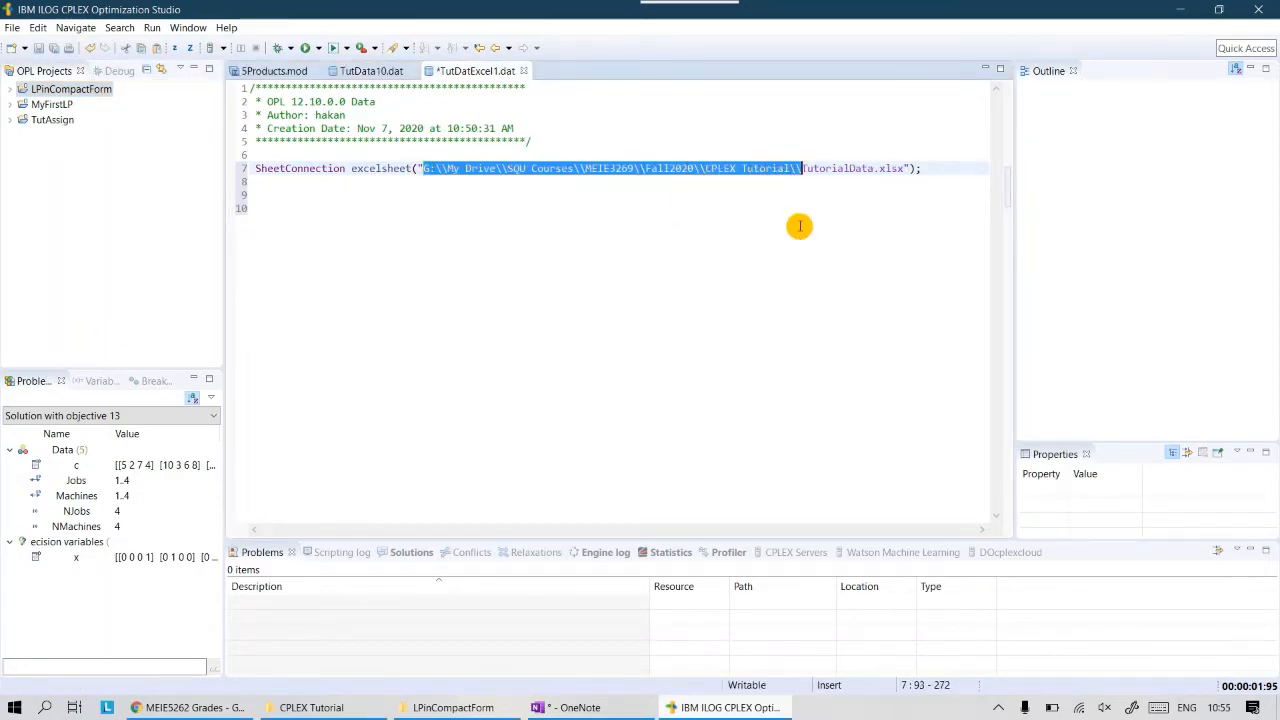
key(Delete)
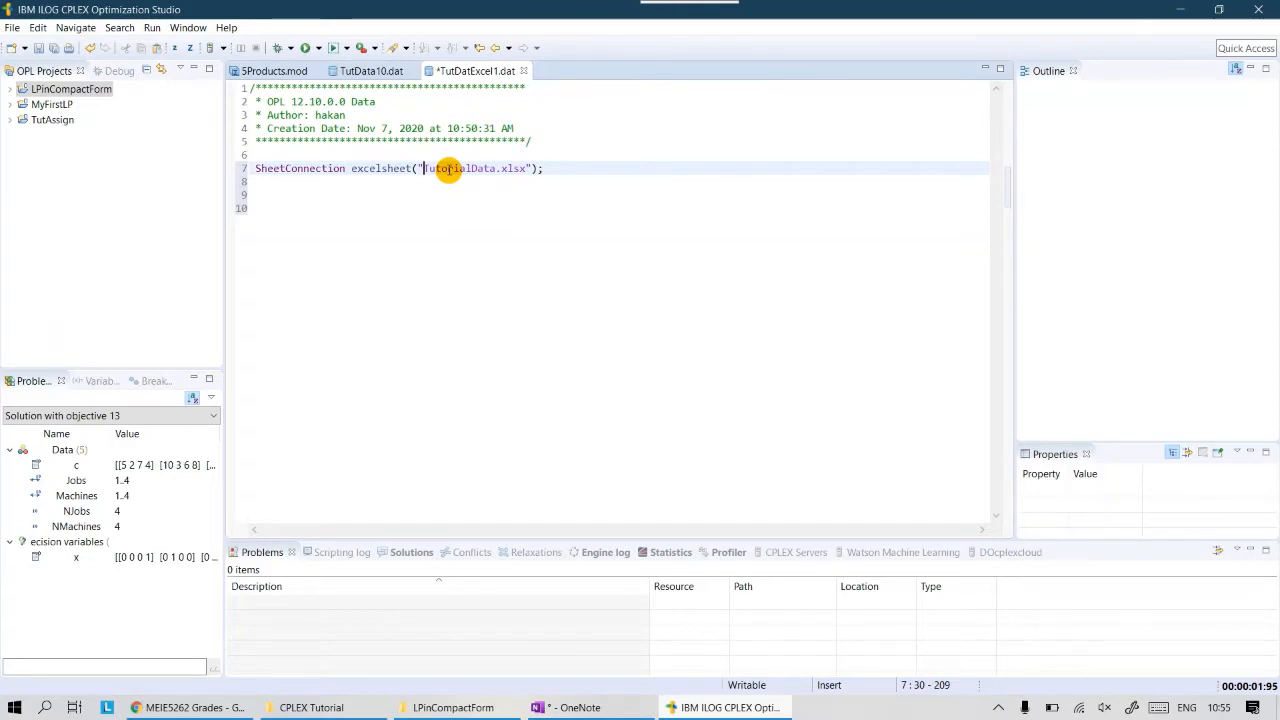
- Add two new lines below the SheetConnection statement and save TutDatExcel1.dat
click(564, 170)
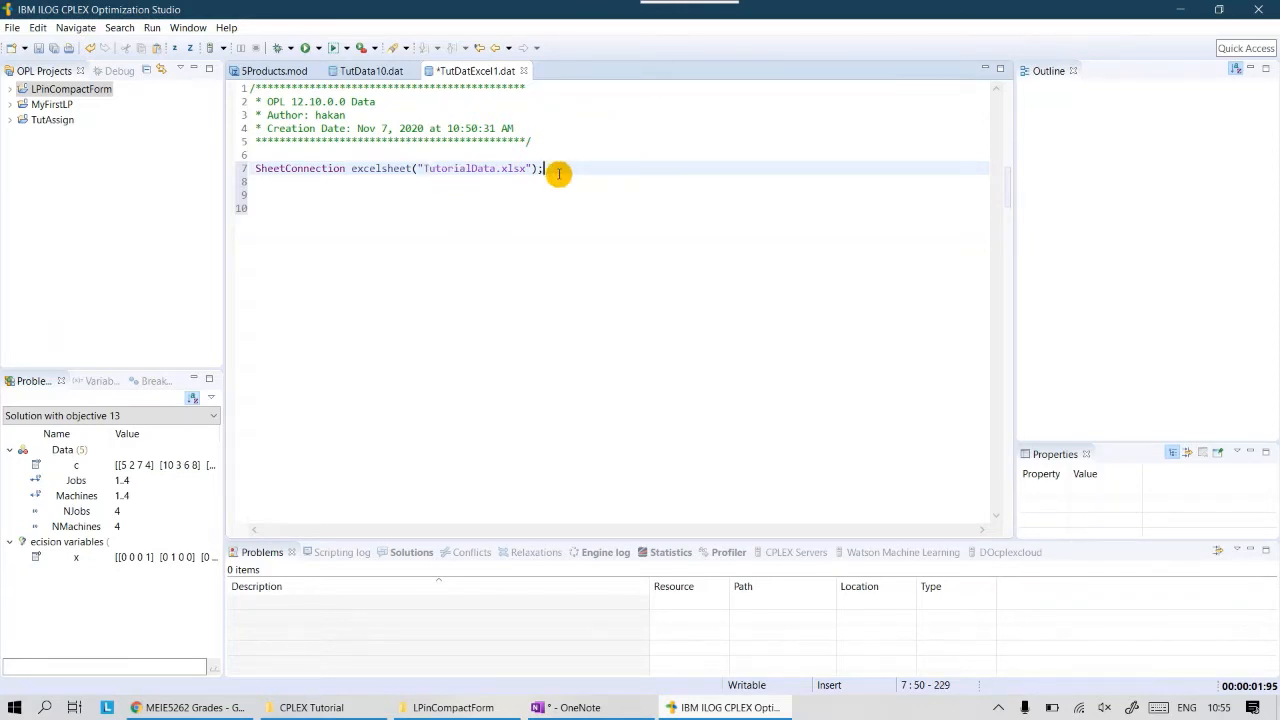
key(Return)
key(Return)
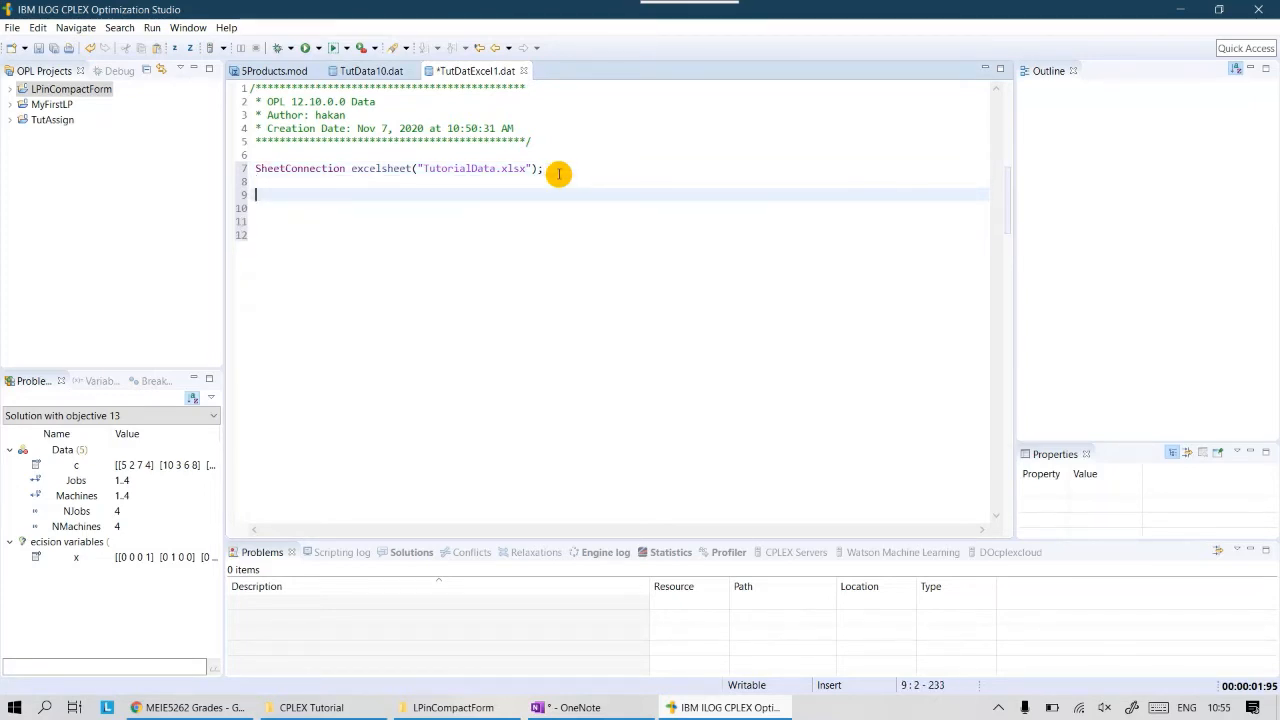
key(ctrl+s)
- Copy the parameter name NProducts from TutData10.dat onto line 9 of TutDatExcel1.dat, accepting the reload of the changed file
click(368, 72)
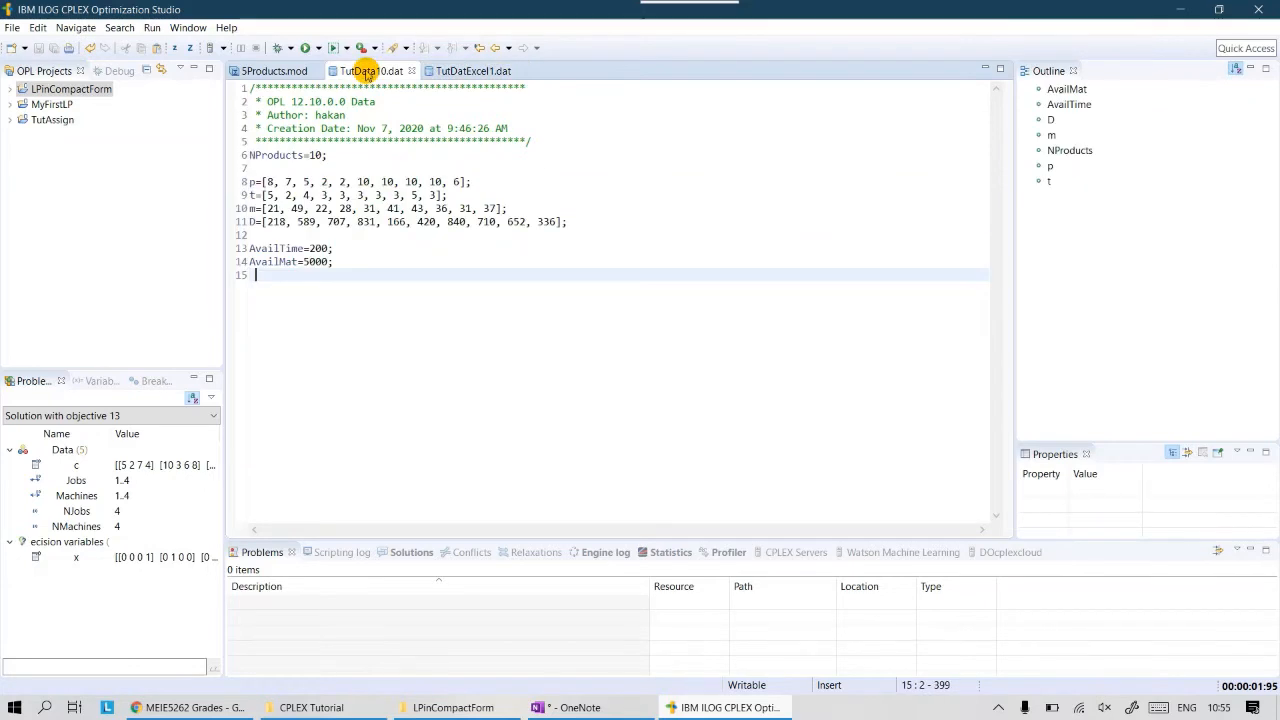
click(335, 262)
drag(335, 262, 466, 179)
click(351, 260)
click(359, 155)
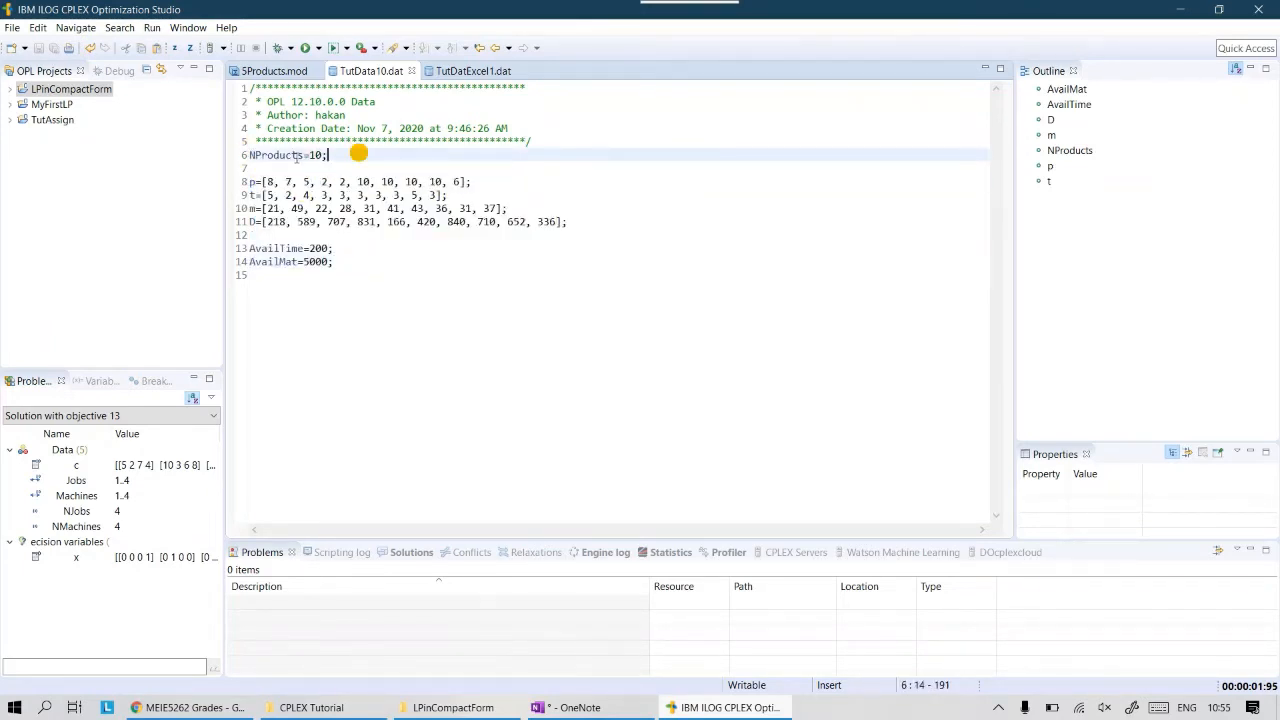
drag(304, 155, 242, 155)
key(ctrl+c)
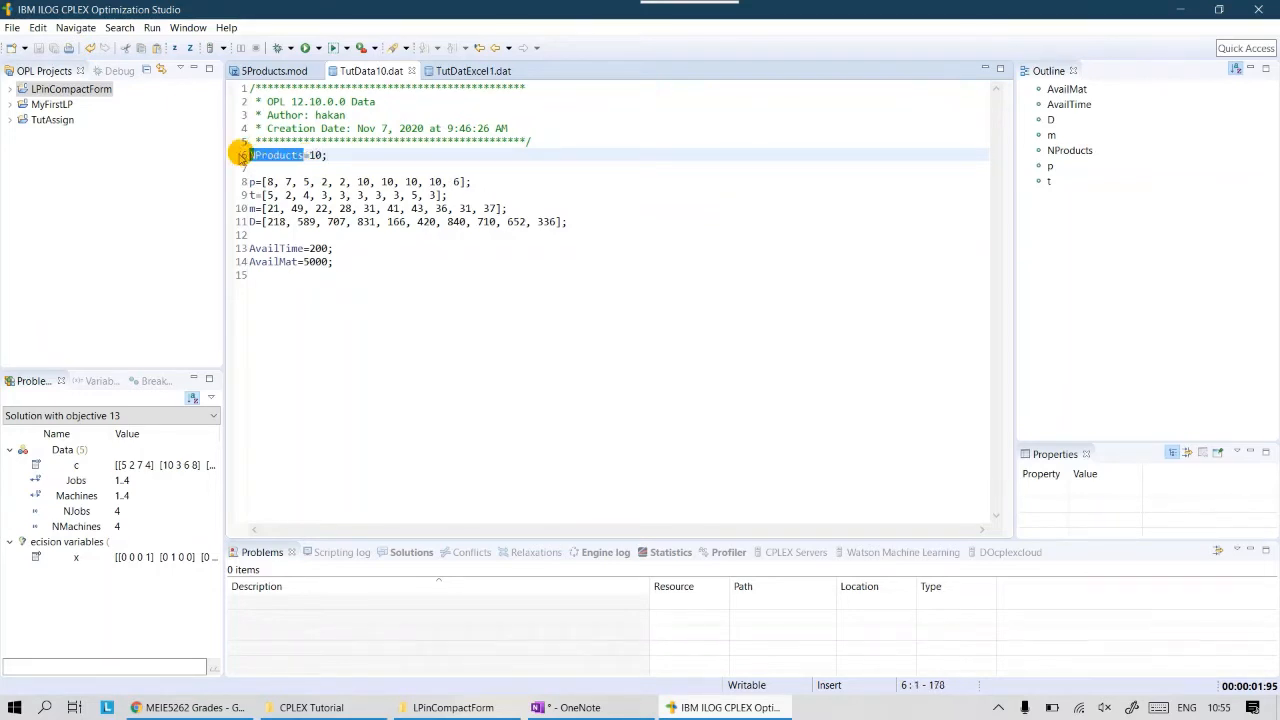
click(455, 70)
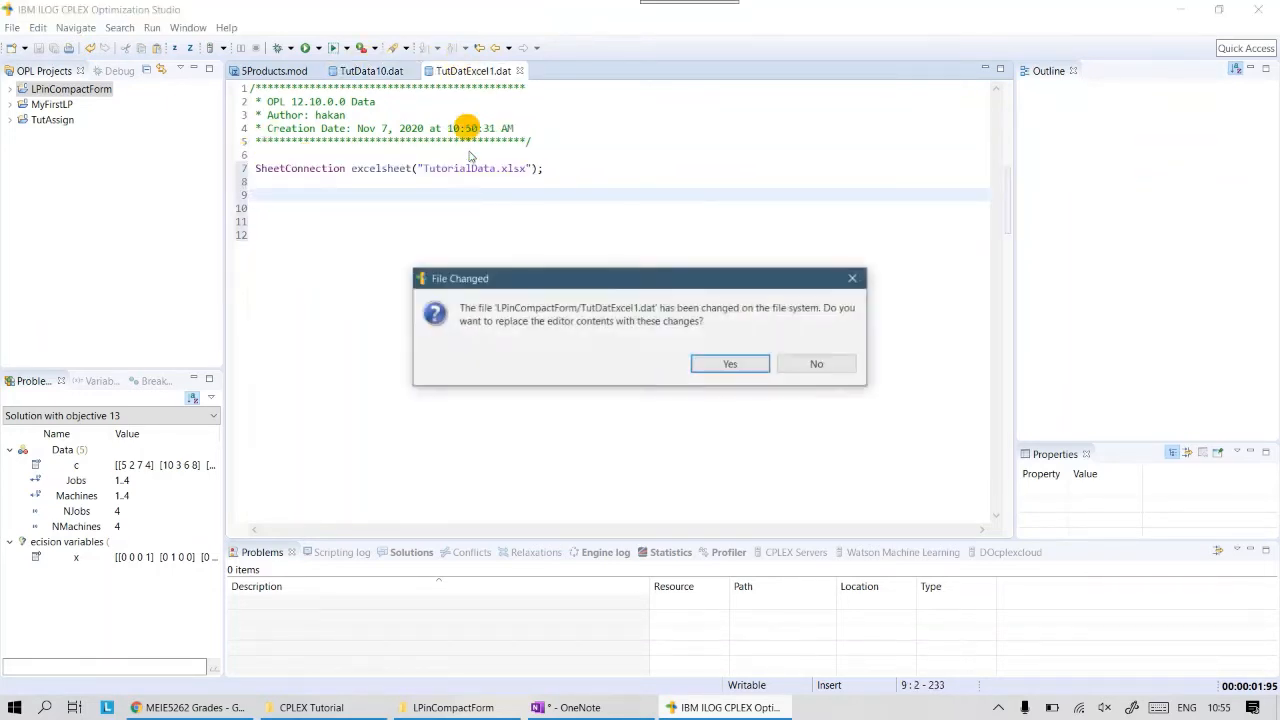
click(729, 364)
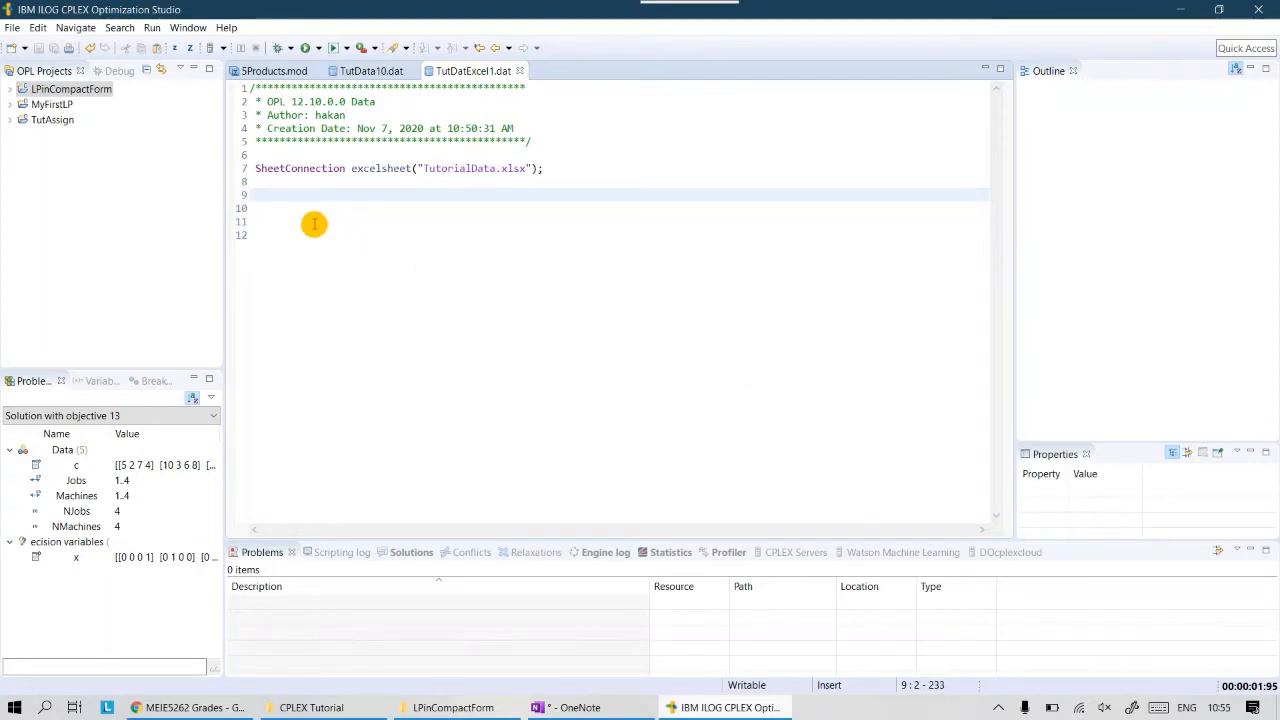
key(ctrl+v)
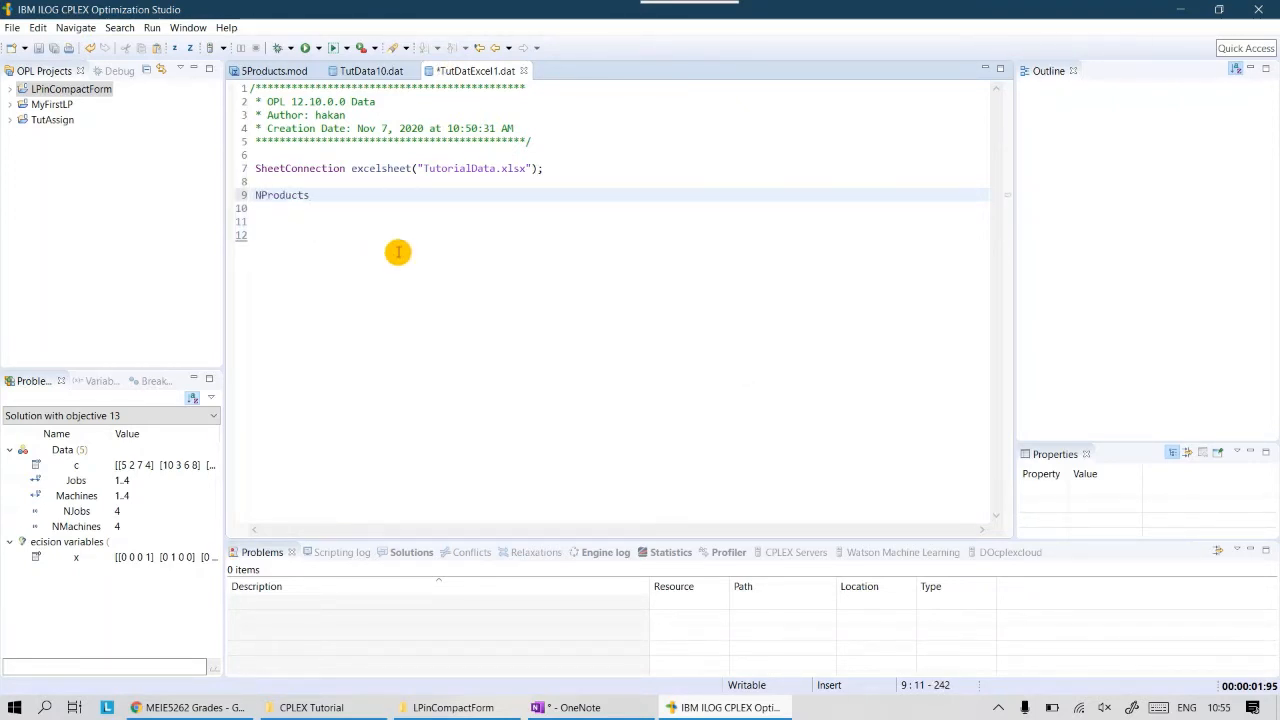
- Continue the NProducts line with from SheetRead(excelsheet, ), leaving the cell reference argument empty
text(from SheetRead)
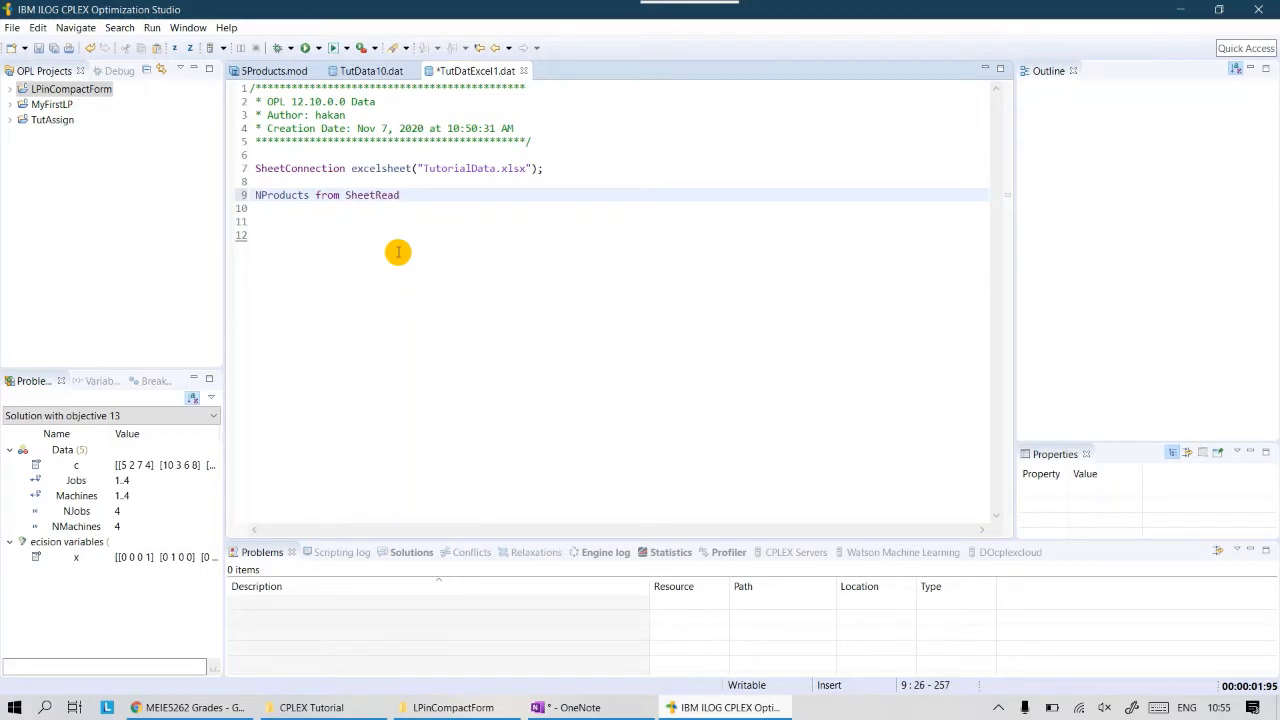
key(Left)
key(Left)
key(Left)
key(Left)
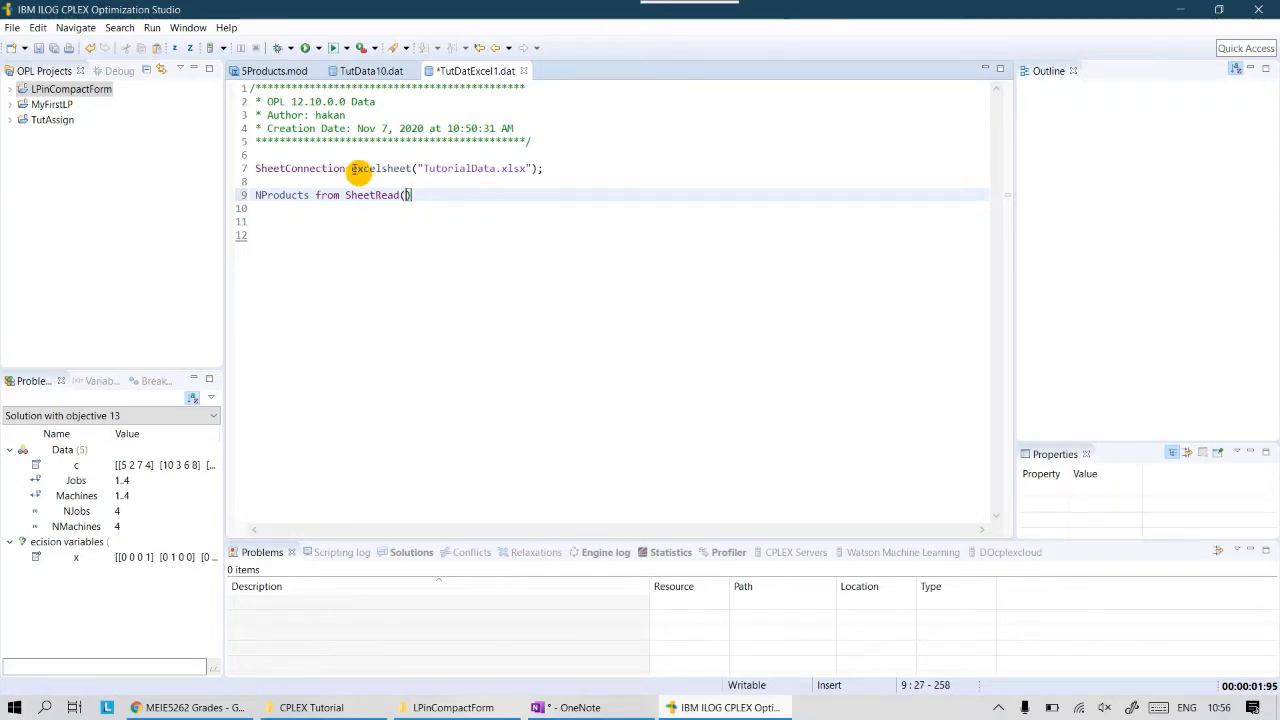
drag(351, 168, 419, 177)
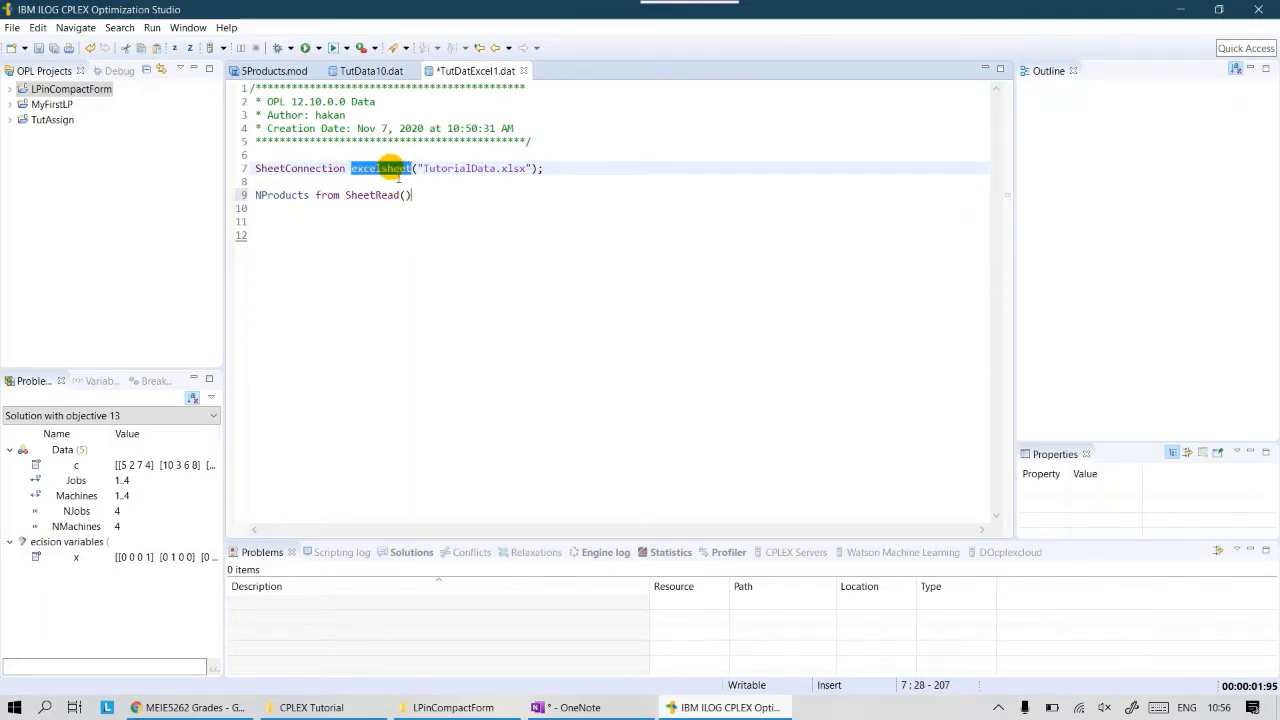
click(402, 195)
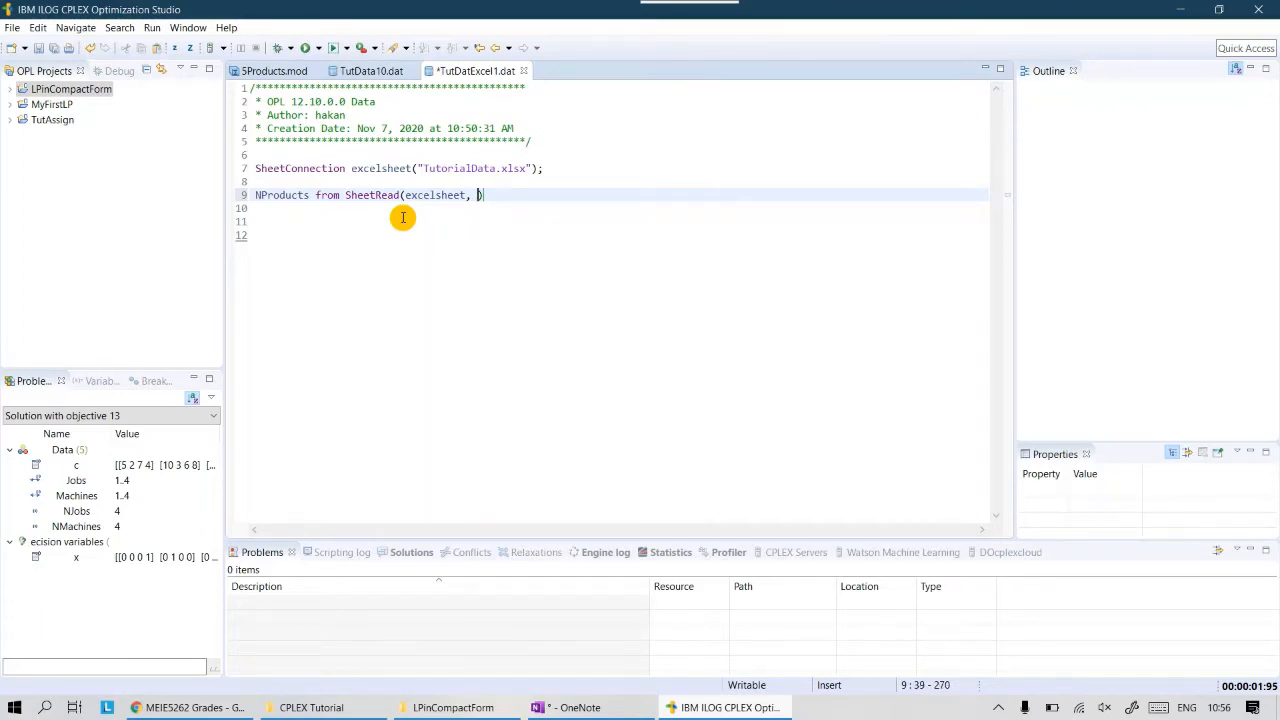
drag(310, 195, 259, 195)
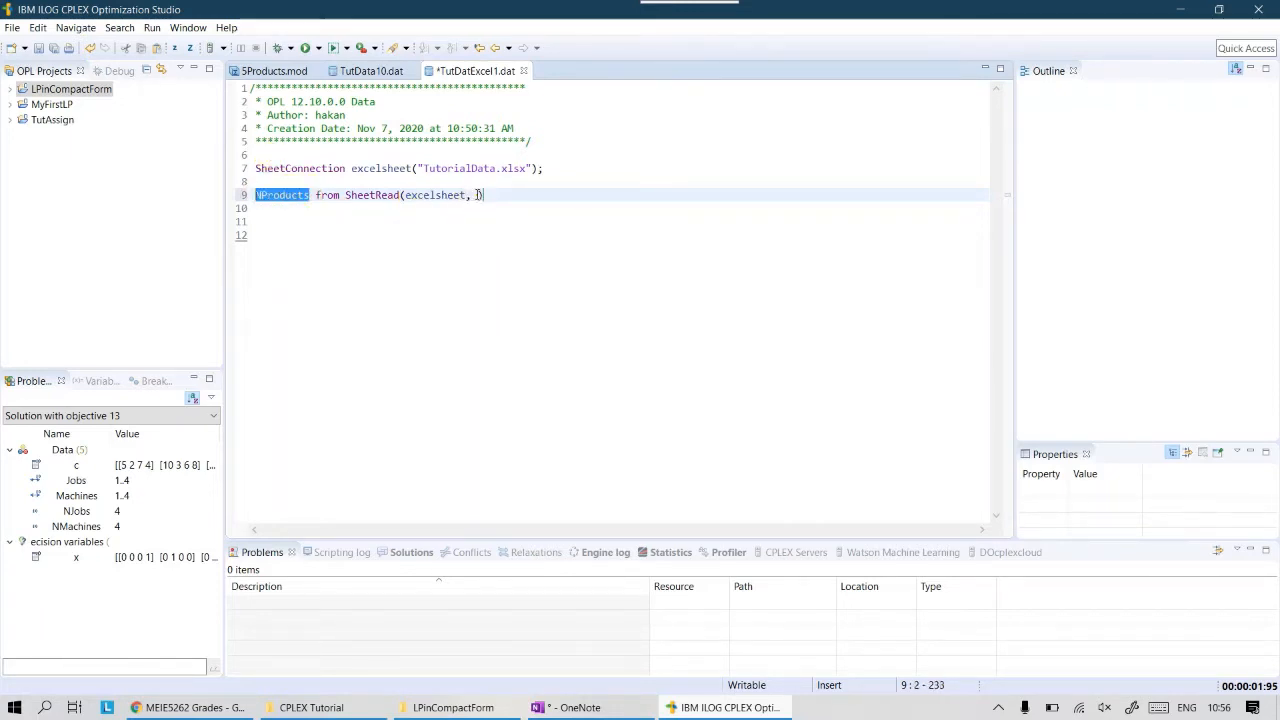
click(484, 195)
- Open TutorialData.xlsx from the LPinCompactForm folder and find the cell on sheet Data1 that holds the number of products
click(311, 707)
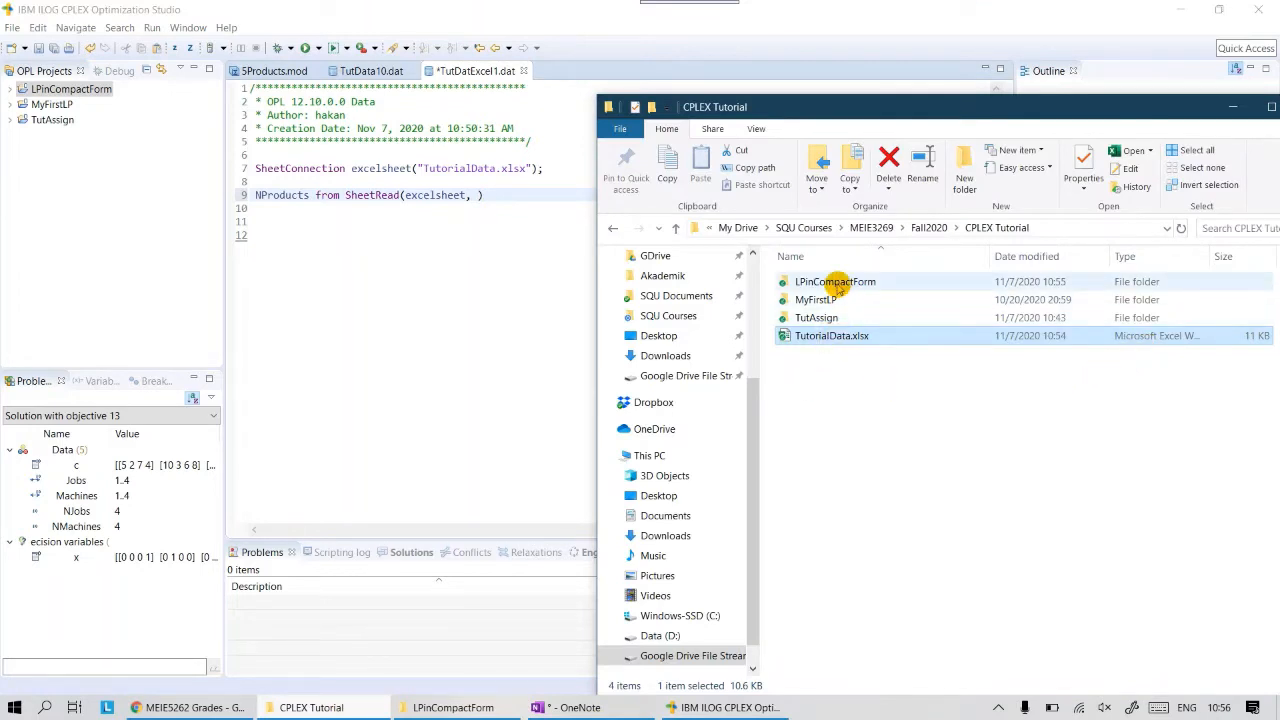
click(836, 285)
double_click(836, 285)
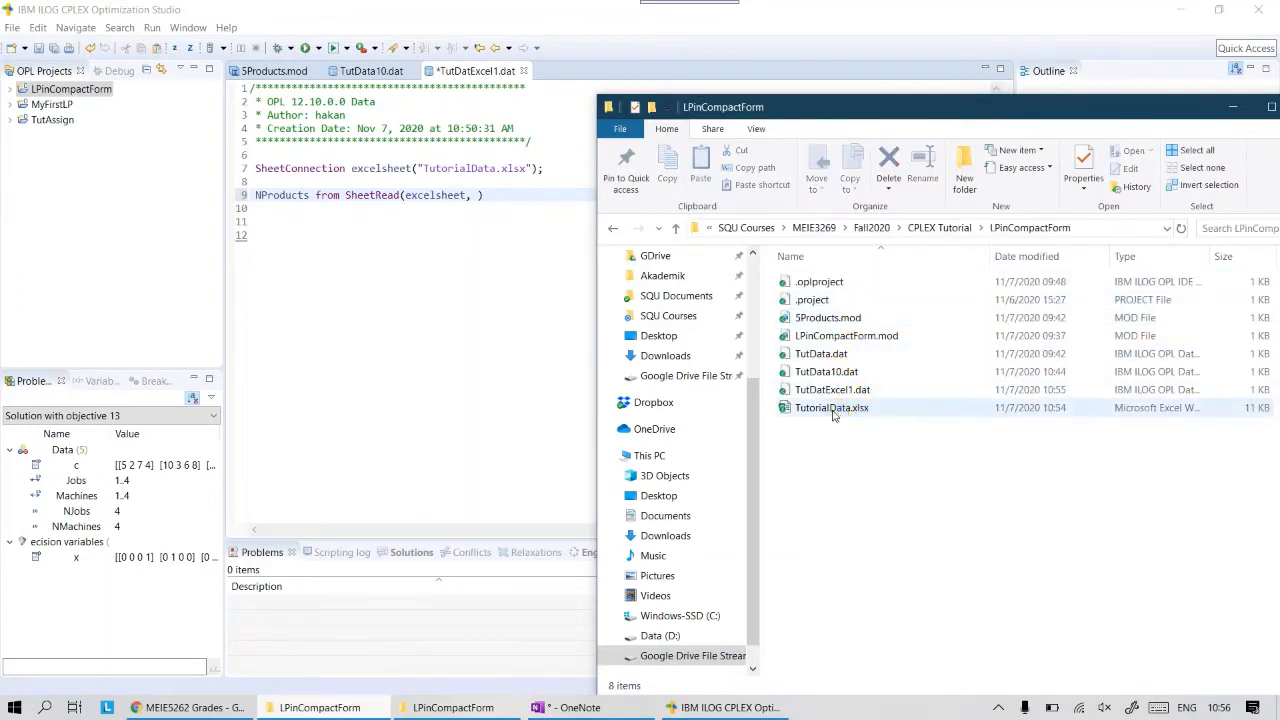
click(833, 412)
double_click(833, 410)
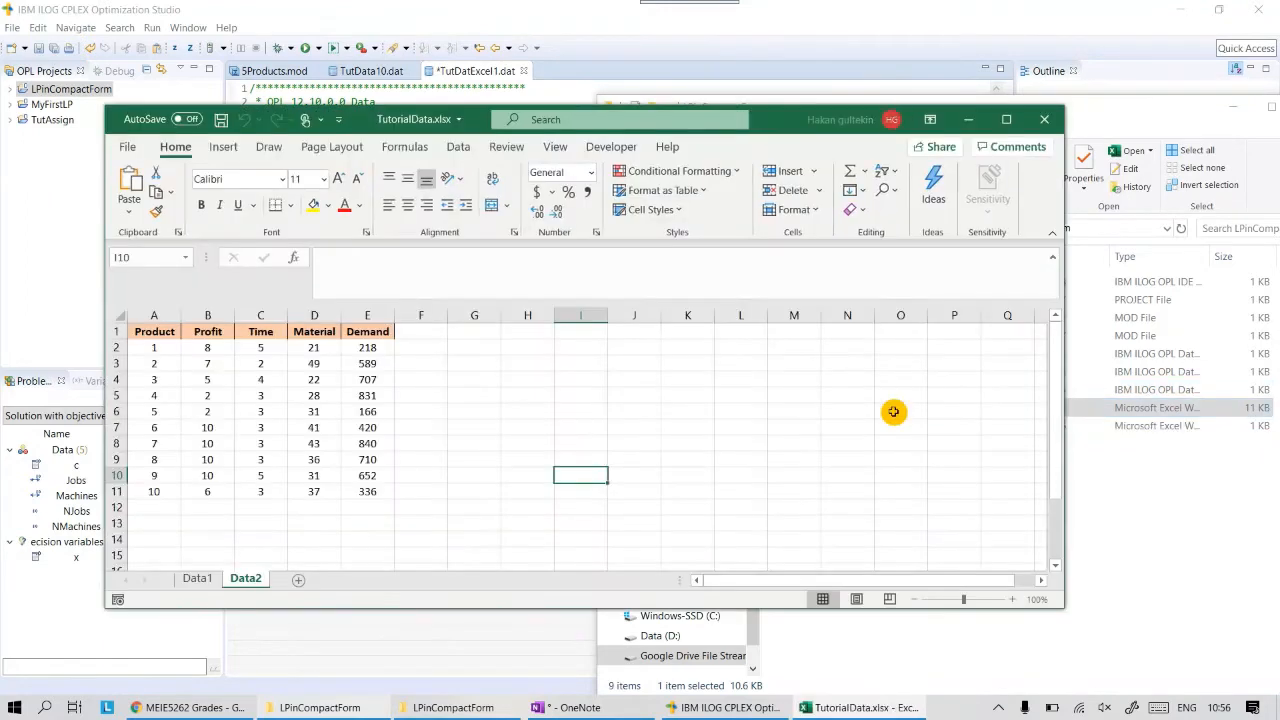
click(197, 578)
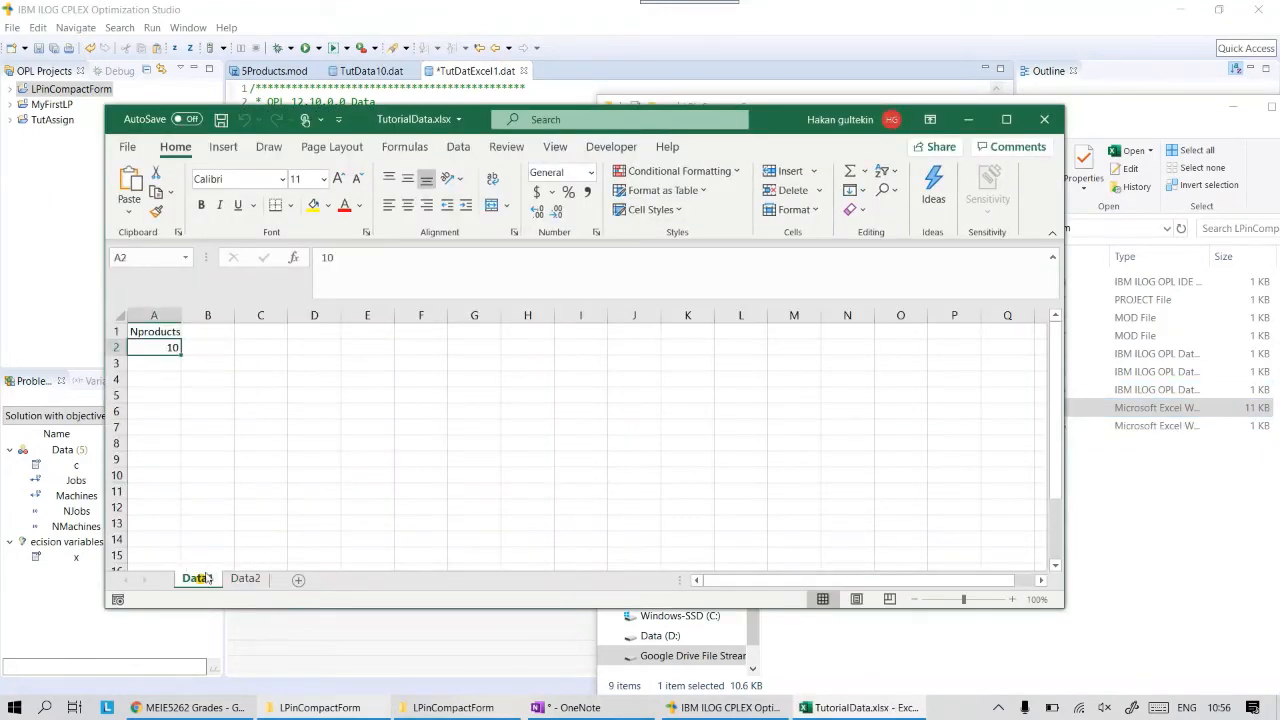
click(155, 331)
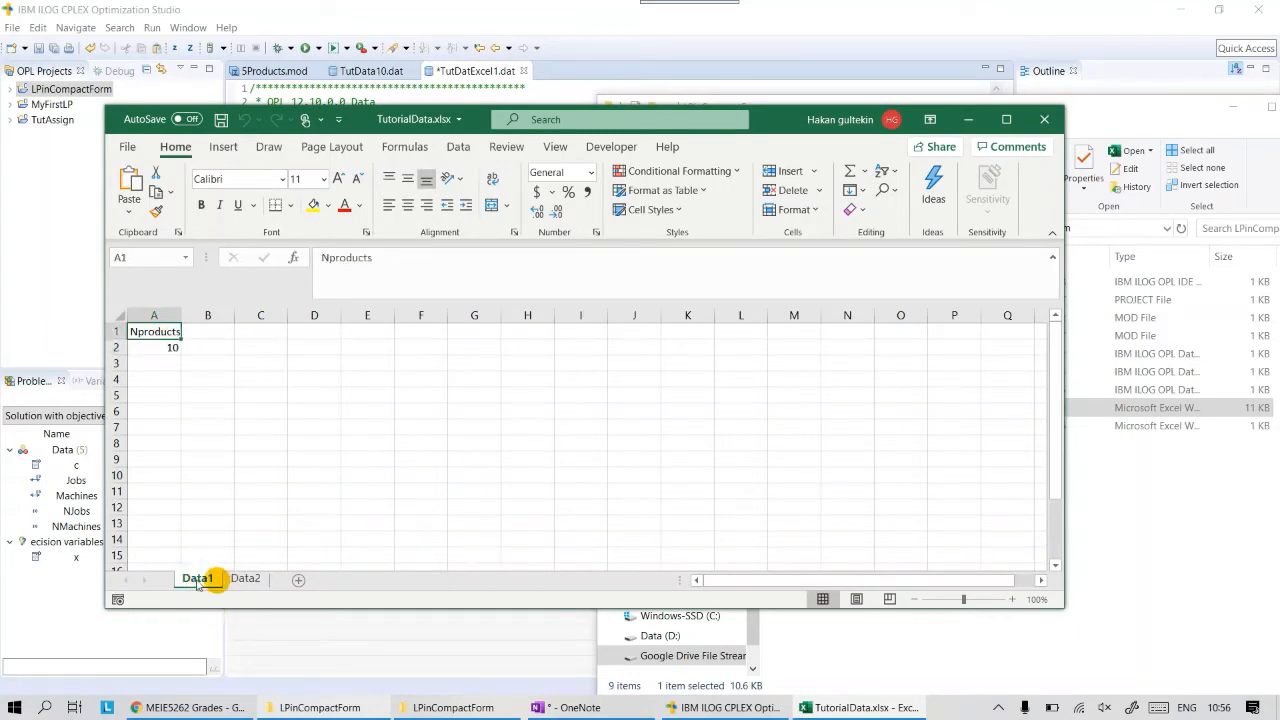
click(165, 347)
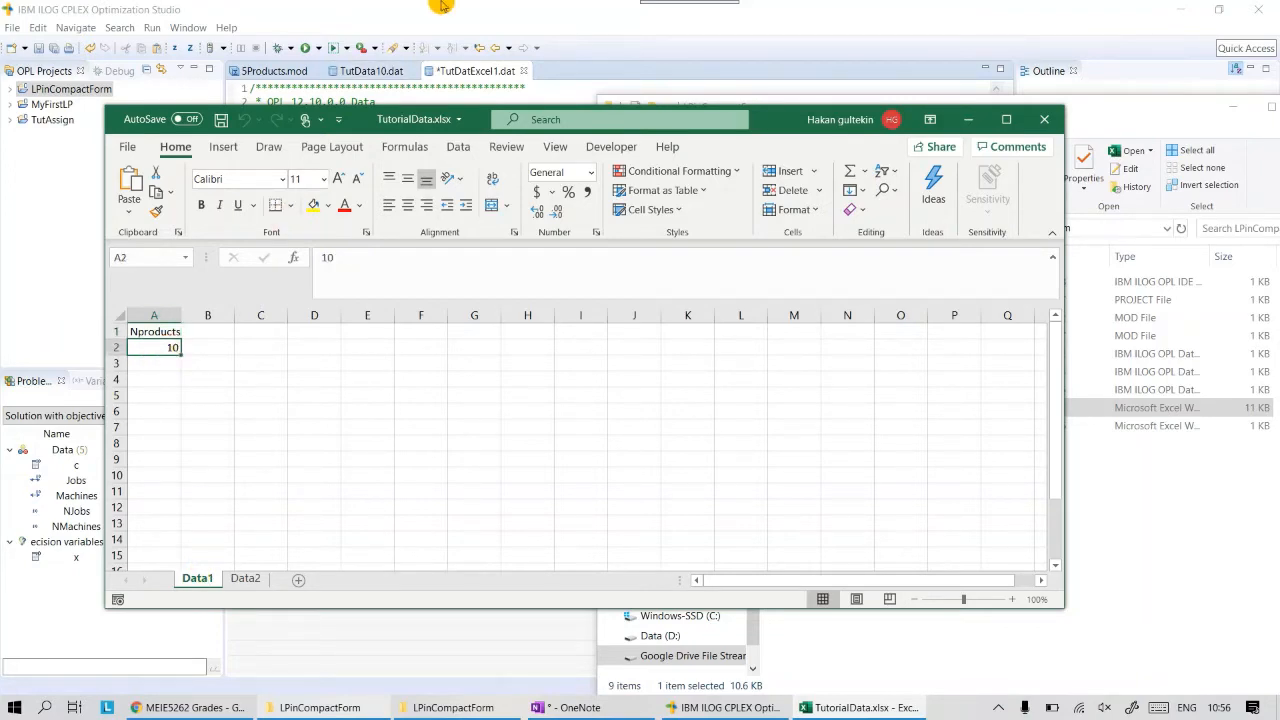
- Back in CPLEX Optimization Studio, complete the SheetRead statement with the reference "Data1!A2" and a semicolon, add a new line, and save the file
drag(440, 7, 684, 170)
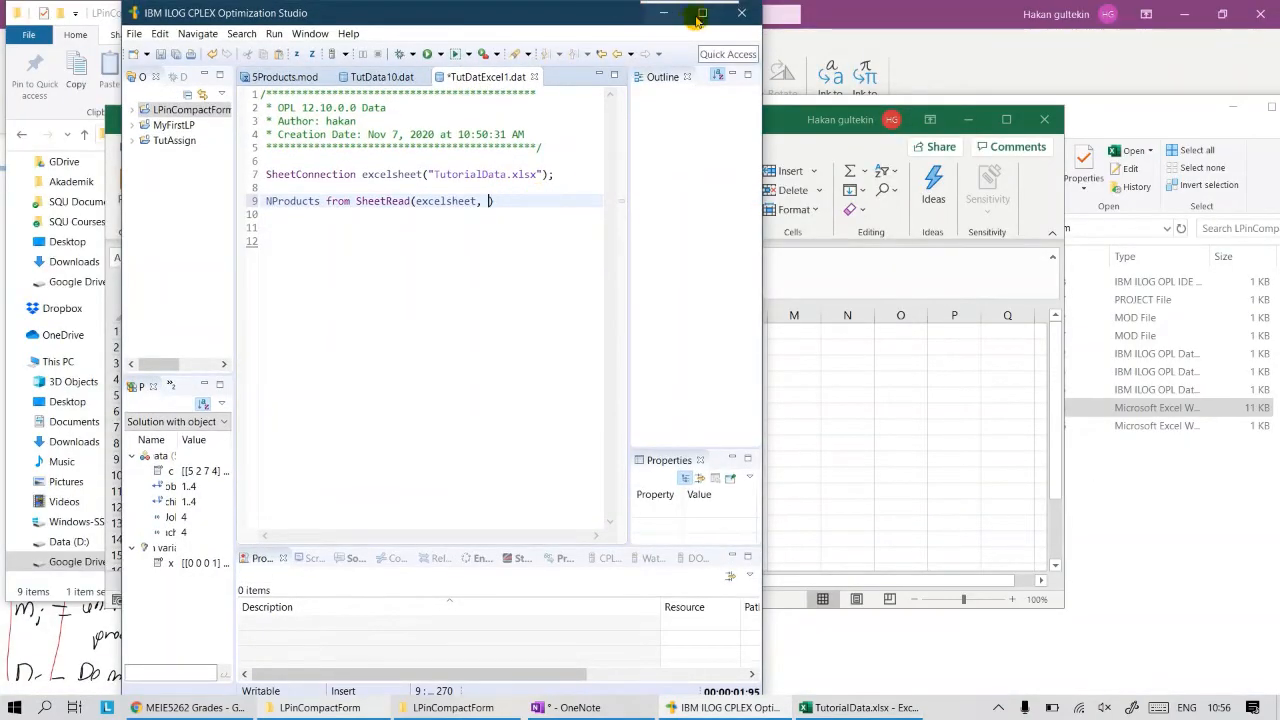
click(702, 9)
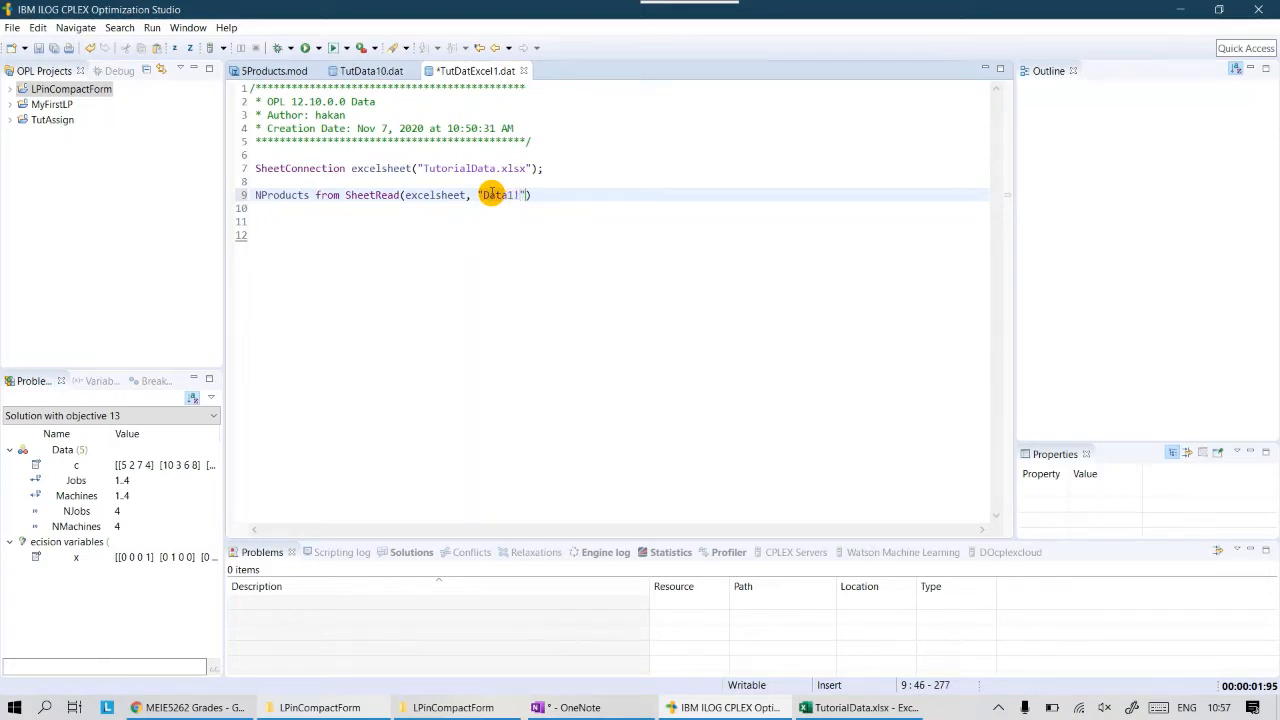
text(A2"))
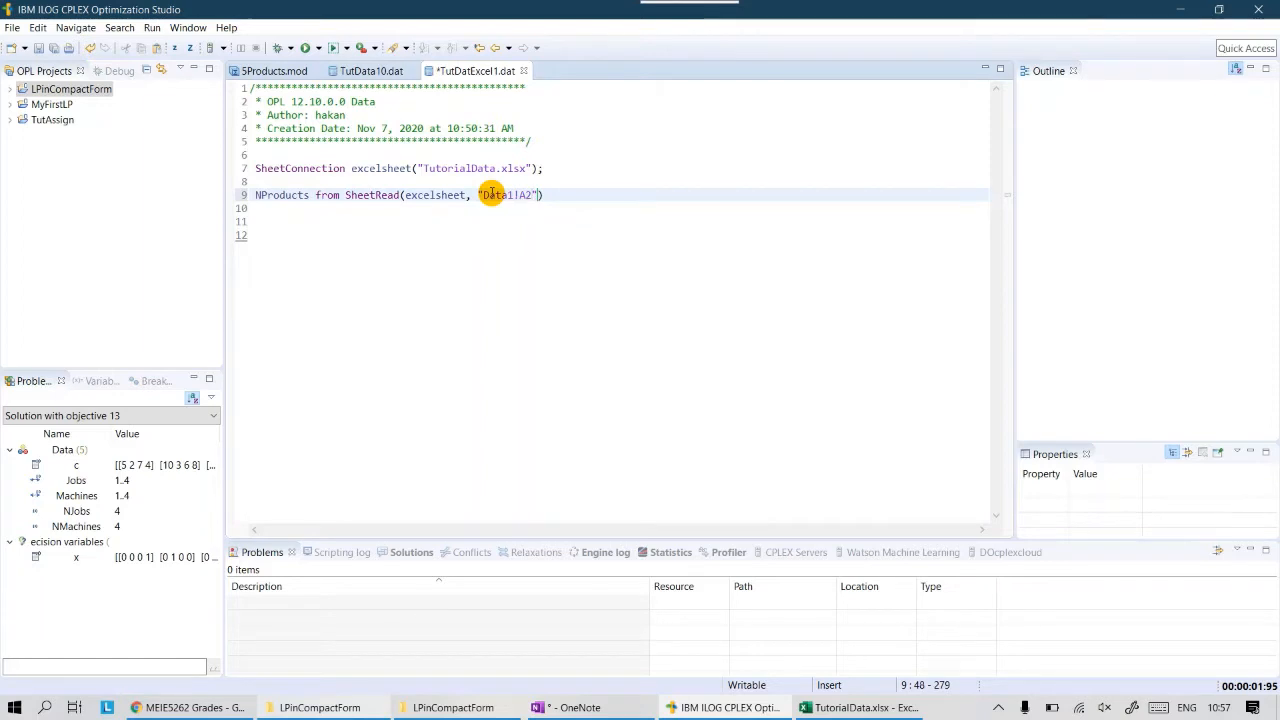
text(;)
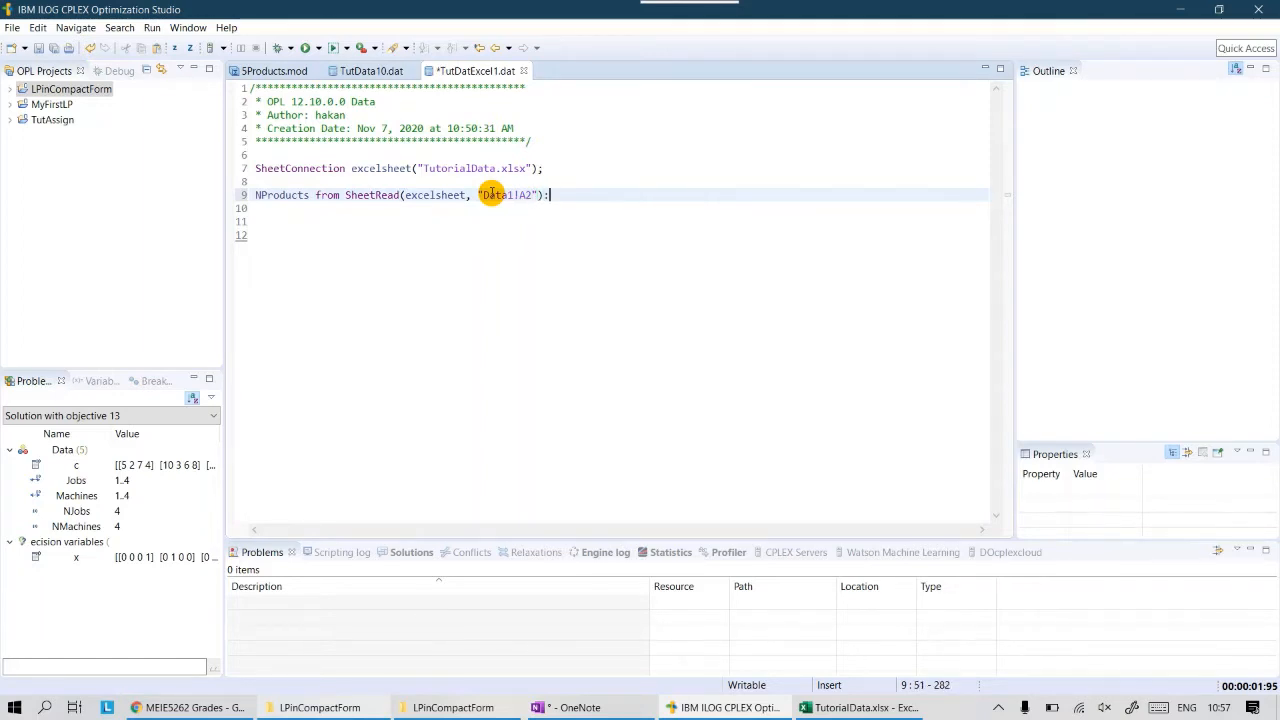
key(BackSpace)
key(Return)
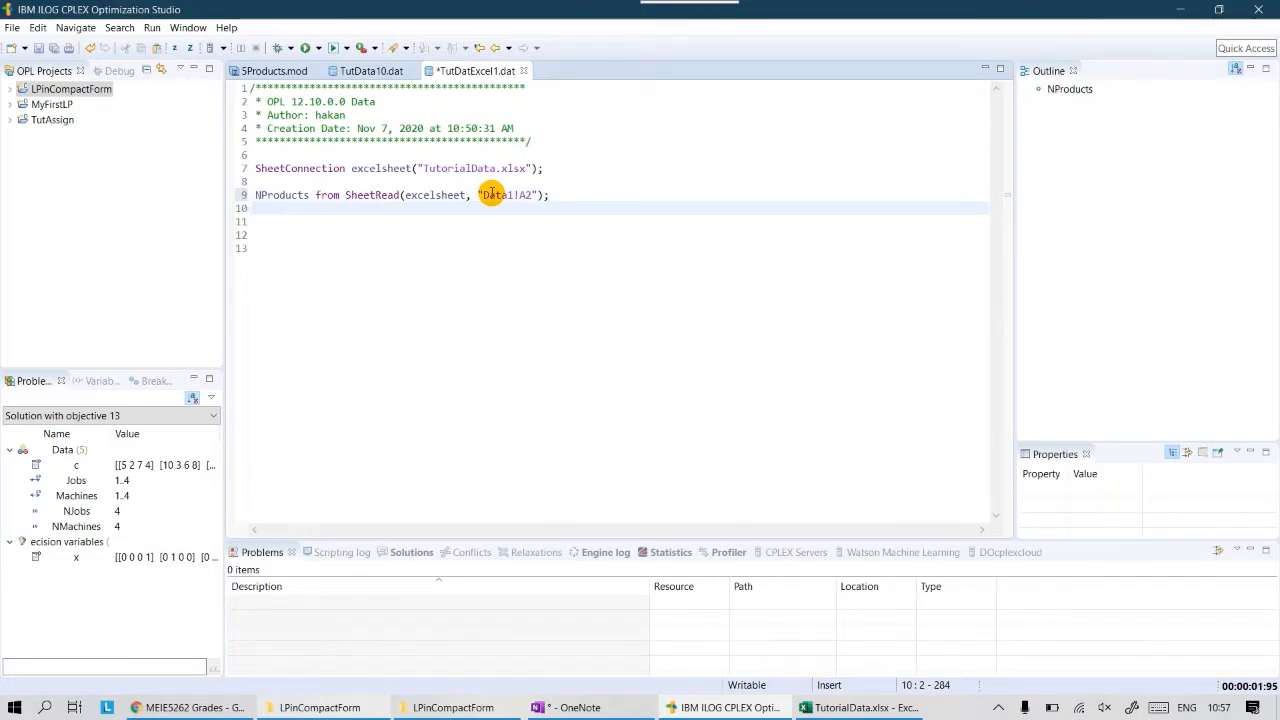
key(ctrl+s)
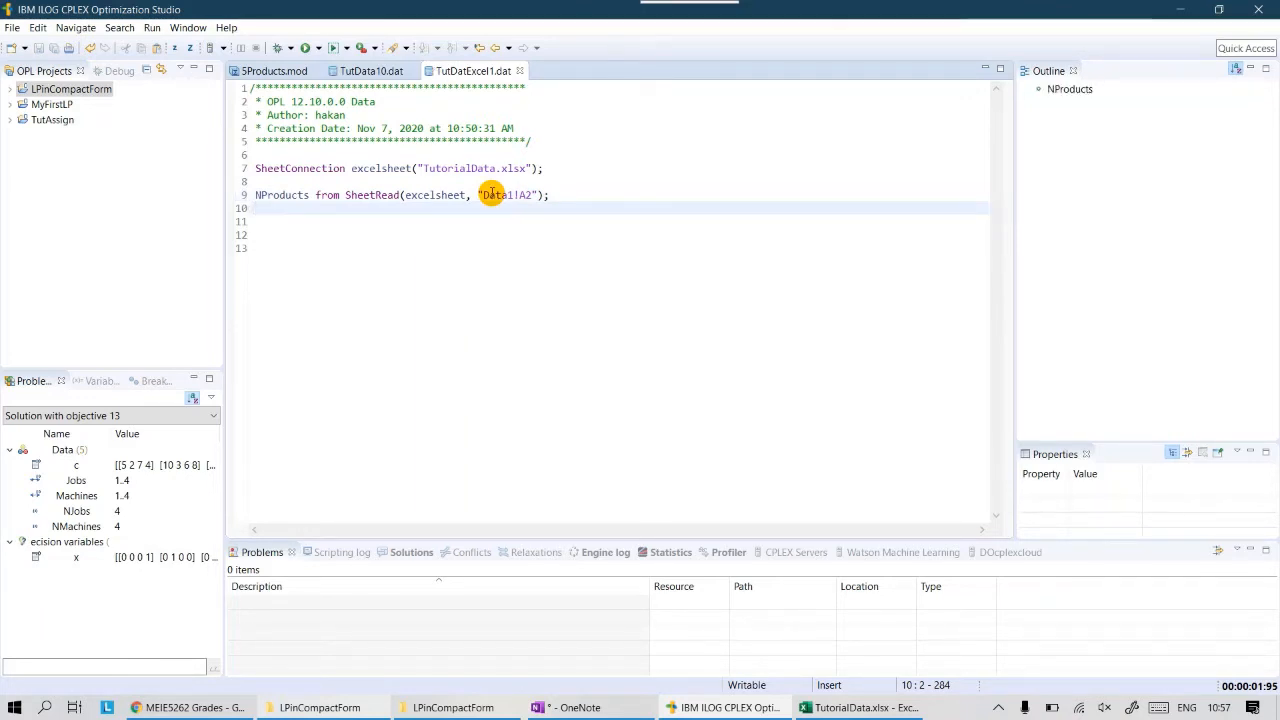
- Check TutData10.dat for the parameter that follows NProducts, and duplicate the NProducts SheetRead statement onto line 11 of TutDatExcel1.dat
click(368, 71)
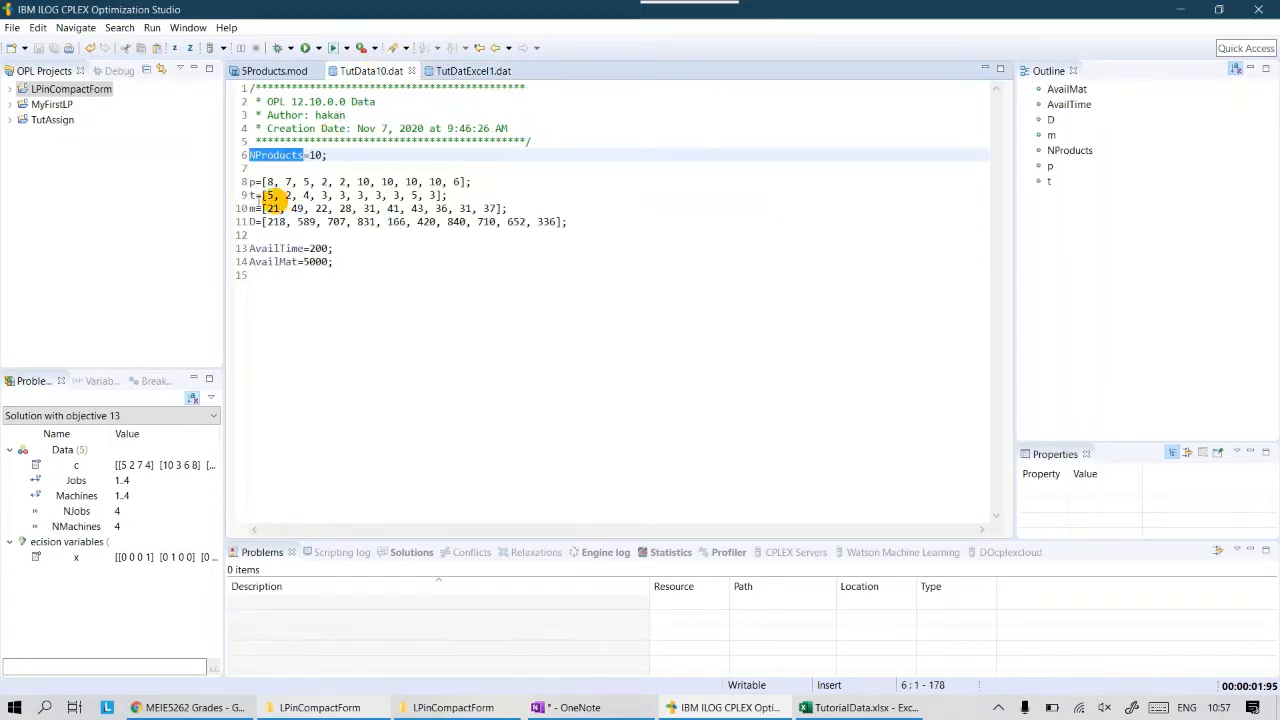
click(255, 182)
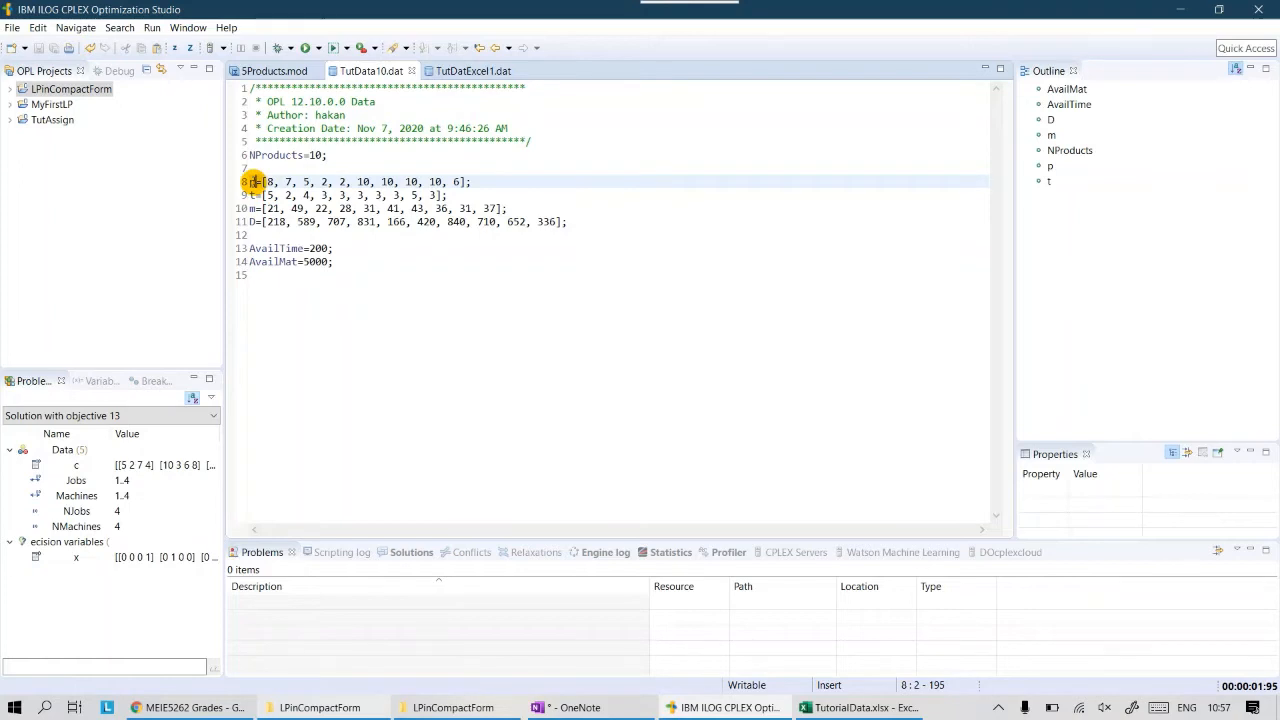
click(472, 71)
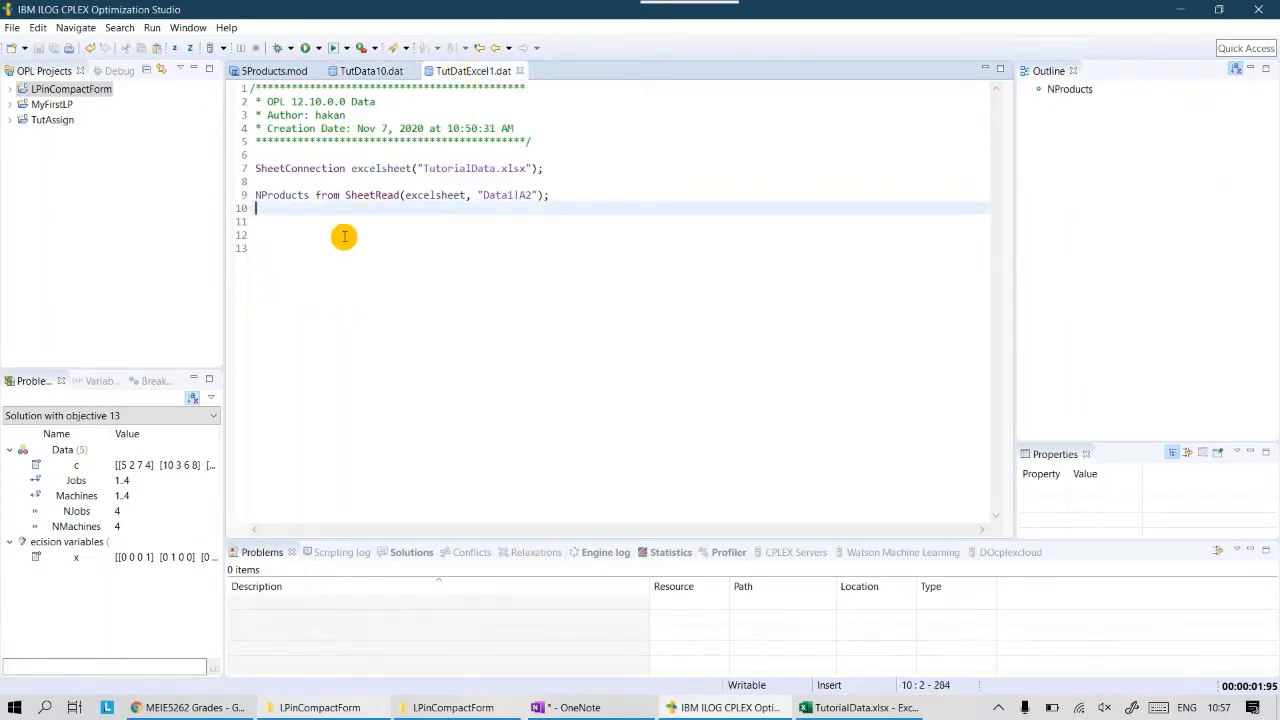
key(shift+Up)
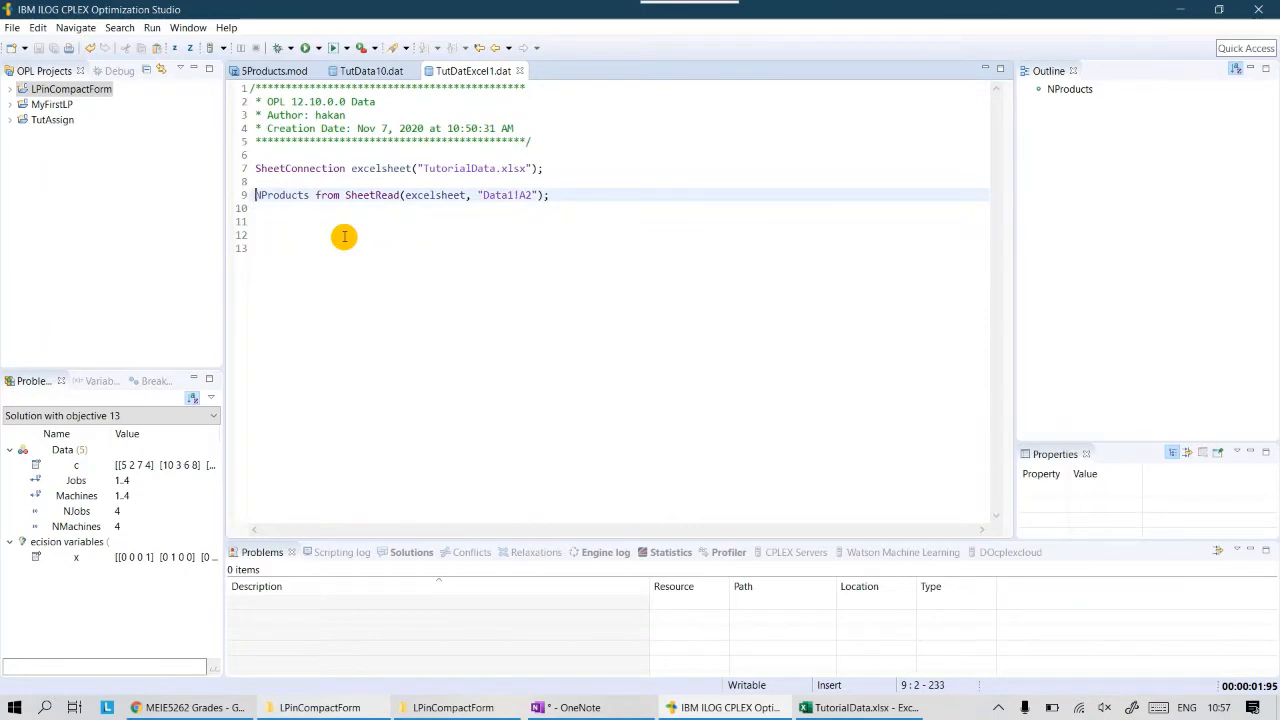
key(shift+Left)
key(ctrl+c)
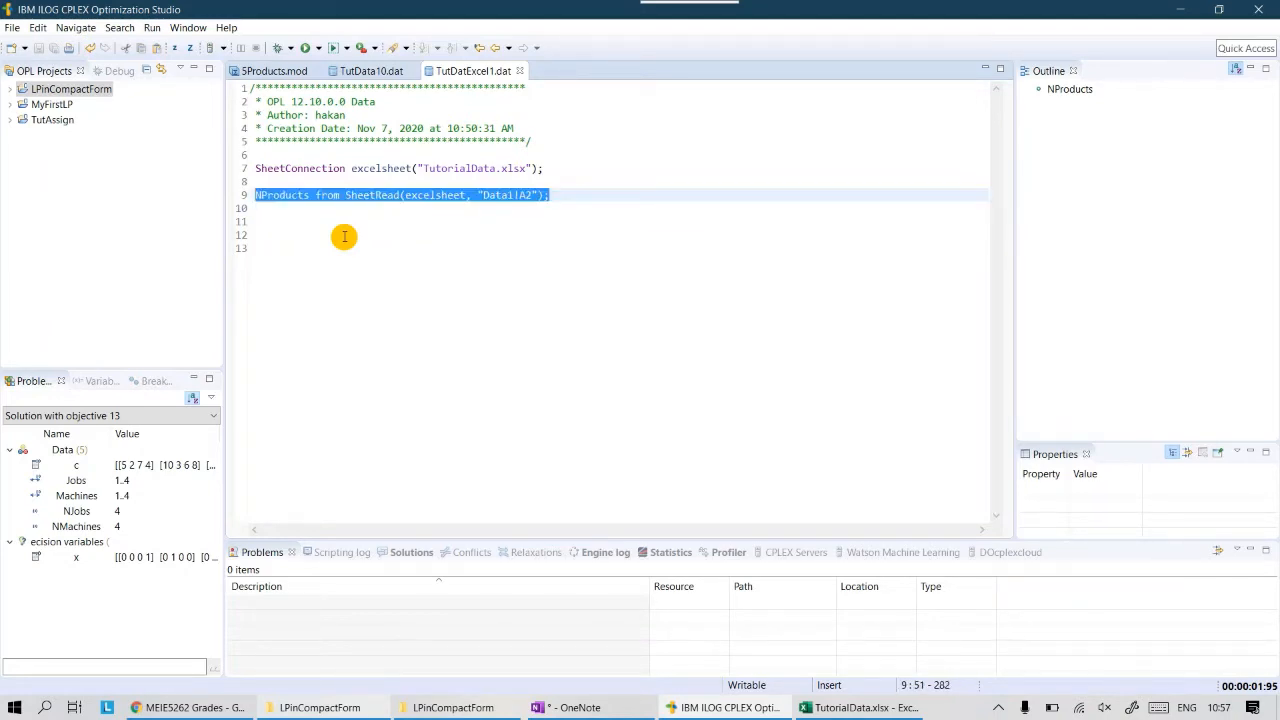
key(Down)
key(Down)
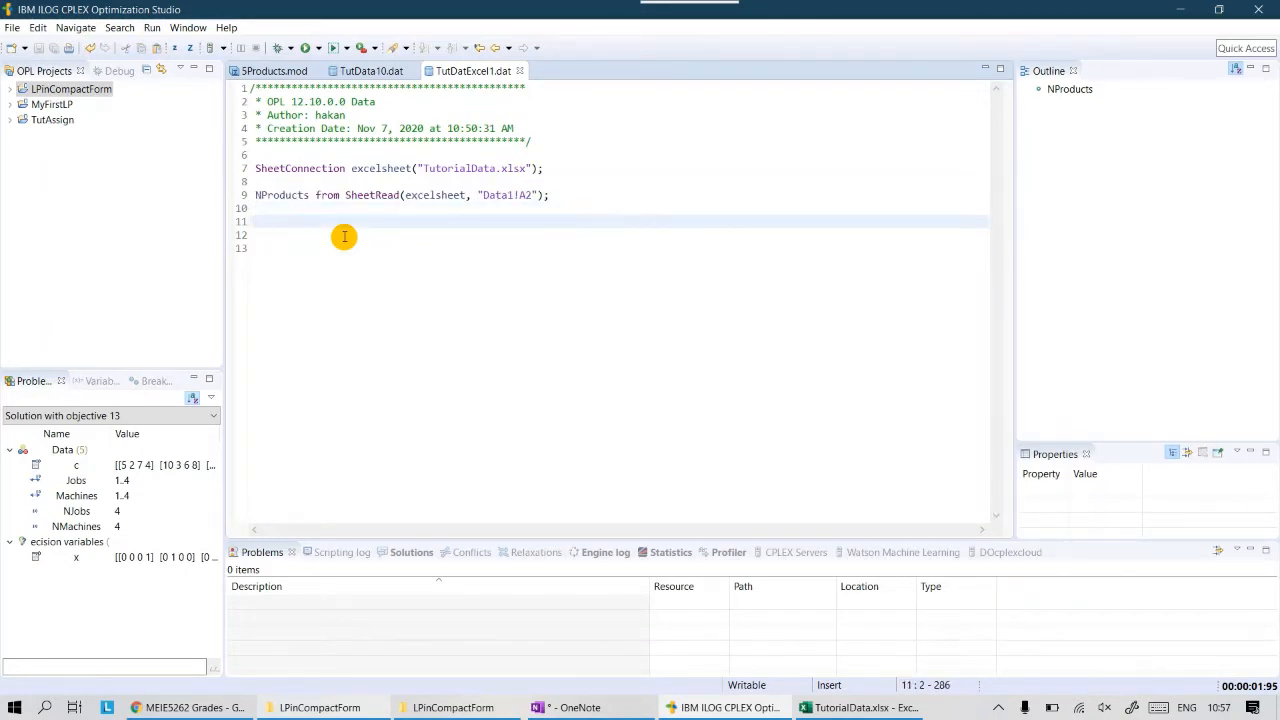
key(ctrl+v)
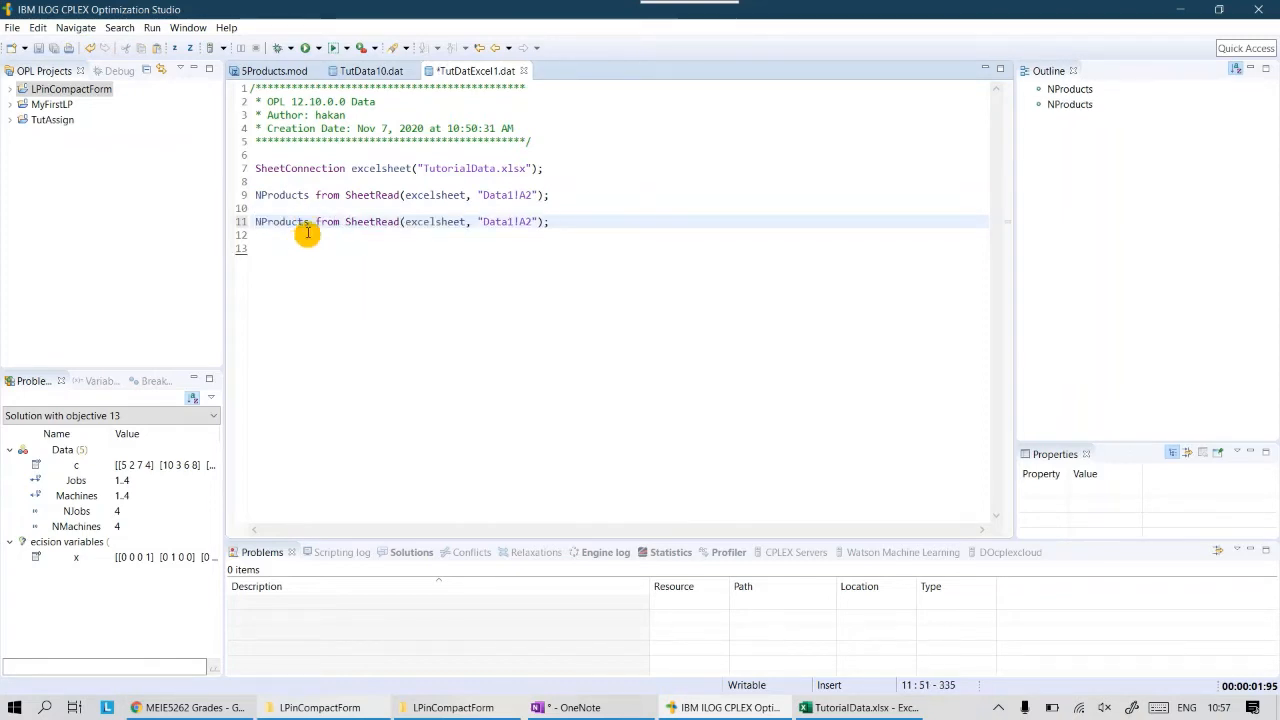
- Replace the parameter name in the copied statement on line 11 with p and place the text cursor at its sheet reference
click(312, 222)
key(BackSpace)
key(BackSpace)
key(BackSpace)
key(BackSpace)
key(BackSpace)
key(BackSpace)
key(BackSpace)
key(BackSpace)
key(BackSpace)
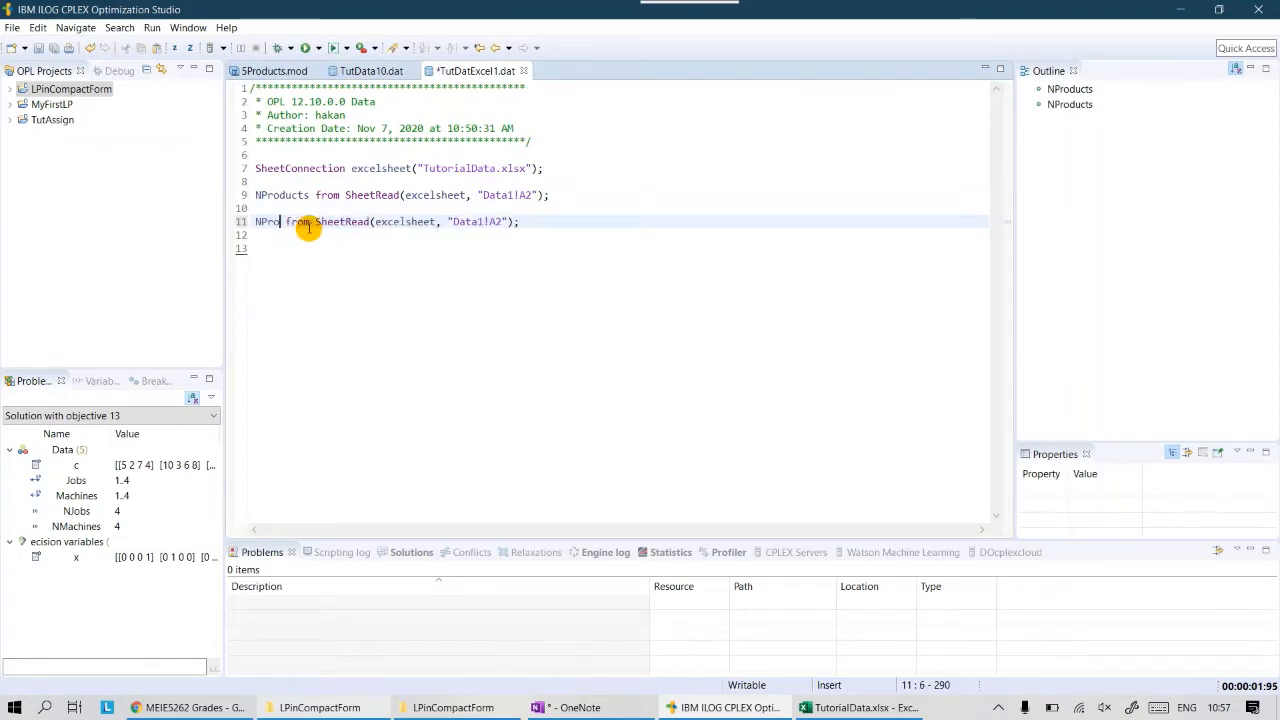
text(p)
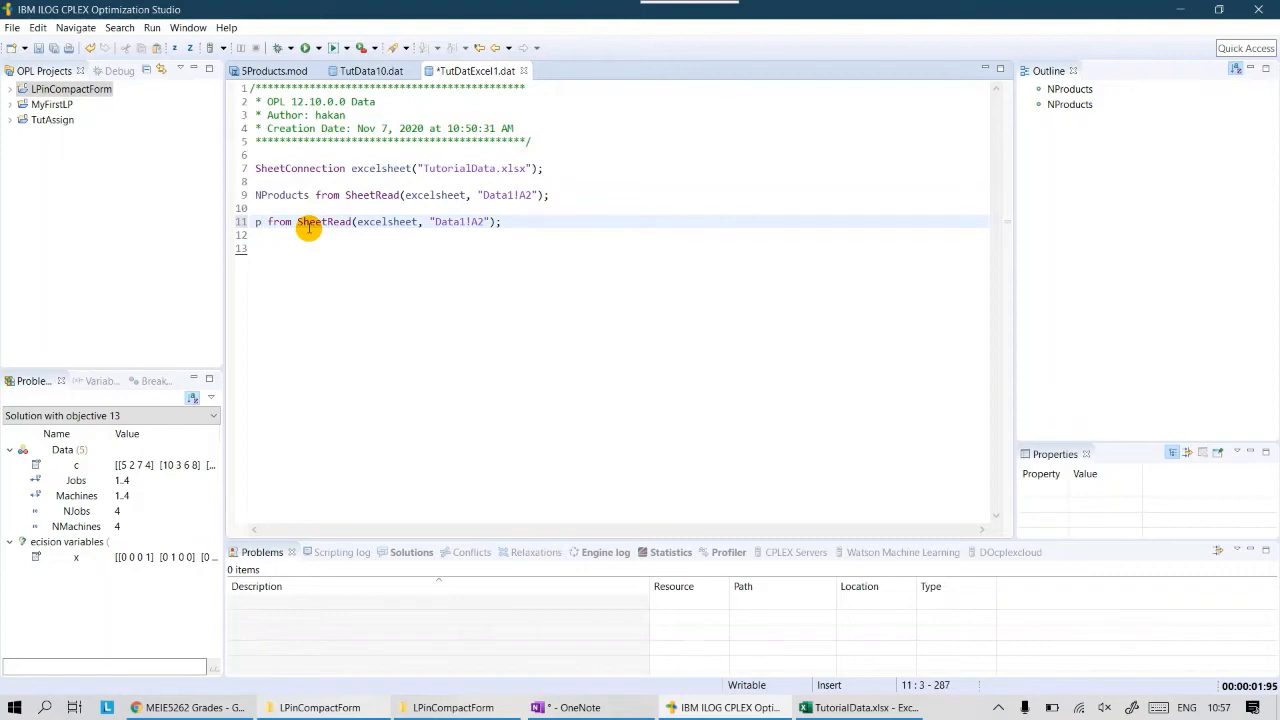
key(Right)
key(Right)
key(Right)
key(Right)
key(Right)
key(Right)
key(Right)
key(Right)
key(Right)
key(Right)
key(Right)
key(Right)
key(Right)
key(Right)
key(Right)
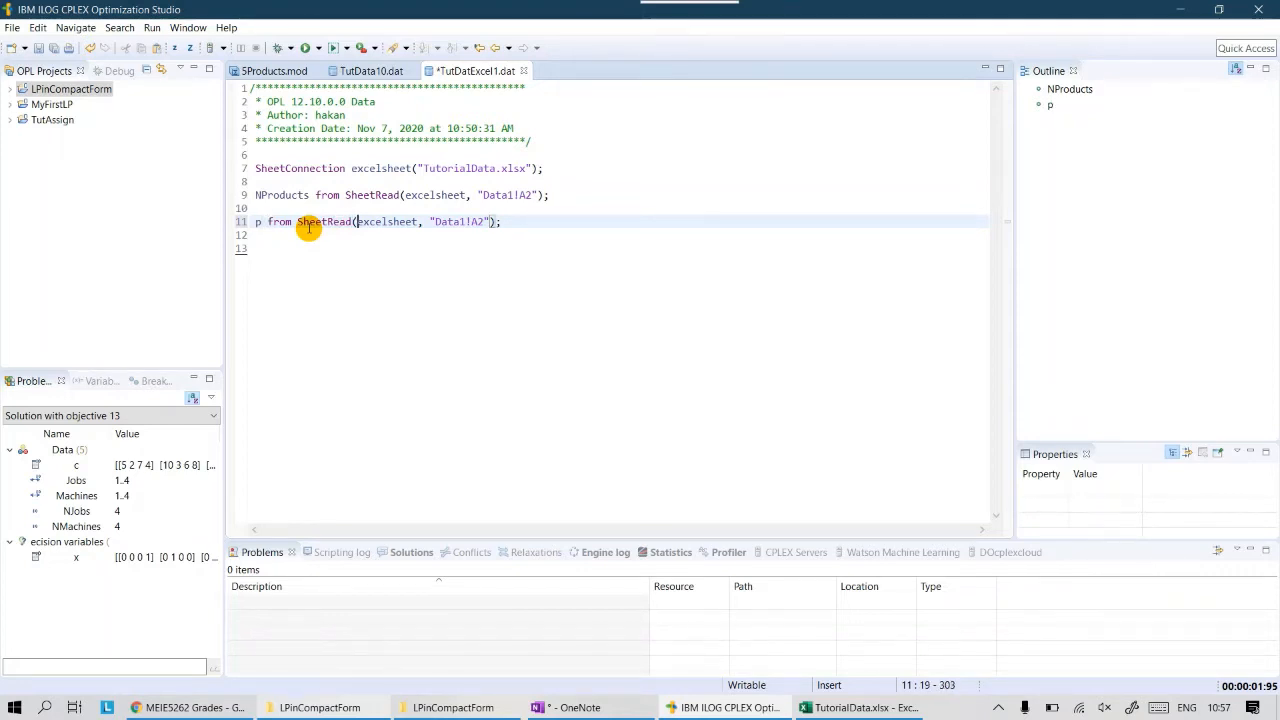
key(Right)
key(Right)
key(Right)
key(Right)
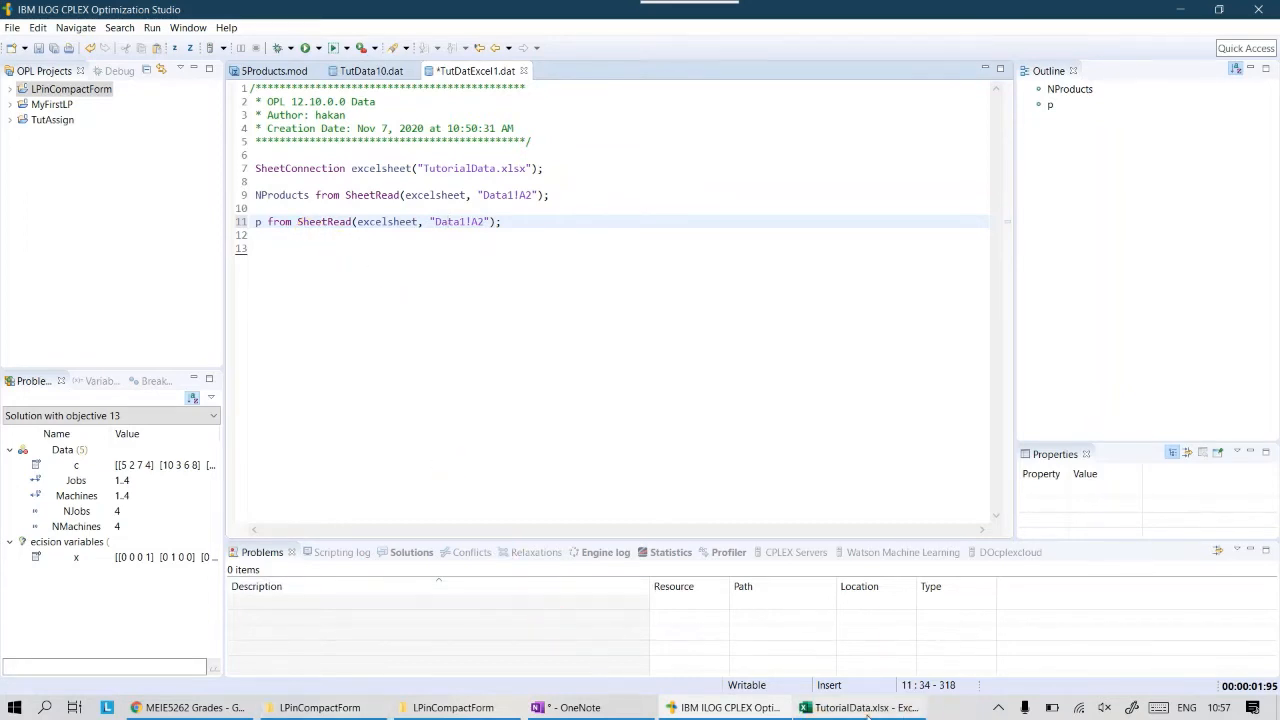
- Switch to TutorialData.xlsx and select the ten Profit values on sheet Data2 to identify their cell range
click(812, 708)
click(247, 579)
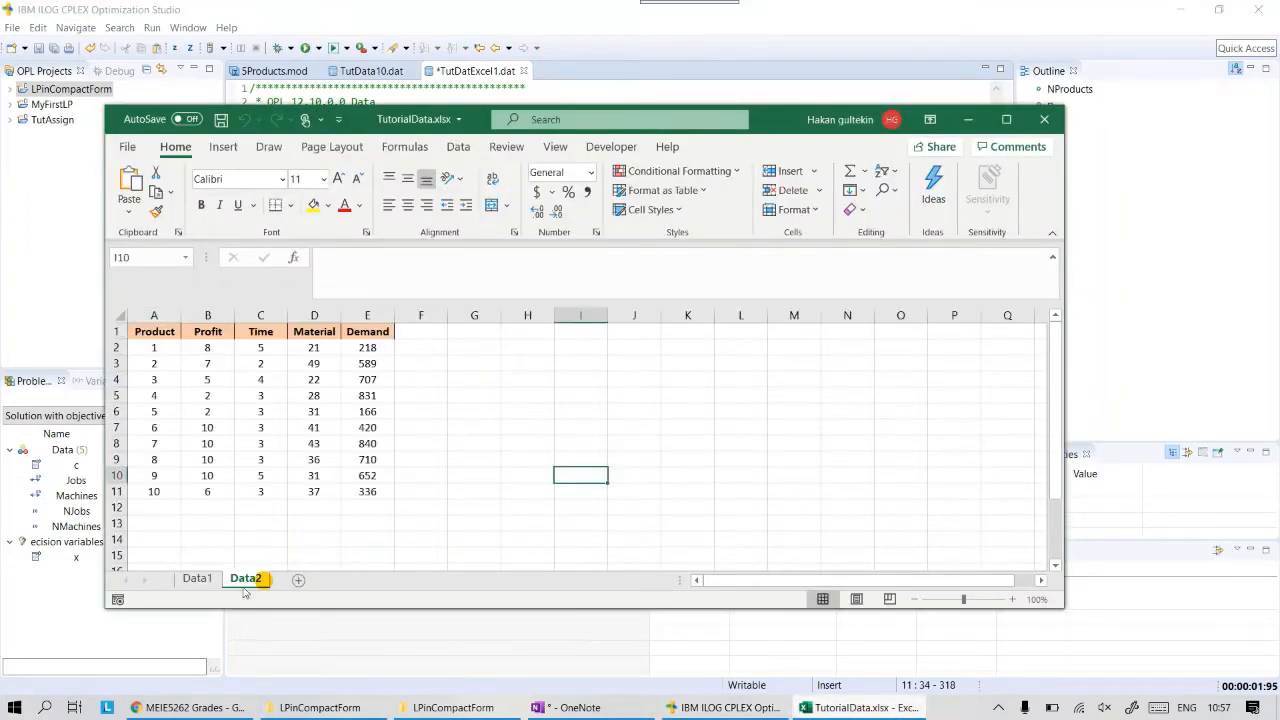
click(209, 349)
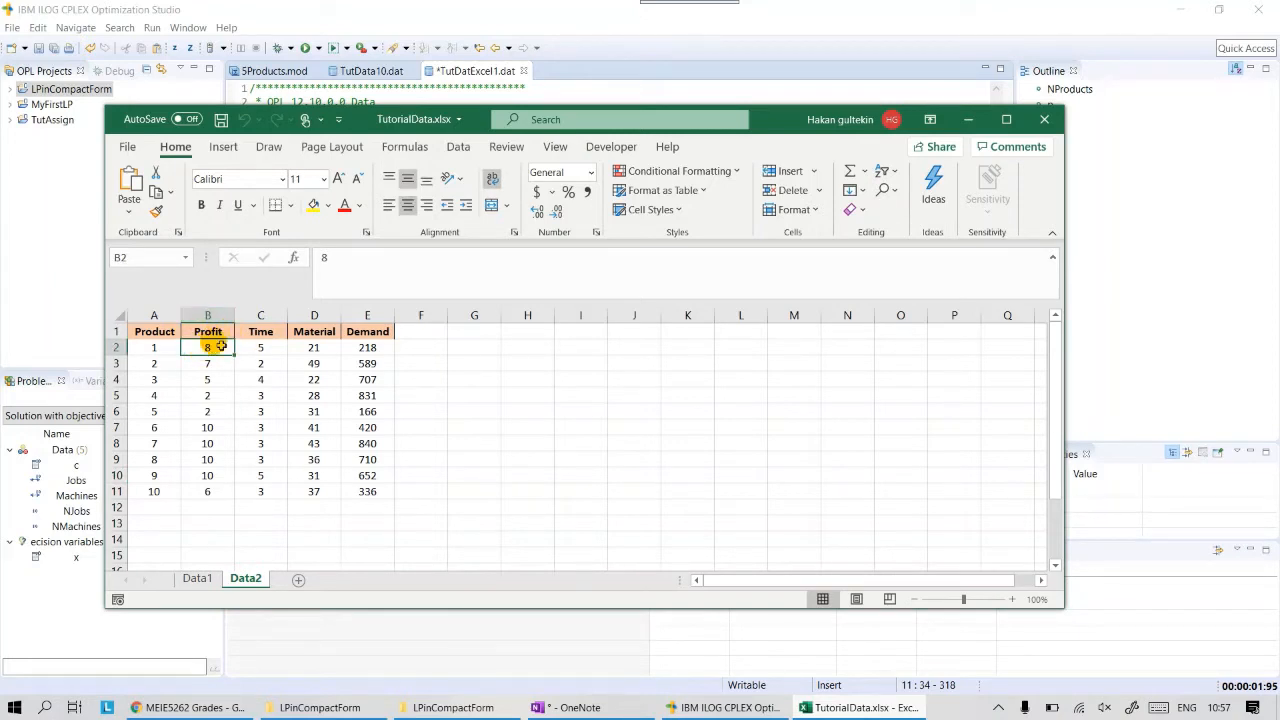
drag(211, 349, 211, 489)
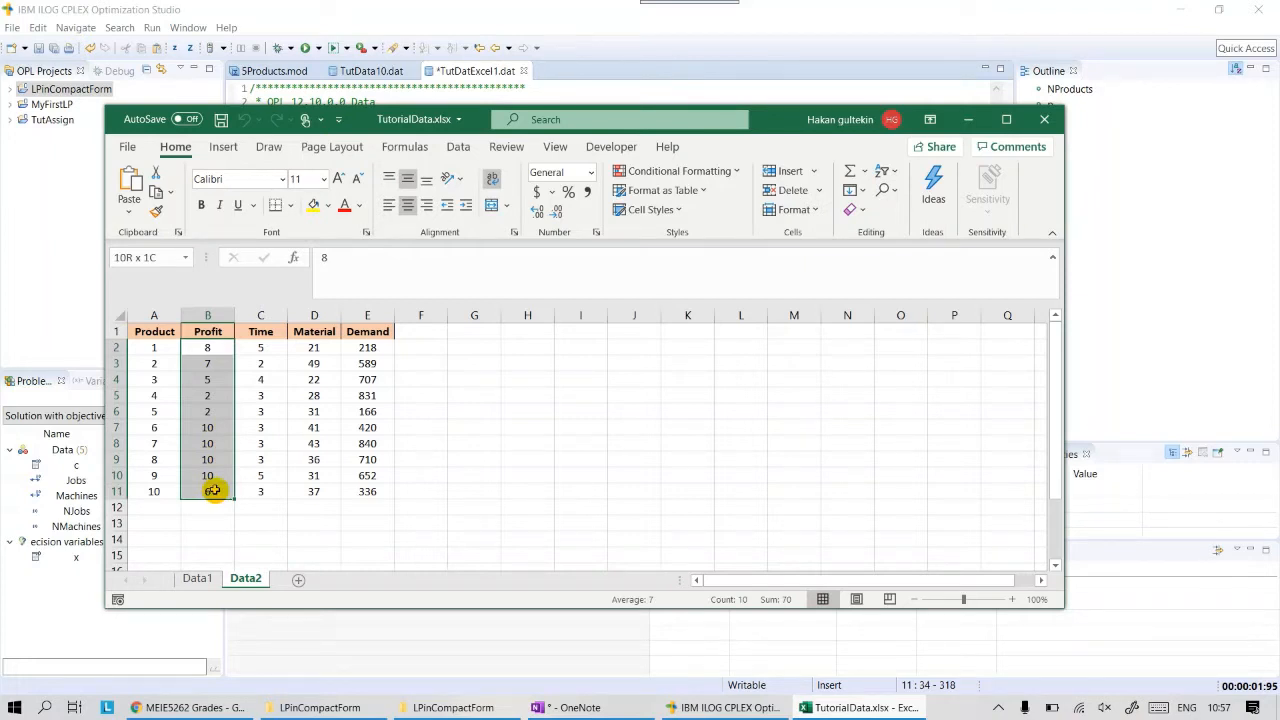
click(208, 347)
drag(208, 345, 209, 490)
- Back in CPLEX Optimization Studio, change the reference in the p statement to "Data2!B2:B11"
click(376, 5)
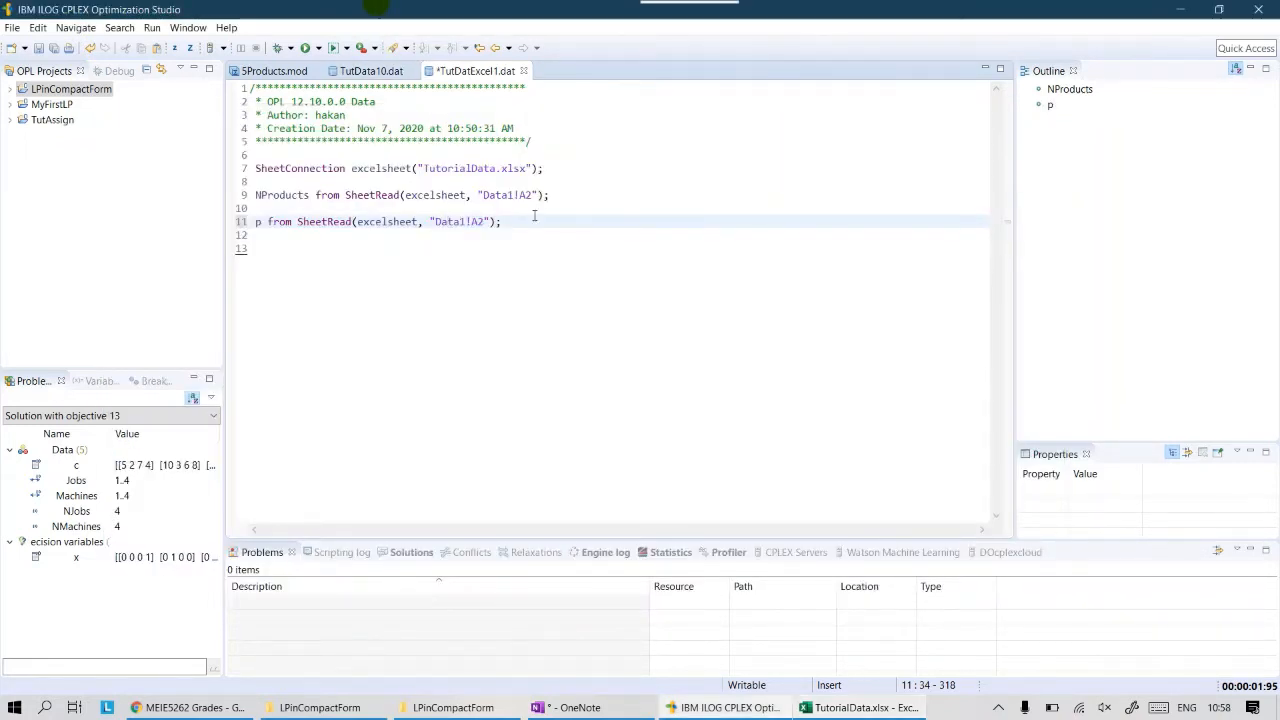
key(Right)
key(Right)
key(Delete)
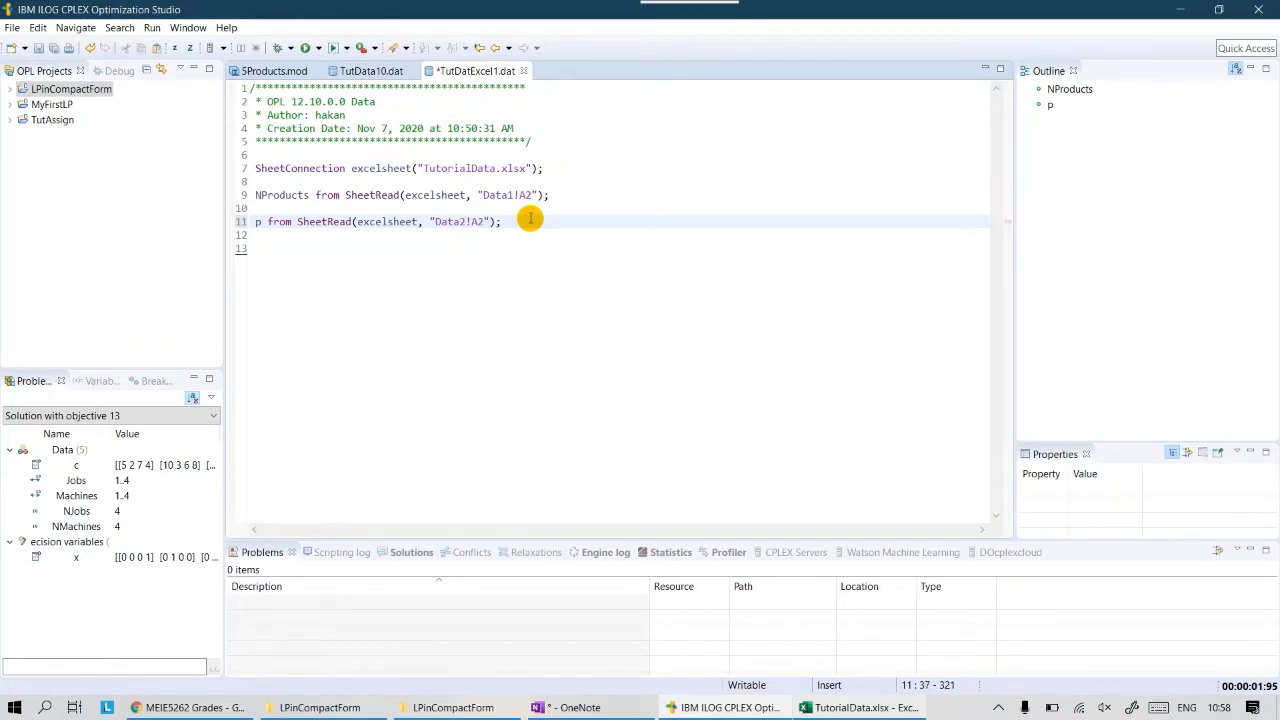
key(Right)
key(Right)
key(Right)
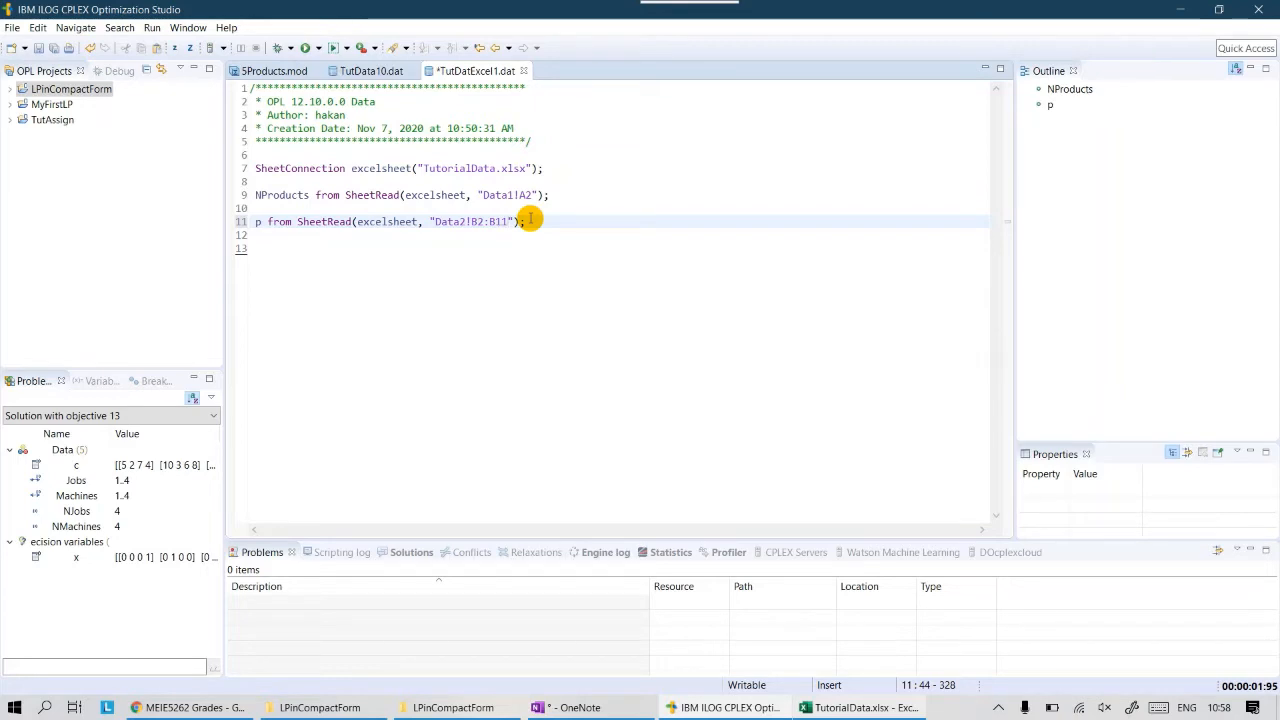
- Duplicate the p statement onto line 12 and change the copy's parameter name to m
click(536, 219)
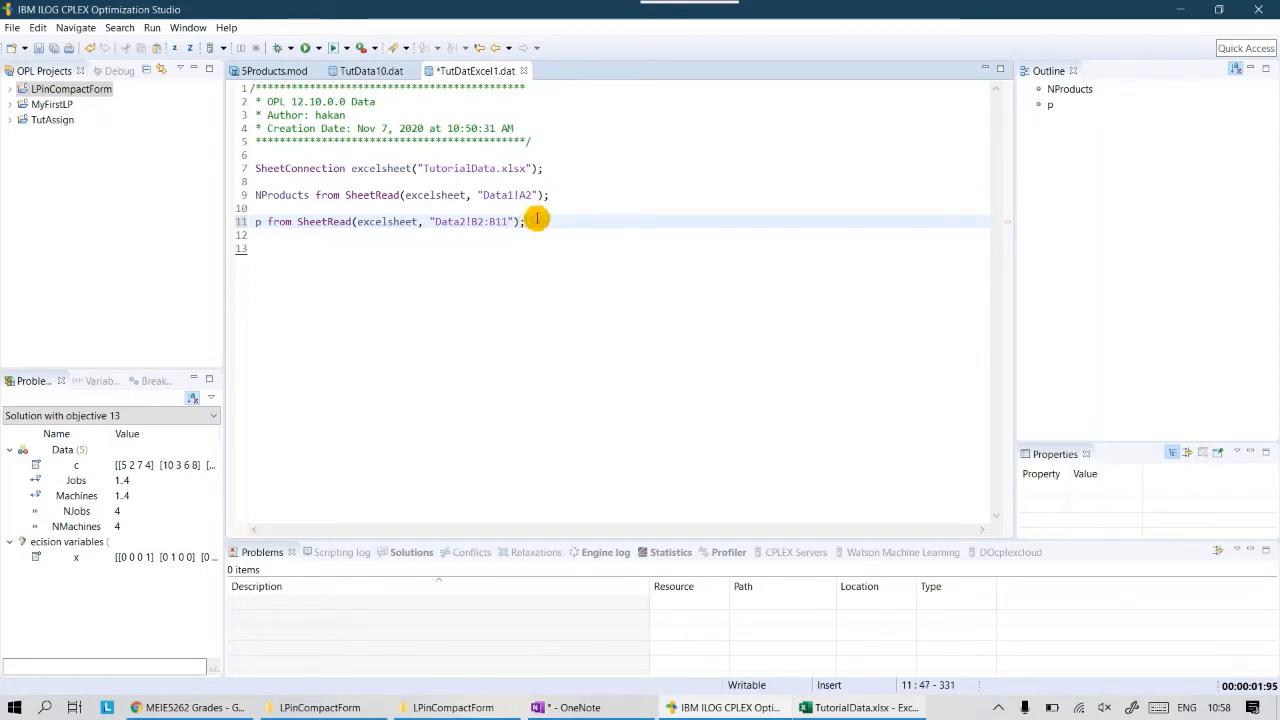
triple_click(536, 219)
key(ctrl+c)
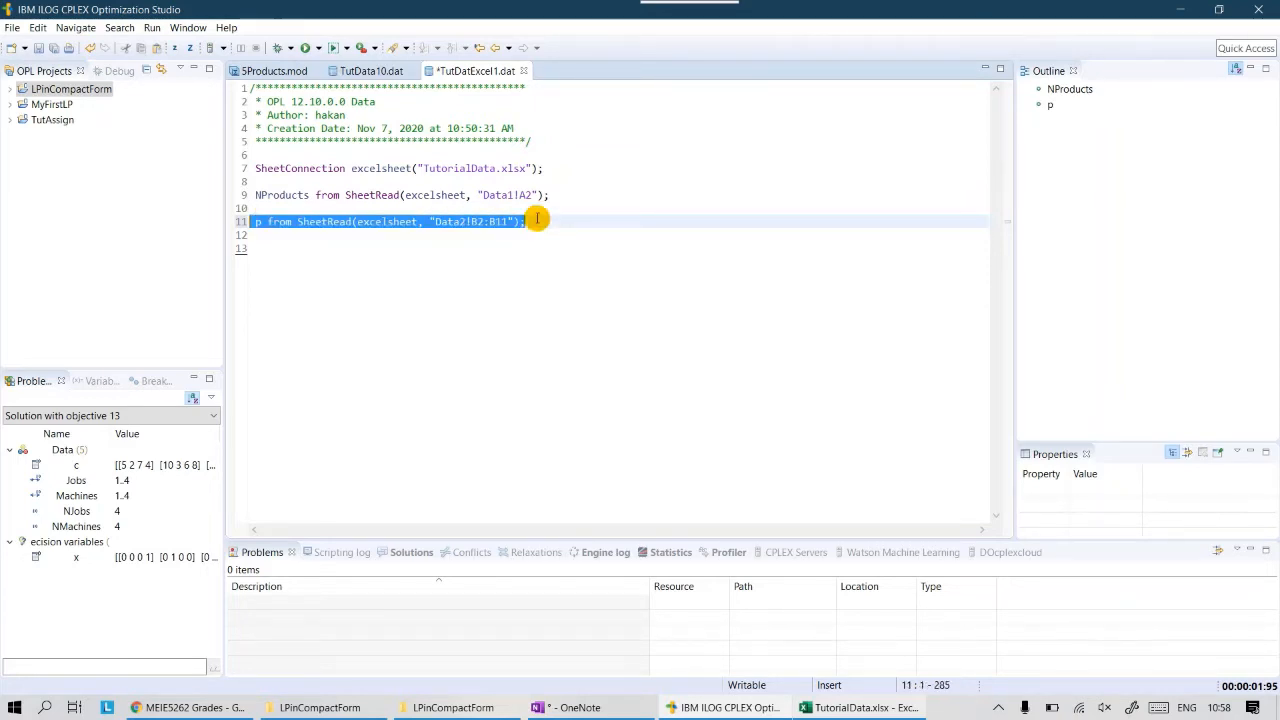
key(Right)
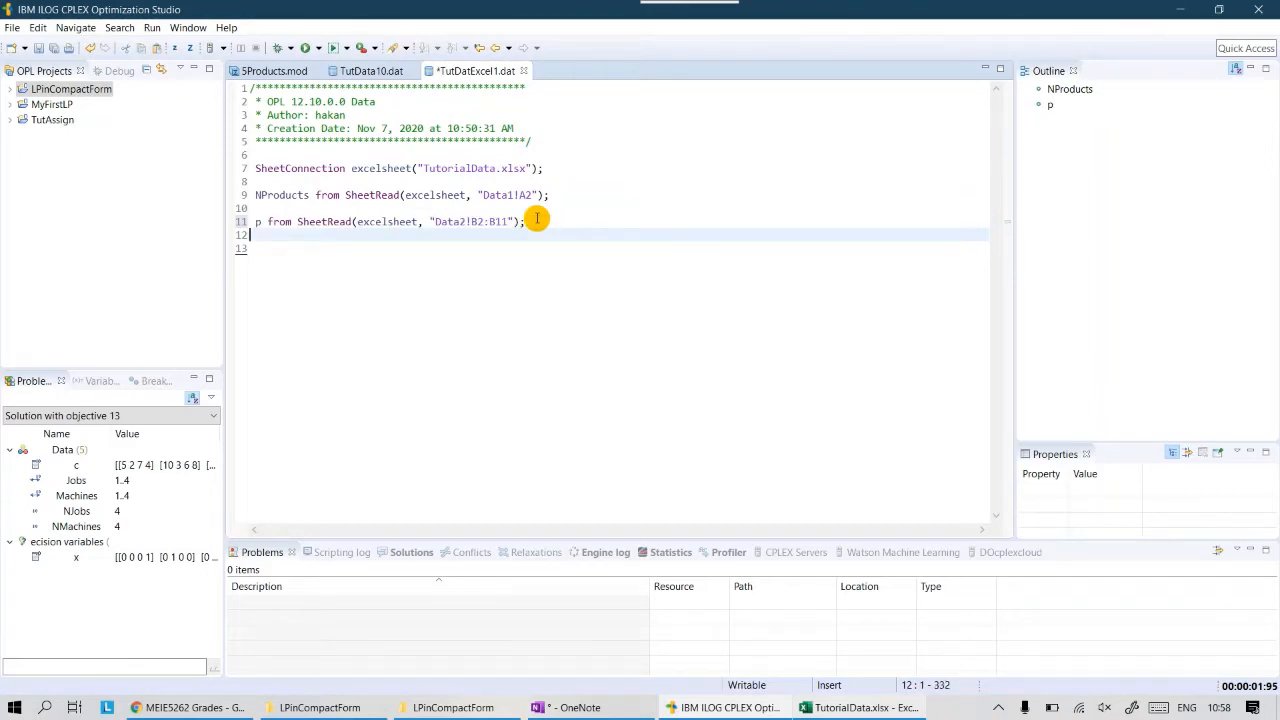
key(ctrl+v)
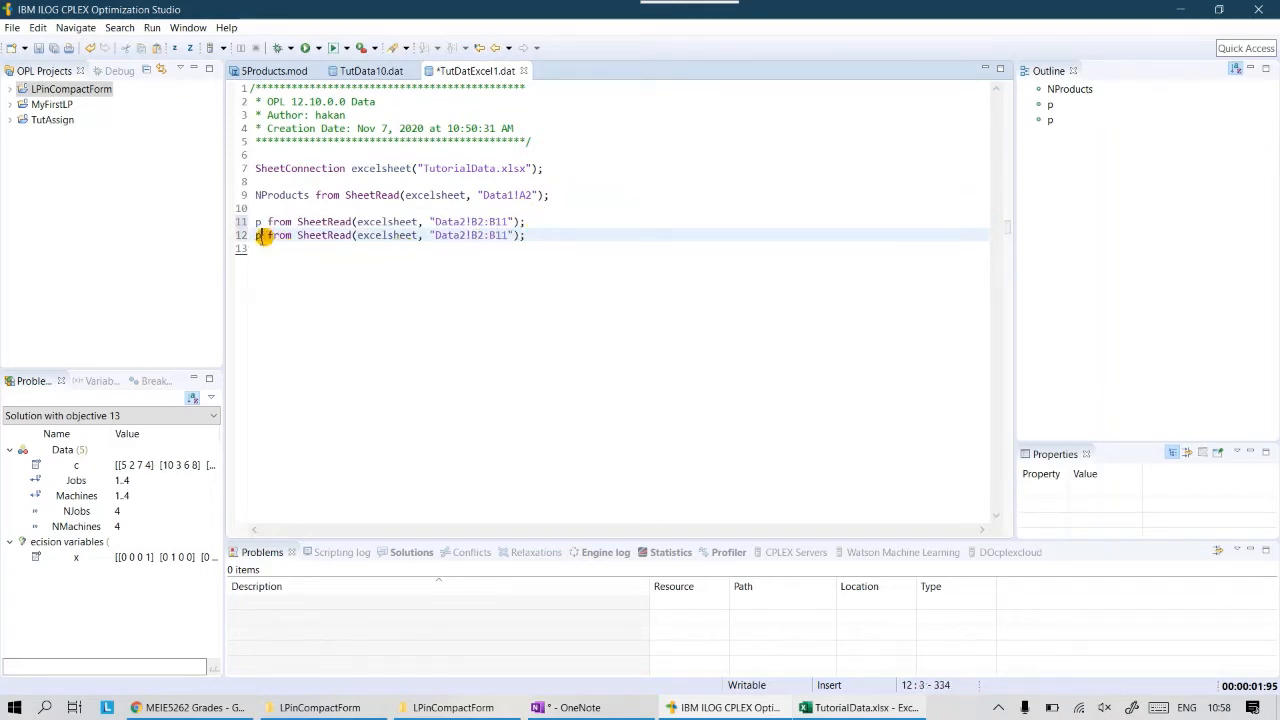
text(m)
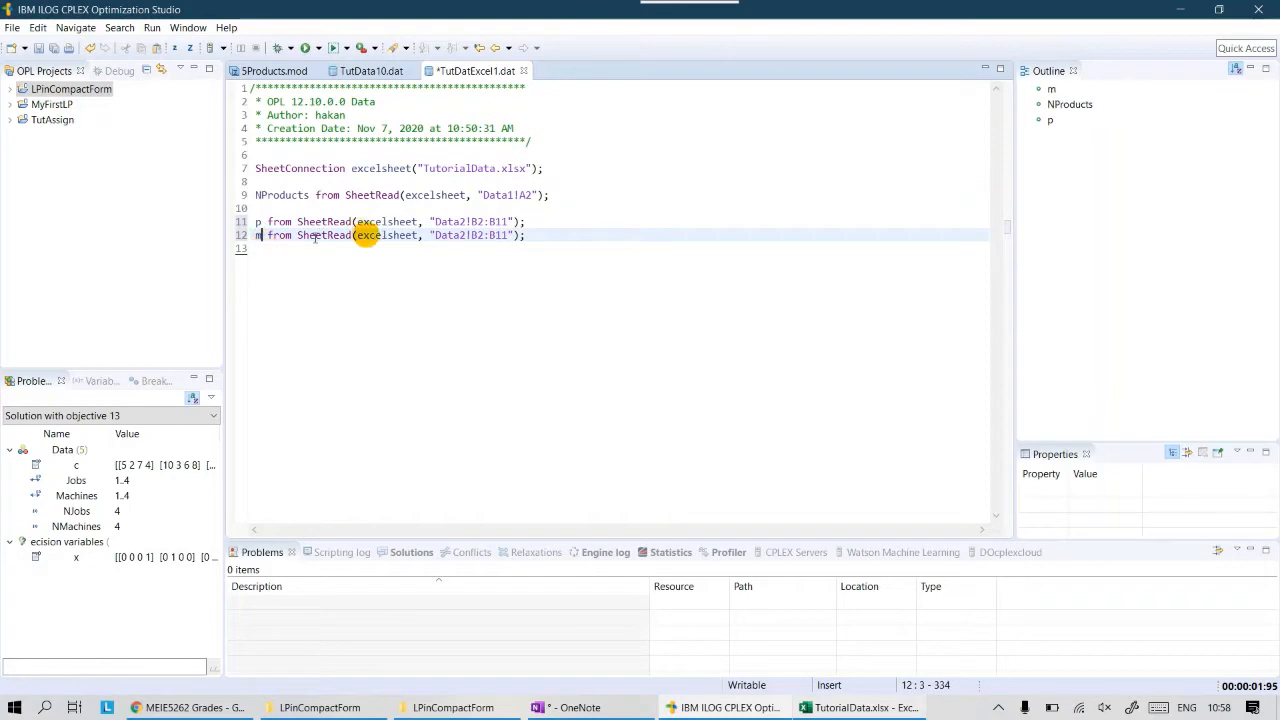
- Check the column order on sheet Data2 of TutorialData.xlsx, and change the parameter name on line 12 to t
click(848, 709)
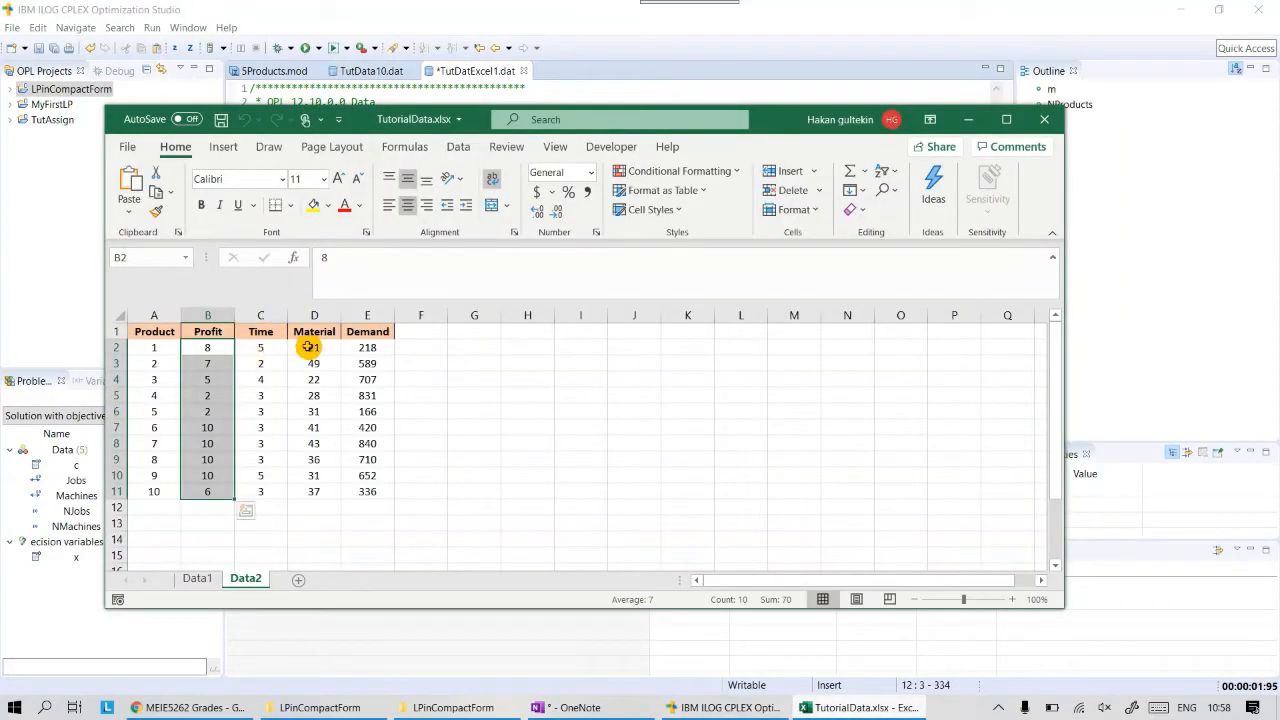
click(500, 9)
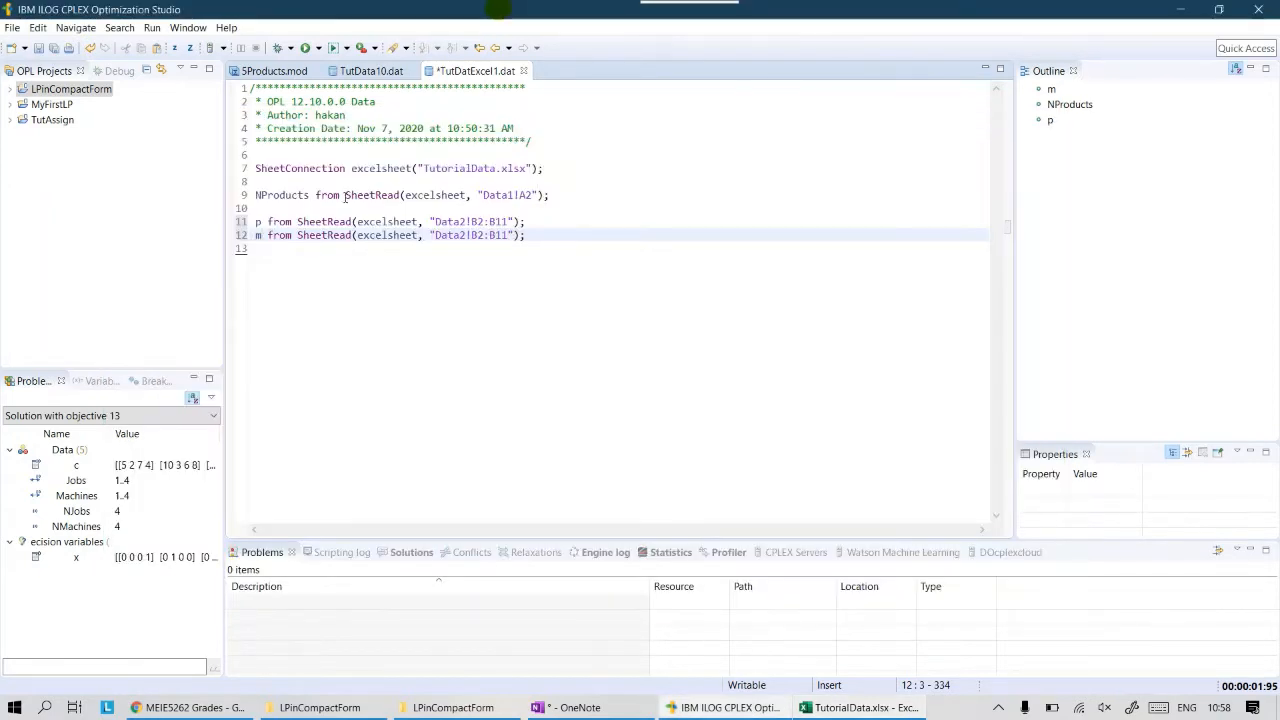
click(266, 235)
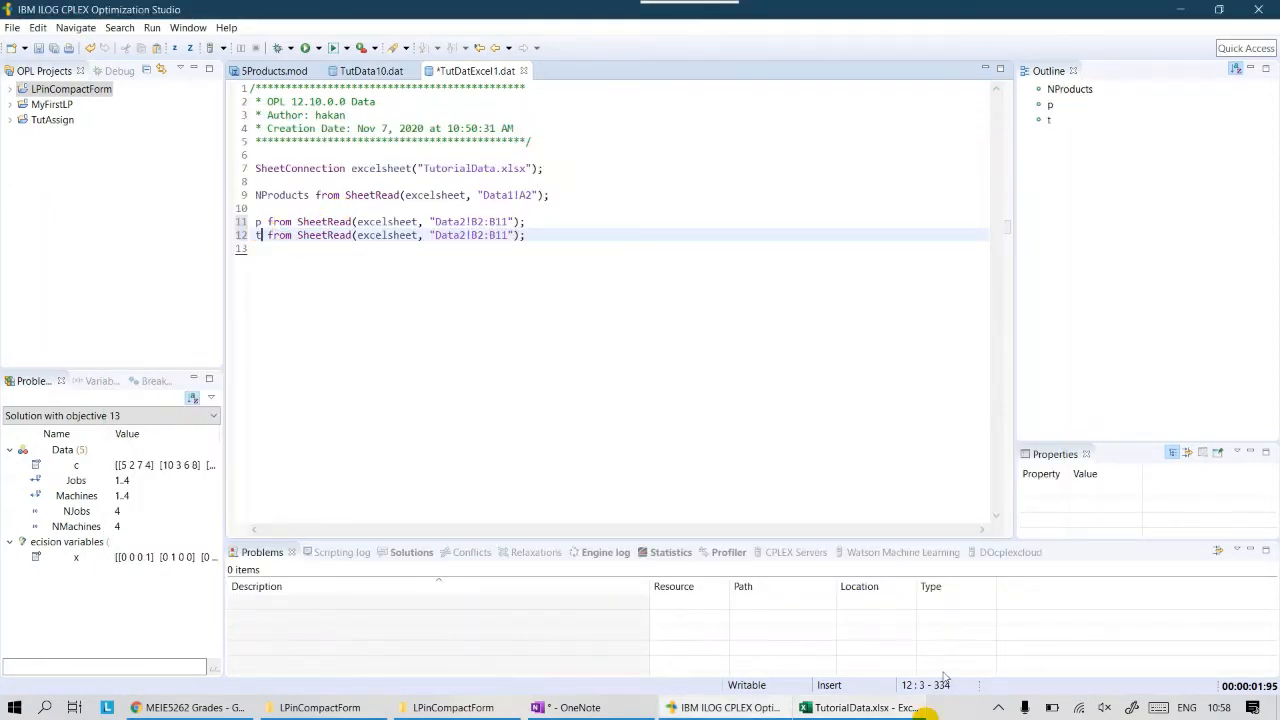
- Identify the range of the Time values on sheet Data2 in Excel, and set the t statement's reference to "Data2!C2:C11" in CPLEX
click(862, 707)
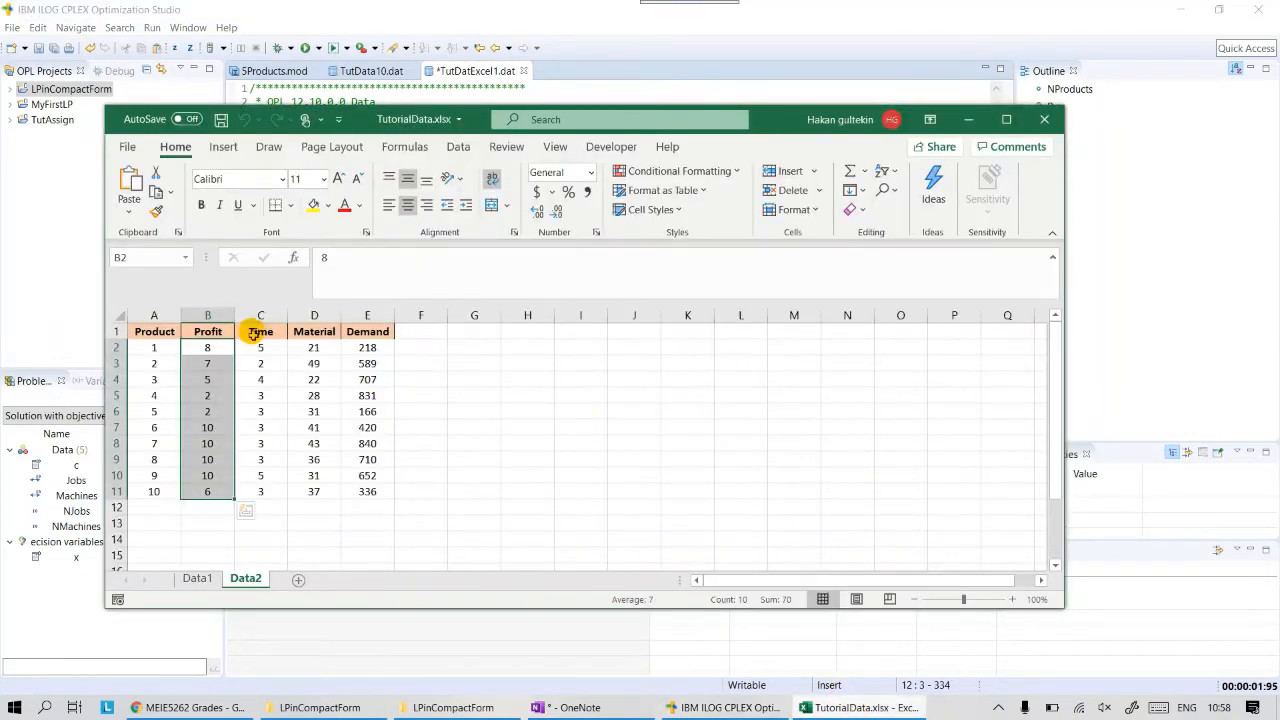
drag(263, 346, 257, 497)
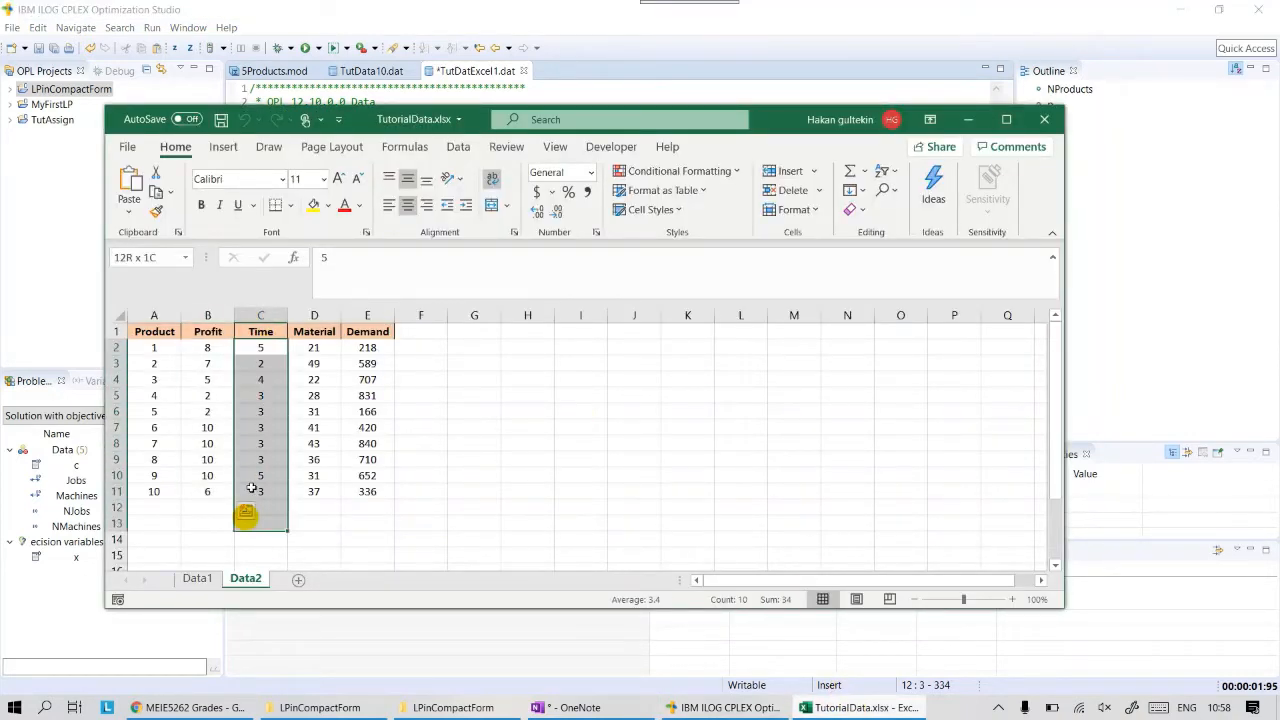
click(472, 78)
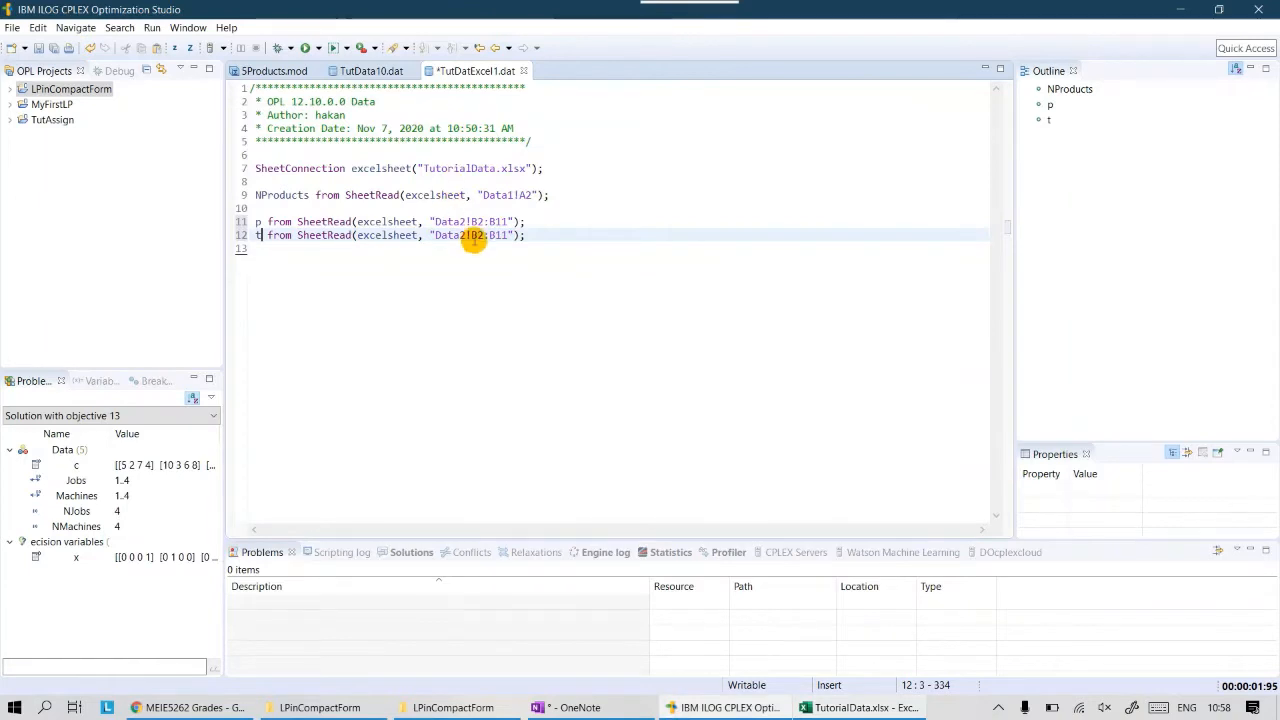
click(476, 236)
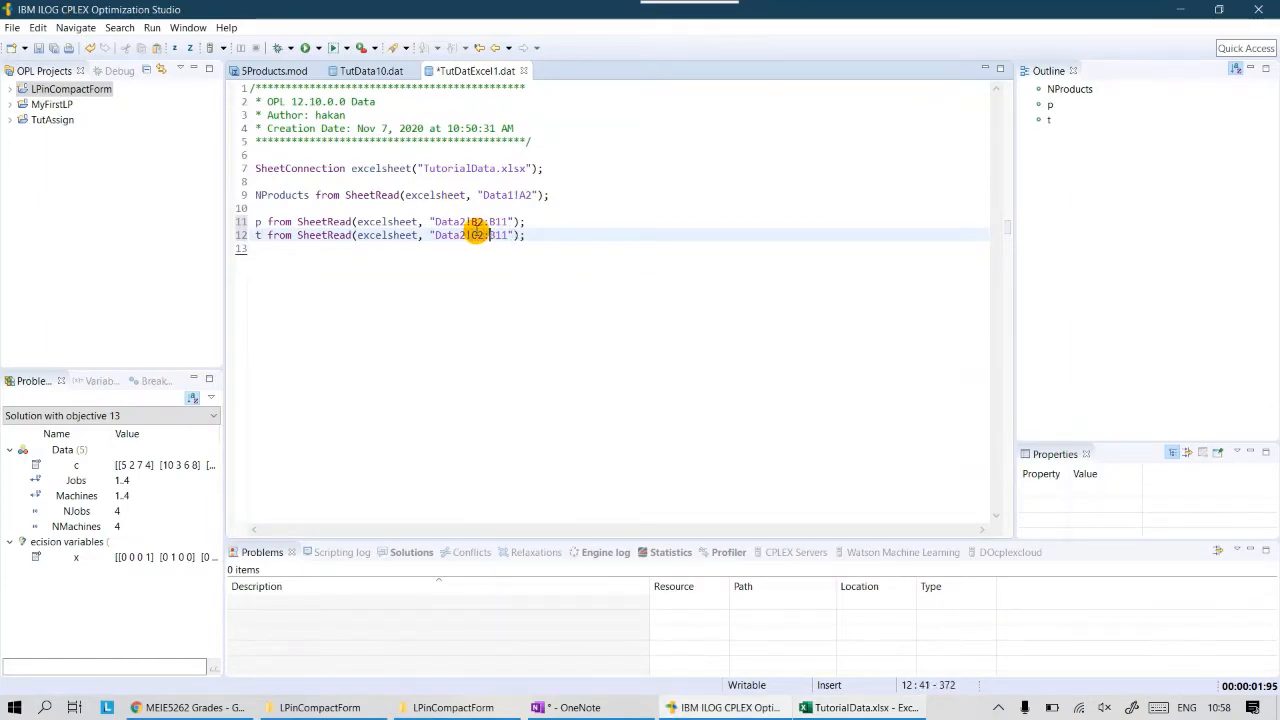
key(BackSpace)
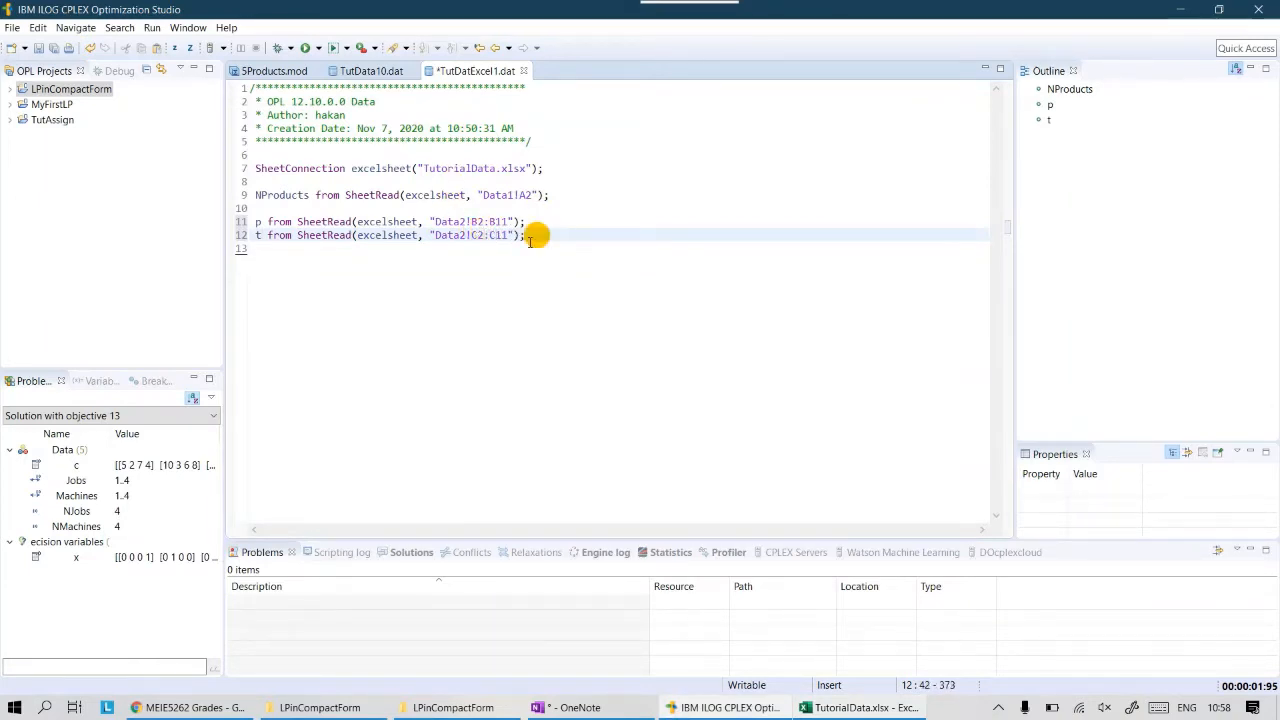
- Duplicate the t statement onto line 13 and change the copy's parameter name to m
drag(532, 239, 257, 236)
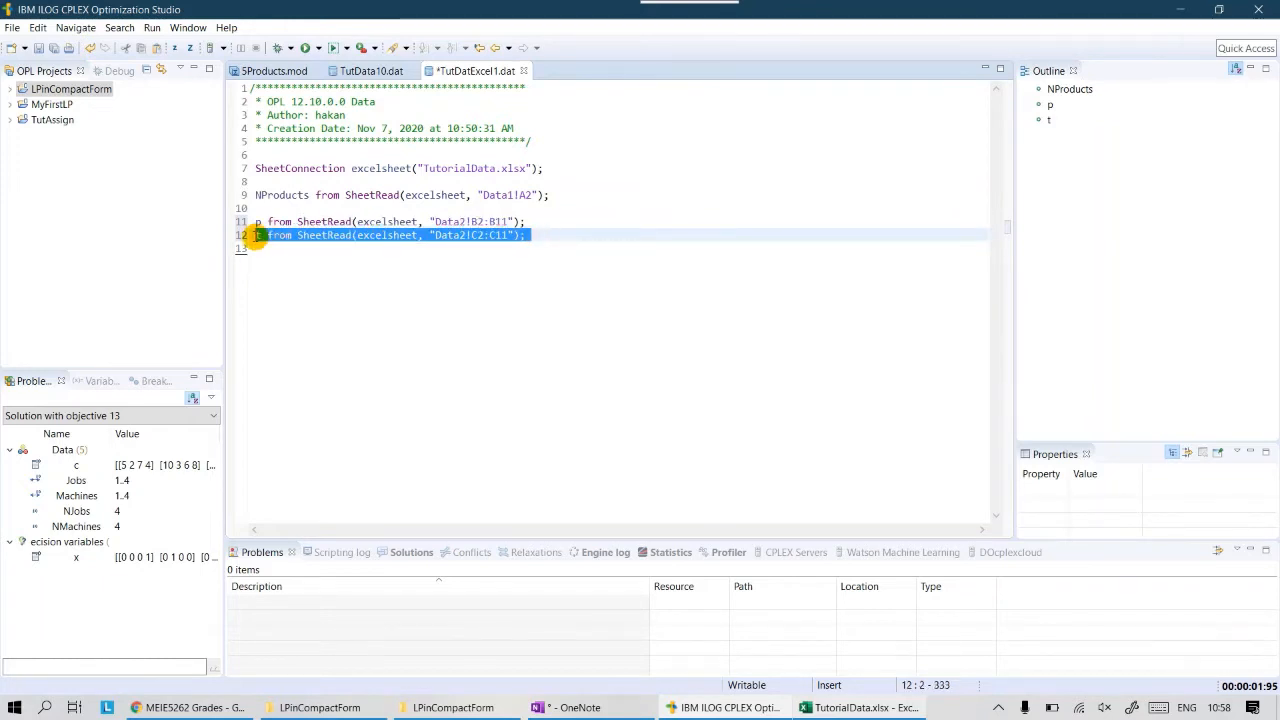
click(271, 262)
text(t from SheetRead(excelsheet, "Data2!C2:C11");)
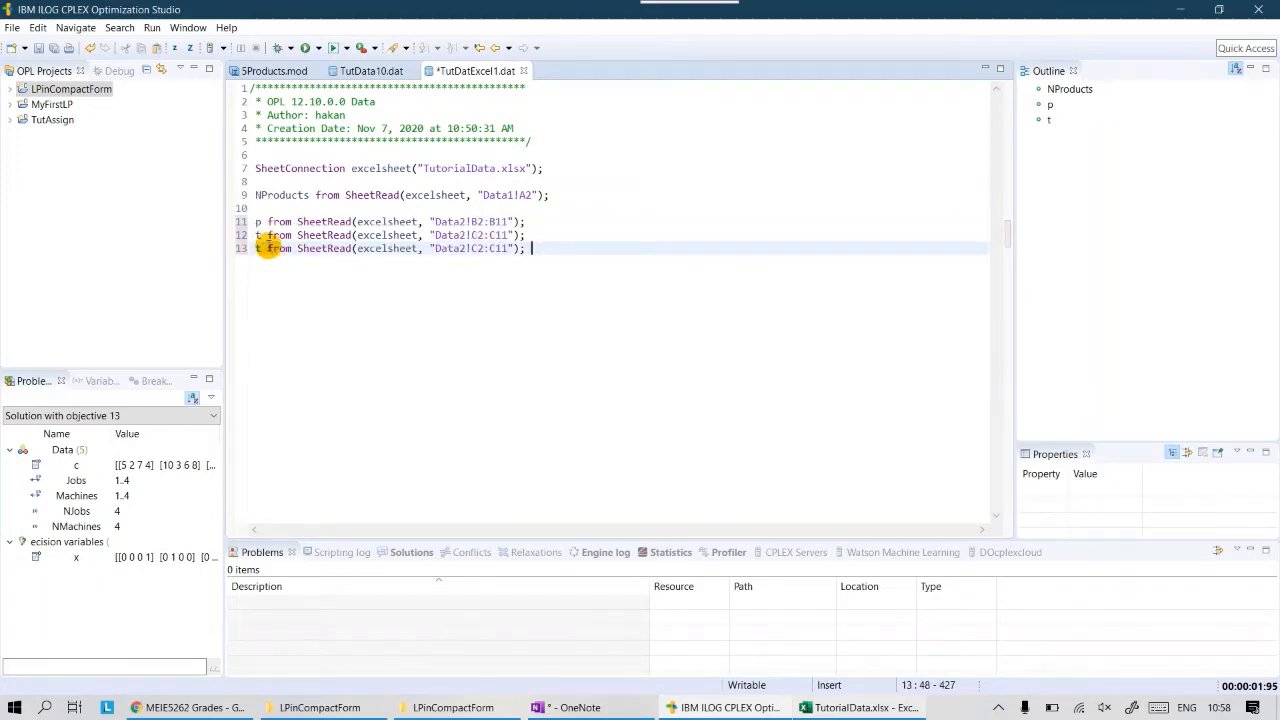
key(BackSpace)
text(m)
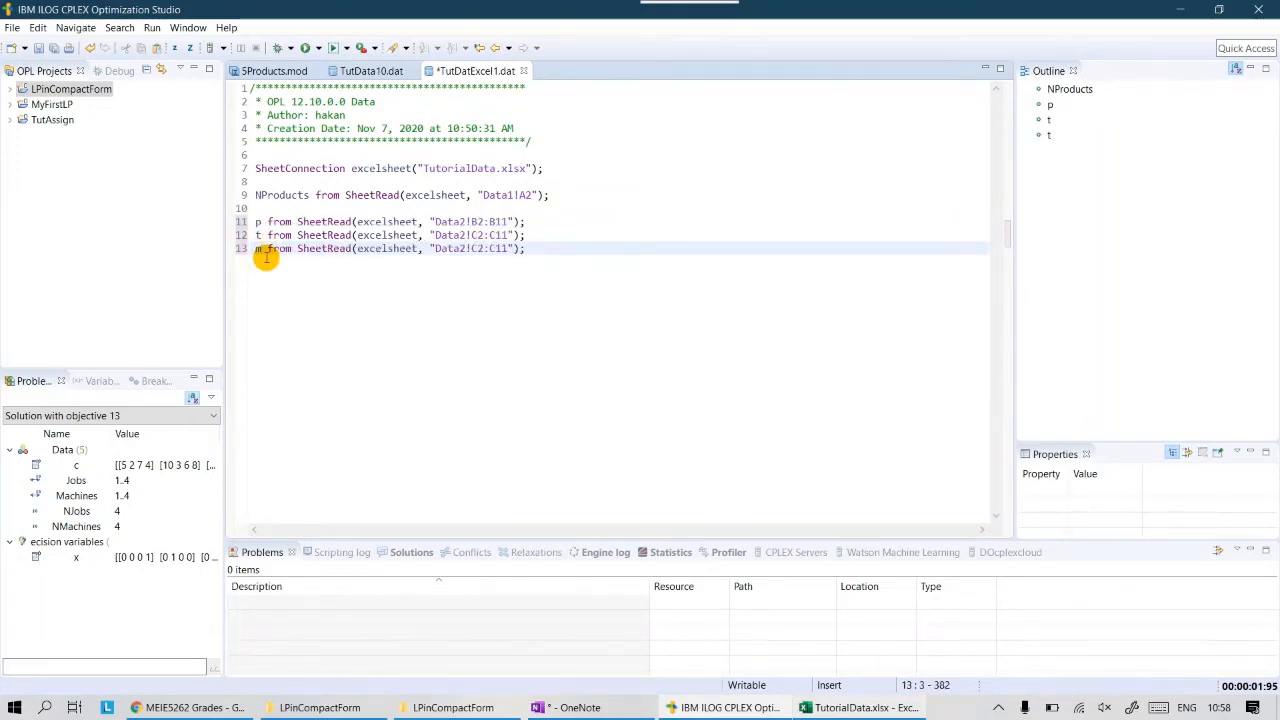
- Identify the range of the Material values on sheet Data2 in Excel, and set the m statement's reference to "Data2!D2:D11" in CPLEX
click(820, 708)
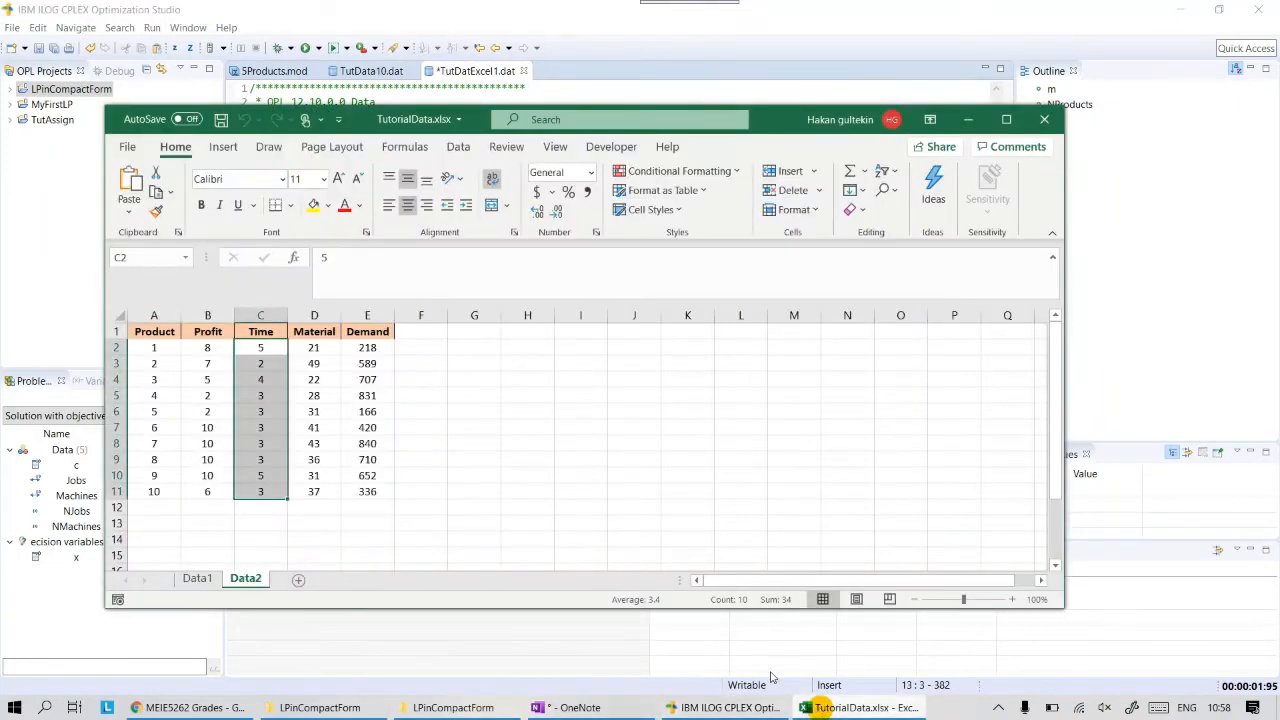
drag(316, 346, 300, 490)
click(728, 708)
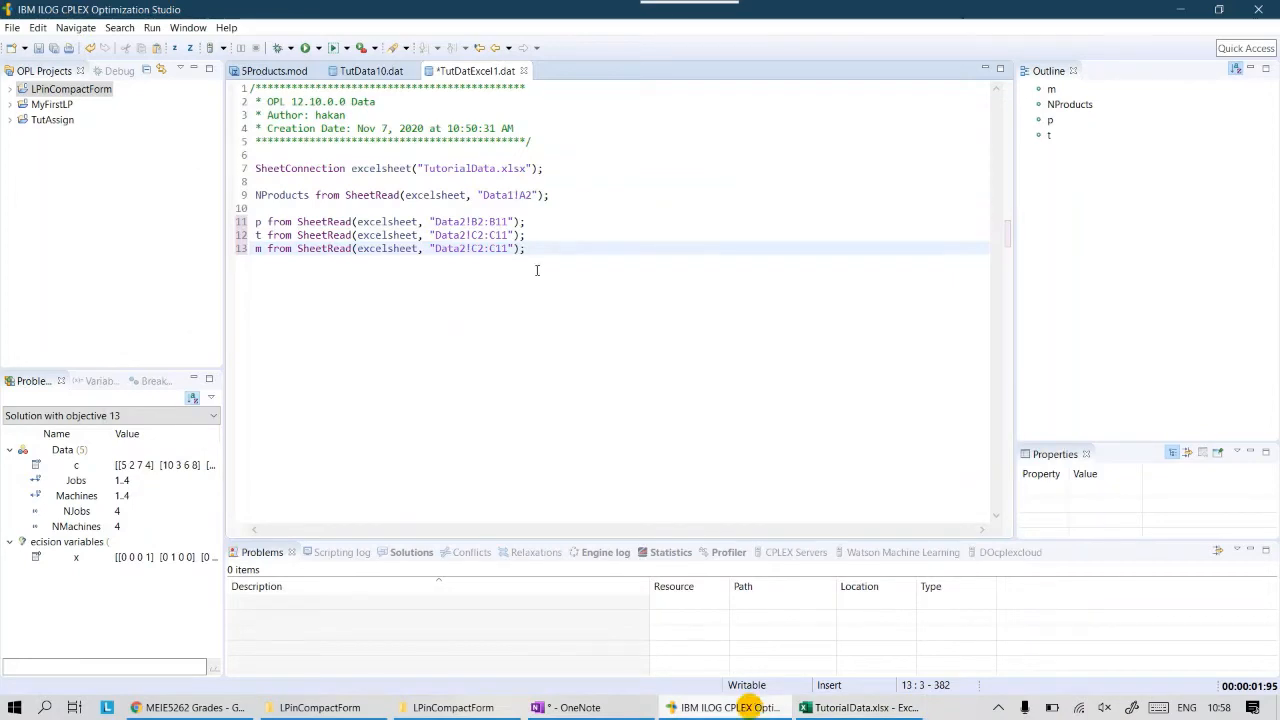
click(502, 334)
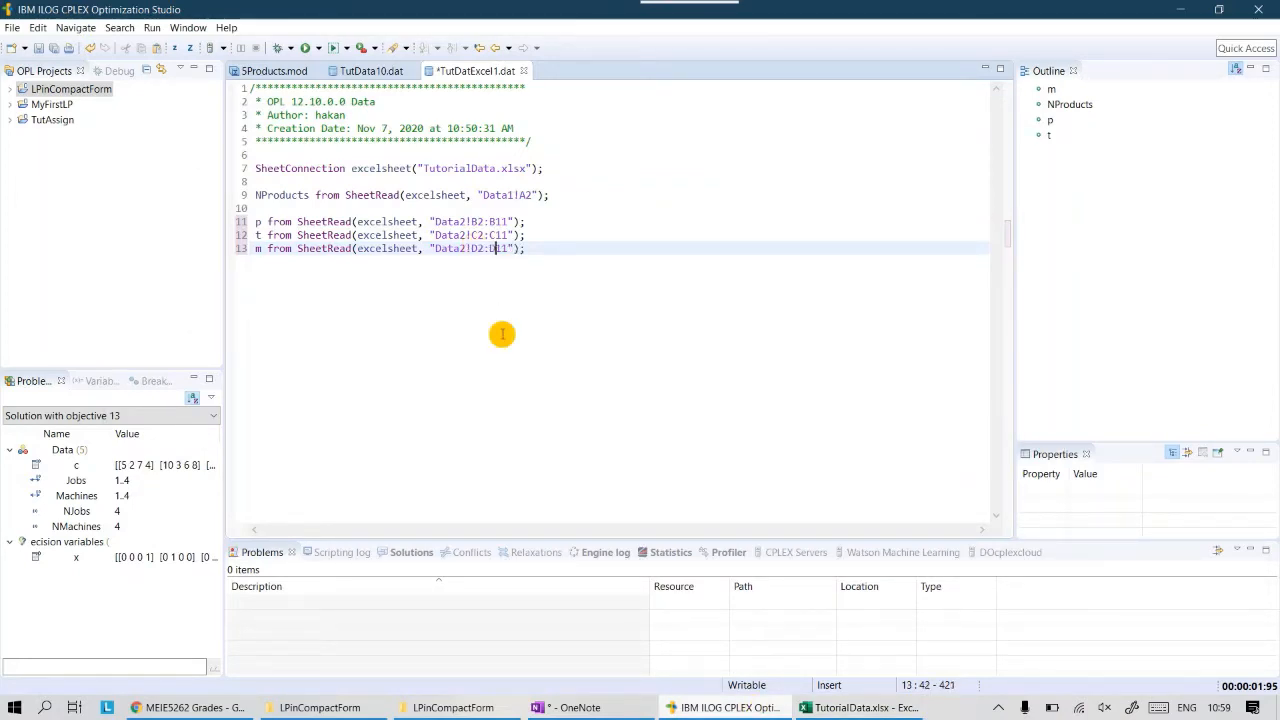
- Duplicate the t statement onto line 14 and change the copy's parameter name to D
click(540, 249)
key(Return)
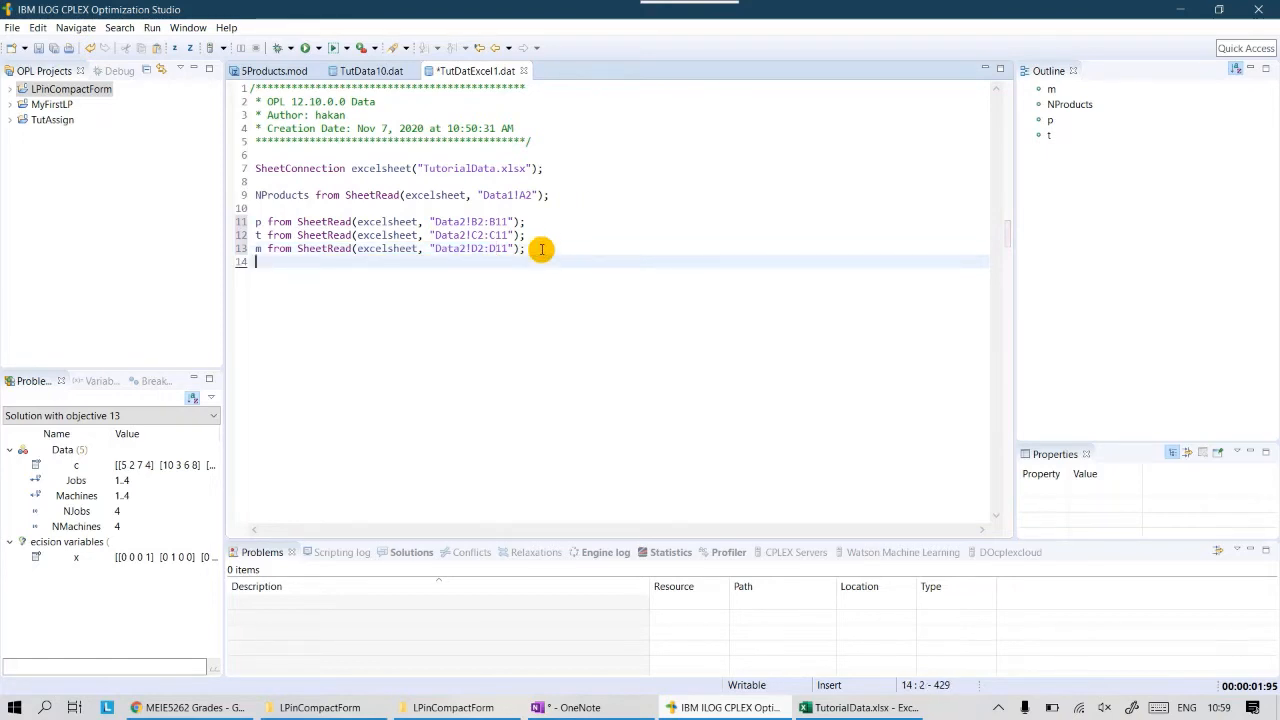
text(t from SheetRead(excelsheet, "Data2!C2:C11");)
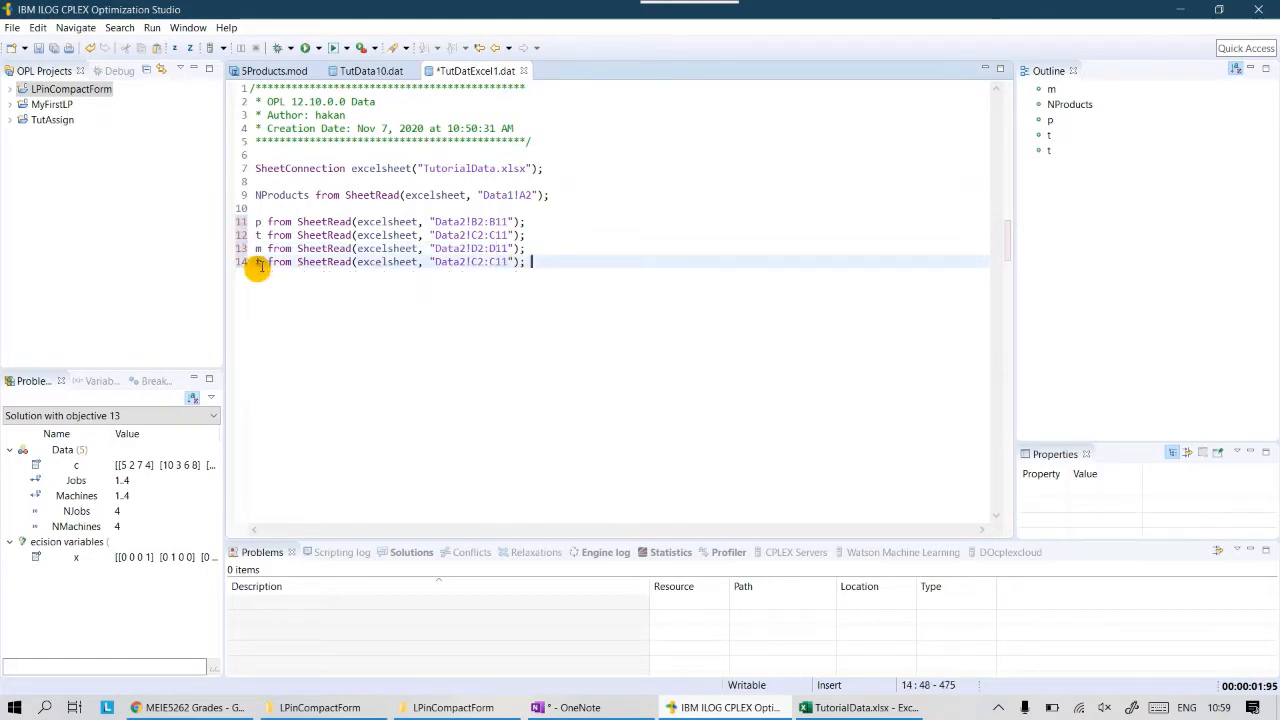
key(BackSpace)
text(D)
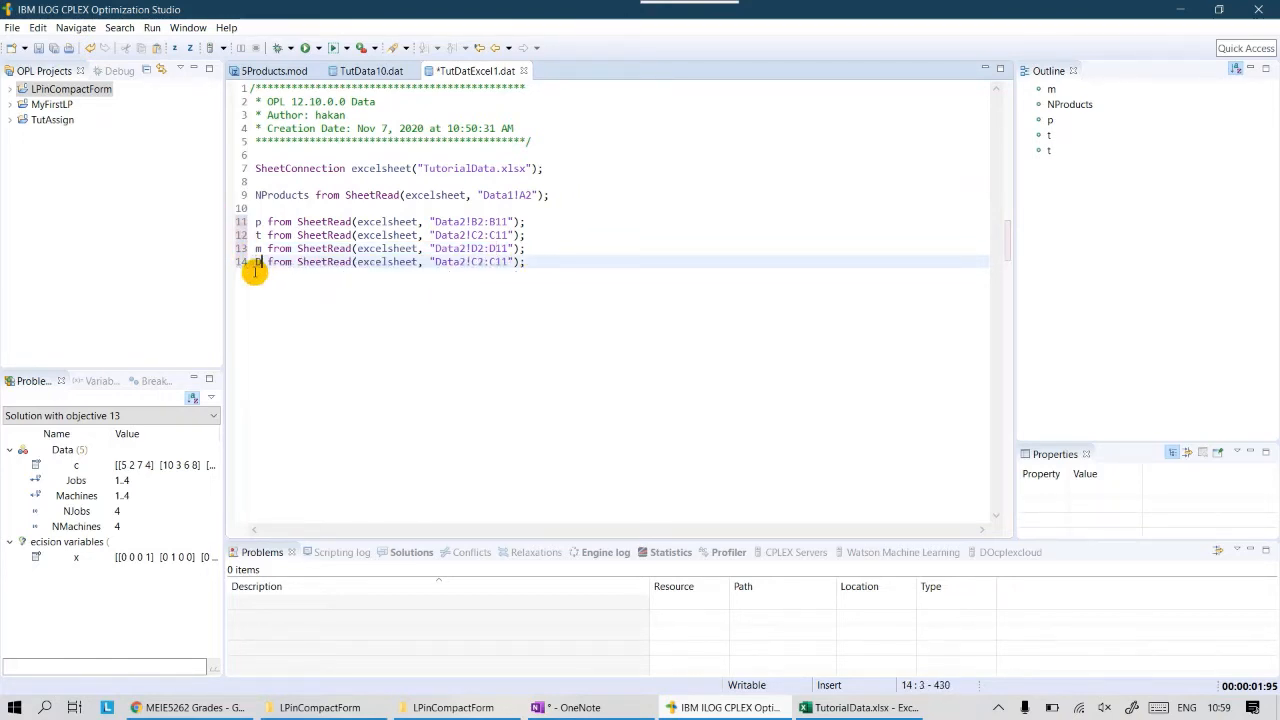
- Identify the range of the Demand values on sheet Data2 in Excel, and set the D statement's reference to "Data2!E2:E11" in CPLEX
click(836, 711)
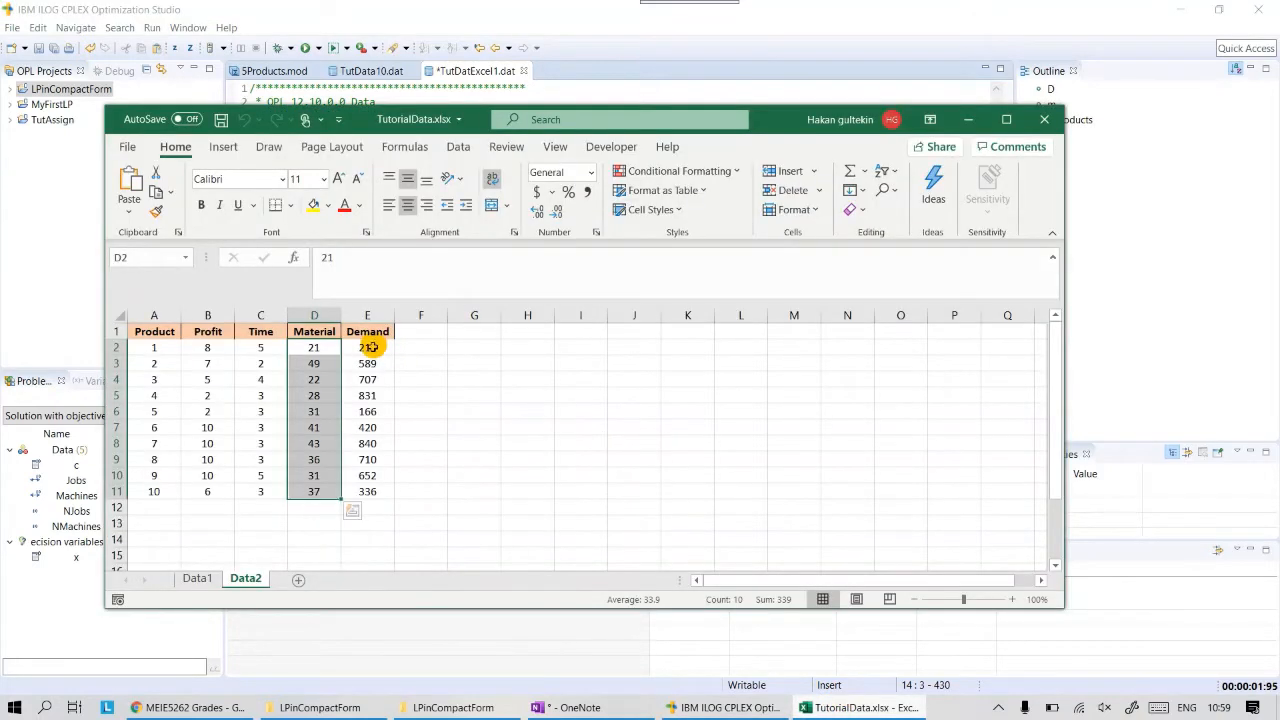
drag(370, 347, 363, 491)
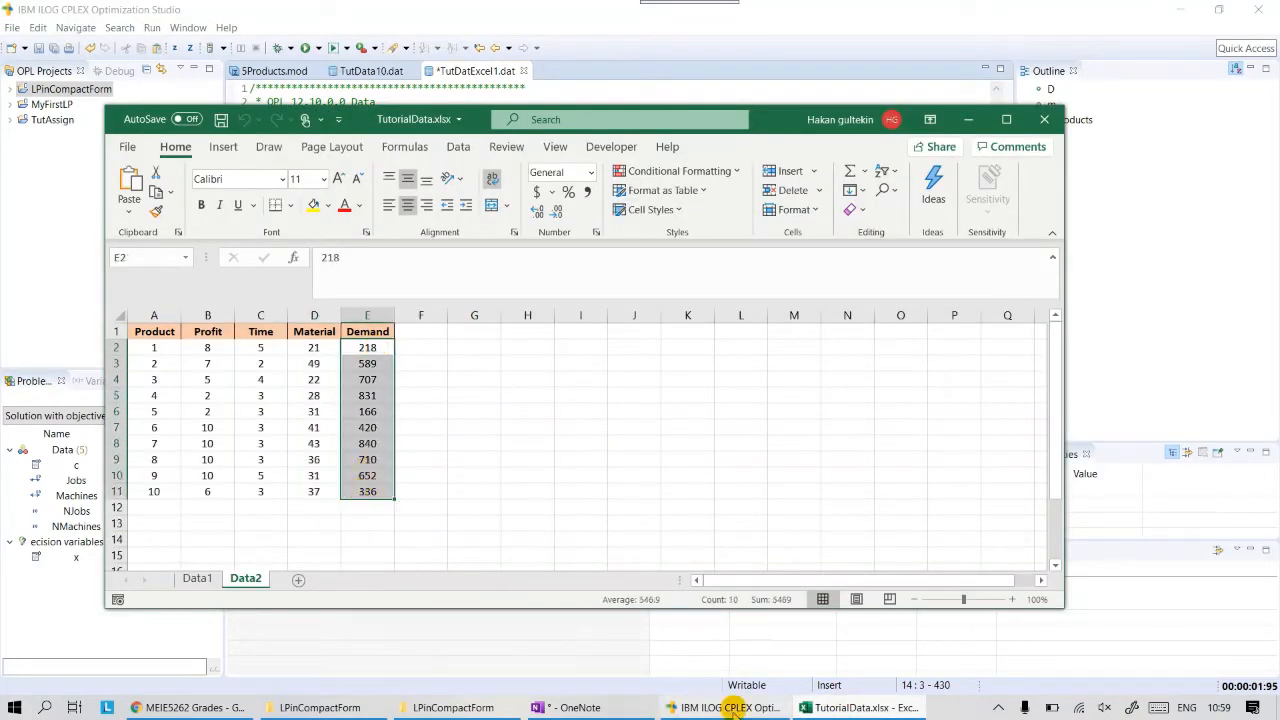
click(733, 707)
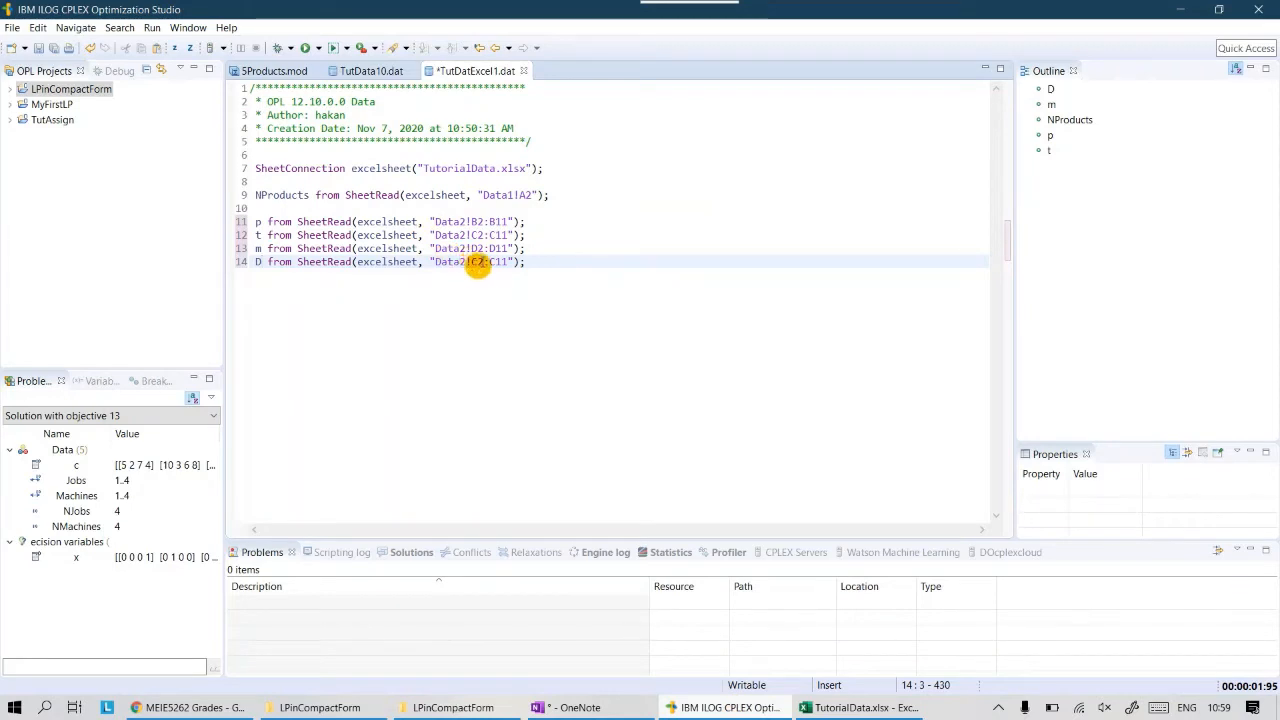
double_click(475, 262)
text(E)
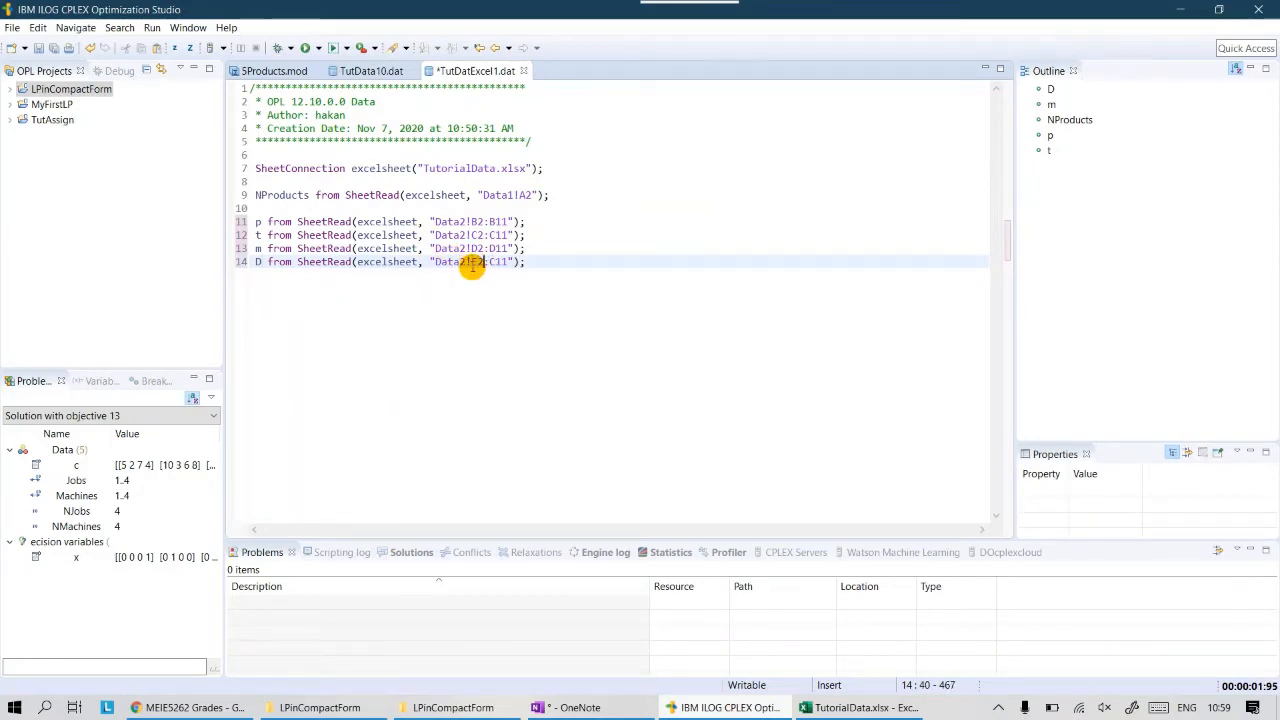
key(BackSpace)
click(548, 263)
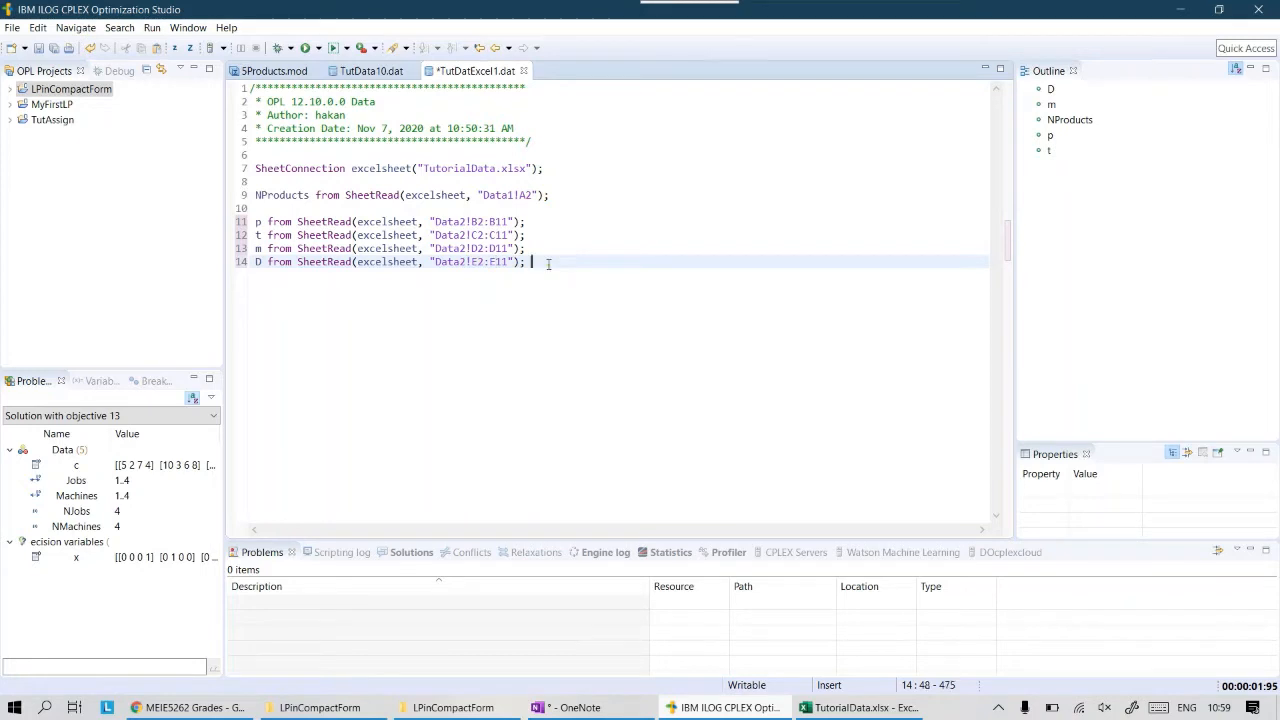
- Copy the AvailTime=200 and AvailMat=5000 lines from TutData10.dat into TutDatExcel1.dat, below the D statement after one blank line
click(370, 71)
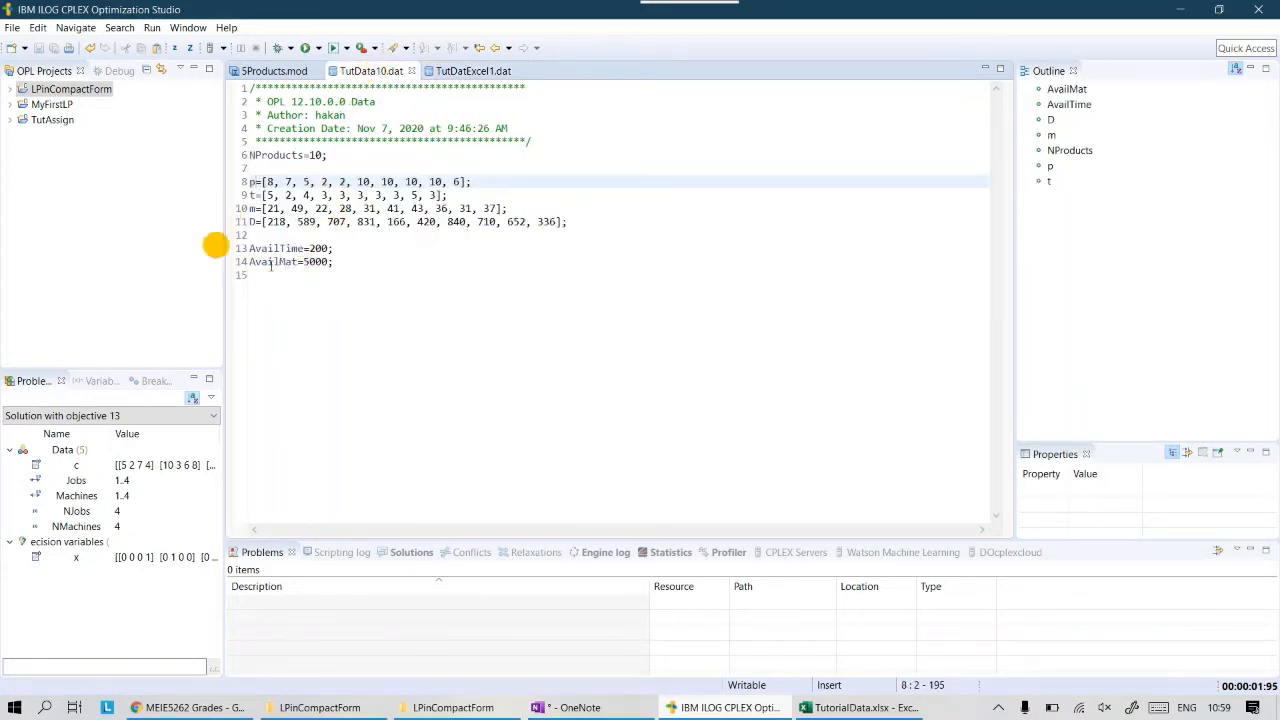
drag(291, 262, 252, 248)
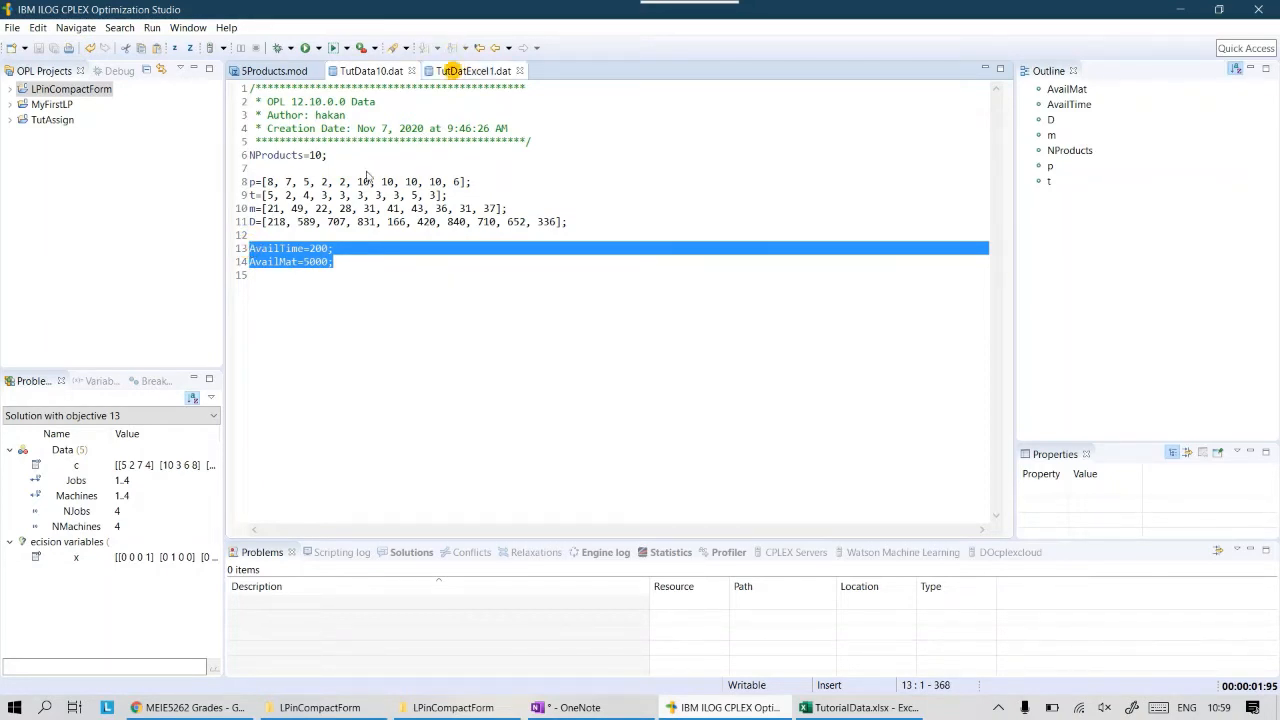
click(452, 71)
key(Return)
key(Return)
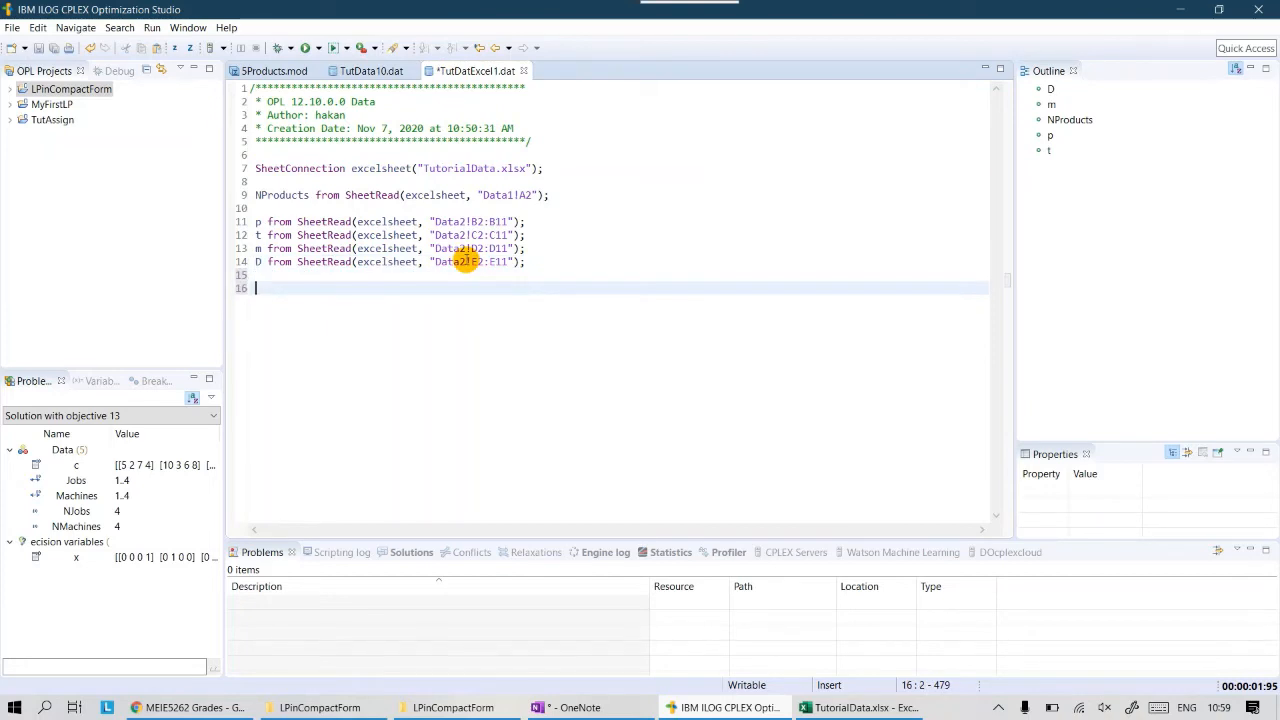
text(AvailTime=200; AvailMat=5000;)
- Remove the leading space before AvailTime on line 16 and save TutDatExcel1.dat
key(Up)
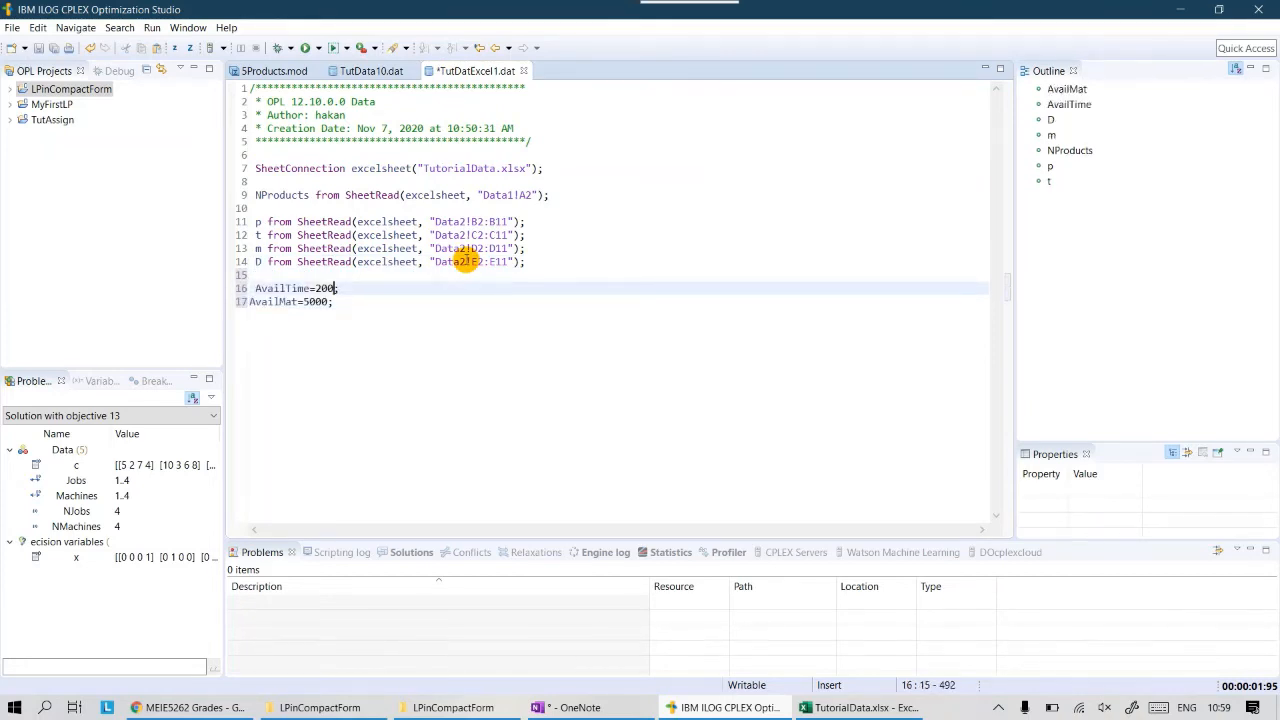
key(Home)
key(BackSpace)
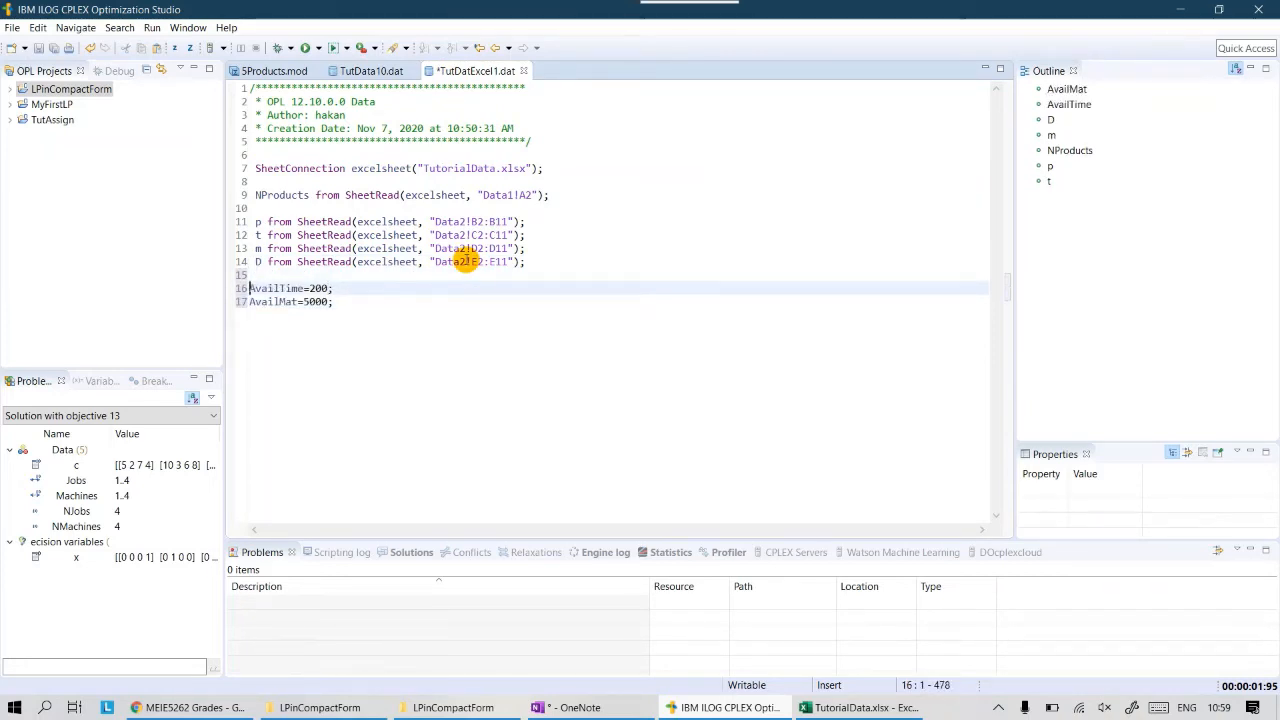
drag(340, 301, 250, 168)
click(497, 363)
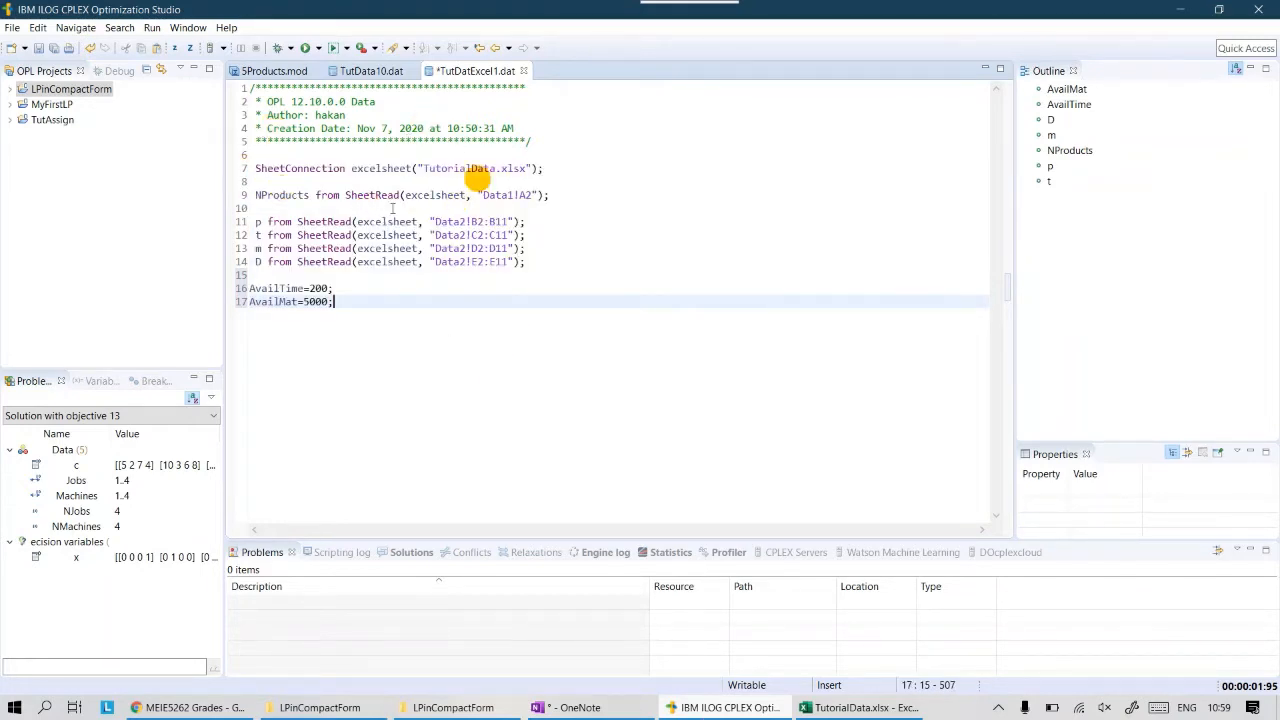
key(ctrl+s)
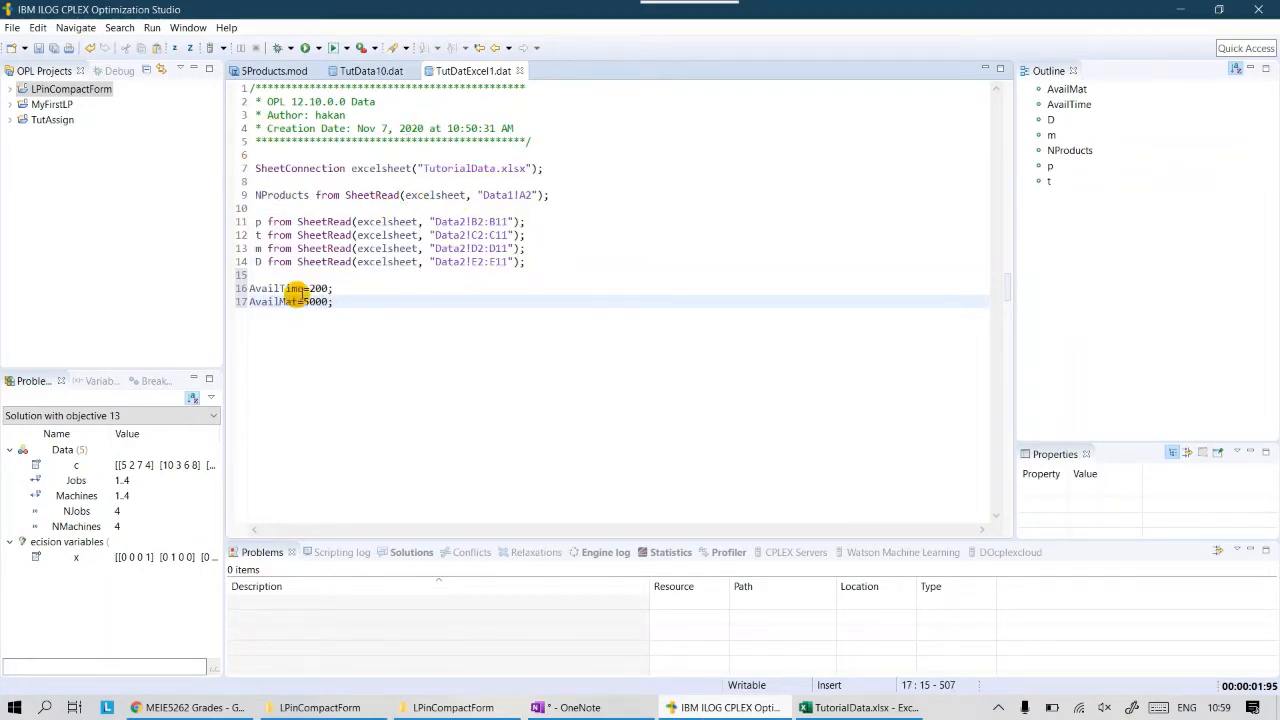
drag(333, 301, 249, 288)
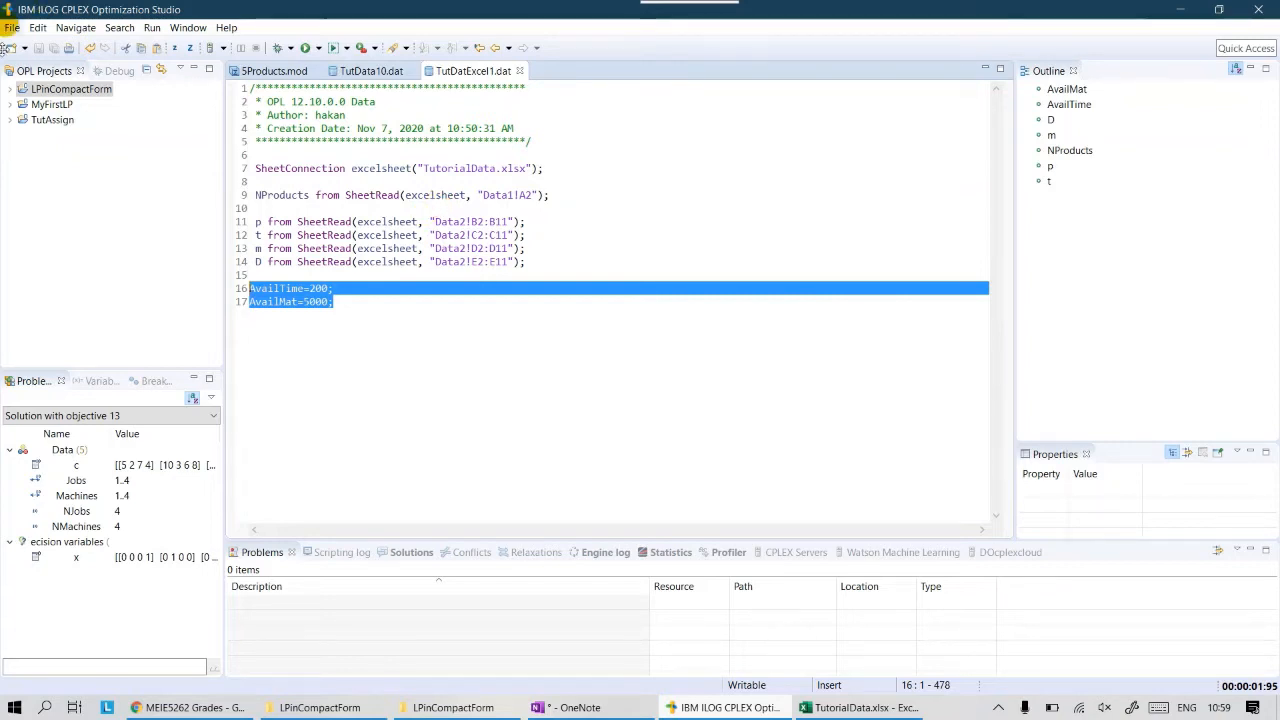
- Create a new default run configuration named ConfigurationReadExcel1 in the LPinCompactForm project
click(10, 88)
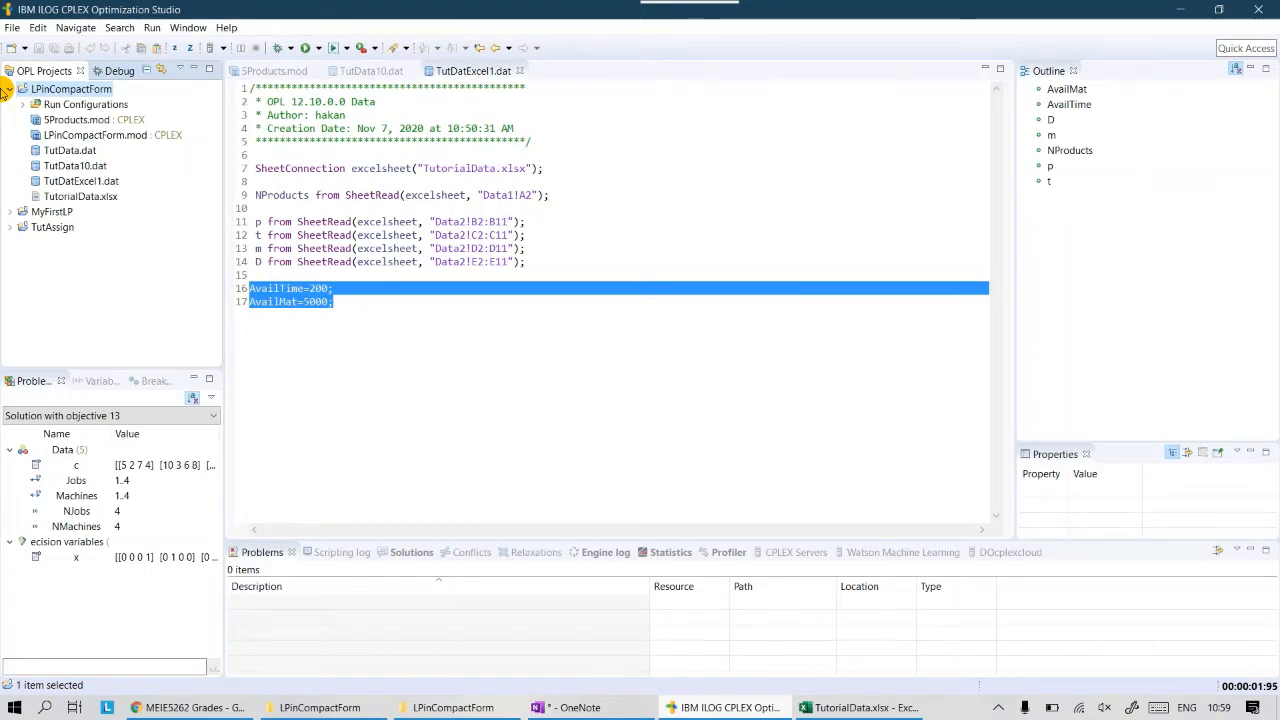
click(22, 104)
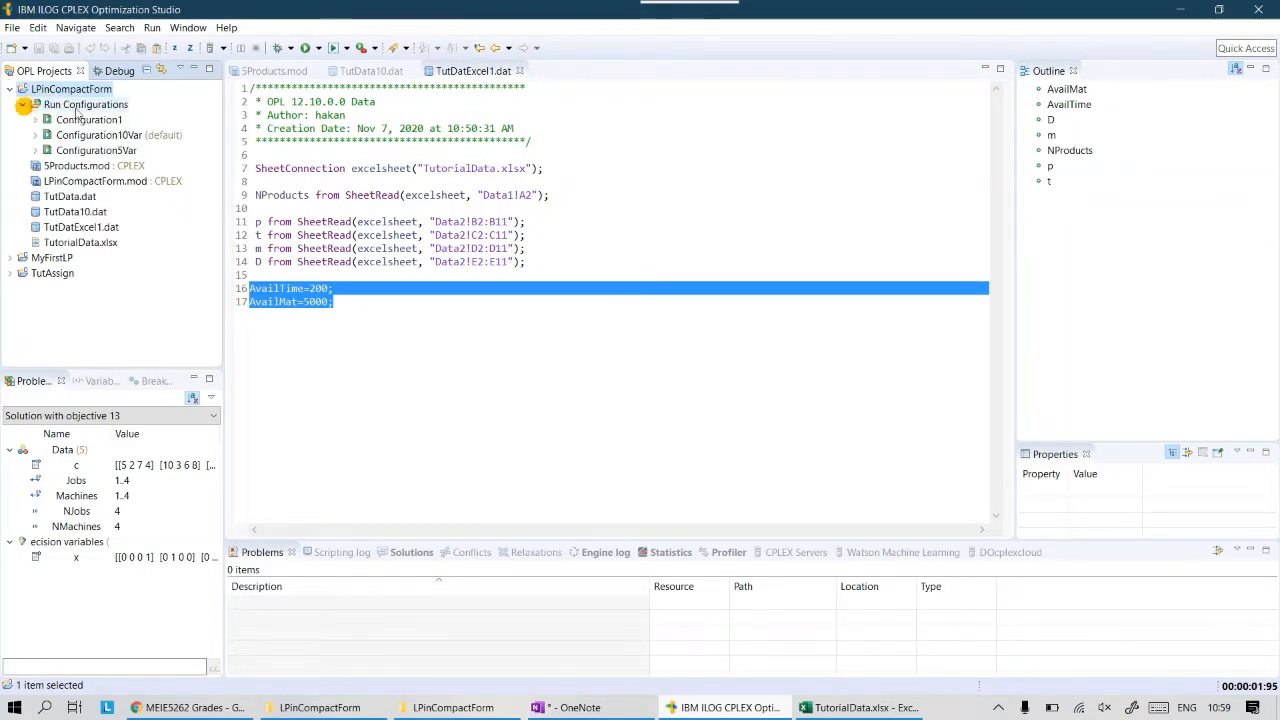
right_click(87, 107)
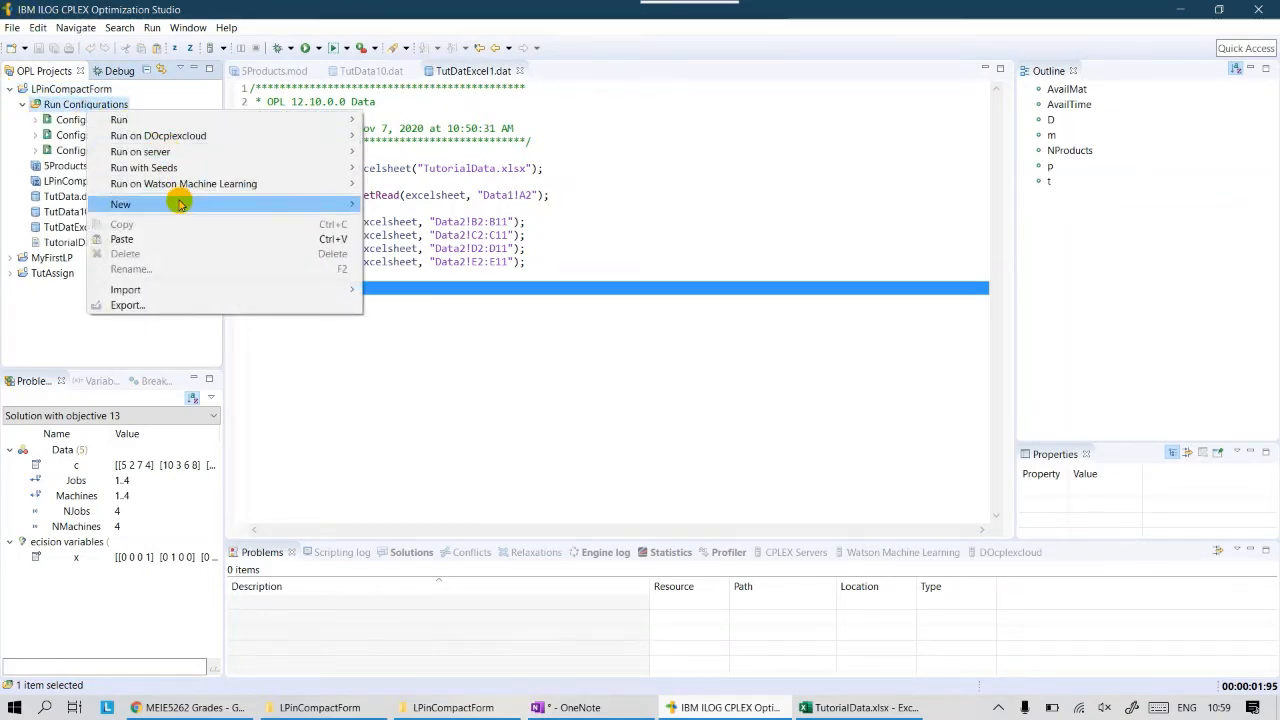
mouse_move(180, 204)
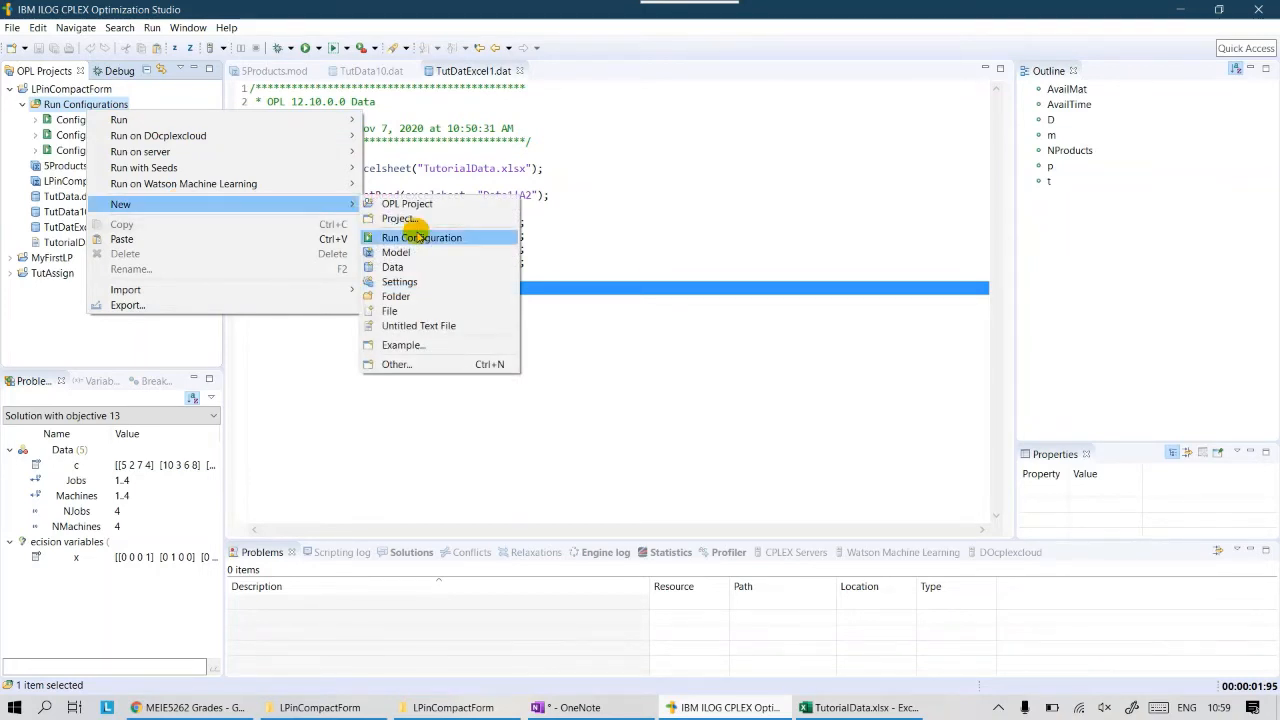
click(420, 237)
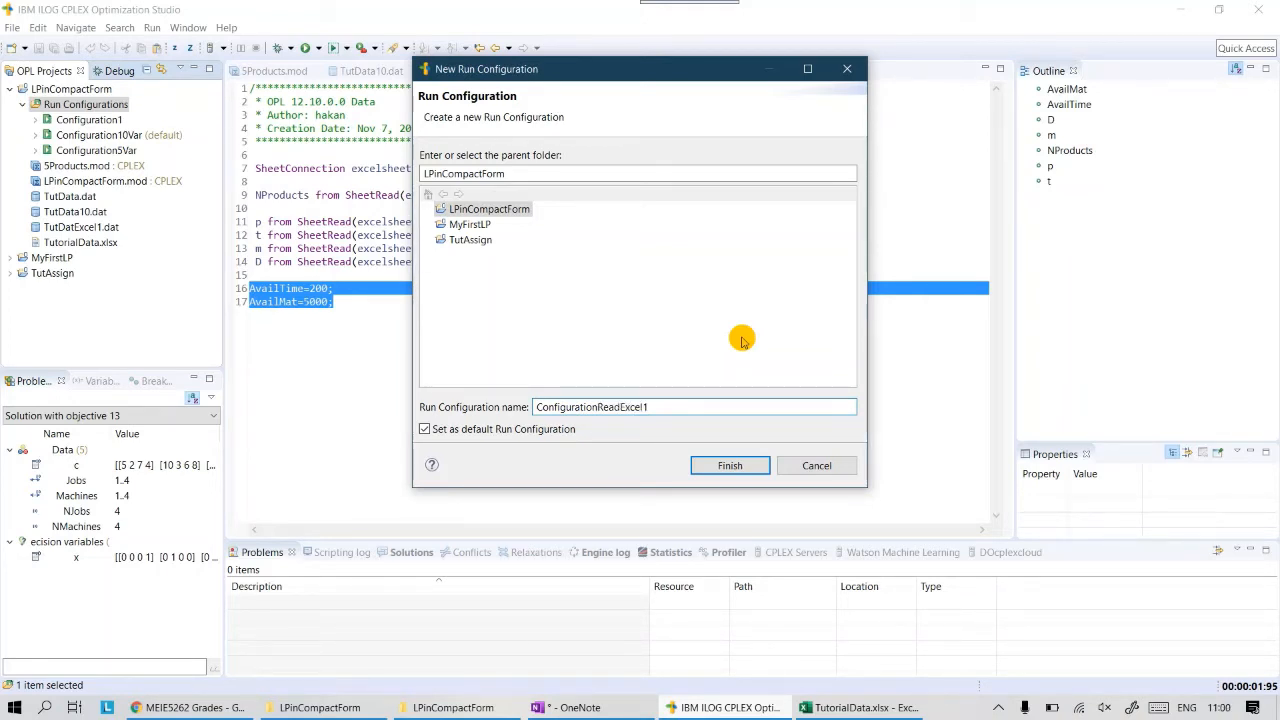
click(731, 467)
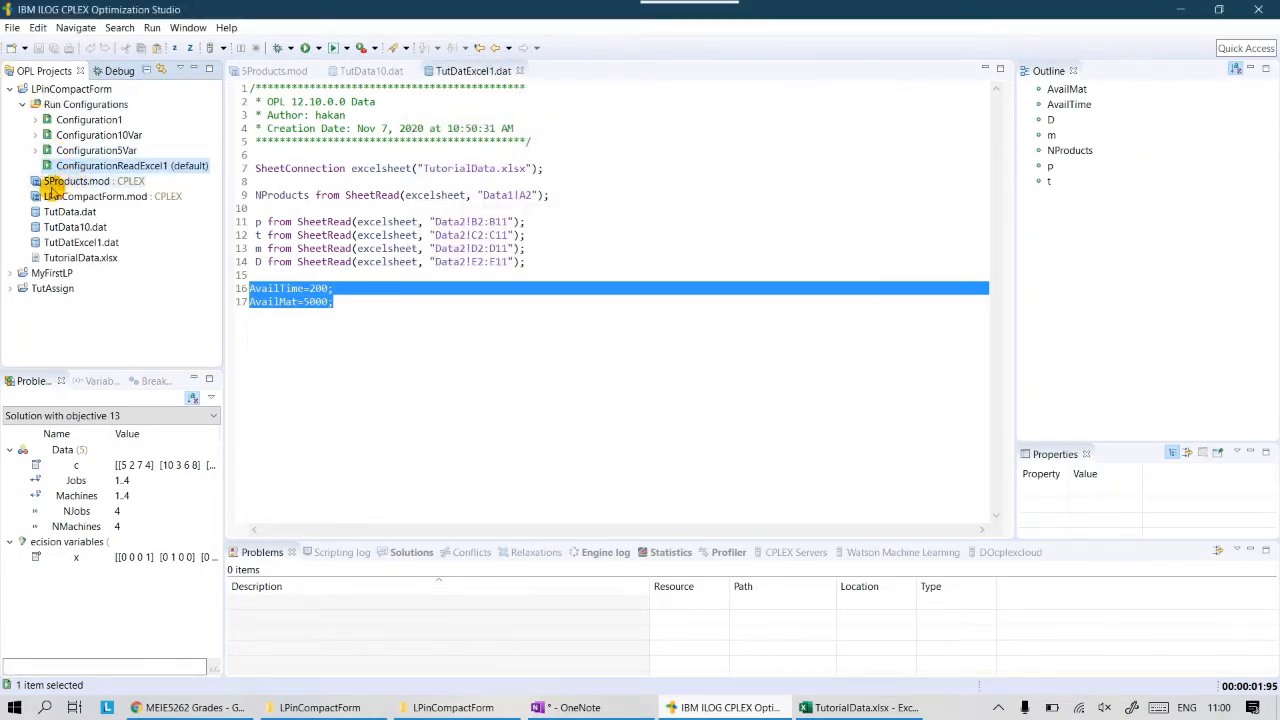
- Add the model file 5Products.mod to the run configuration ConfigurationReadExcel1
click(255, 71)
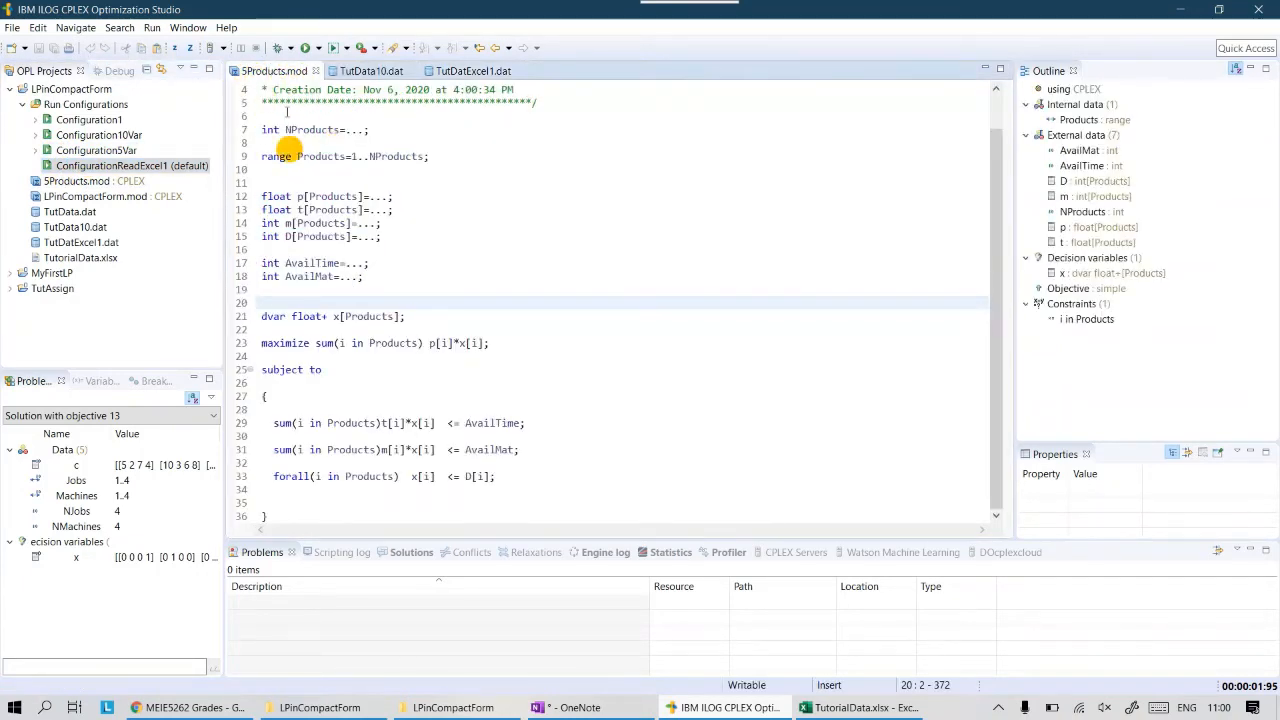
drag(60, 181, 70, 166)
click(728, 376)
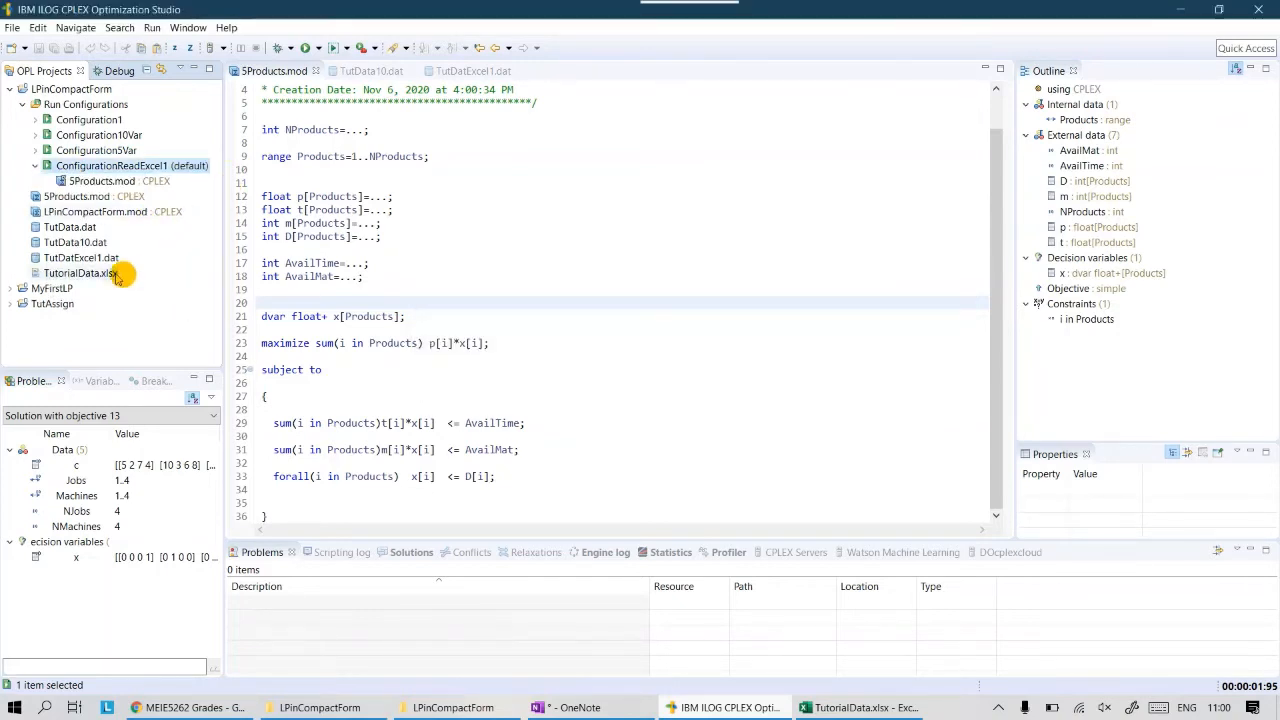
- Add the data file TutDatExcel1.dat to the run configuration ConfigurationReadExcel1
click(70, 257)
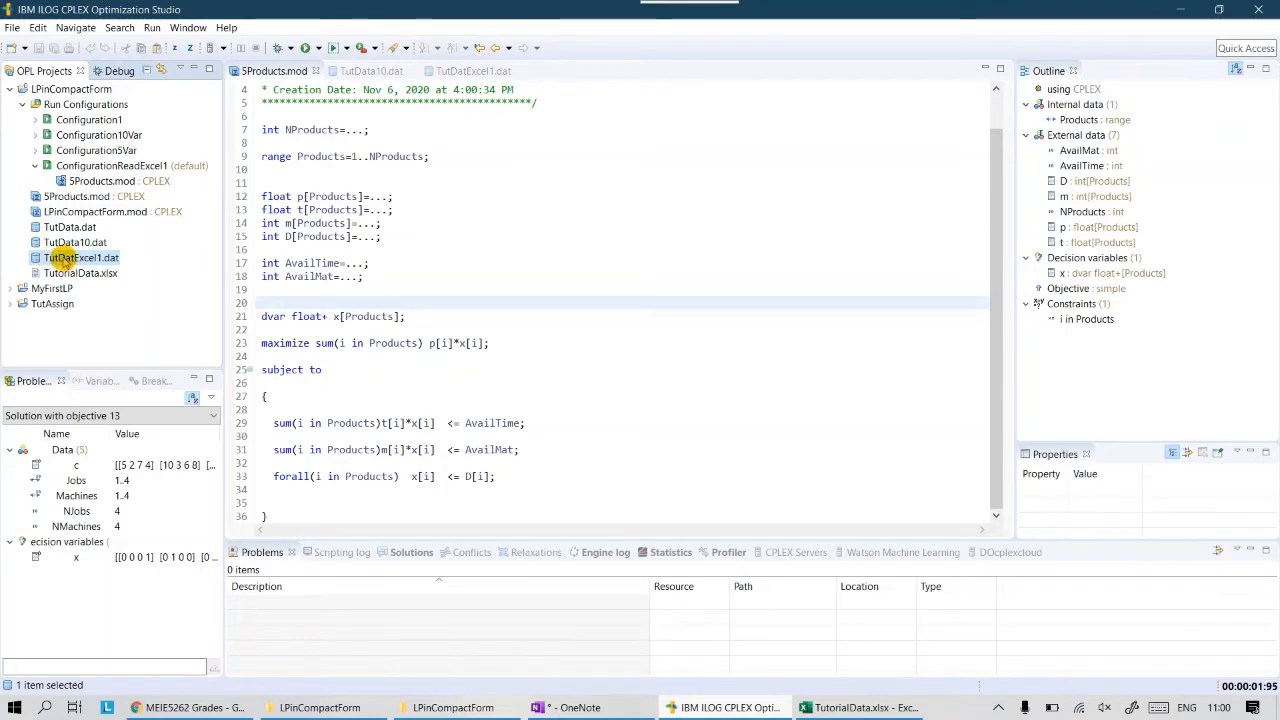
drag(62, 258, 105, 170)
click(733, 373)
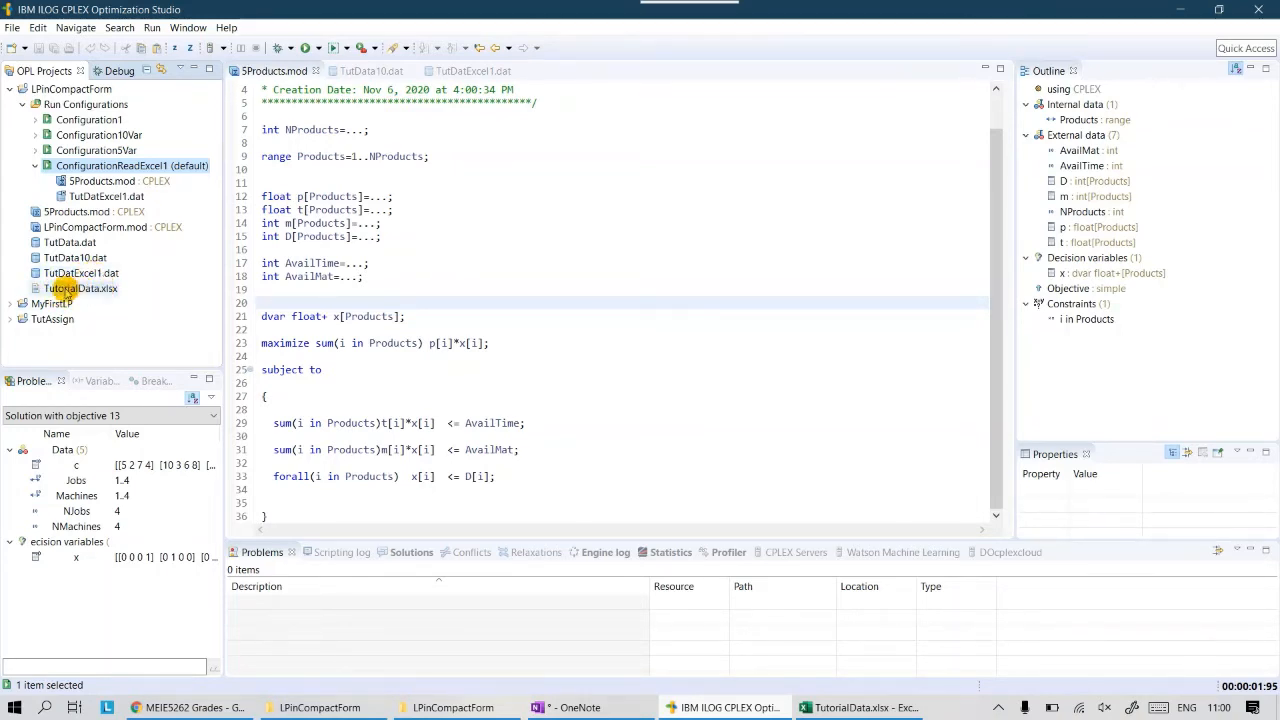
- Open TutorialData.xlsx from the LPinCompactForm project, examine the product data on sheet Data2, and close the workbook
click(80, 289)
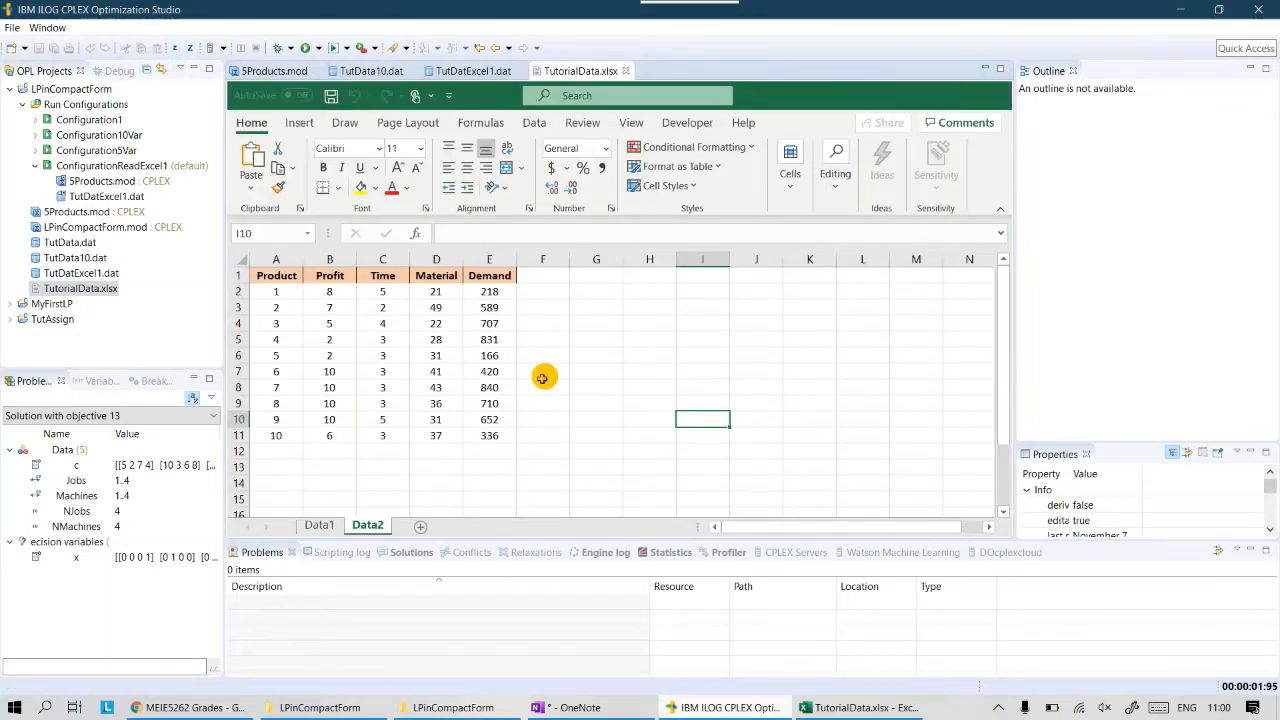
drag(543, 356, 569, 358)
click(732, 387)
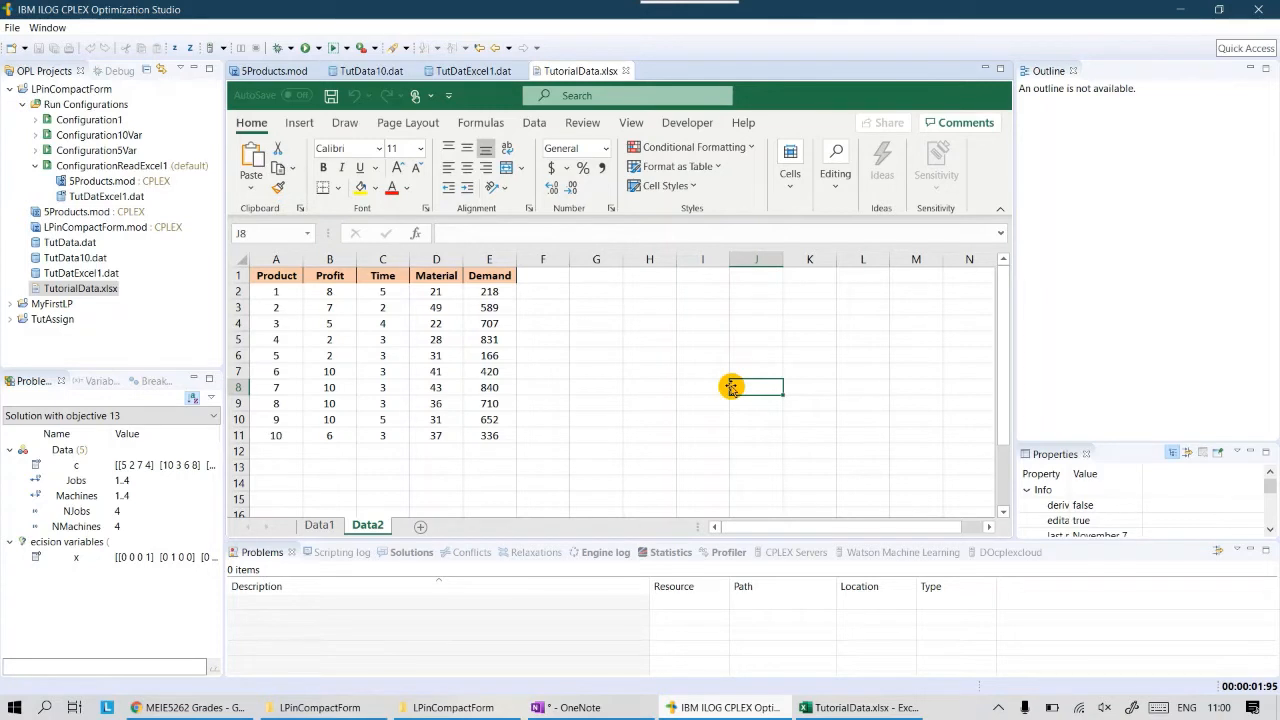
click(485, 449)
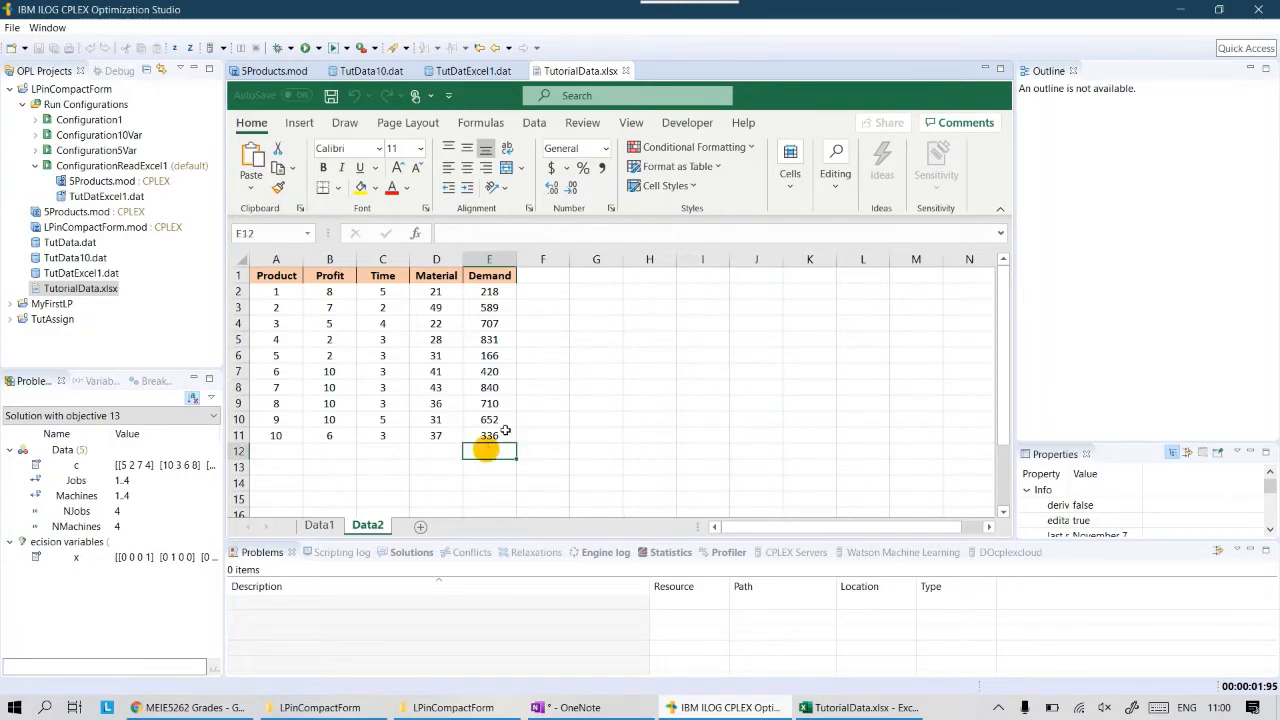
click(616, 390)
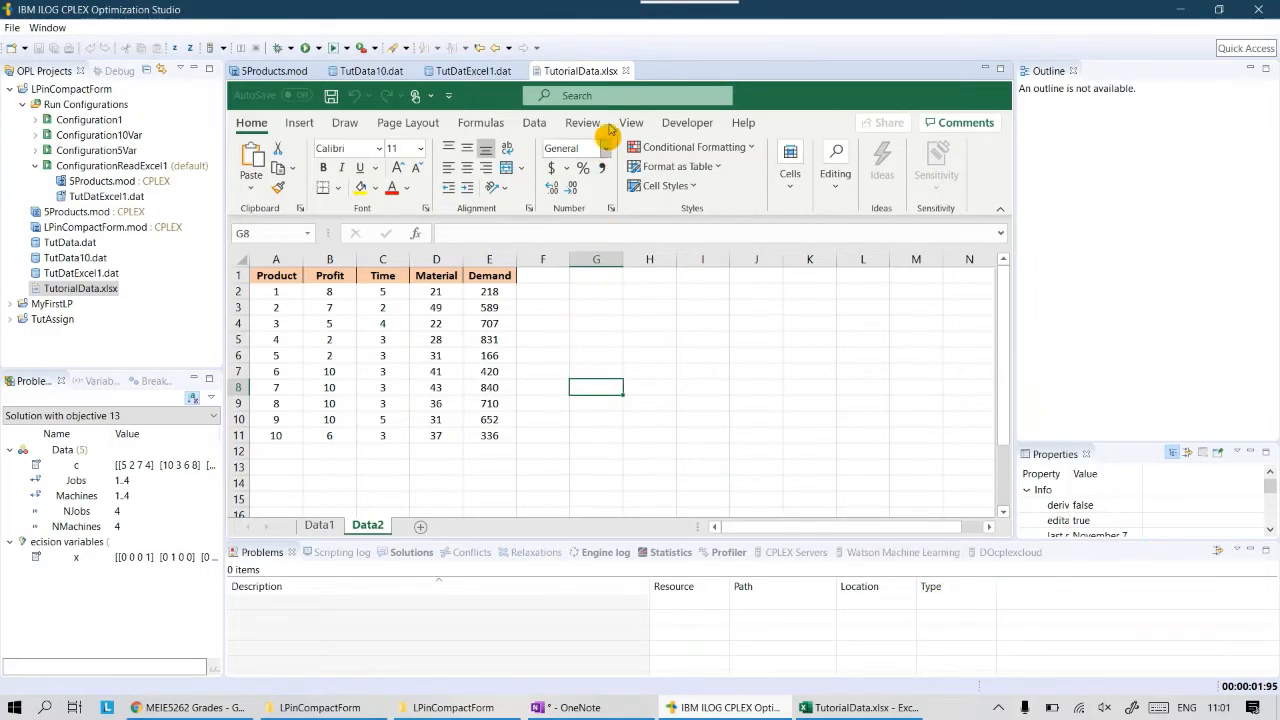
click(625, 71)
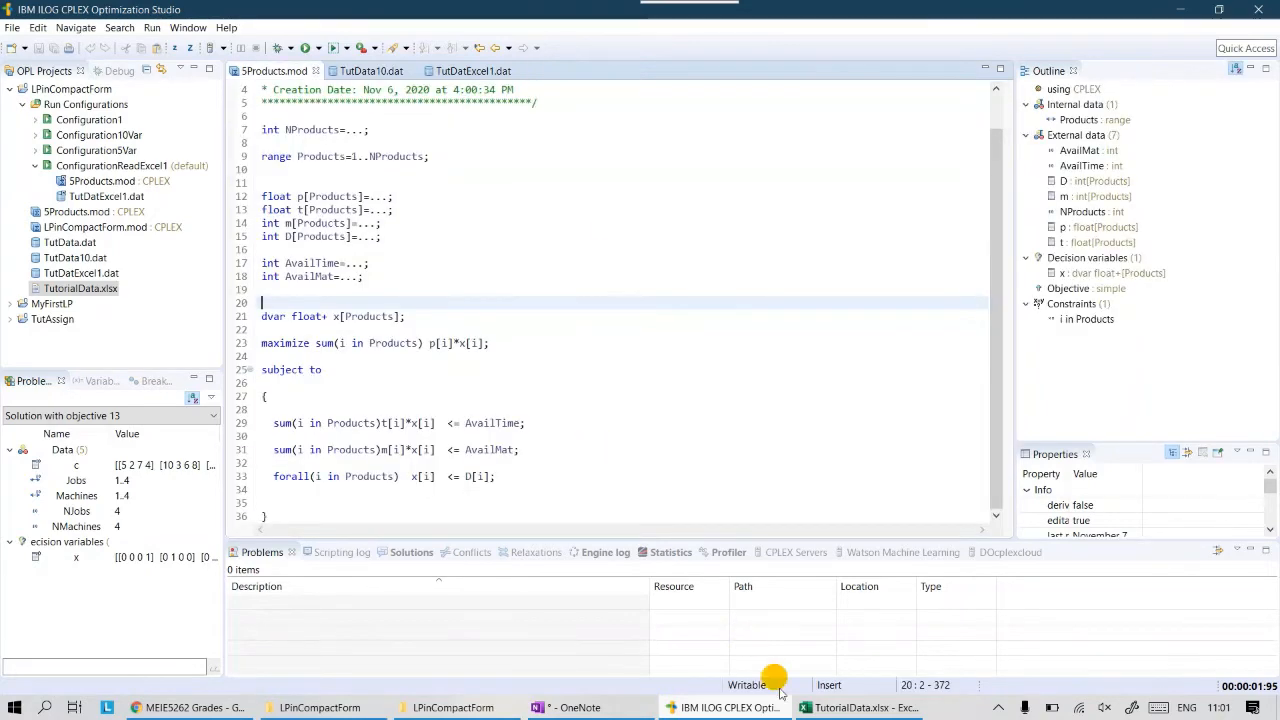
- Run ConfigurationReadExcel1 to solve 5Products.mod with the data read from TutorialData.xlsx
click(845, 707)
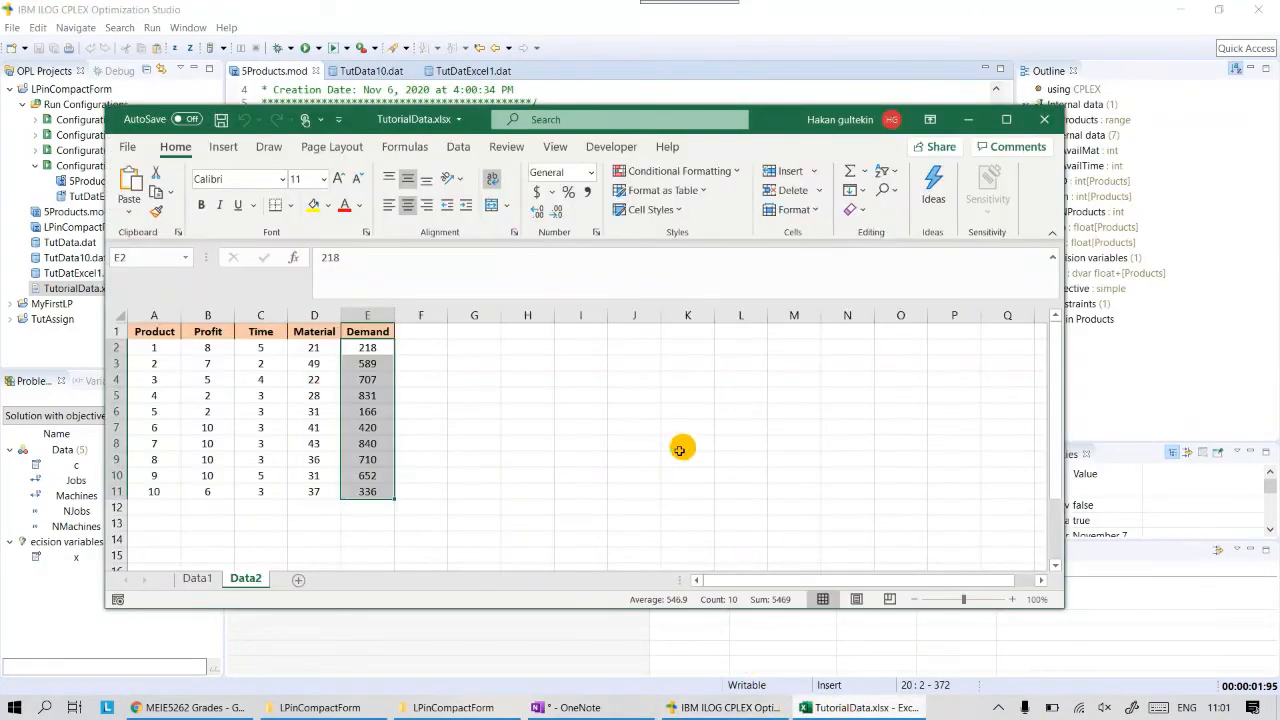
click(462, 413)
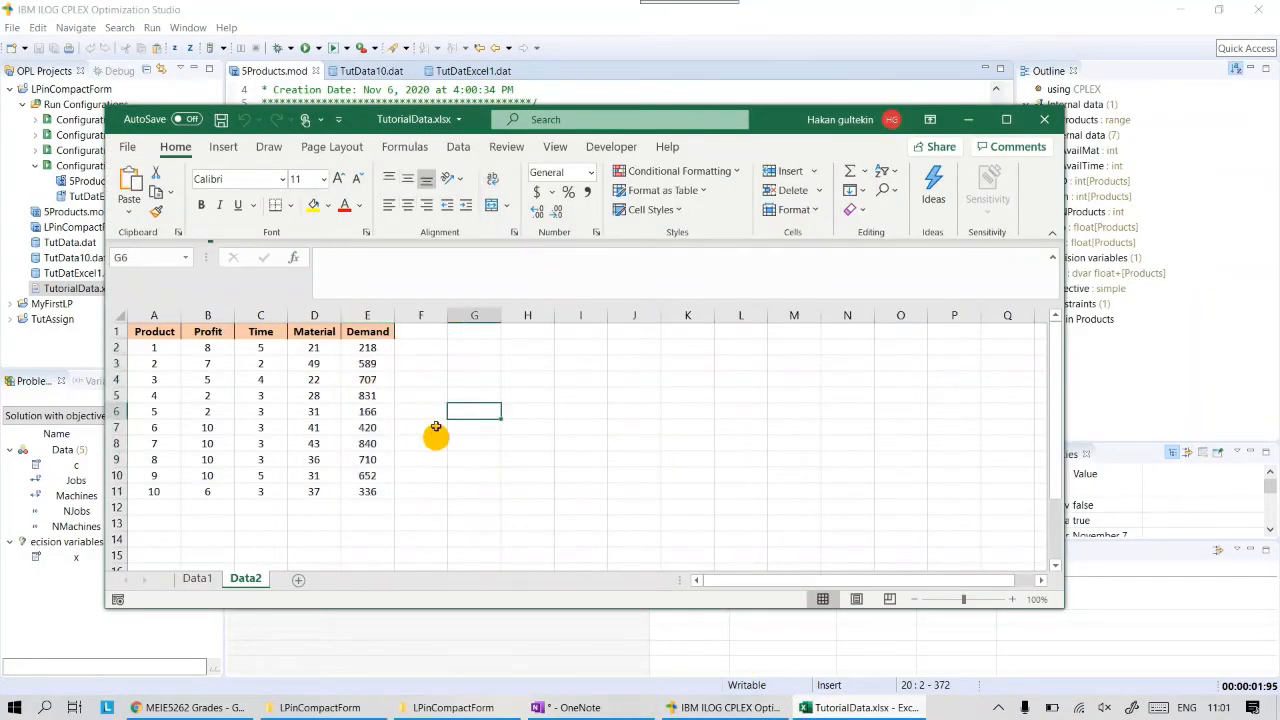
click(924, 27)
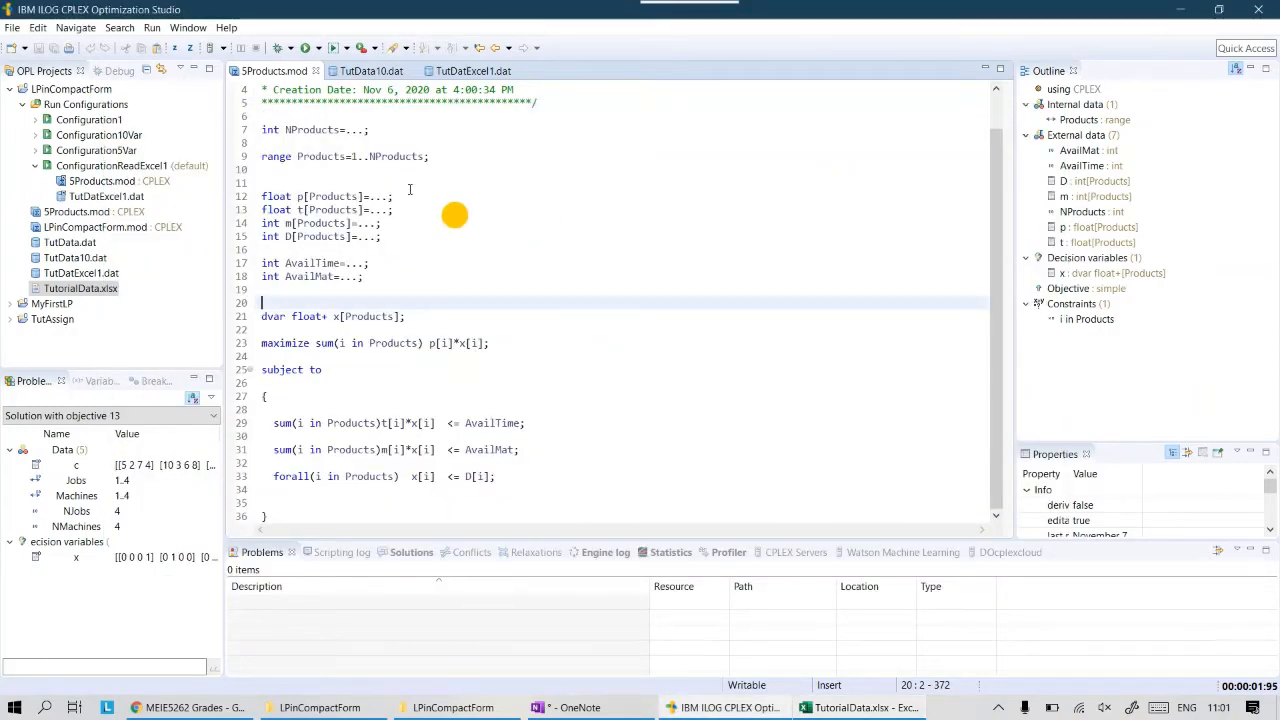
click(78, 182)
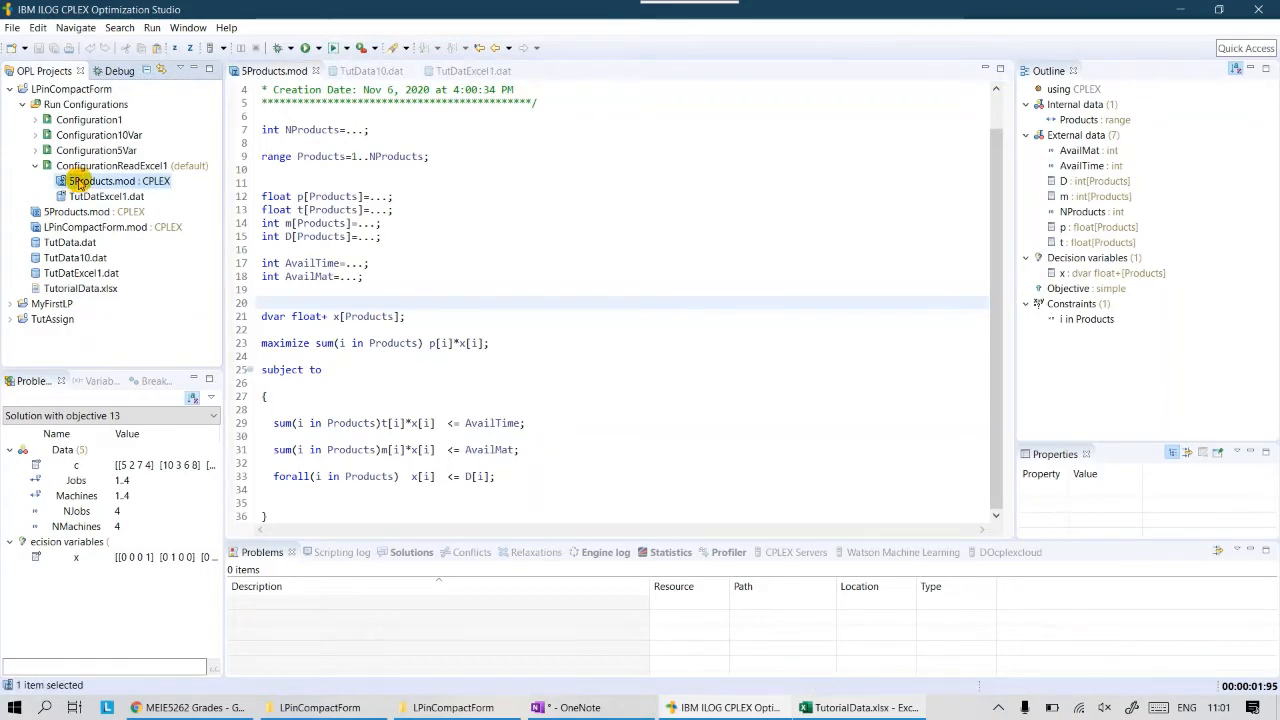
right_click(78, 182)
click(105, 191)
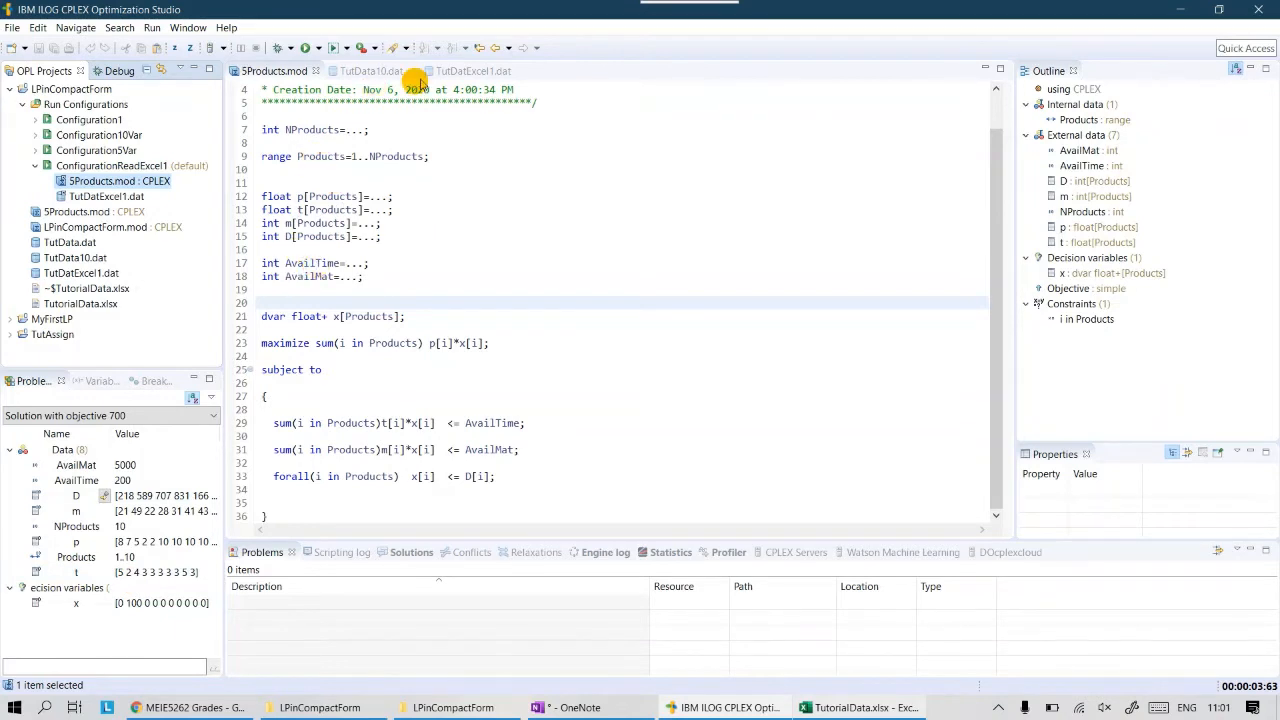
- Open TutDatExcel1.dat and examine the directly assigned AvailTime and AvailMat values on its last two lines
click(480, 72)
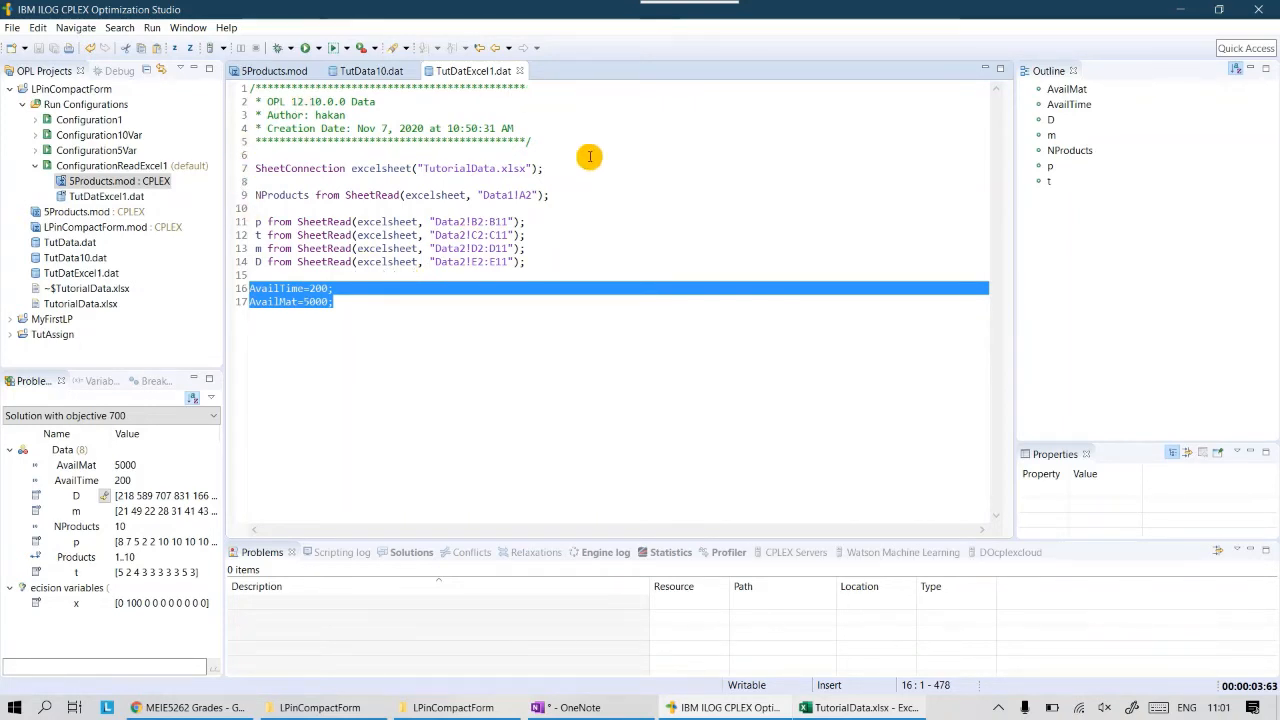
click(403, 285)
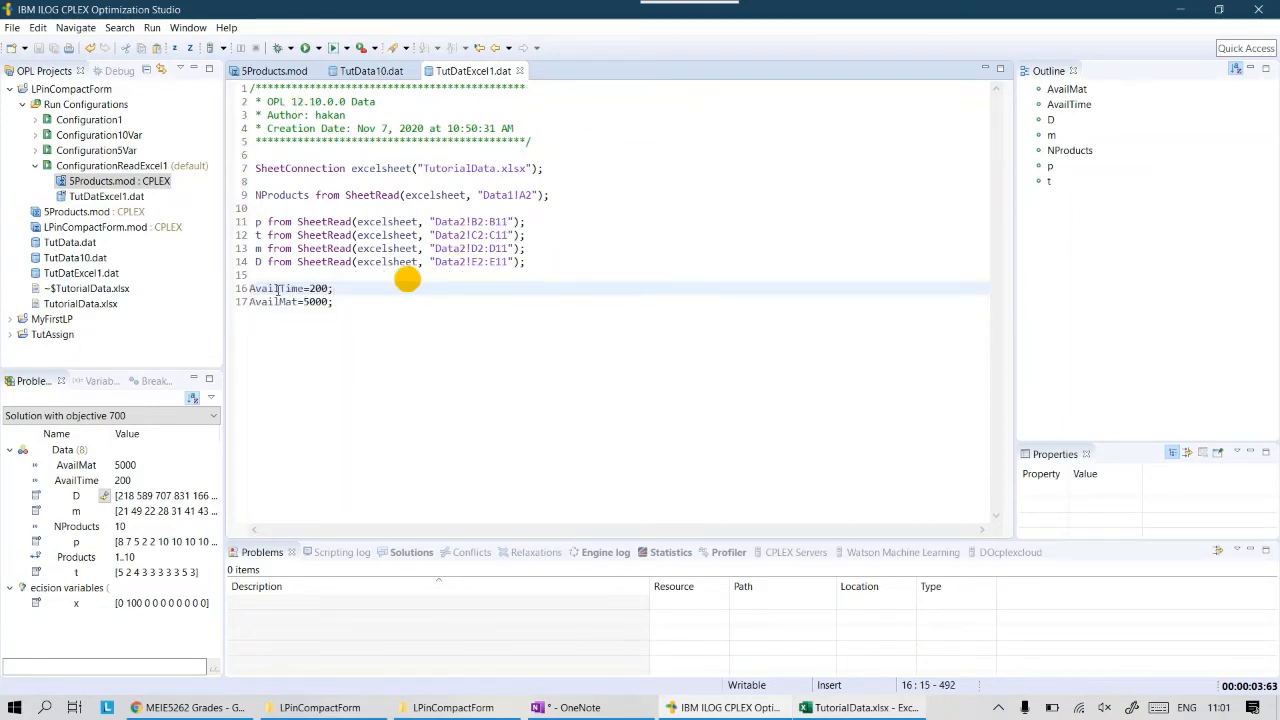
drag(333, 303, 229, 291)
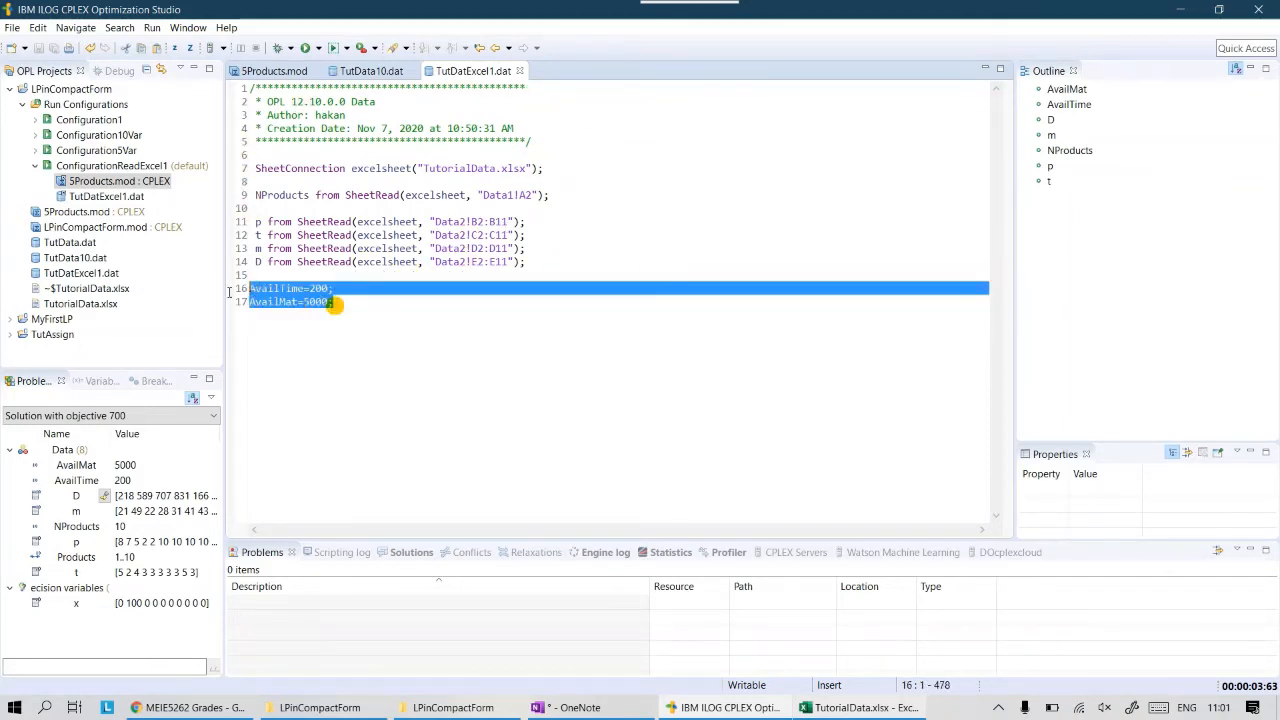
click(314, 332)
drag(336, 301, 245, 289)
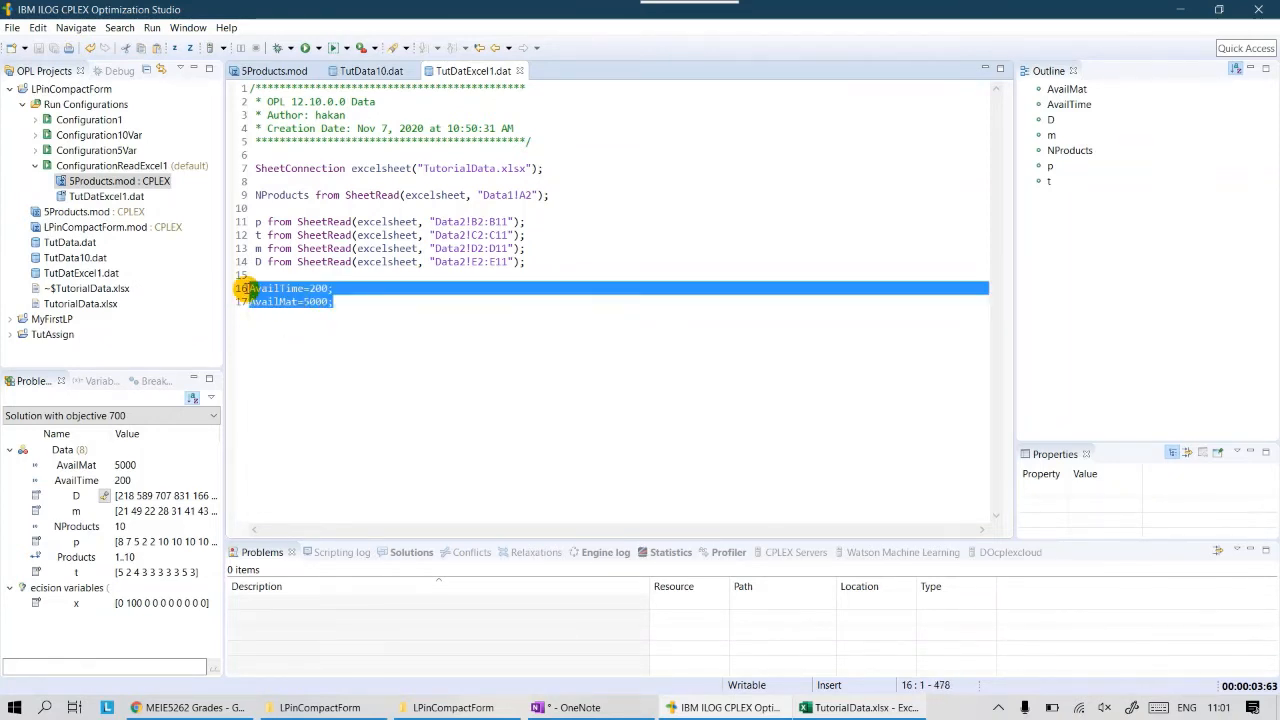
- Switch to TutorialData.xlsx in Excel and add the heading Available Time in B1 with 200 in B2 on sheet Data1
click(855, 707)
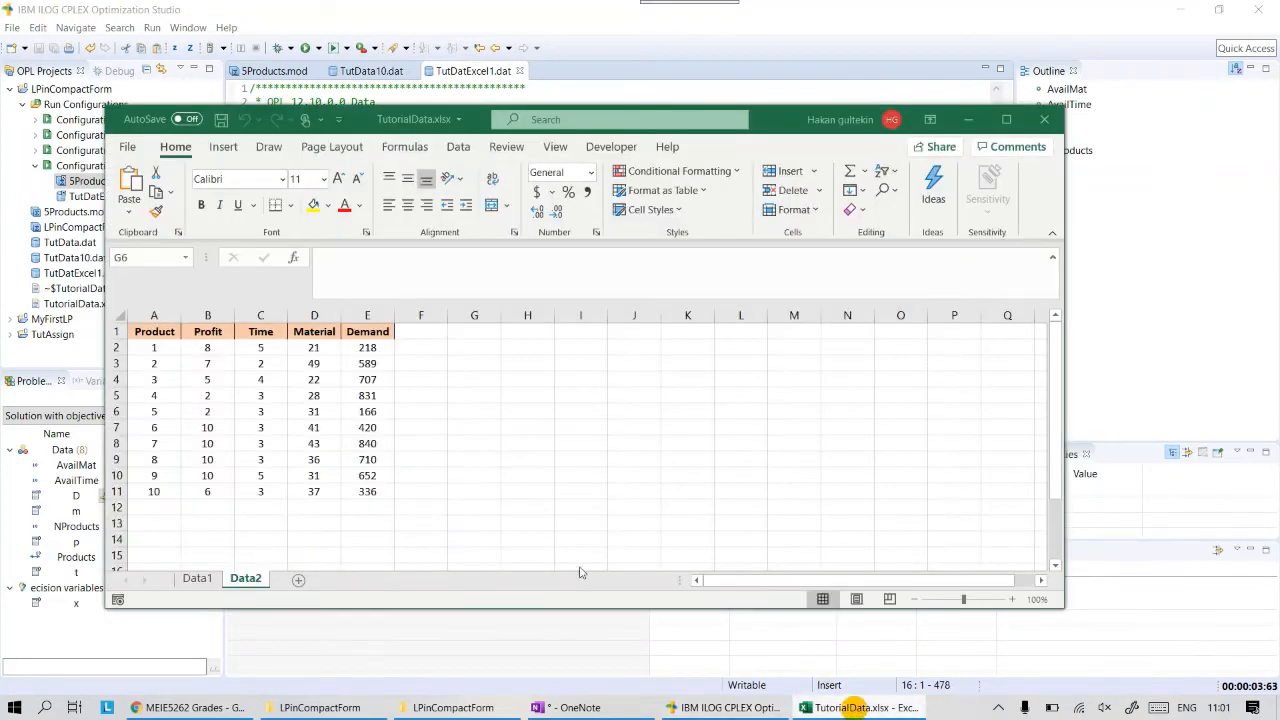
click(209, 579)
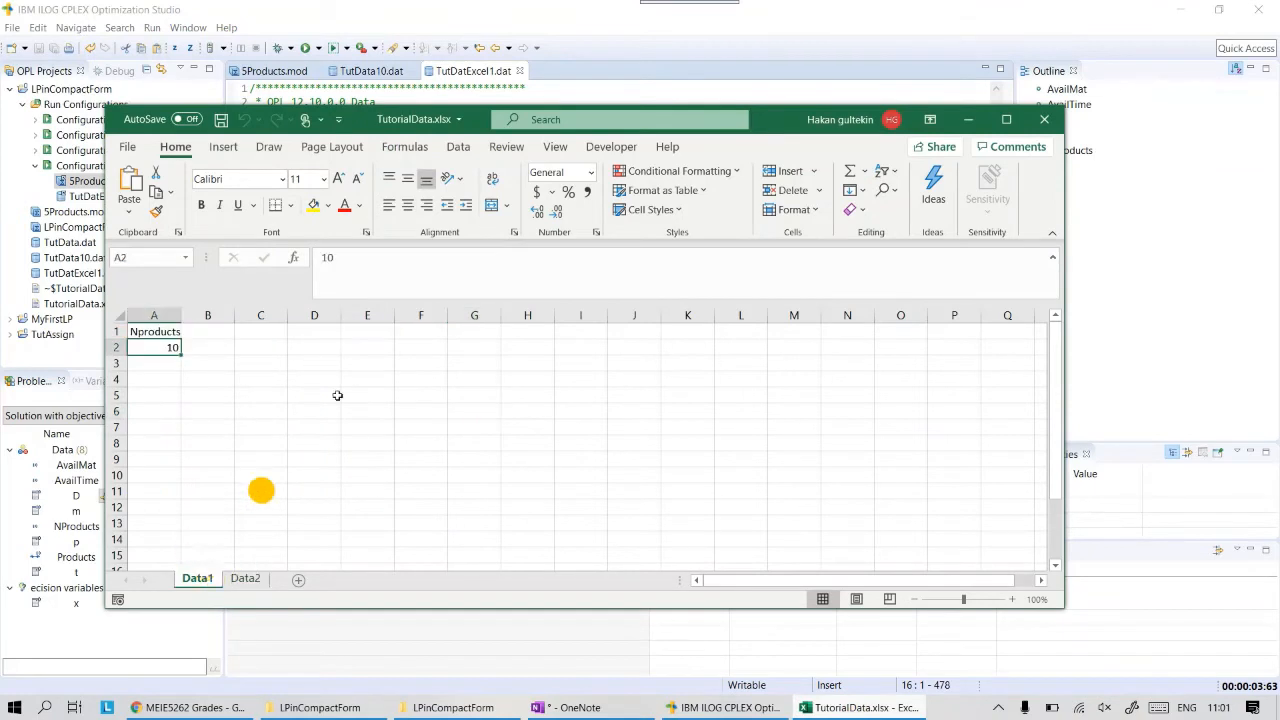
click(223, 331)
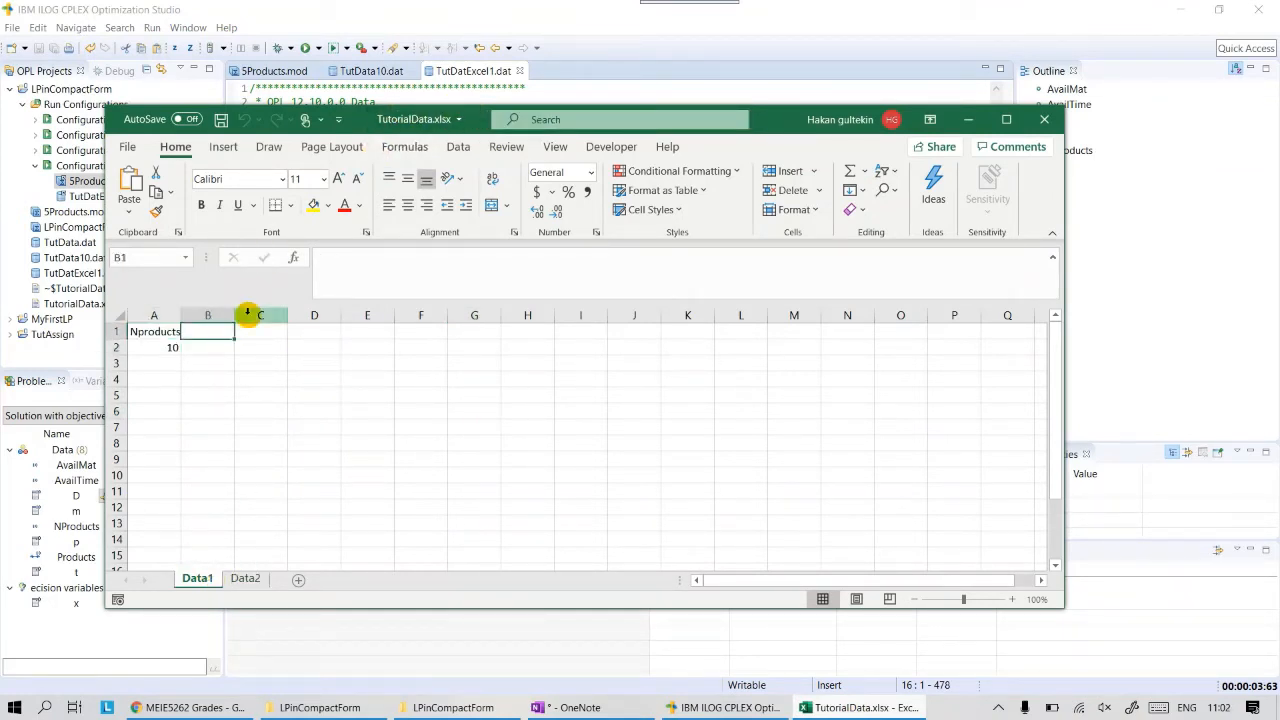
text(Available Time)
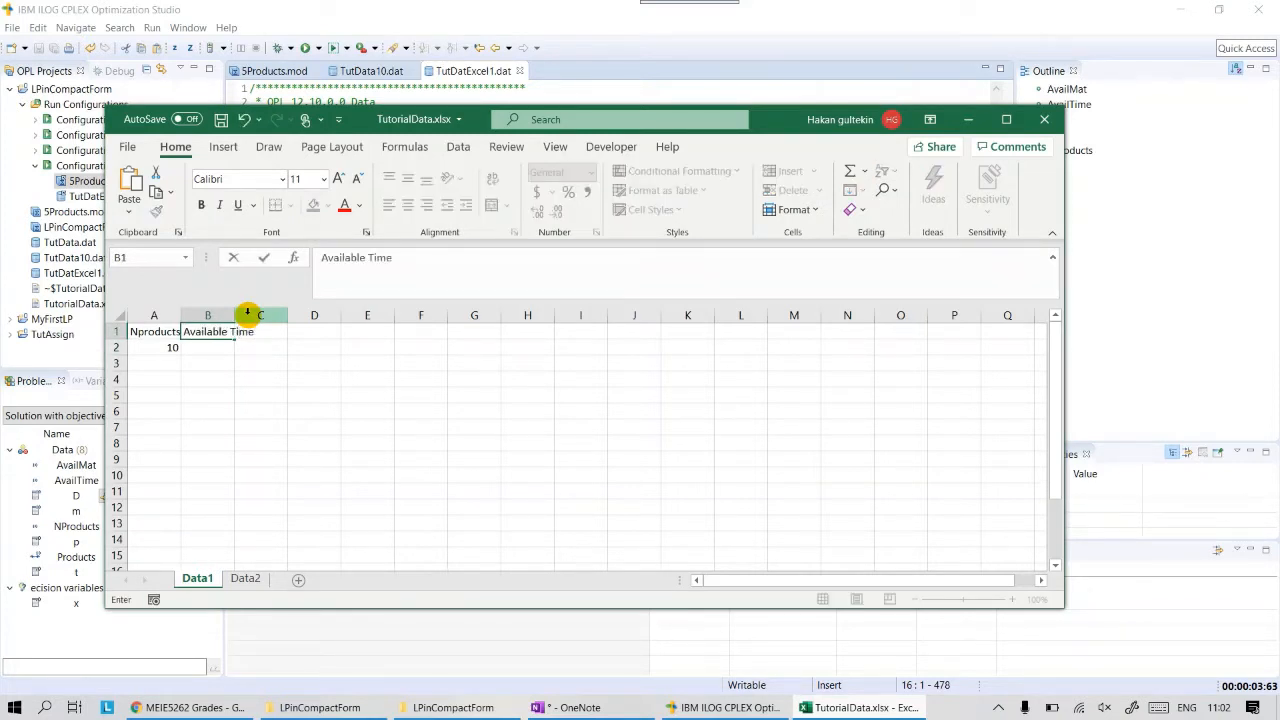
key(Return)
text(200)
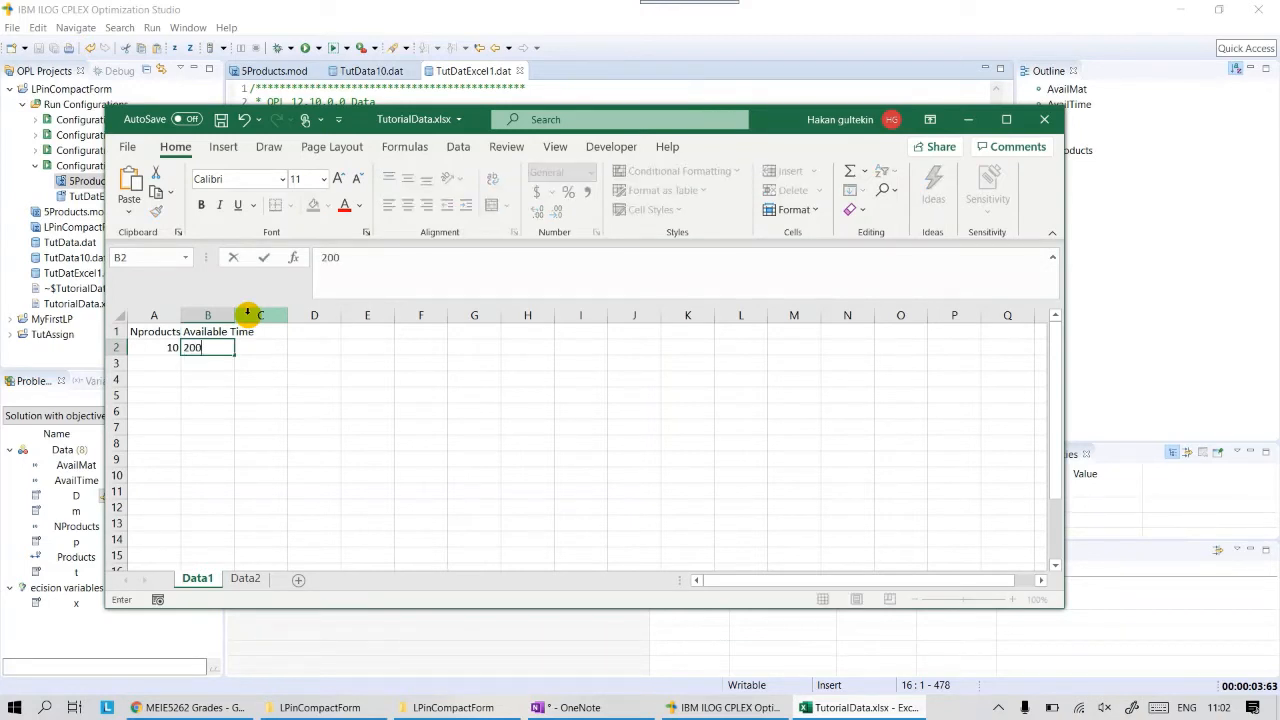
key(Right)
- Add the heading Available Material in C1 with the value 5000 in C2 on sheet Data1
key(Up)
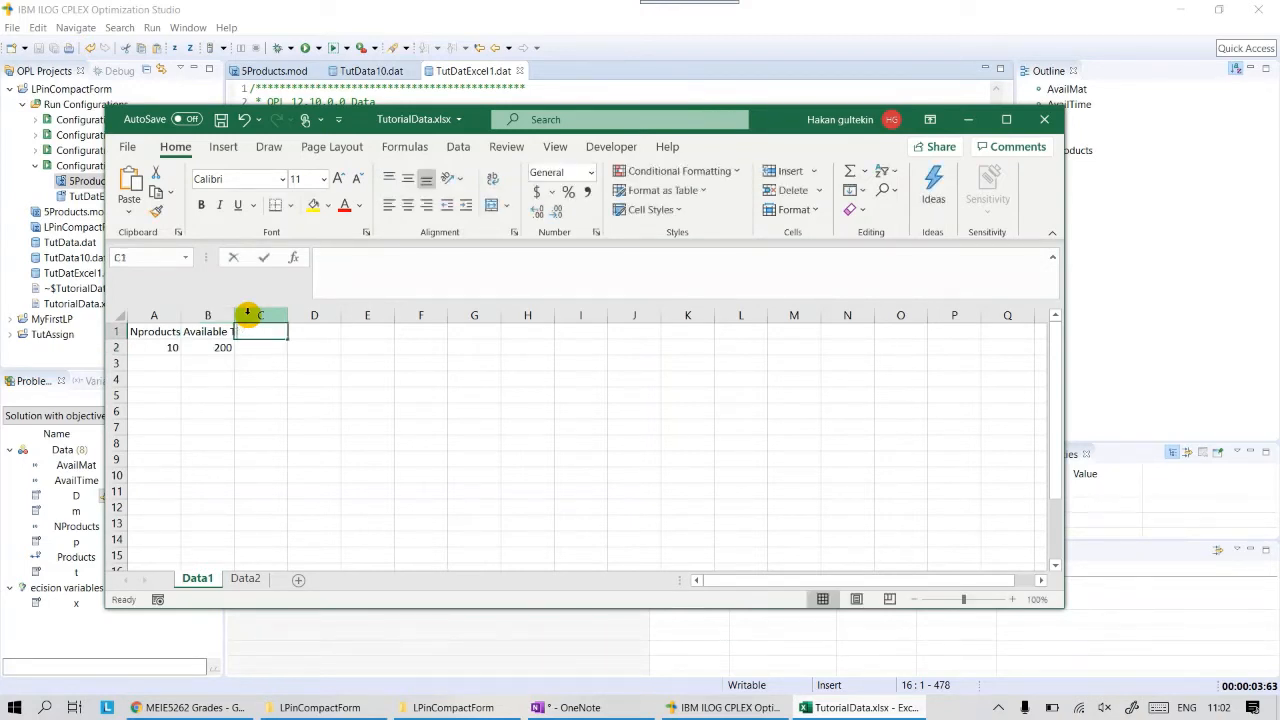
text(Available Ma)
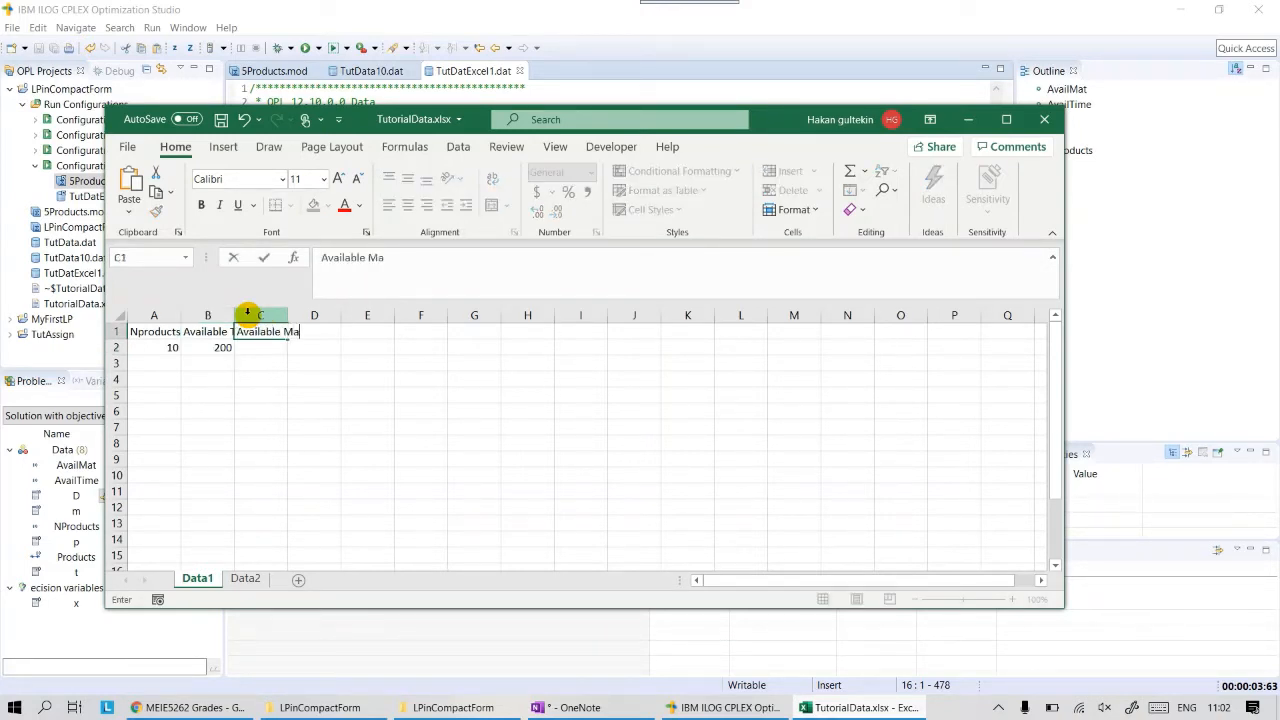
text(terial)
key(Return)
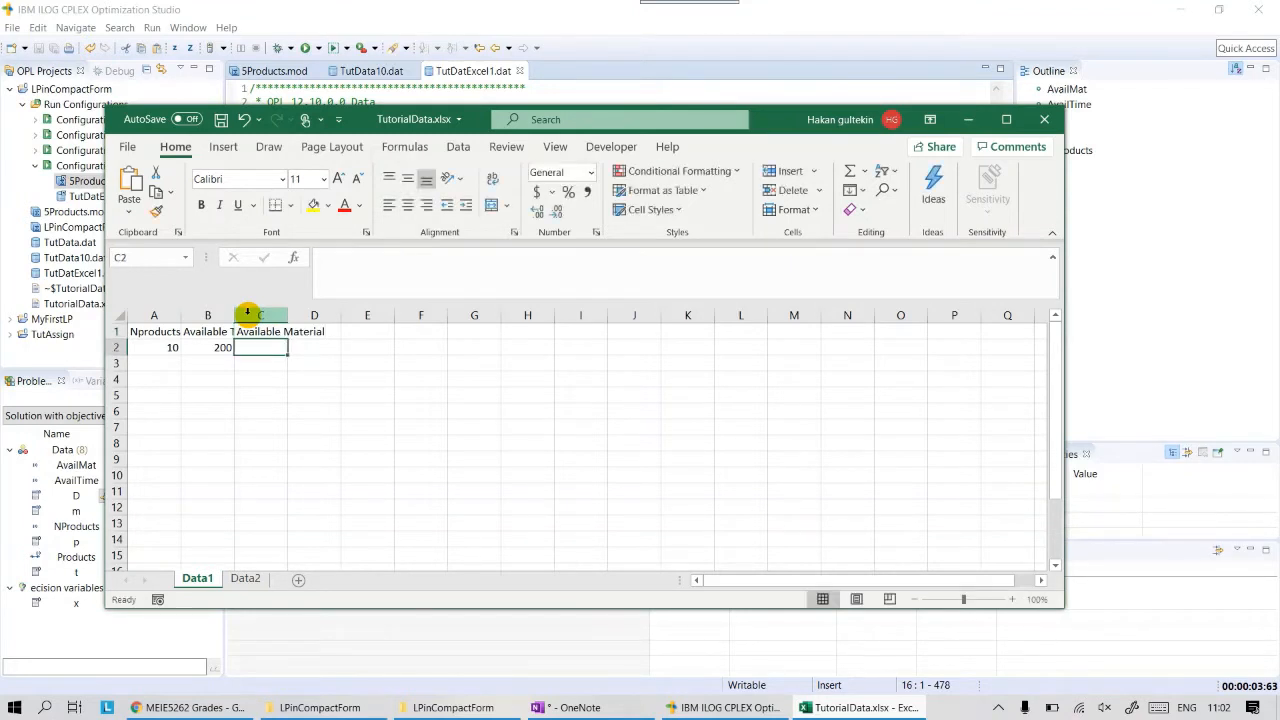
text(5)
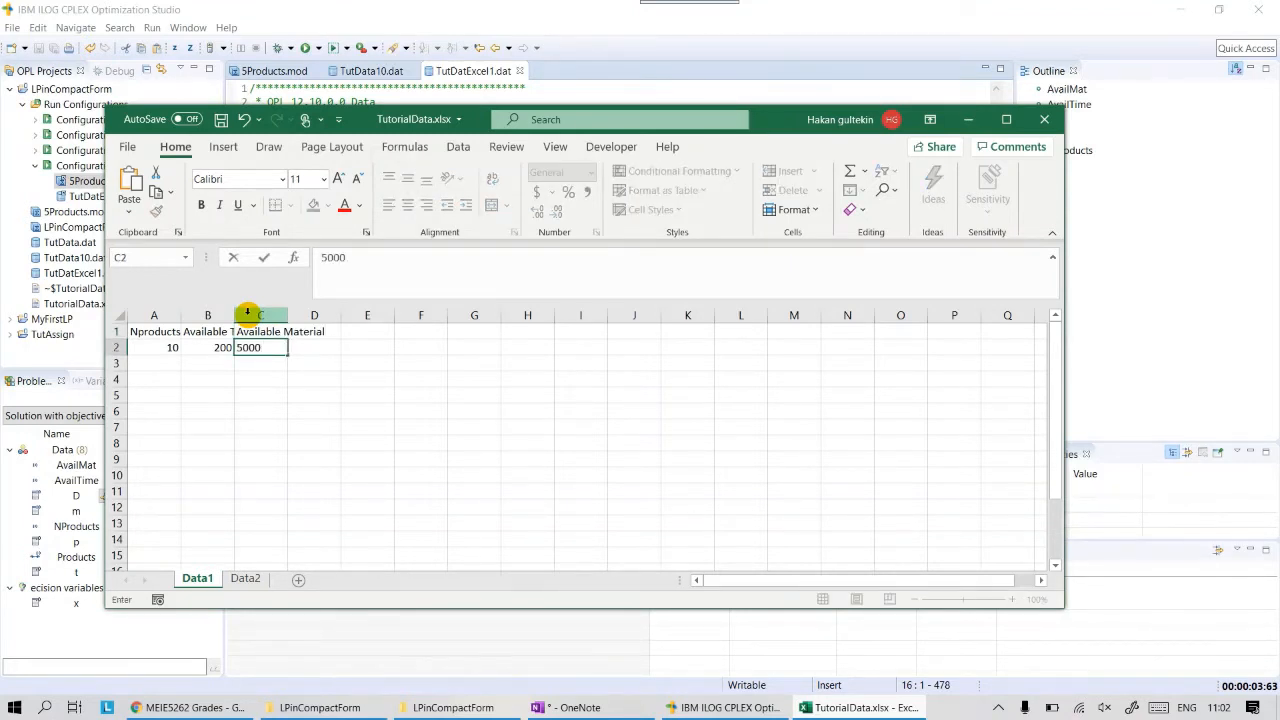
text(000)
key(Return)
key(ctrl+s)
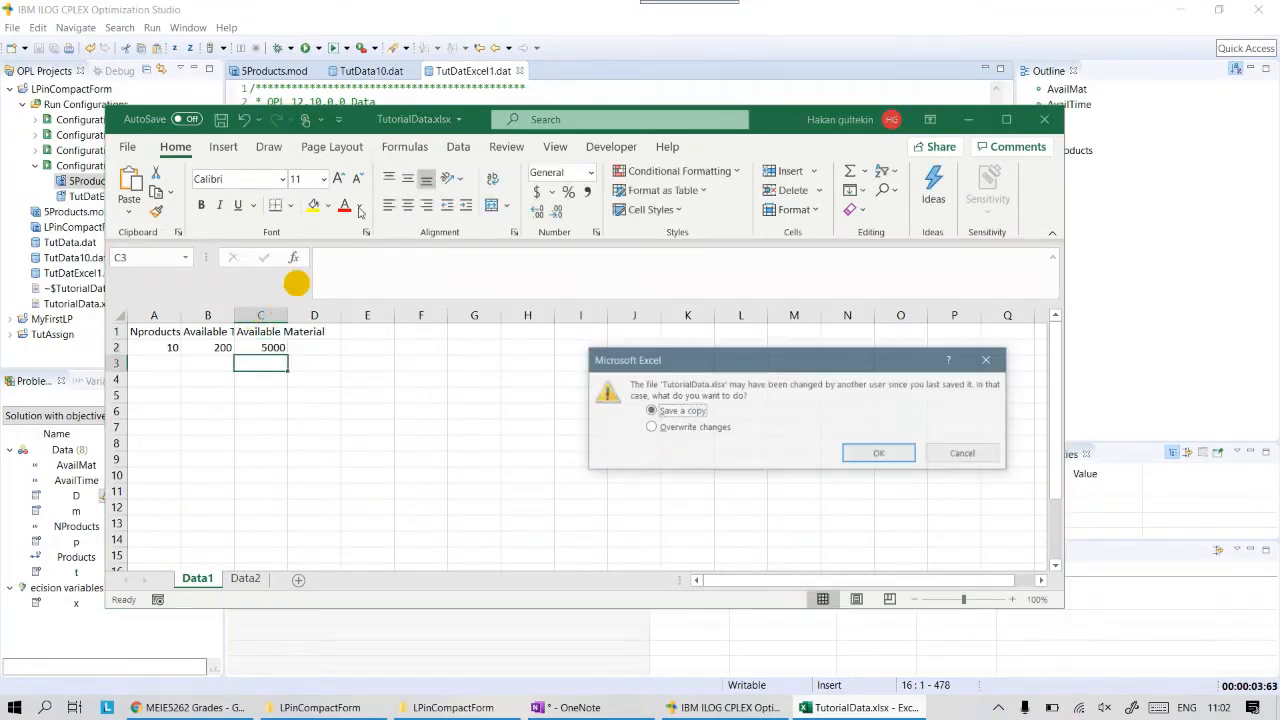
click(962, 452)
click(628, 443)
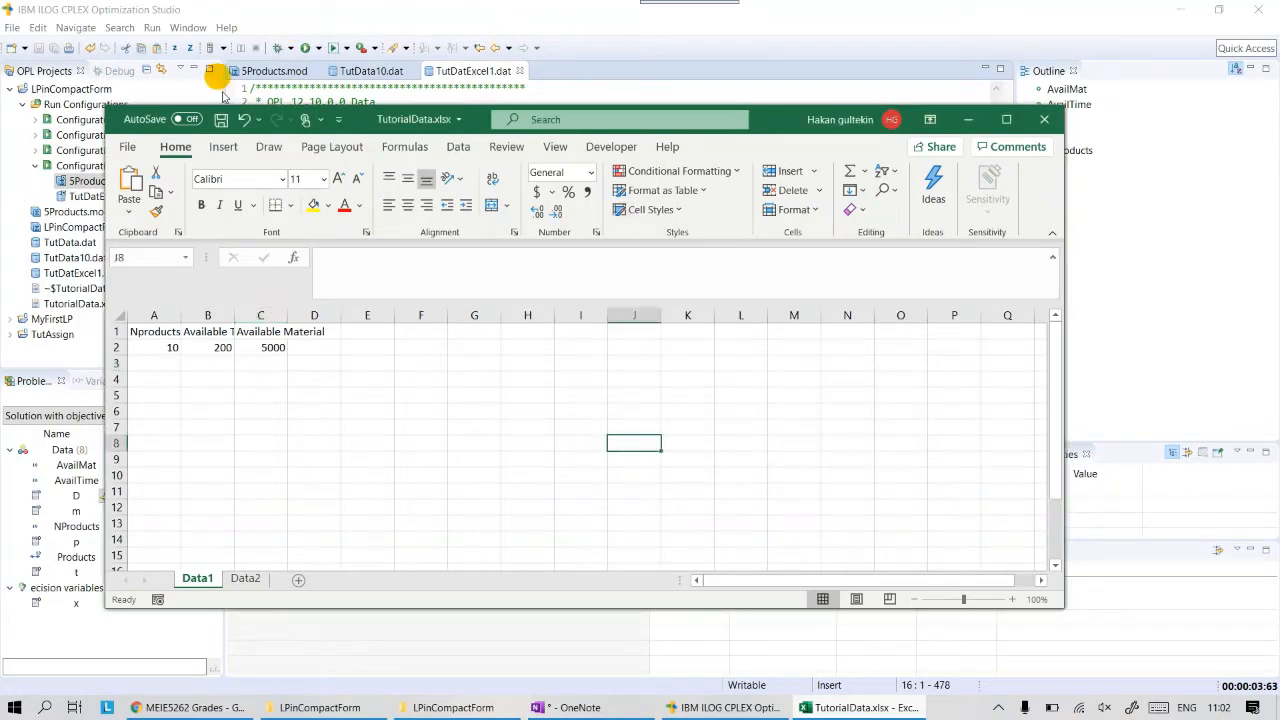
- Save TutorialData.xlsx, choosing to overwrite changes instead of saving a copy
click(221, 119)
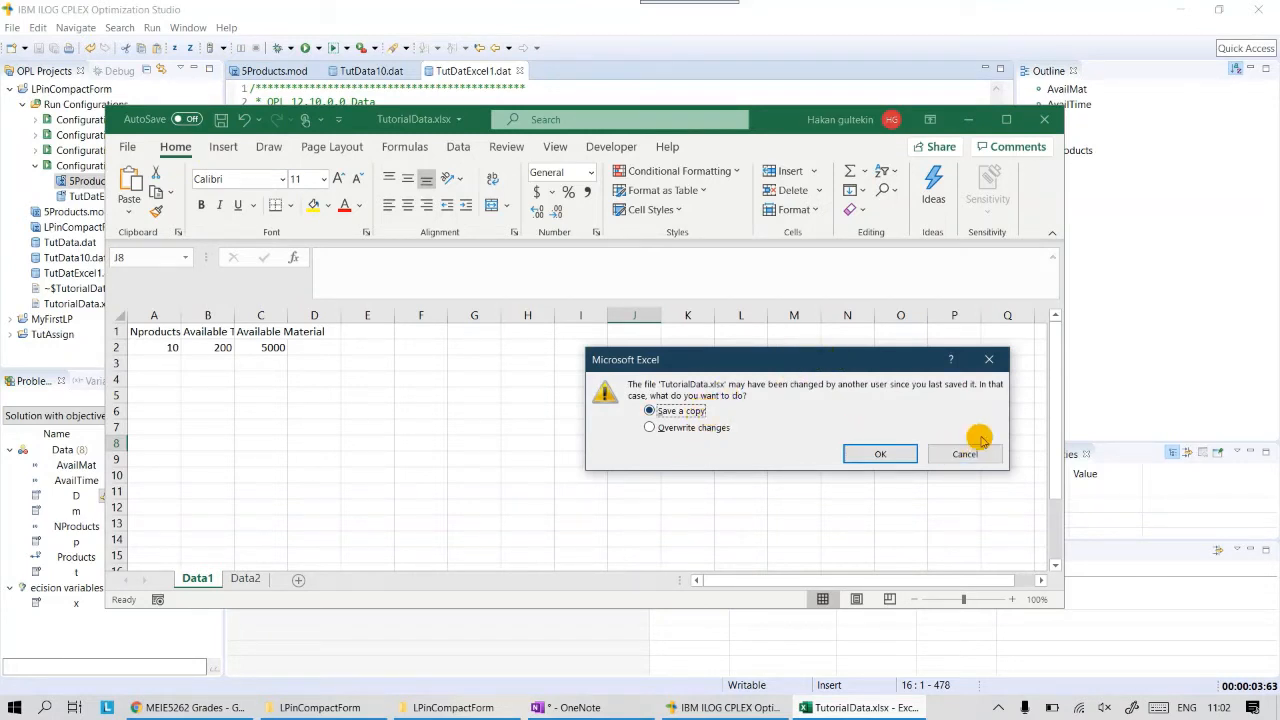
click(668, 427)
click(880, 454)
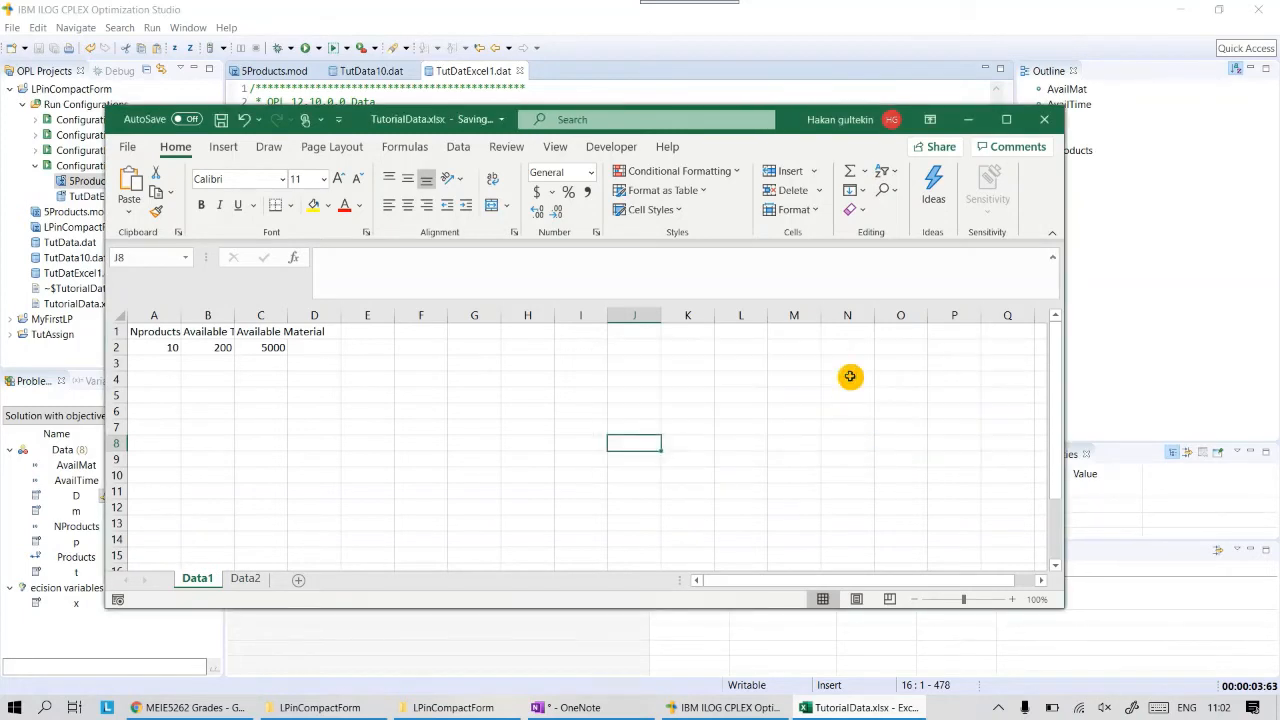
click(547, 24)
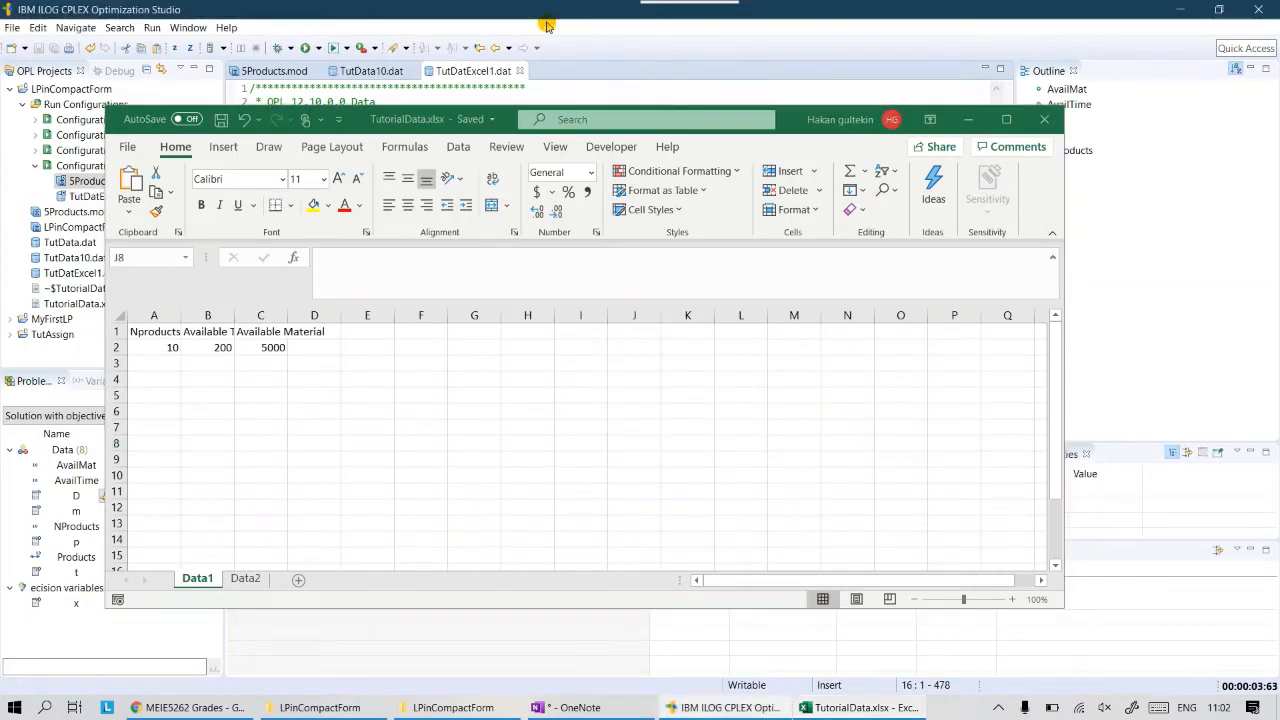
click(266, 397)
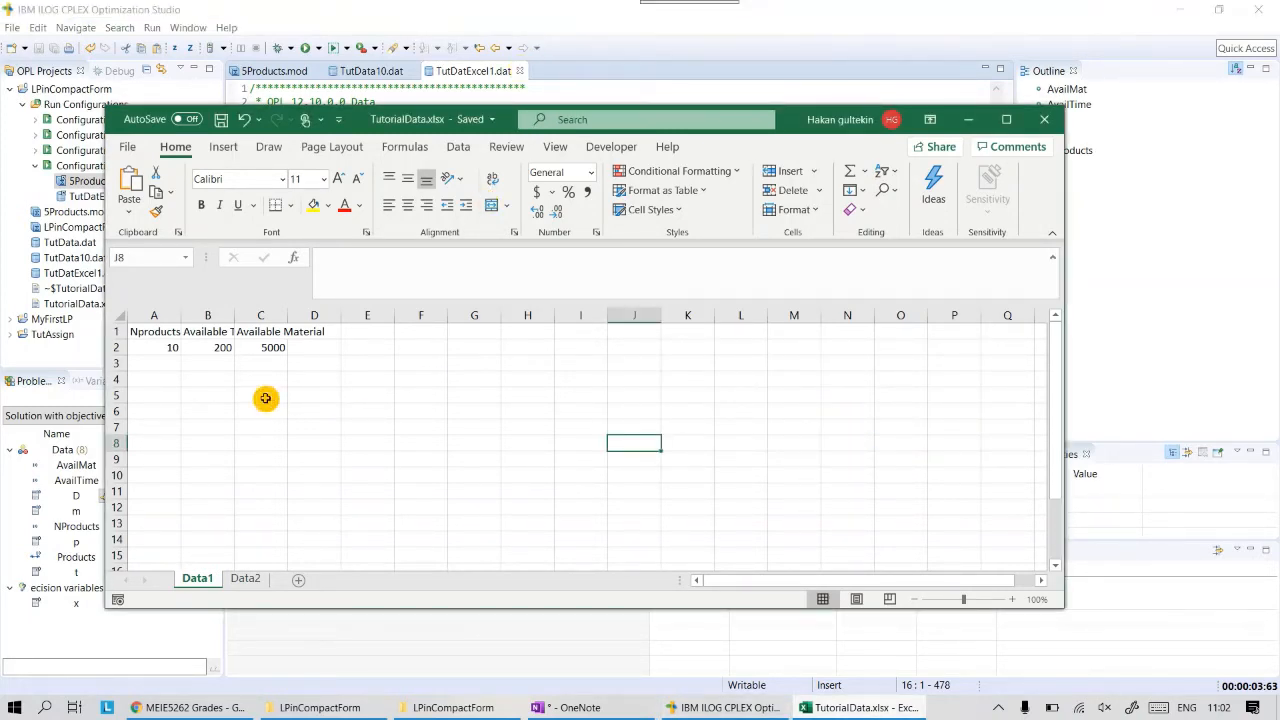
click(221, 119)
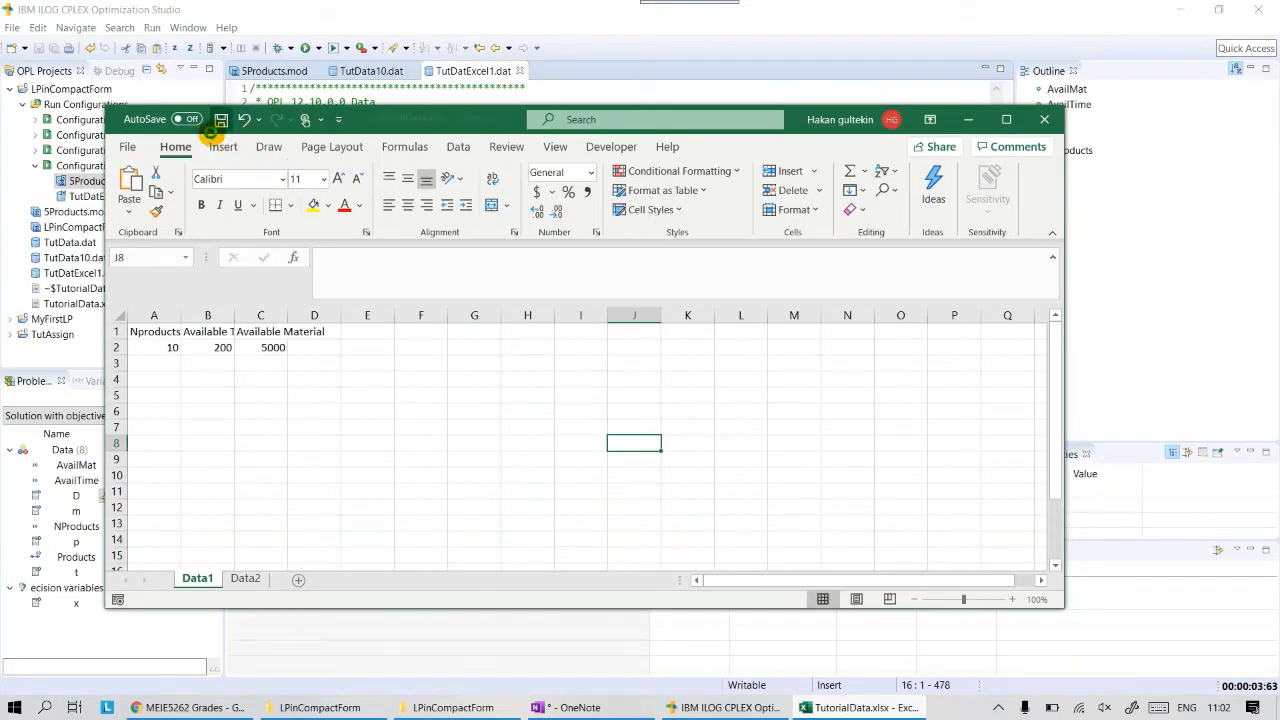
- Switch to CPLEX Optimization Studio and replace the AvailTime assignment in TutDatExcel1.dat with AvailTime from SheetRead(excelsheet, "Data1!B2");, and check the workbook's cells
click(487, 40)
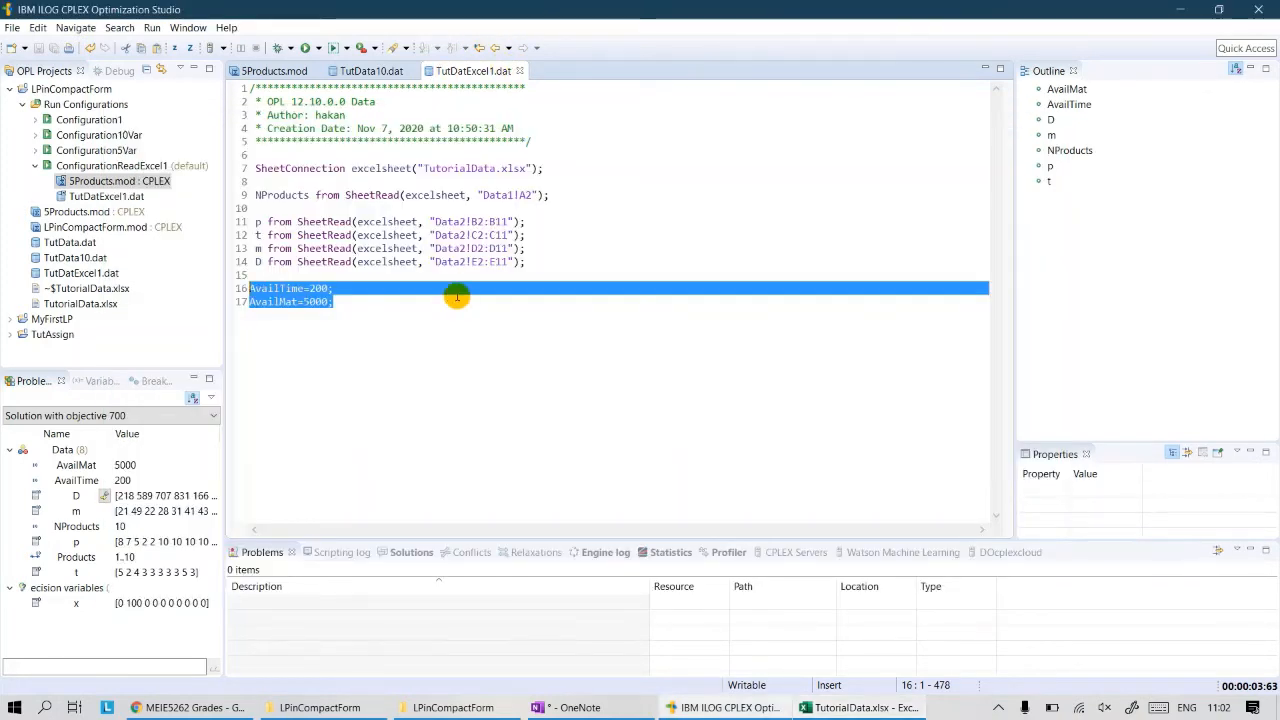
click(340, 314)
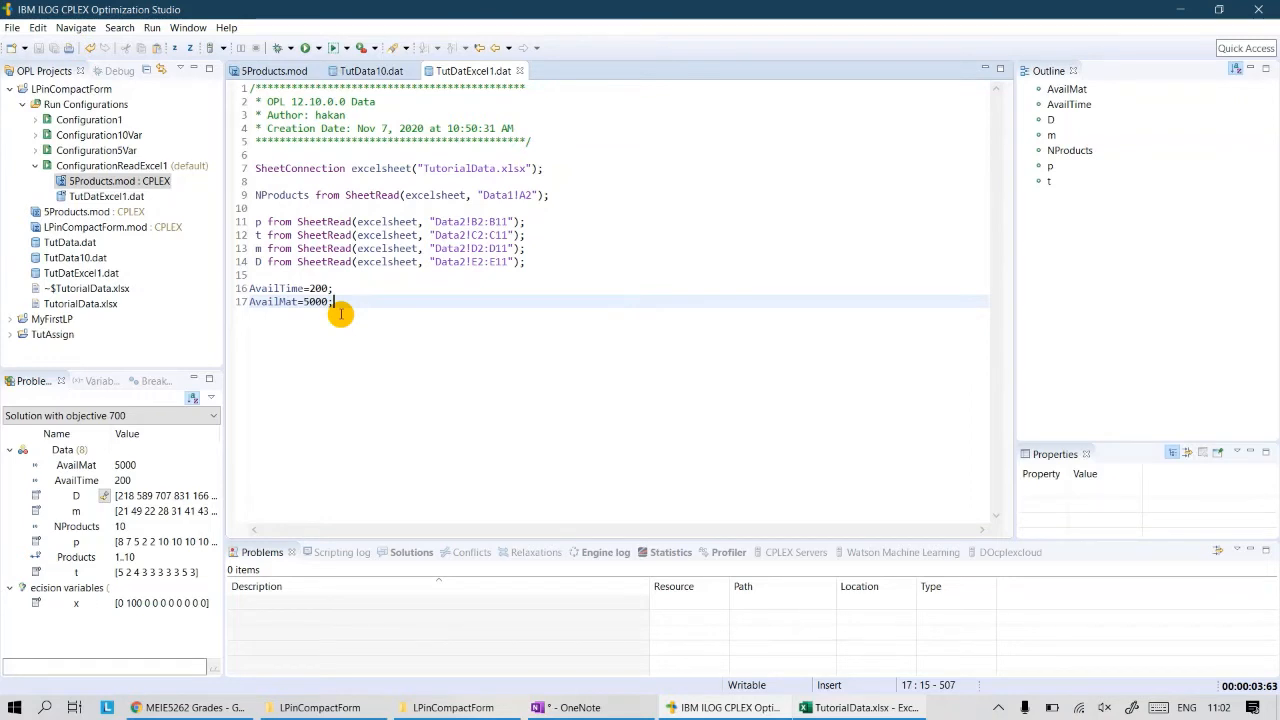
key(Up)
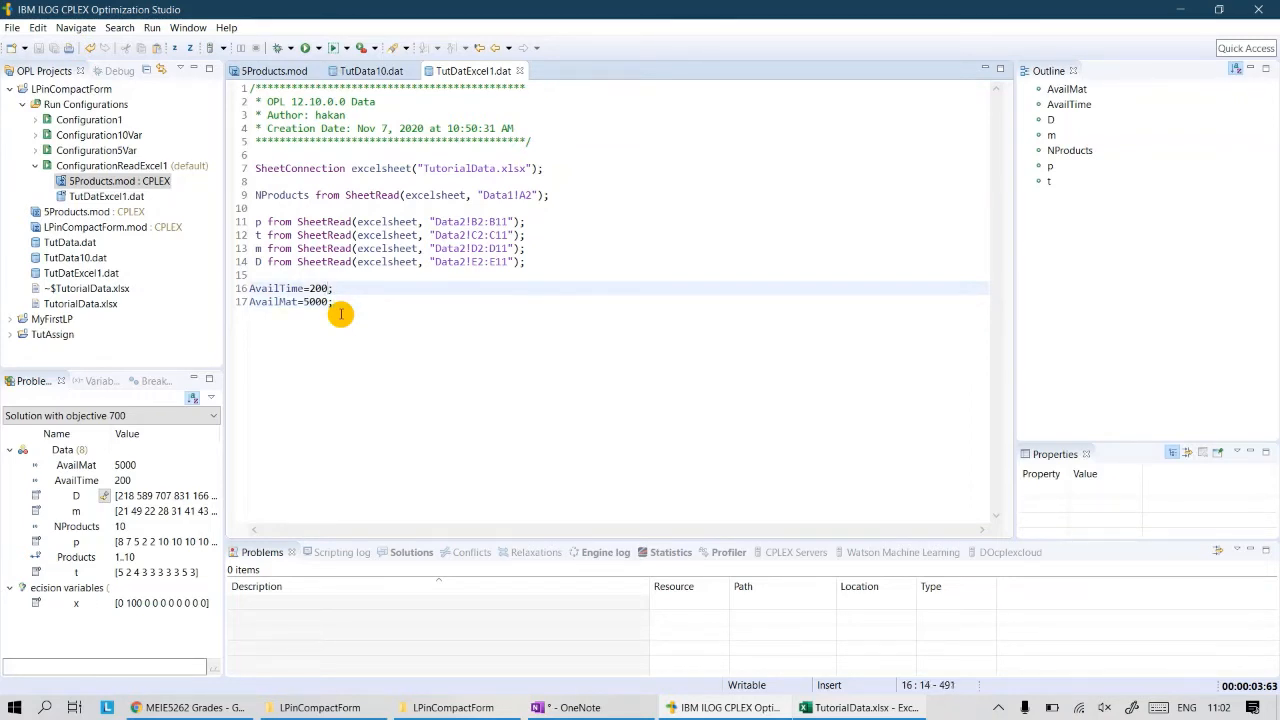
key(BackSpace)
key(BackSpace)
key(BackSpace)
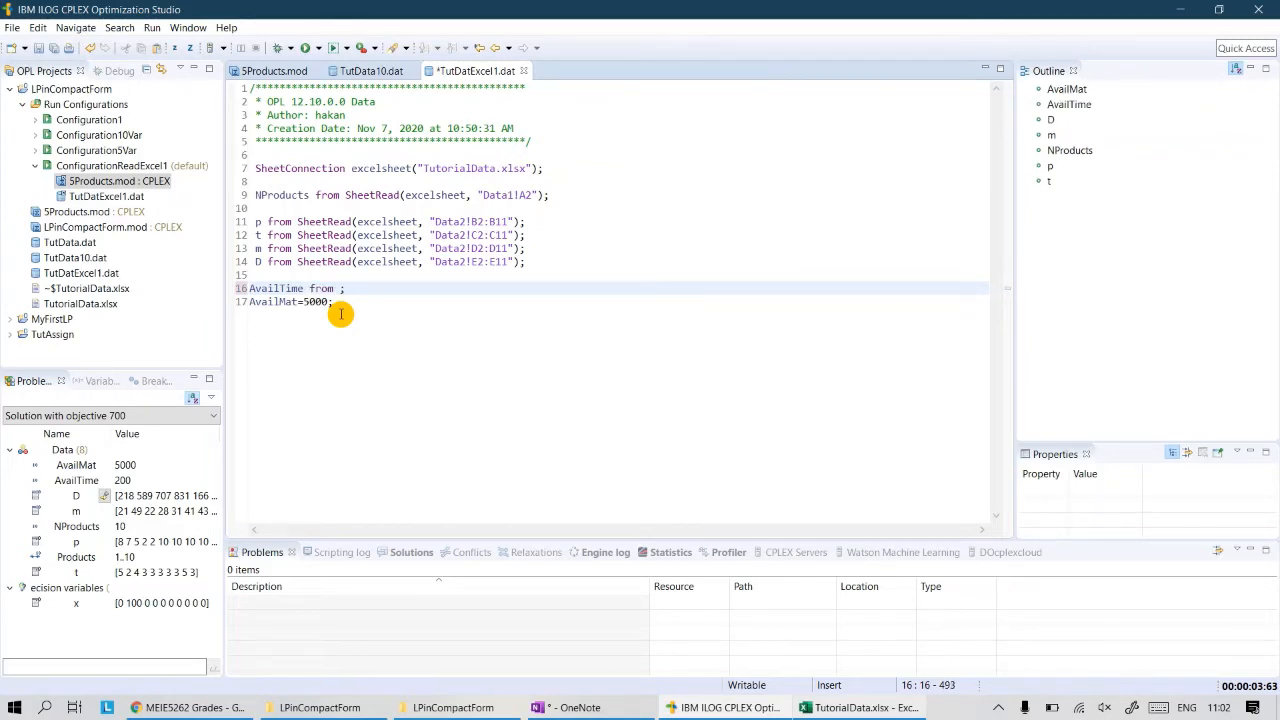
text(SheetR)
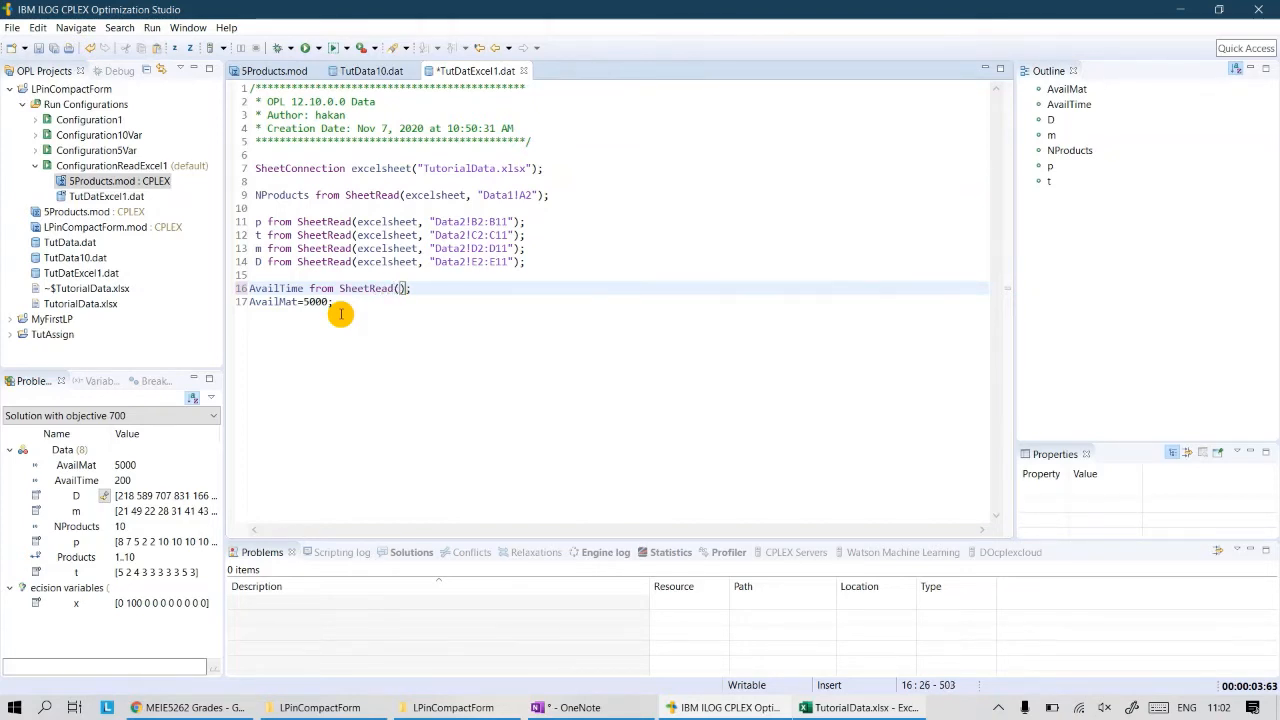
text(ead(excelsheet)
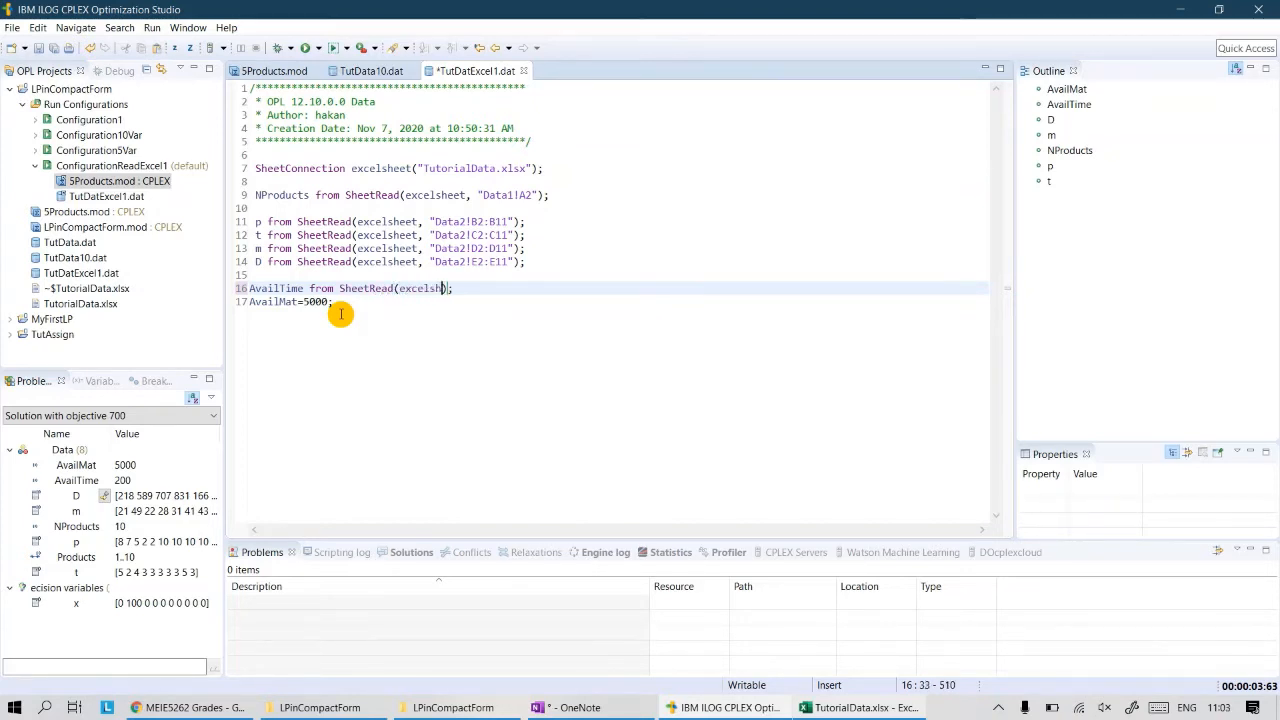
text(, )
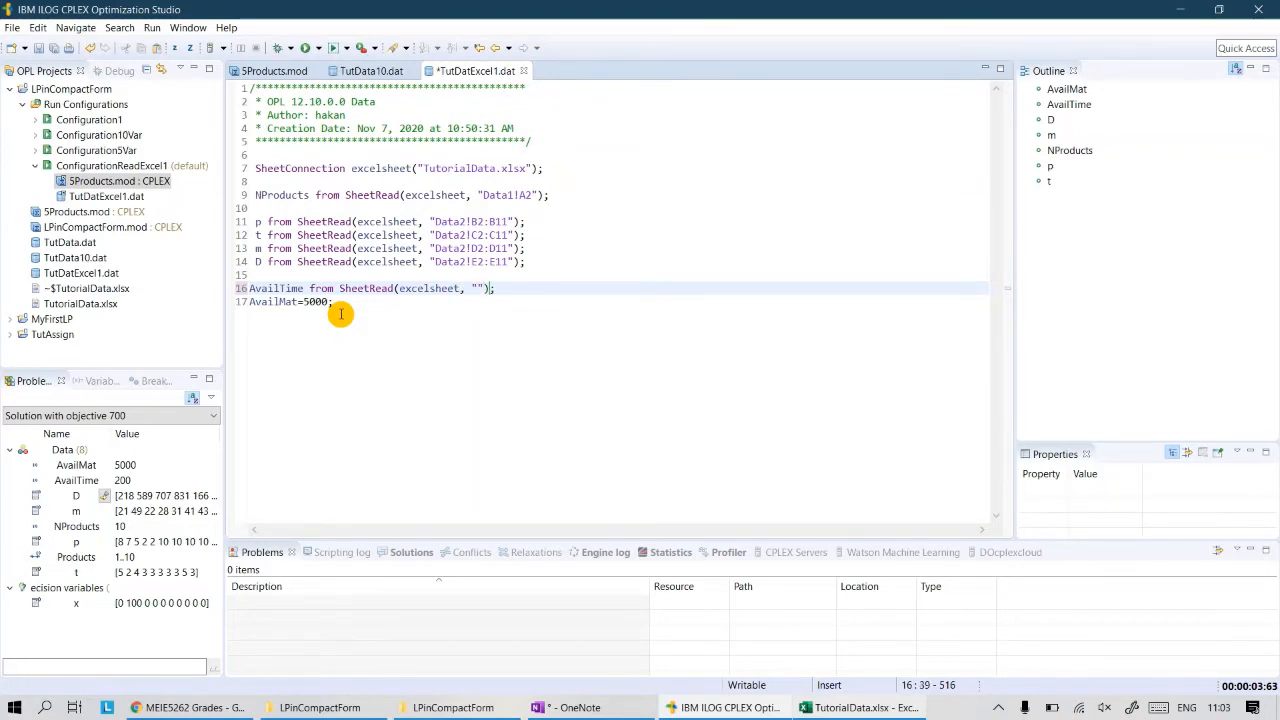
text("Data1!)
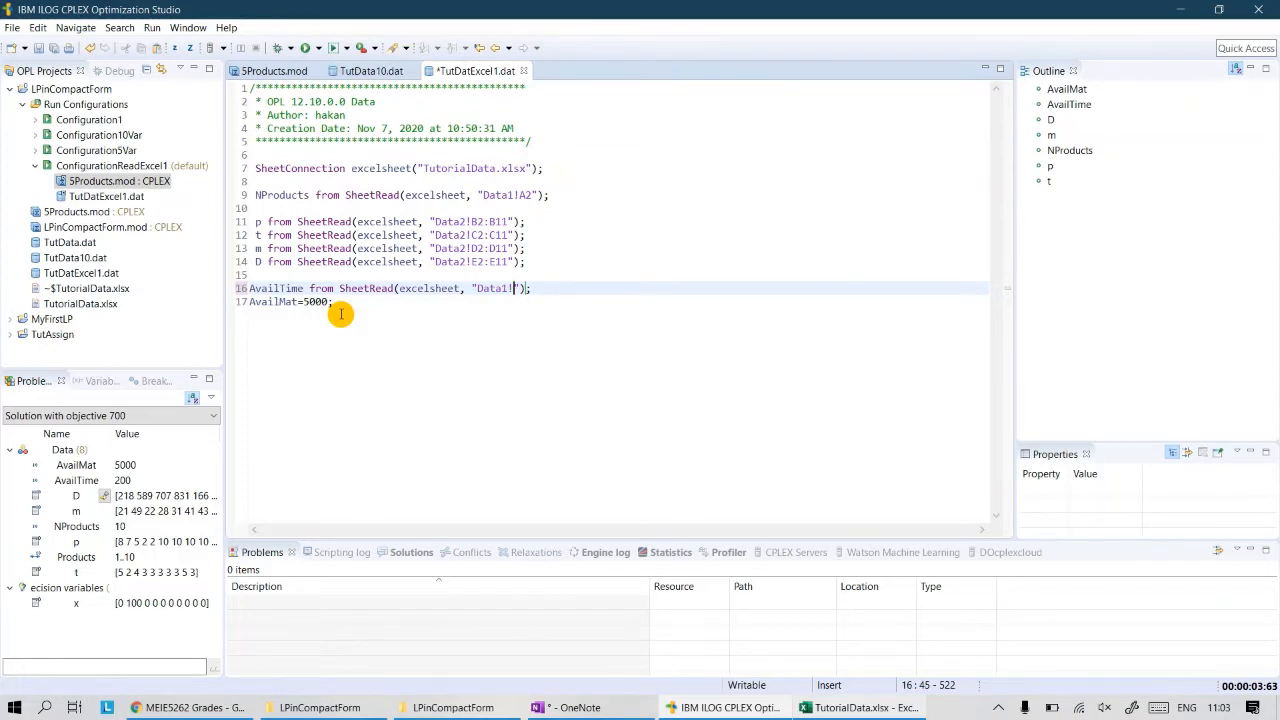
text(B)
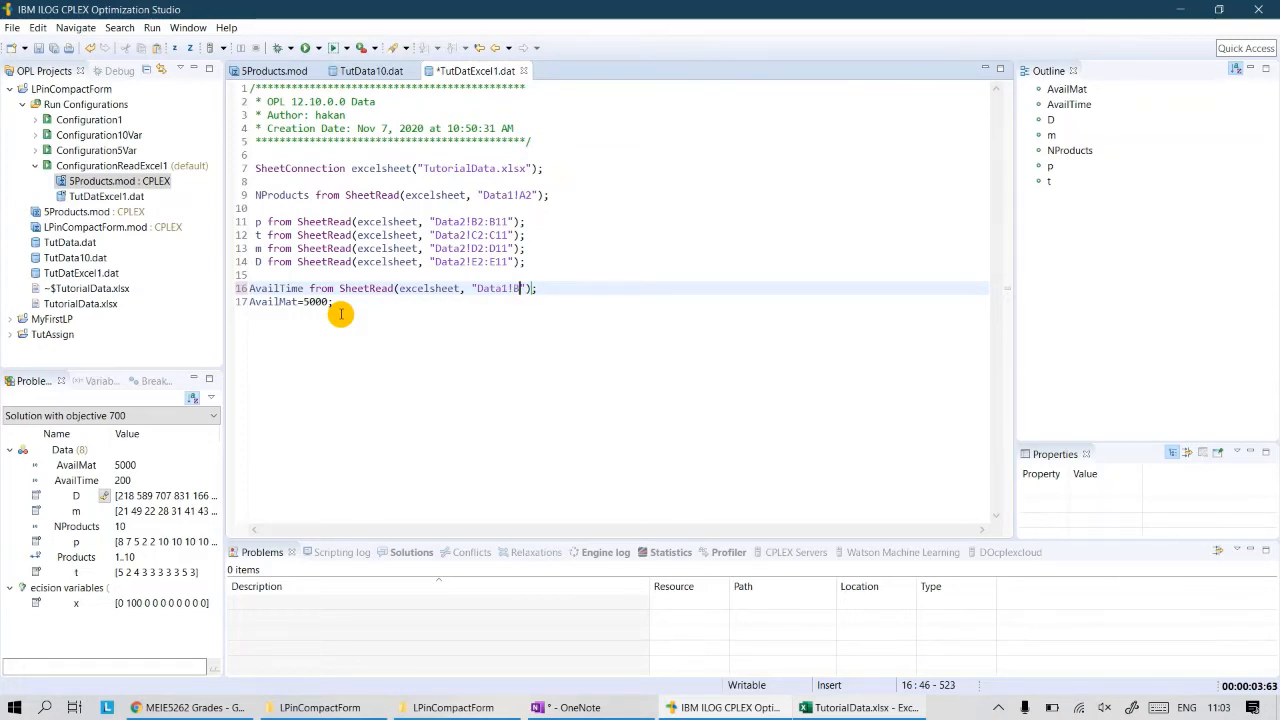
text(2)
click(835, 705)
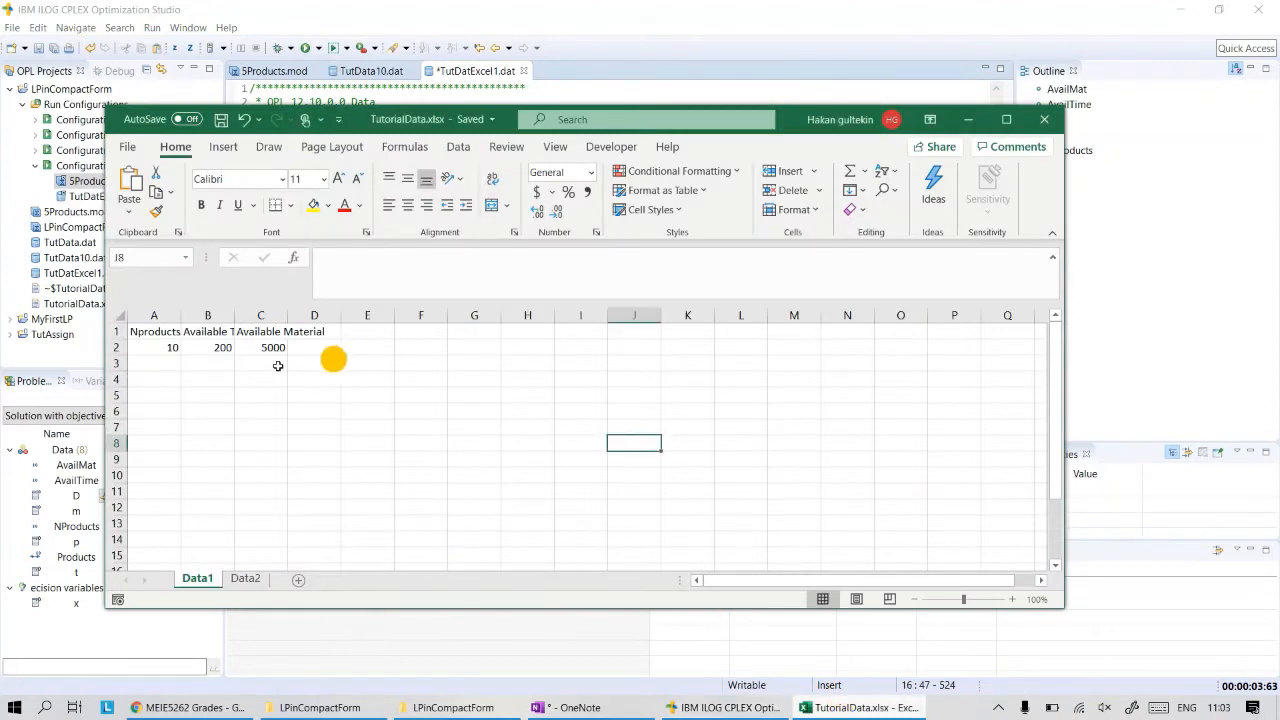
- Switch to CPLEX Optimization Studio, replace the AvailMat assignment in TutDatExcel1.dat with AvailMat from SheetRead(excelsheet, "Data1!C2");, and save the file
click(212, 350)
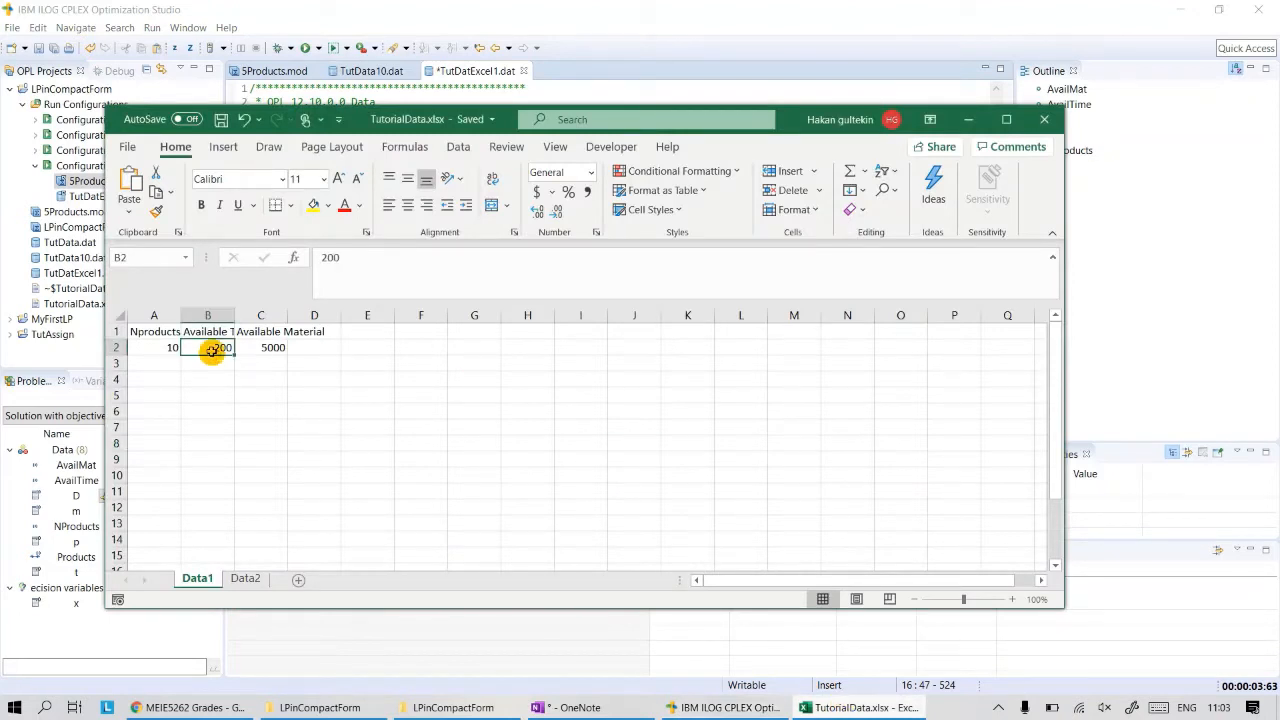
click(272, 347)
click(772, 9)
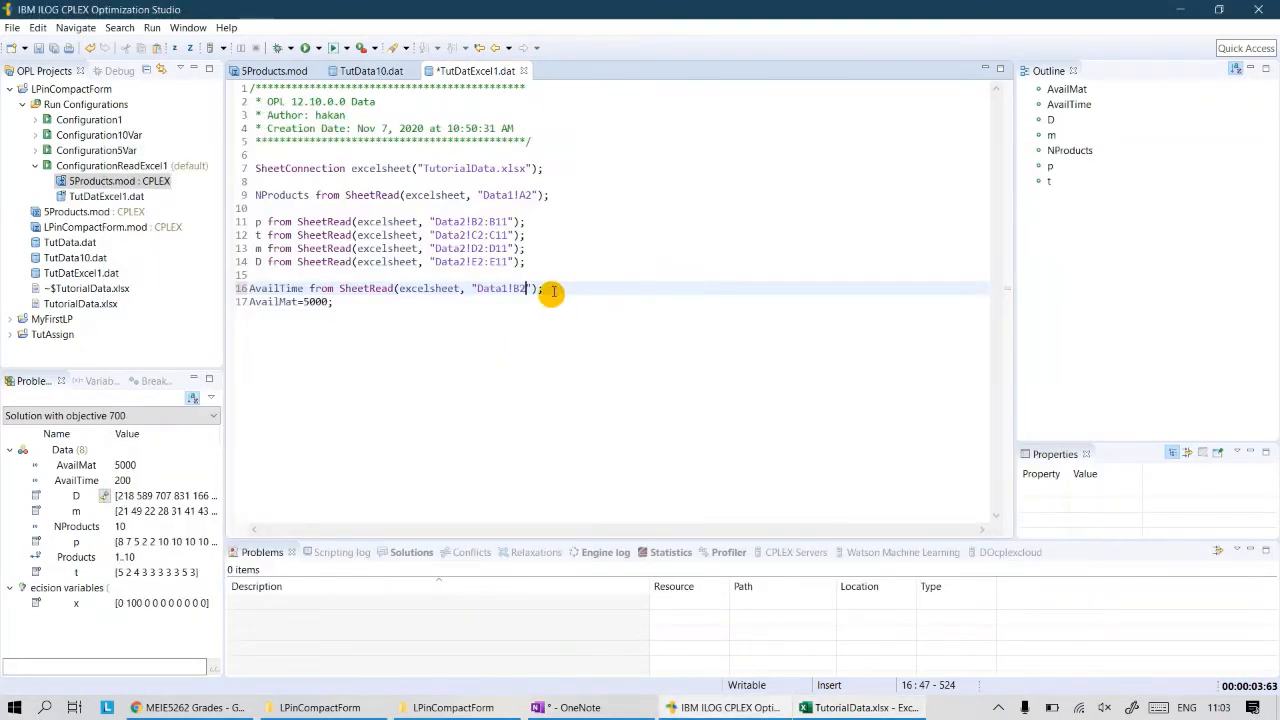
drag(547, 289, 304, 302)
text(from SheetRead(excelsheet, "Data1!B2");)
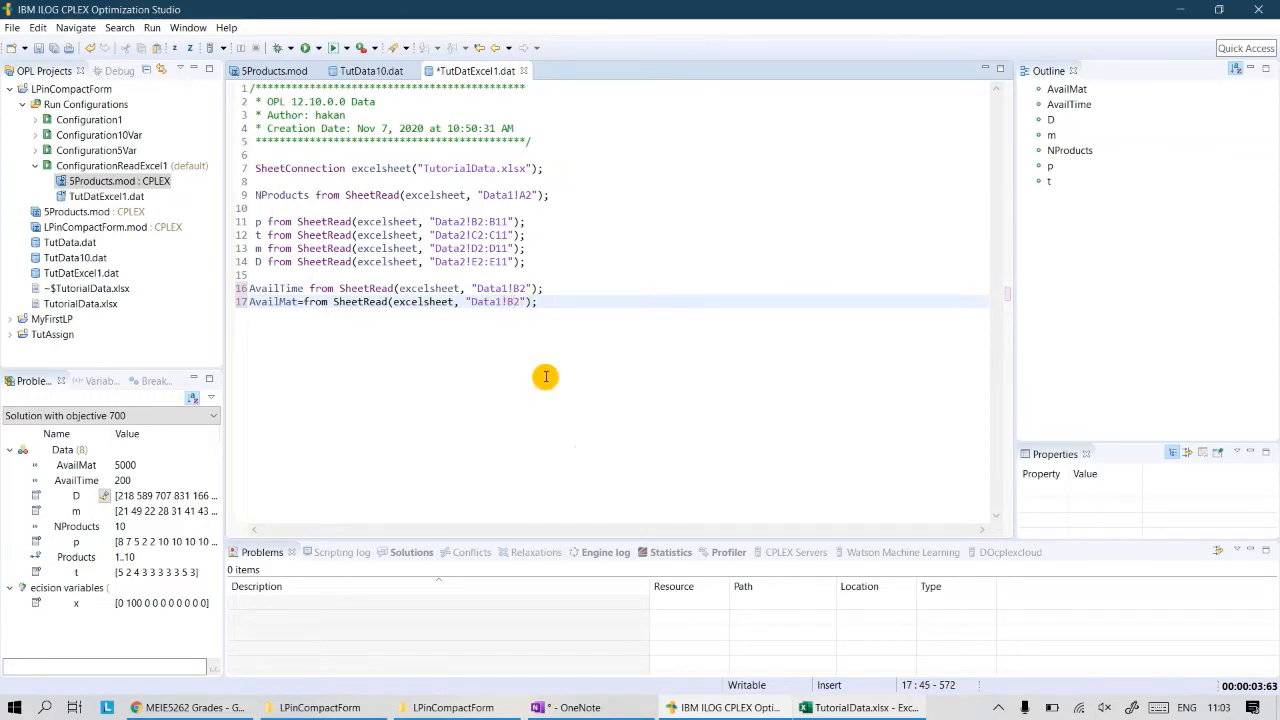
text(C)
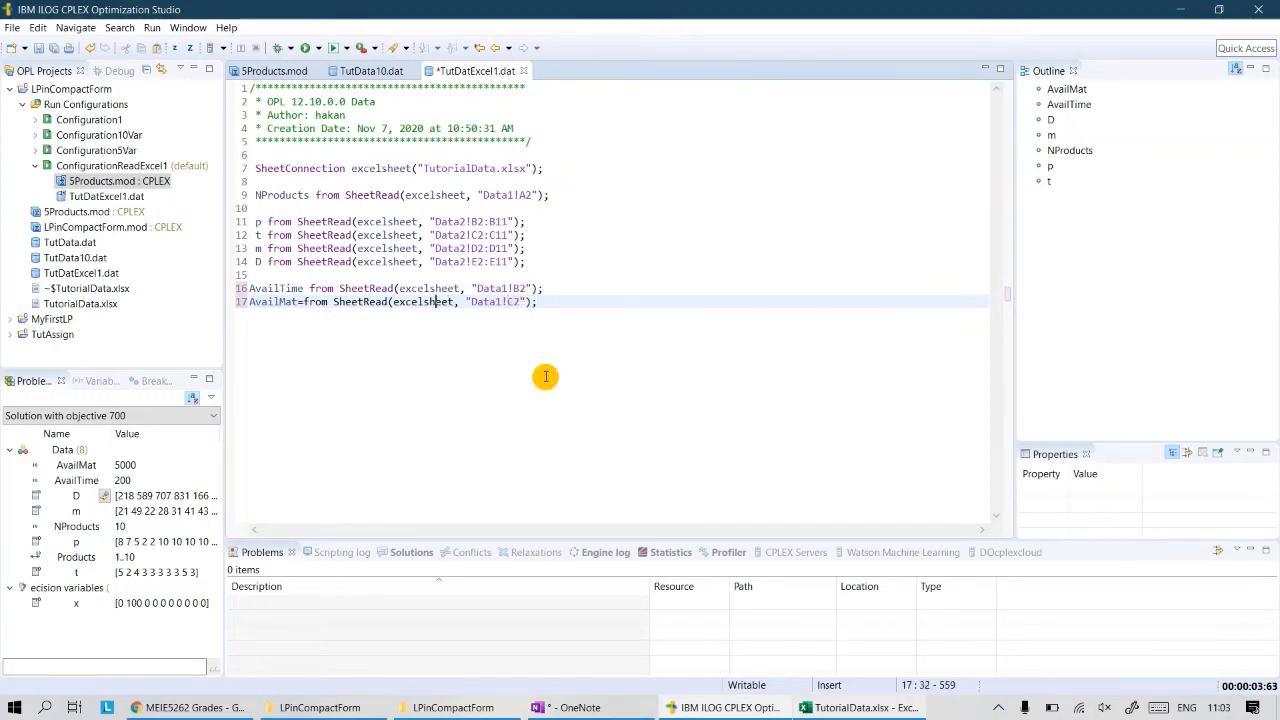
key(Left)
key(Left)
key(Left)
key(Left)
key(Left)
key(Left)
key(Left)
key(Left)
key(Left)
key(Left)
key(Left)
key(Left)
key(Left)
key(Left)
key(Left)
key(Left)
key(Left)
key(Left)
key(Left)
key(Left)
key(BackSpace)
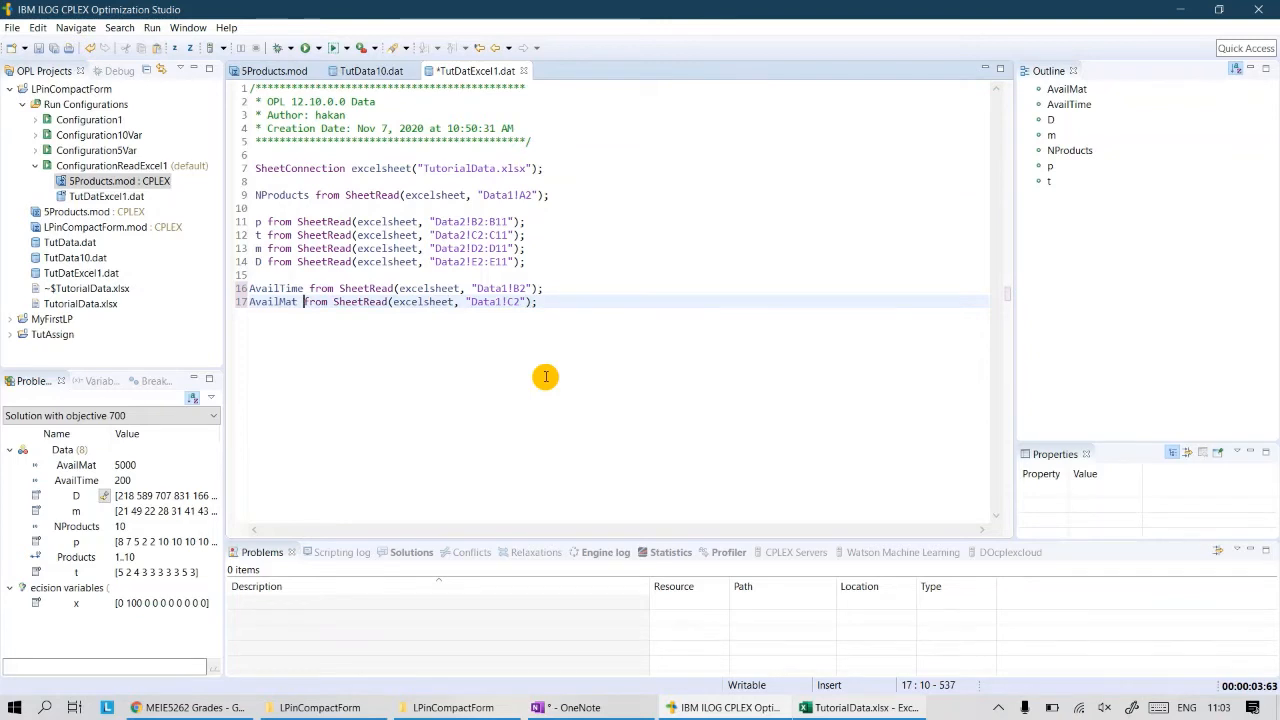
key(ctrl+s)
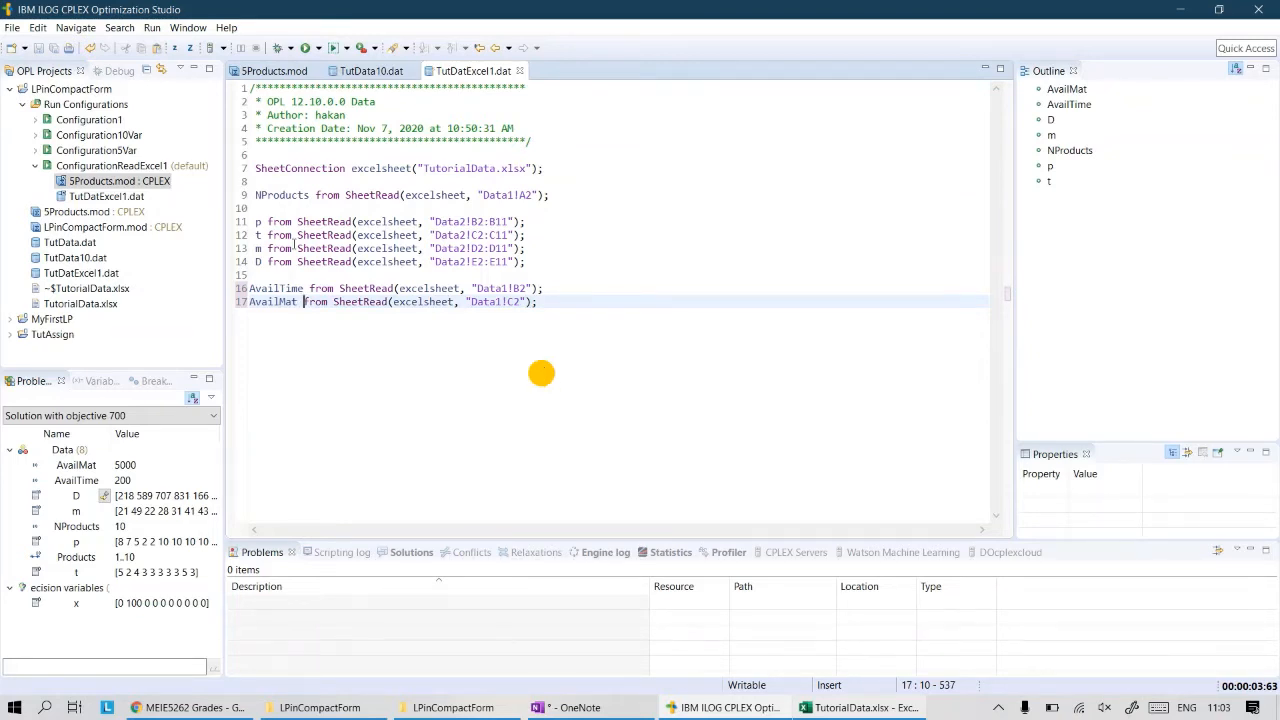
- Run 5Products.mod under ConfigurationReadExcel1 and review the data statements in TutDatExcel1.dat
right_click(114, 184)
click(155, 194)
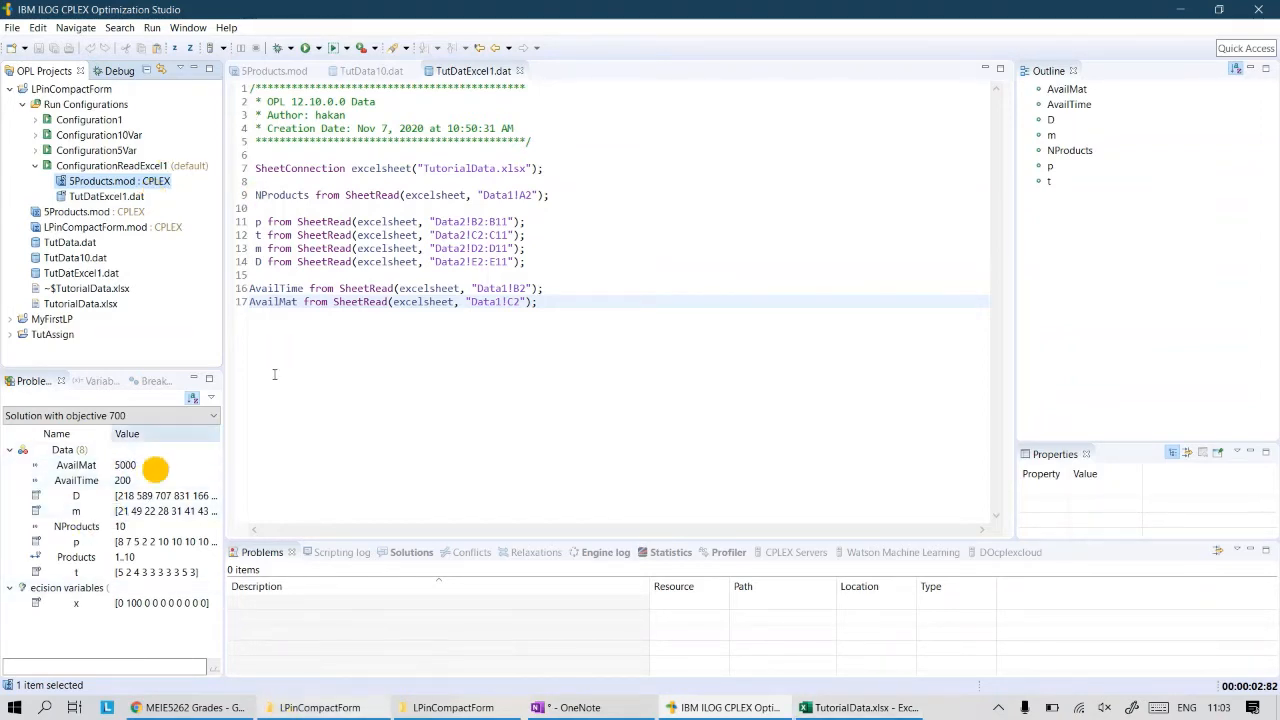
click(331, 302)
drag(540, 302, 244, 155)
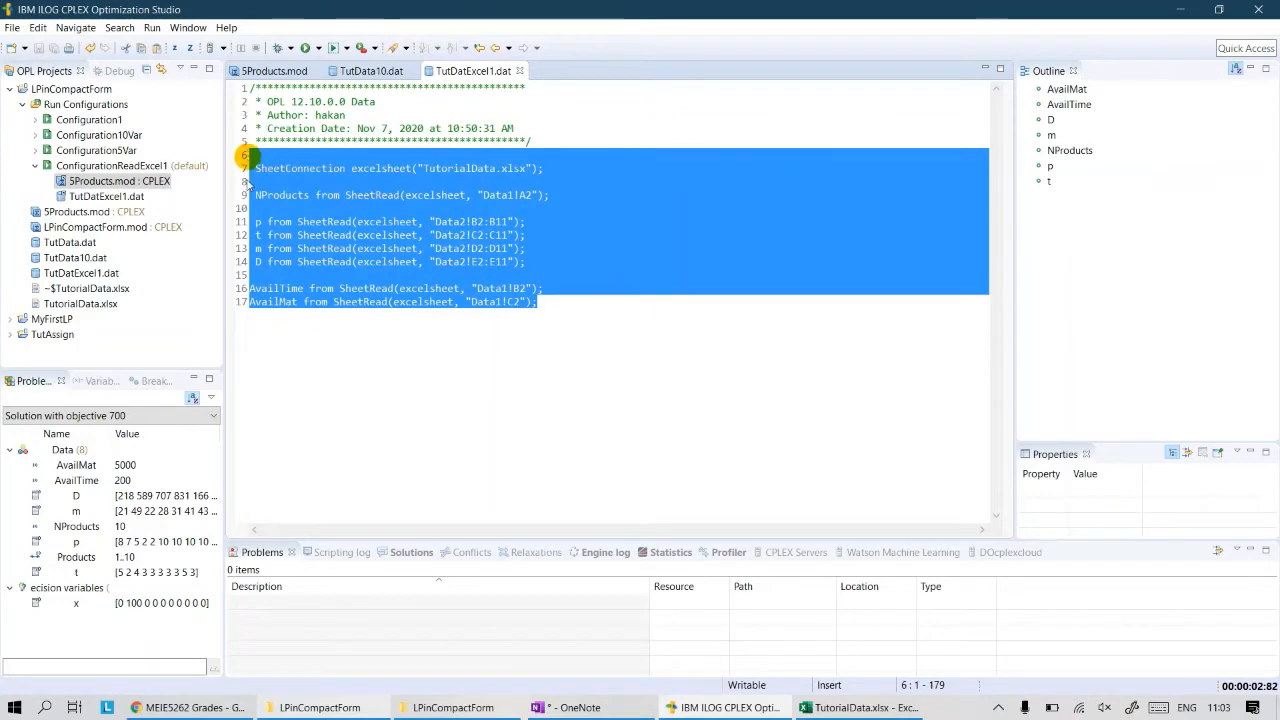
click(396, 379)
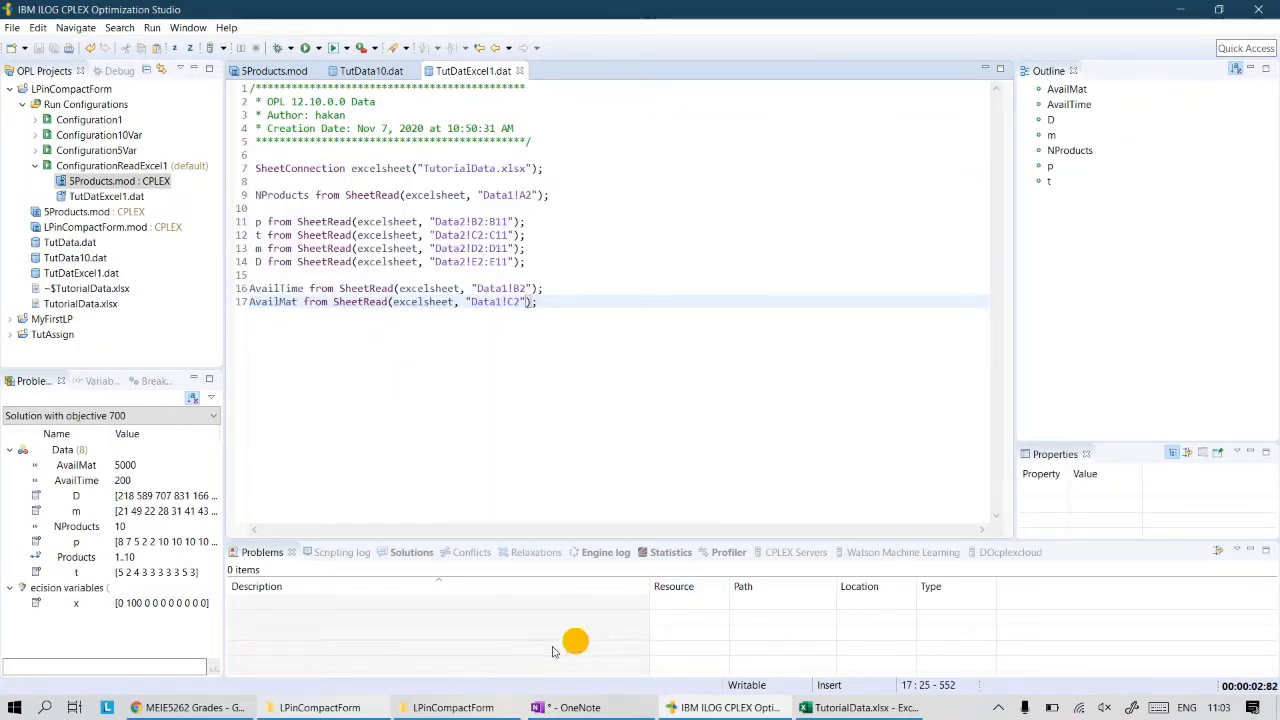
- Switch to TutorialData.xlsx in Excel and save a copy of it as TutorialData5Pro in the same folder
click(858, 707)
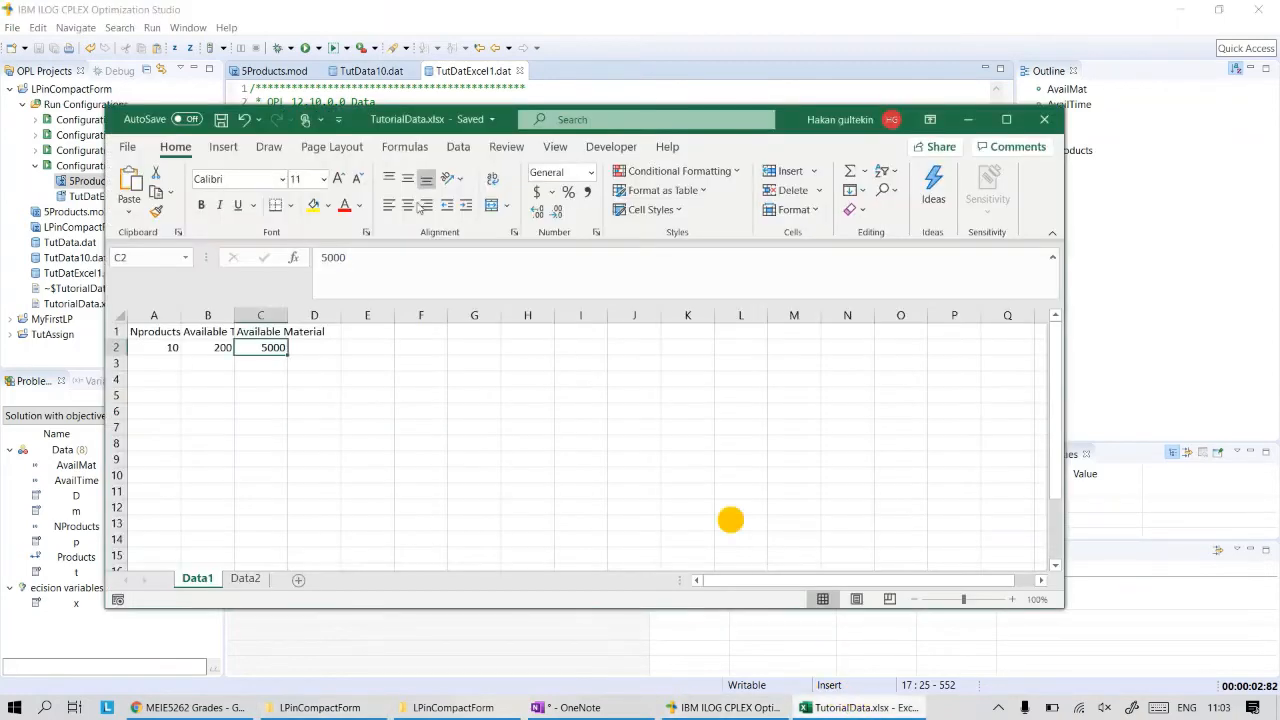
click(128, 146)
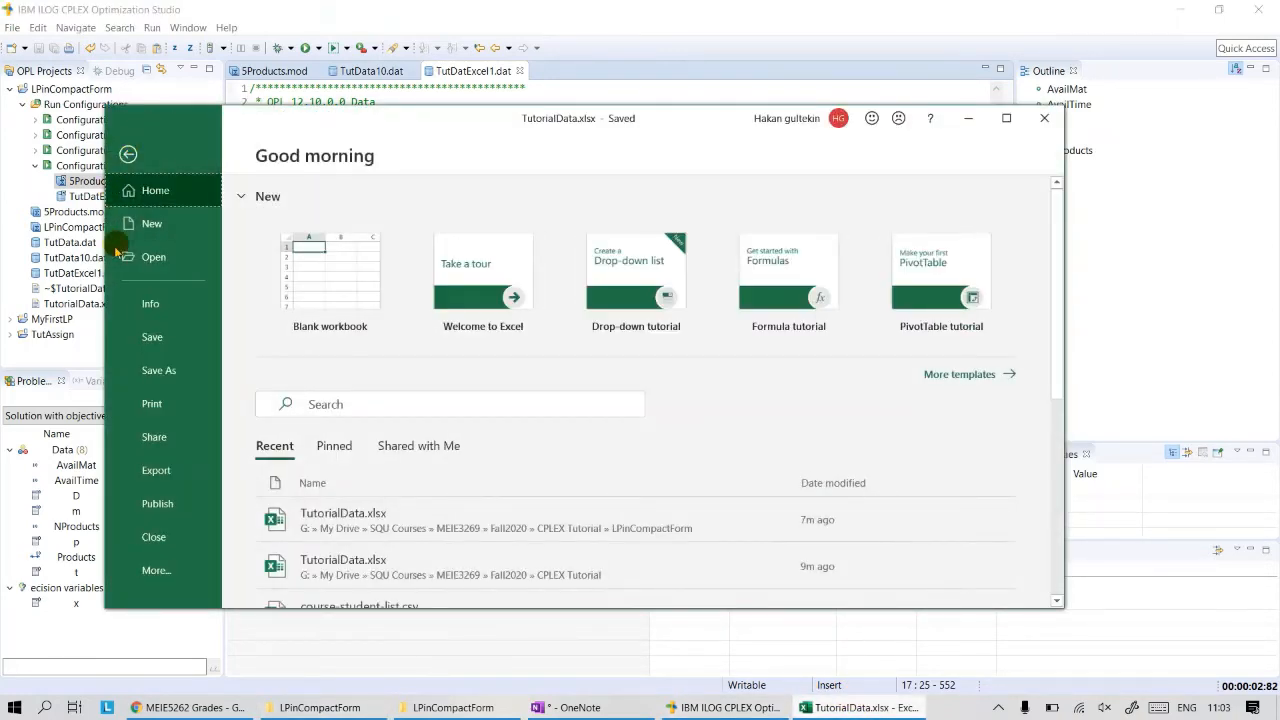
click(158, 370)
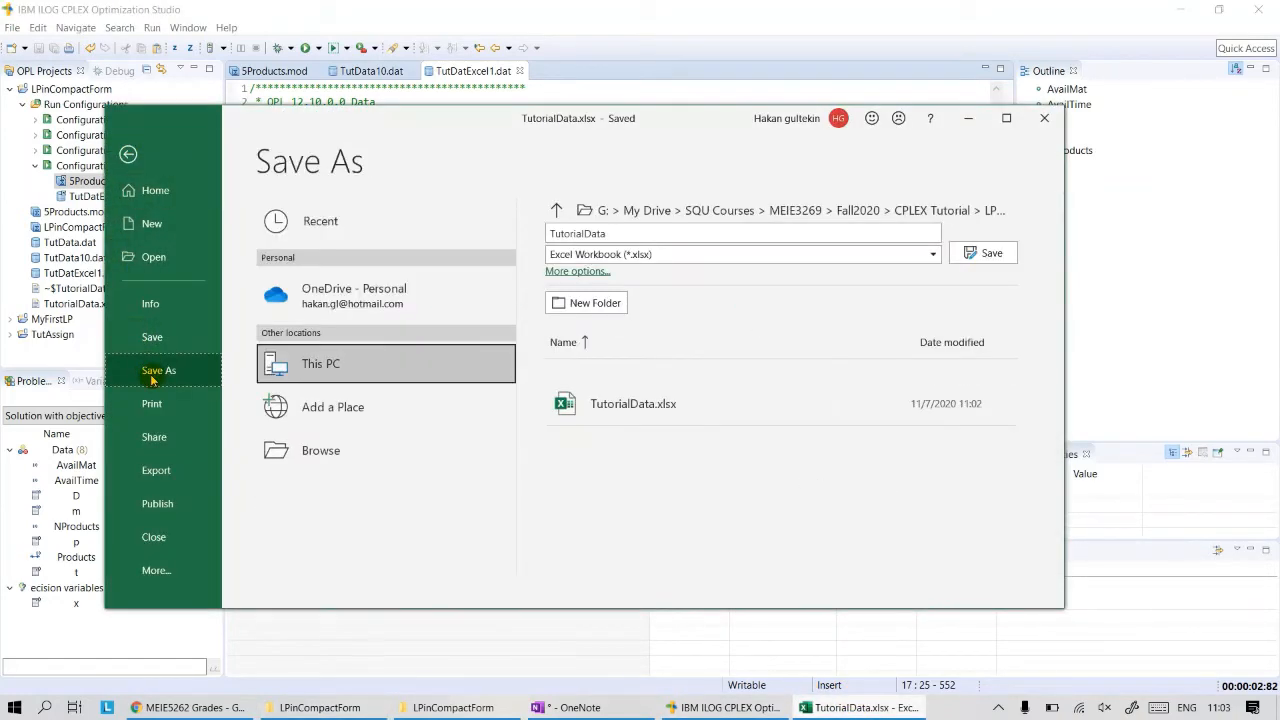
click(632, 234)
click(632, 234)
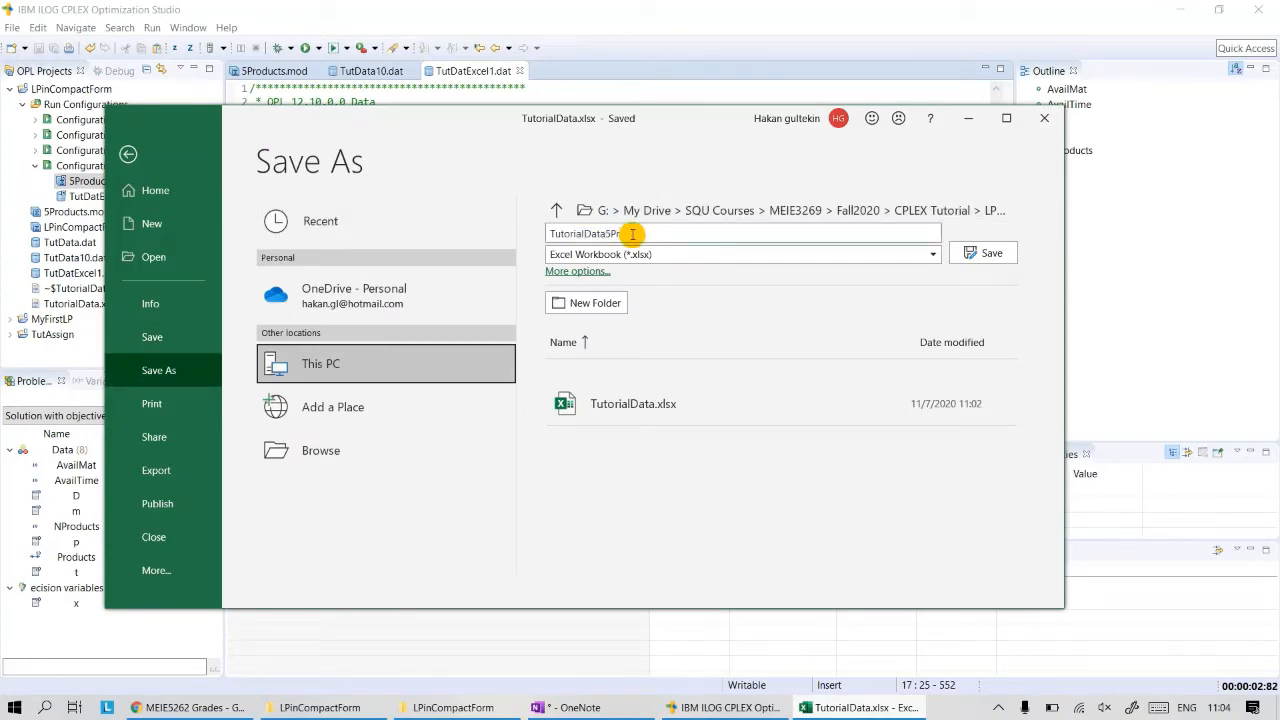
text(5Pro)
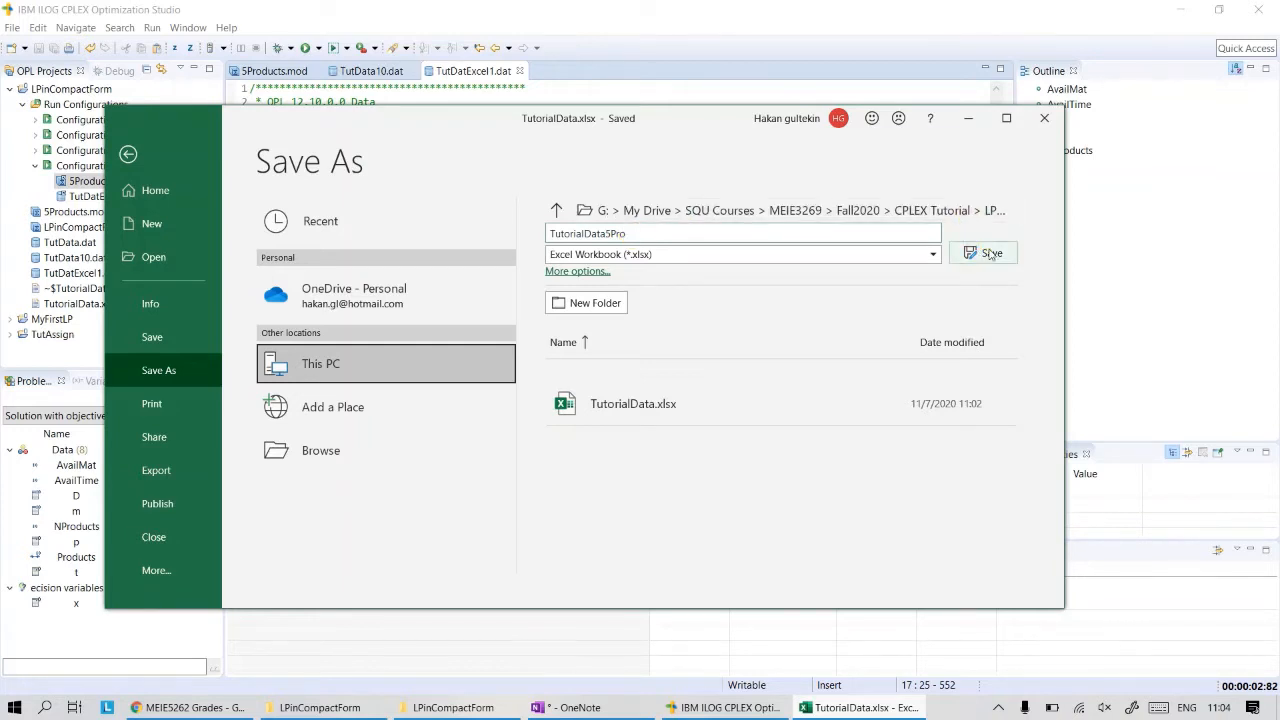
click(983, 252)
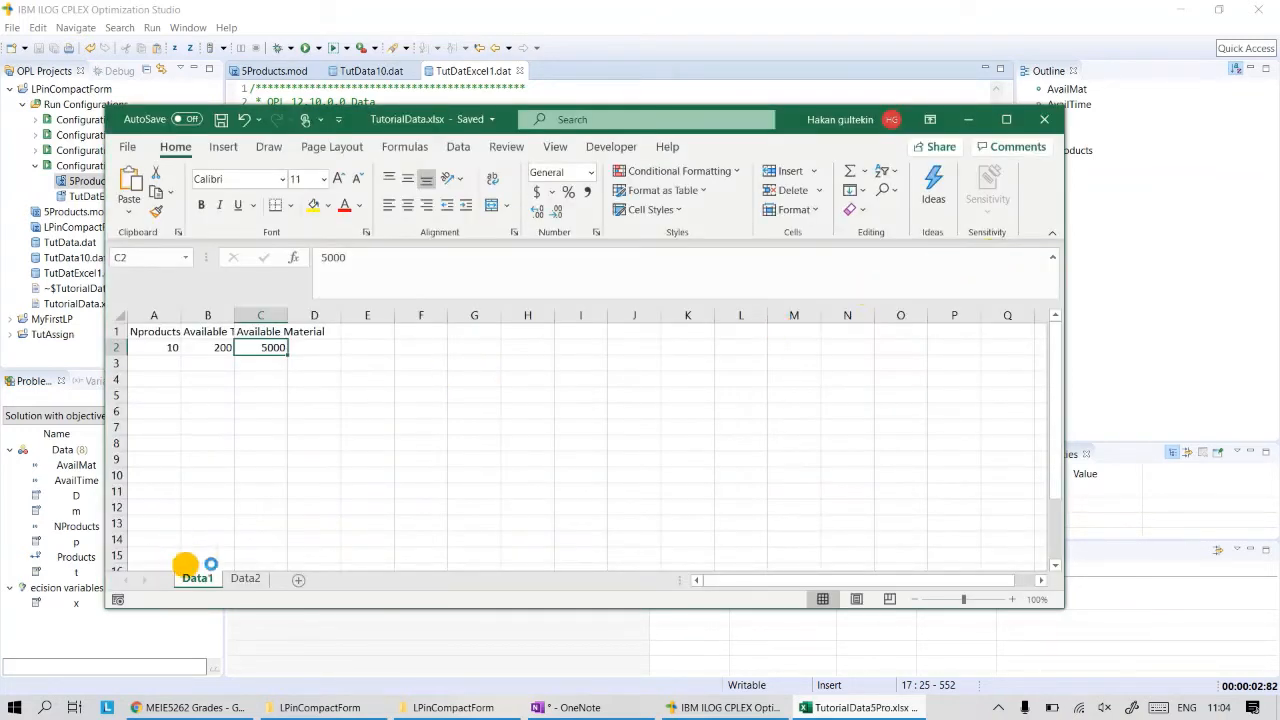
- Set the Nproducts value in A2 on sheet Data1 to 5
click(150, 344)
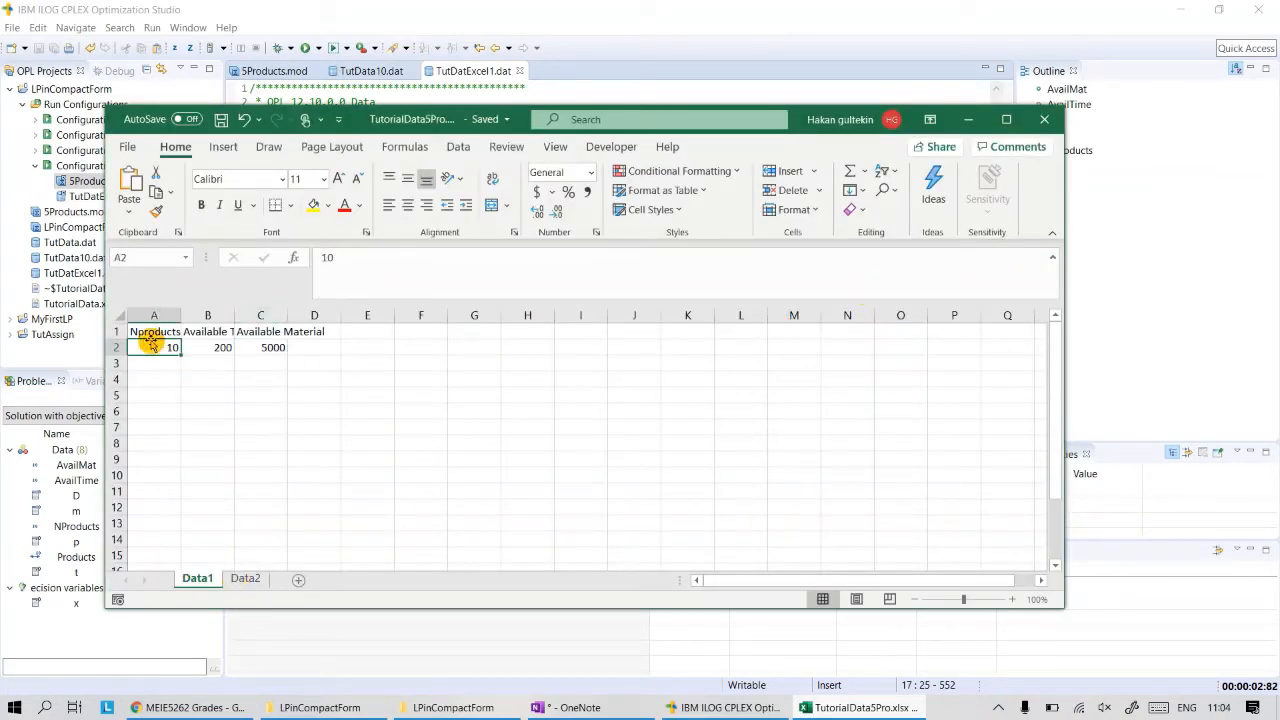
text(5)
key(Return)
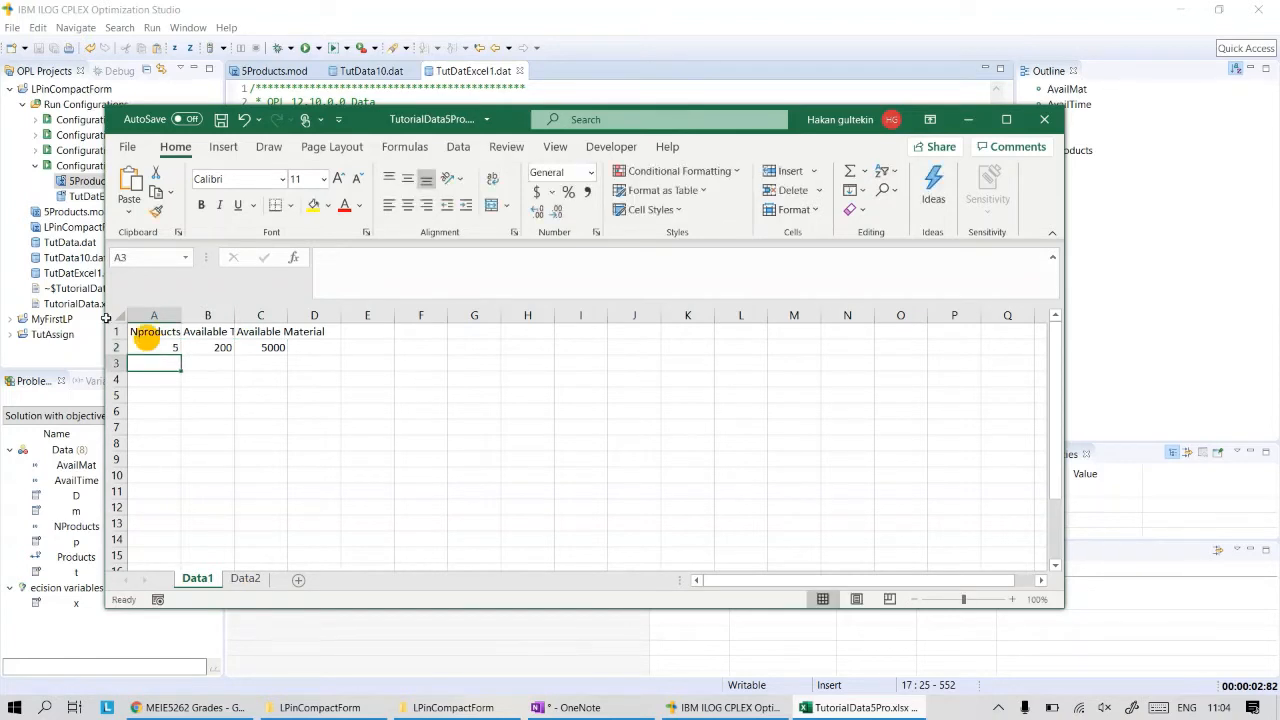
- Clear the rows of products 6 to 10 in A7:E11 on sheet Data2 and save the workbook
click(250, 579)
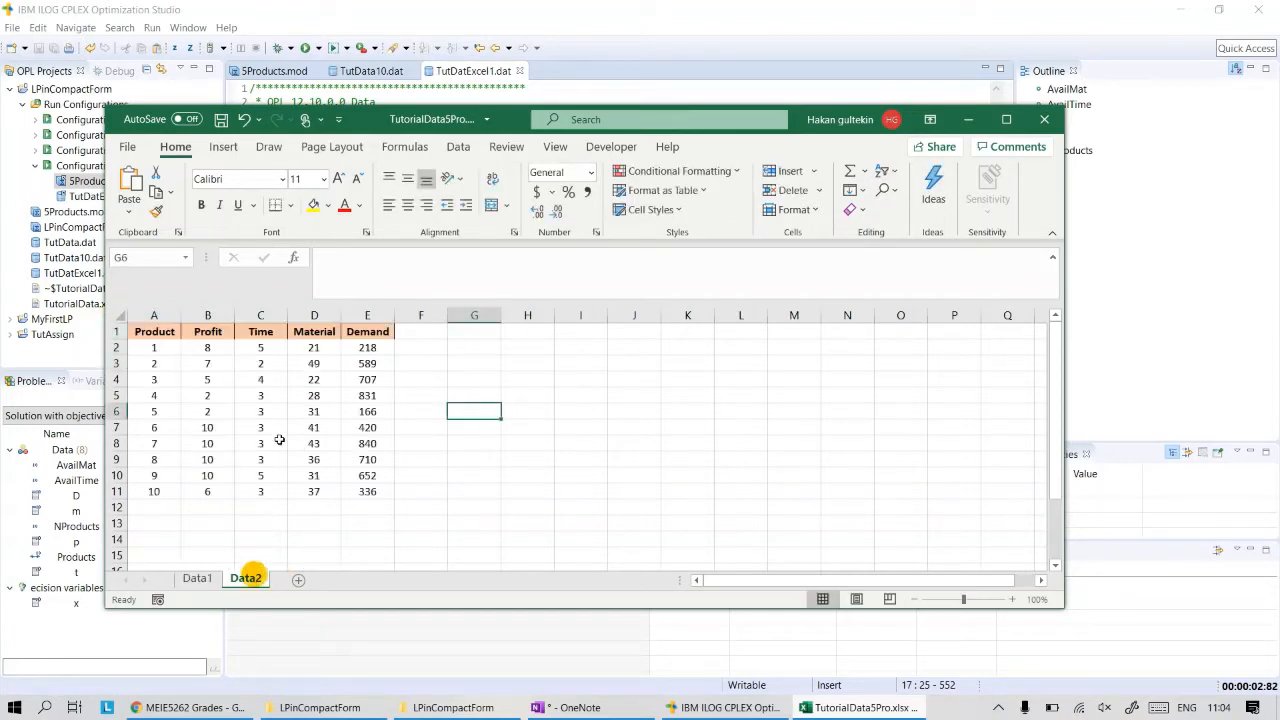
click(154, 428)
drag(184, 428, 360, 492)
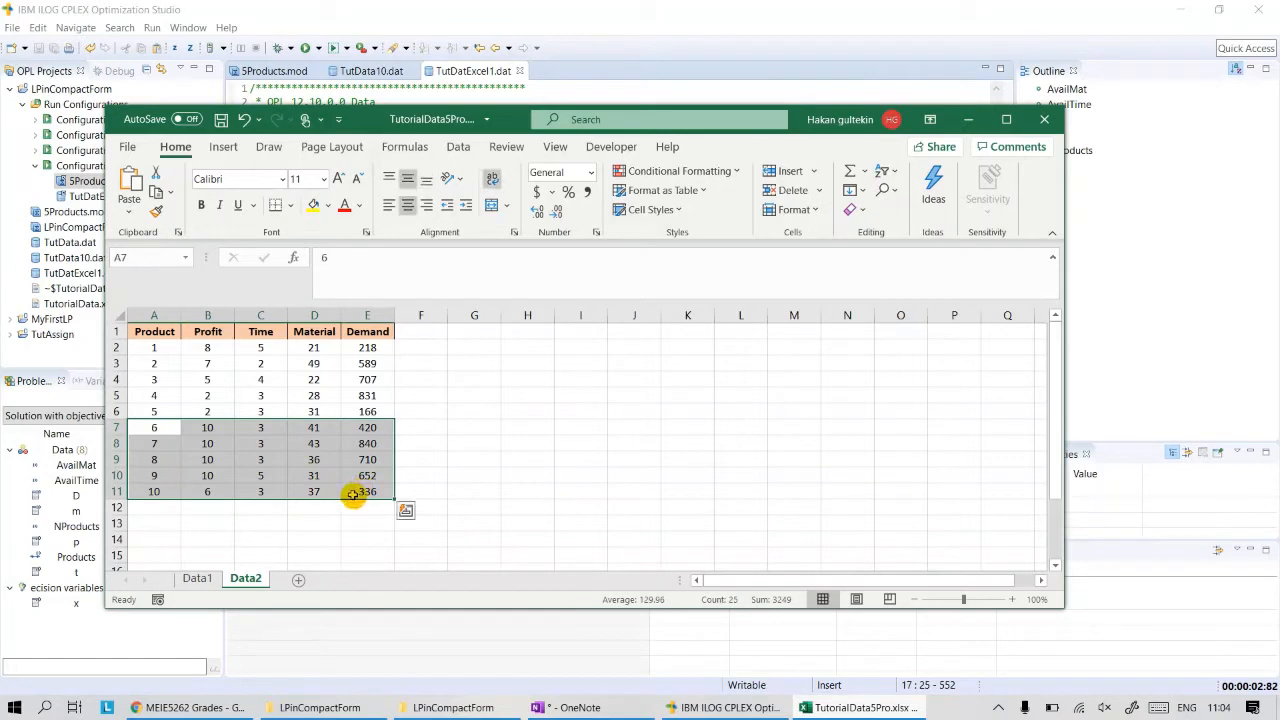
key(Delete)
click(490, 472)
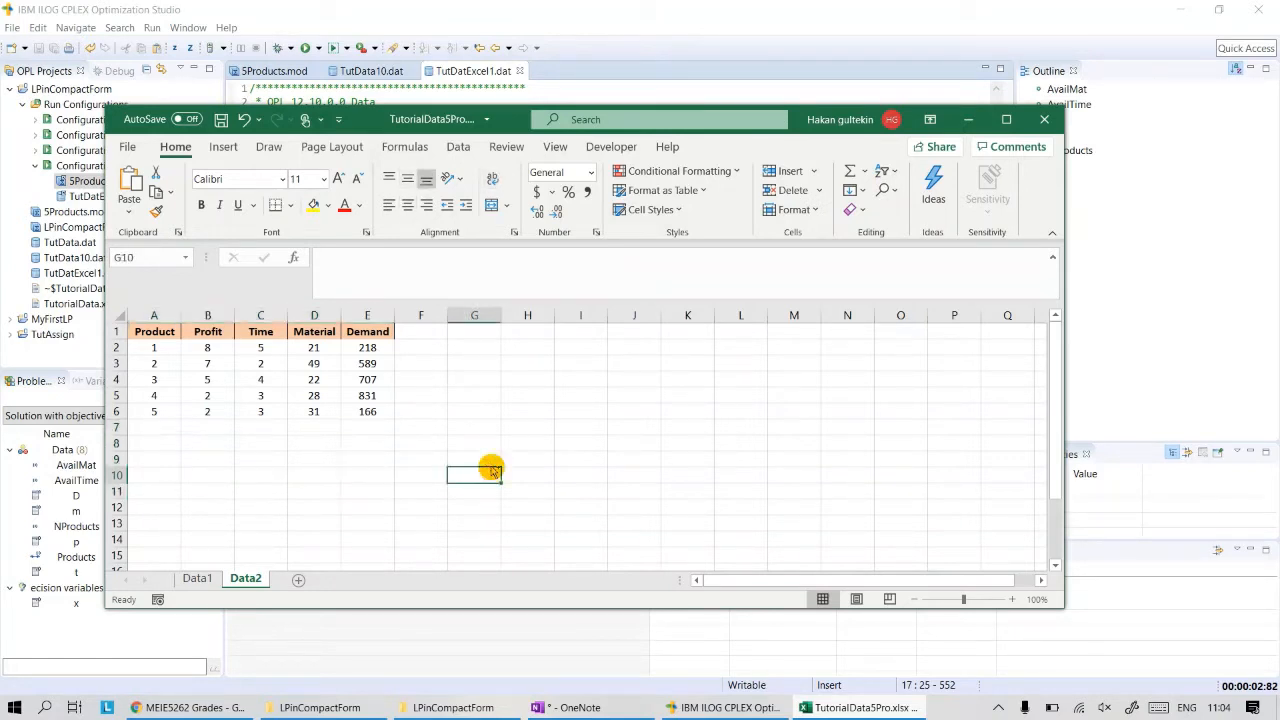
key(ctrl+s)
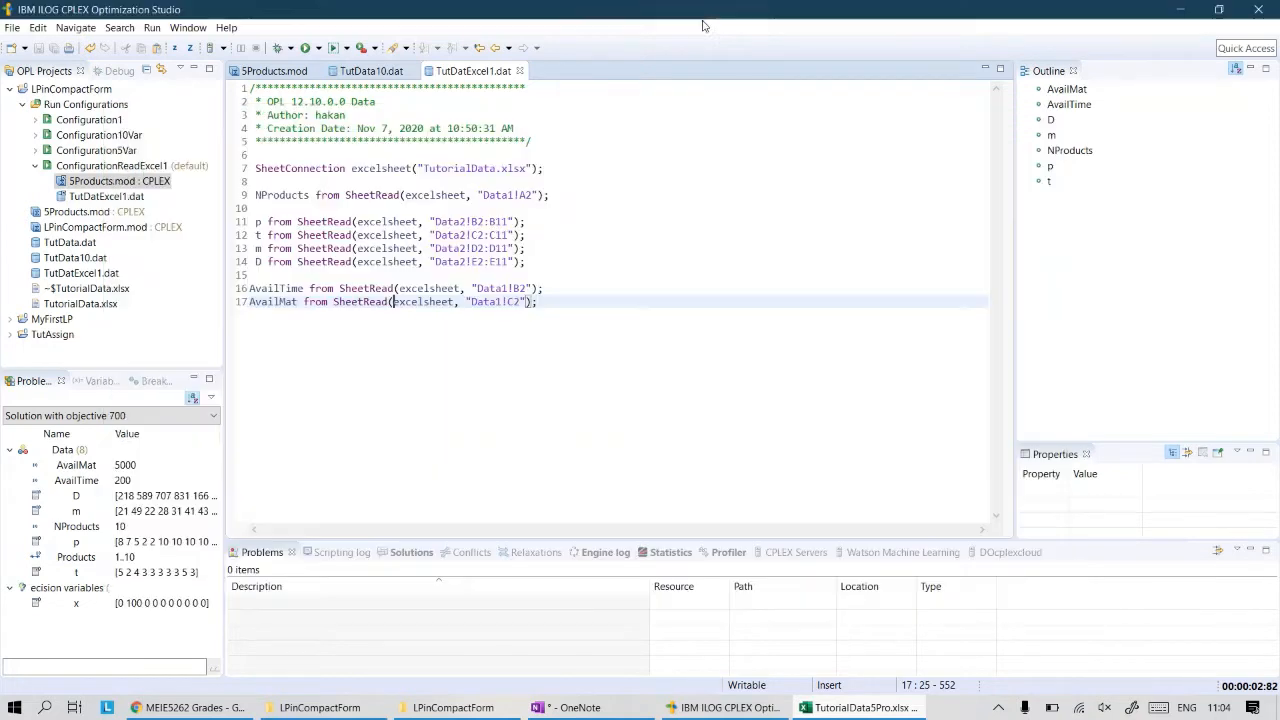
- Switch to CPLEX Optimization Studio, change the SheetConnection file in TutDatExcel1.dat to TutorialData5Pro.xlsx, and save the file
click(705, 30)
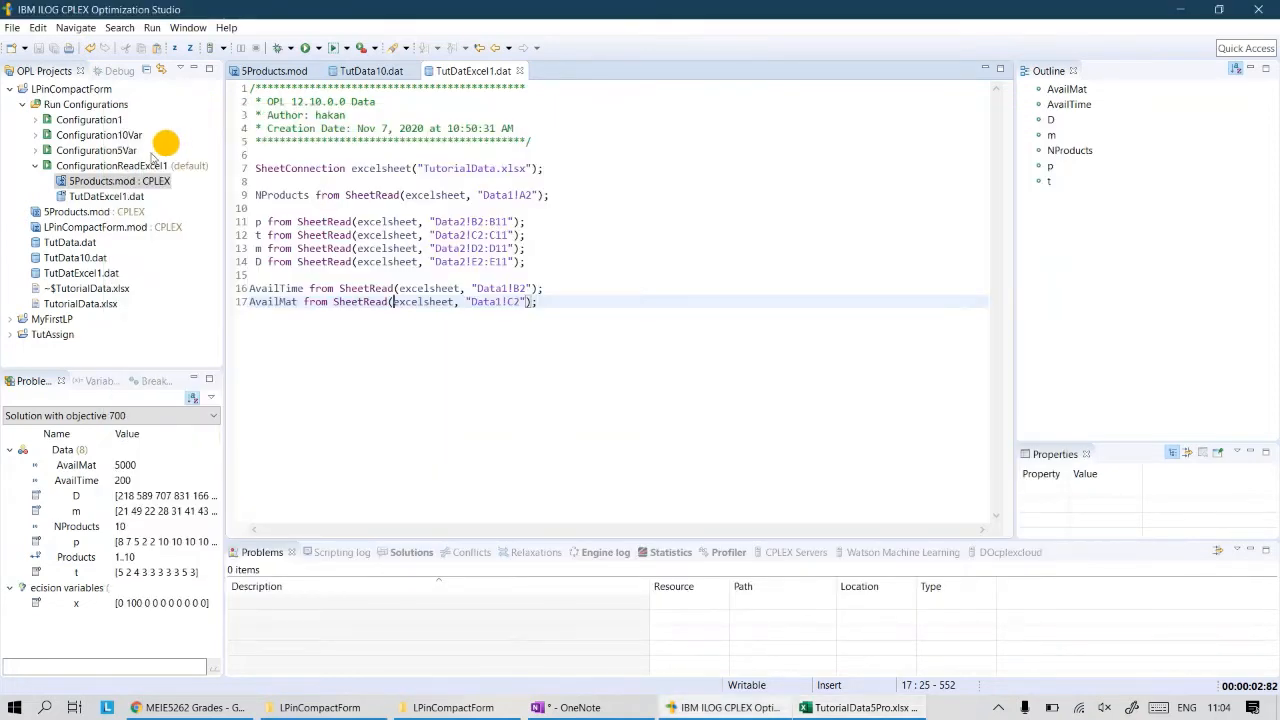
click(106, 196)
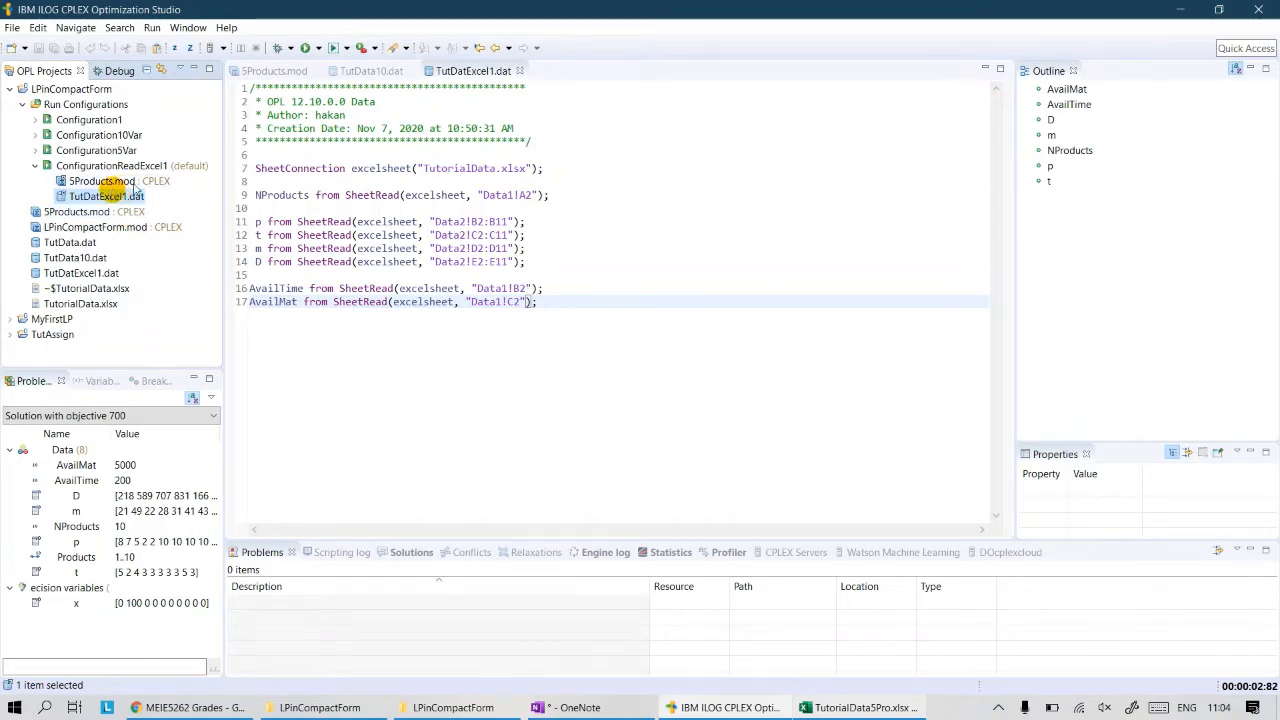
click(502, 168)
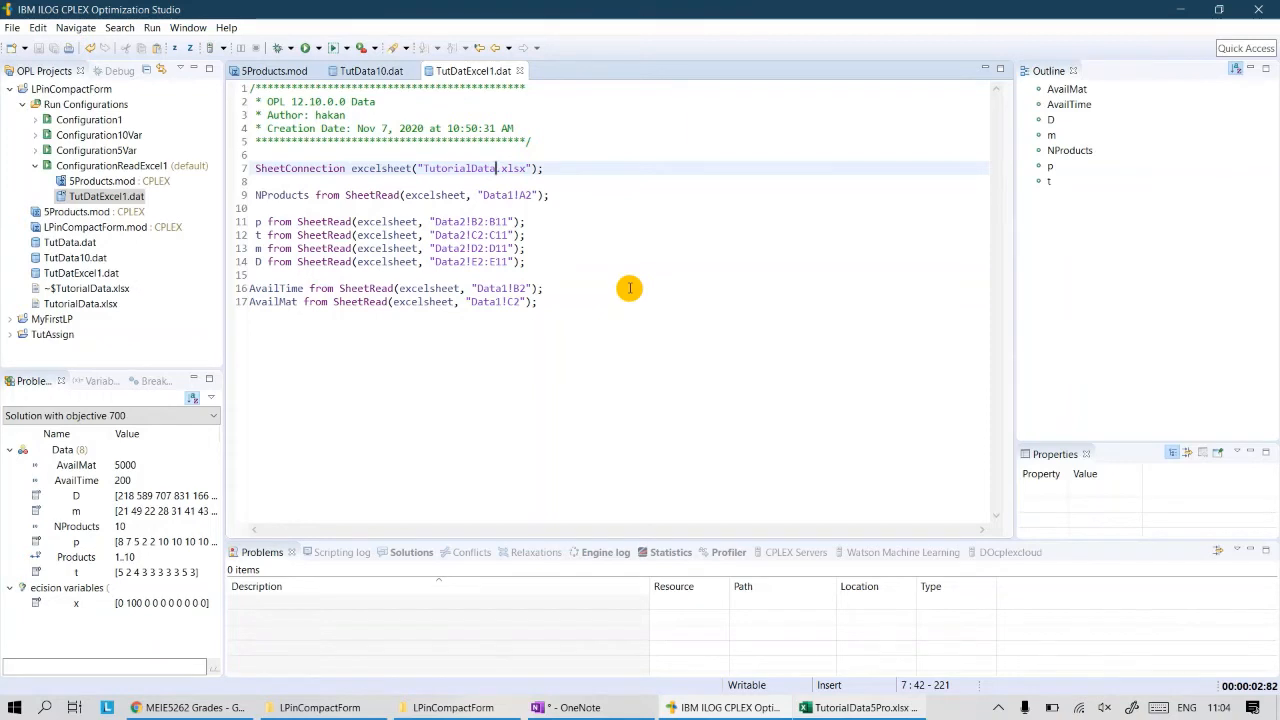
text(5Pro)
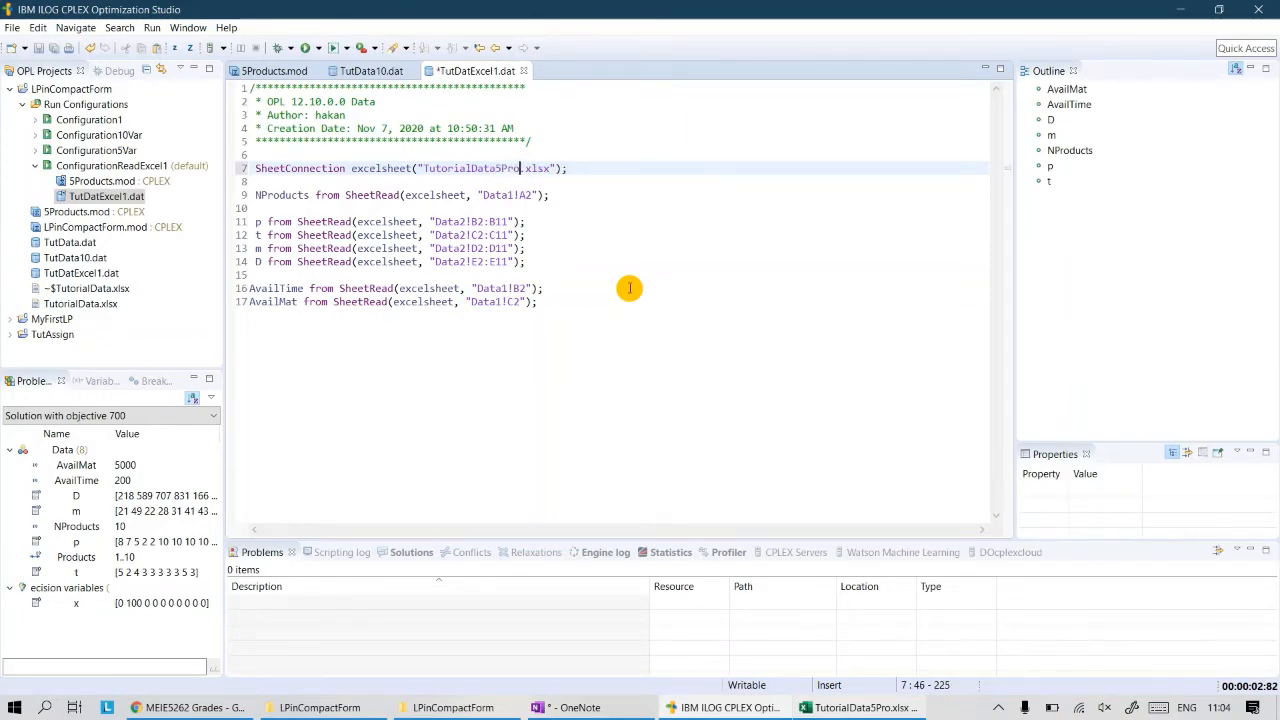
click(771, 288)
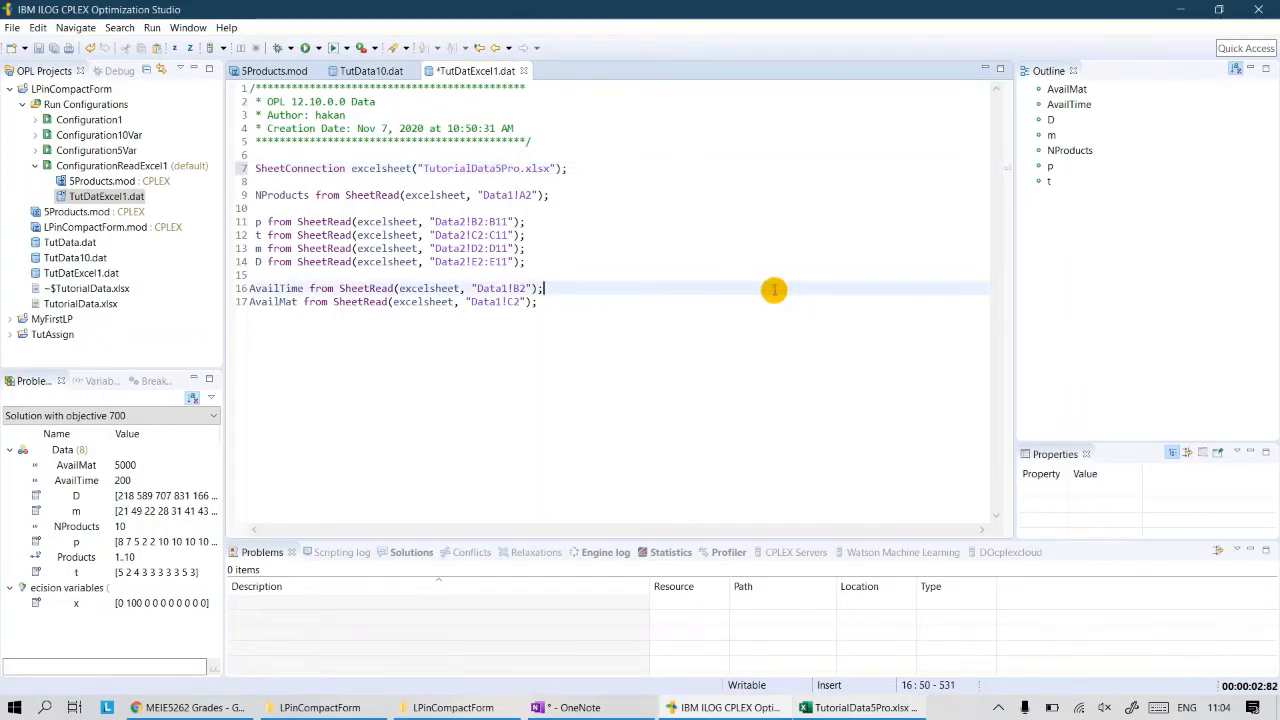
key(ctrl+s)
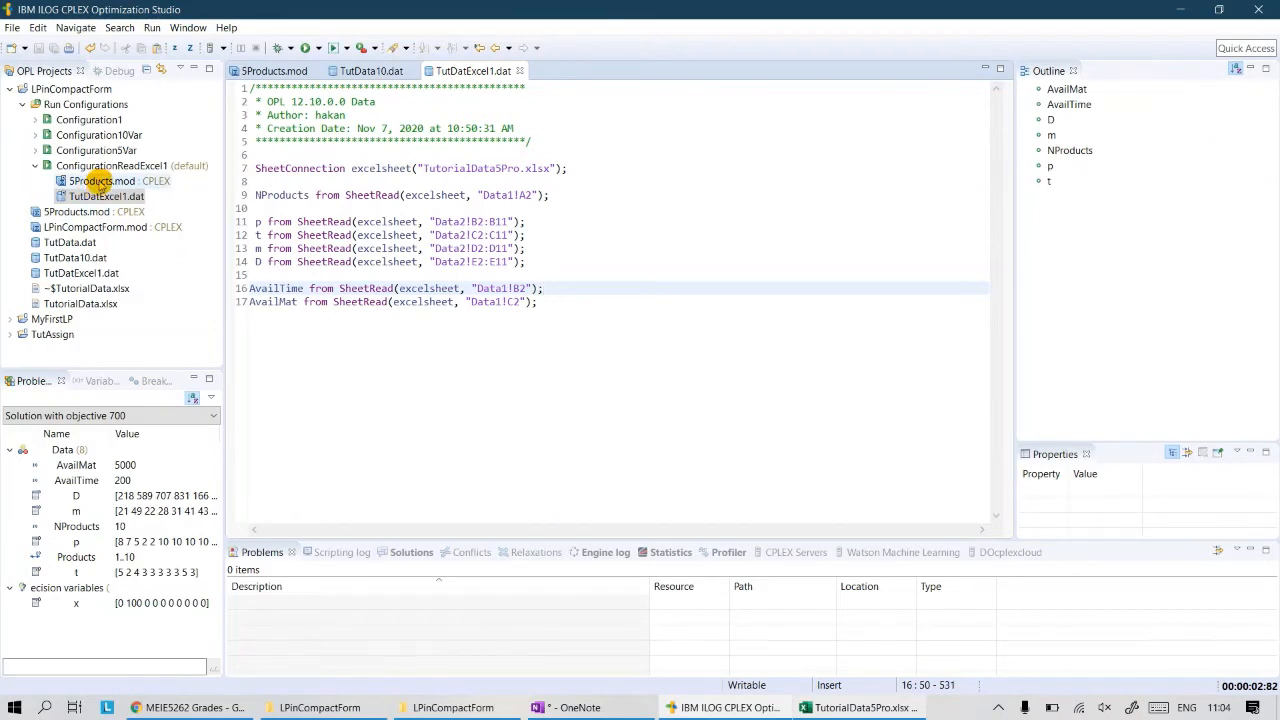
- Run 5Products.mod under ConfigurationReadExcel1 with the TutorialData5Pro.xlsx connection
click(100, 181)
right_click(100, 181)
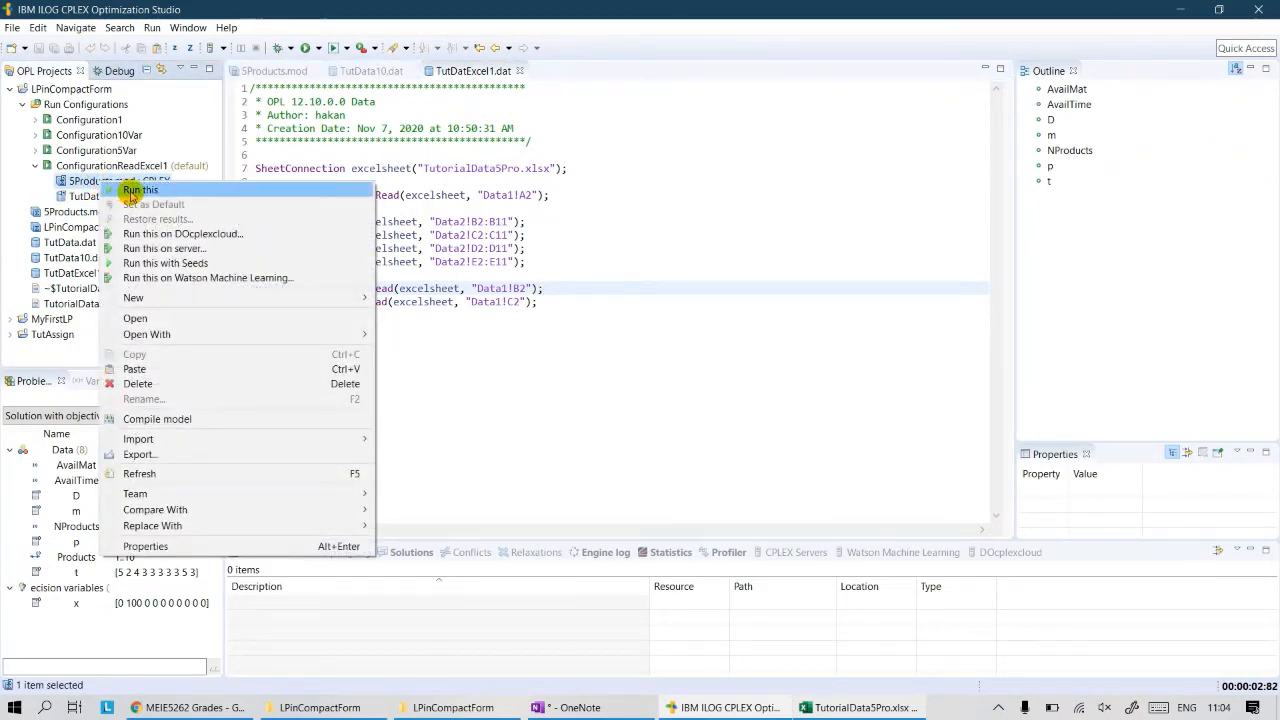
click(132, 191)
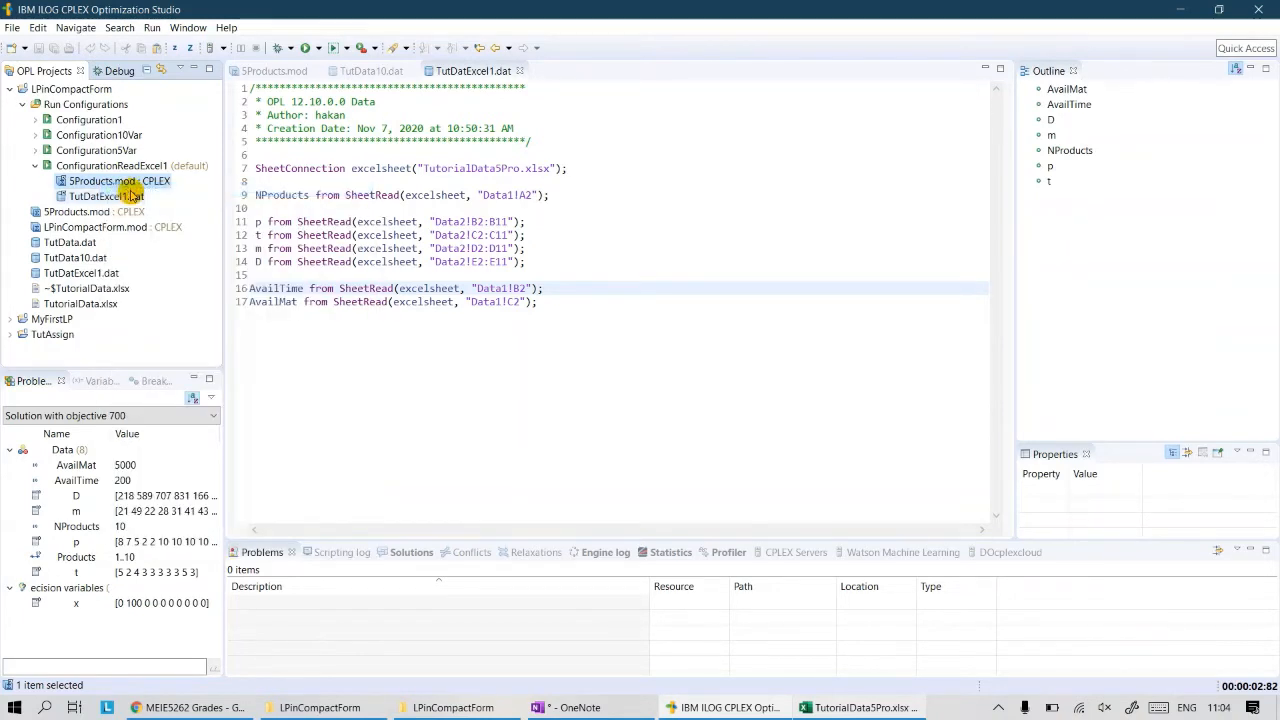
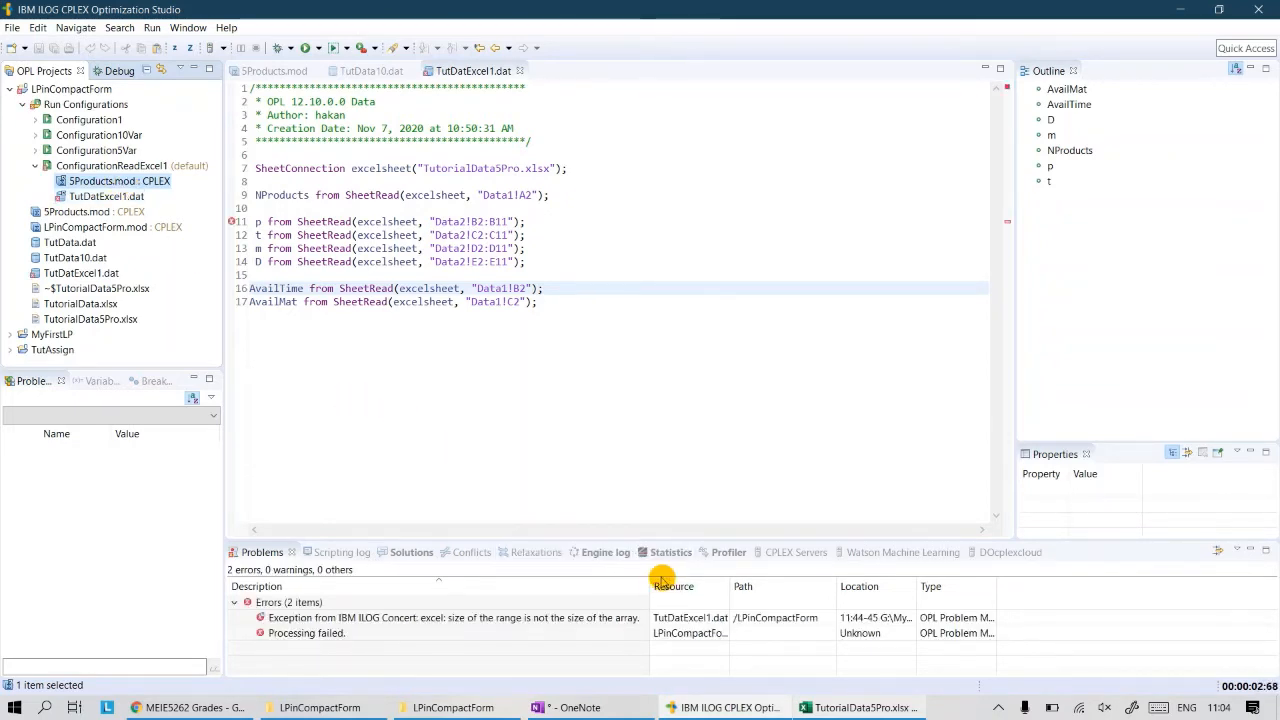
- Enlarge the problem list, widen its description column, and jump to the statement in TutDatExcel1.dat that causes the Concert exception
click(606, 550)
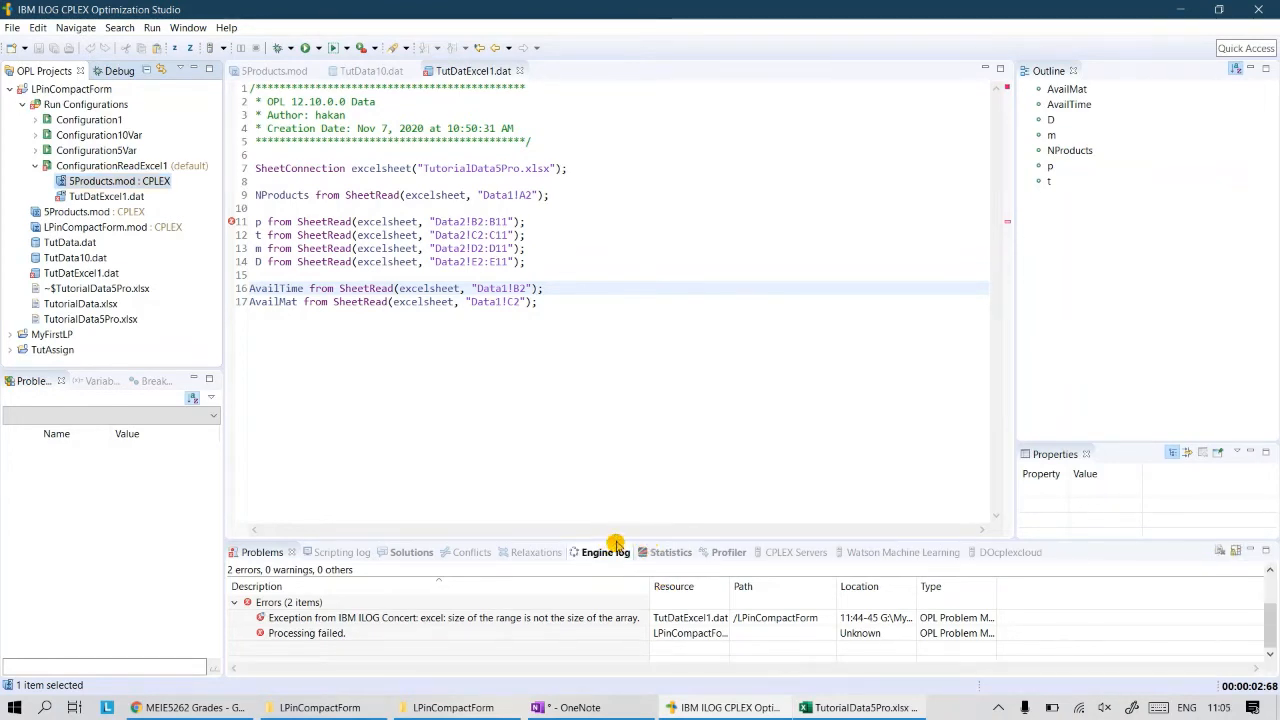
click(262, 552)
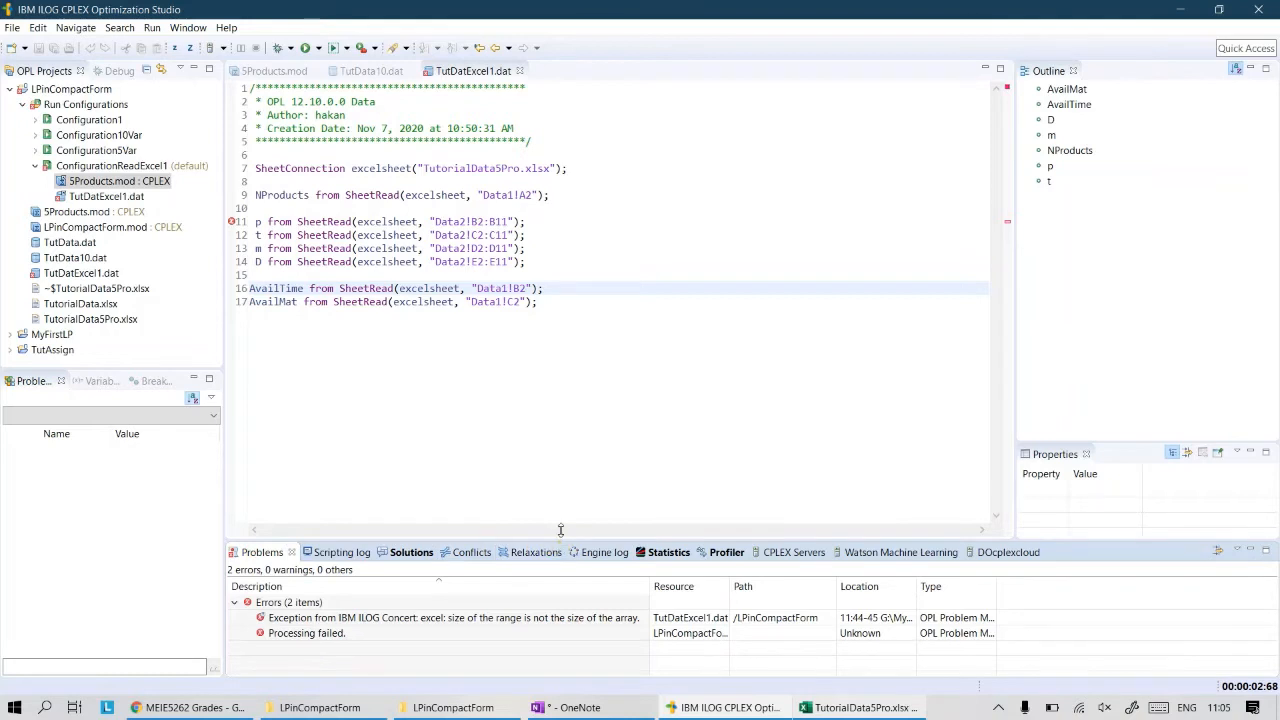
drag(560, 533, 583, 440)
click(310, 531)
click(320, 516)
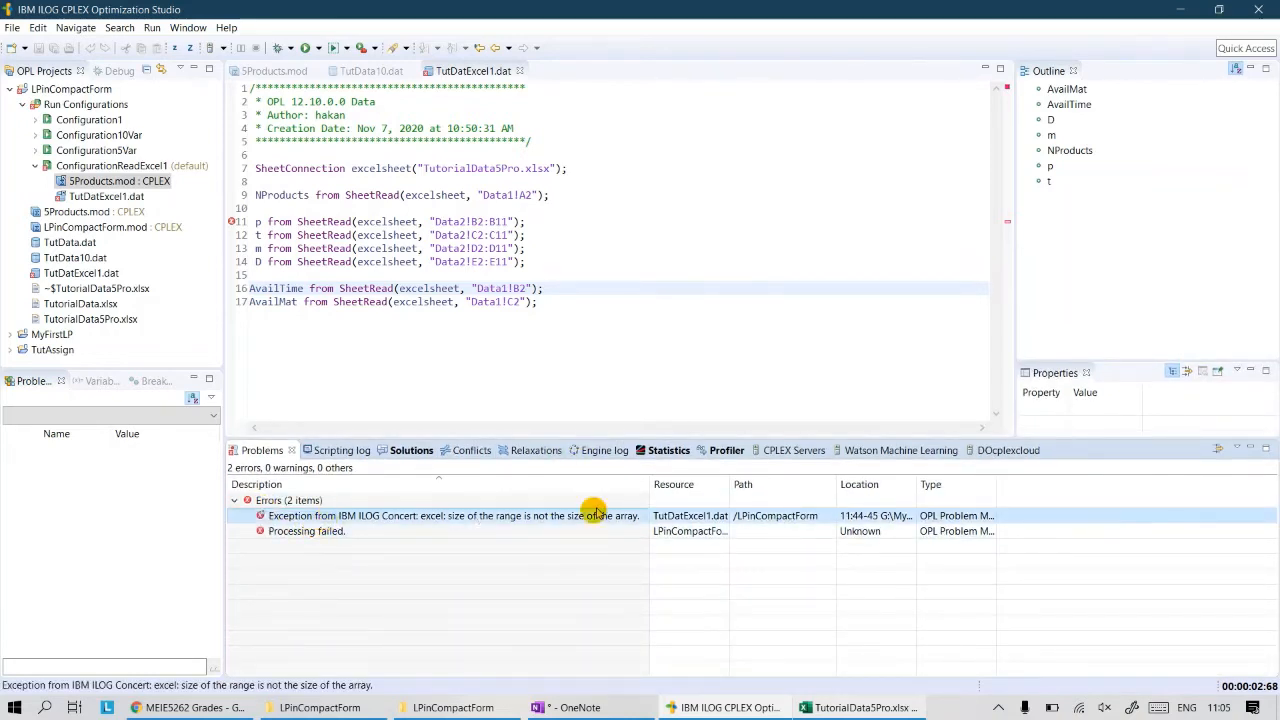
drag(647, 484, 797, 484)
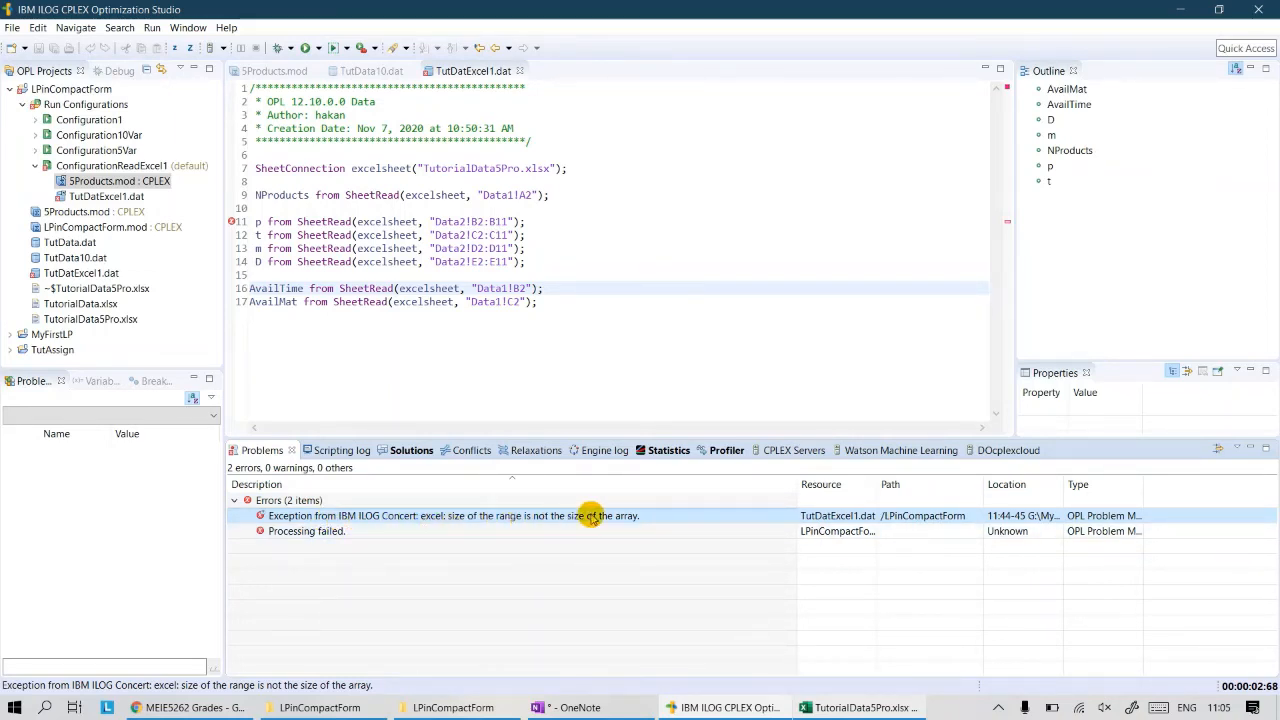
double_click(350, 516)
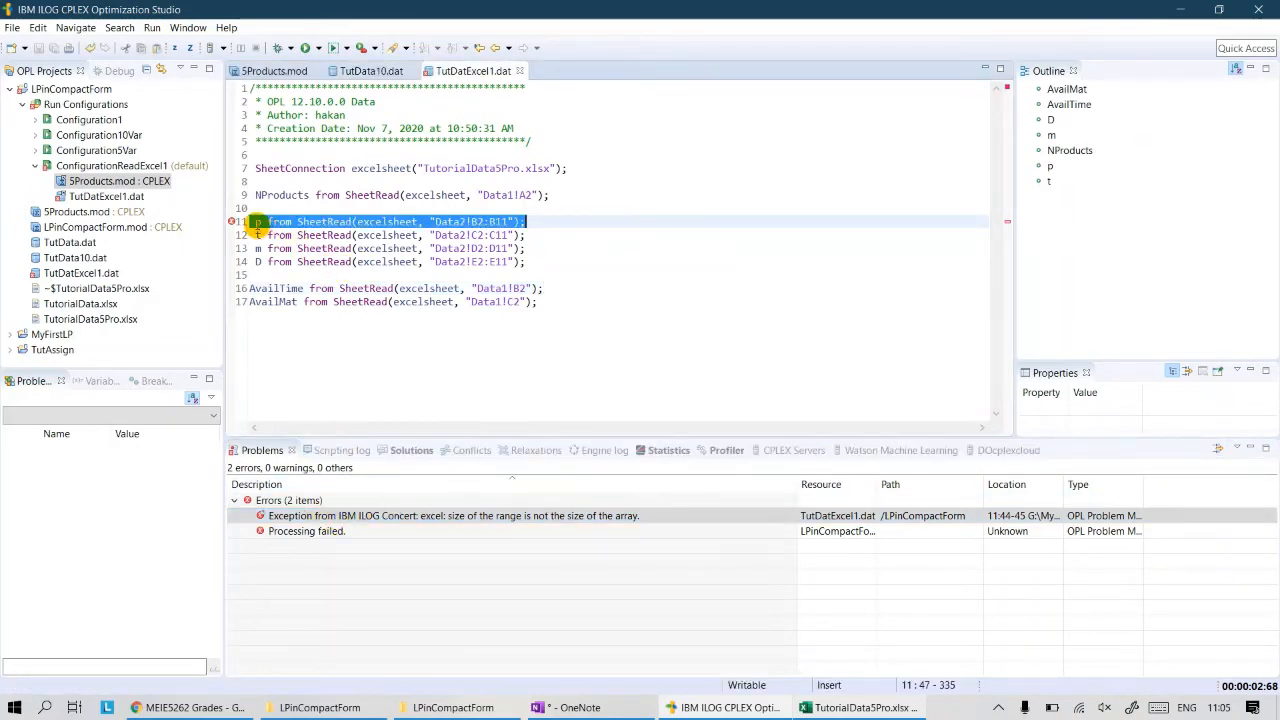
- Compare the p statement in TutDatExcel1.dat with the NProducts cell A2 on sheet Data1 of TutorialData5Pro.xlsx in Excel, and return to CPLEX
click(257, 222)
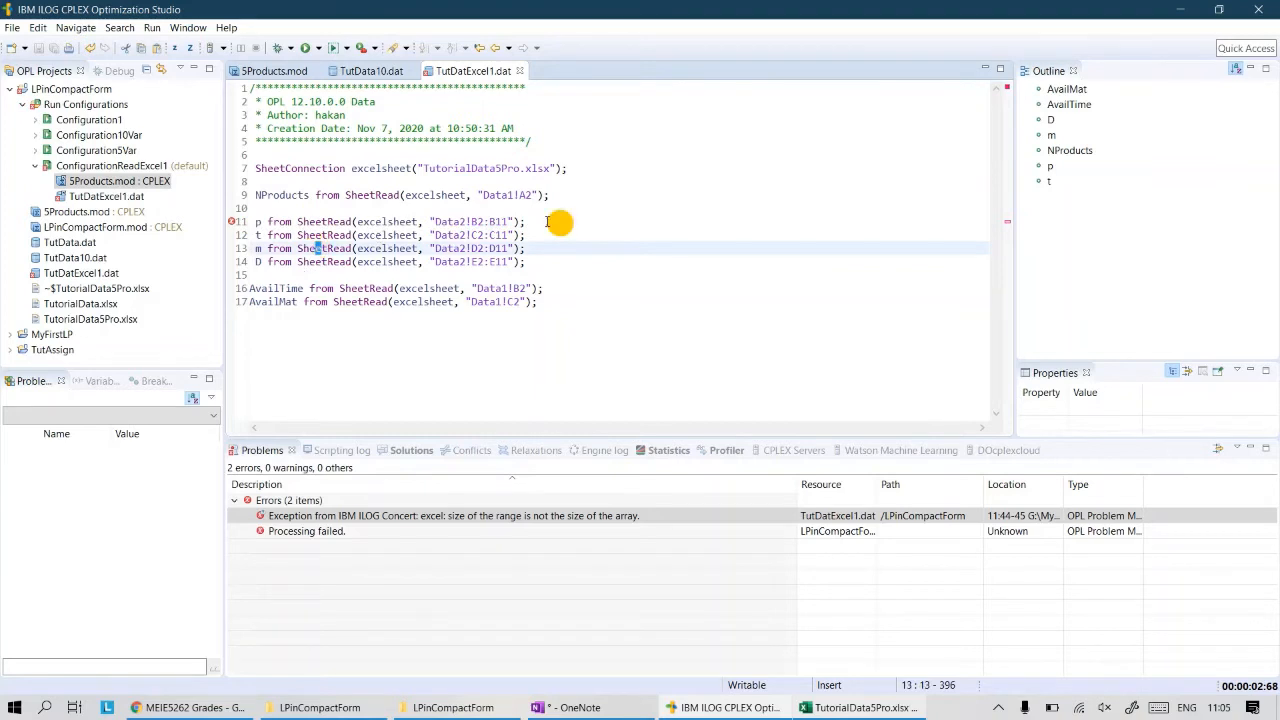
drag(557, 221, 256, 221)
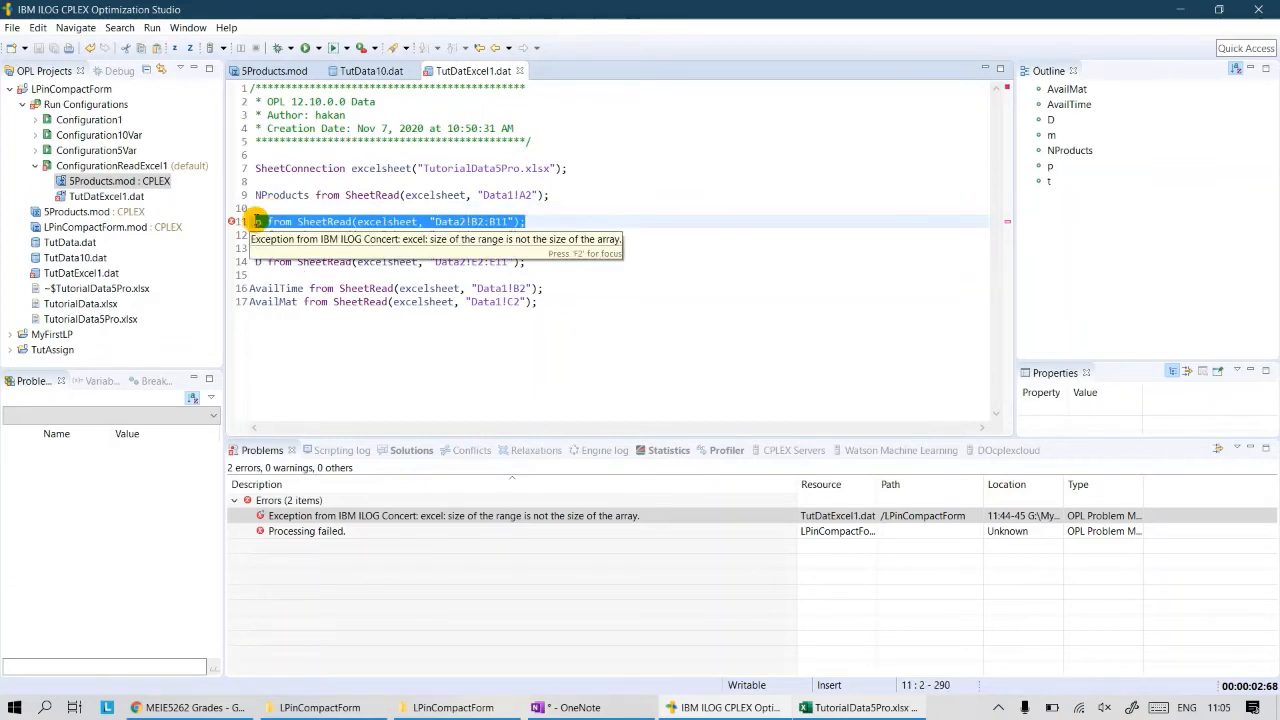
click(880, 708)
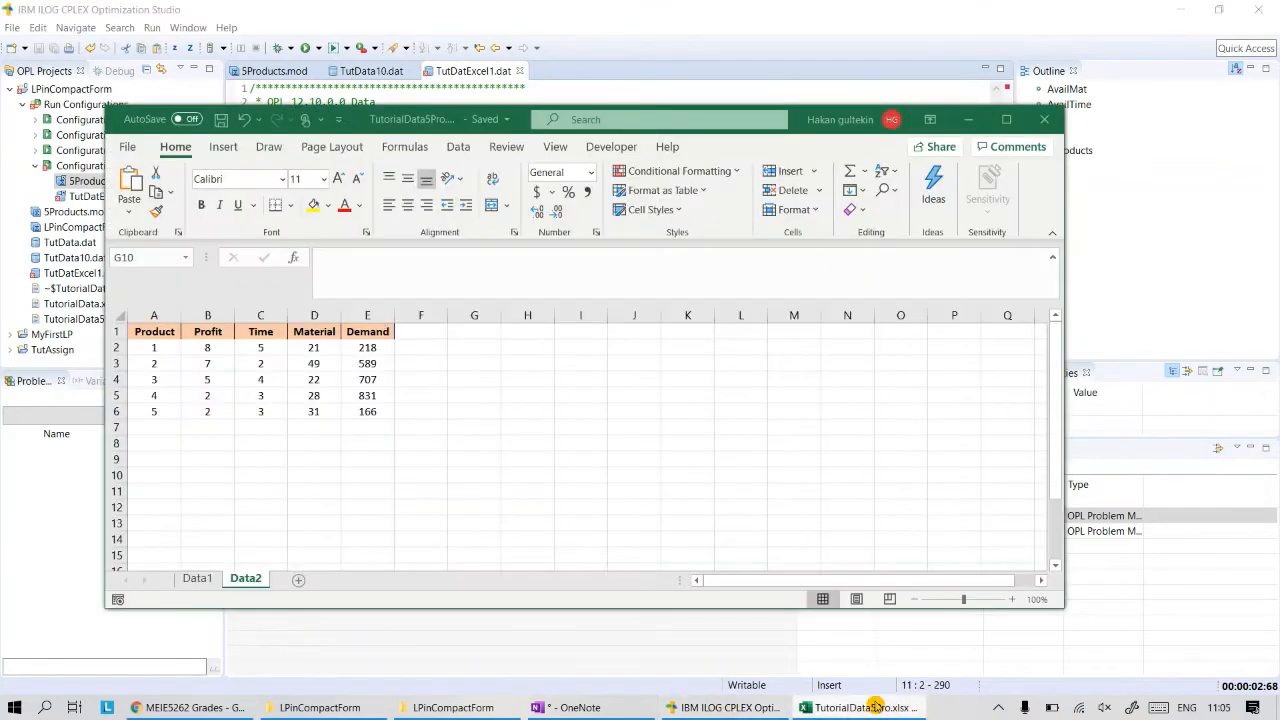
click(198, 579)
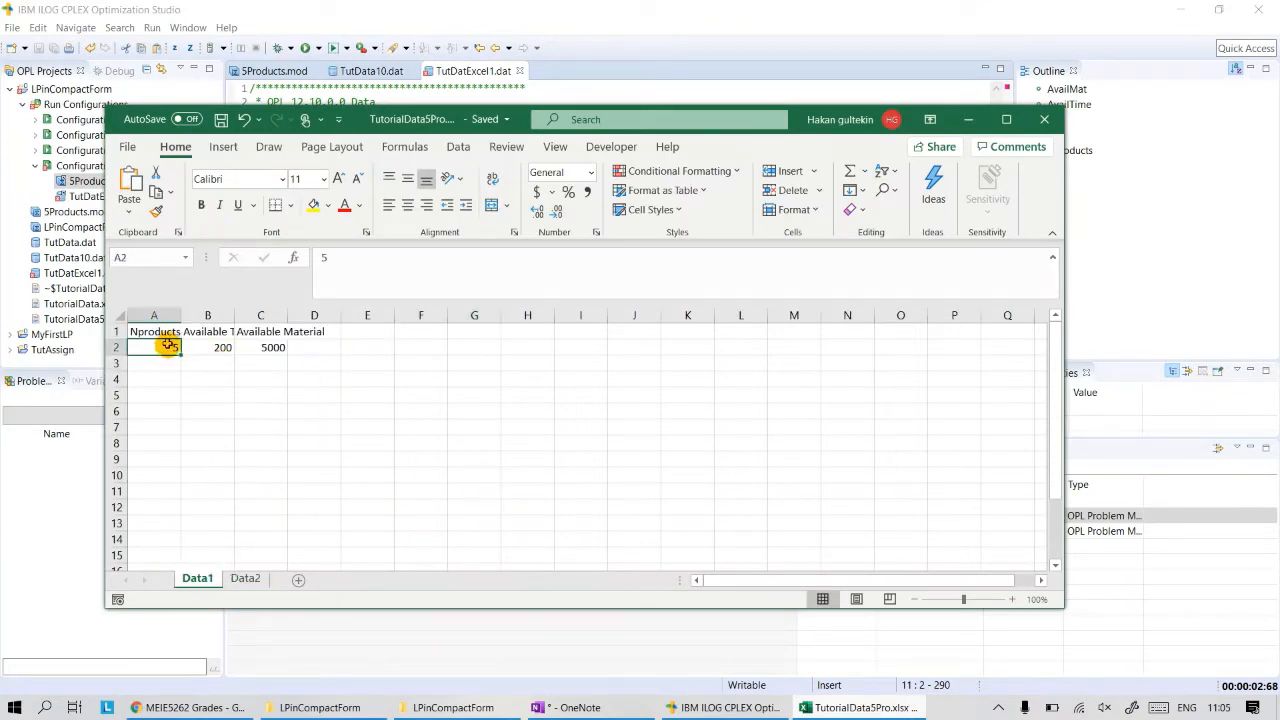
click(725, 12)
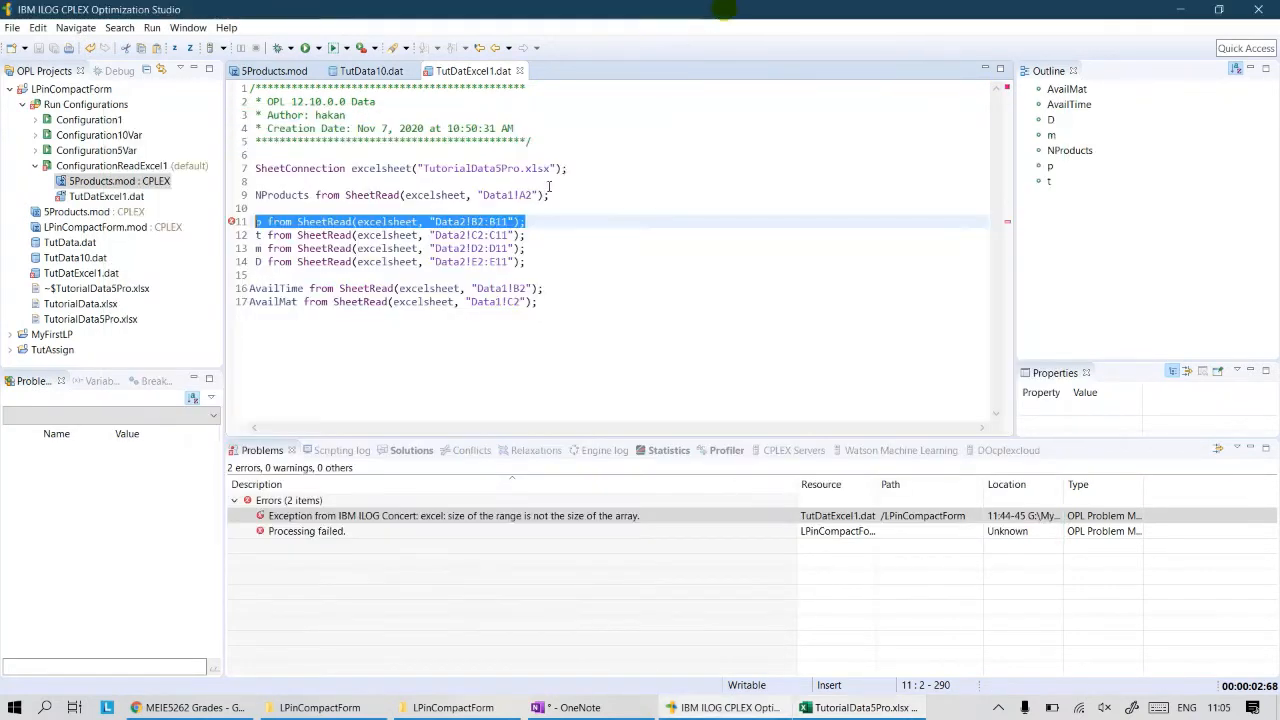
click(664, 263)
drag(264, 221, 244, 222)
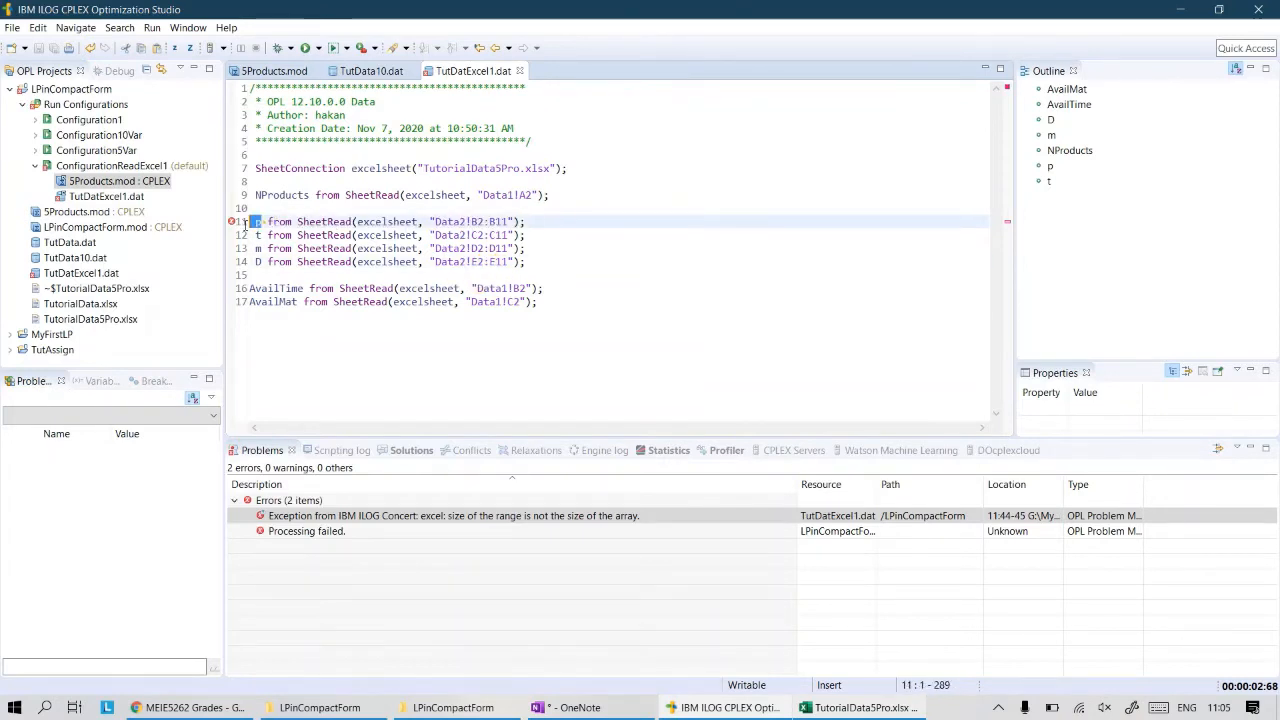
- Examine in 5Products.mod how array p is indexed by Products and how that range depends on NProducts
click(279, 72)
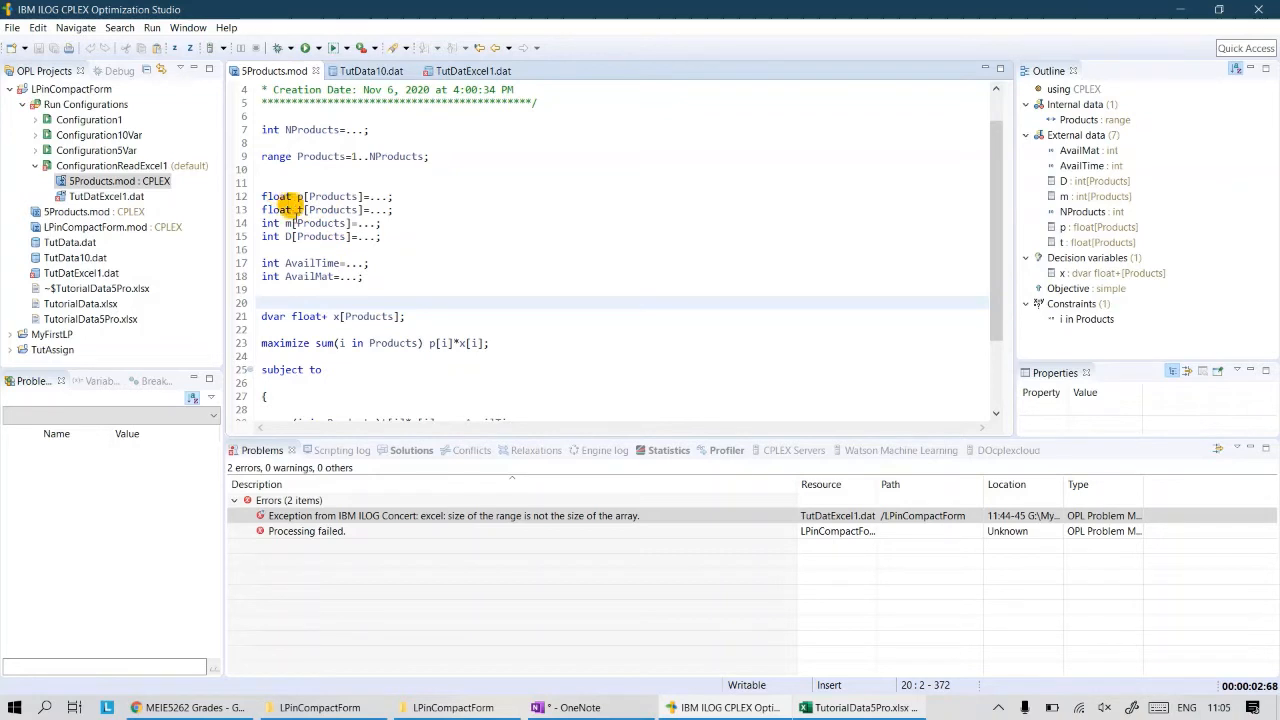
click(296, 196)
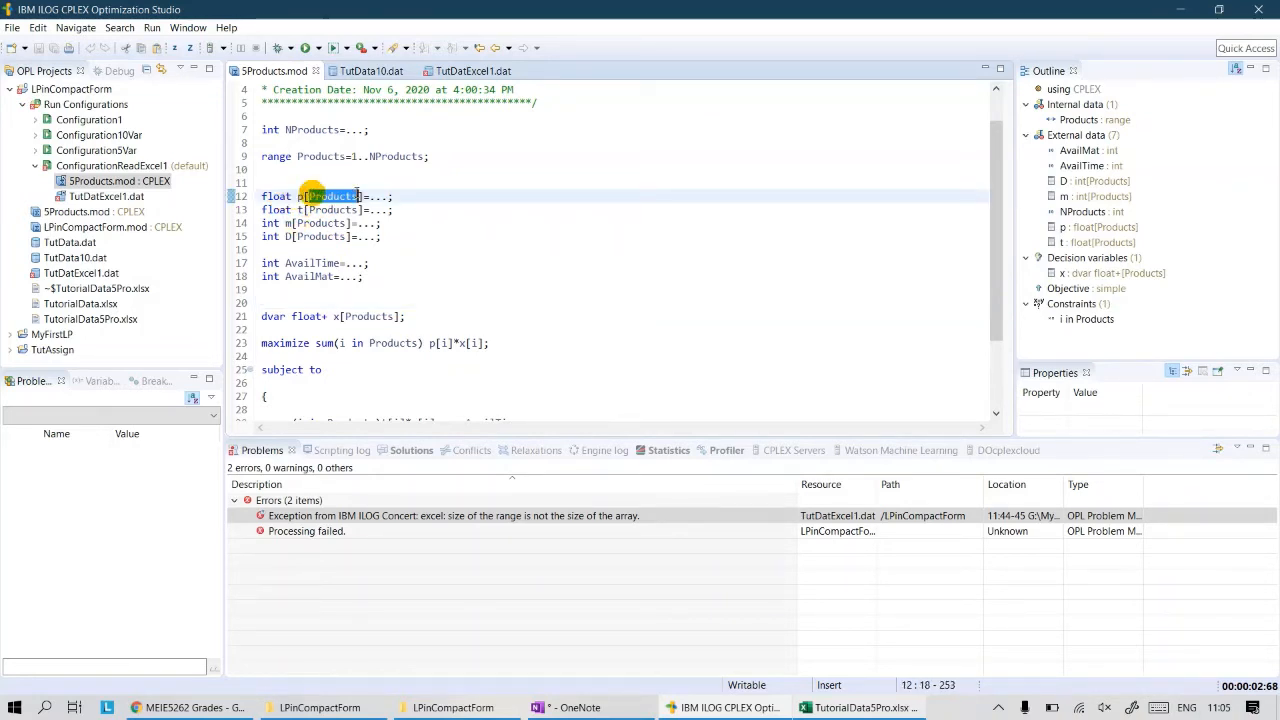
click(369, 156)
drag(369, 156, 430, 154)
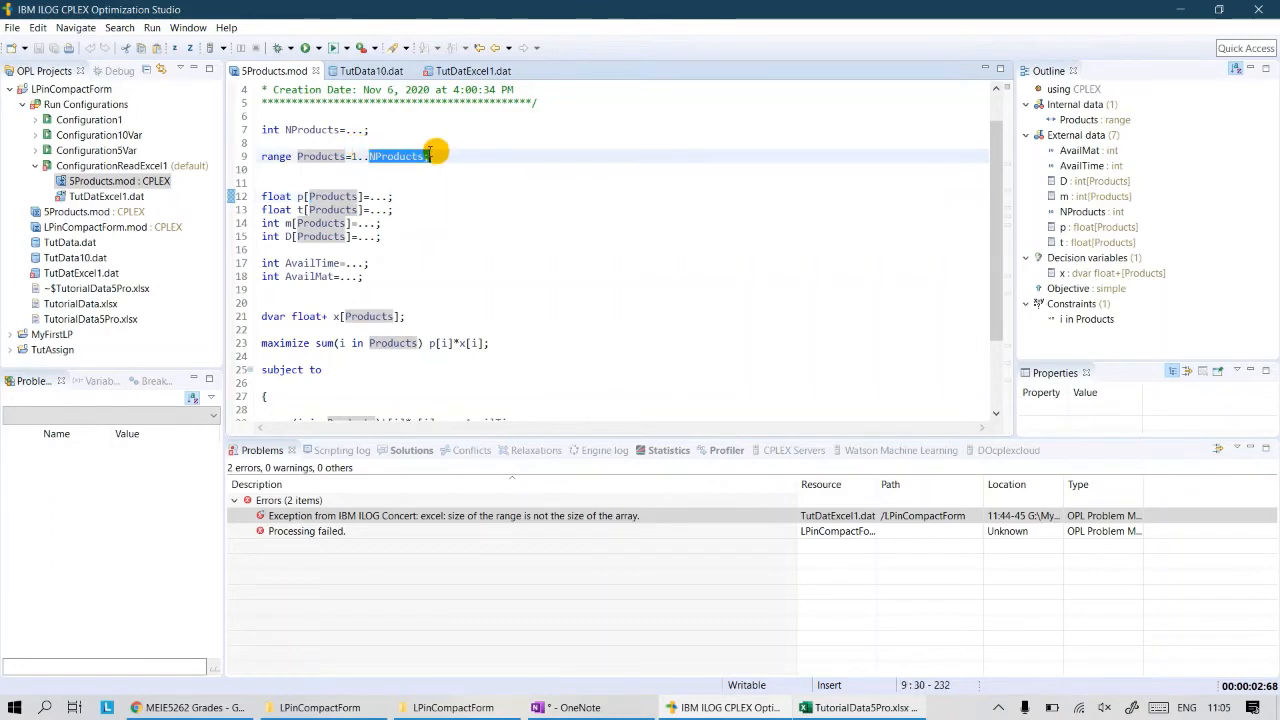
- Compare the B2:B11 range that TutDatExcel1.dat reads for p with the Profit column on sheet Data2 in Excel, and return to CPLEX
click(460, 72)
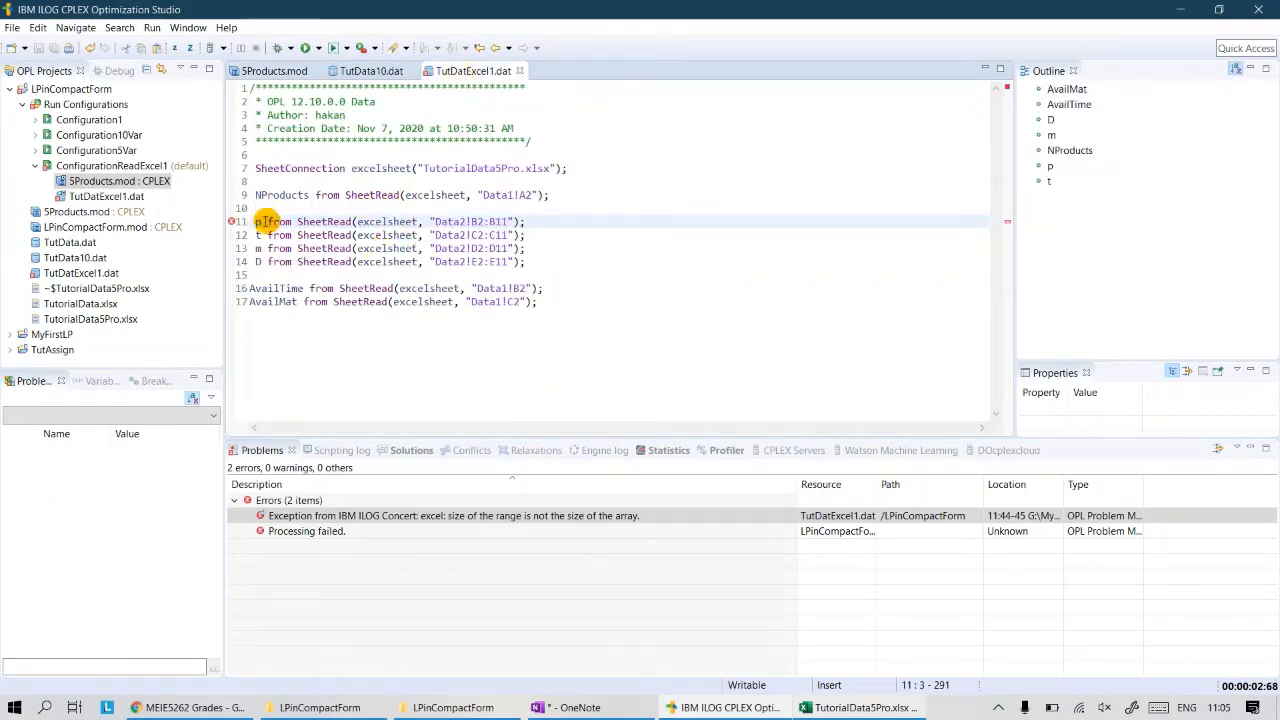
drag(470, 221, 507, 221)
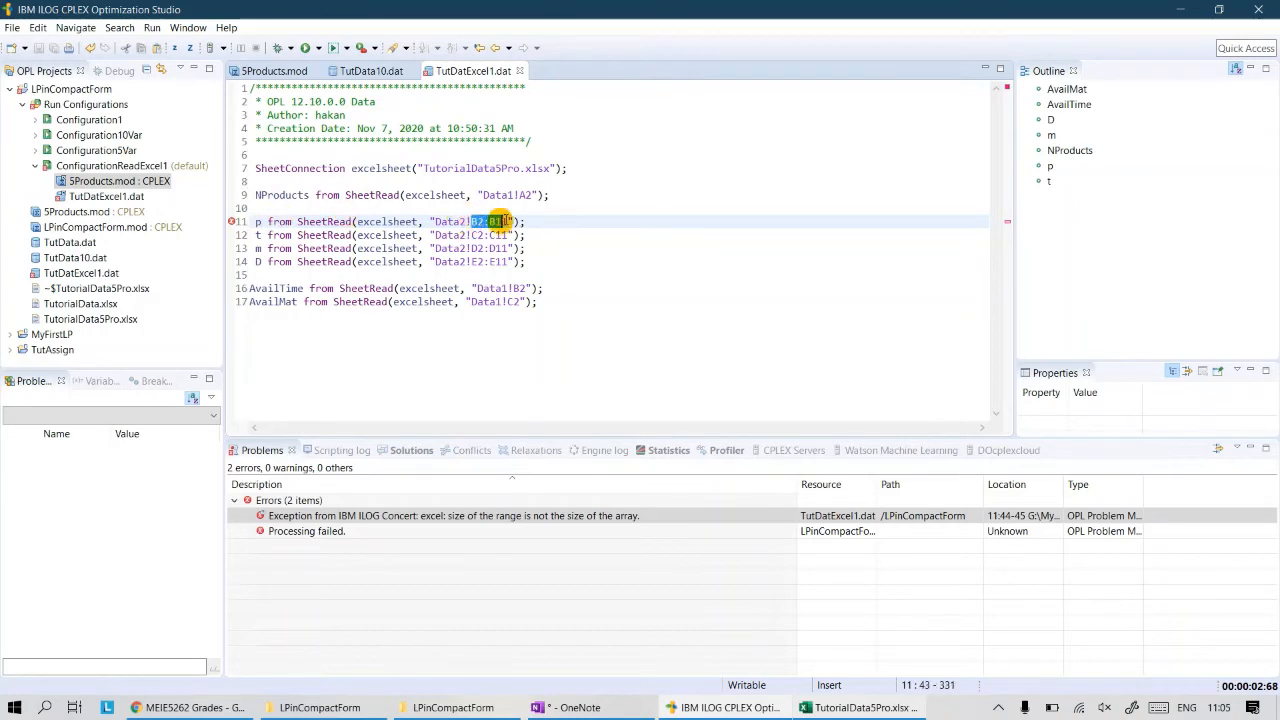
click(860, 707)
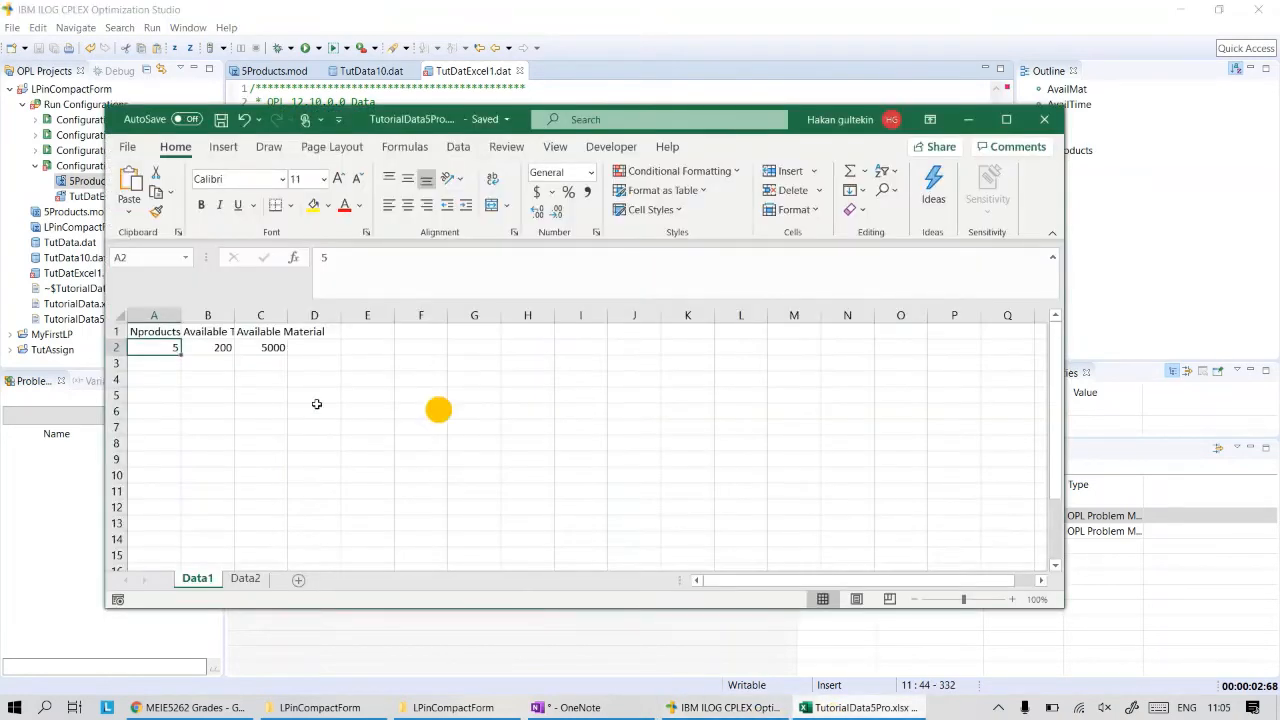
click(246, 578)
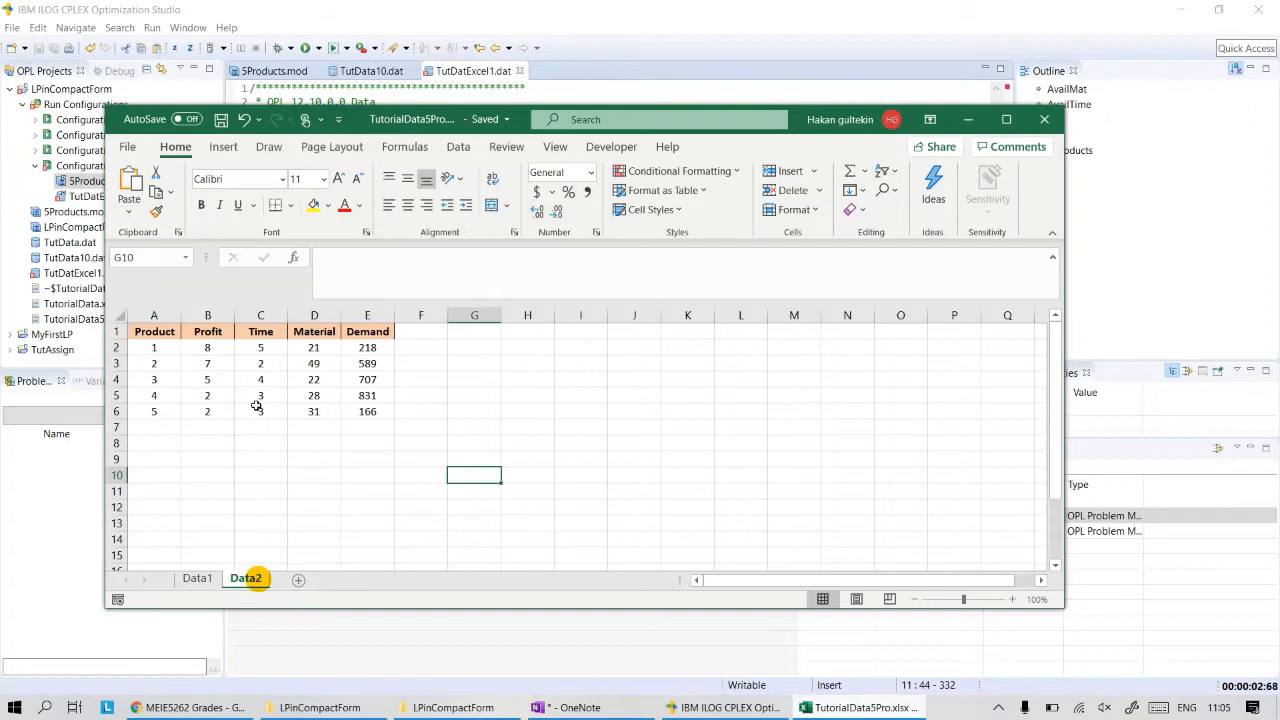
click(212, 347)
drag(214, 346, 207, 491)
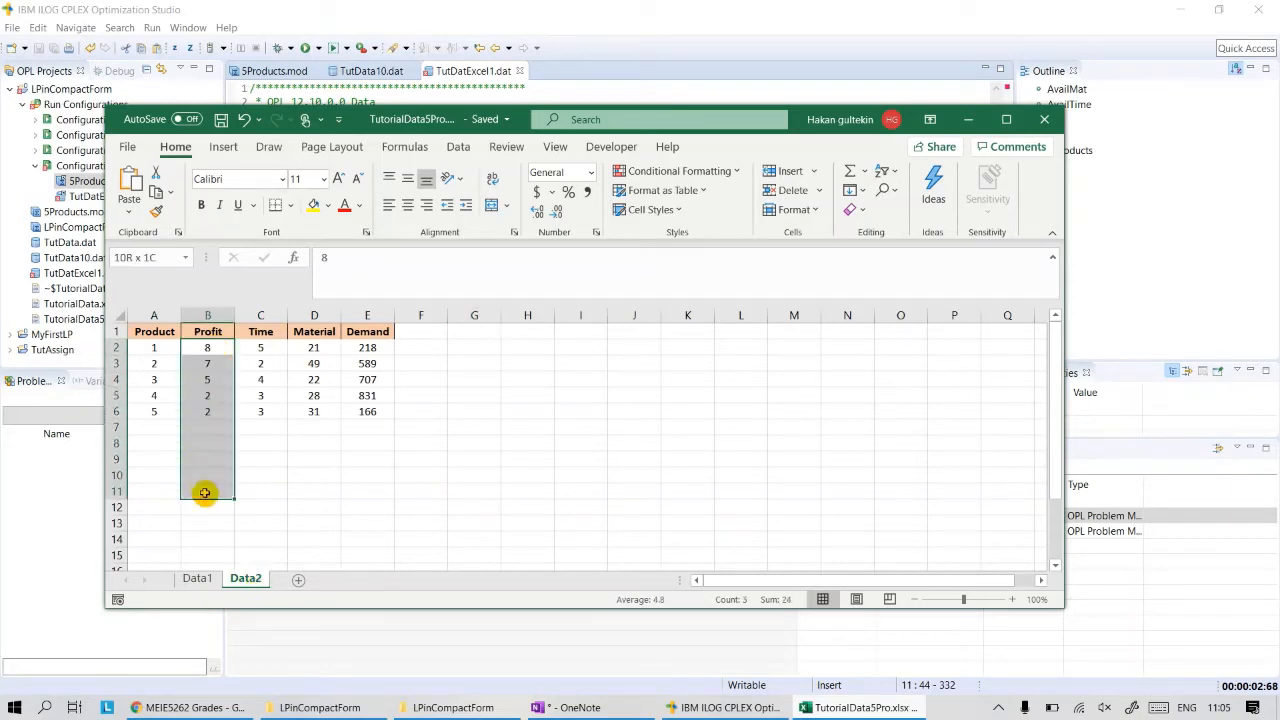
click(298, 489)
drag(213, 427, 203, 488)
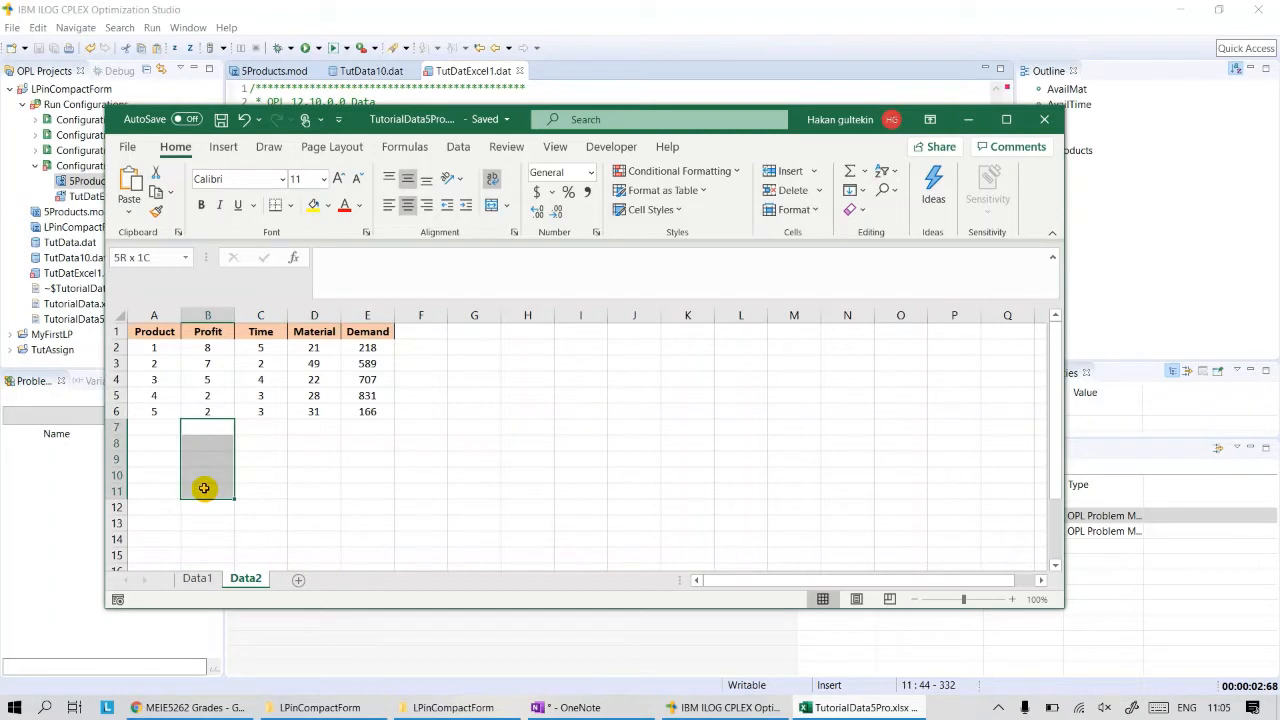
click(265, 462)
click(498, 12)
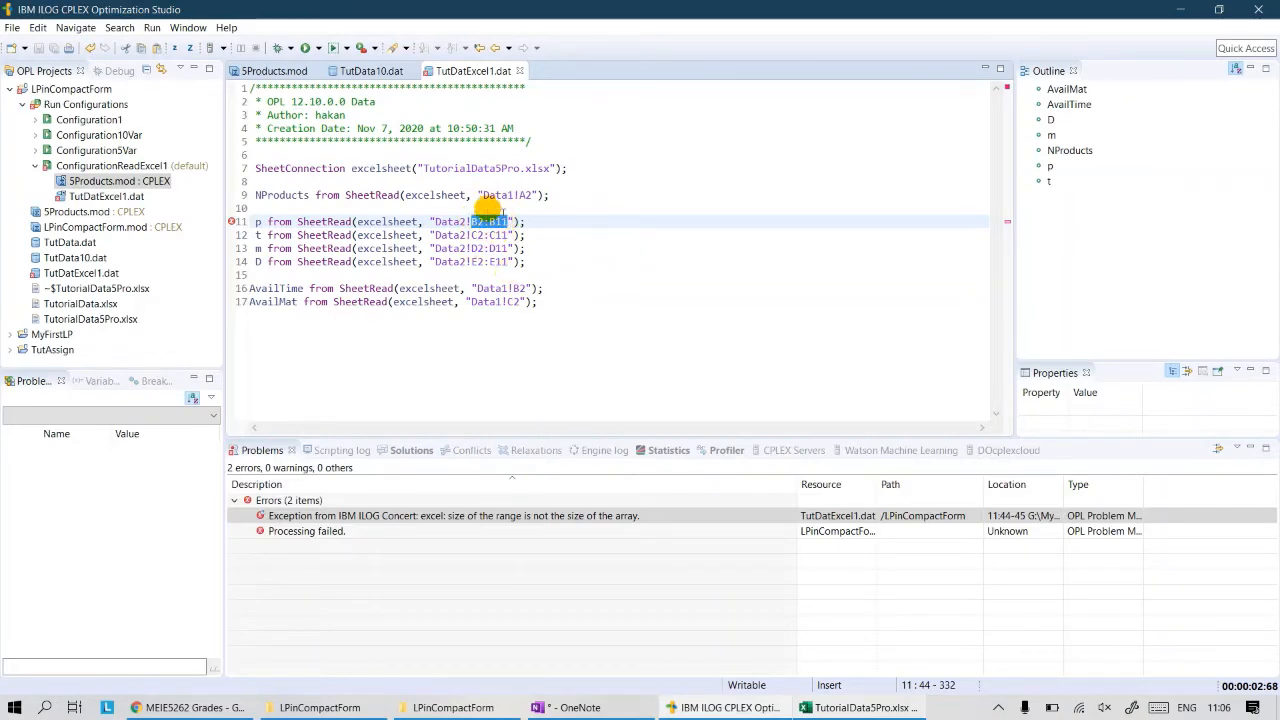
- Change the SheetConnection file in TutDatExcel1.dat to TutorialData.xlsx and save the file
click(520, 168)
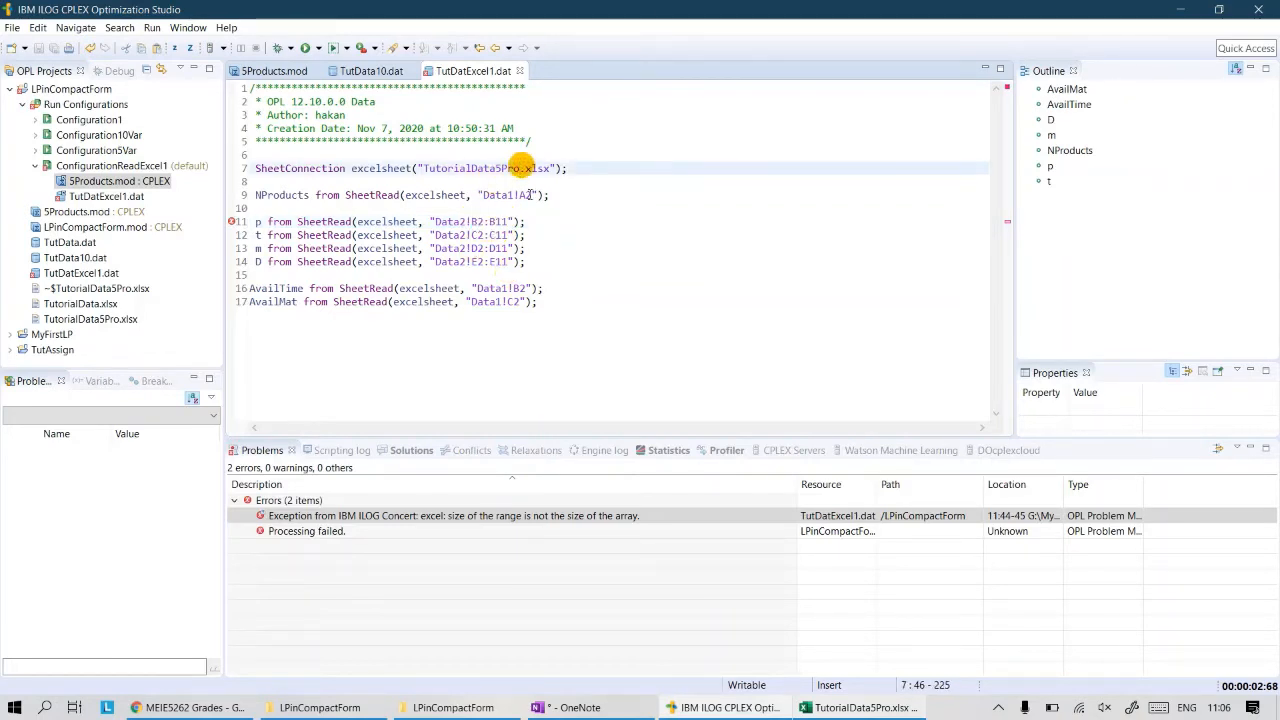
key(BackSpace)
key(BackSpace)
key(BackSpace)
key(BackSpace)
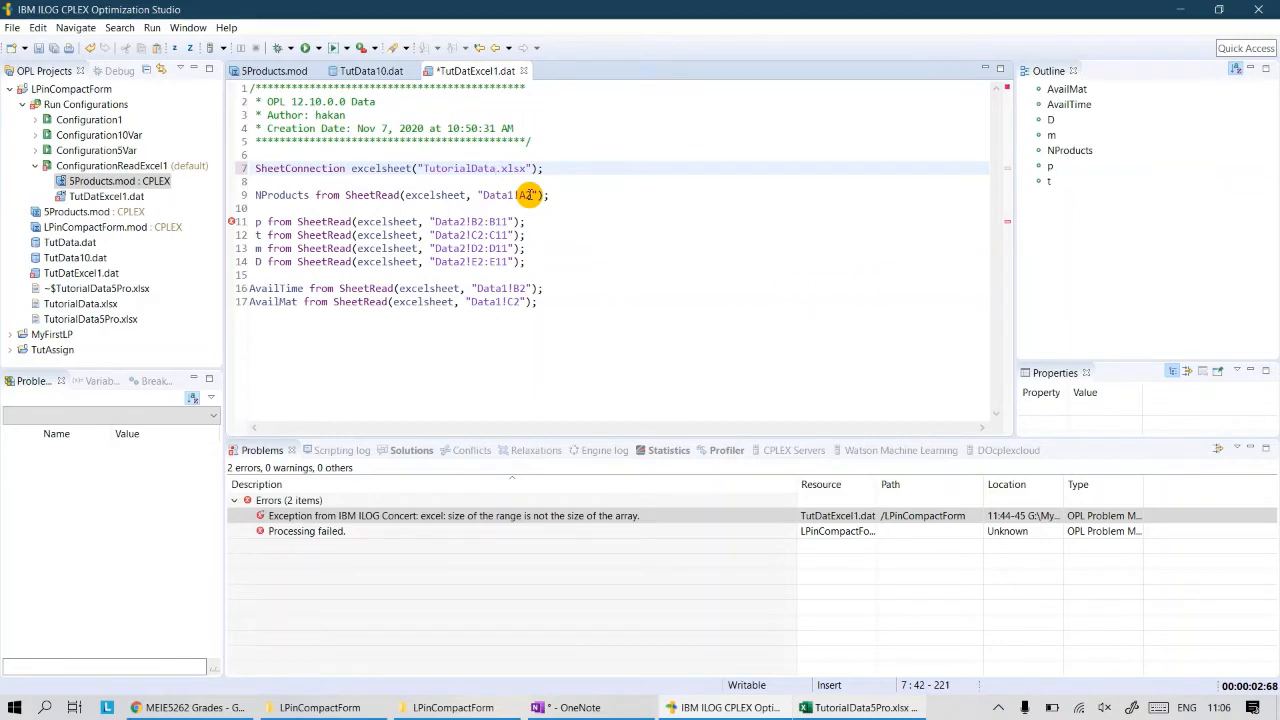
key(ctrl+s)
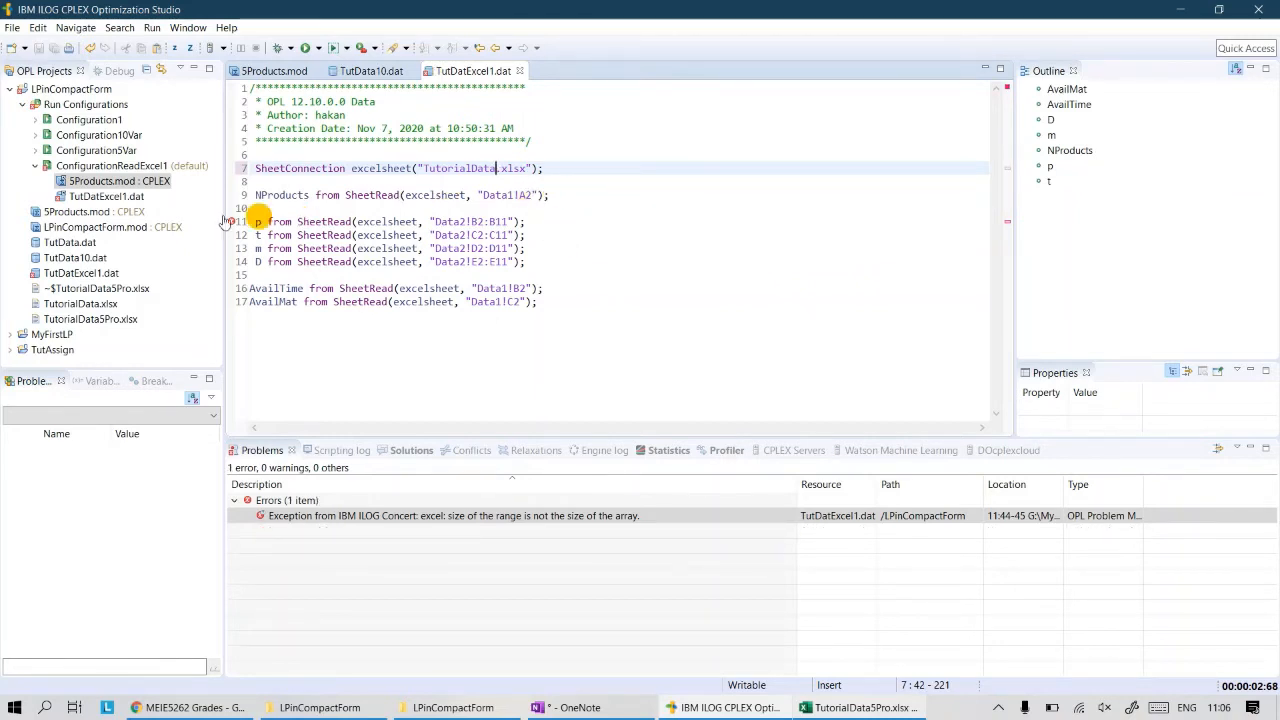
- Create a new data file named TutDatExcel2 in the LPinCompactForm project
right_click(104, 181)
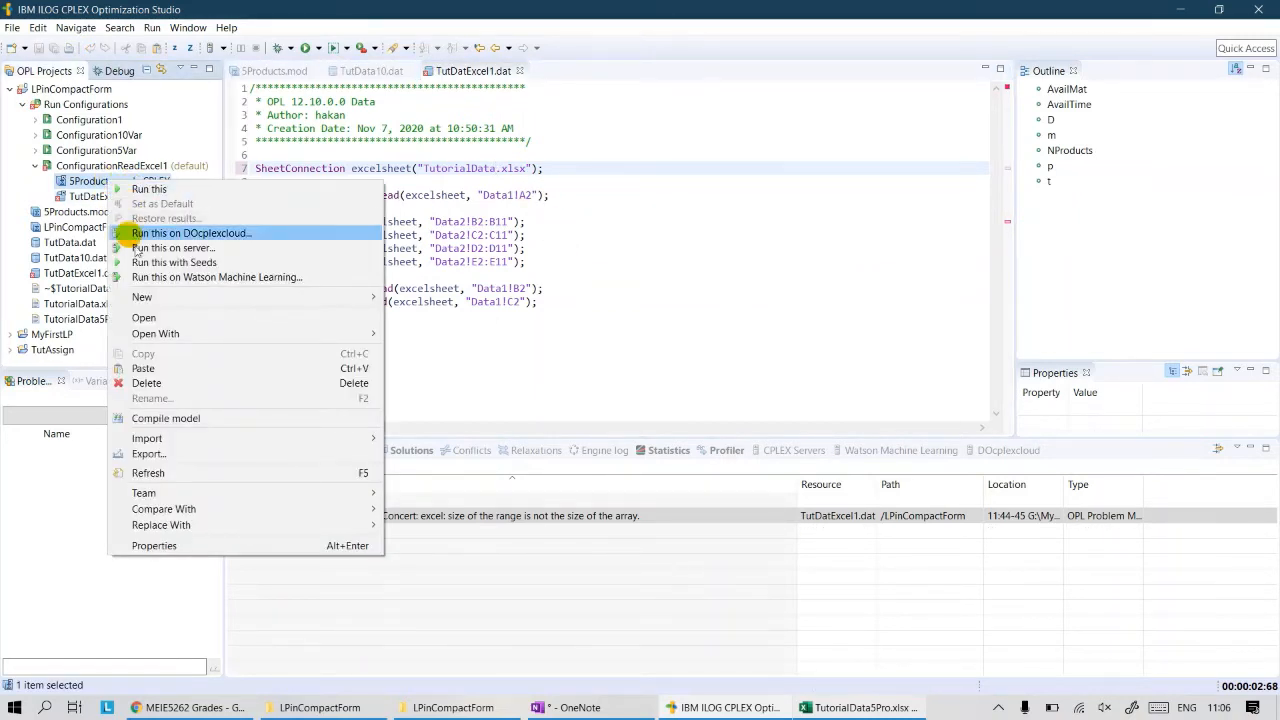
mouse_move(191, 299)
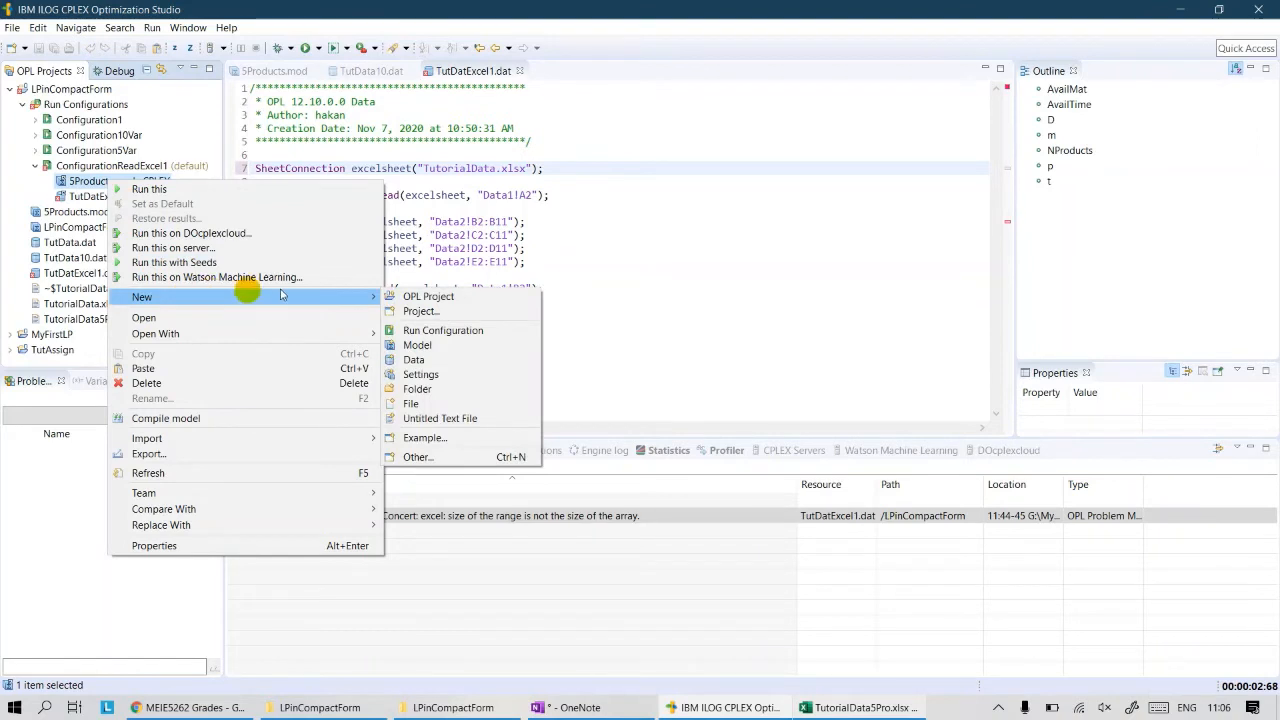
click(416, 359)
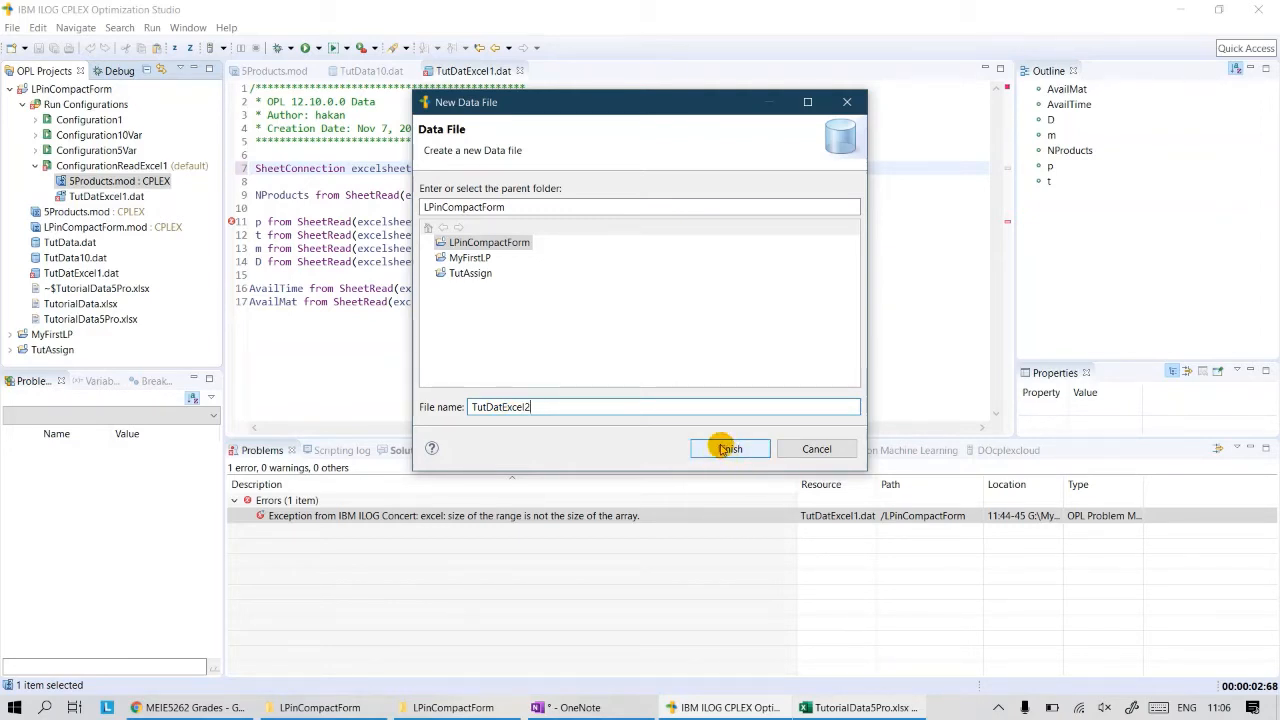
click(722, 451)
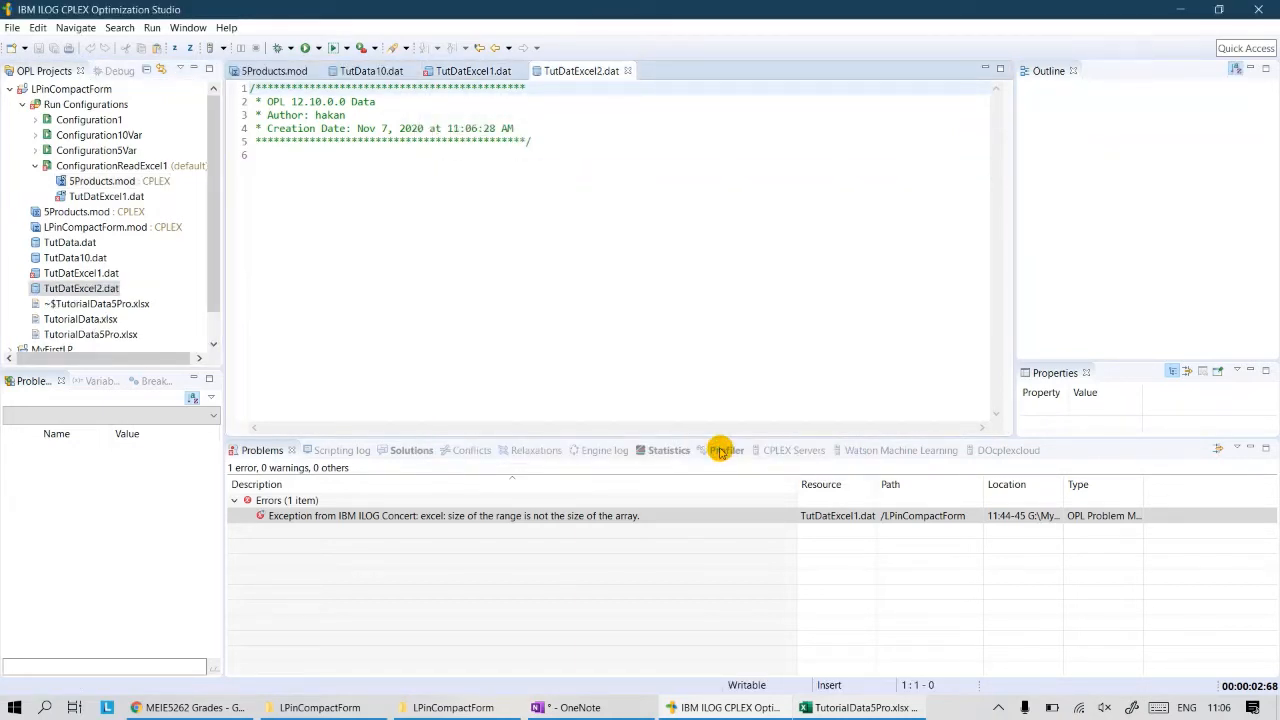
- Copy the SheetConnection and all SheetRead statements from TutDatExcel1.dat into TutDatExcel2.dat, and set the copied connection to TutorialData5Pro.xlsx
click(463, 72)
click(724, 366)
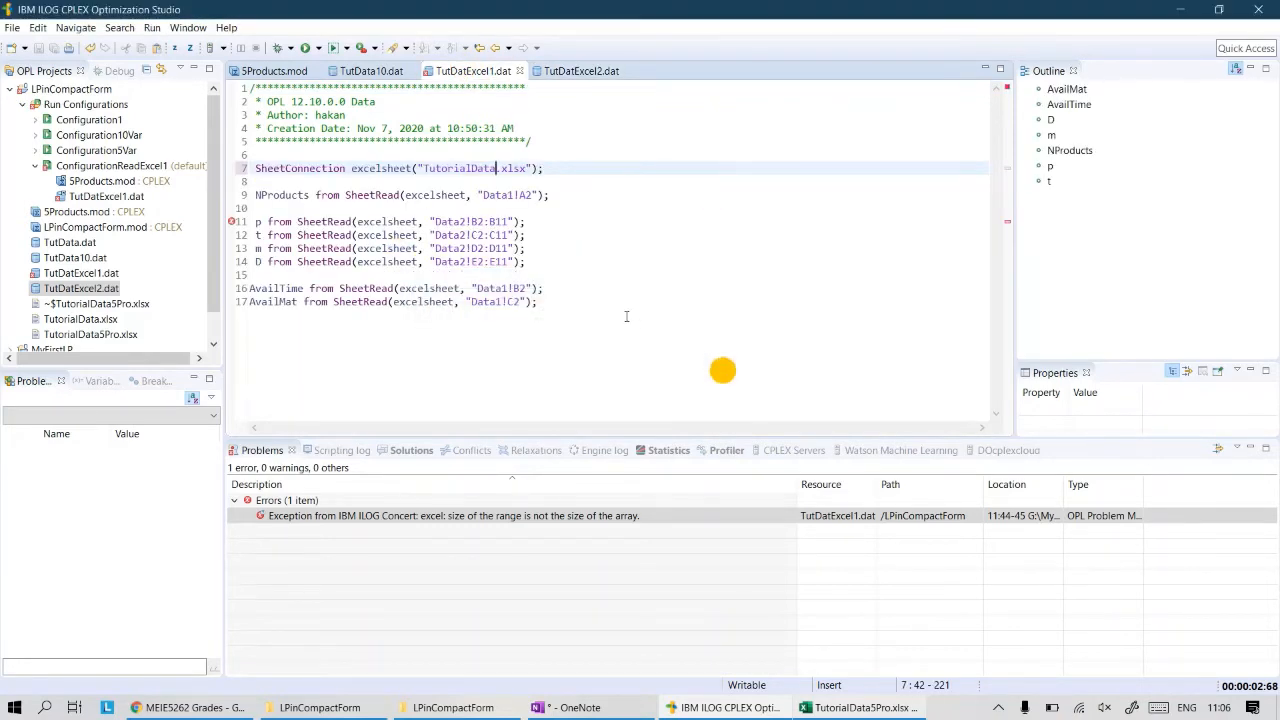
drag(545, 302, 245, 170)
key(ctrl+c)
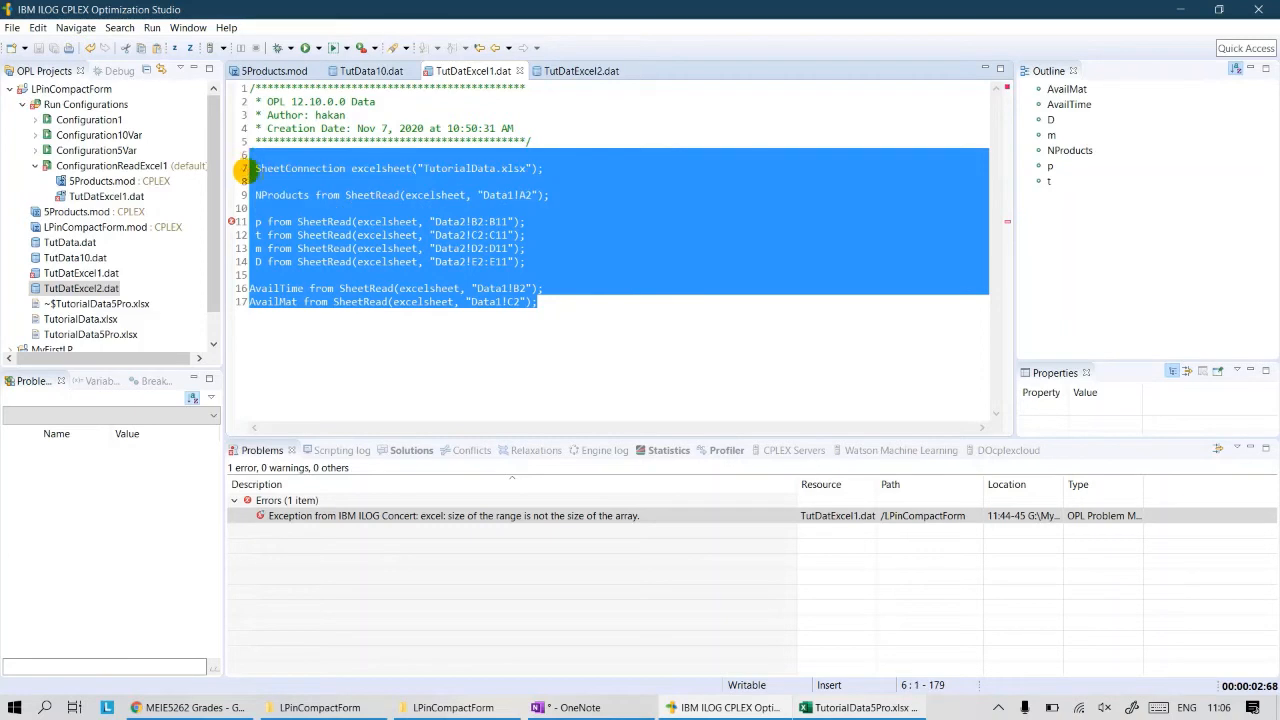
click(575, 71)
click(281, 161)
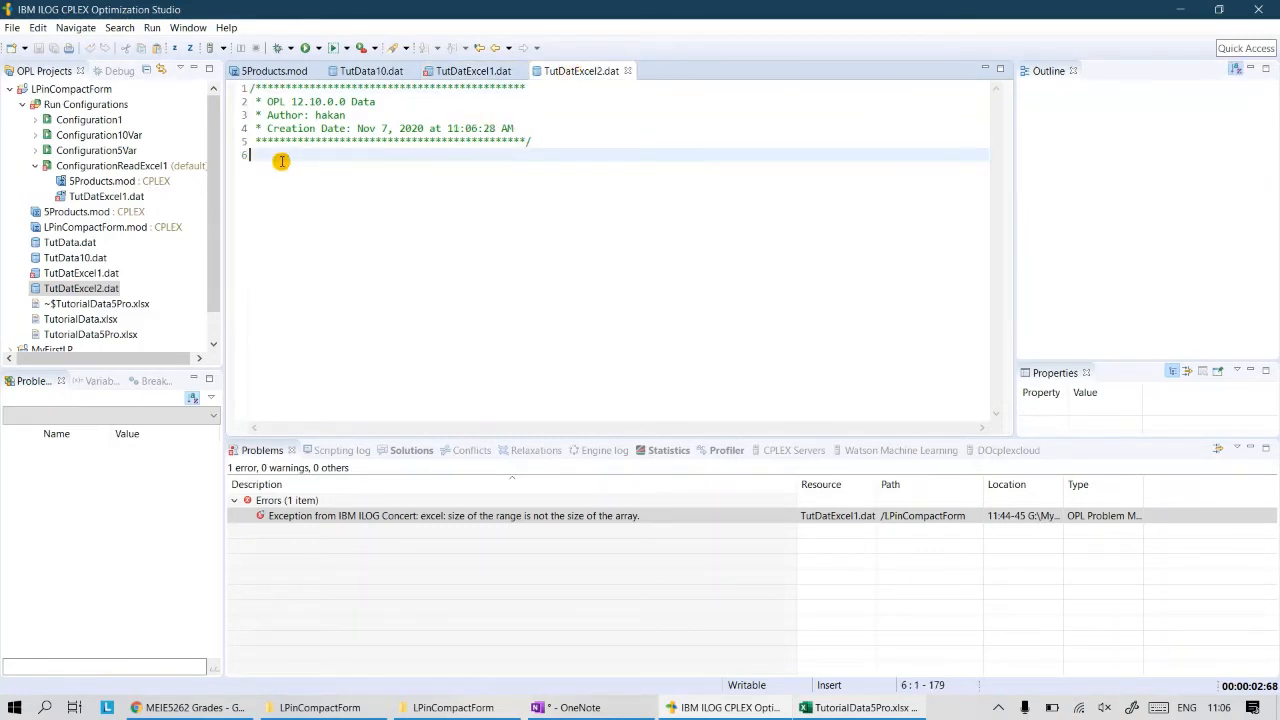
key(ctrl+v)
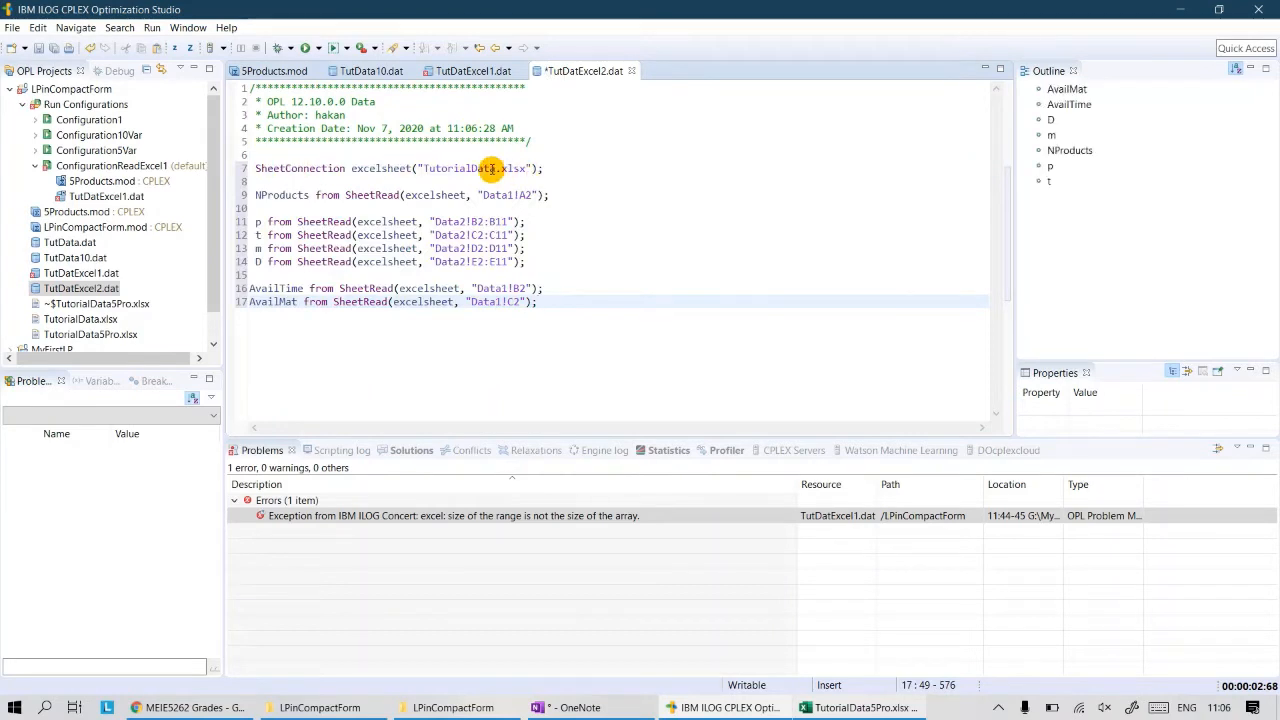
click(494, 170)
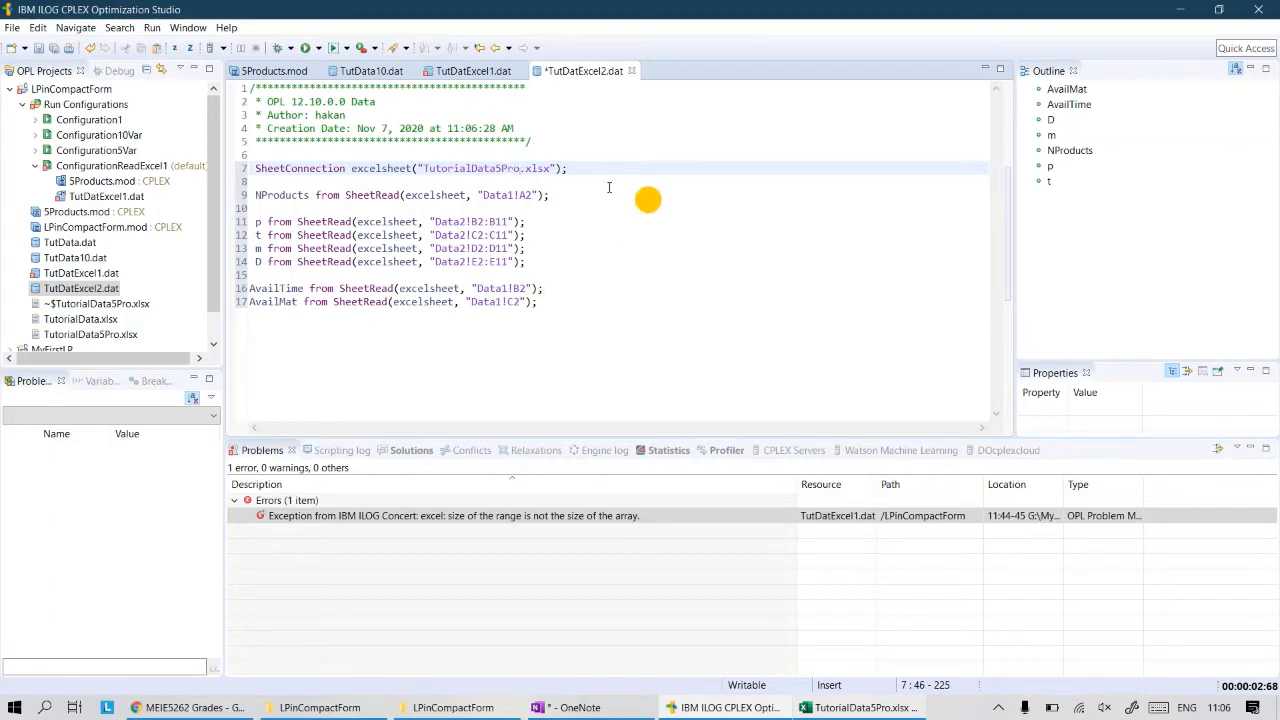
- Check the NProducts statement of TutDatExcel2.dat against cell A2 on sheet Data1 in Excel, and return to CPLEX
drag(261, 195, 545, 195)
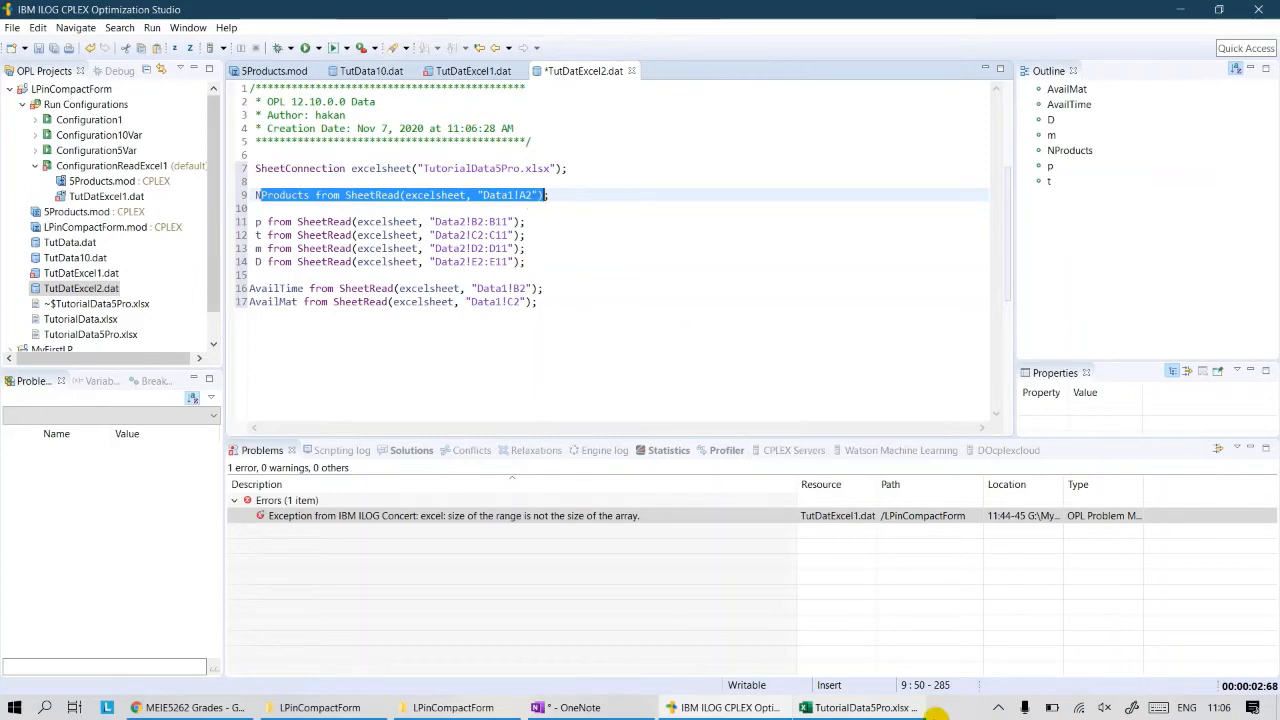
click(858, 708)
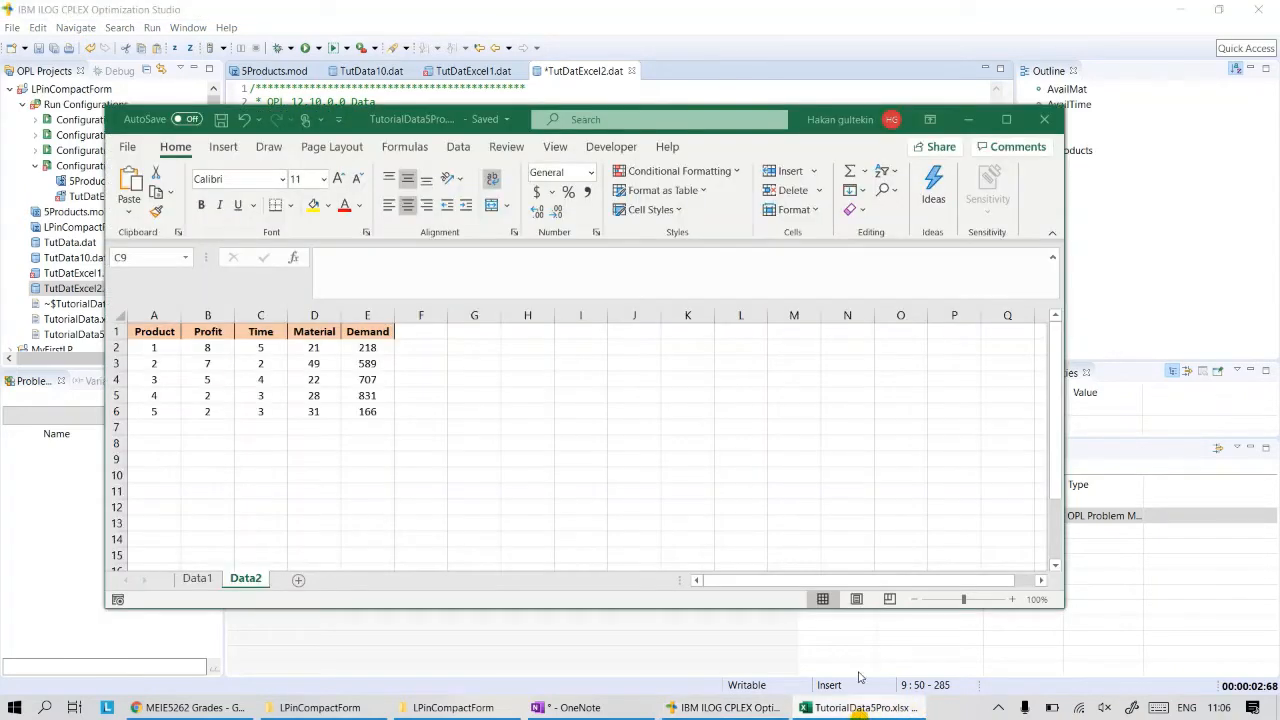
click(197, 578)
click(160, 347)
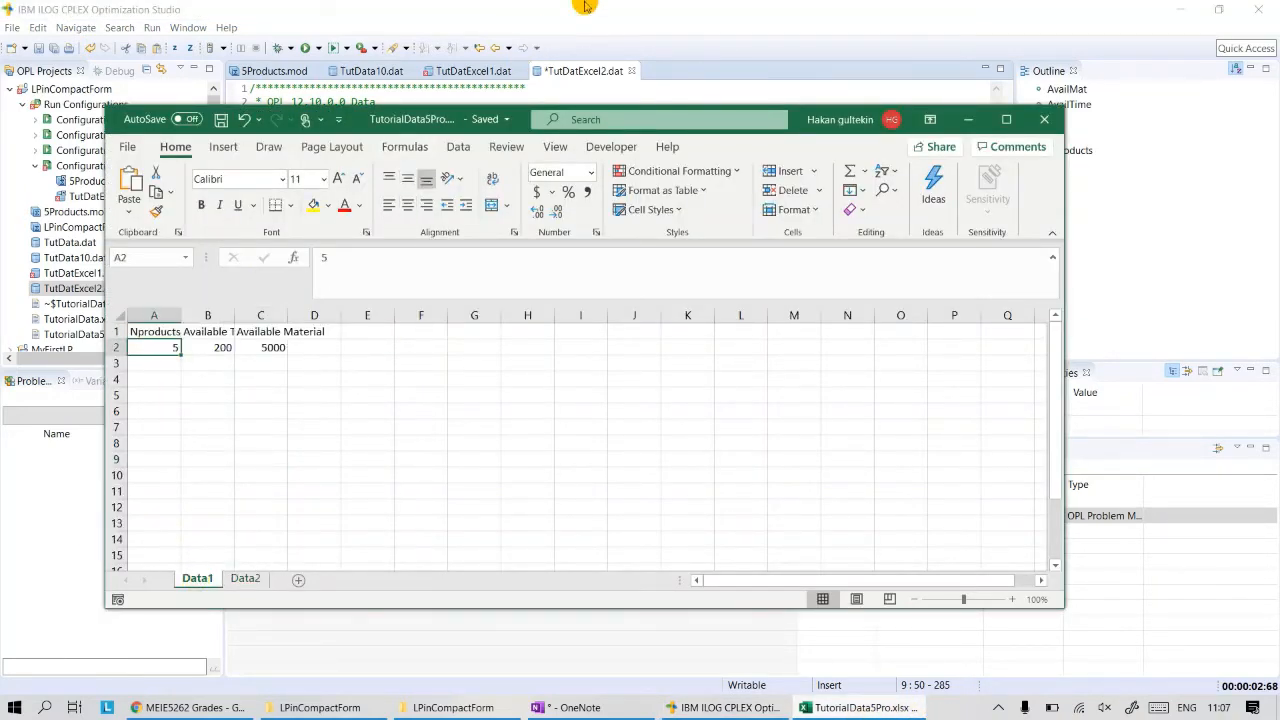
click(527, 78)
- Check which Profit cells on sheet Data2 in Excel belong to the p statement of TutDatExcel2.dat, and return to CPLEX
click(260, 222)
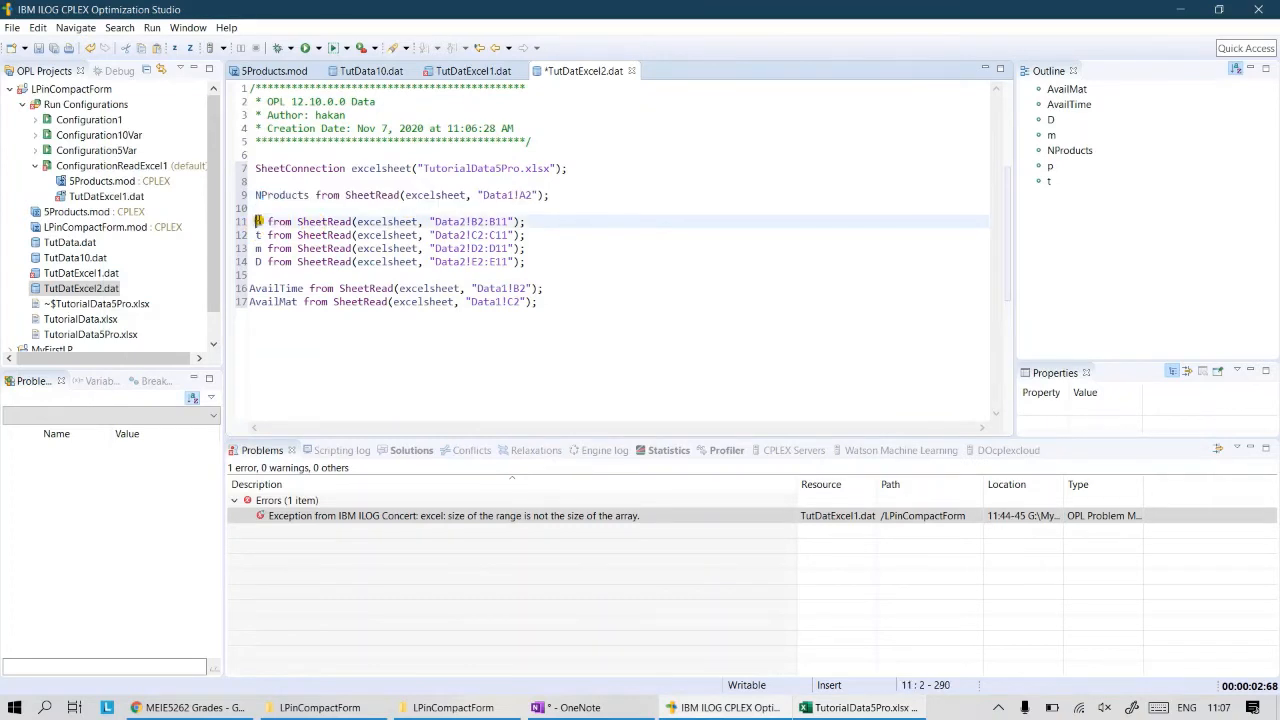
drag(258, 222, 294, 222)
click(858, 707)
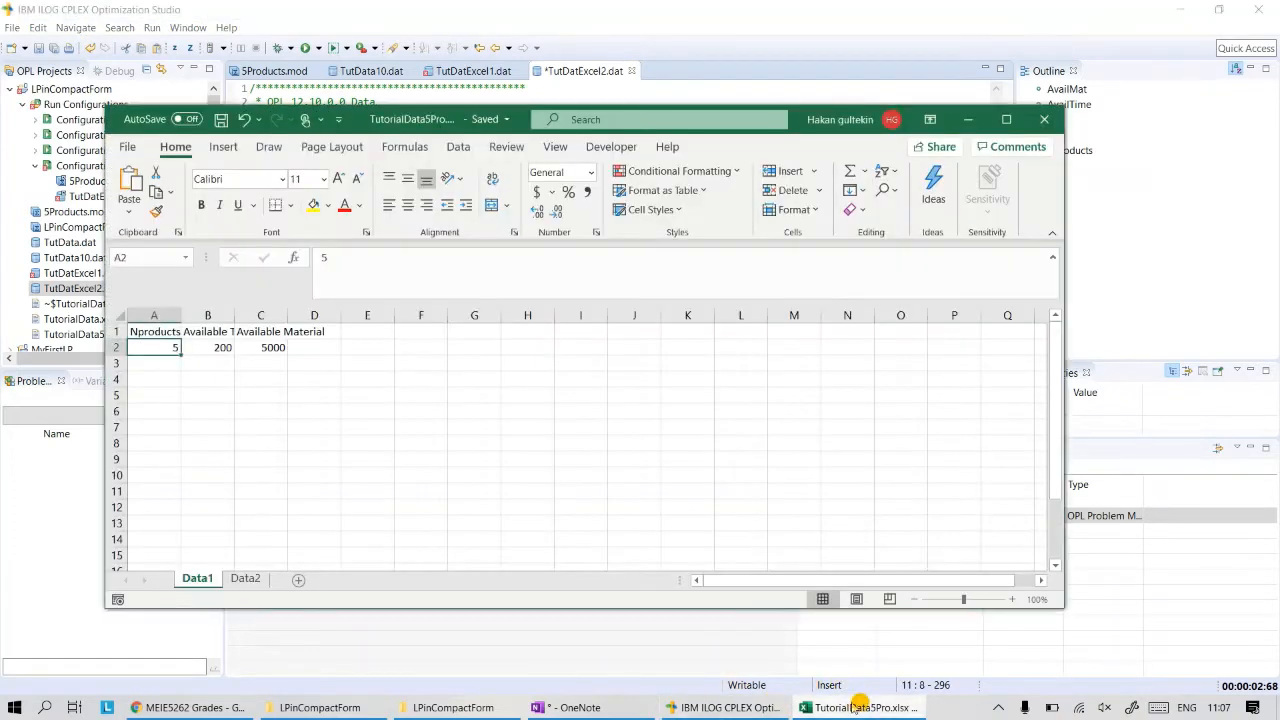
click(245, 578)
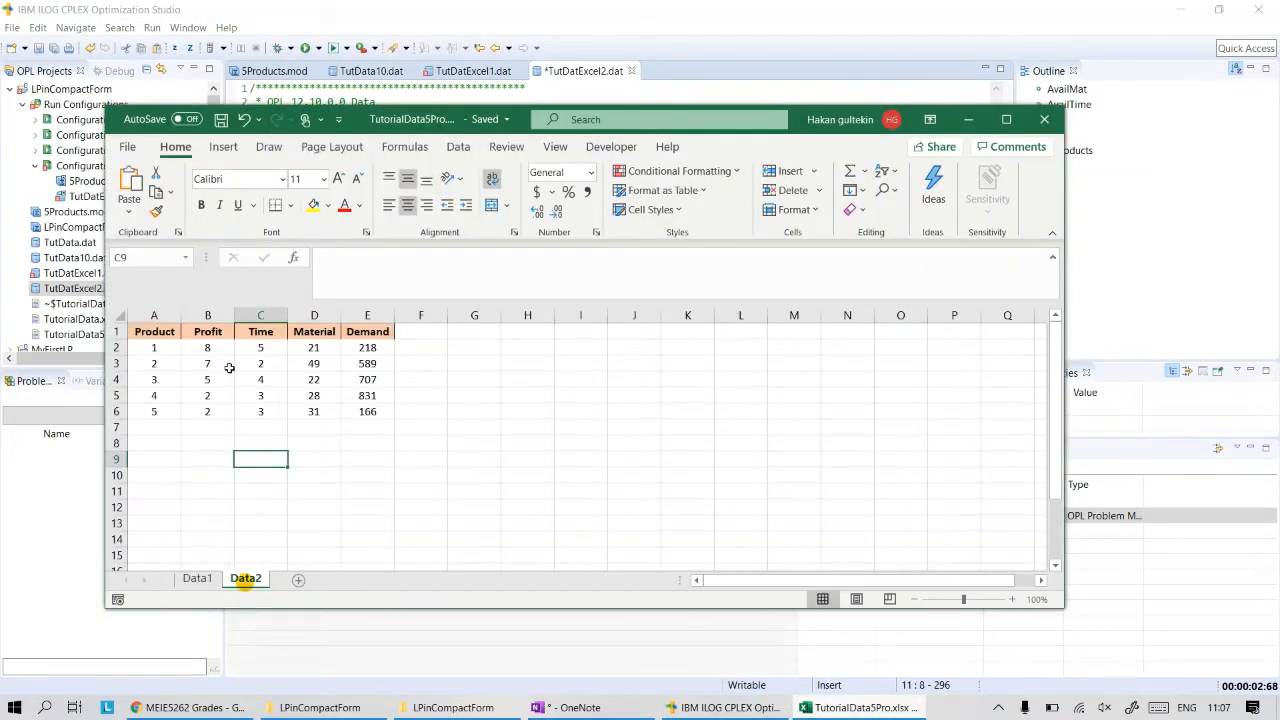
drag(210, 349, 220, 407)
key(alt+Tab)
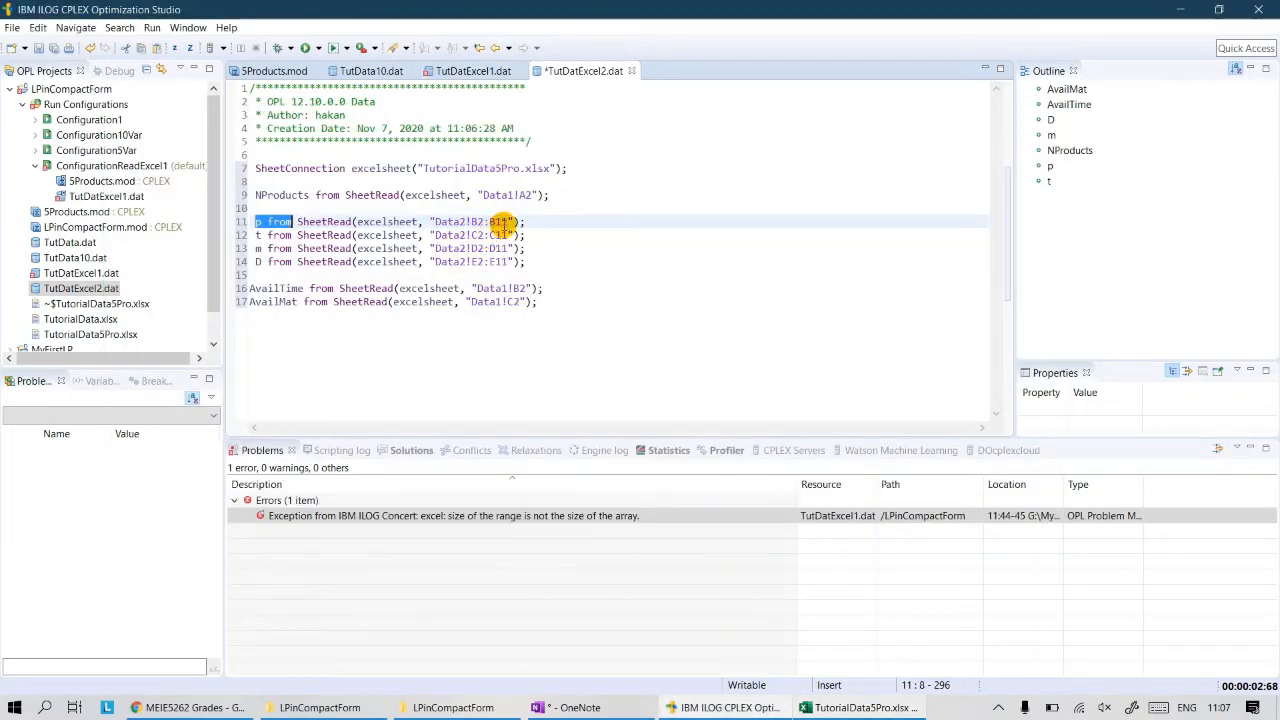
- Set the p statement of TutDatExcel2.dat to range Data2!B2:B6 and the t statement to Data2!C2:C6
double_click(500, 221)
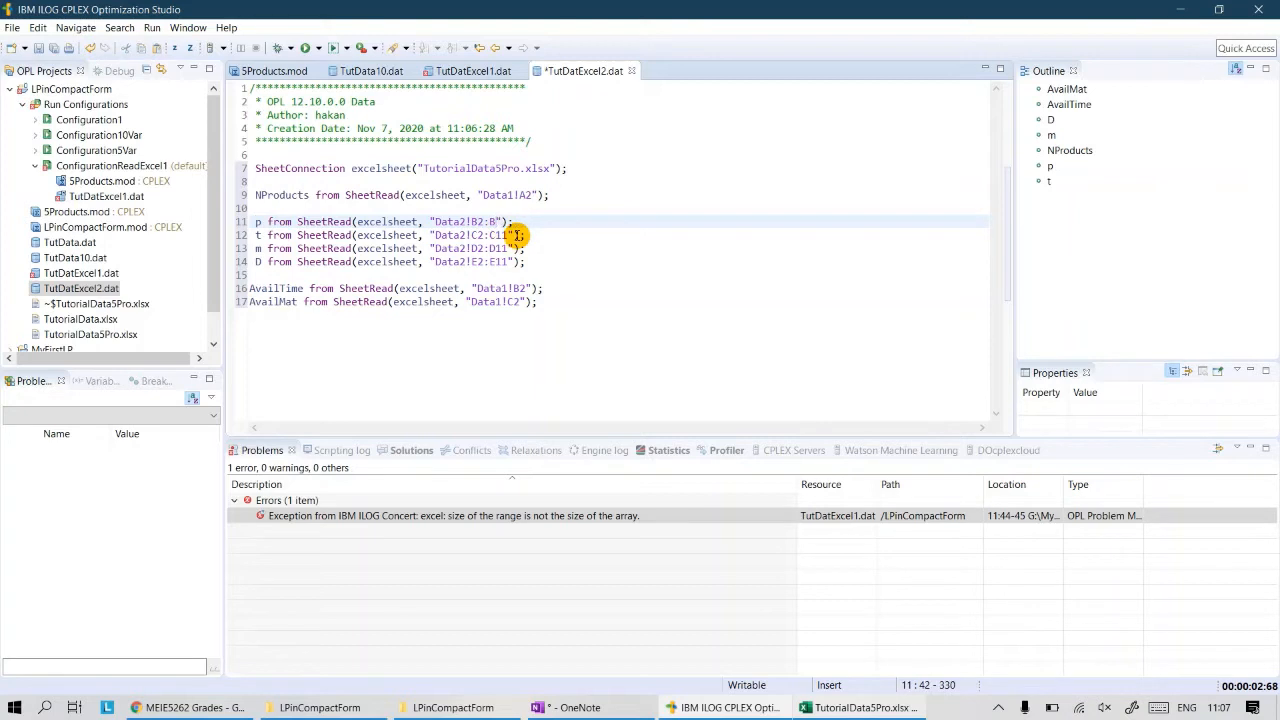
text(B6)
click(512, 235)
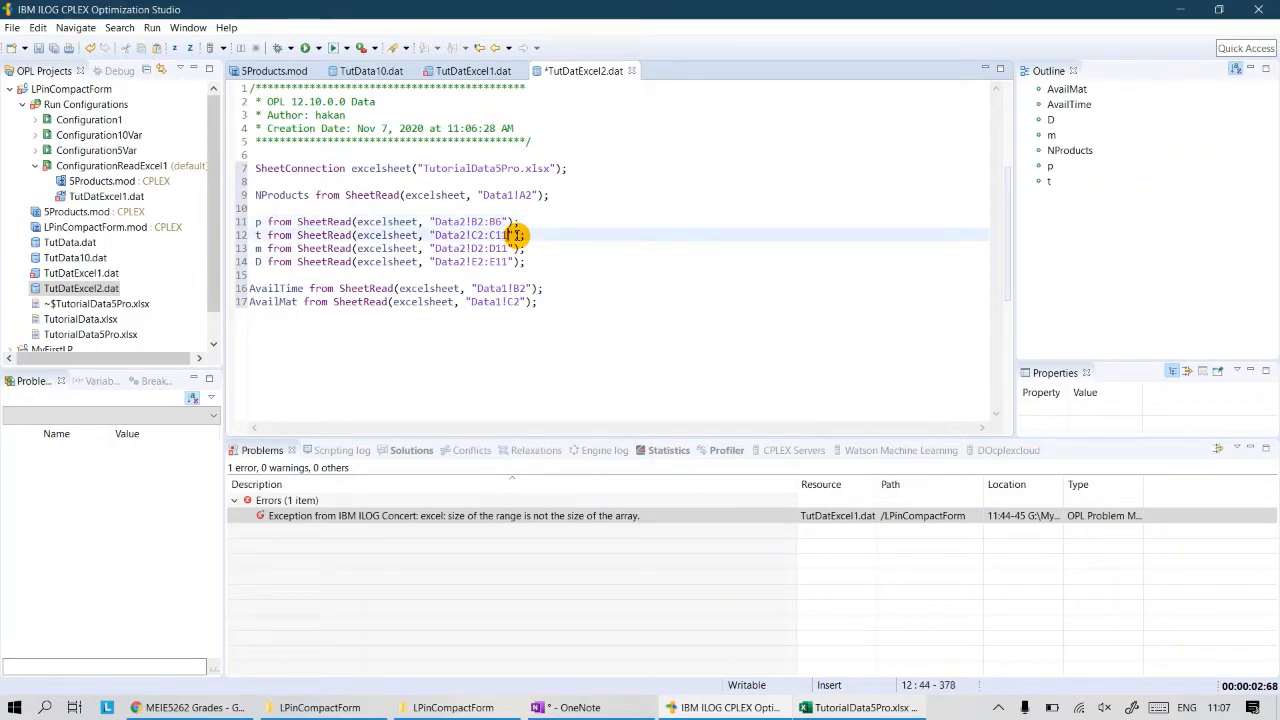
key(BackSpace)
key(BackSpace)
text(6)
- Set the m statement to range Data2!D2:D6 and the D statement to Data2!E2:E6
key(Up)
key(Down)
key(Down)
key(Right)
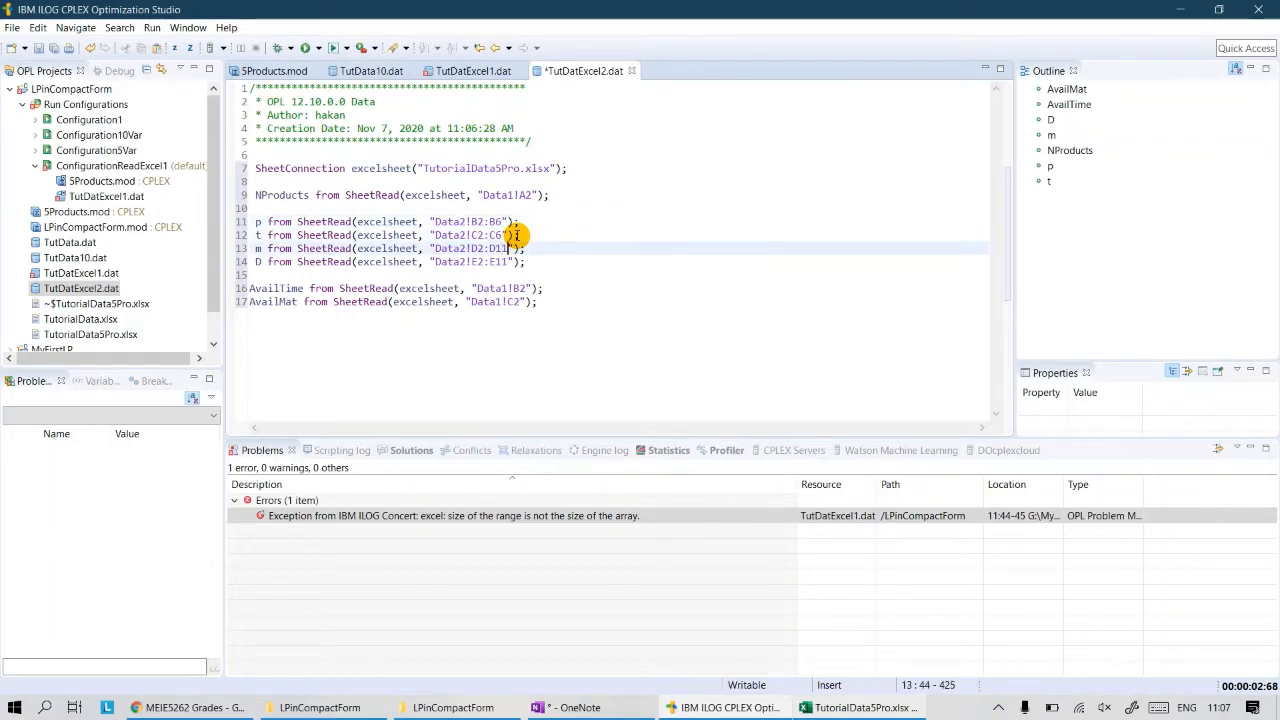
key(Down)
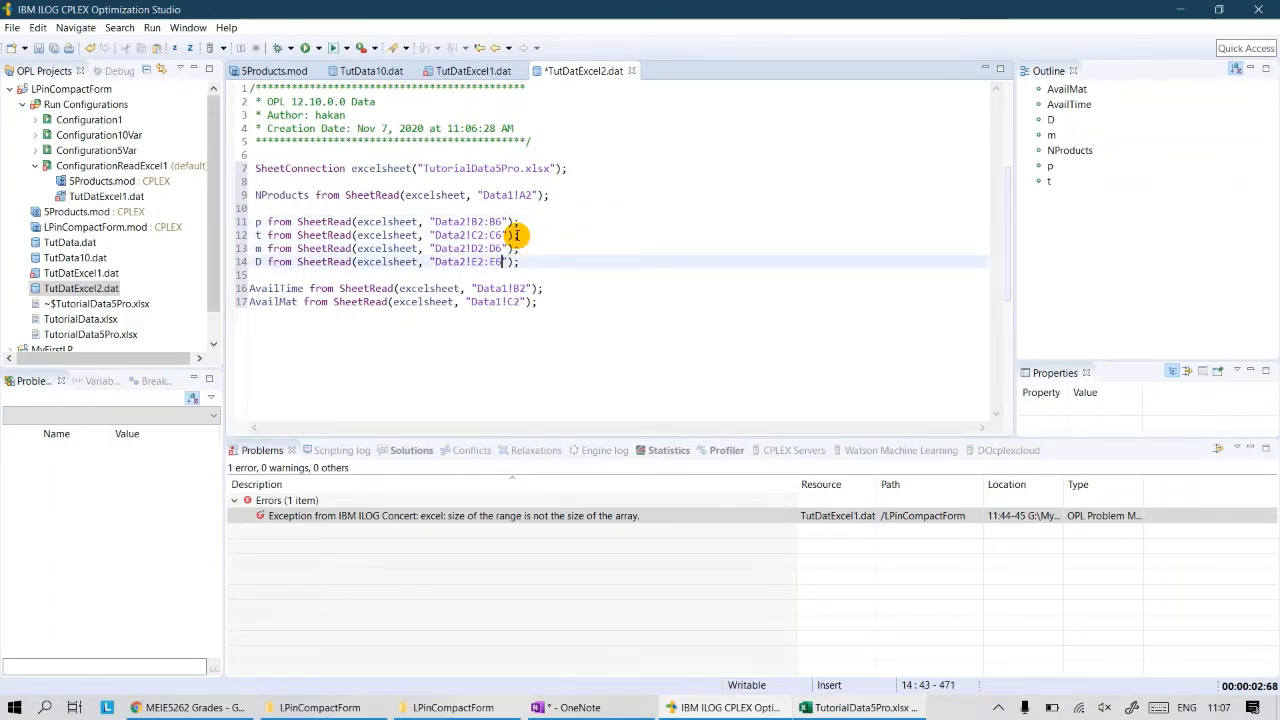
key(Down)
key(Down)
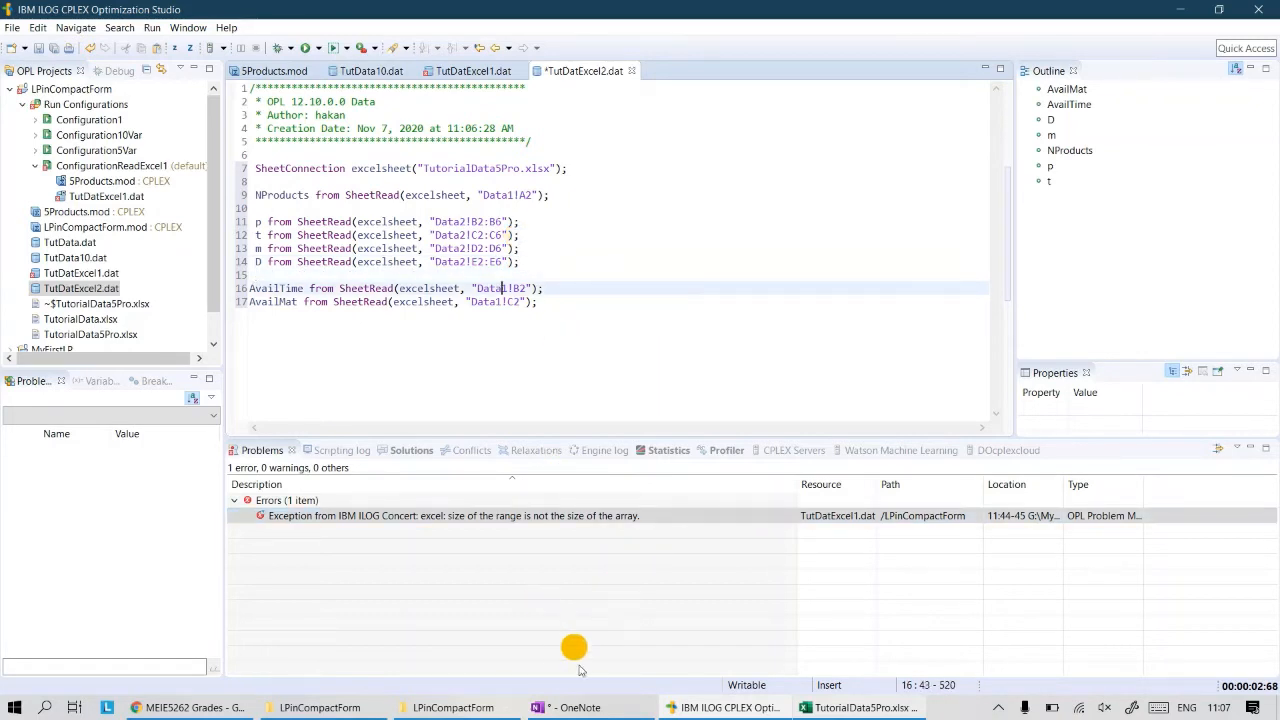
- Check the AvailTime and AvailMat references against cells B2 and C2 on sheet Data1 in Excel, and save TutDatExcel2.dat in CPLEX
click(843, 708)
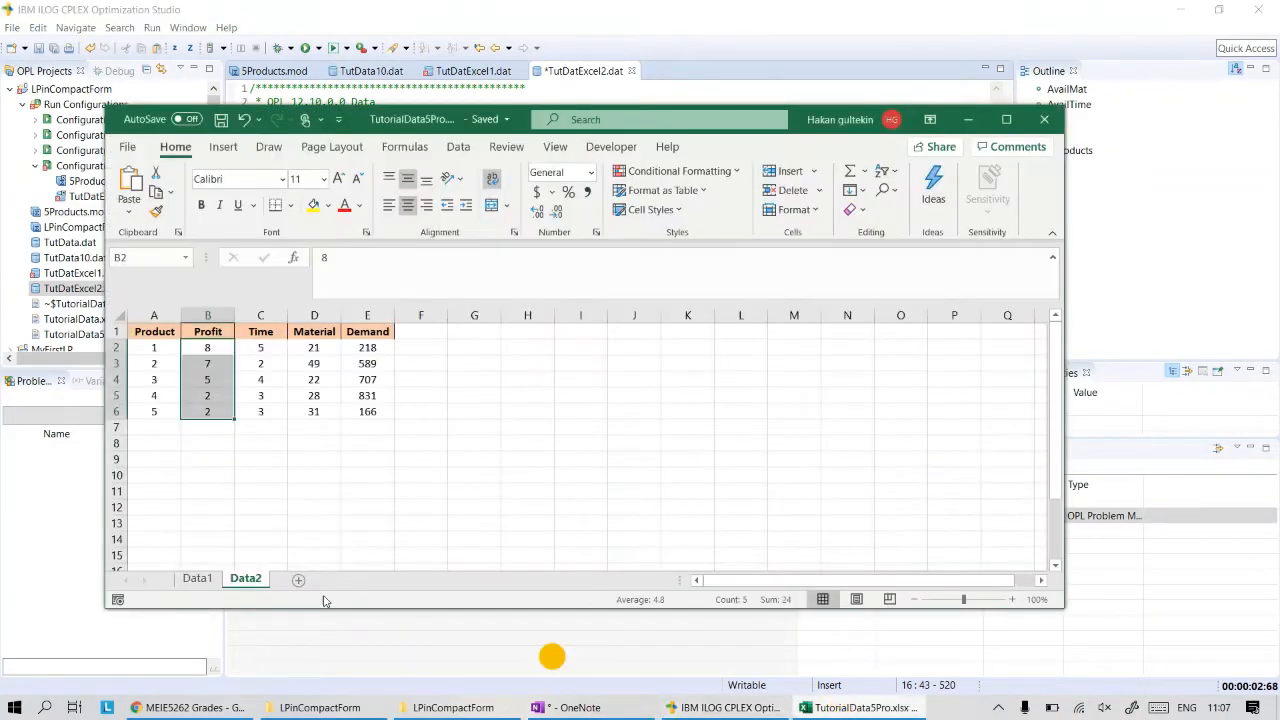
click(197, 578)
click(215, 347)
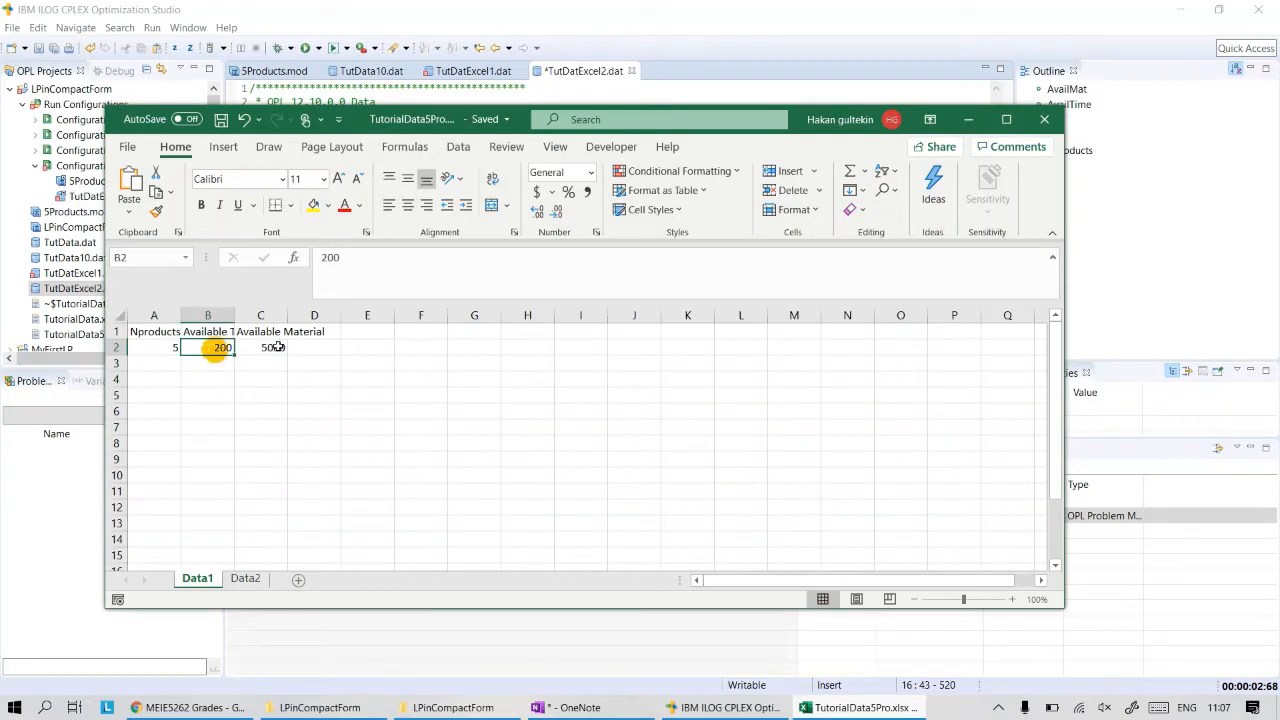
click(268, 347)
click(481, 6)
drag(545, 302, 258, 172)
key(ctrl+s)
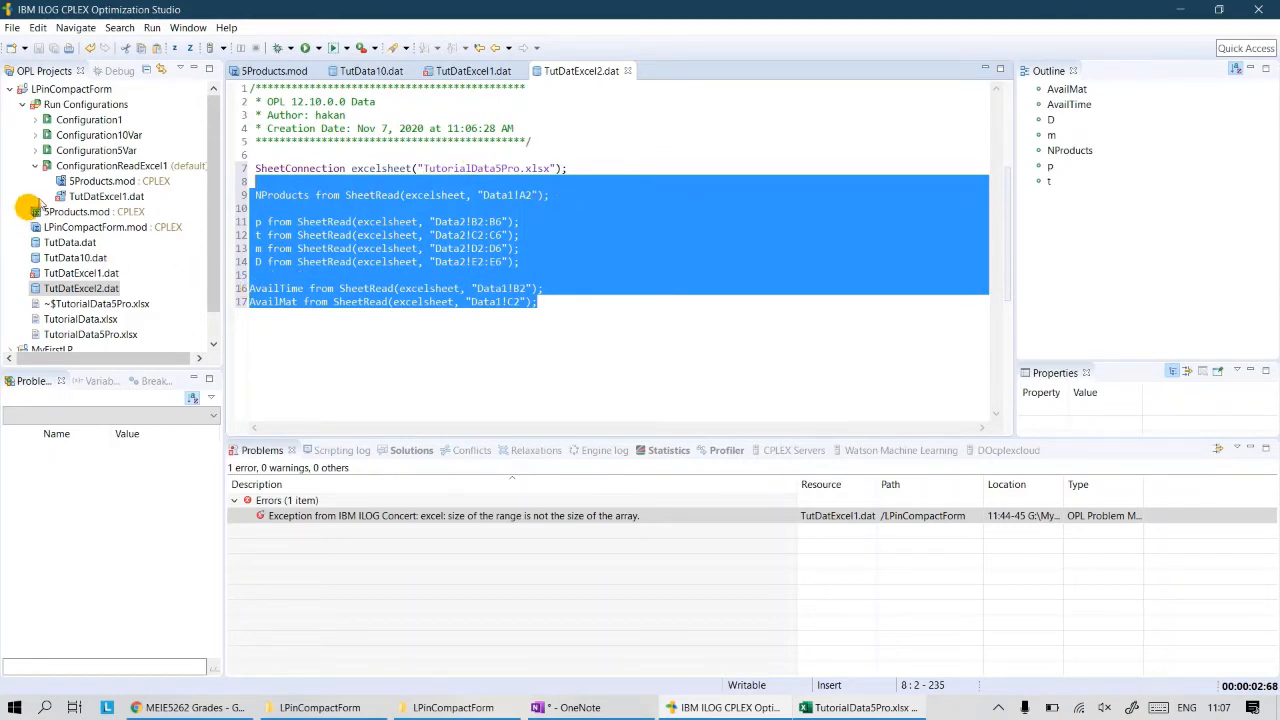
- Create a default run configuration named ConfigurationReadExcel2 in the LPinCompactForm project
right_click(80, 168)
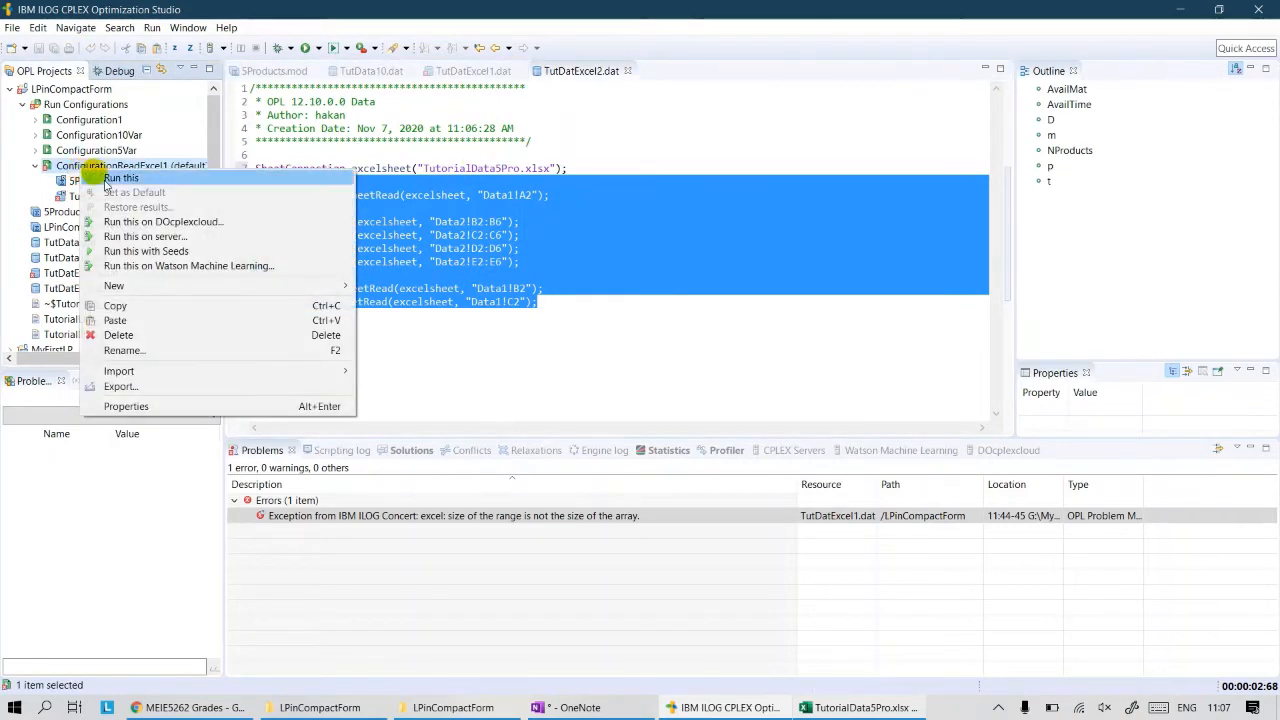
mouse_move(210, 286)
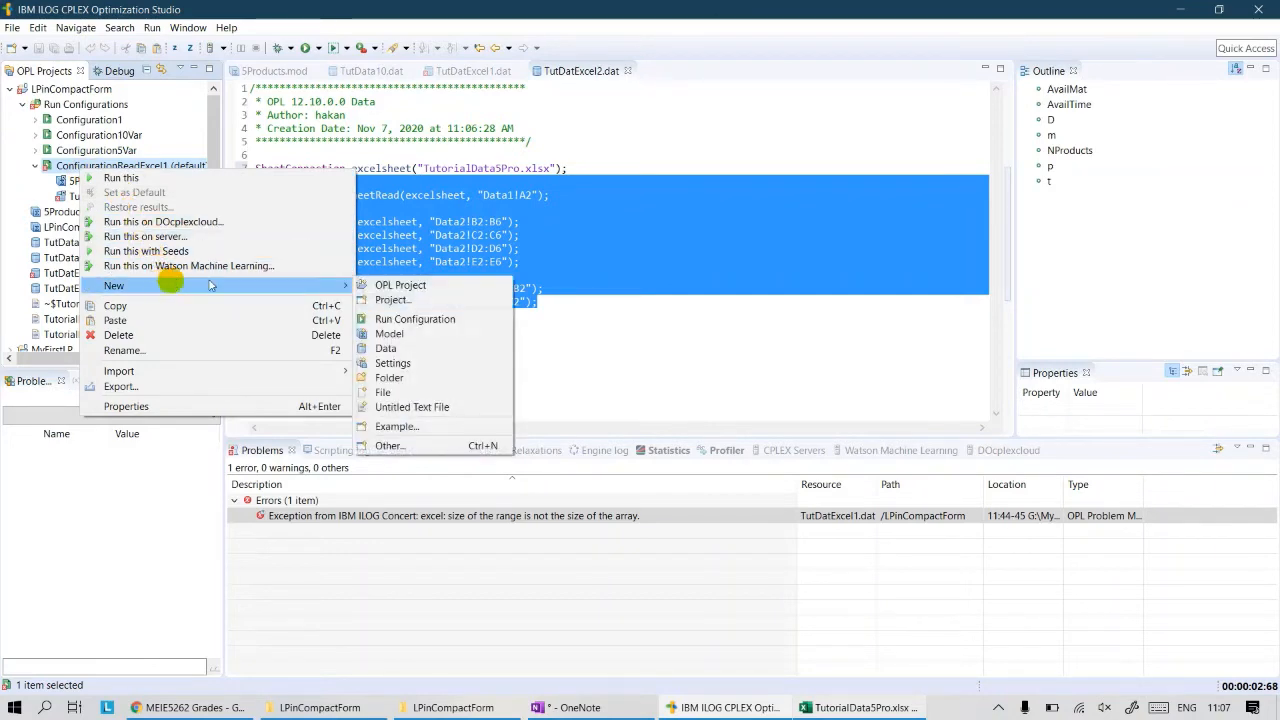
click(418, 319)
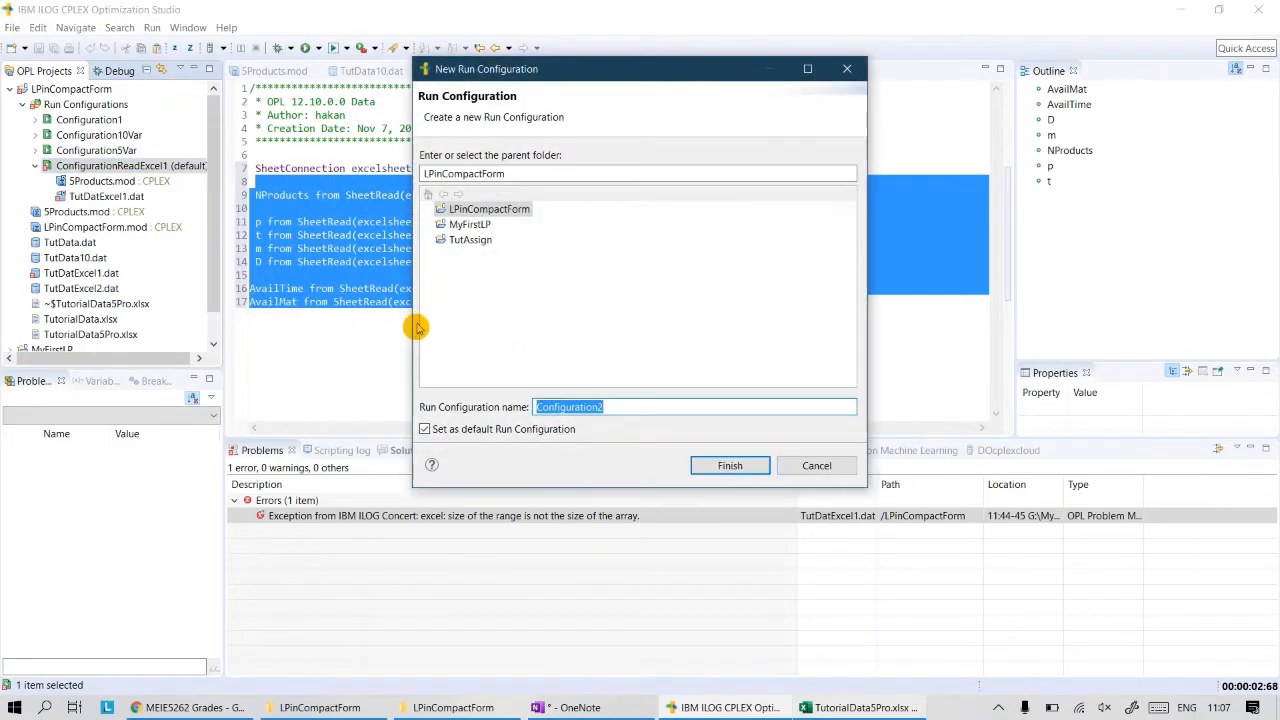
click(628, 406)
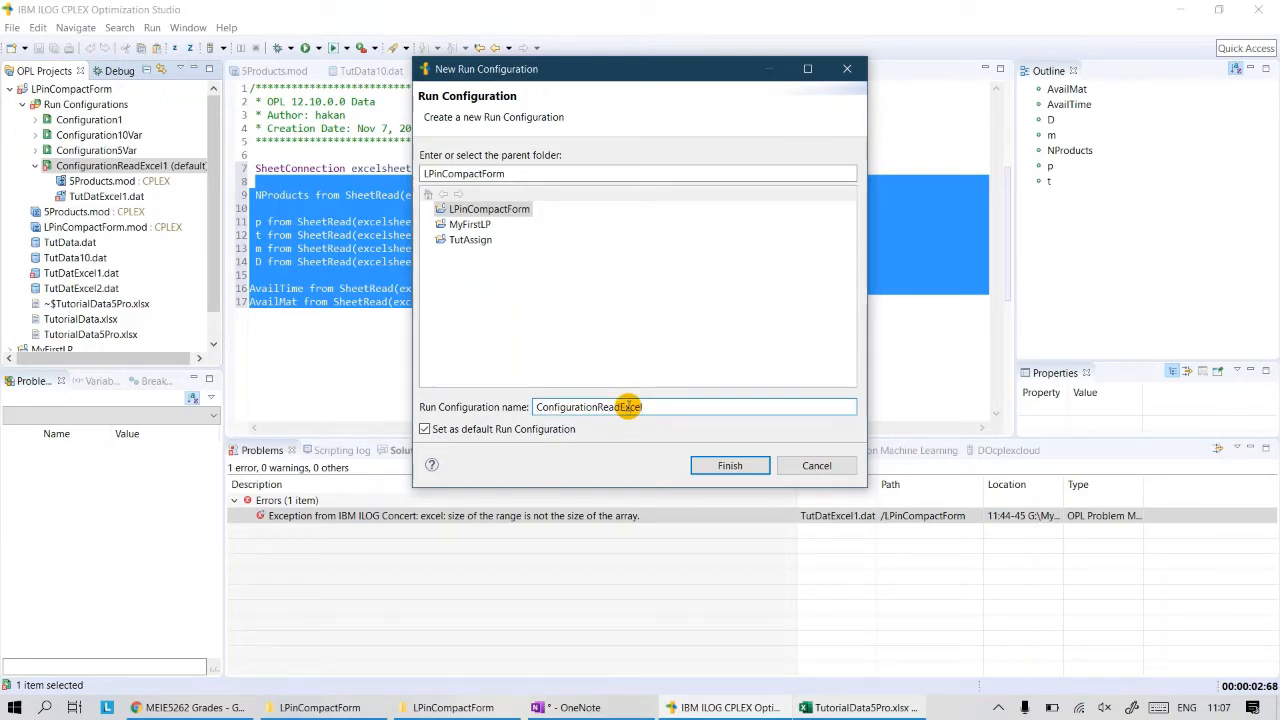
key(Return)
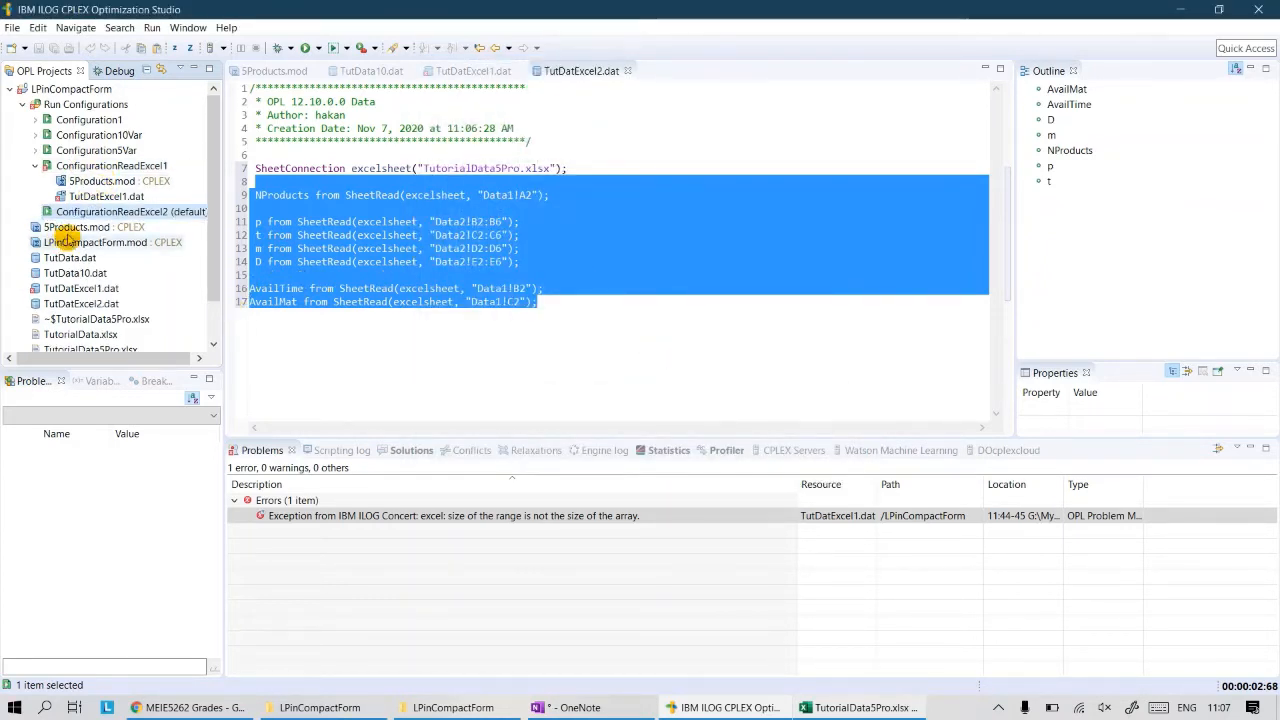
- Add 5Products.mod and TutDatExcel2.dat to ConfigurationReadExcel2, accepting the reload of the data file in the editor
mouse_move(68, 228)
mouse_down()
mouse_move(74, 209)
mouse_move(85, 214)
mouse_up()
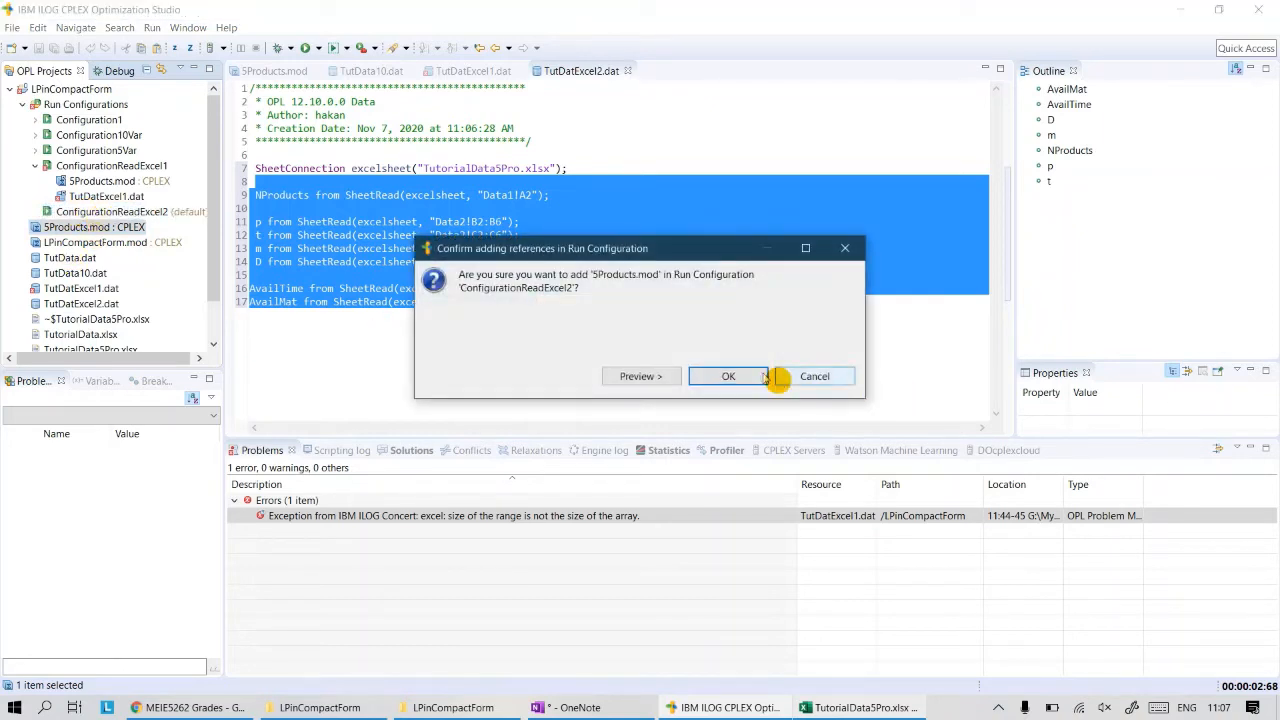
click(760, 376)
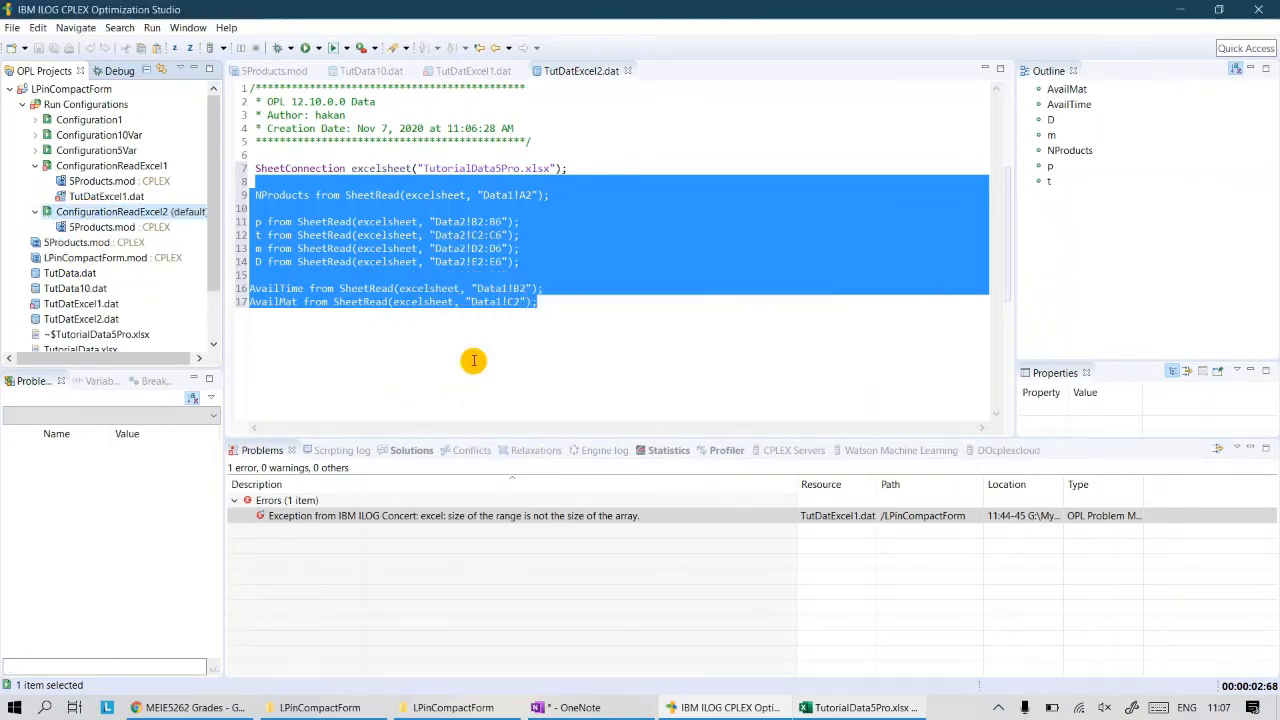
click(81, 318)
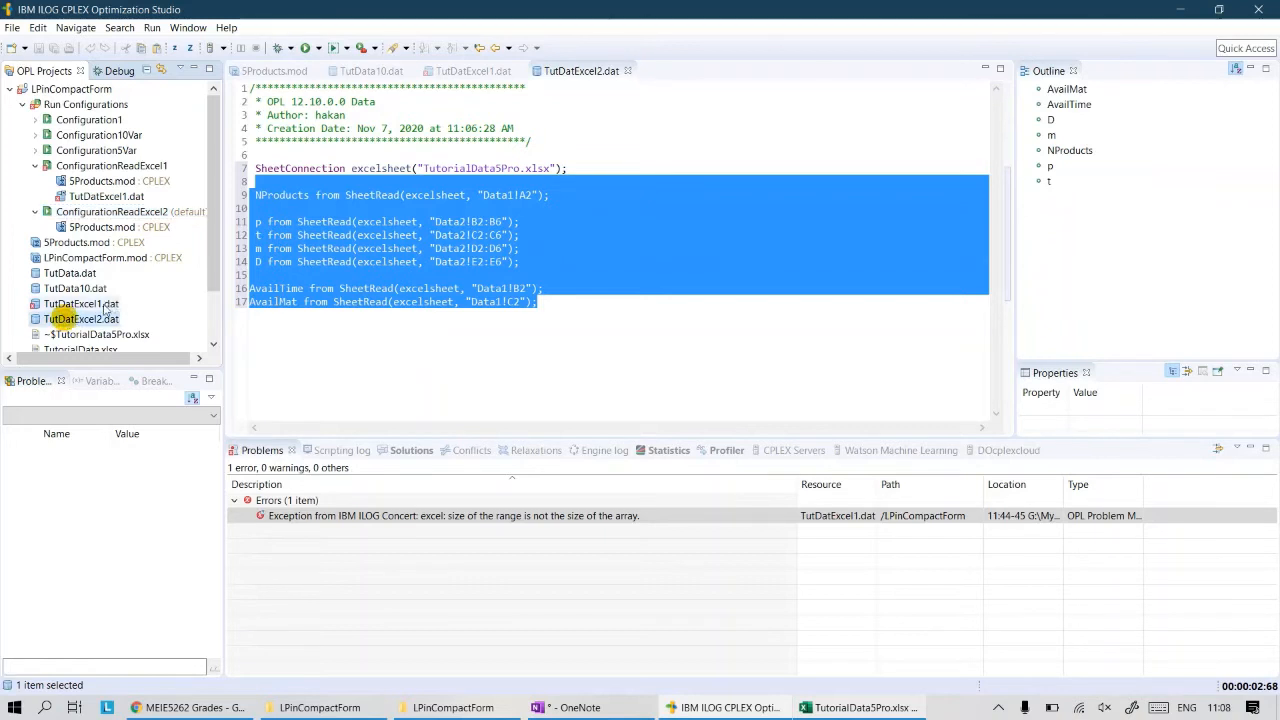
drag(98, 289, 110, 211)
click(728, 376)
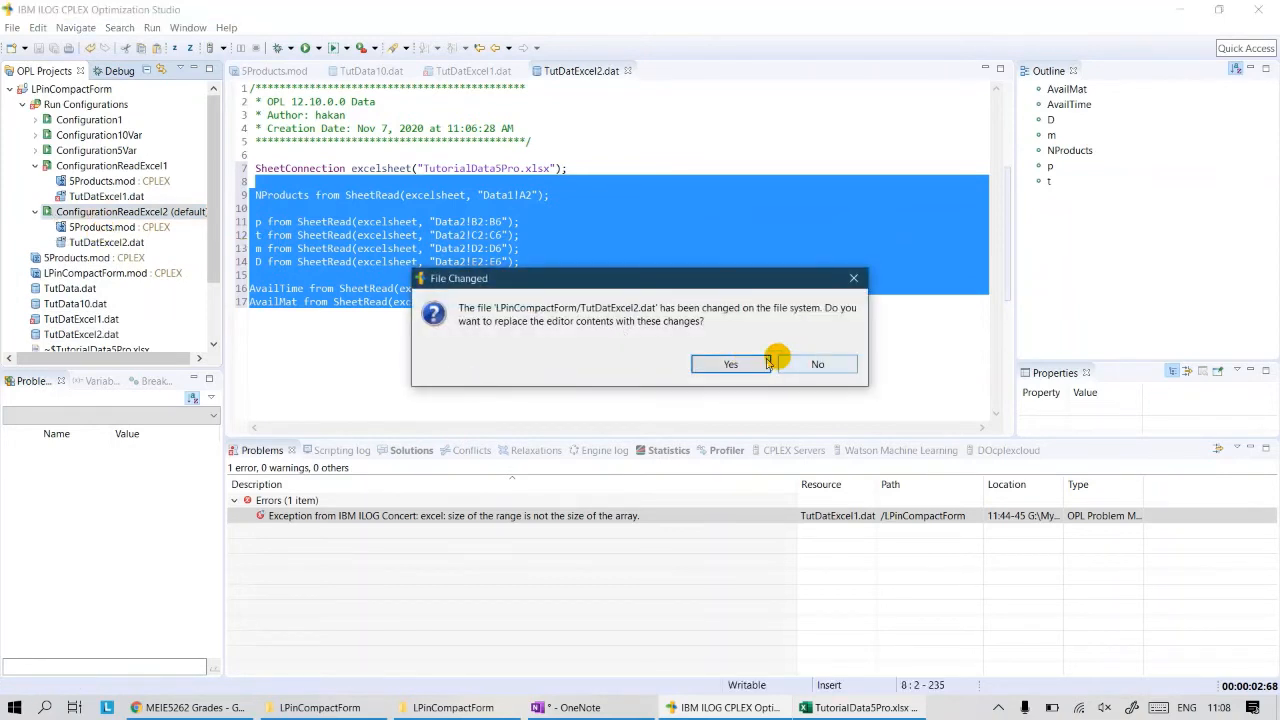
click(737, 364)
click(330, 208)
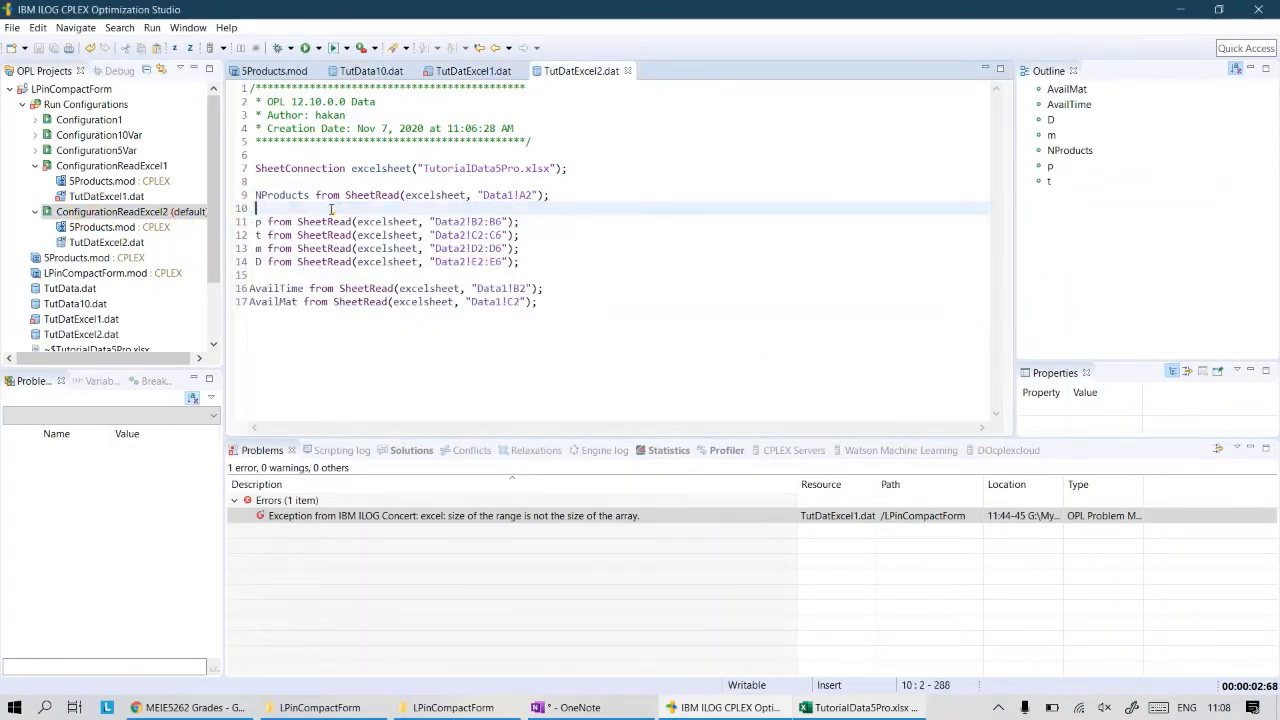
- Check the SheetConnection file name in TutDatExcel2.dat against the Excel files stored in the LPinCompactForm folder
click(133, 243)
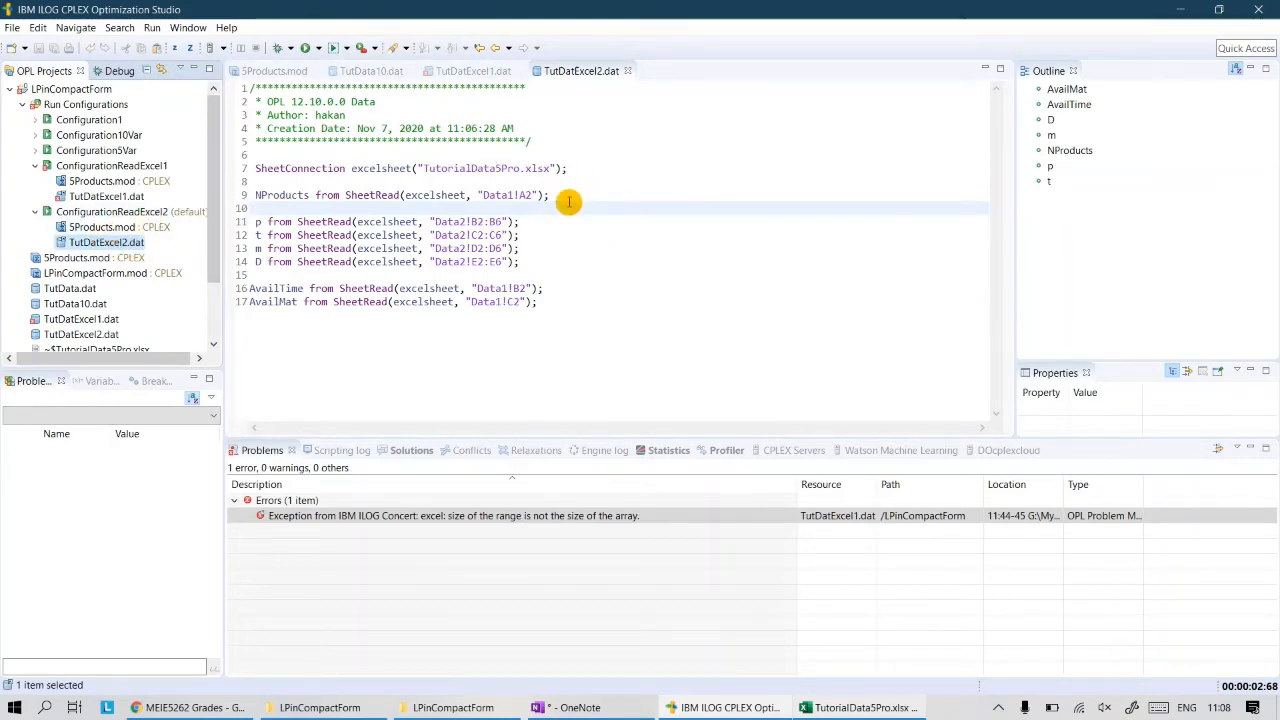
drag(427, 168, 540, 168)
click(591, 208)
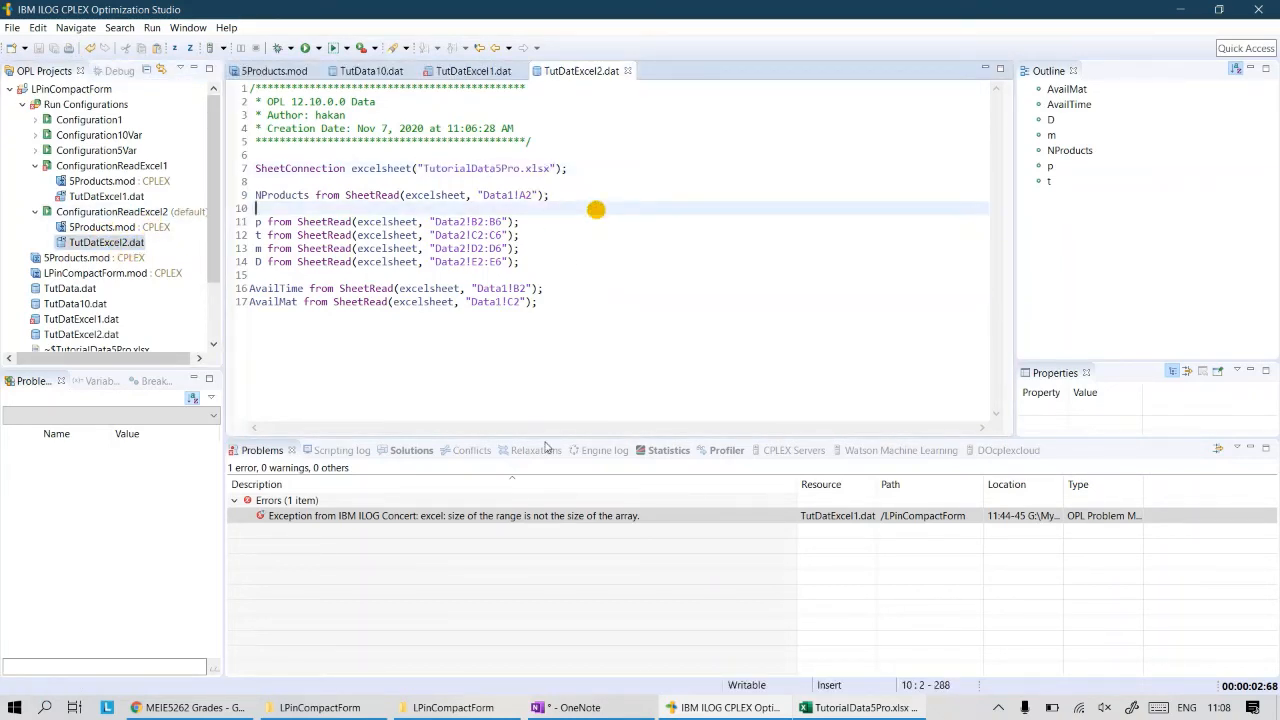
click(328, 707)
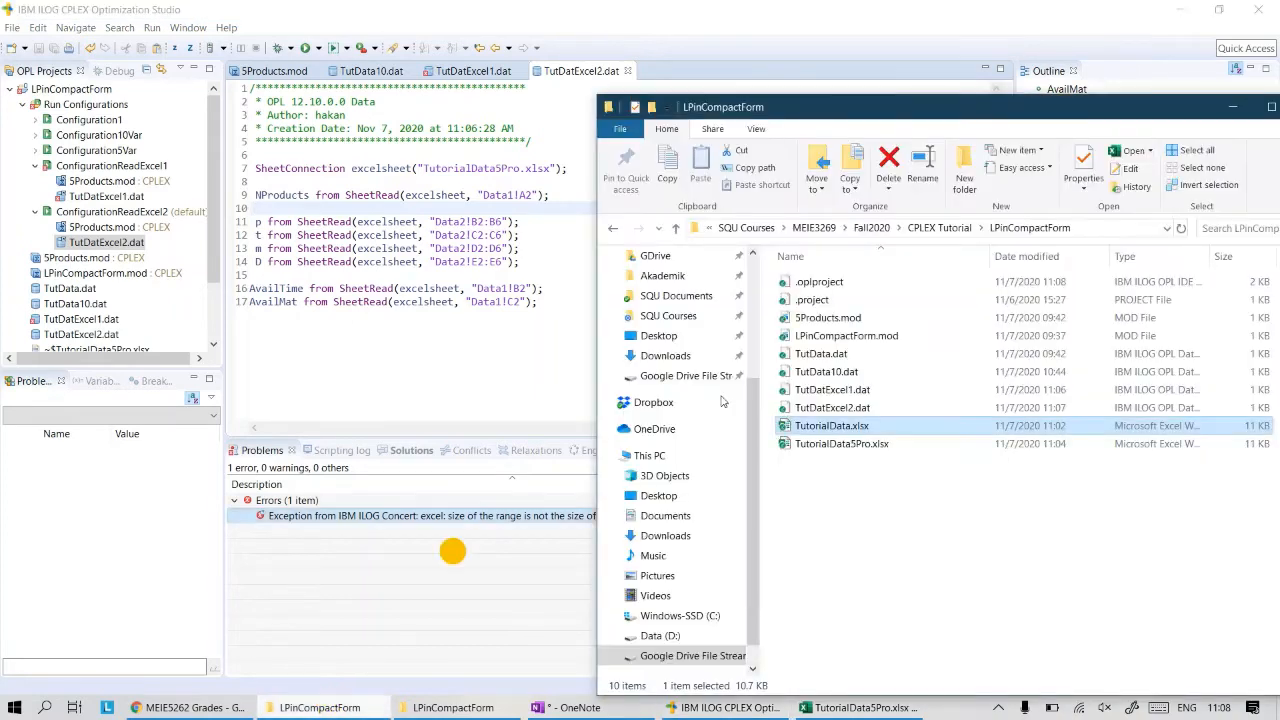
click(832, 425)
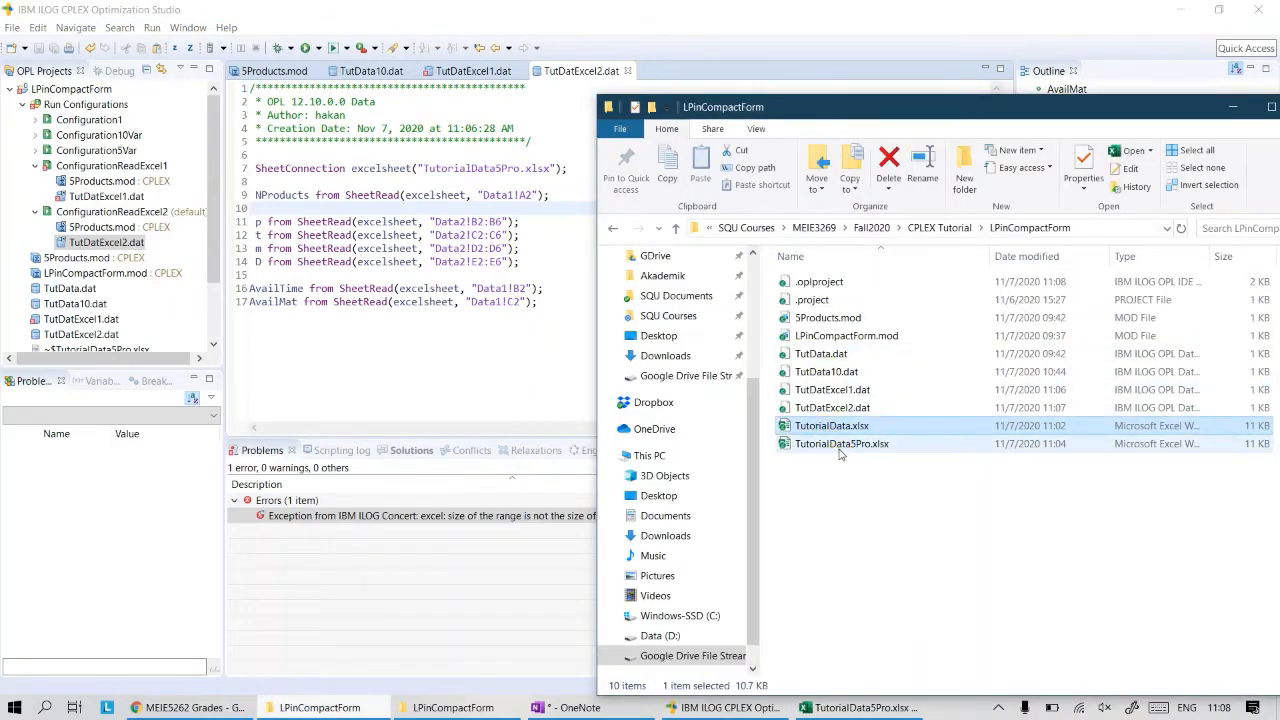
click(520, 351)
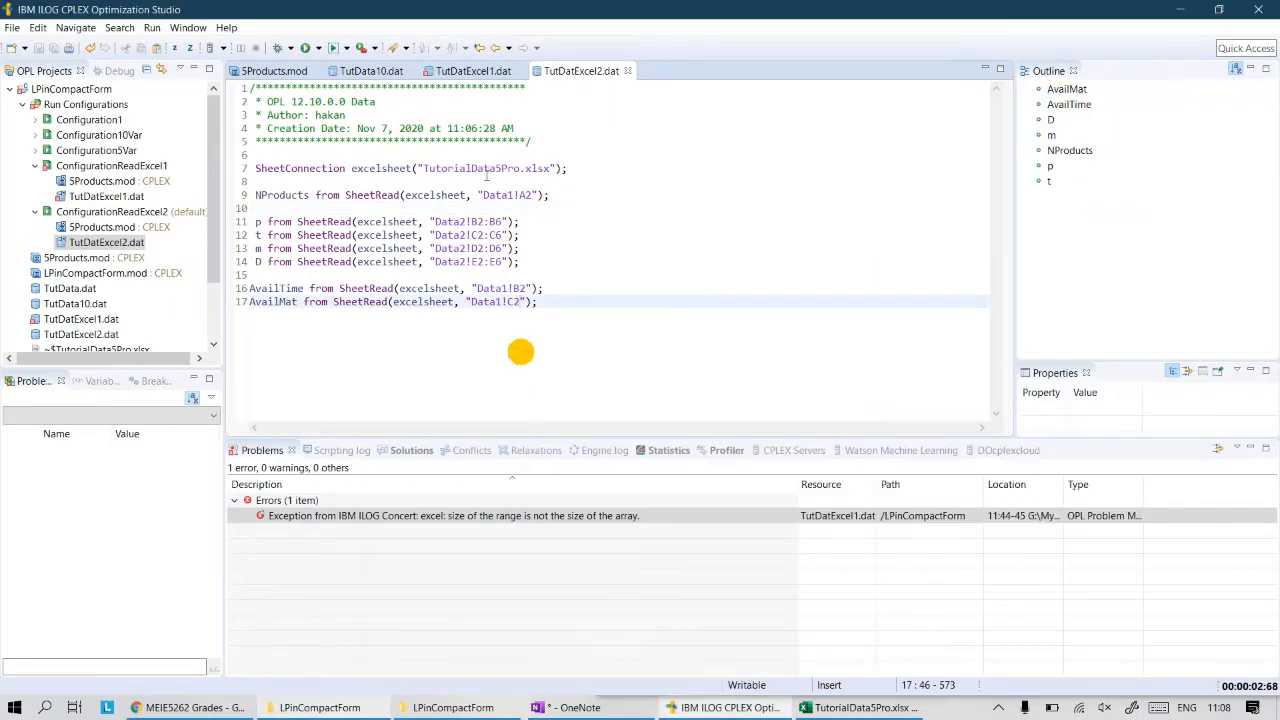
click(420, 168)
click(425, 169)
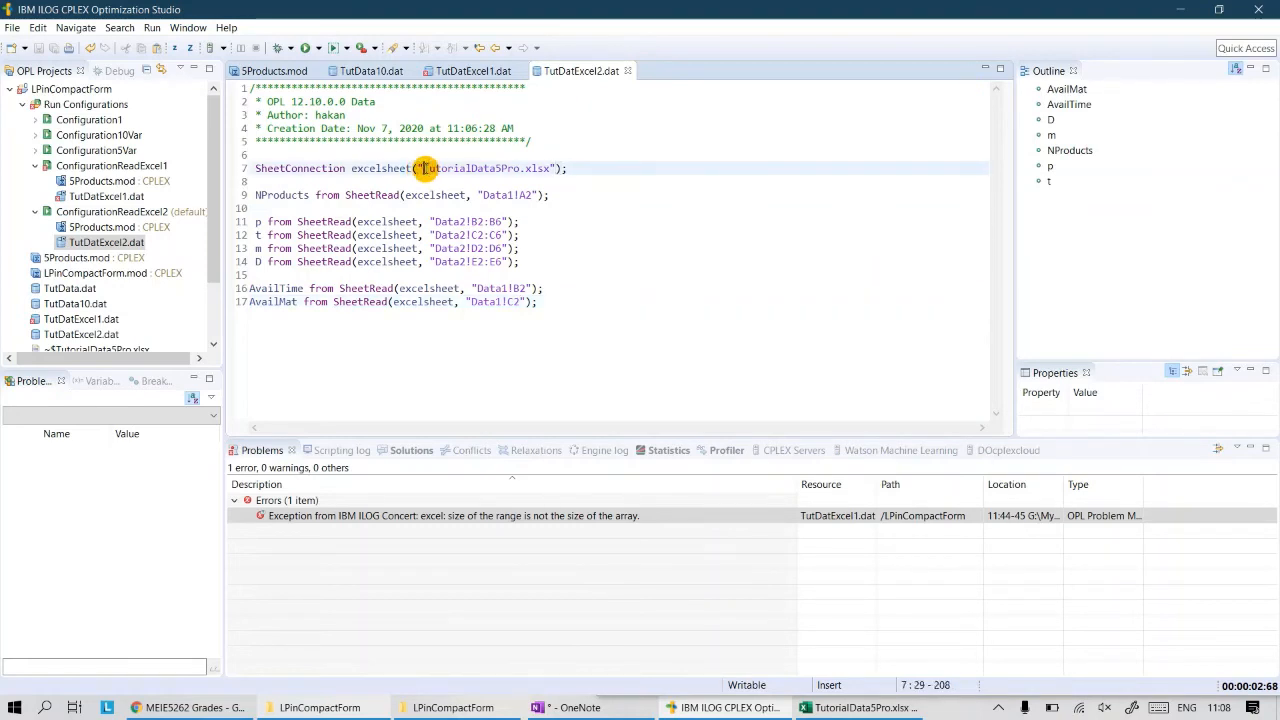
drag(425, 169, 428, 167)
click(424, 168)
- Run the ConfigurationReadExcel2 run configuration
click(105, 216)
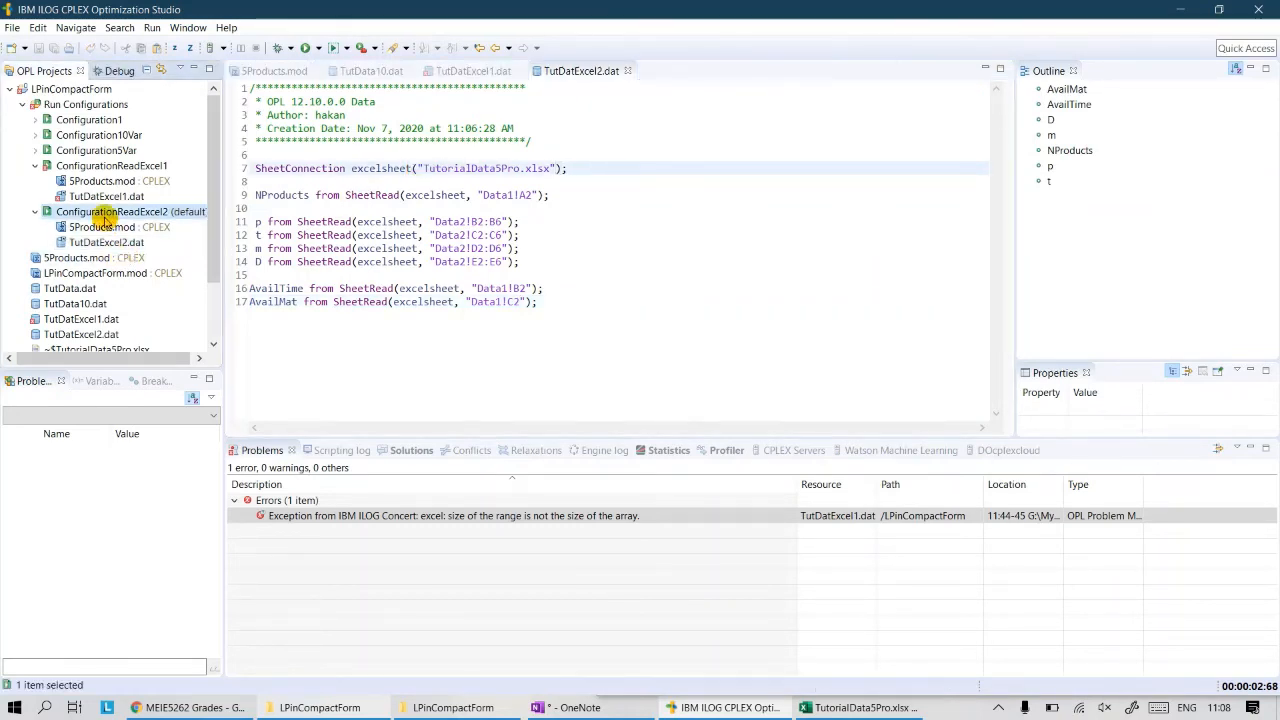
right_click(105, 220)
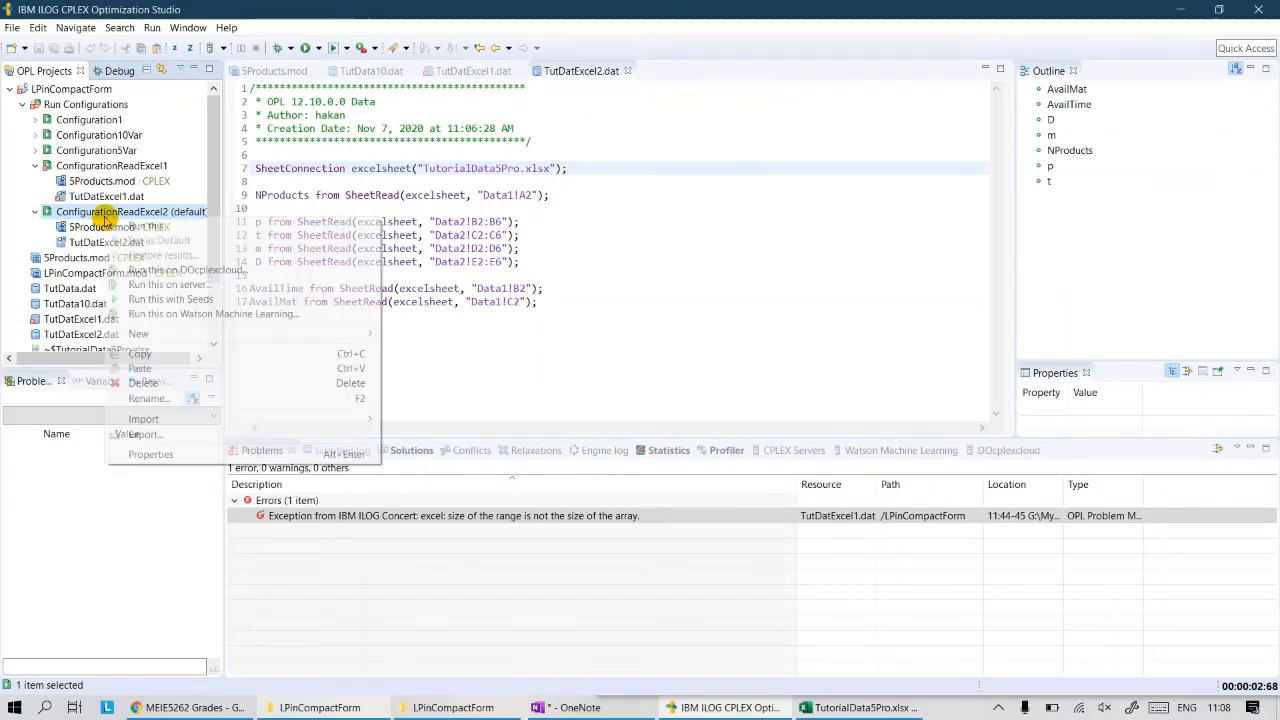
click(150, 227)
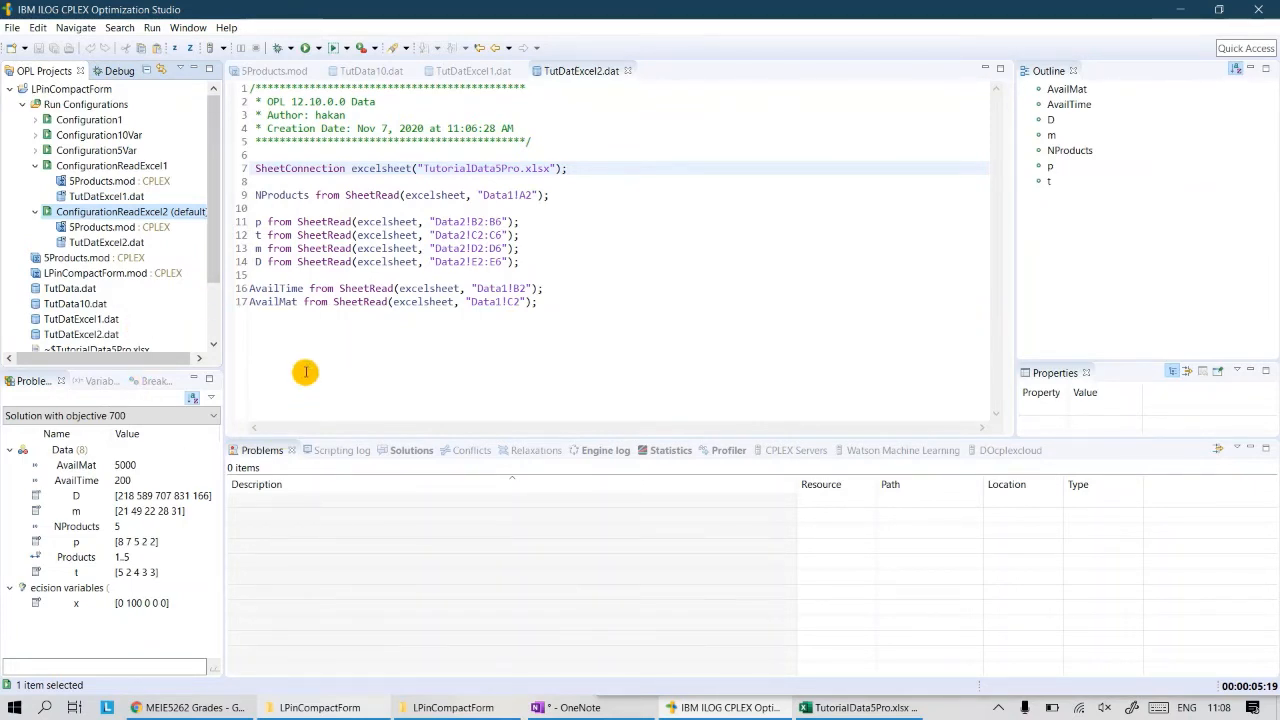
- Compare the solution's data with sheets Data1 and Data2 of TutorialData5Pro.xlsx in Excel, and return to CPLEX
click(890, 712)
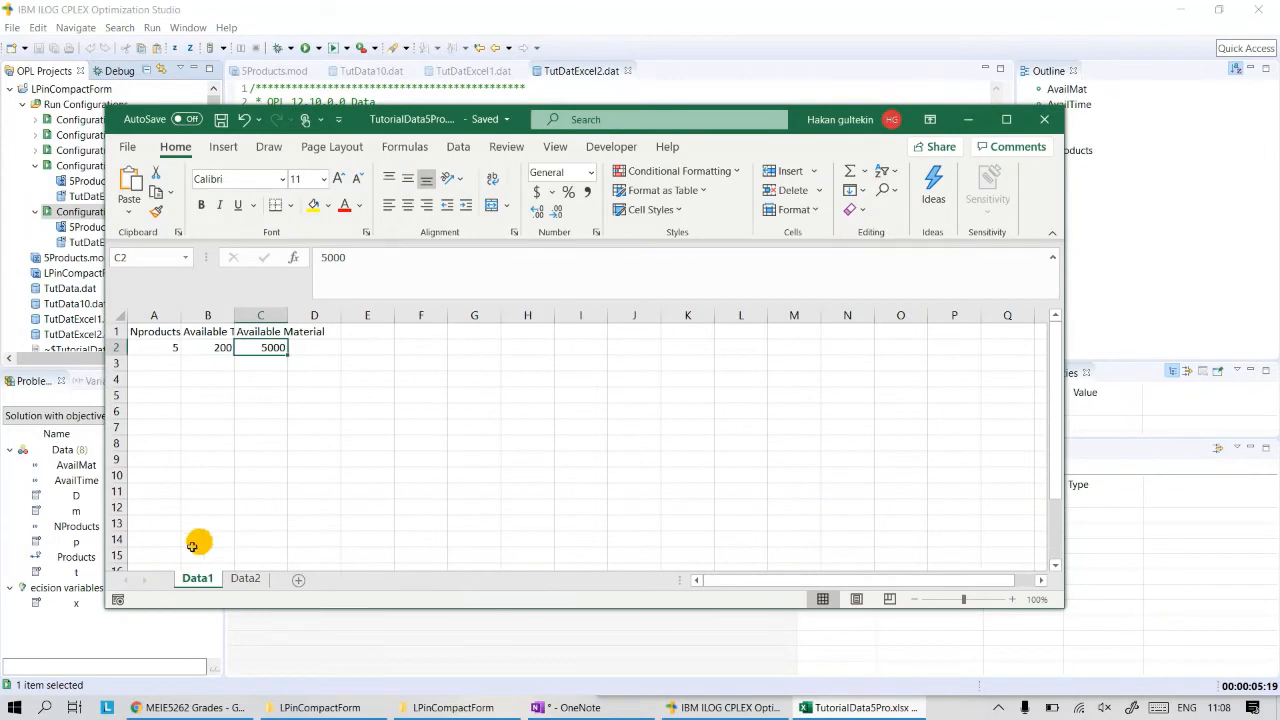
click(242, 580)
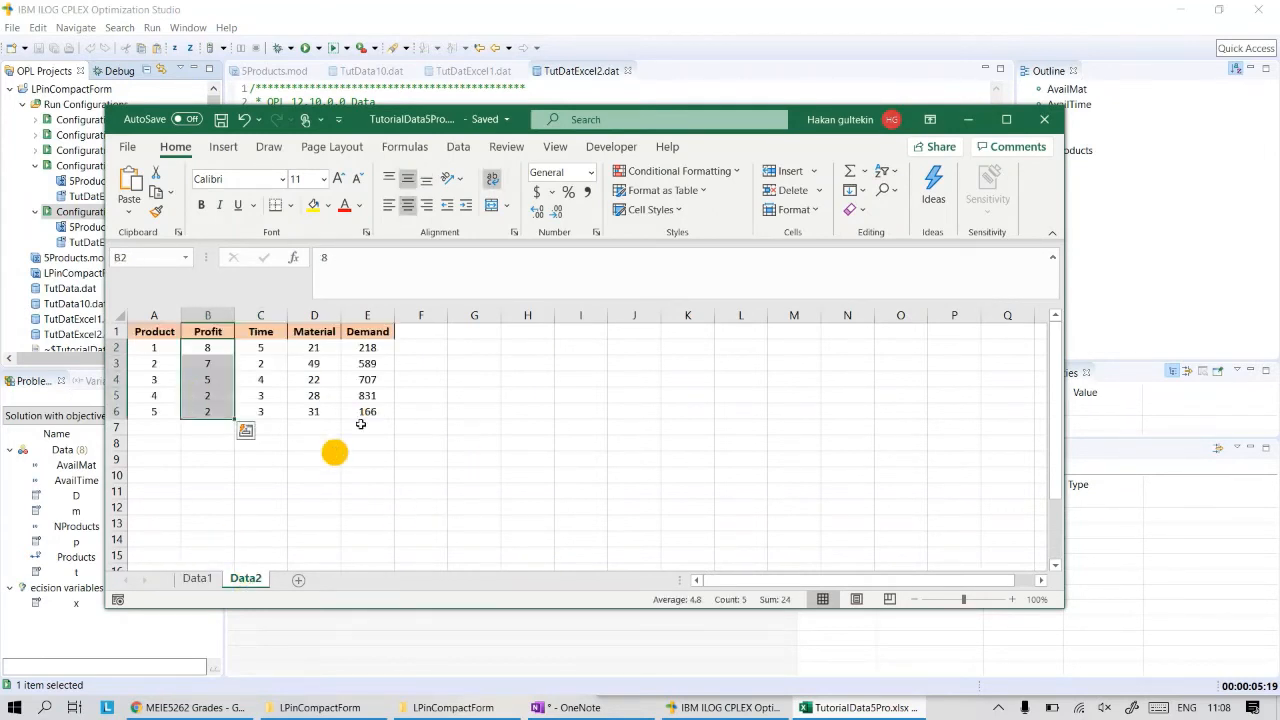
click(683, 8)
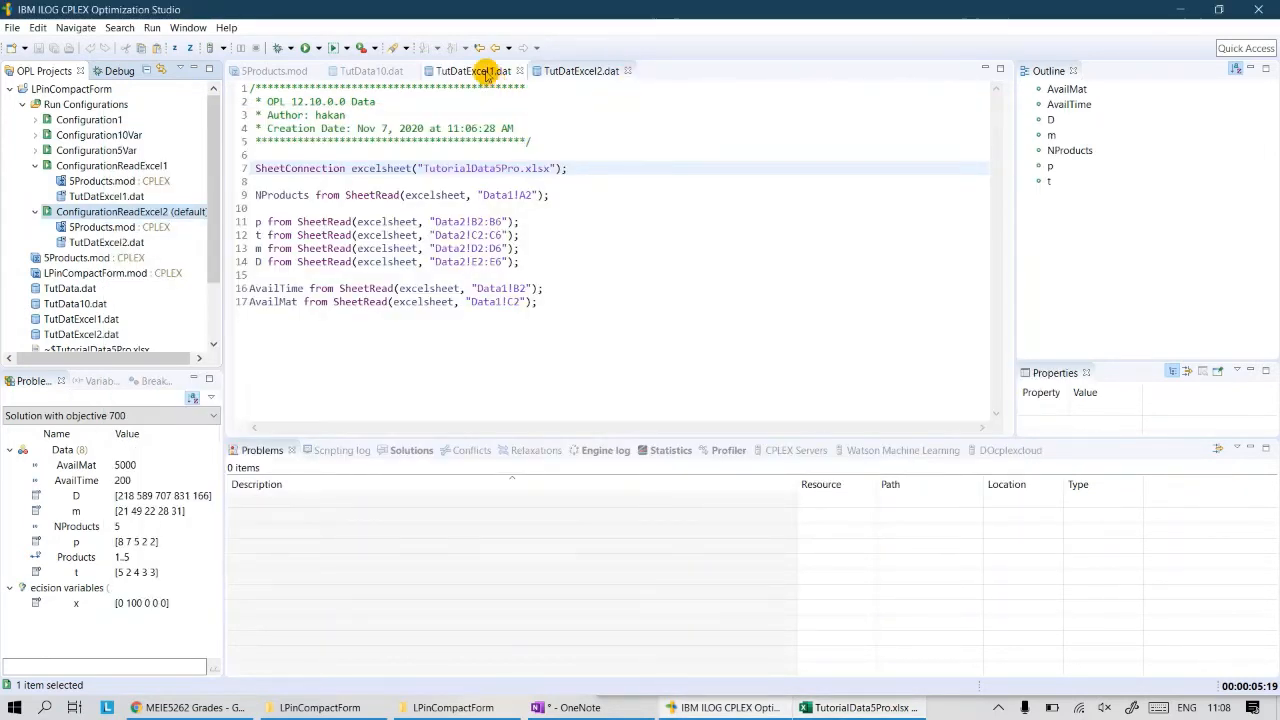
- Compare the SheetRead statements of TutDatExcel2.dat with those of TutDatExcel1.dat, and collapse ConfigurationReadExcel1 in the project tree
click(575, 71)
key(ctrl+a)
click(586, 306)
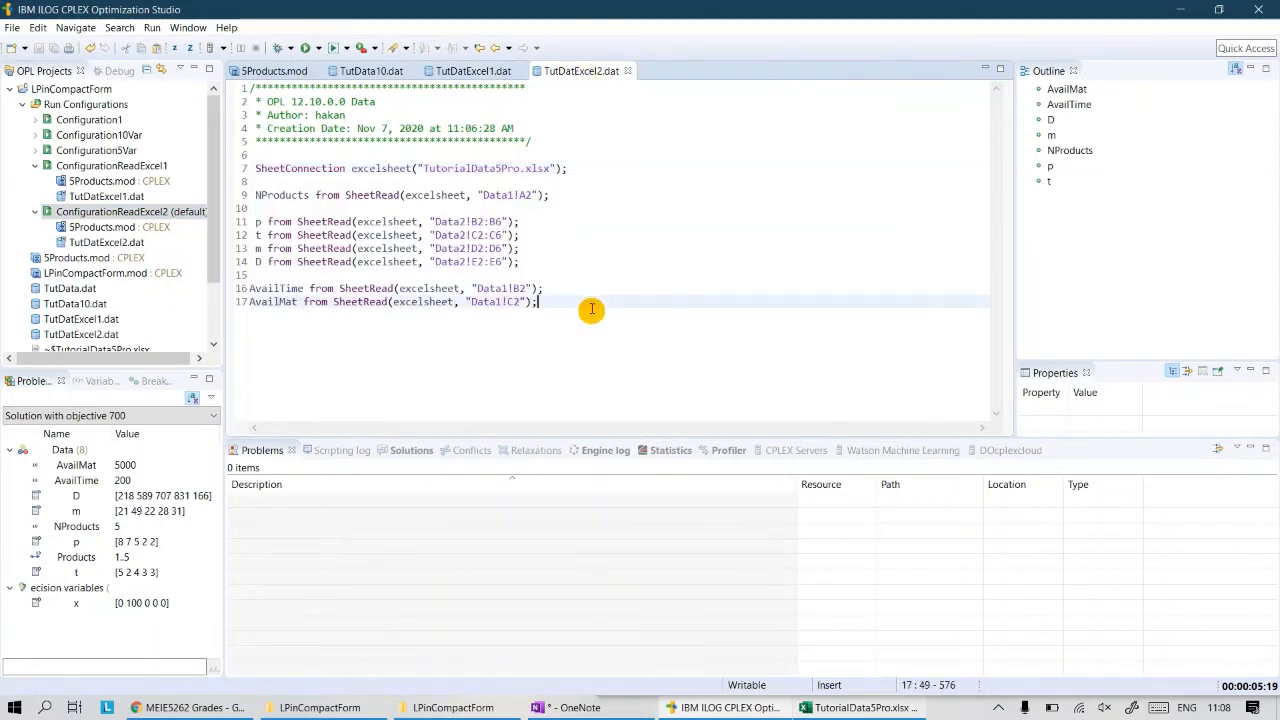
click(475, 75)
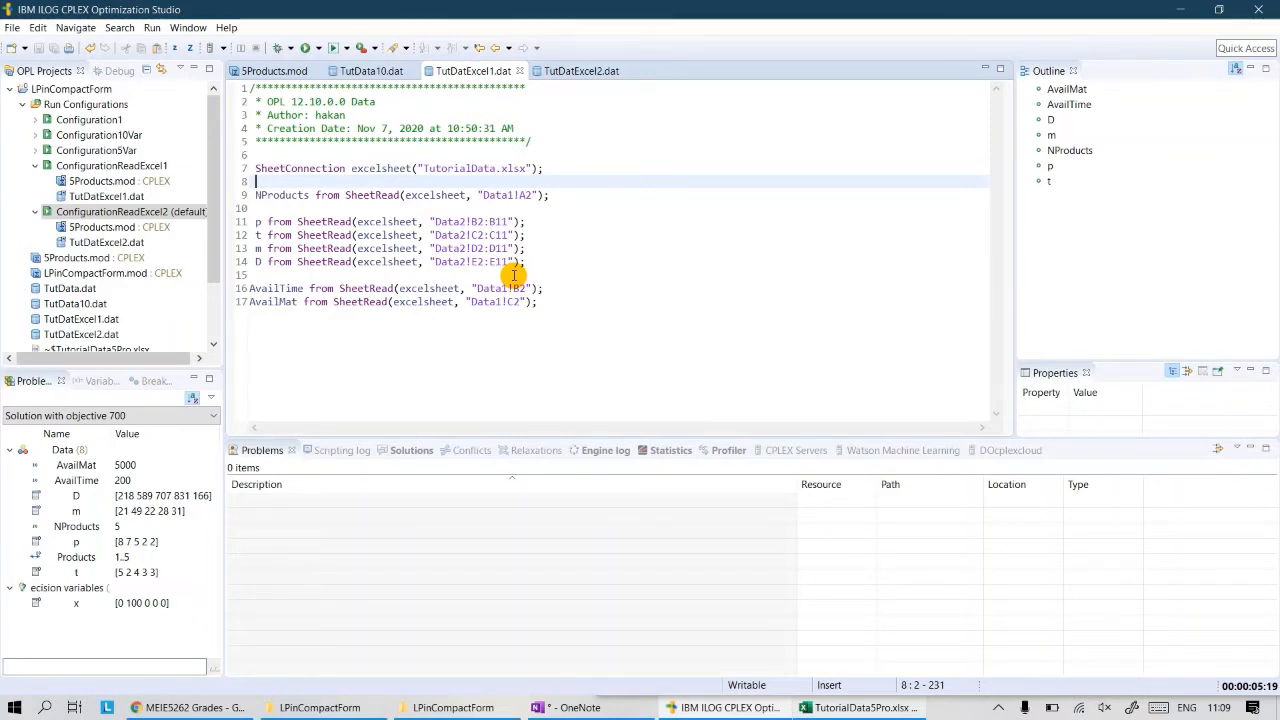
click(35, 166)
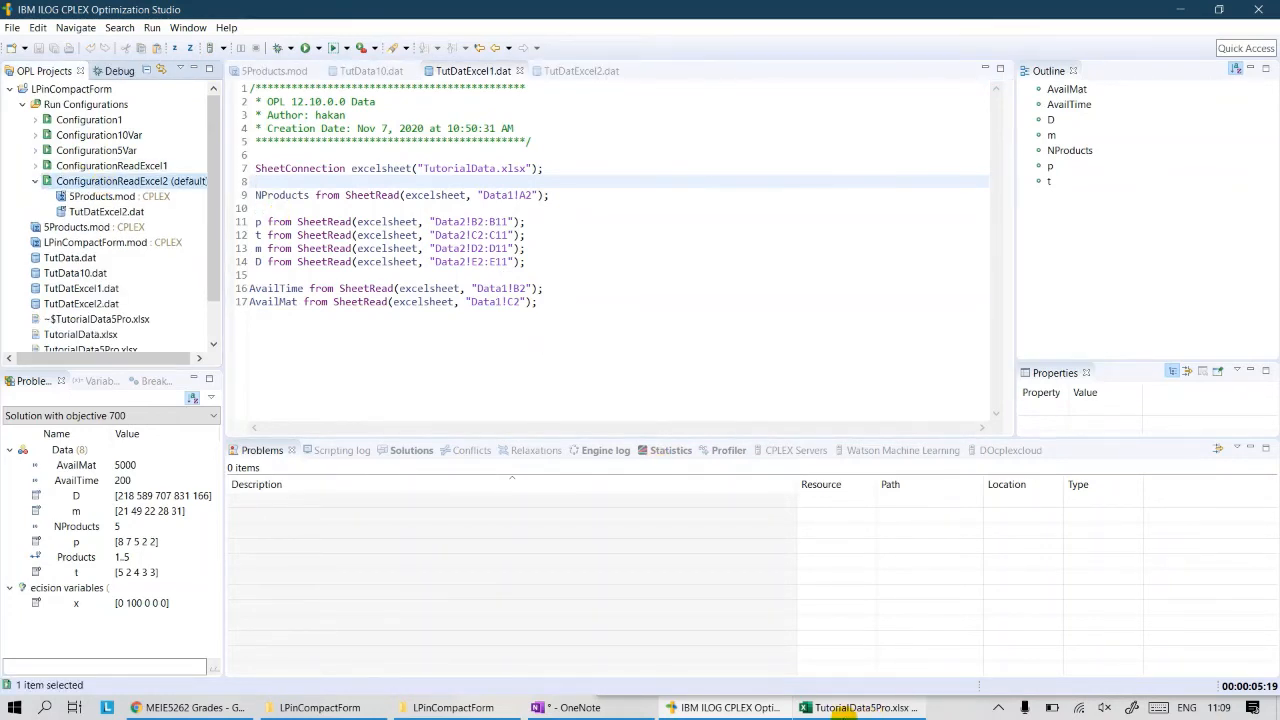
- Switch to TutorialData5Pro.xlsx in Excel and define the workbook-level name NProducts for cell A2 of sheet Data1
click(857, 708)
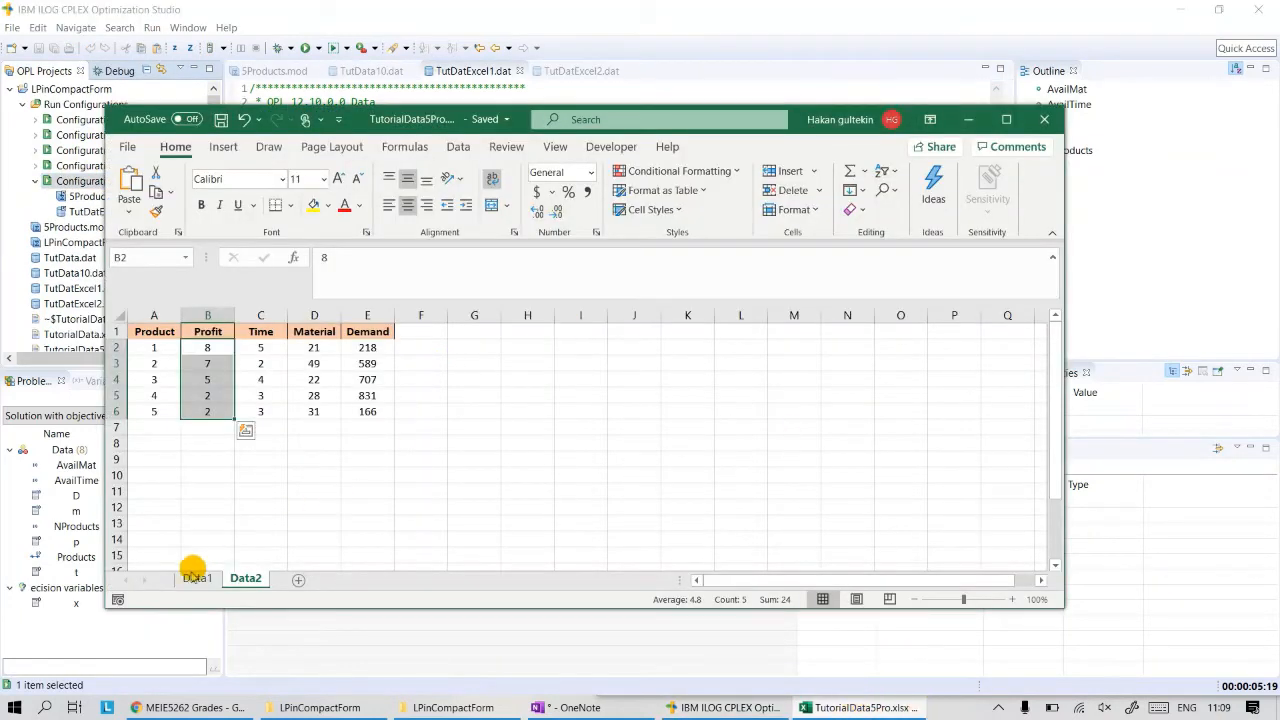
click(199, 579)
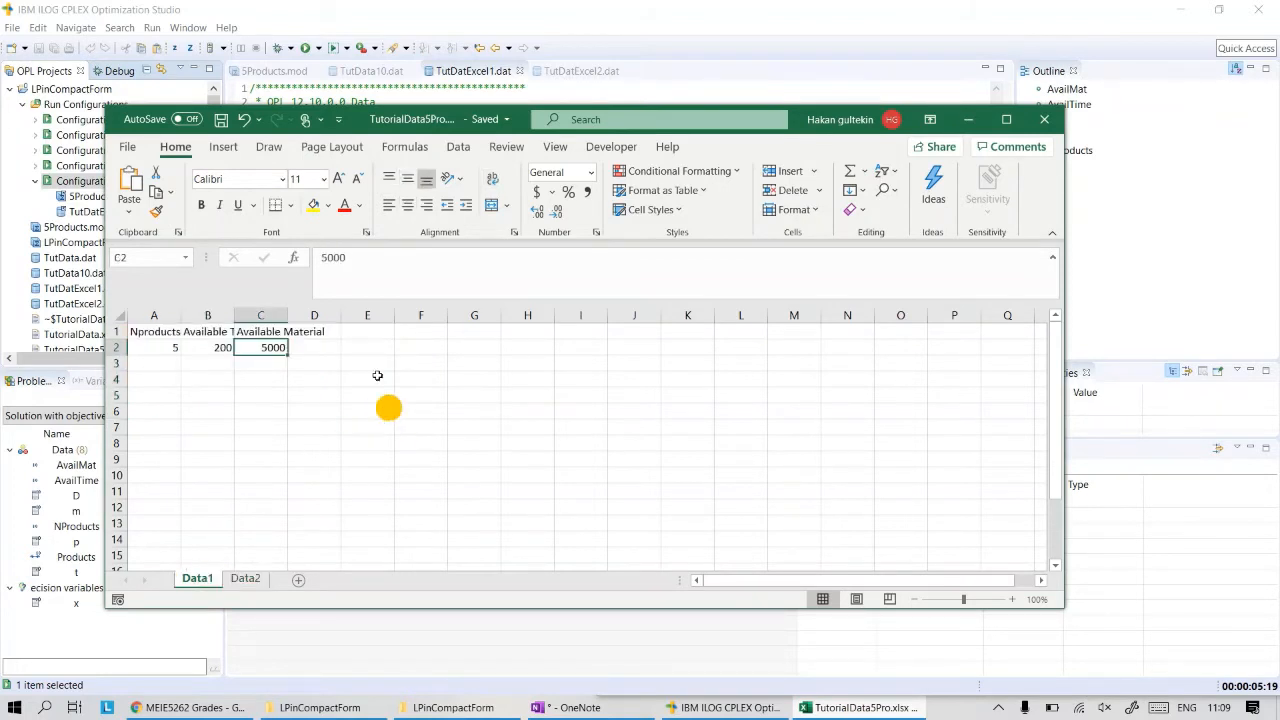
click(150, 347)
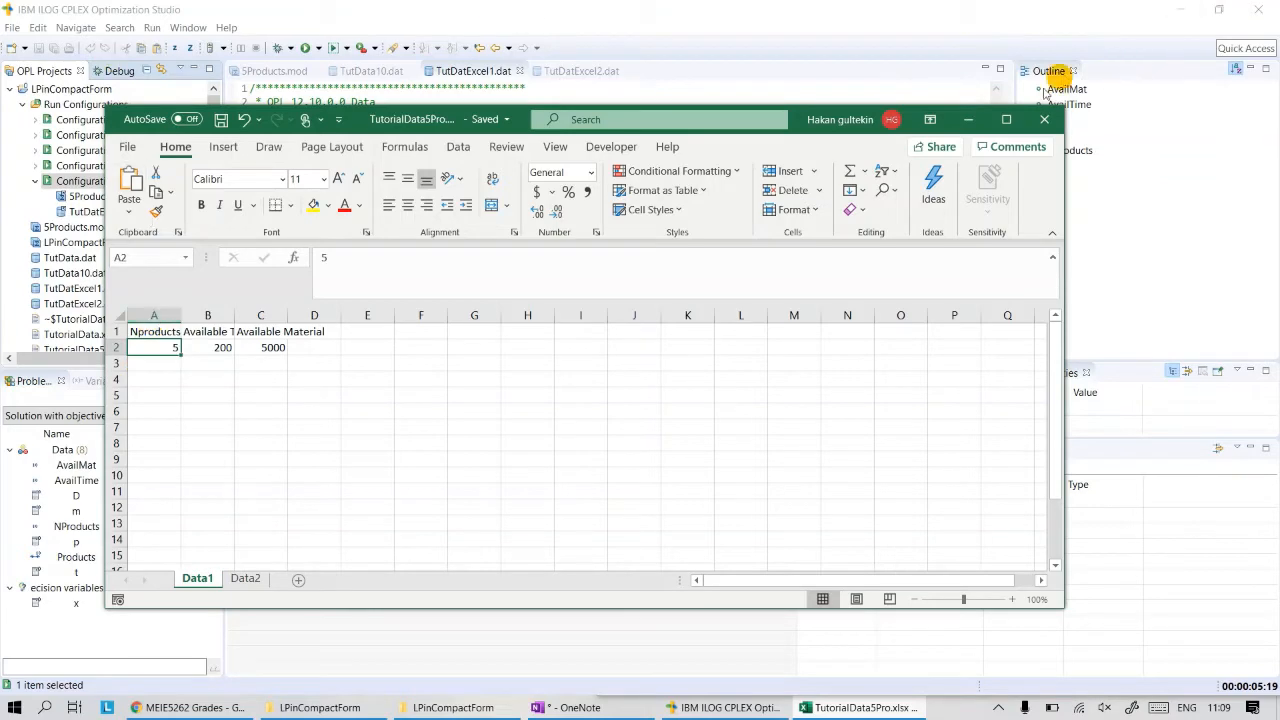
click(1006, 119)
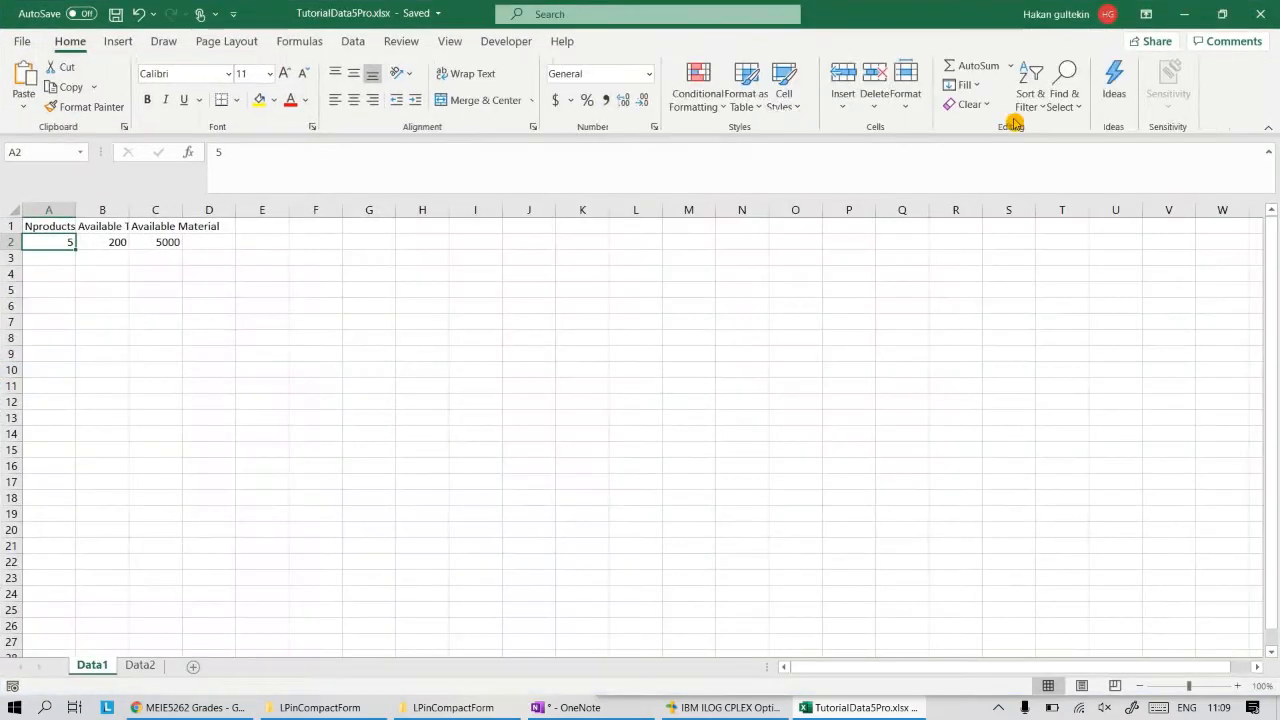
click(285, 41)
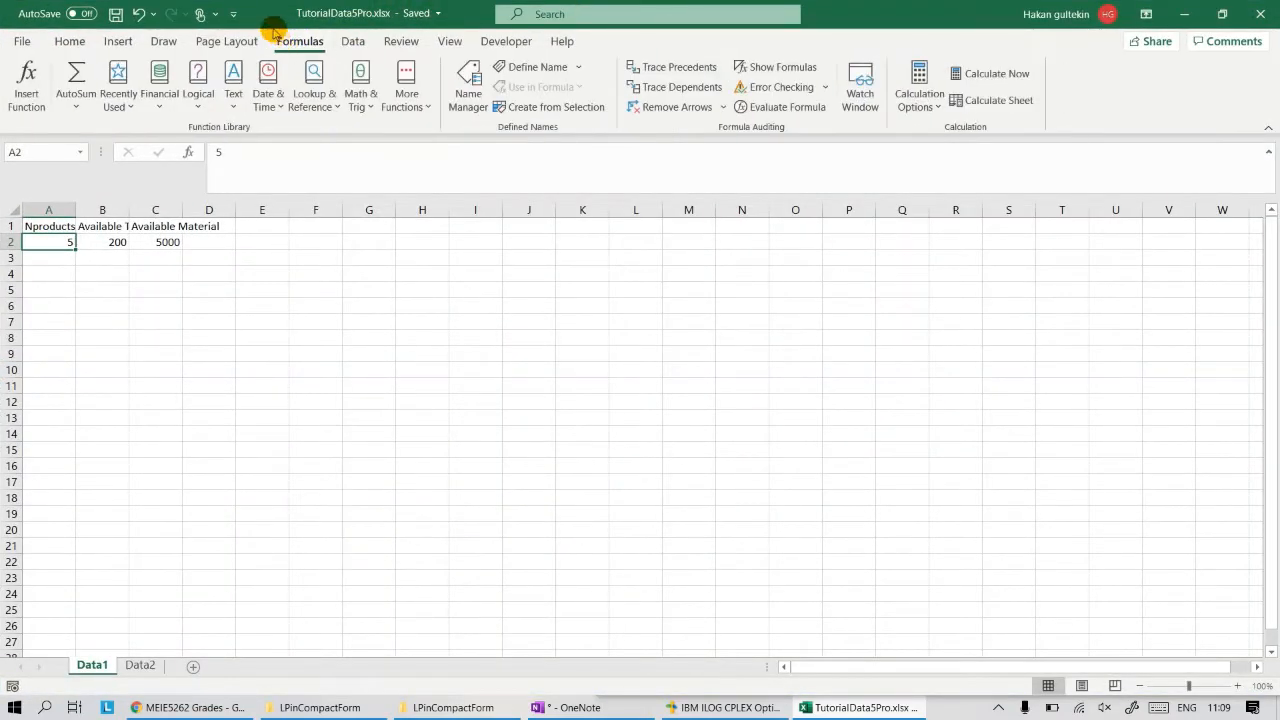
click(544, 69)
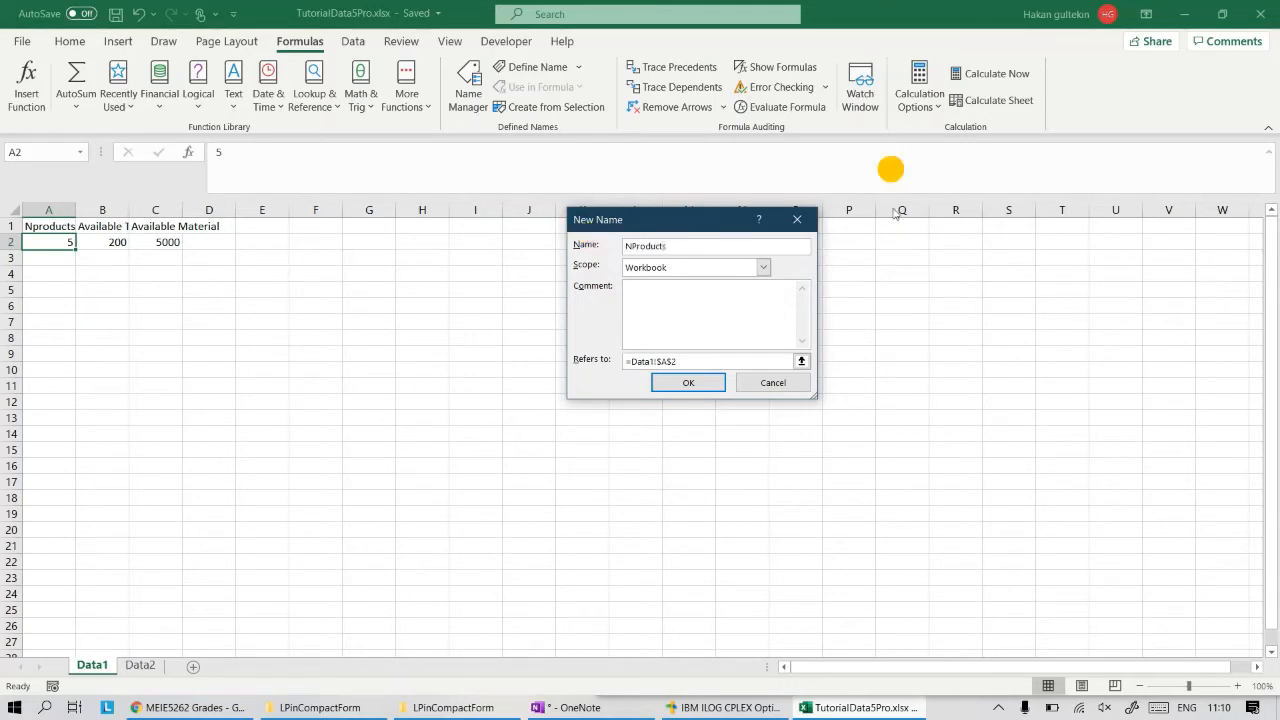
click(688, 383)
- Compare the reference shown for the unnamed cell E2 with the name shown for cell A2
click(264, 339)
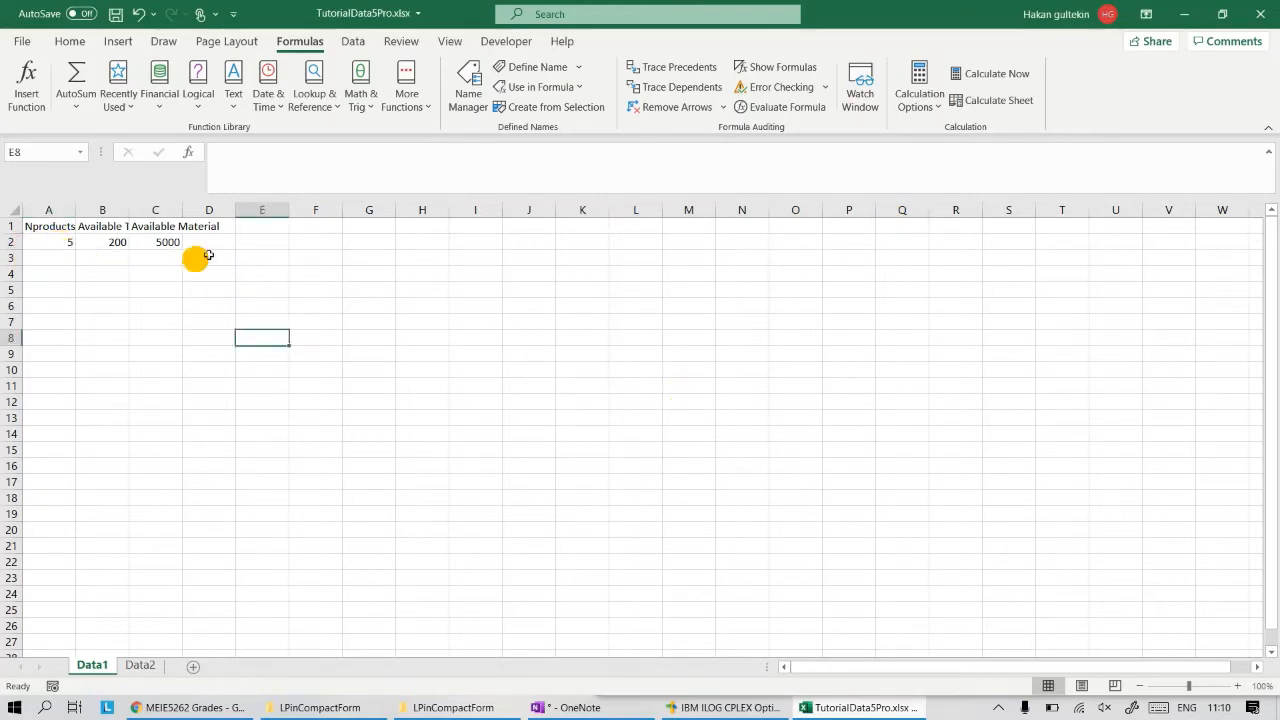
click(263, 241)
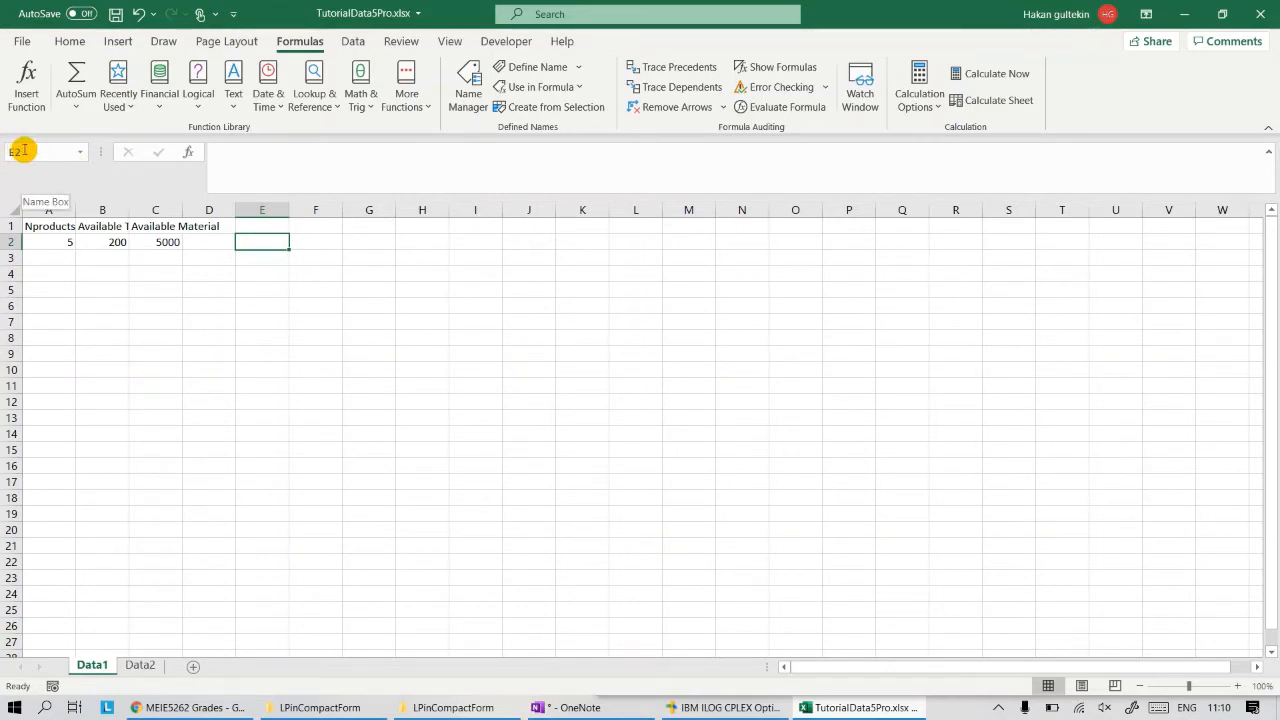
click(54, 242)
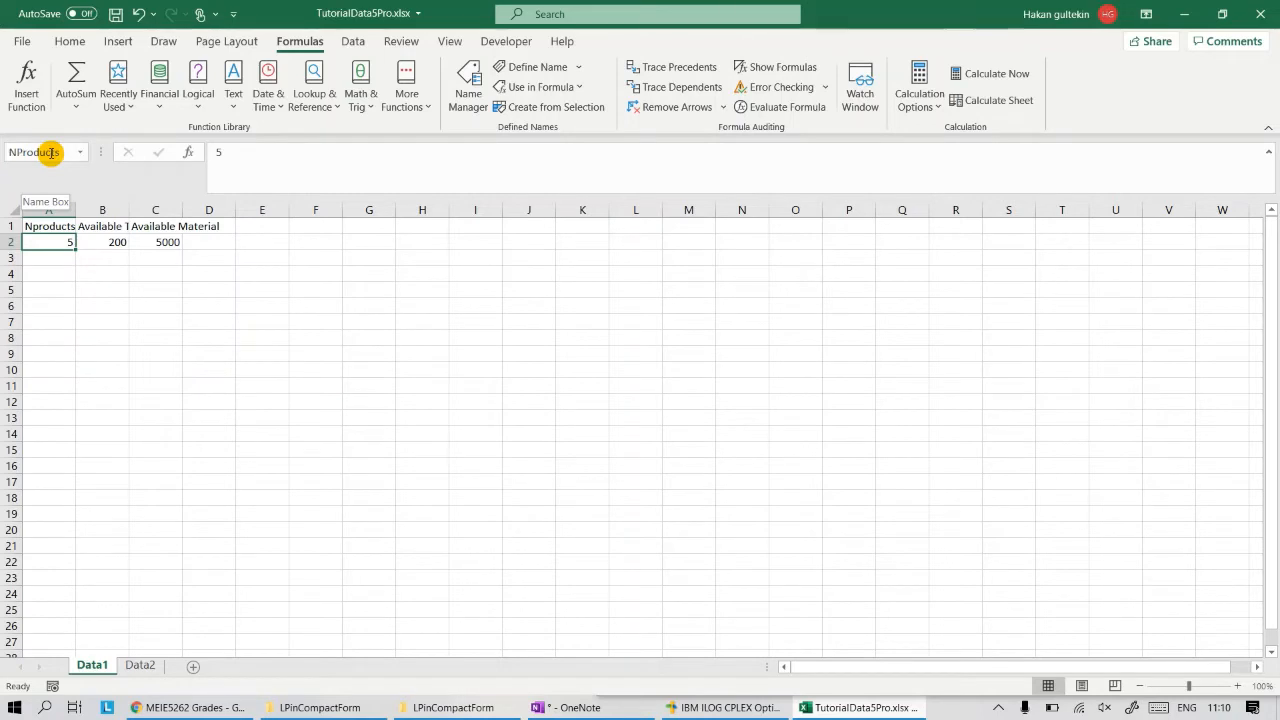
- Name cell B2 of sheet Data1 AvailTime and cell C2 AvailMat
click(110, 238)
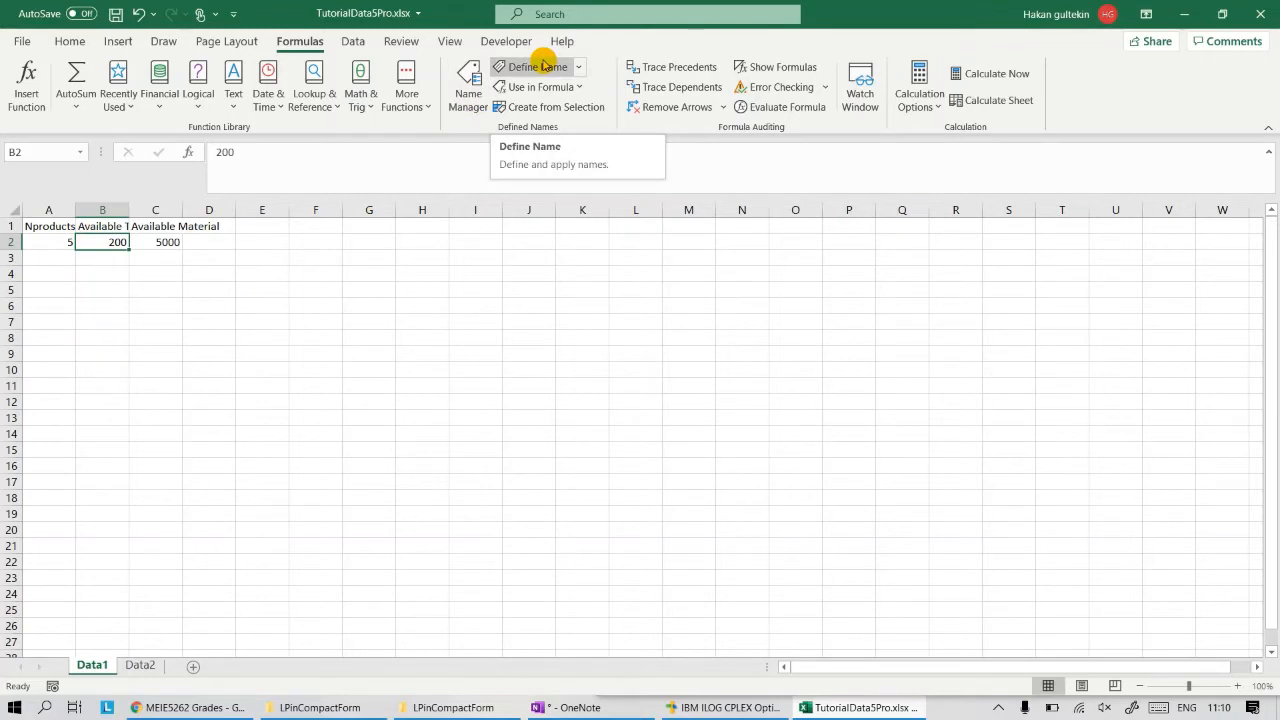
click(42, 155)
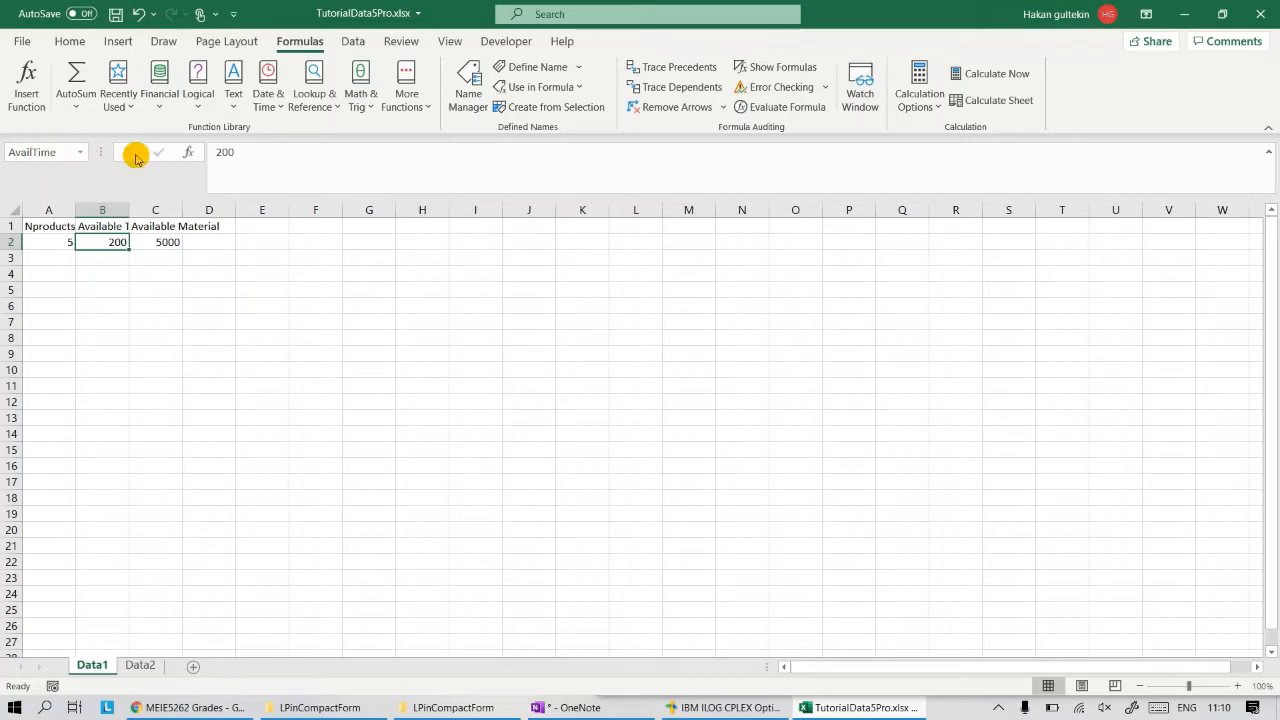
click(114, 290)
click(107, 242)
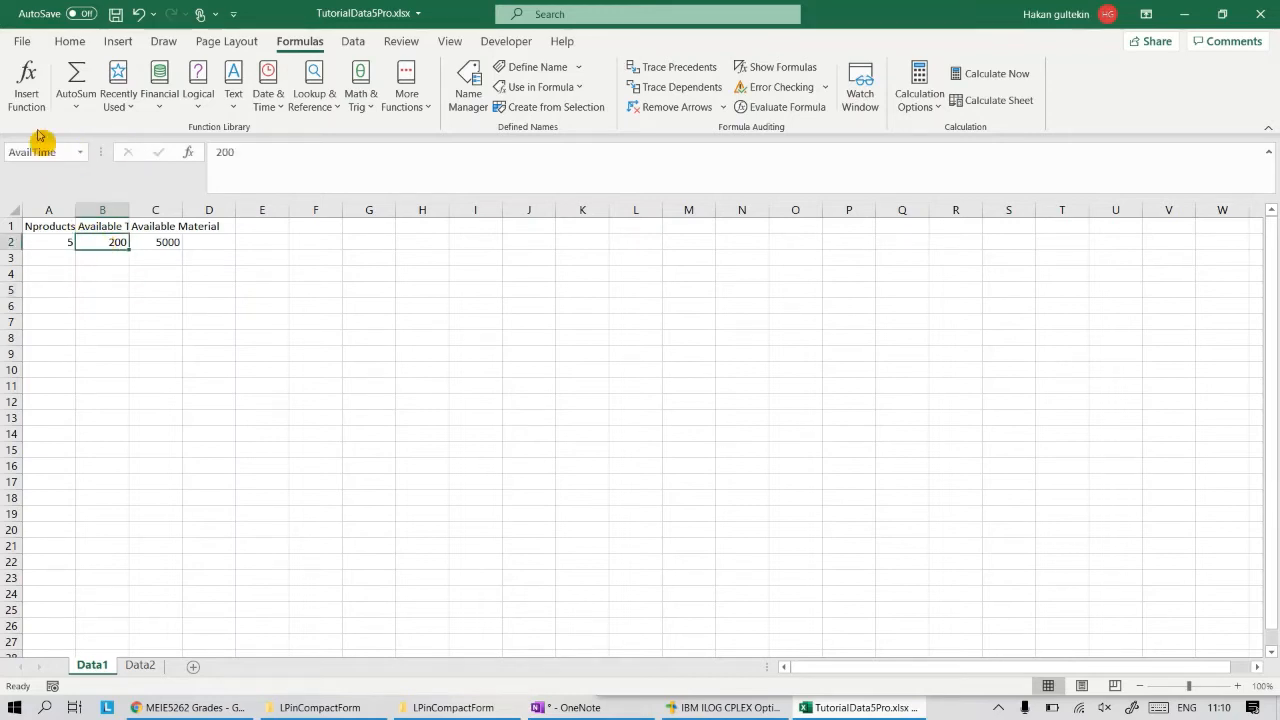
click(172, 241)
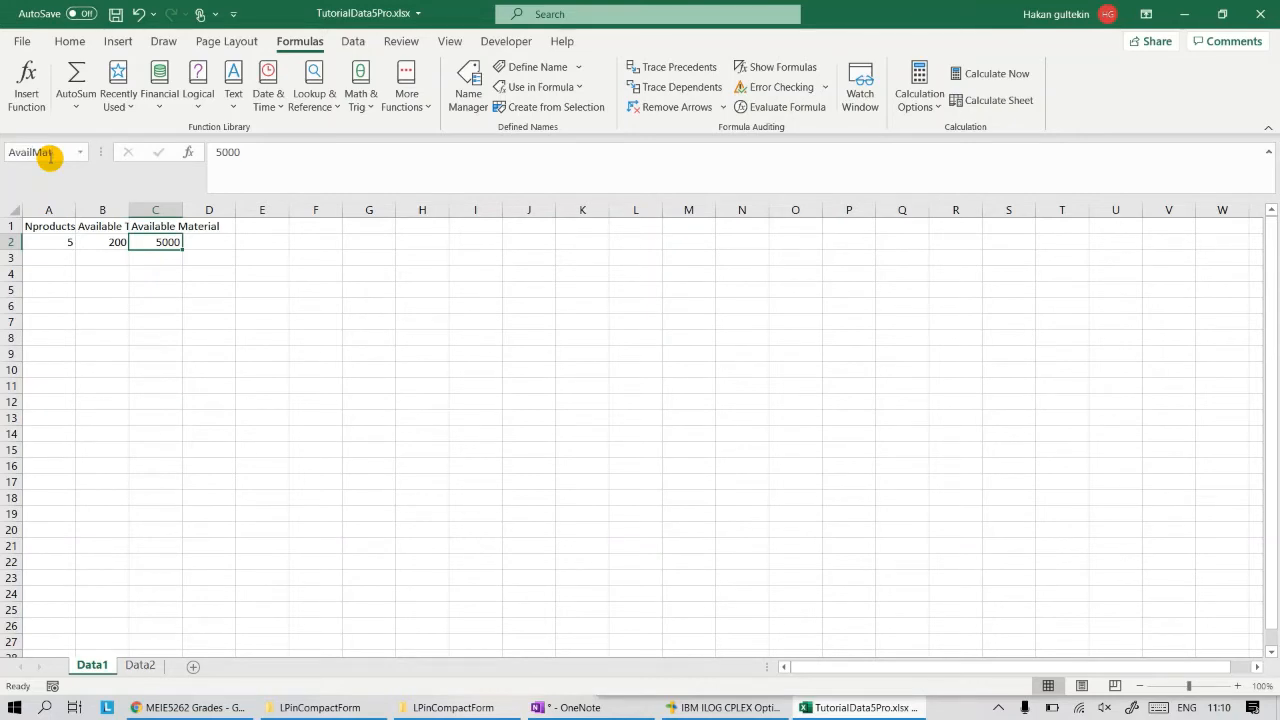
- Check the names assigned to cells A2, B2 and C2 on sheet Data1
click(543, 421)
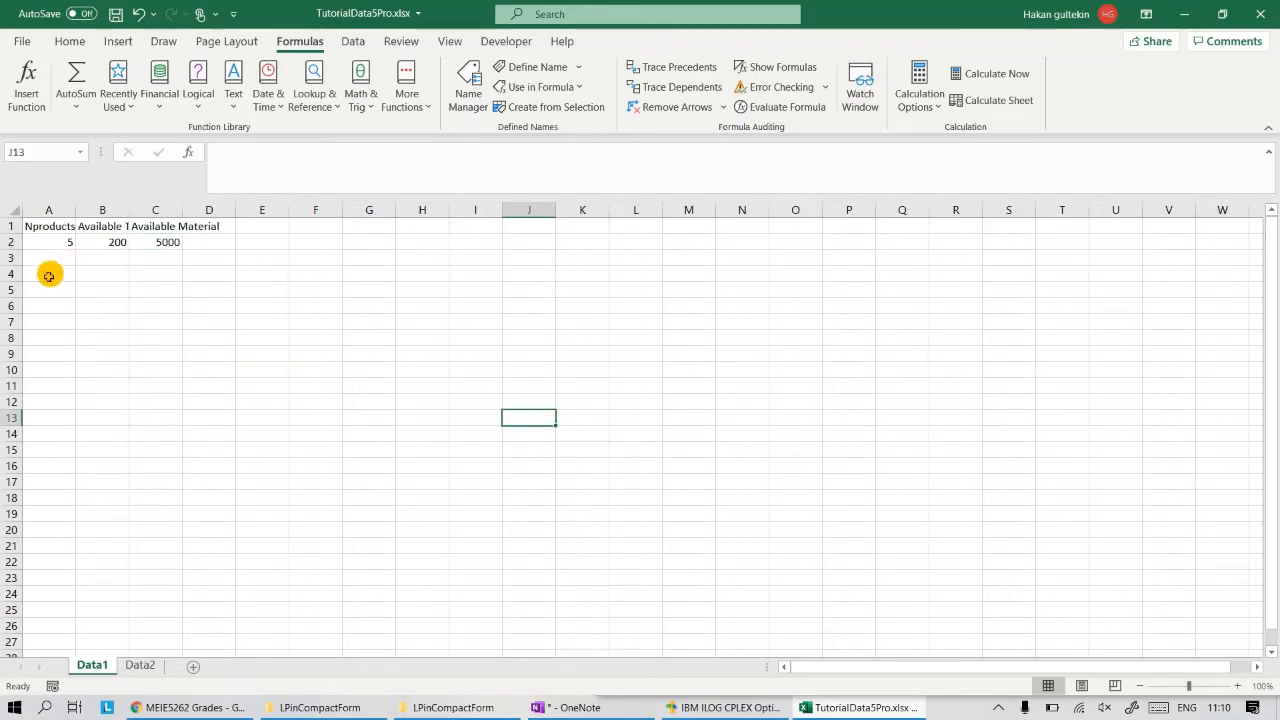
click(60, 243)
click(108, 244)
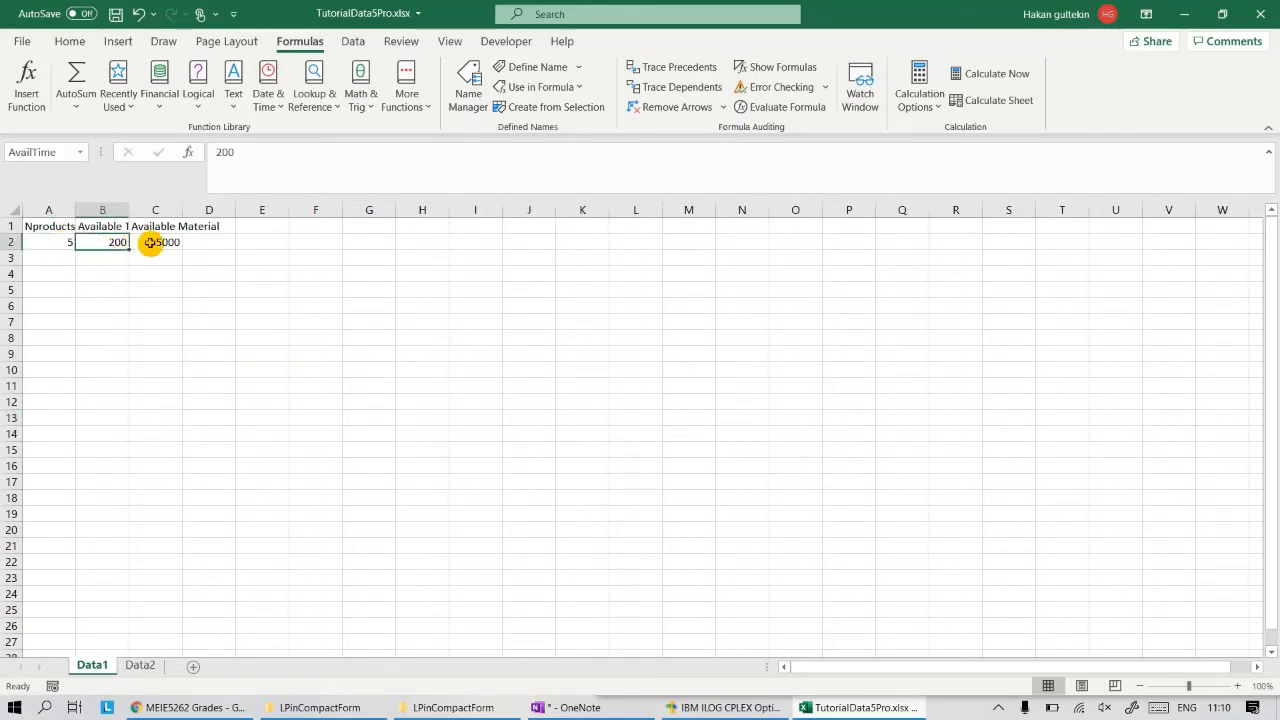
click(150, 243)
drag(155, 275, 200, 275)
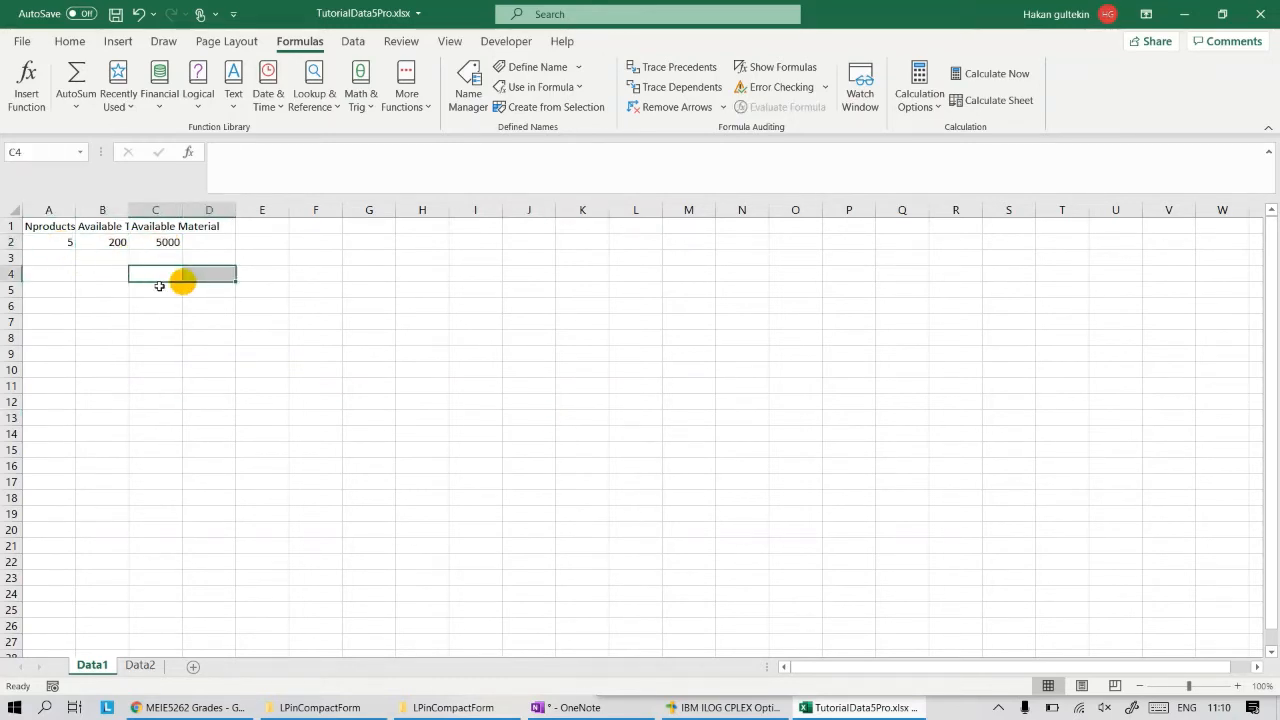
- Review the references of AvailTime, NProducts and AvailMat in the Name Manager
click(476, 86)
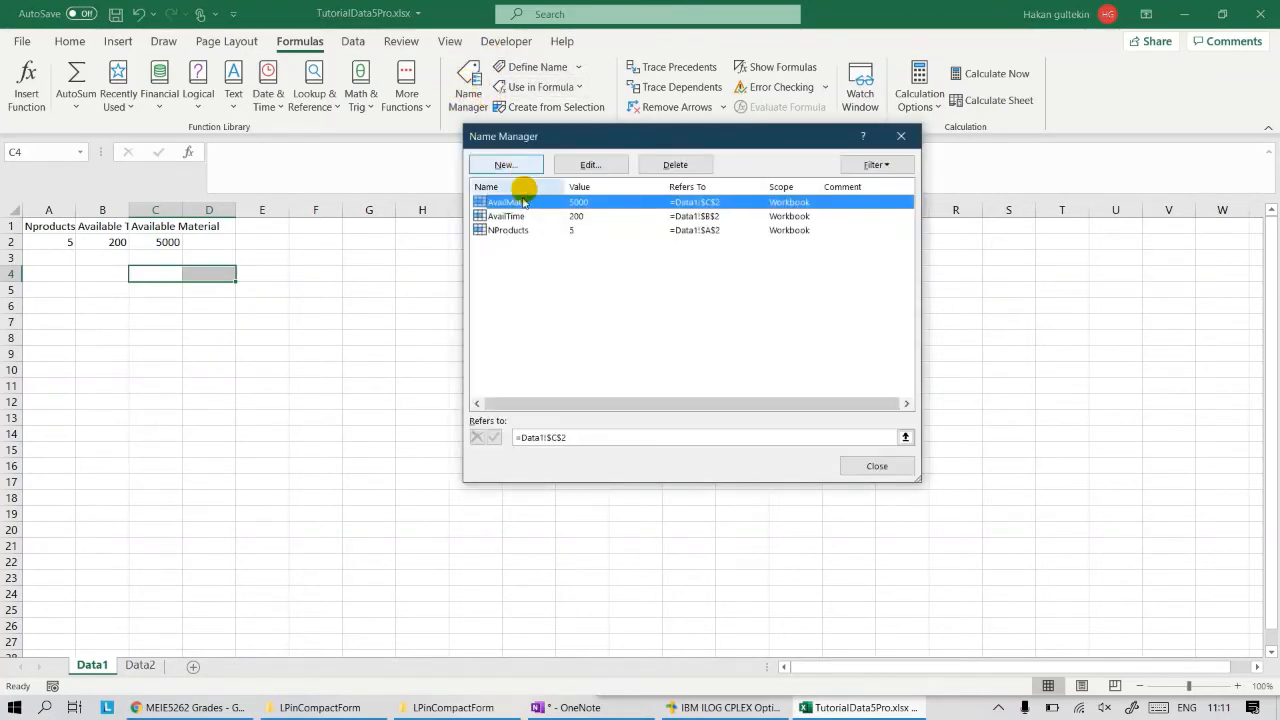
click(505, 216)
click(505, 230)
click(503, 202)
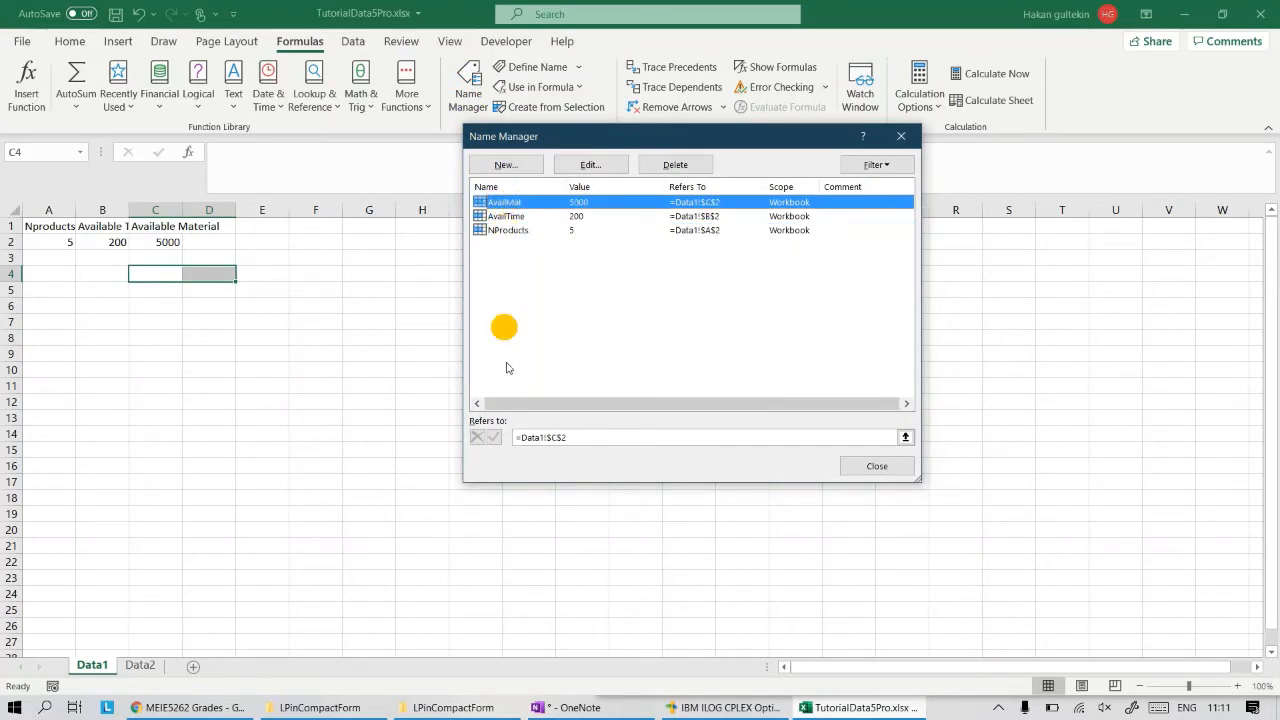
- Try changing the AvailMat reference to =Data1!$C$3, and discard the edit
click(577, 439)
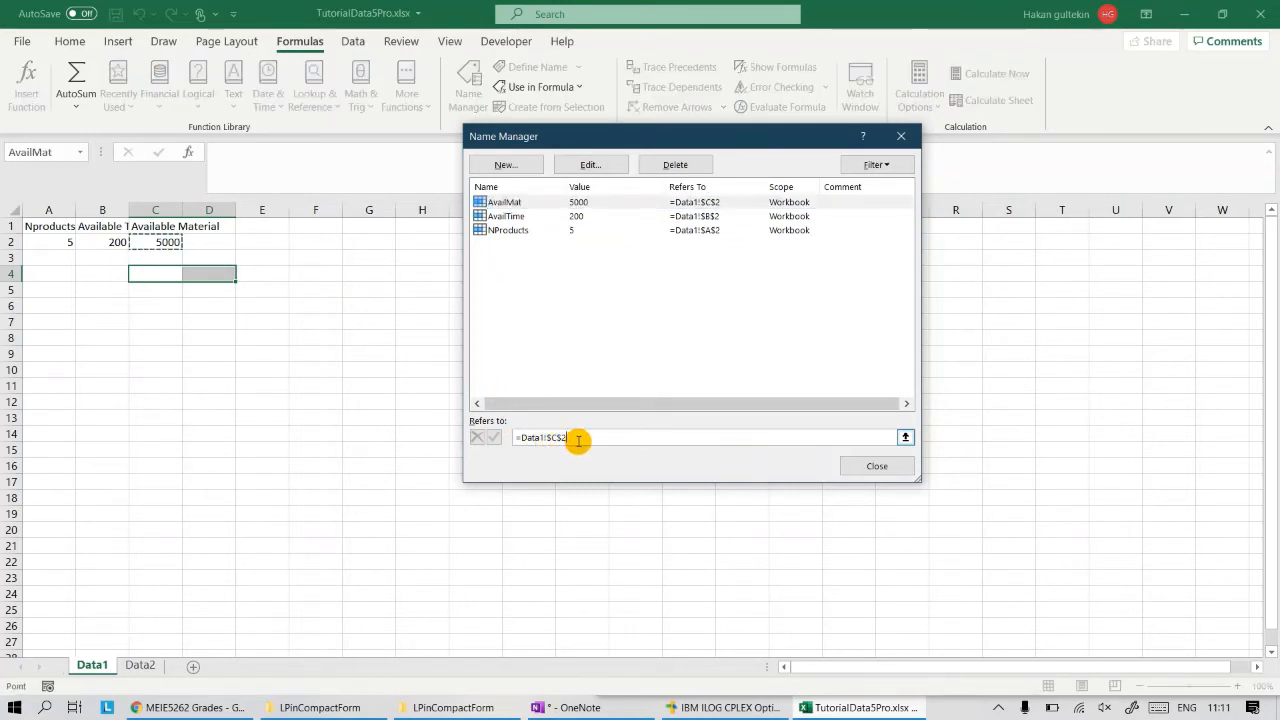
key(BackSpace)
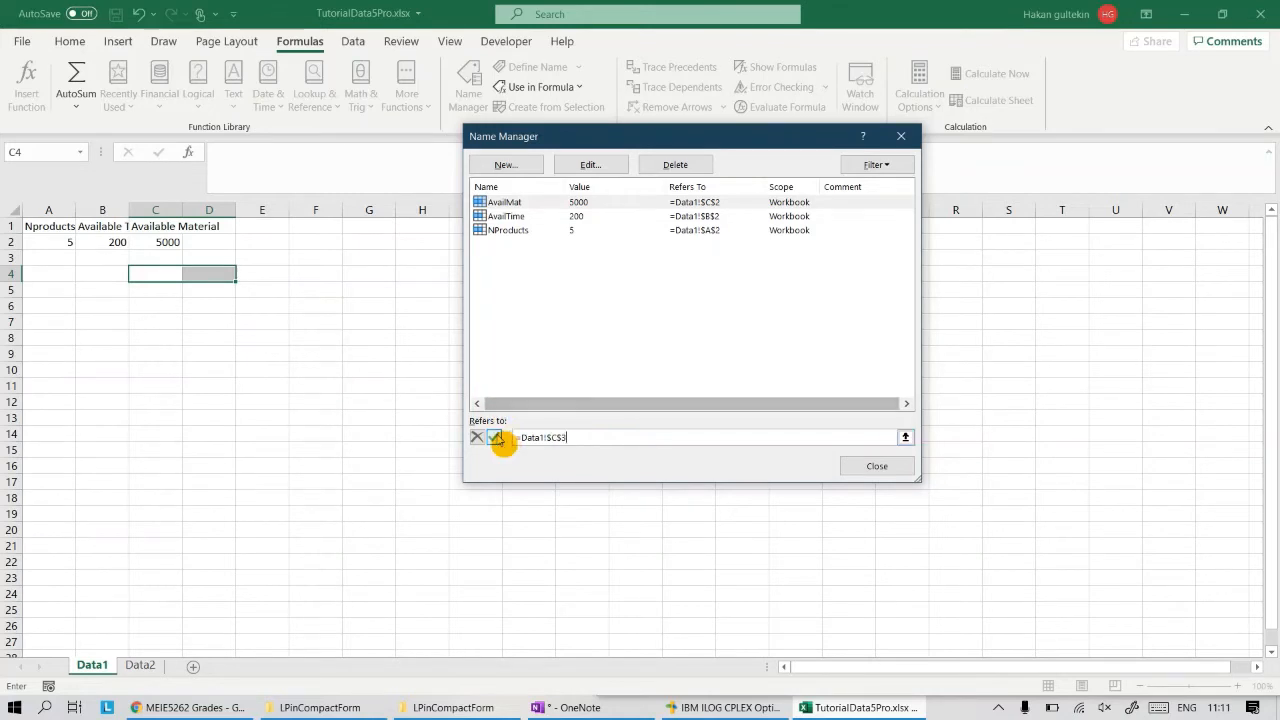
click(477, 438)
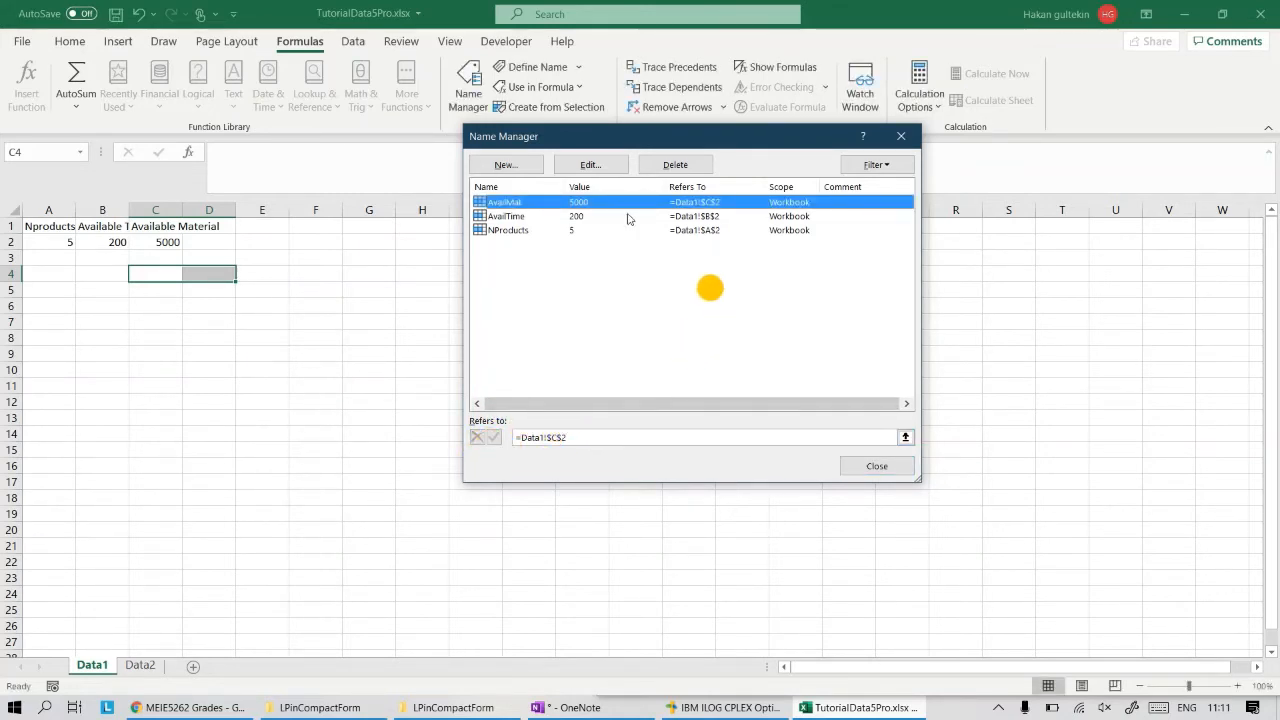
- Start deleting the name AvailMat, cancel the deletion, and close the Name Manager
click(510, 216)
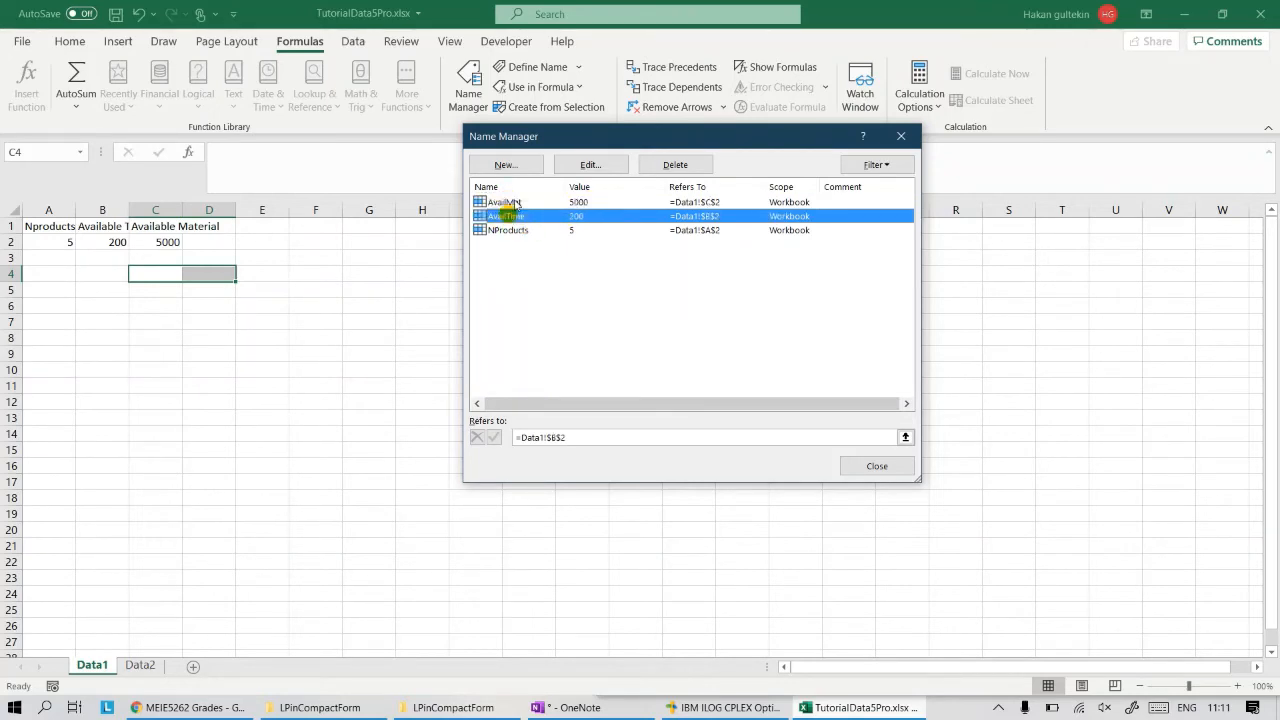
click(516, 204)
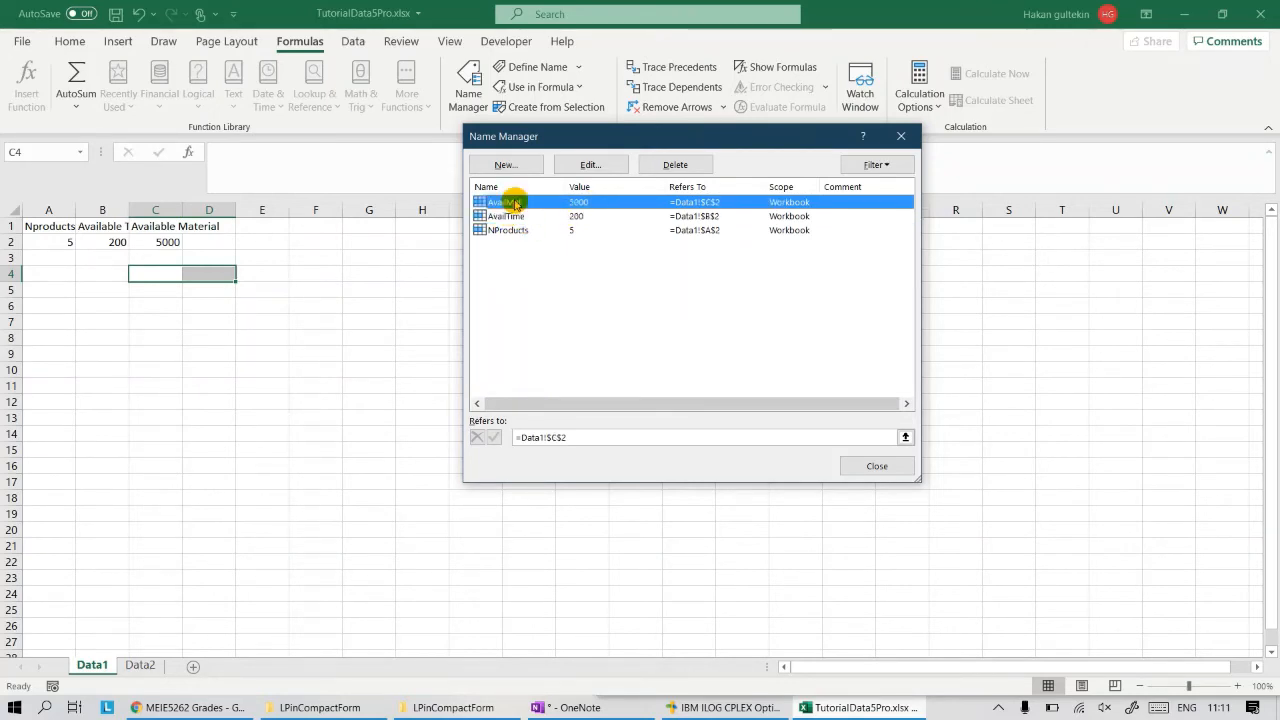
click(675, 164)
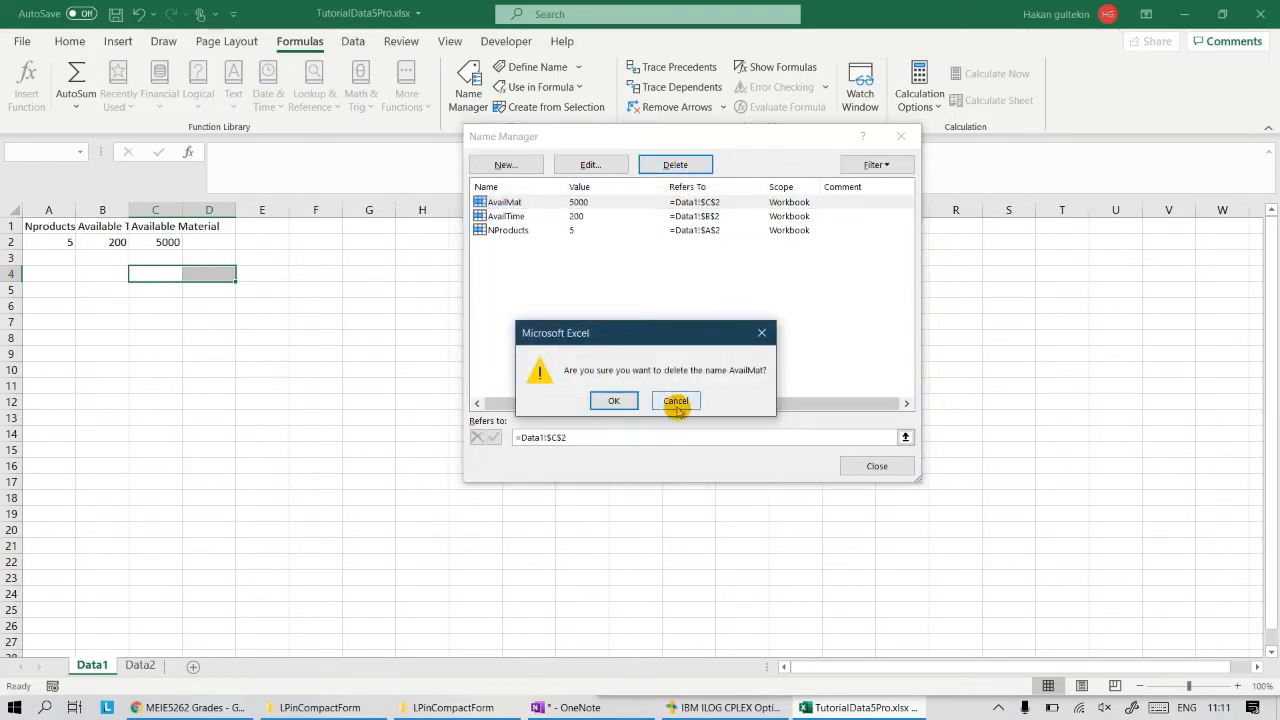
click(676, 401)
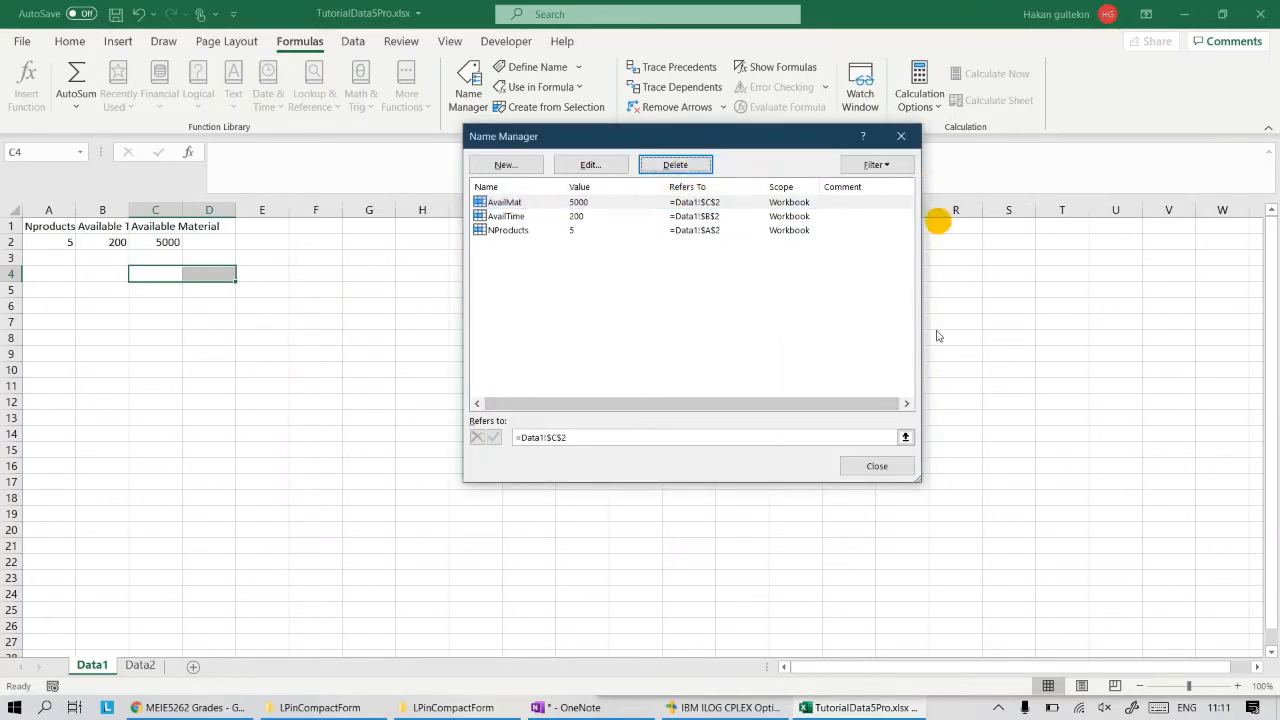
click(893, 465)
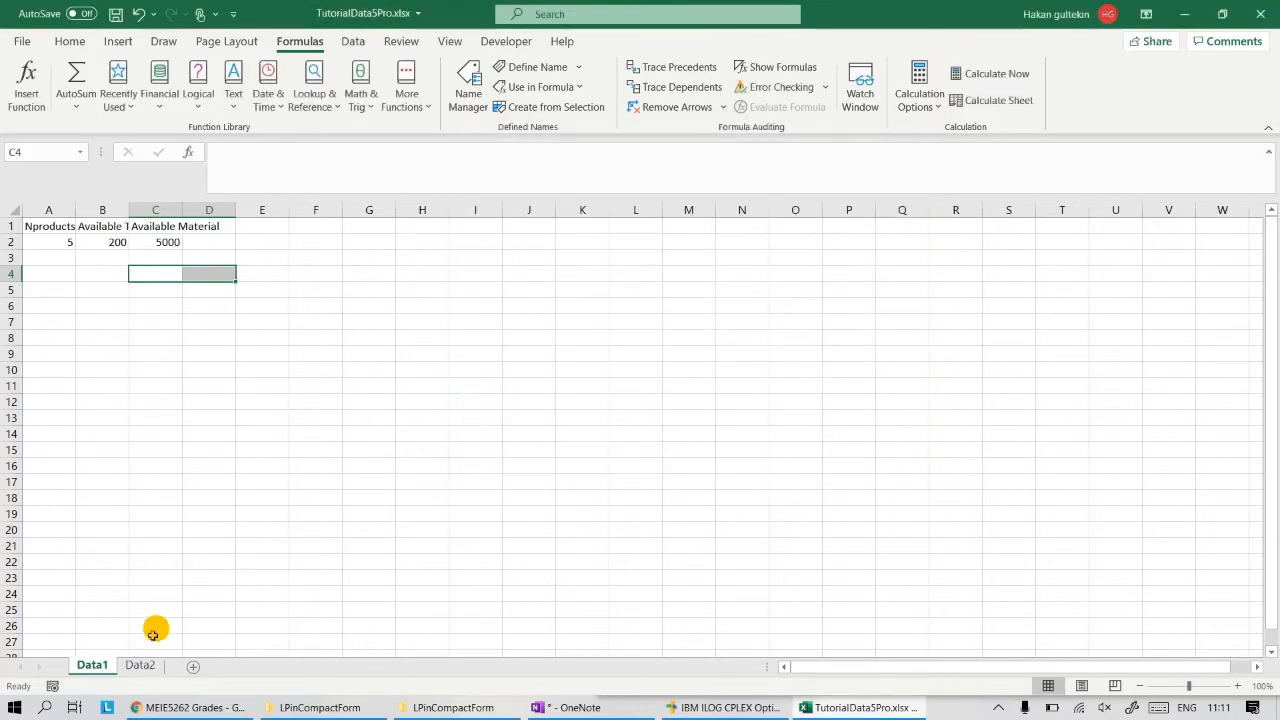
- Go to sheet Data2 and locate the Profit values in column B
click(140, 666)
click(410, 389)
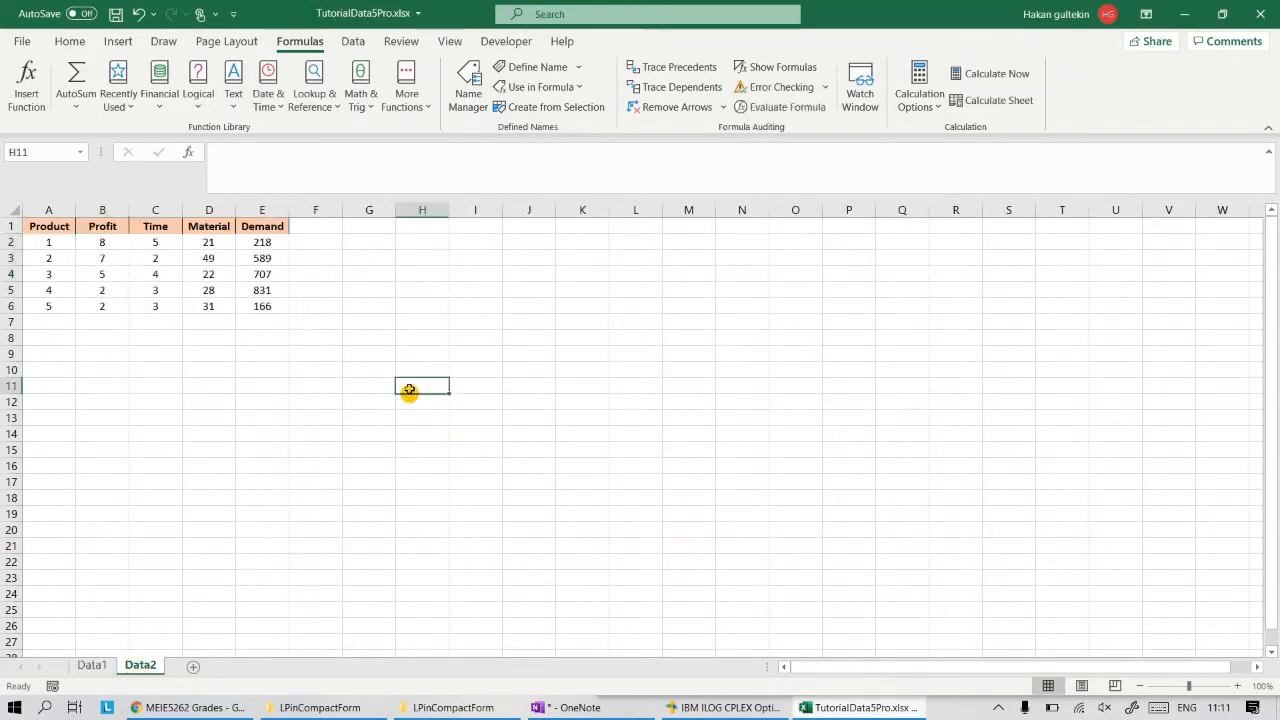
click(117, 241)
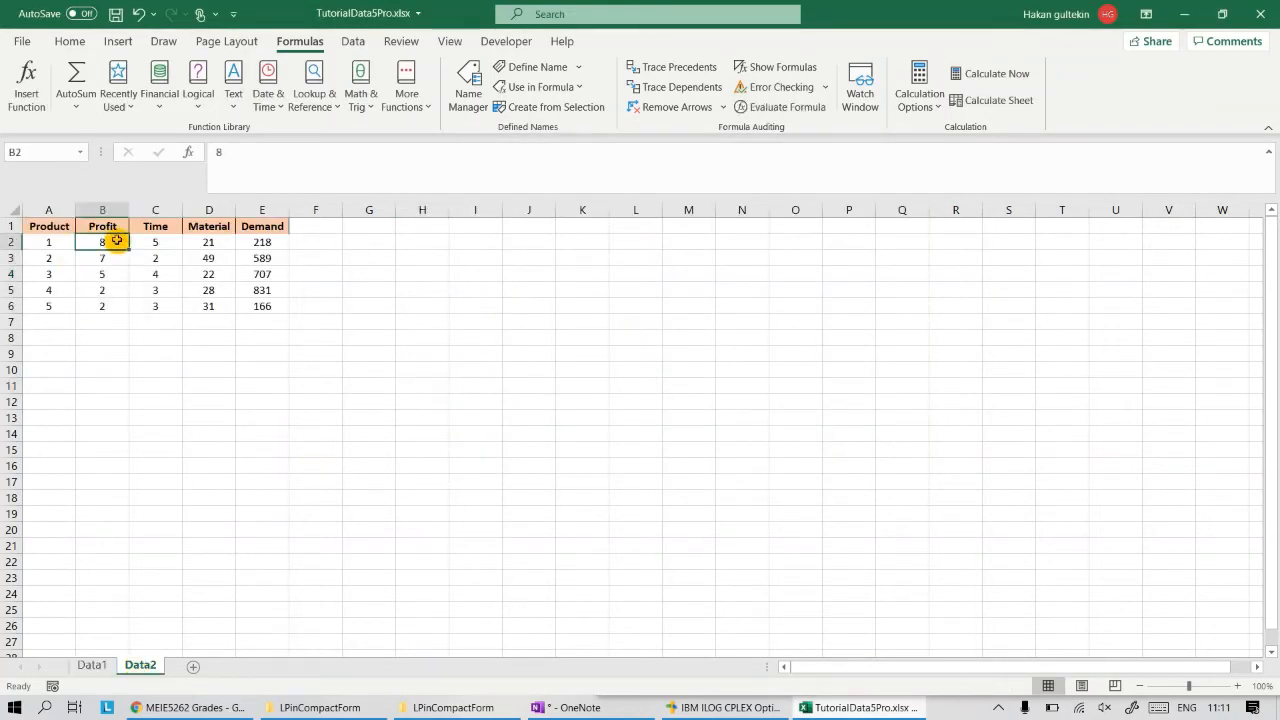
click(100, 352)
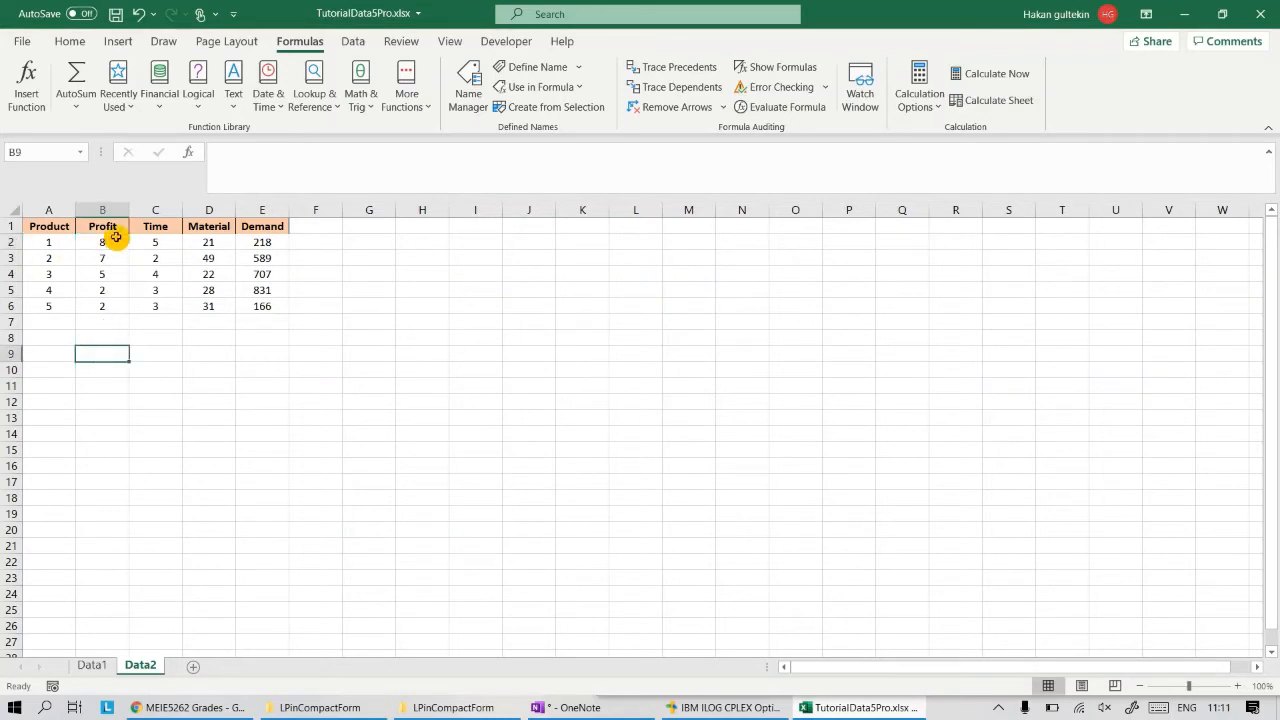
- Name the profit values in cells B2:B6 of the Data2 sheet "Profit"
click(116, 240)
drag(116, 237, 108, 300)
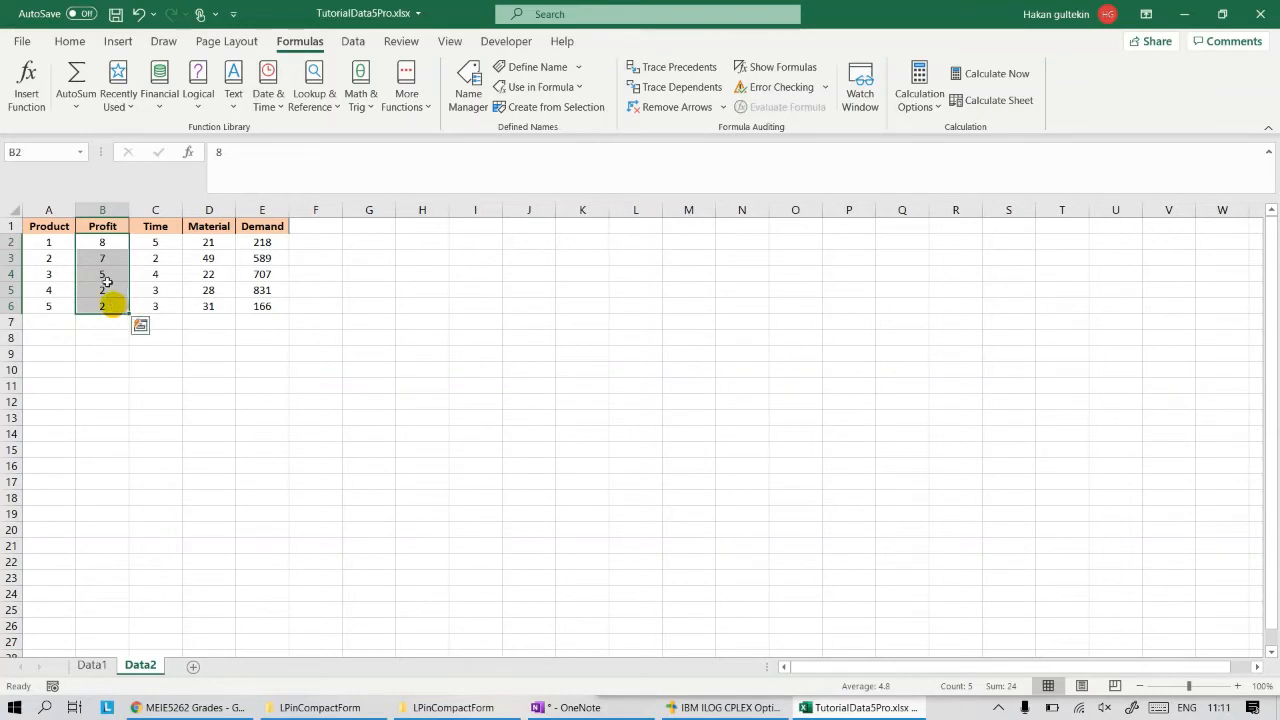
click(38, 155)
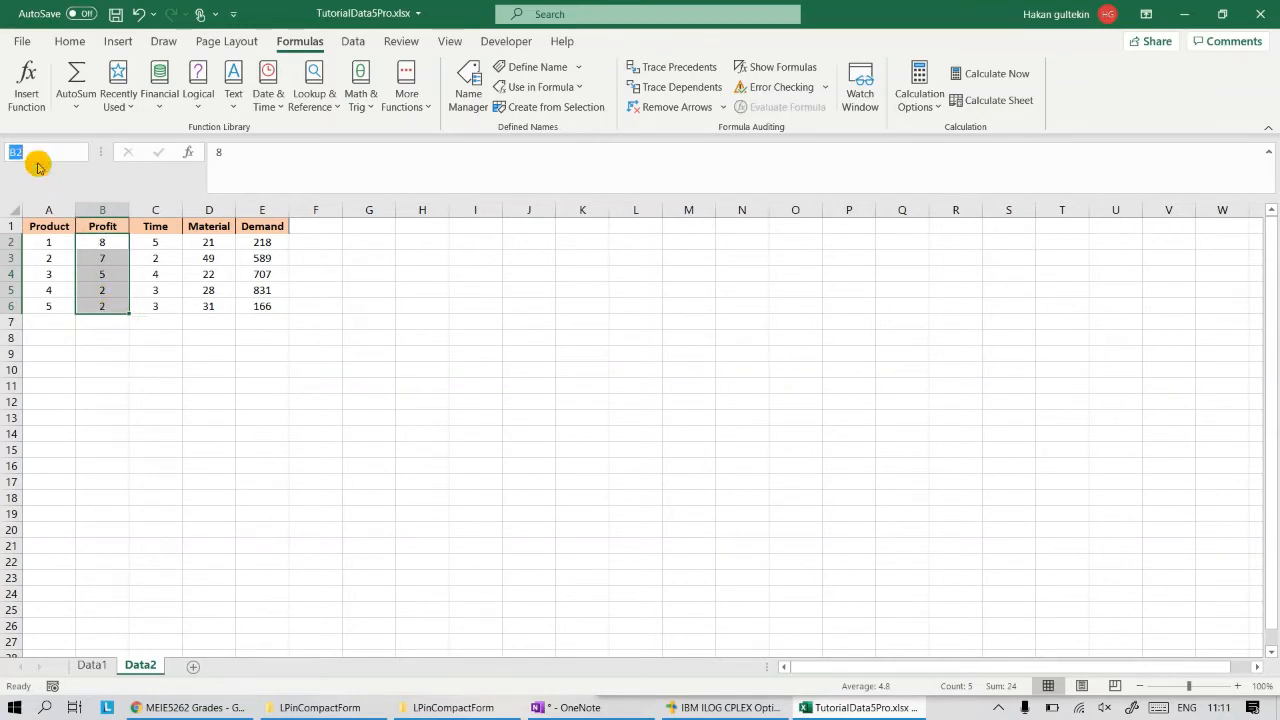
click(117, 405)
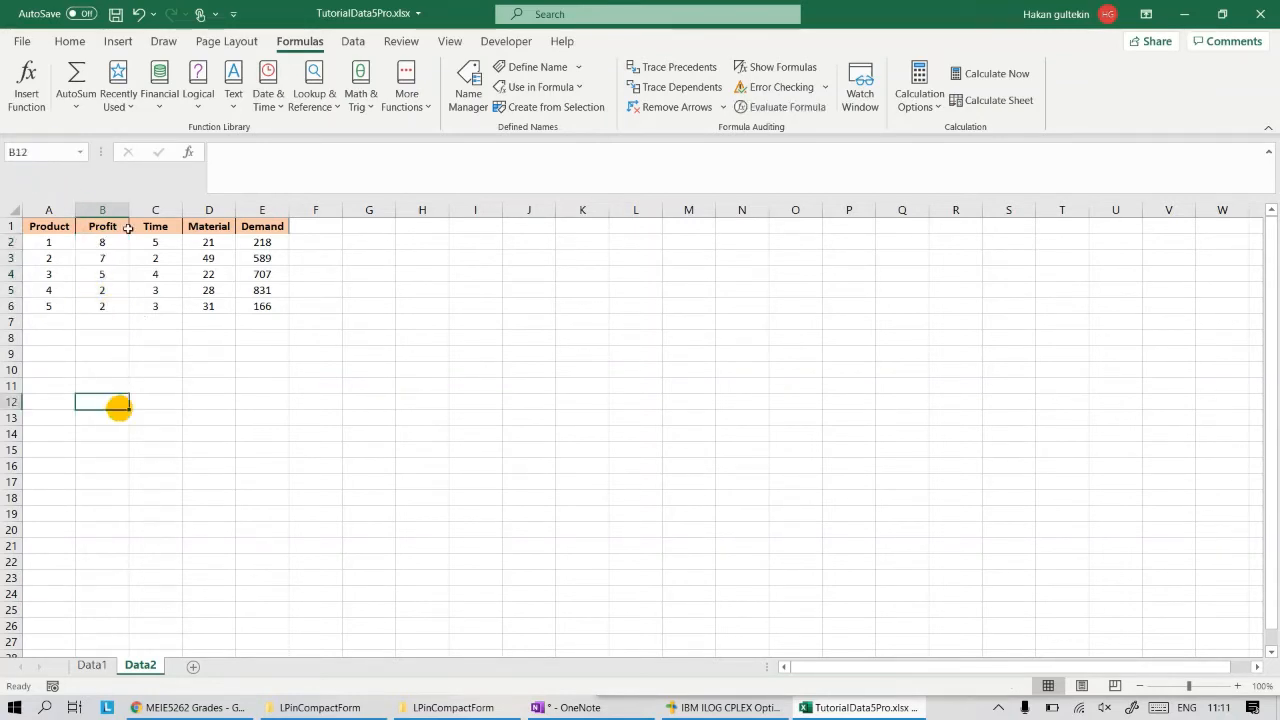
drag(110, 242, 106, 306)
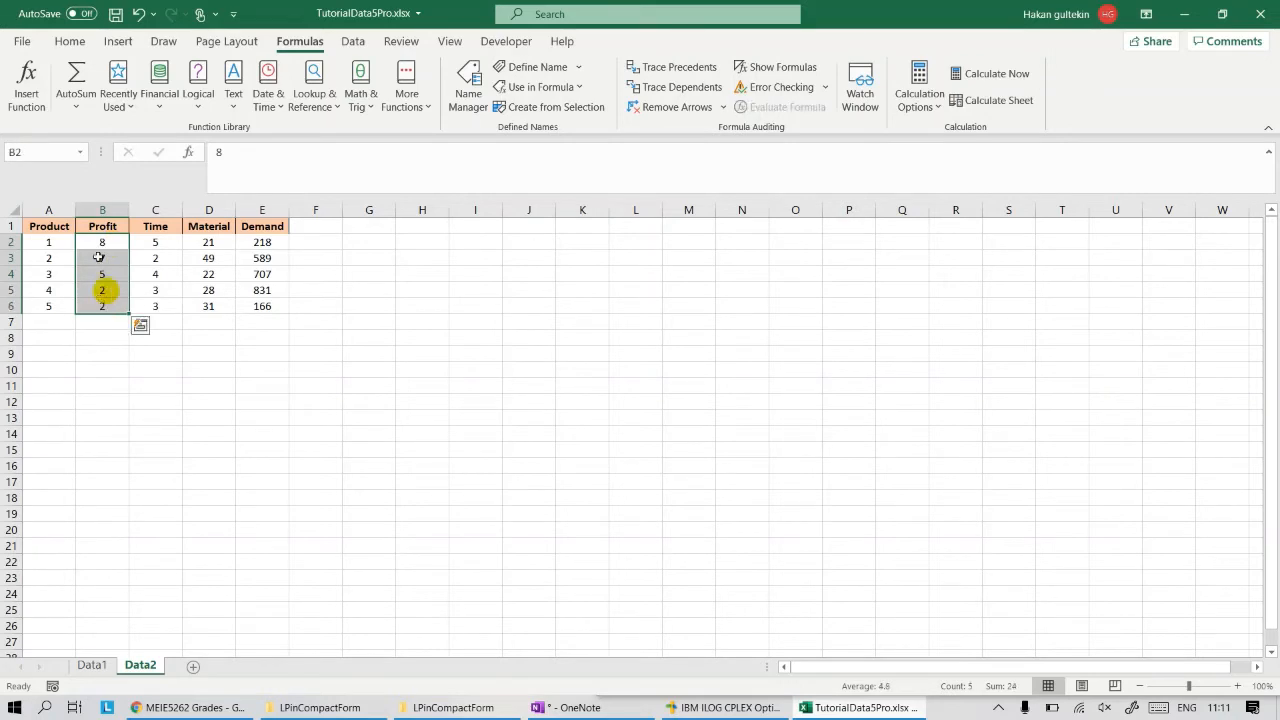
click(38, 151)
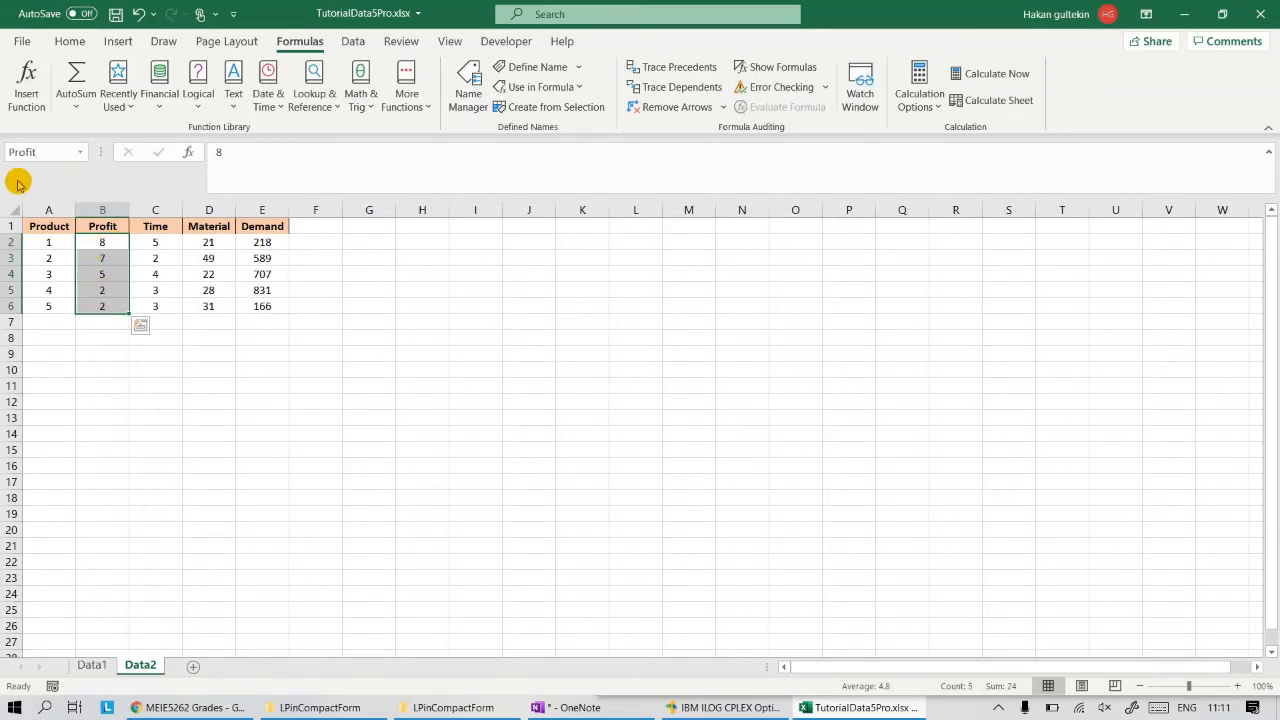
click(354, 586)
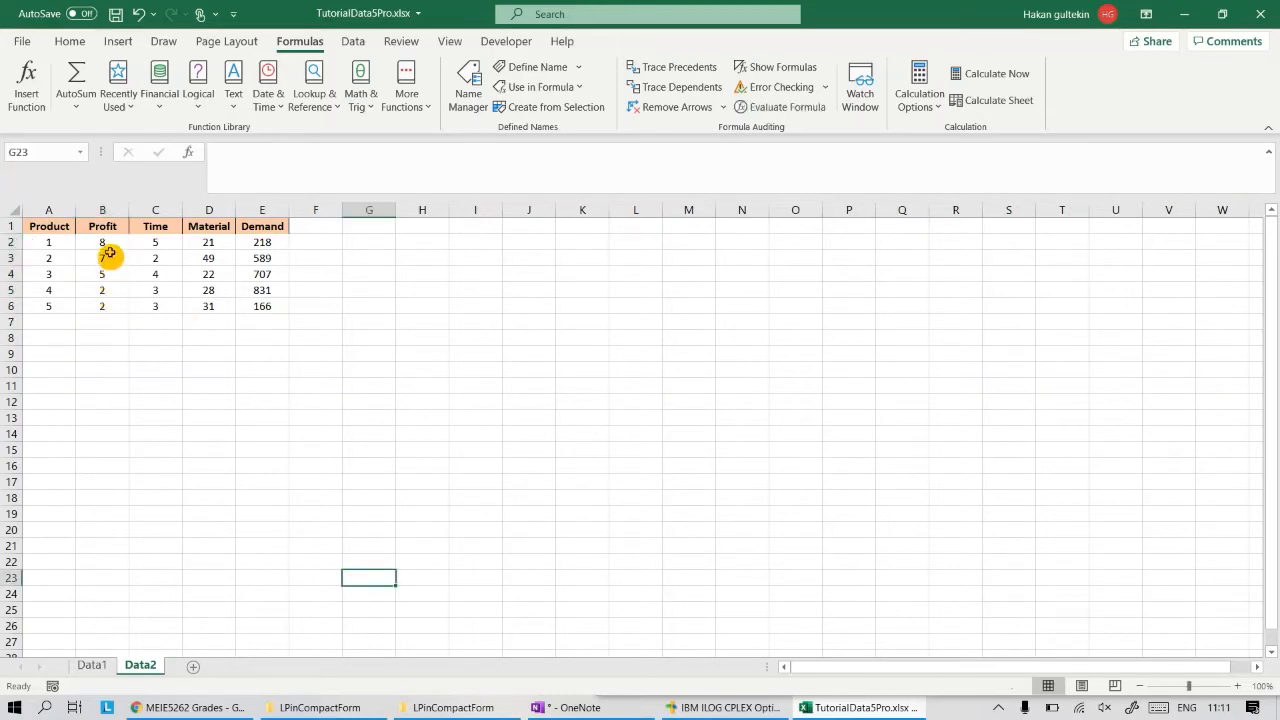
- Check in the Name Manager which cells the Profit name refers to, and close the manager
click(109, 244)
click(104, 256)
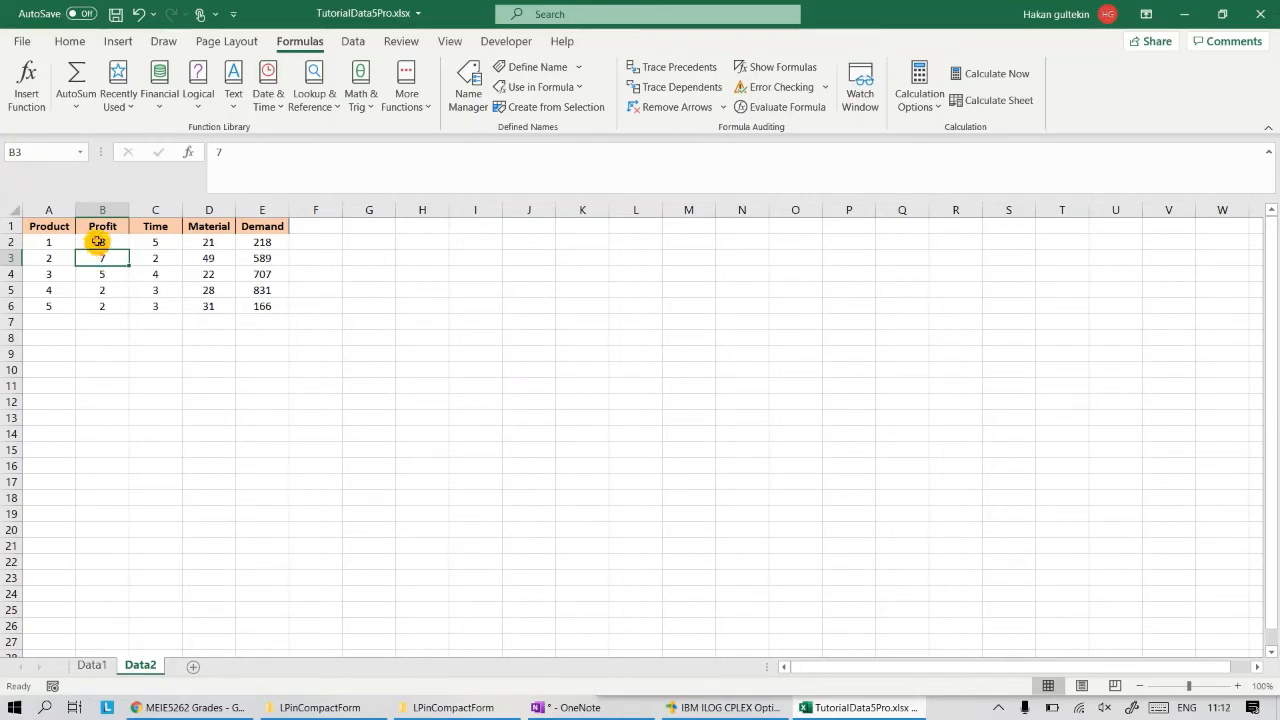
drag(100, 243, 101, 304)
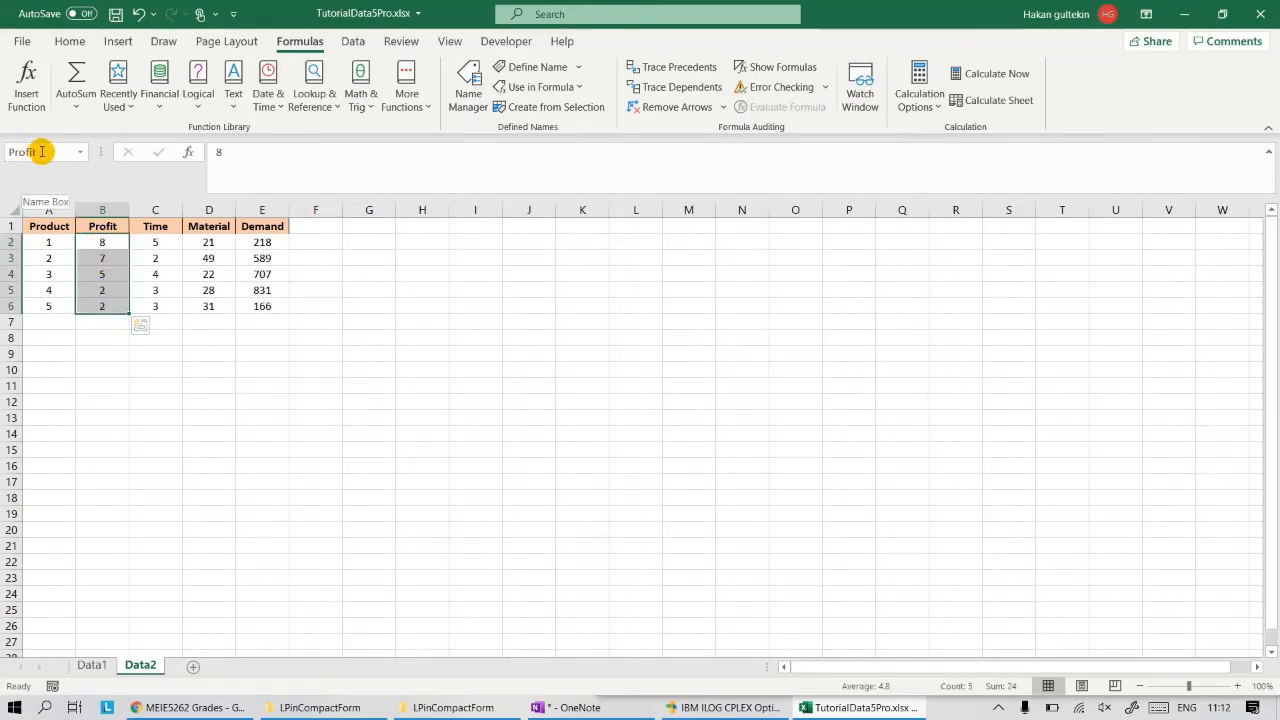
click(472, 80)
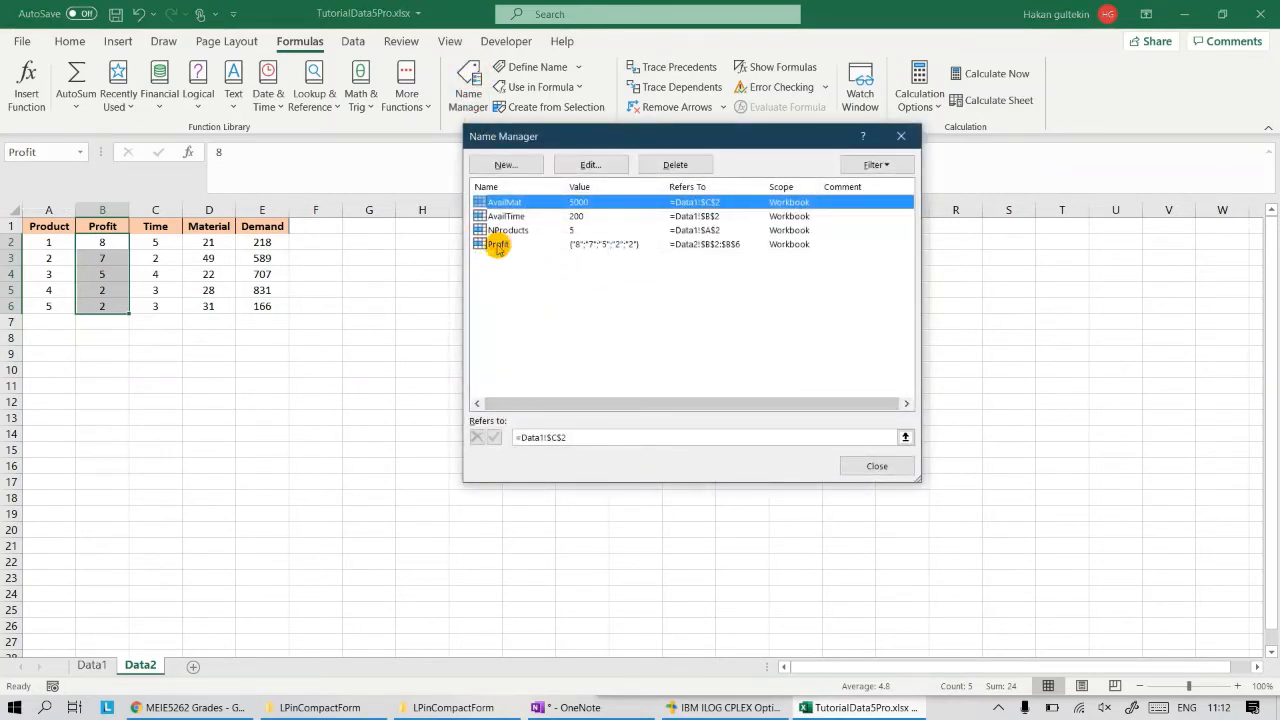
click(497, 245)
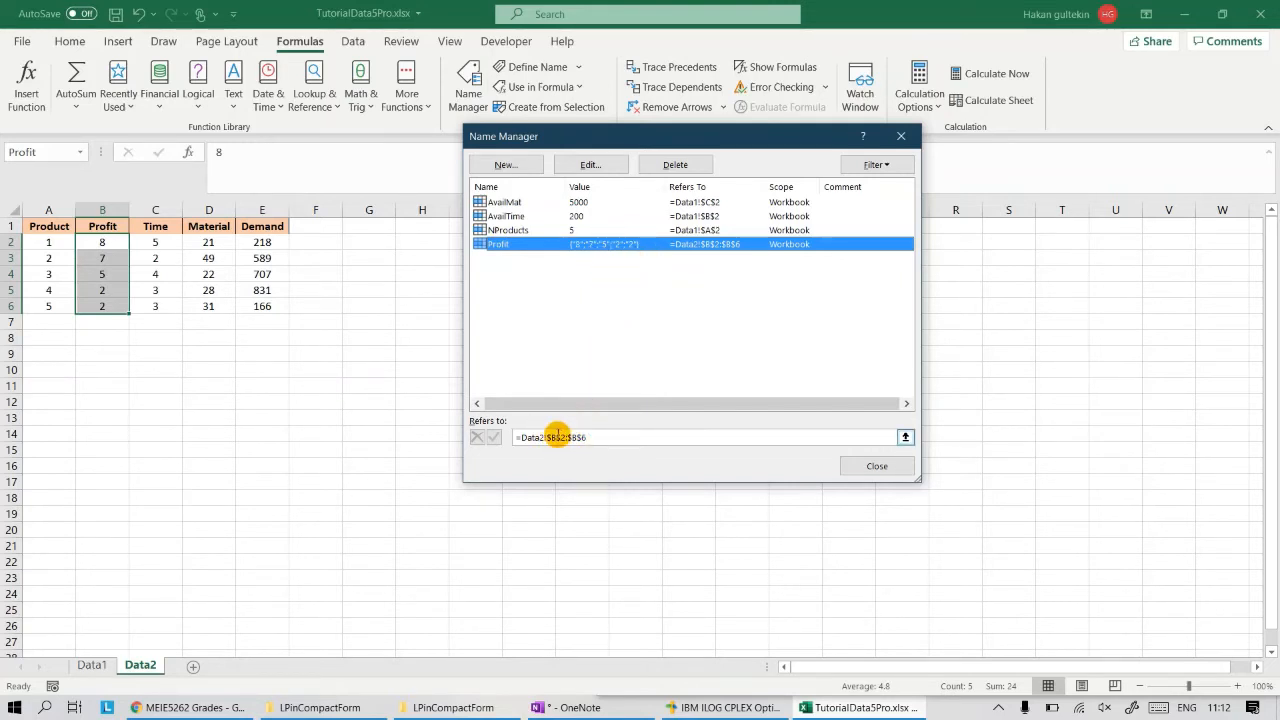
click(880, 466)
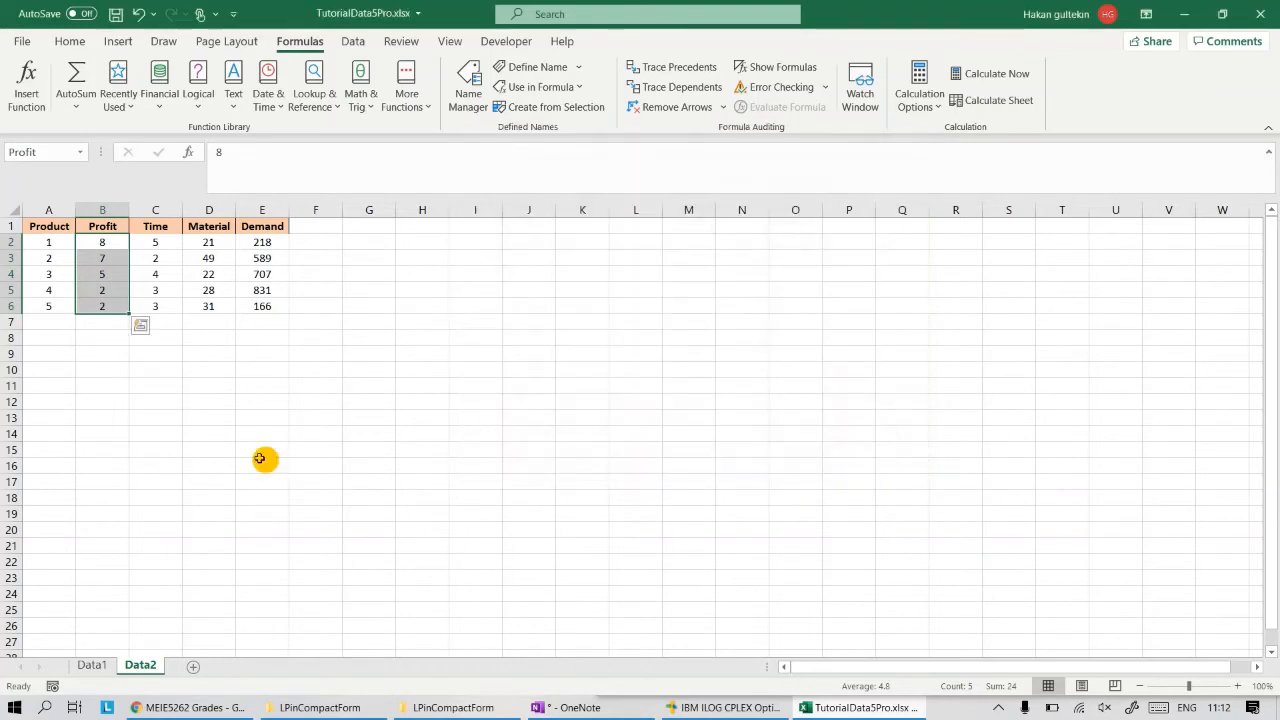
- Name the range C2:C6 "Time" and the range D2:D6 "Material"
click(259, 462)
drag(159, 244, 156, 306)
click(40, 155)
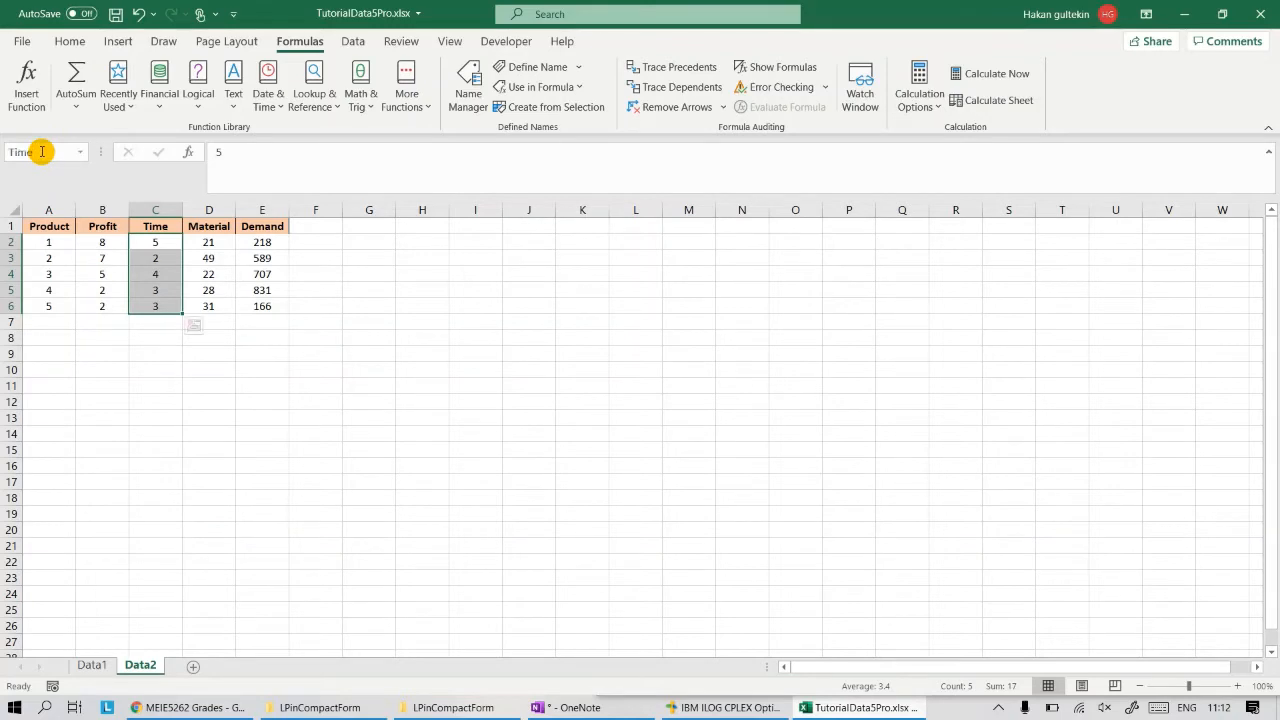
drag(208, 243, 207, 307)
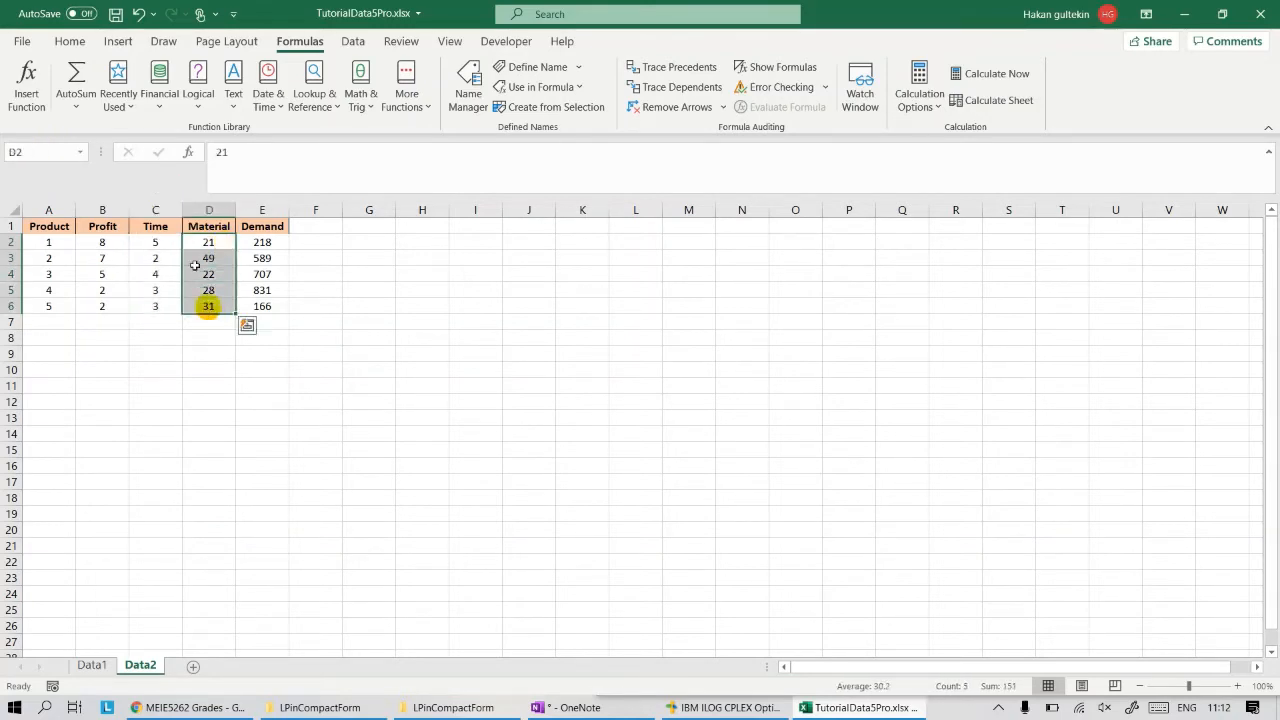
click(44, 150)
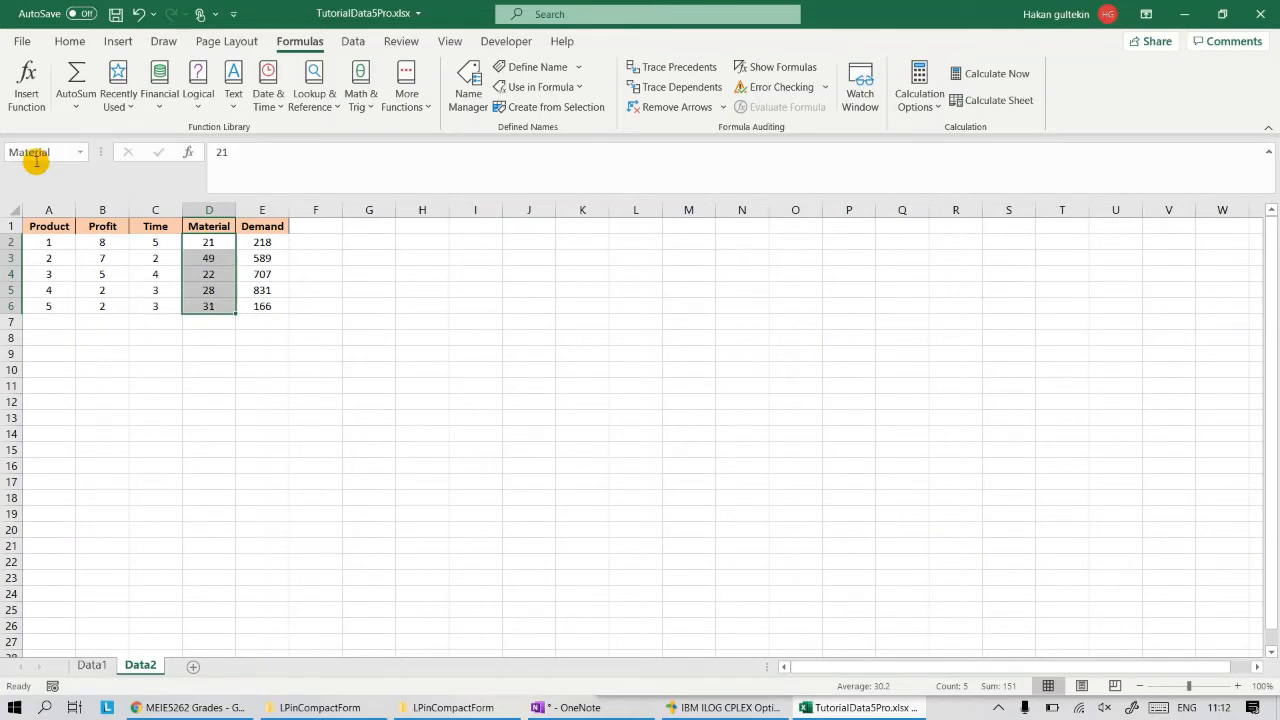
- Name the range E2:E6 "Demand" and save the workbook
drag(268, 243, 265, 306)
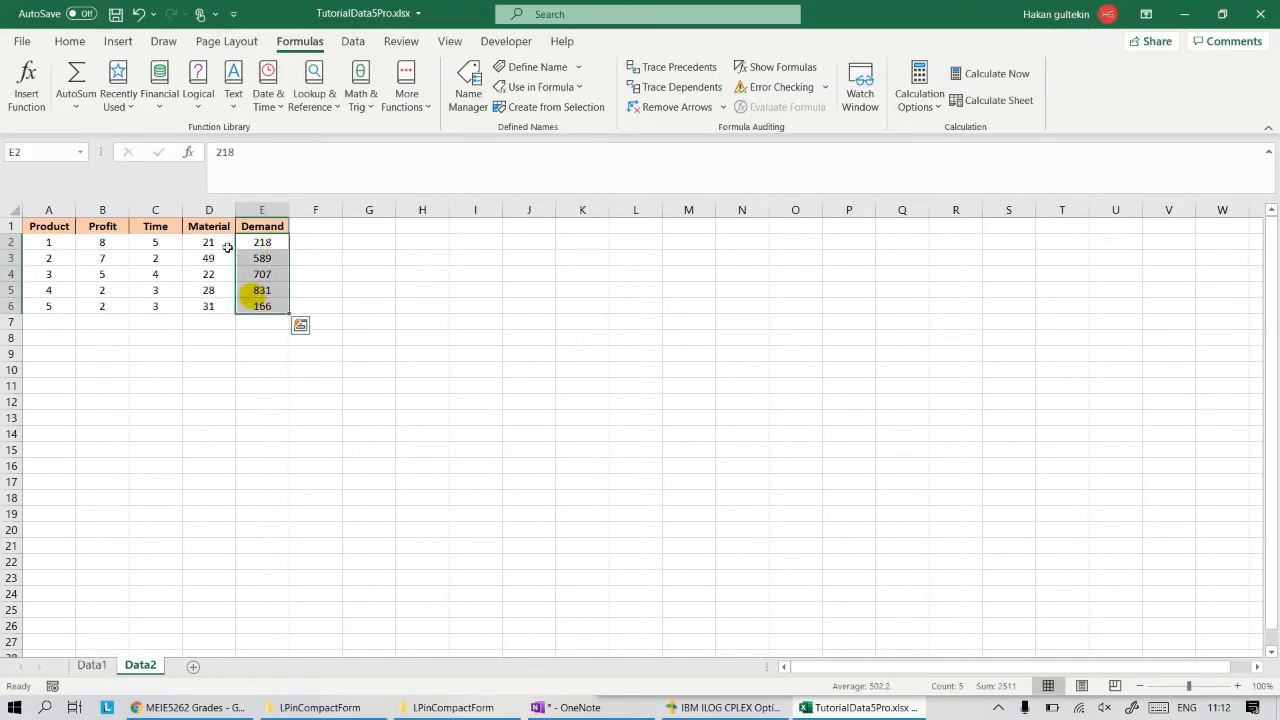
click(44, 152)
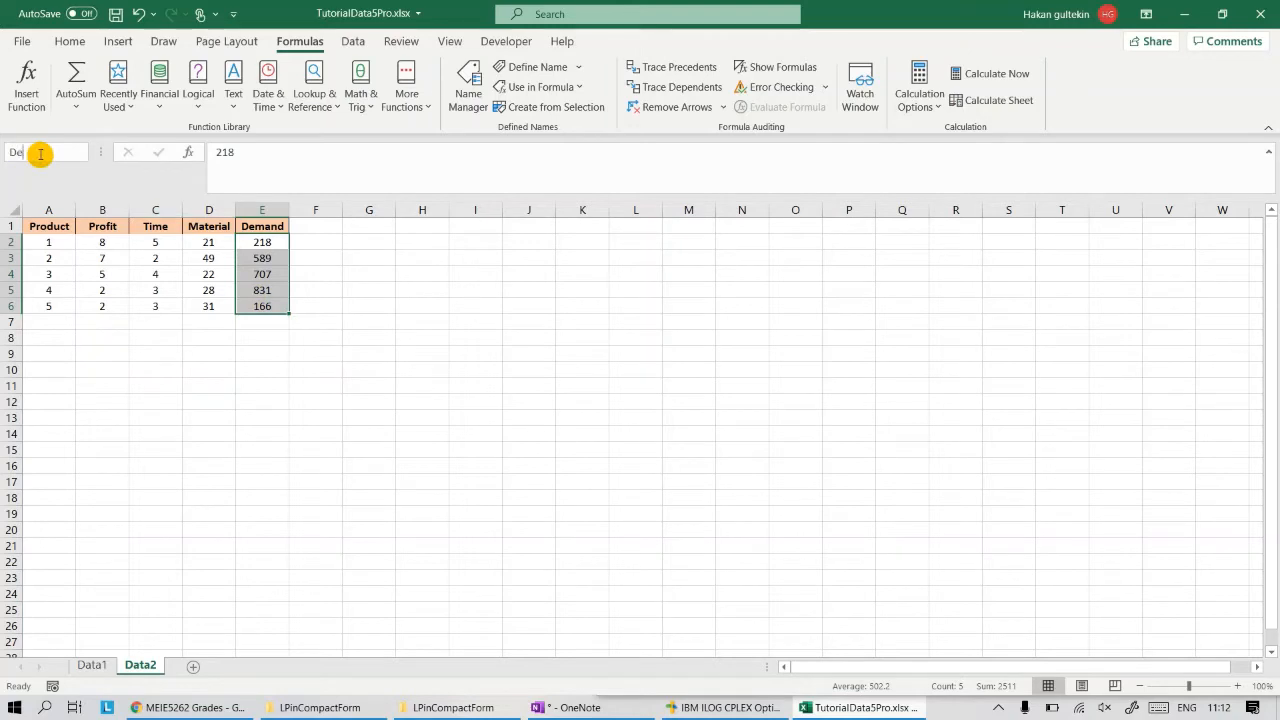
text(Demand)
key(Return)
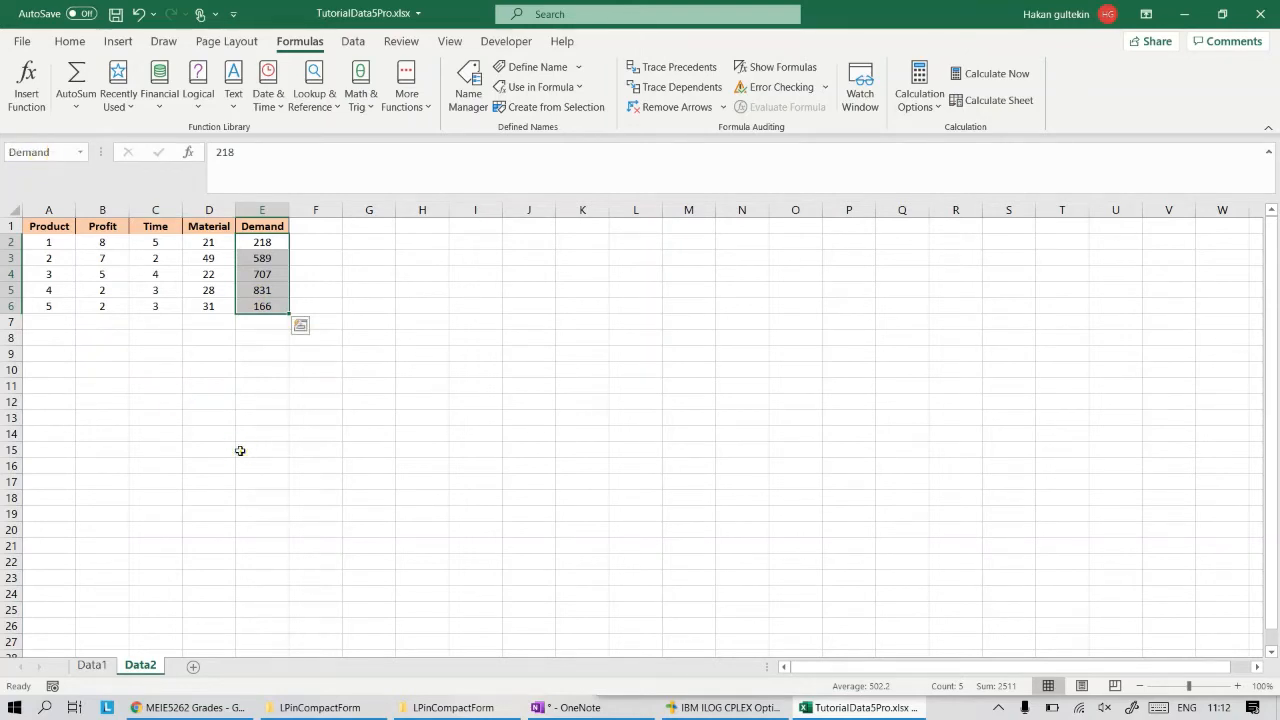
click(242, 449)
click(118, 15)
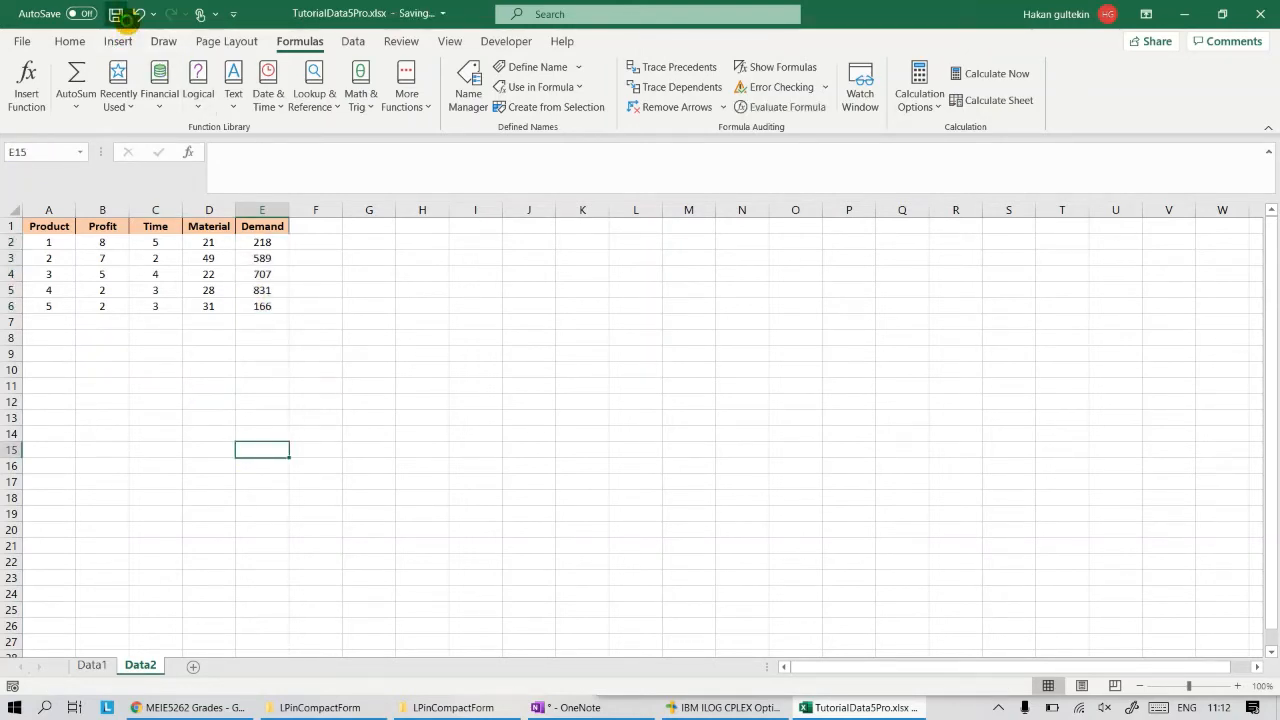
- Switch to CPLEX Optimization Studio and change the SheetConnection file in TutDatExcel1.dat to "TutorialData5Pro.xlsx"
click(1222, 14)
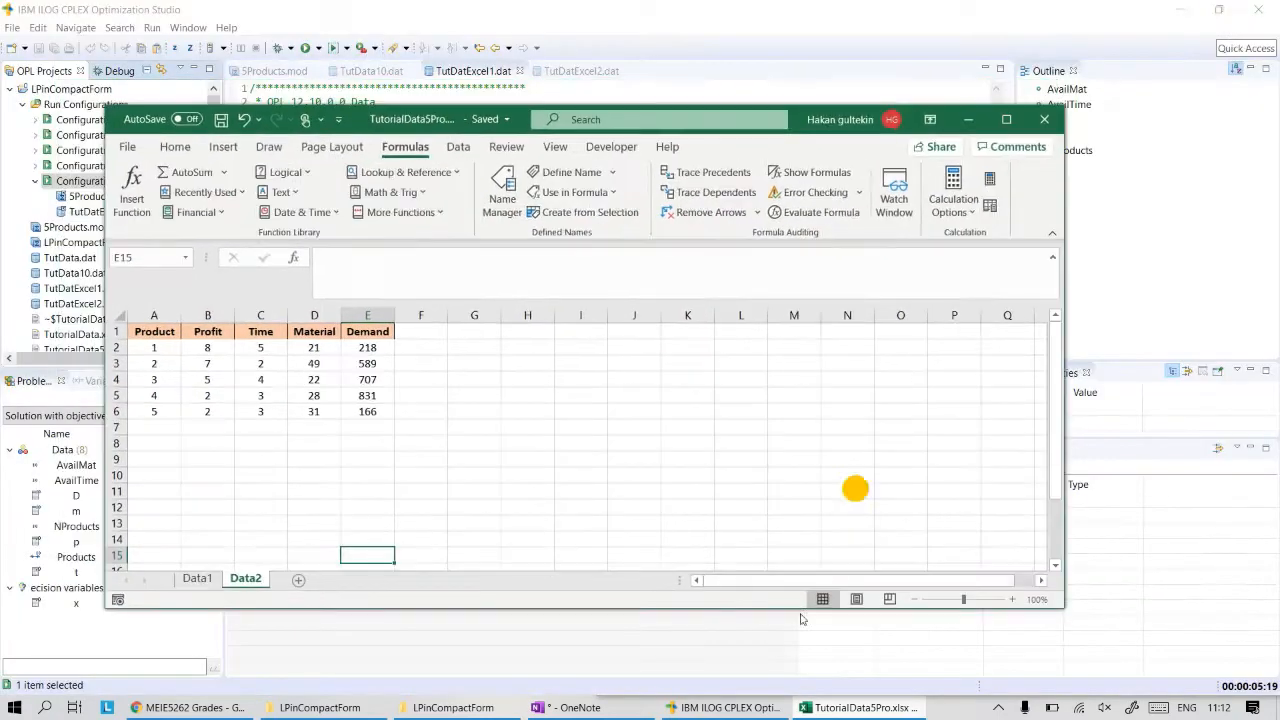
click(727, 707)
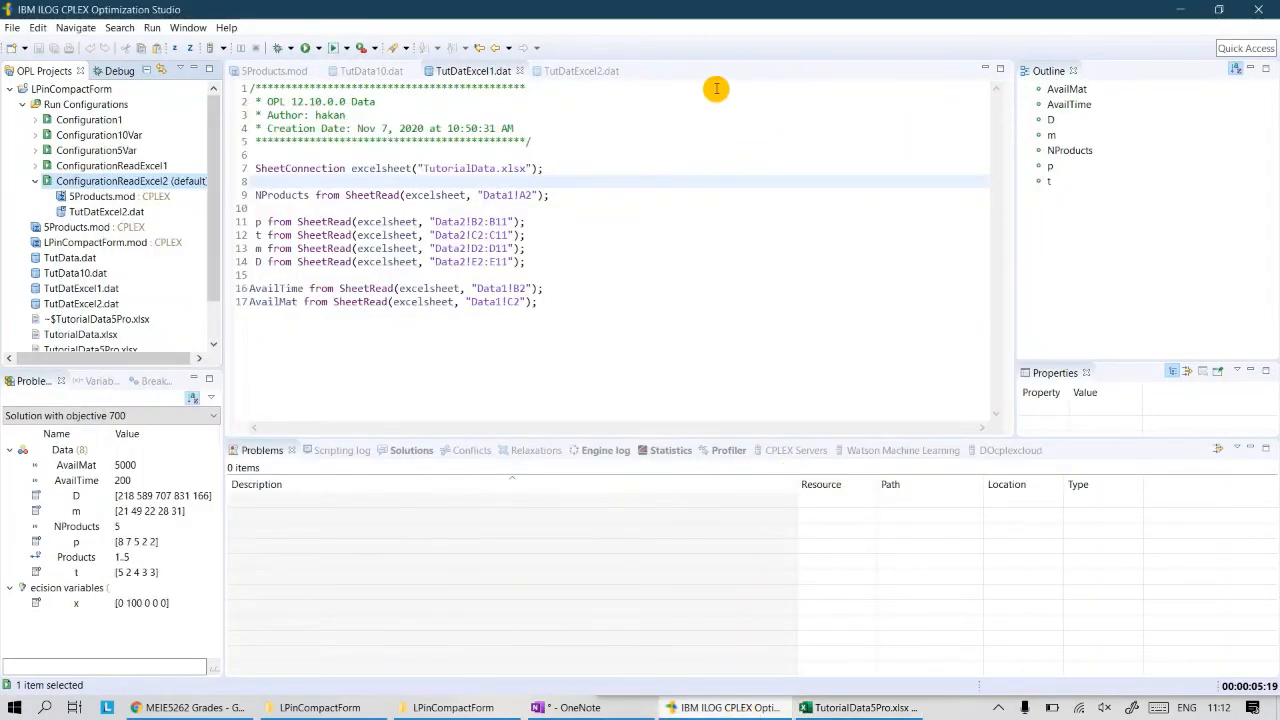
click(432, 168)
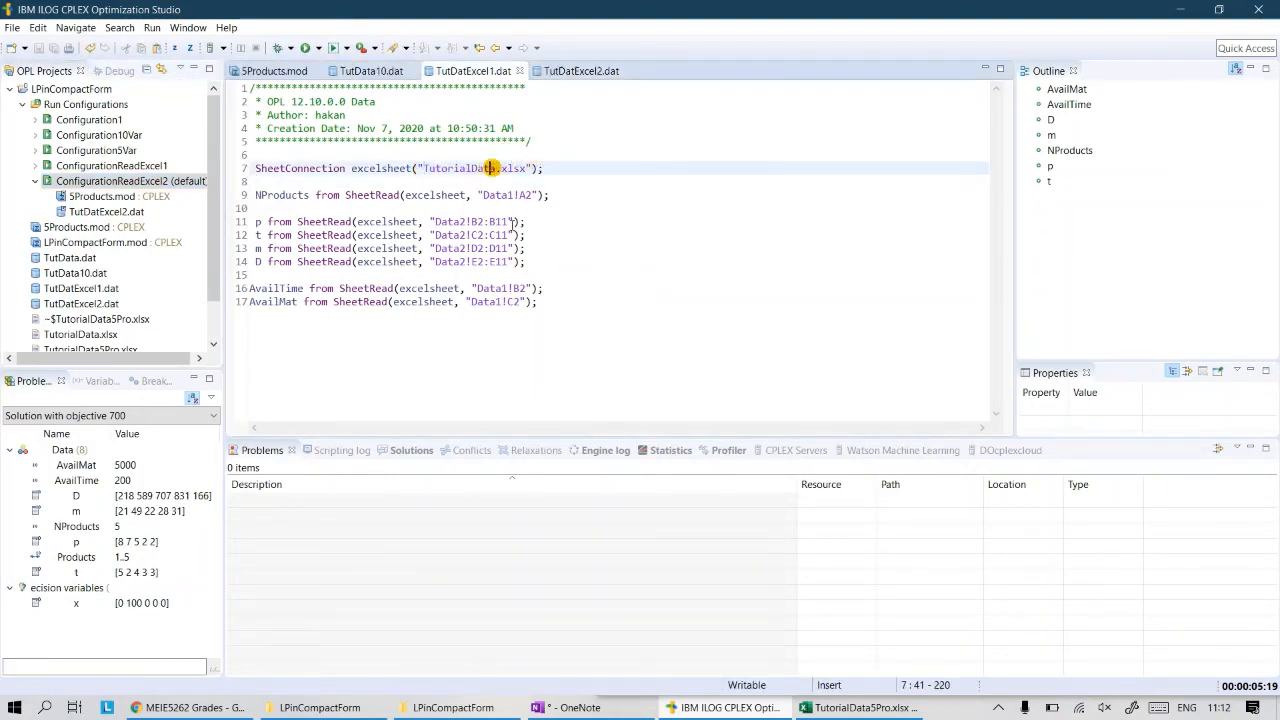
key(Right)
text(5)
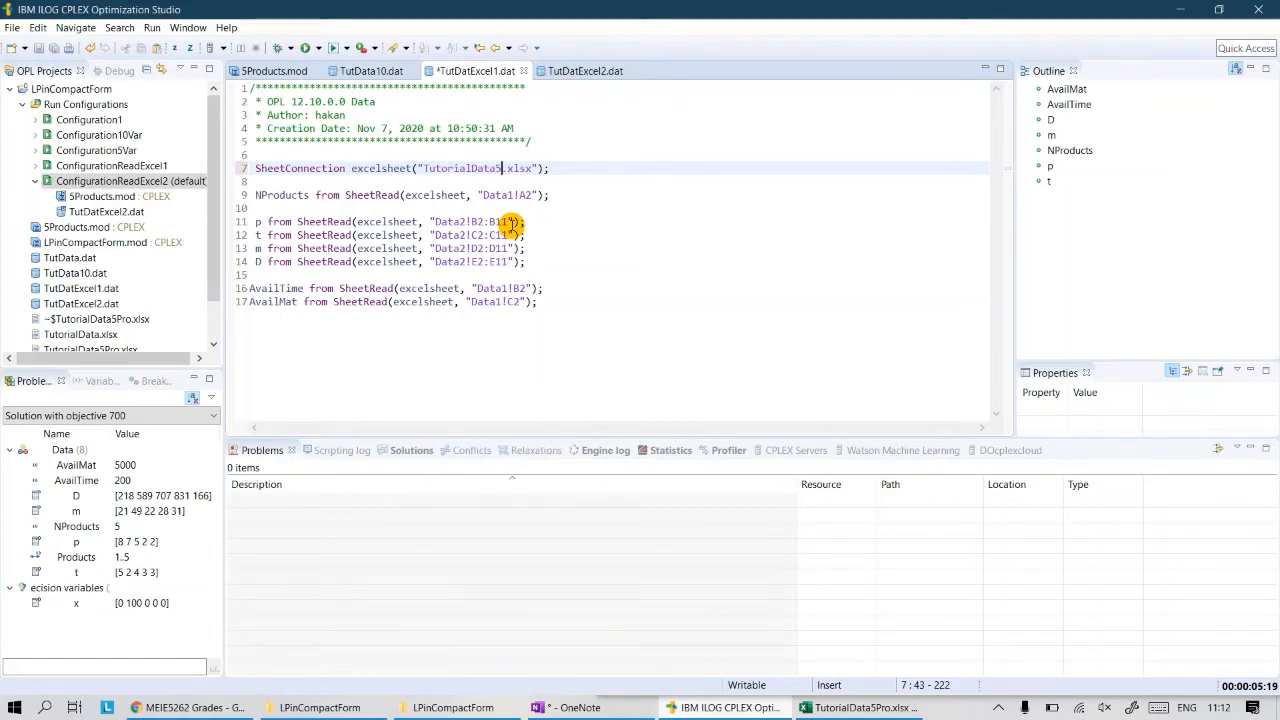
text(Pro)
click(578, 248)
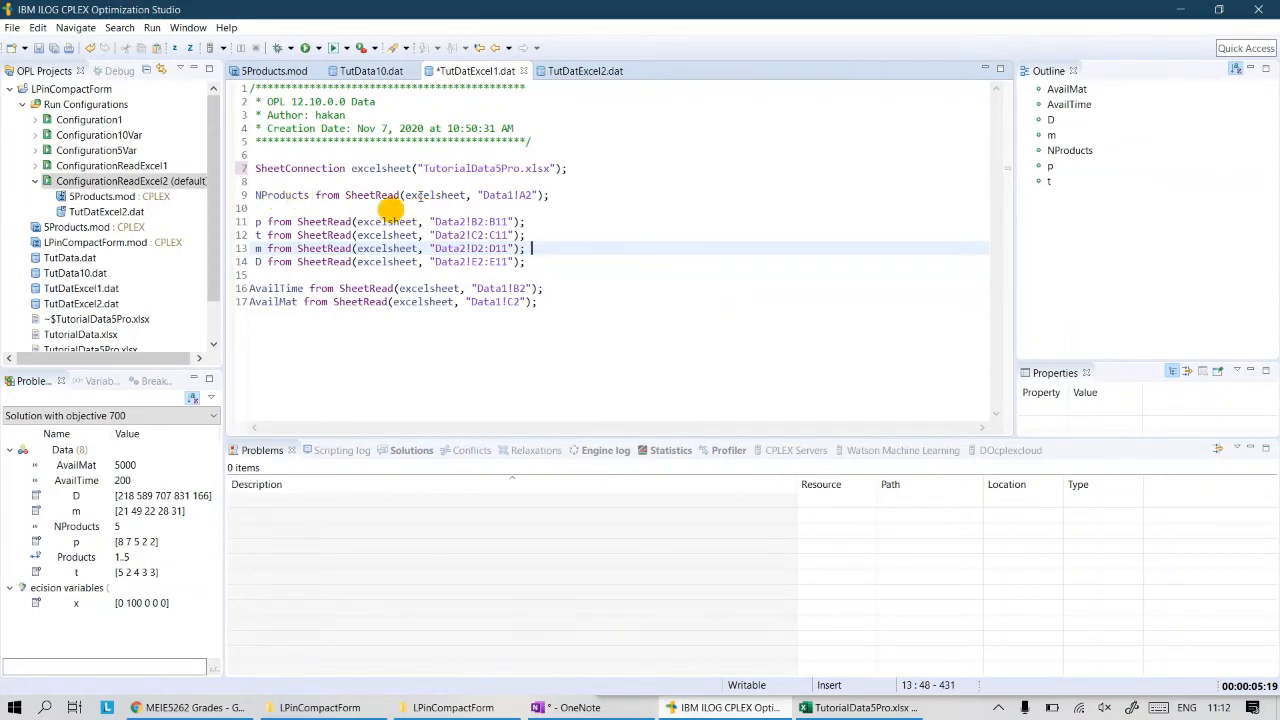
- Replace the cell reference in the NProducts SheetRead line with the named range "NProducts"
click(480, 195)
drag(480, 195, 519, 246)
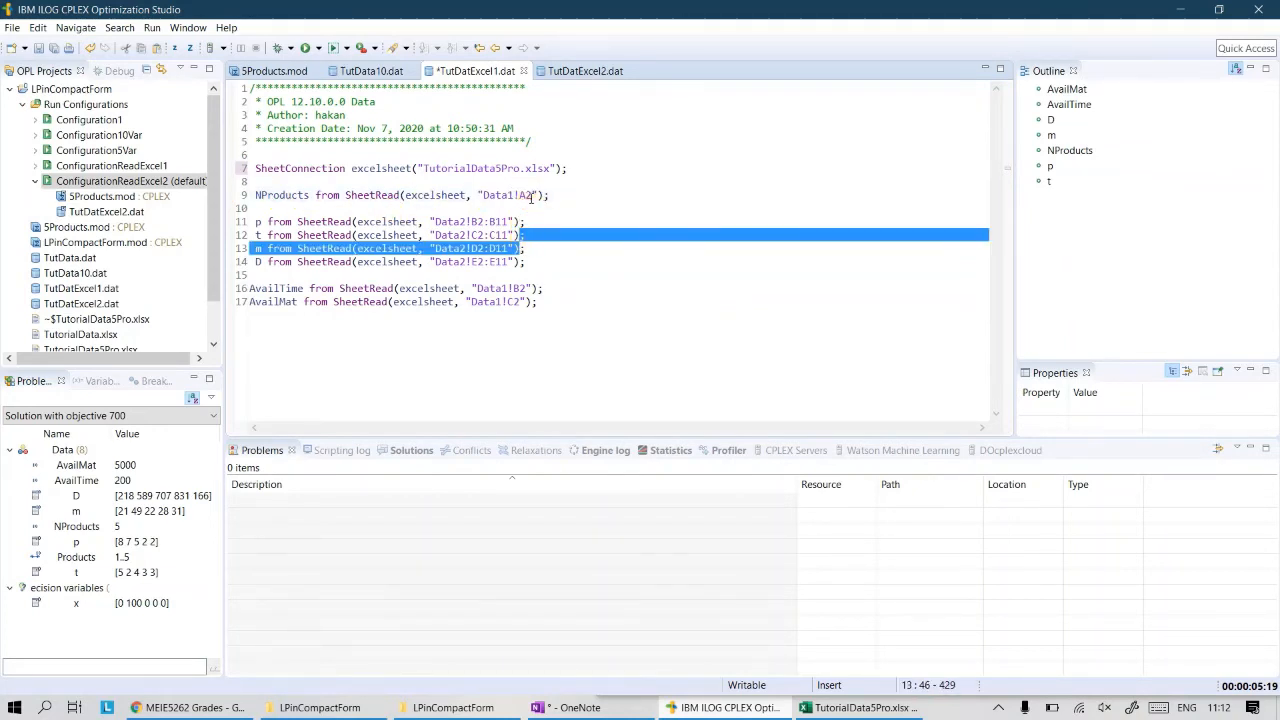
drag(533, 197, 482, 196)
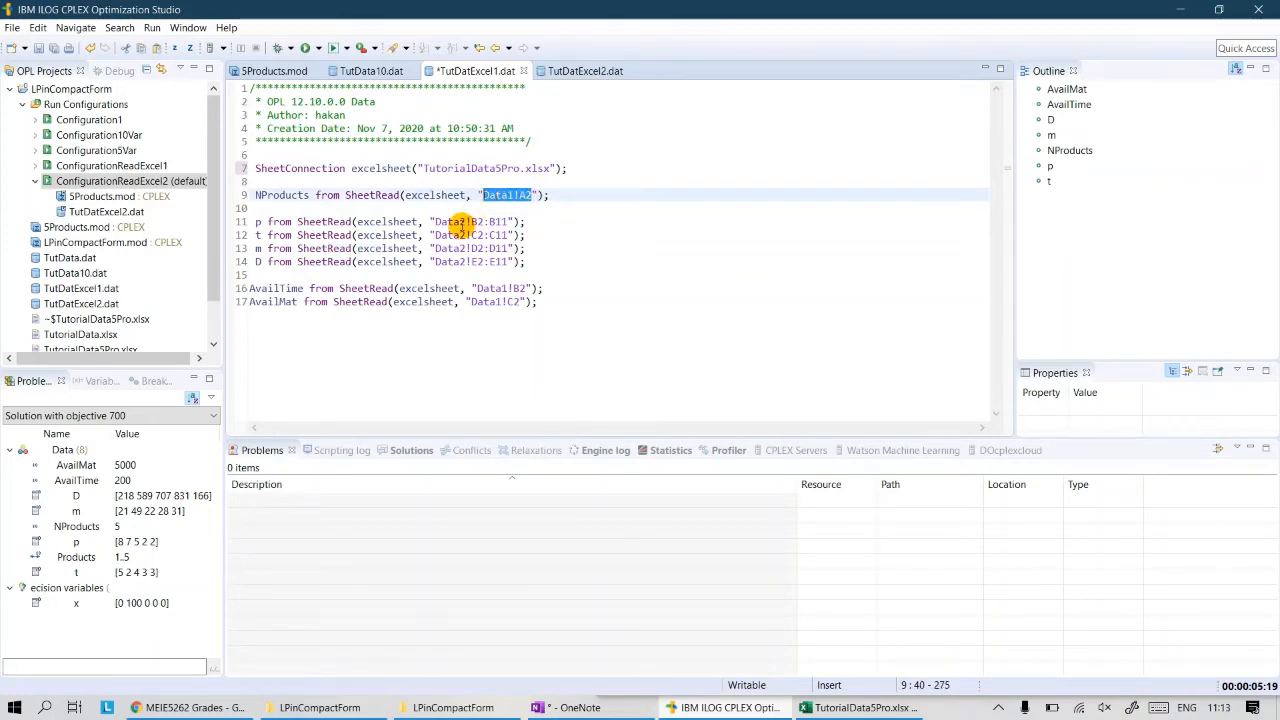
key(Delete)
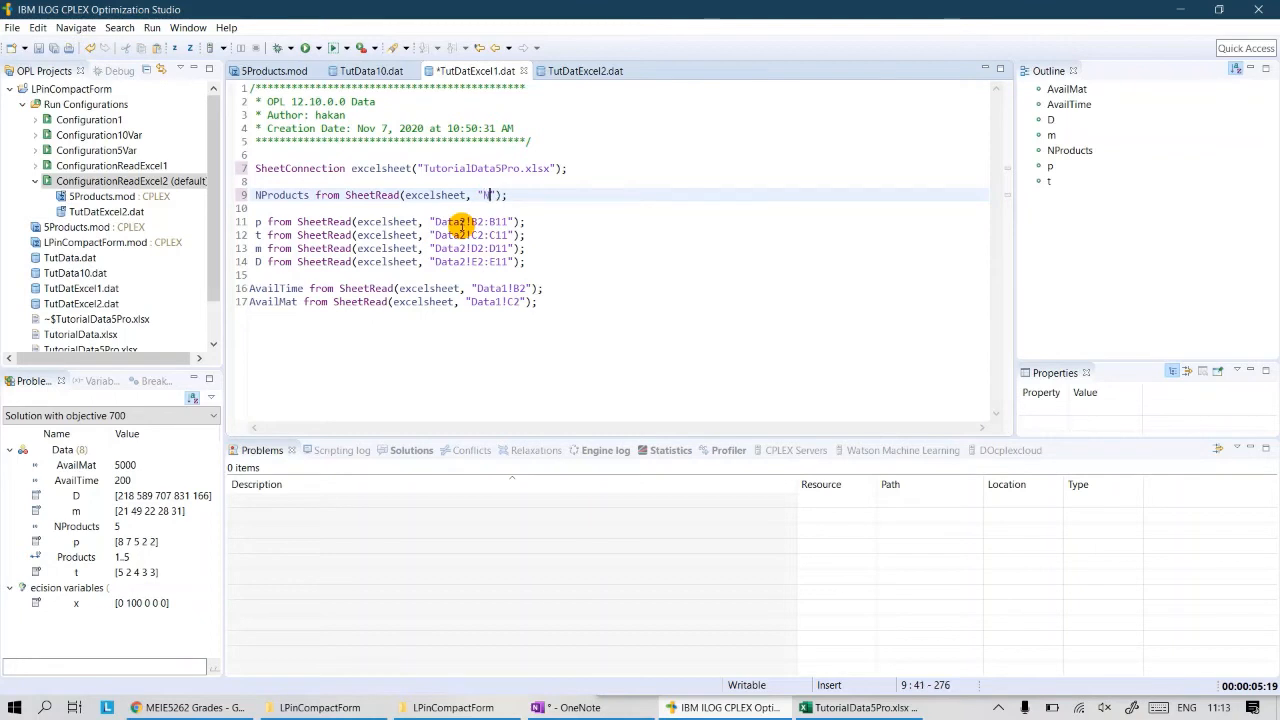
text(NProducts)
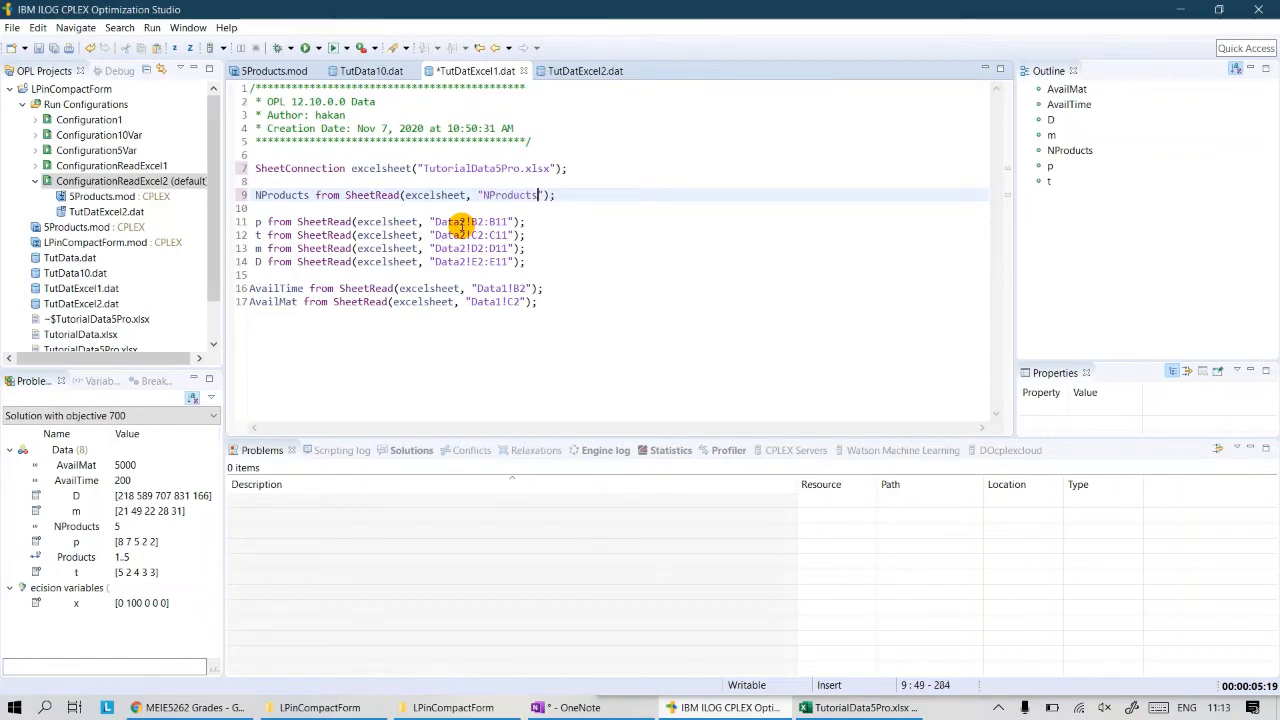
click(558, 276)
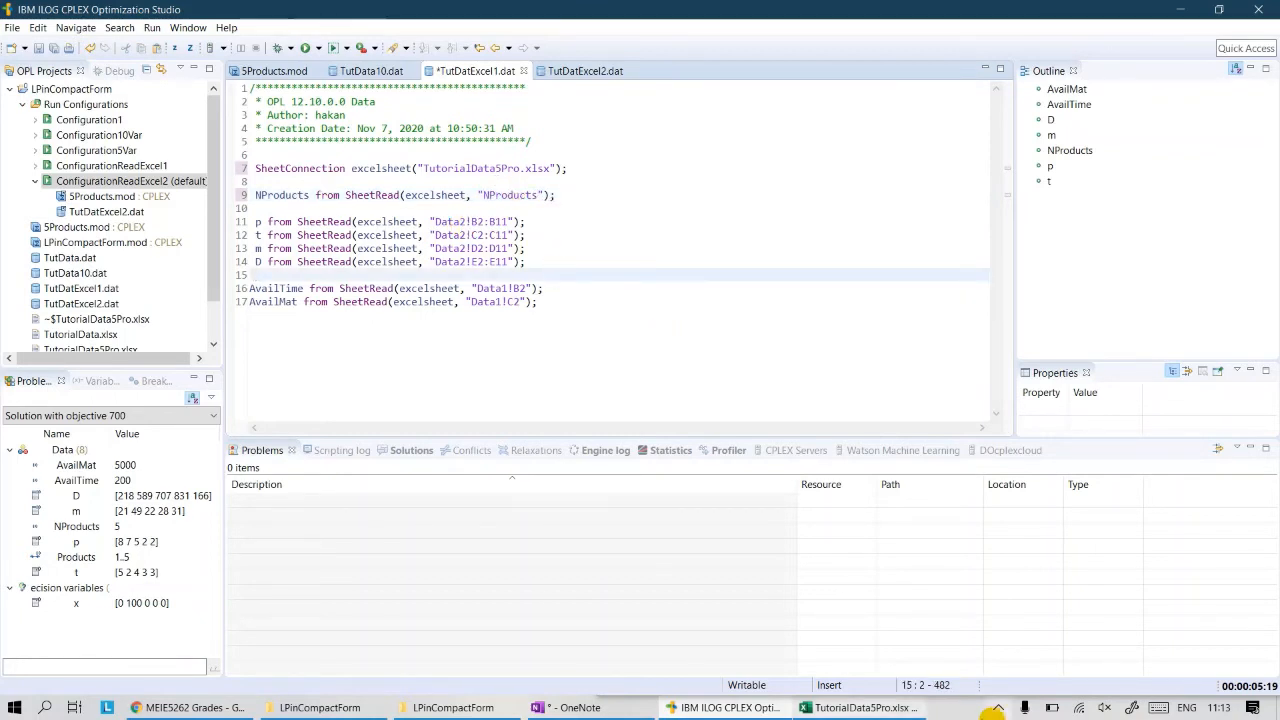
- Check the name assigned to cell A2 on the Data1 sheet in Excel, and return to the CPLEX data file
click(893, 710)
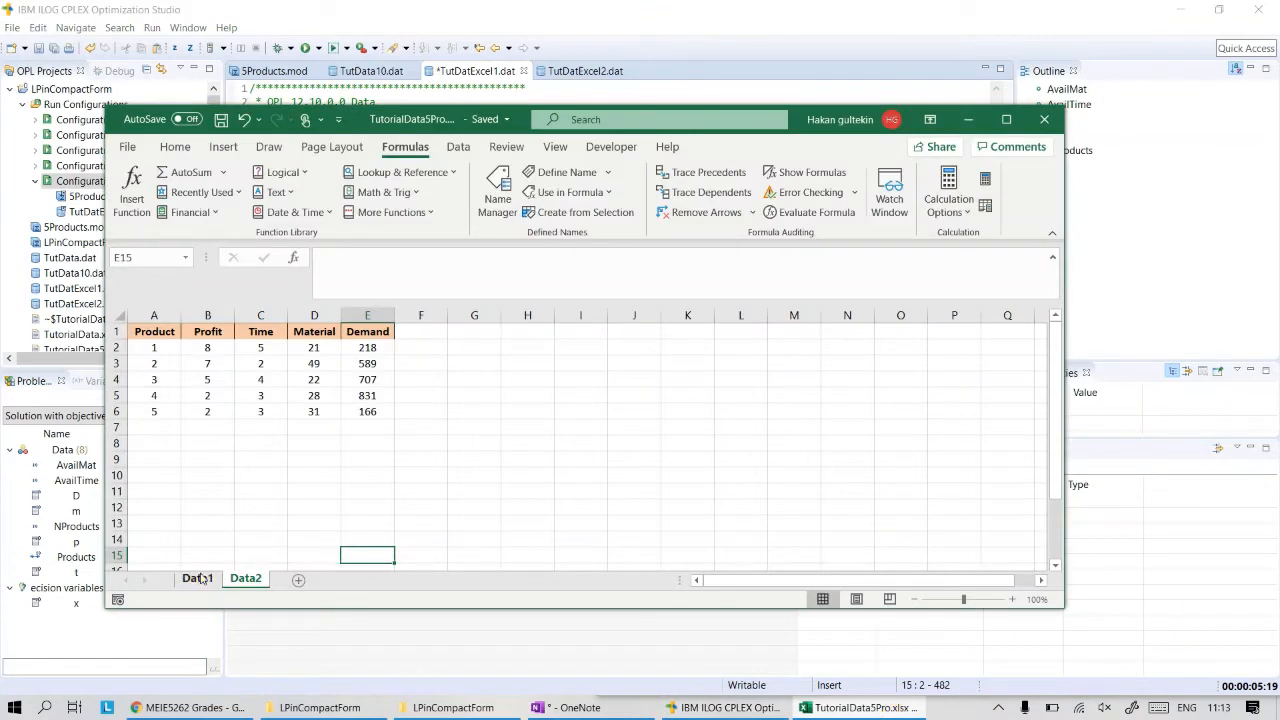
click(199, 578)
click(165, 347)
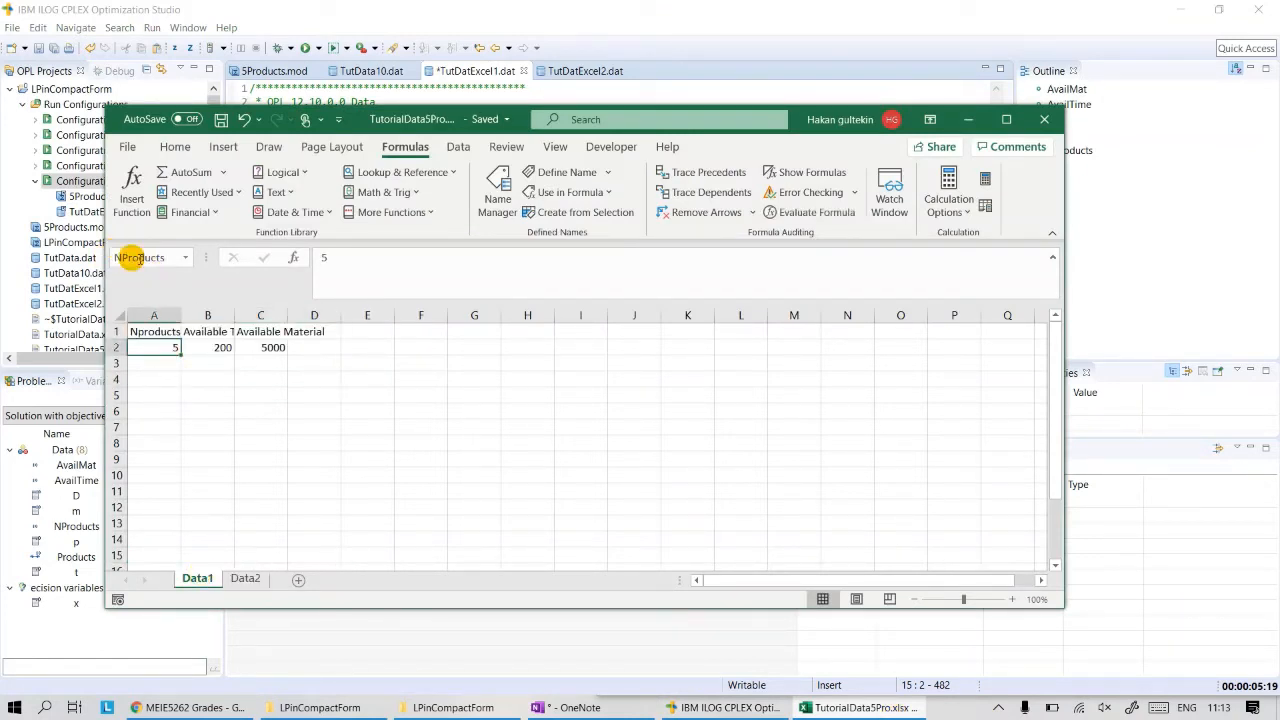
click(368, 26)
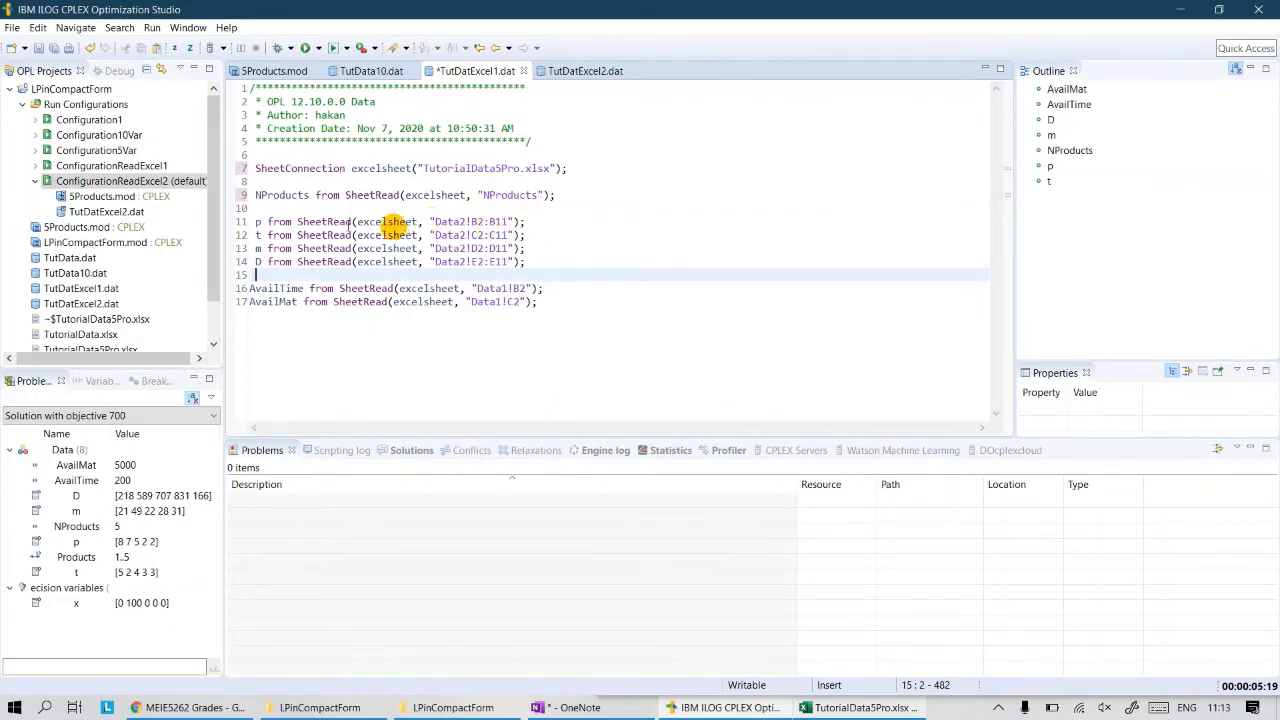
- Replace the cell range in the p SheetRead line with the named range "Profit"
click(435, 222)
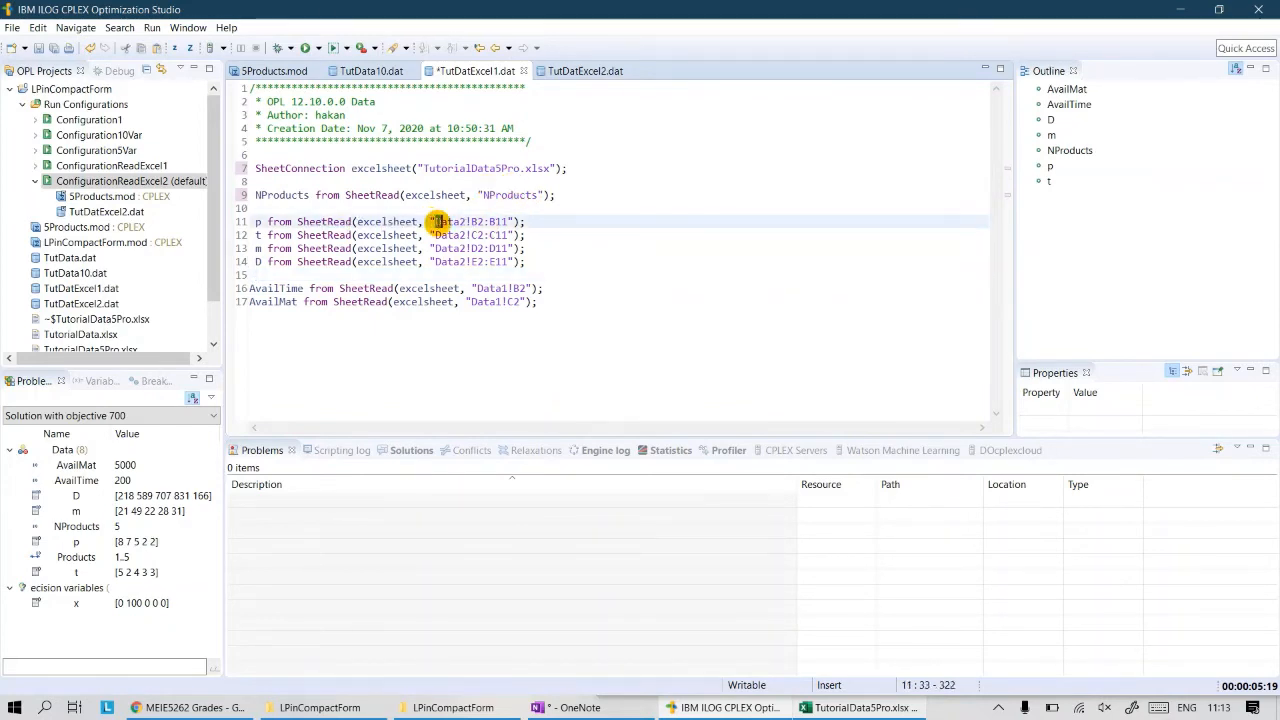
key(shift+Right)
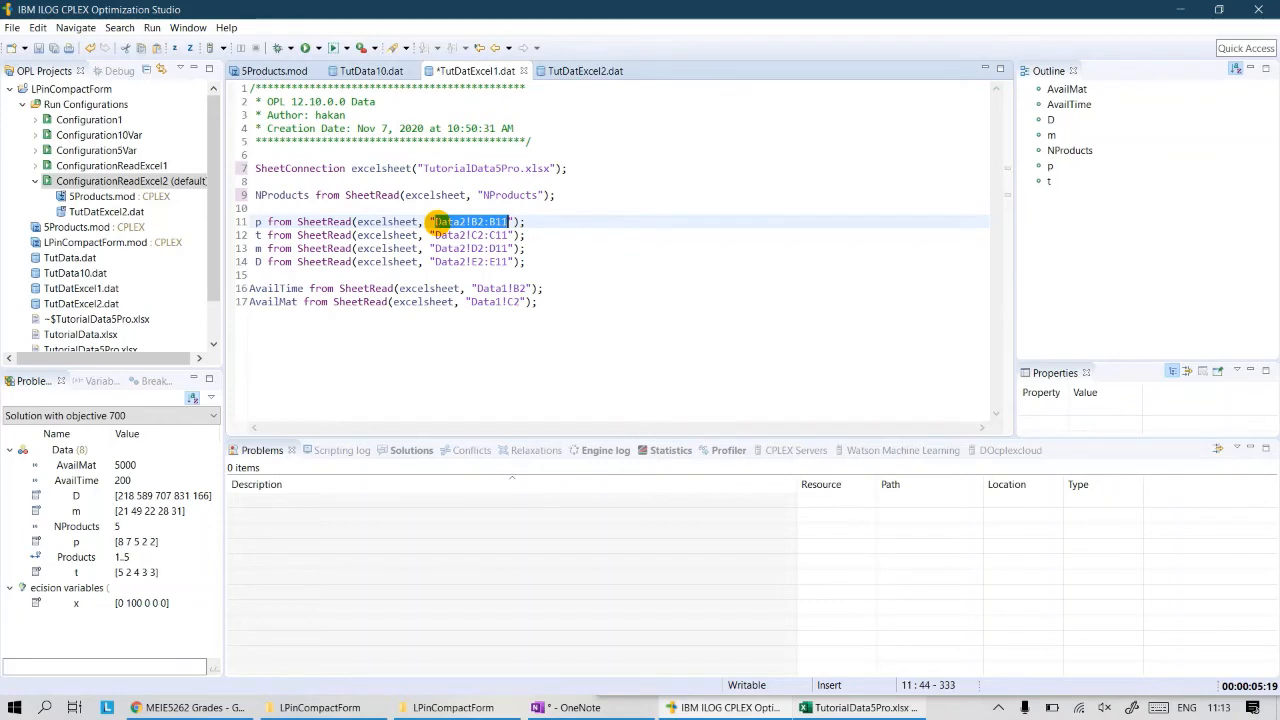
text(p)
text(rofi)
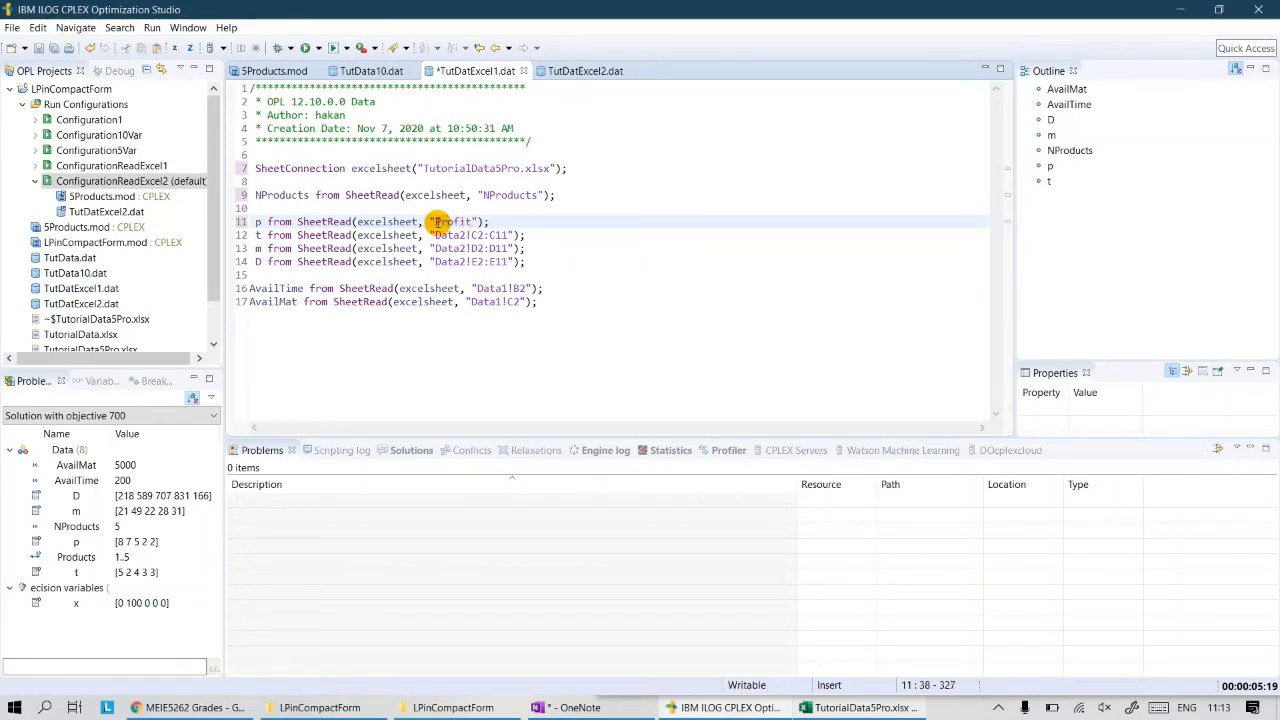
- Replace the cell ranges in the t and m SheetRead lines with the named ranges "Time" and "Material"
key(Down)
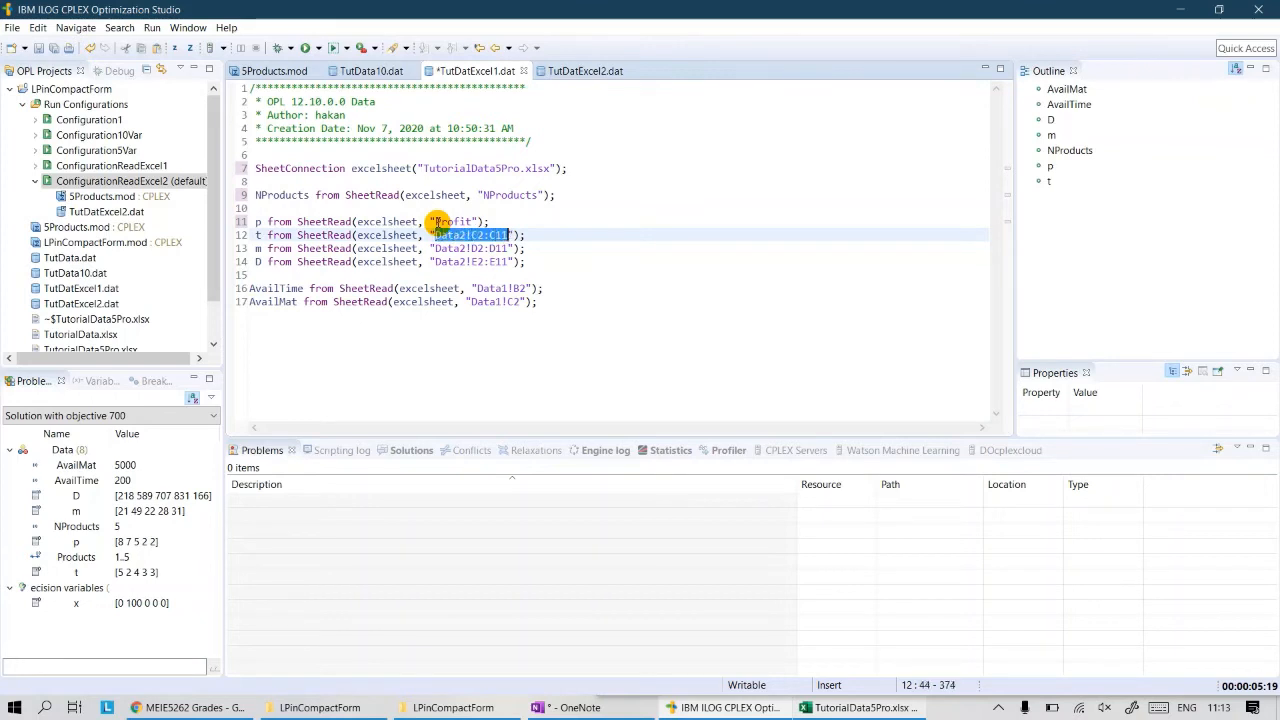
text(Time)
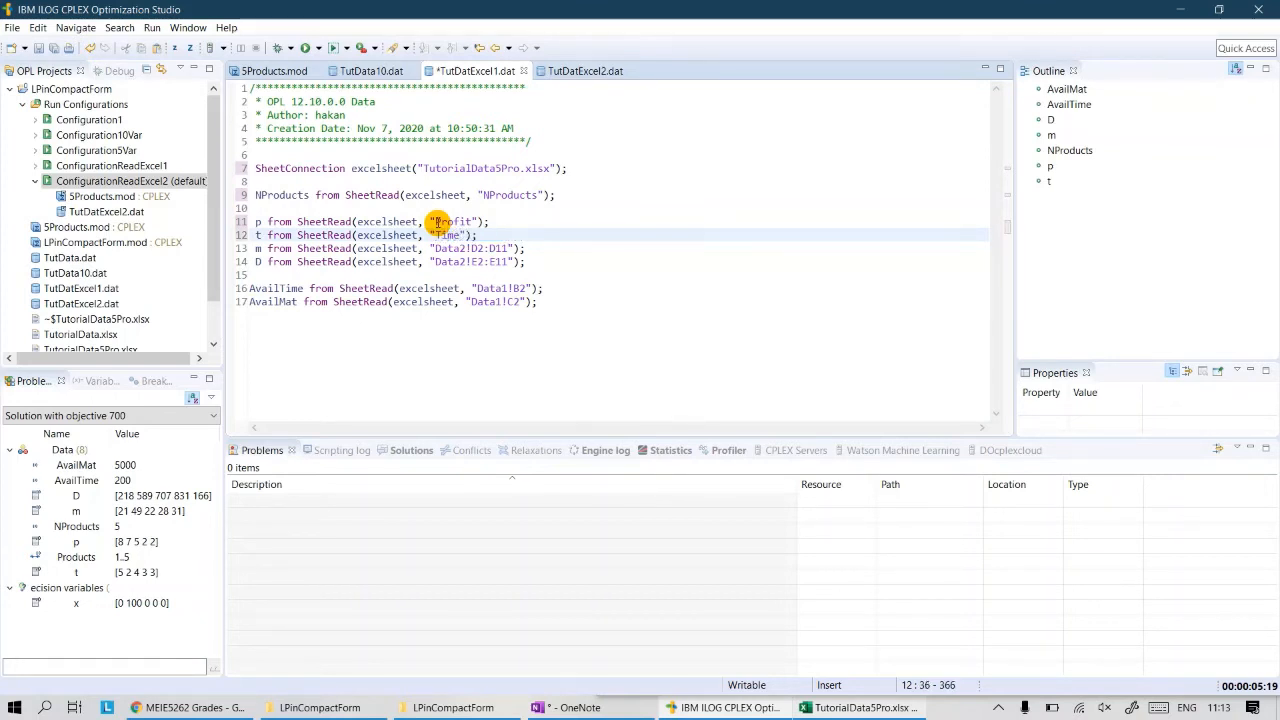
key(Down)
key(Left)
key(shift+Right)
key(shift+Right)
key(shift+Right)
key(shift+Right)
key(shift+Right)
key(shift+Right)
key(shift+Right)
key(shift+Right)
key(shift+Right)
key(shift+Right)
key(shift+Right)
key(shift+Right)
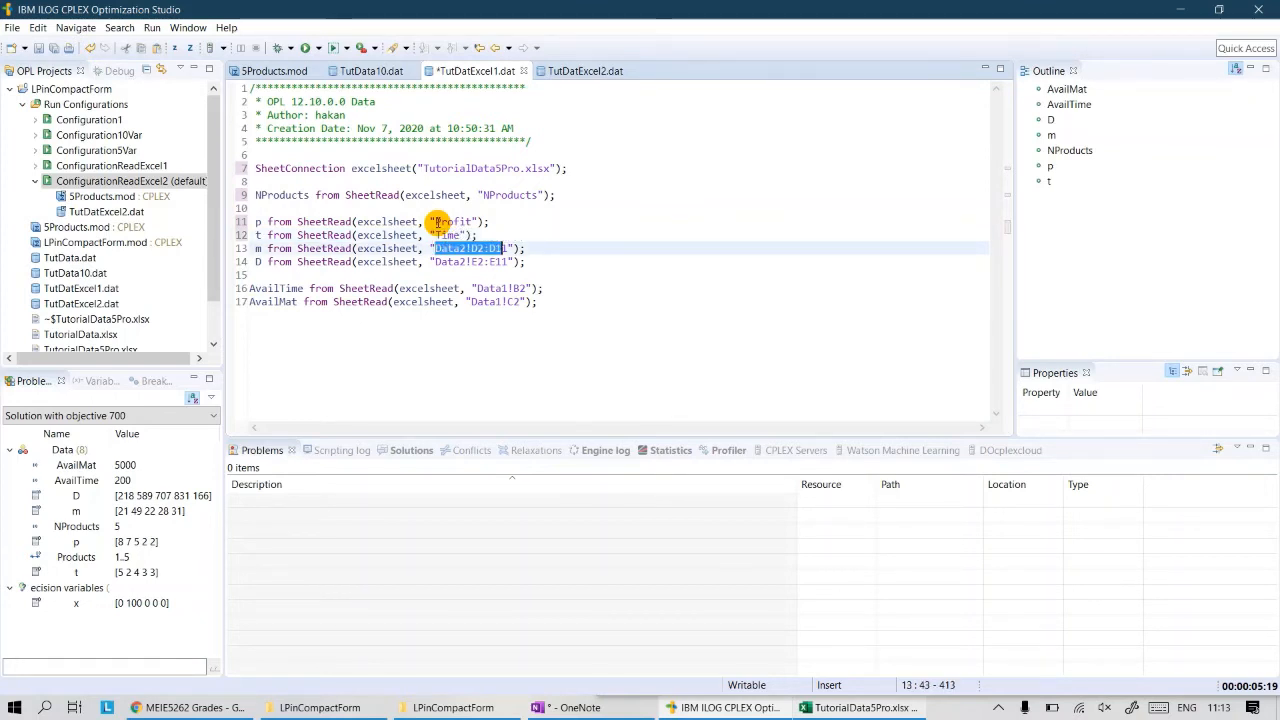
text(Material)
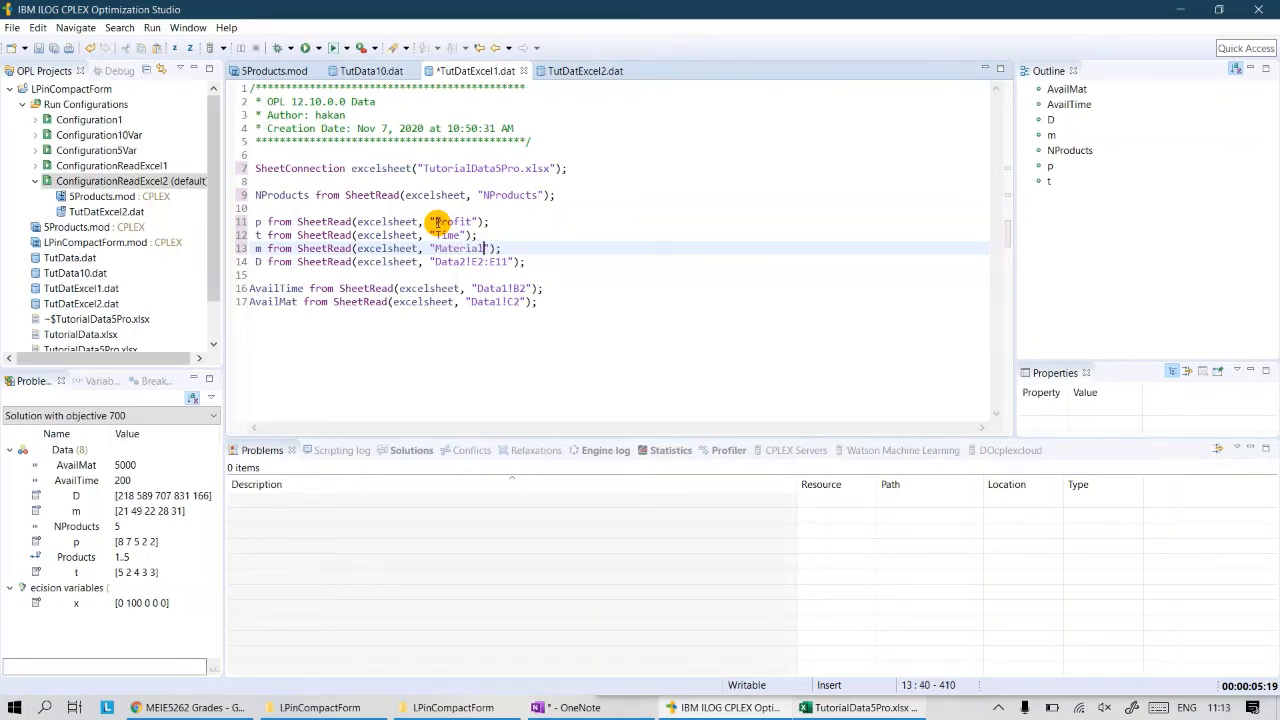
- Replace the cell range in the D SheetRead line with the named range "Demand"
key(Down)
key(Left)
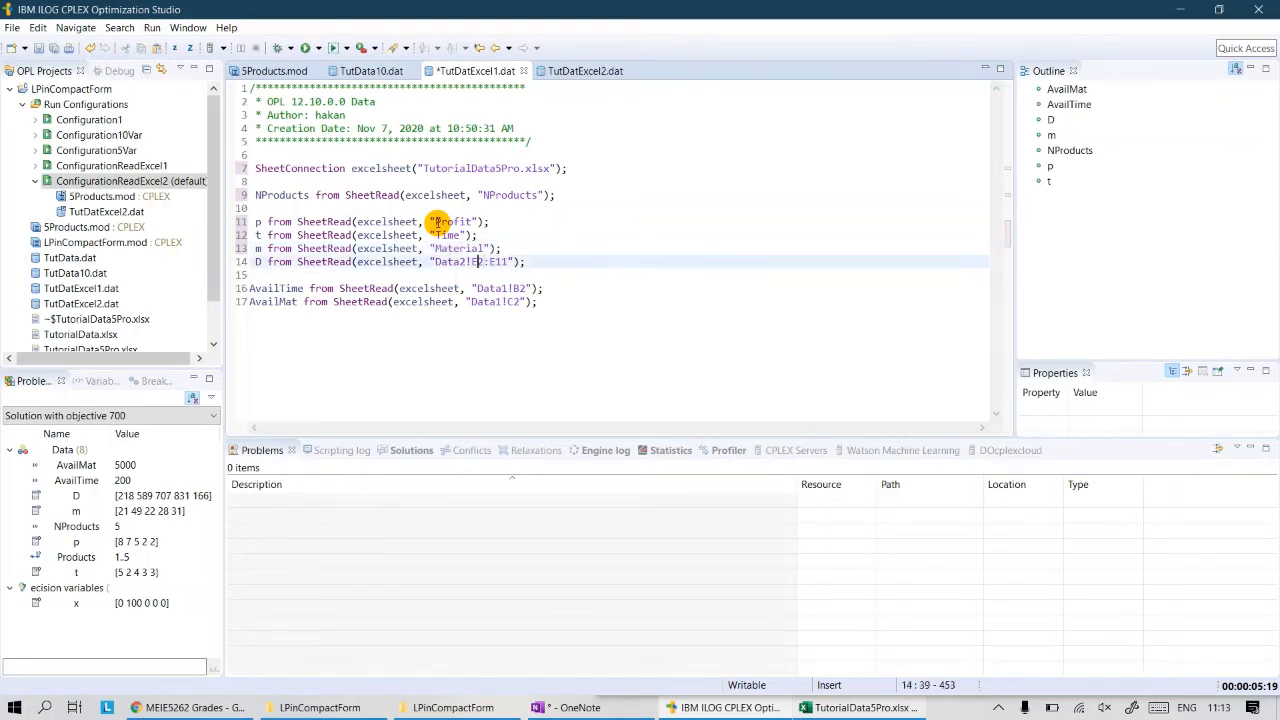
key(shift+Right)
key(shift+Right)
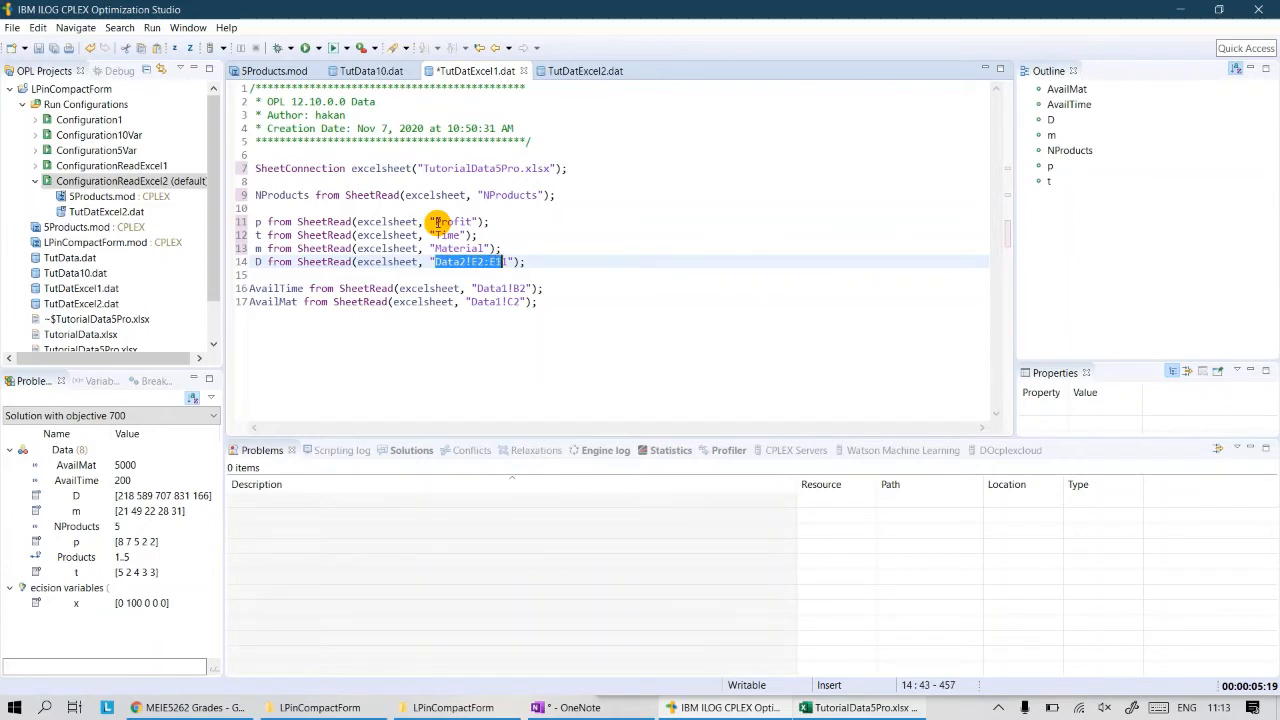
text(Demand)
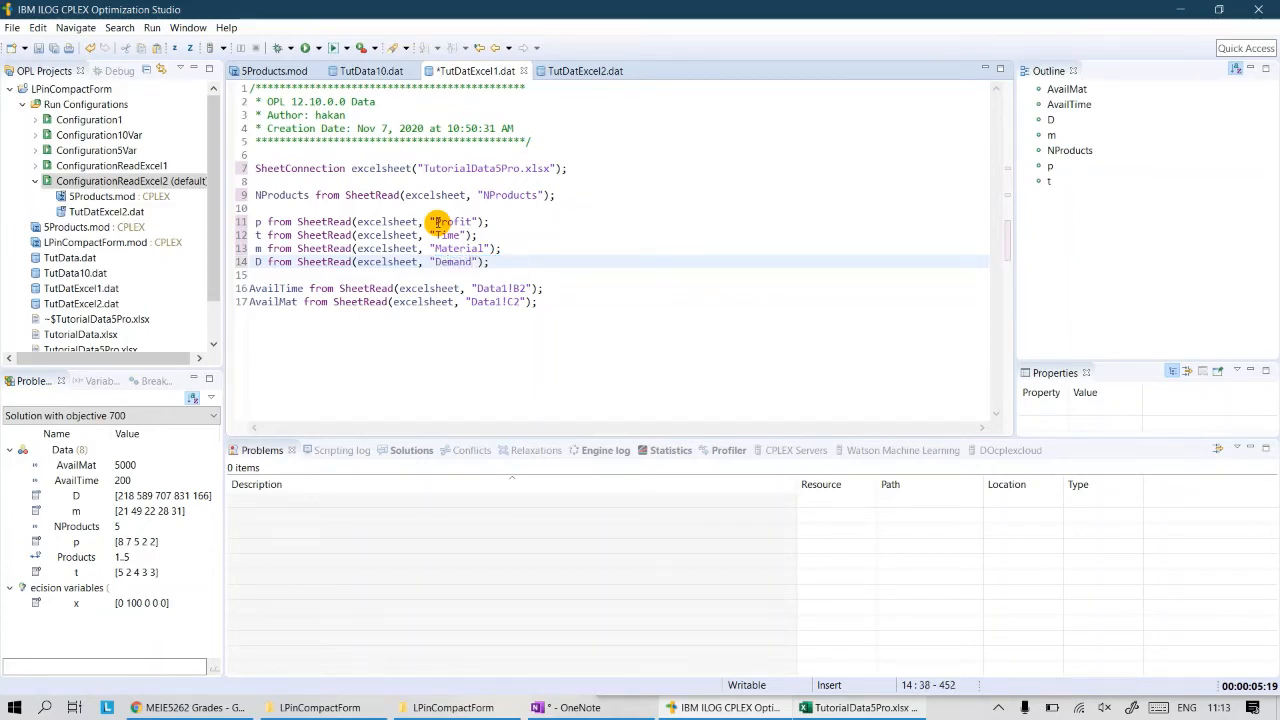
- Replace the cell reference in the AvailTime SheetRead line with the named range "AvailTime"
click(623, 234)
click(477, 289)
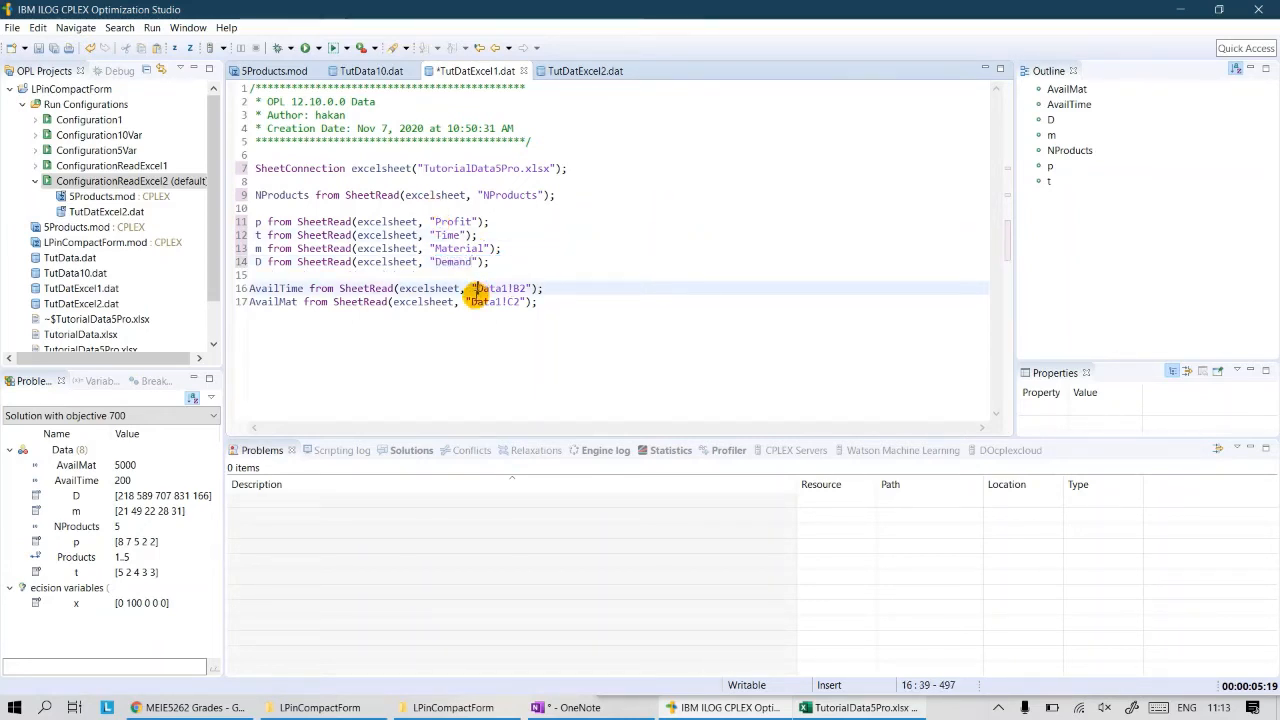
key(shift+Right)
key(shift+Right)
key(shift+Right)
key(shift+Right)
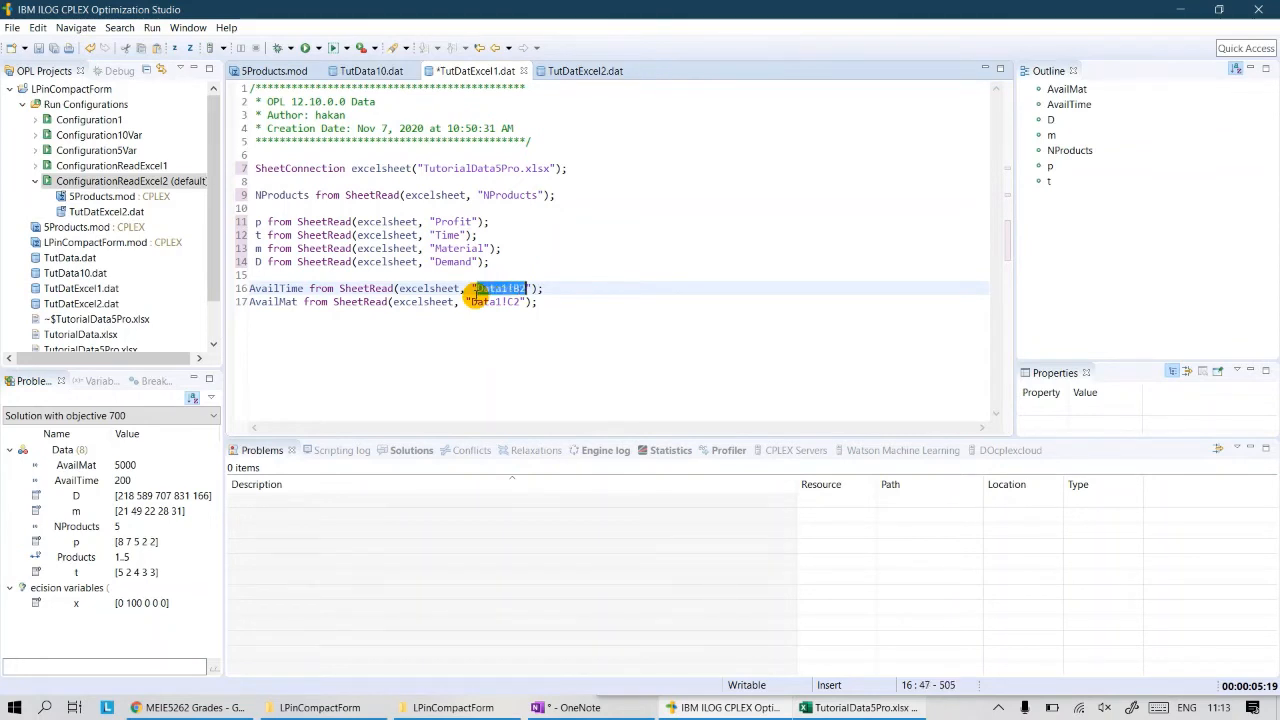
text(Avail)
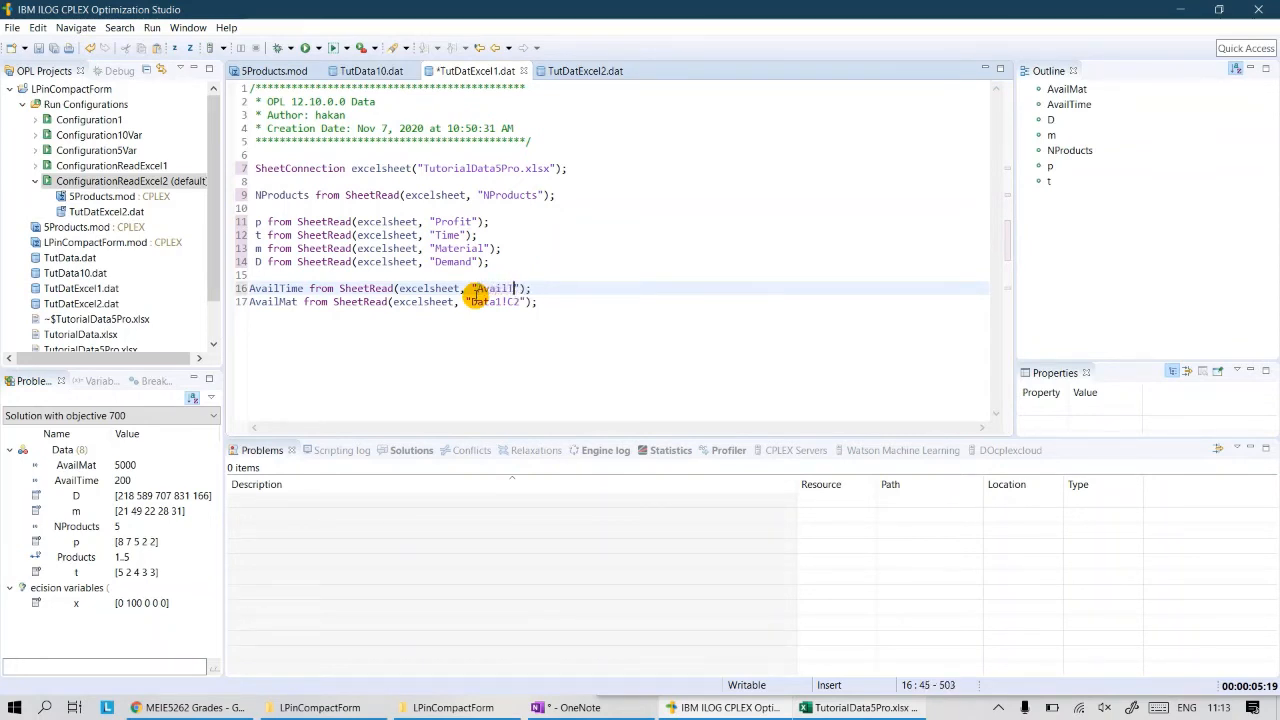
- Replace the cell reference in the AvailMat SheetRead line with the named range "AvailMat"
key(Down)
key(Left)
key(Left)
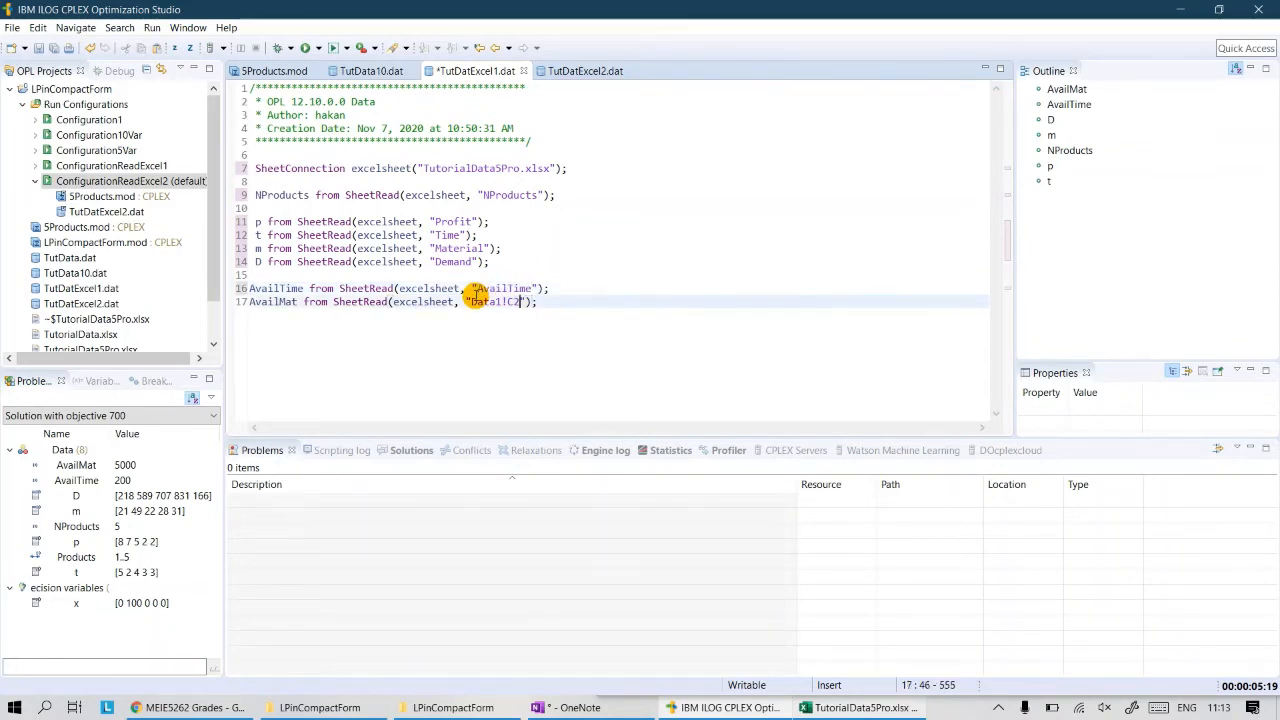
key(shift+Left)
key(shift+Left)
key(shift+Left)
key(shift+Left)
key(shift+Left)
key(shift+Left)
key(shift+Left)
text(A)
- Compare the AvailTime entry with the name assigned to cell B2 on Excel's Data1 sheet, and return to the CPLEX data file
click(355, 288)
drag(305, 287, 254, 287)
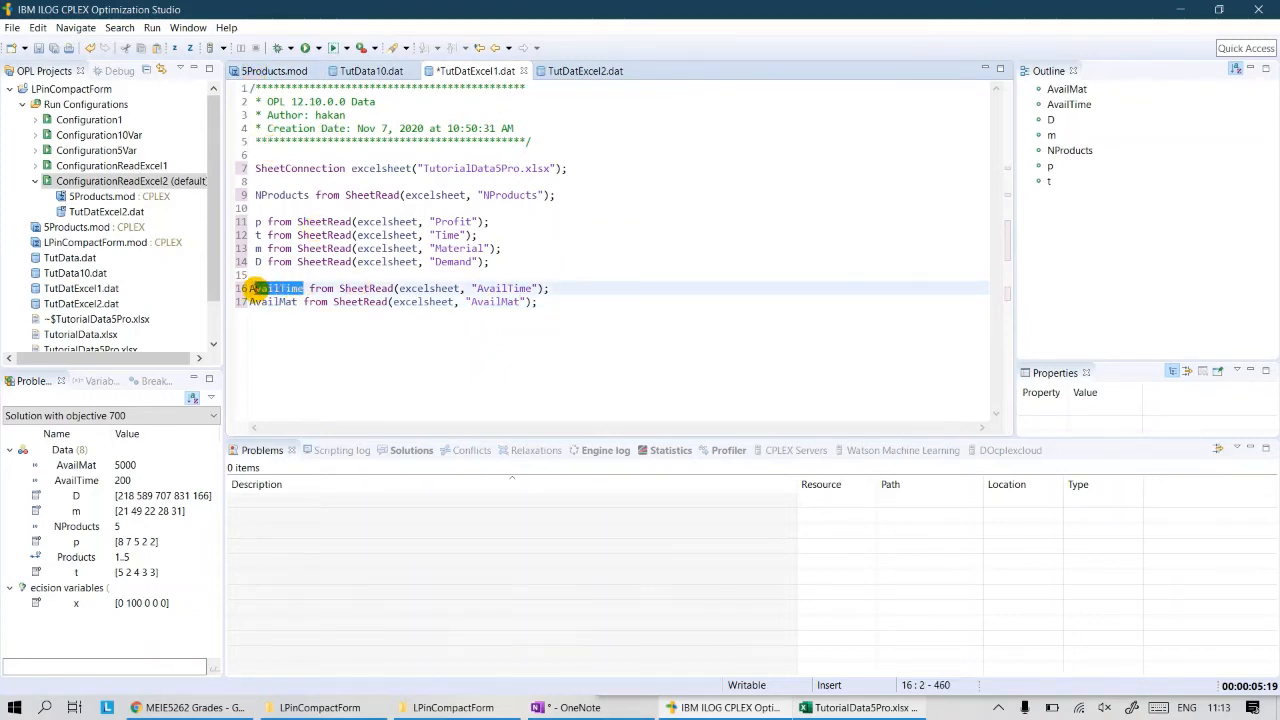
double_click(505, 288)
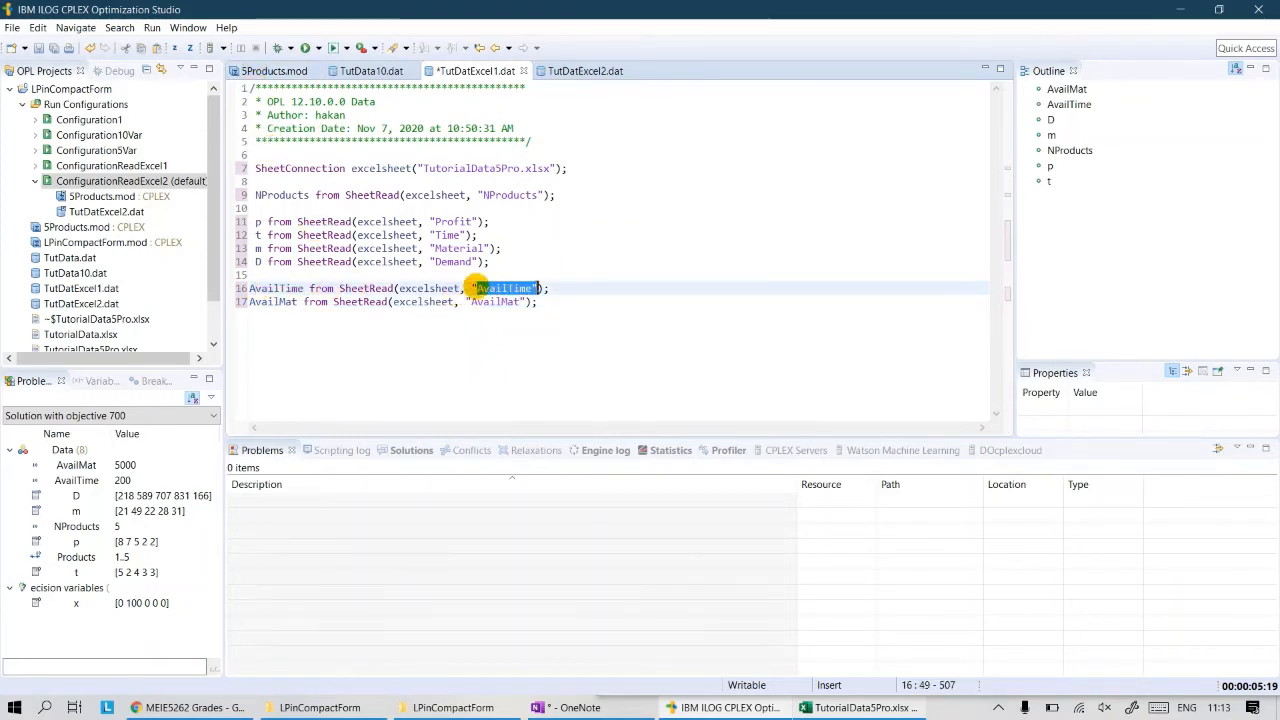
click(805, 708)
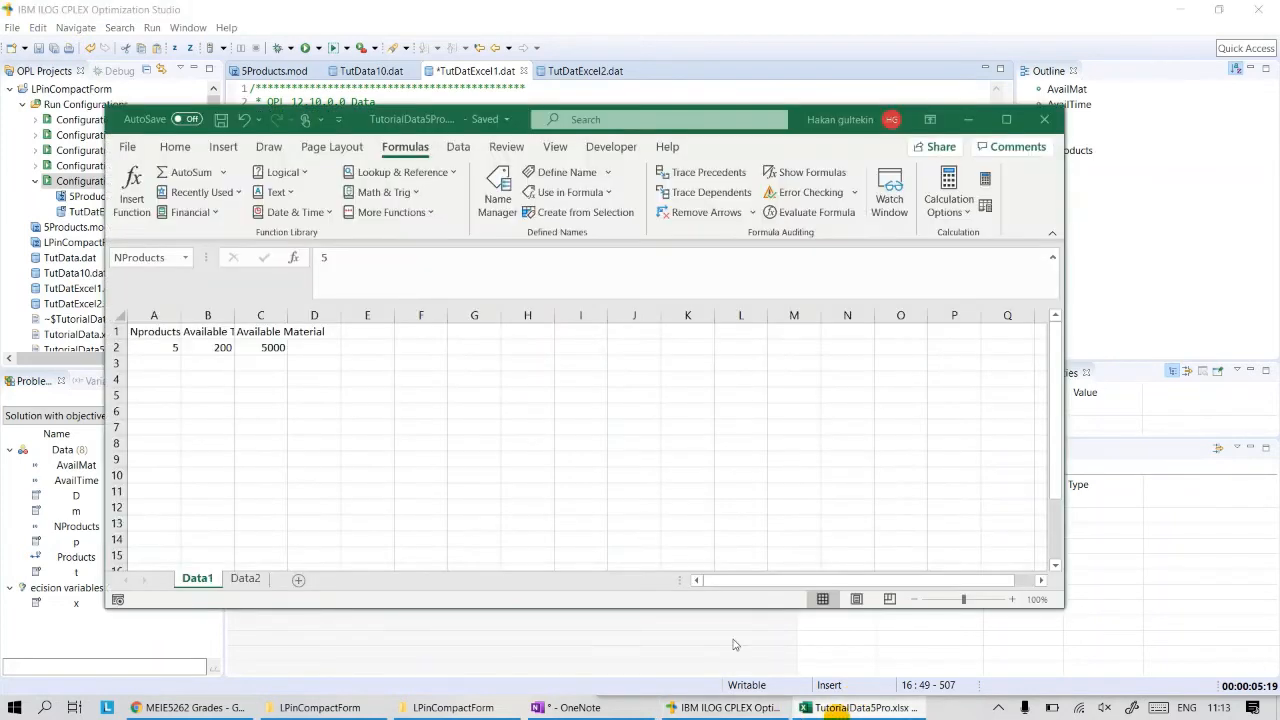
click(214, 346)
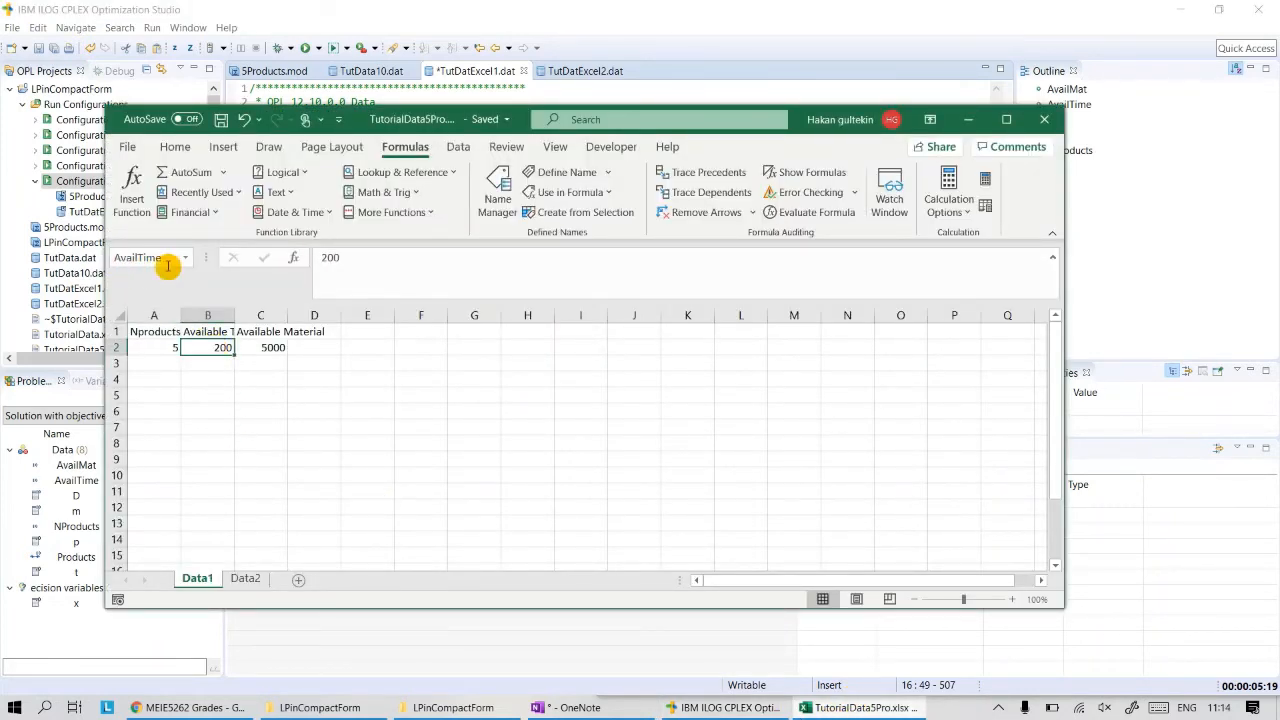
click(167, 258)
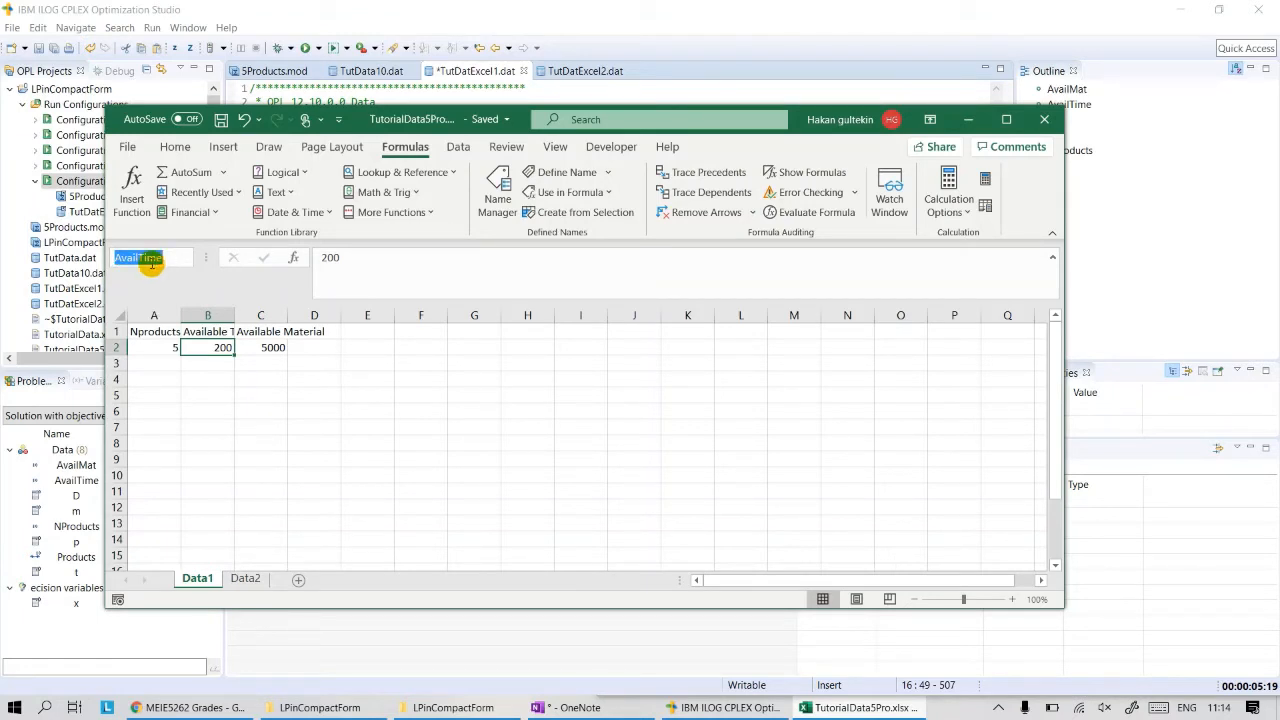
click(366, 20)
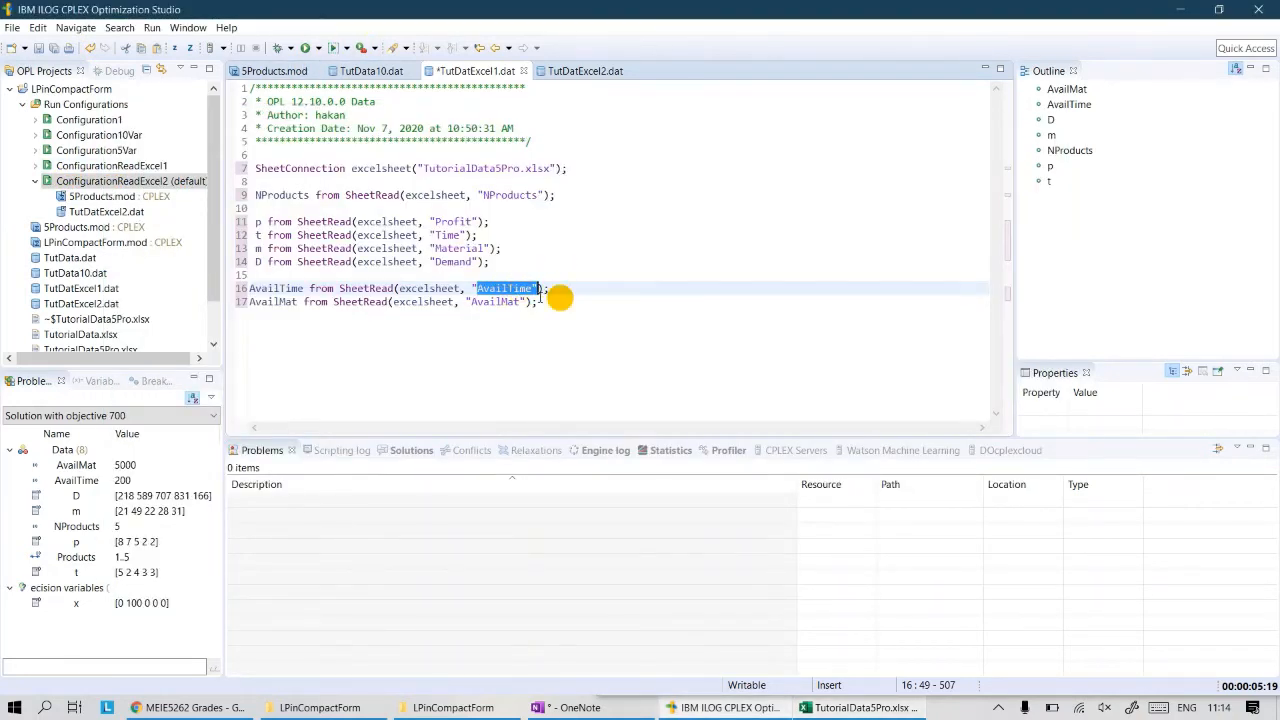
click(592, 300)
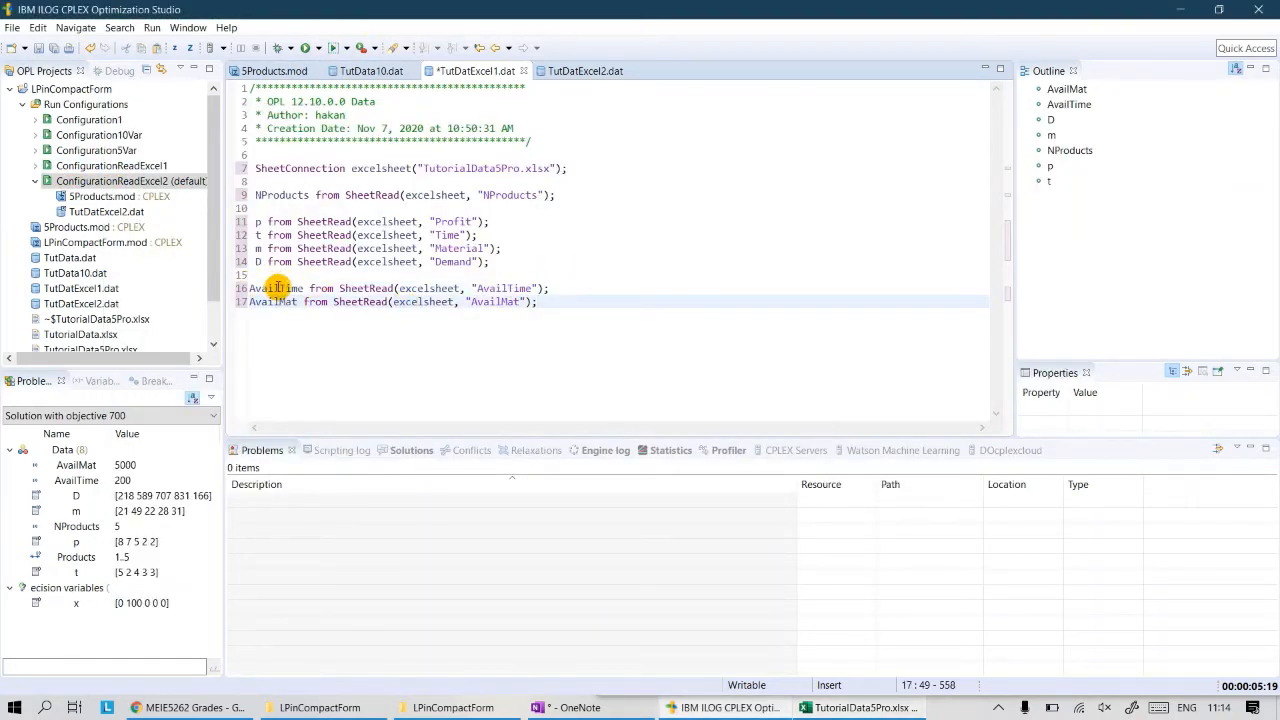
- Save TutDatExcel1.dat and accept reloading its editor contents from the file system
key(ctrl+s)
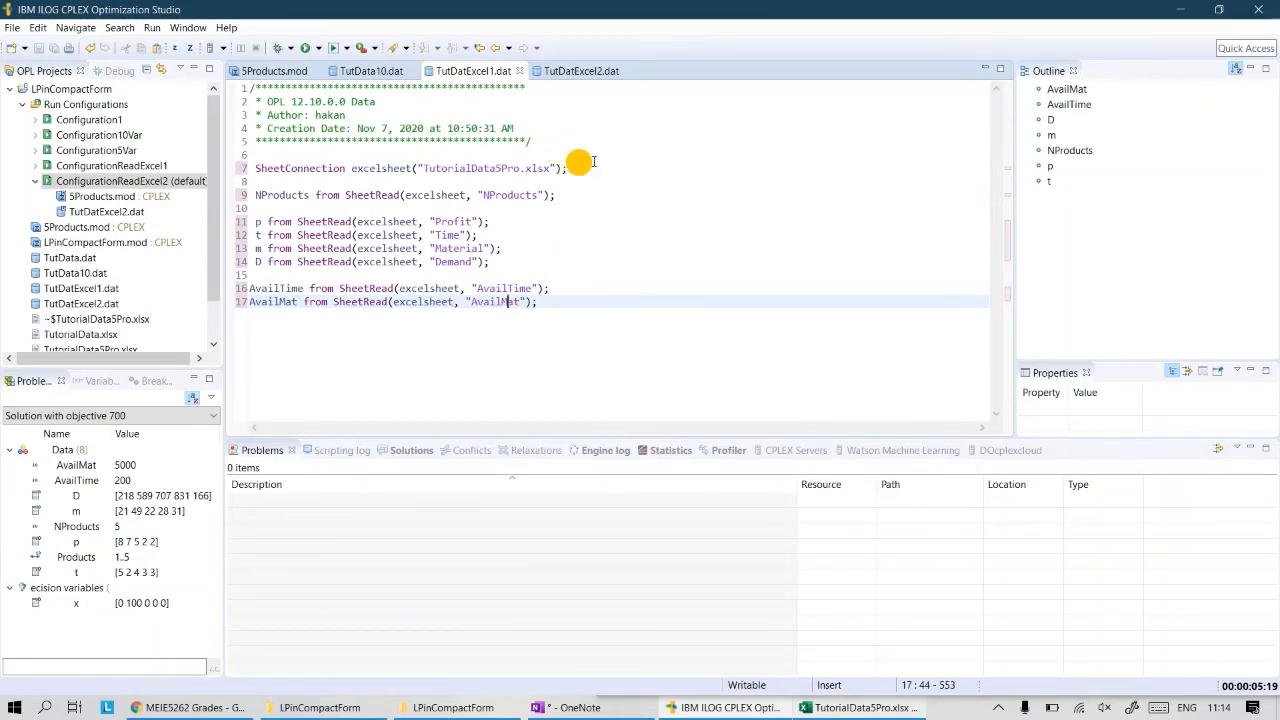
click(577, 71)
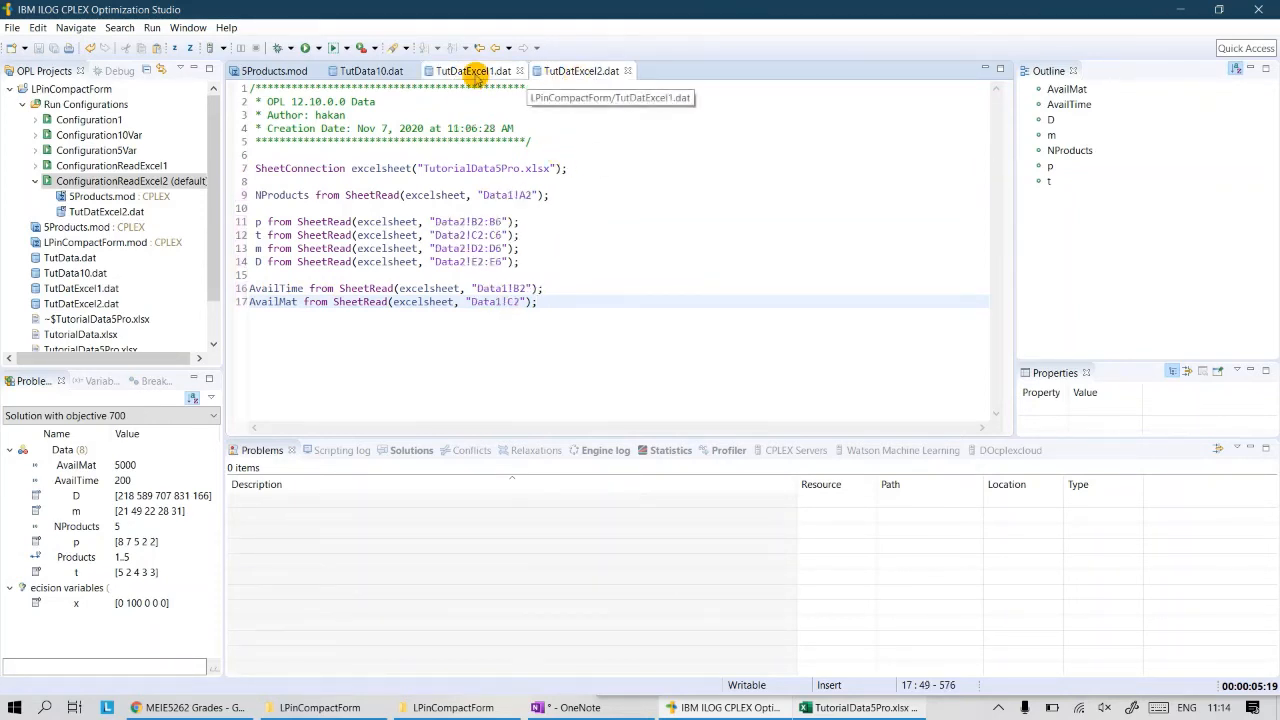
click(475, 76)
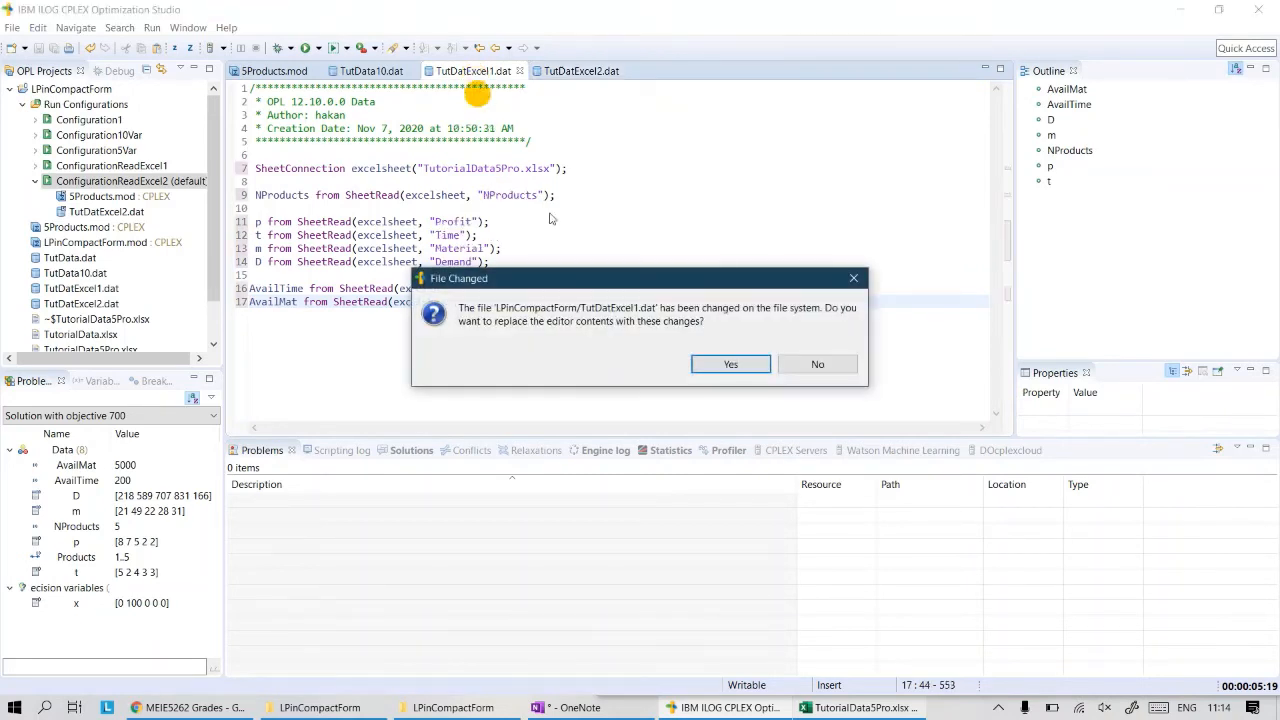
click(727, 365)
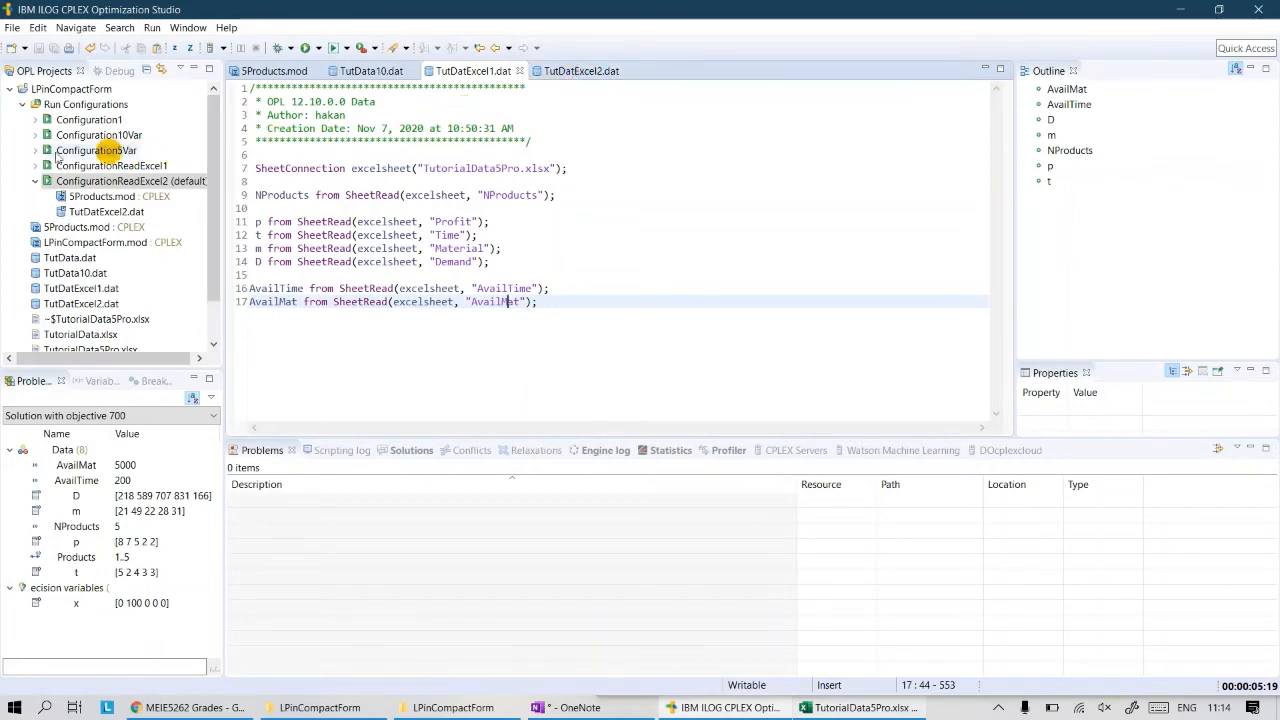
- Expand ConfigurationReadExcel1 in the project tree and run that configuration
click(104, 181)
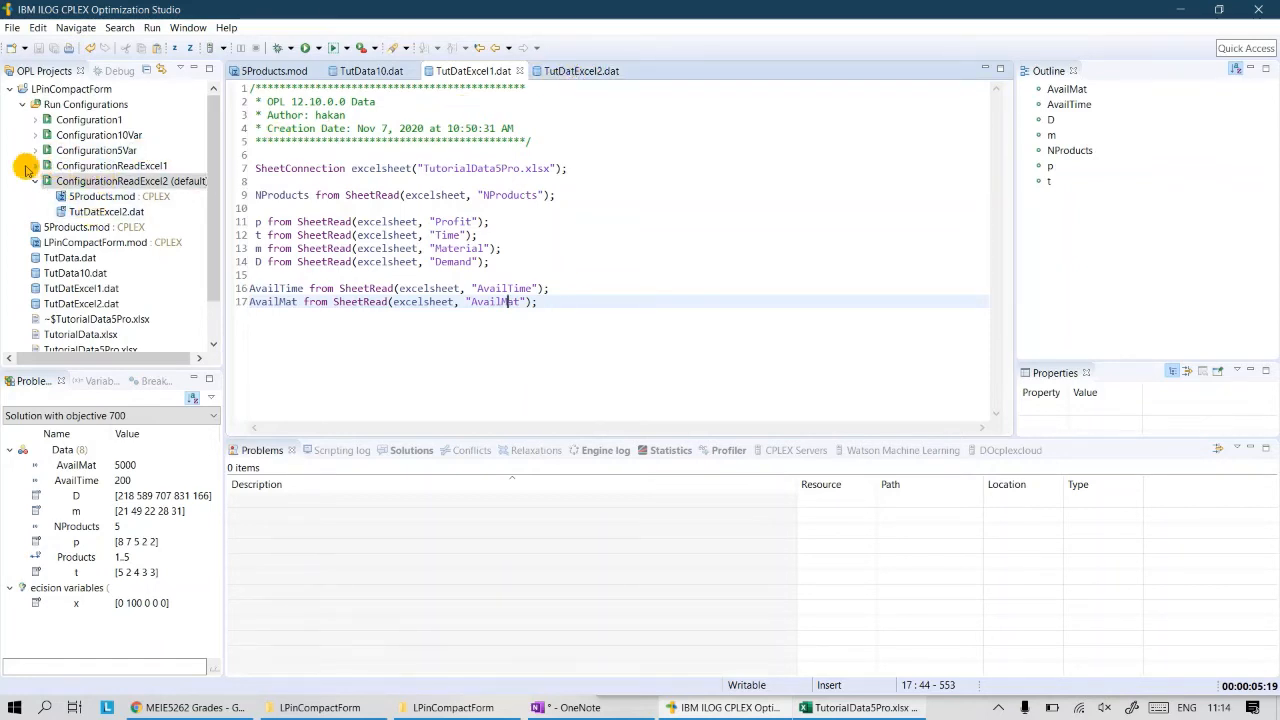
click(35, 166)
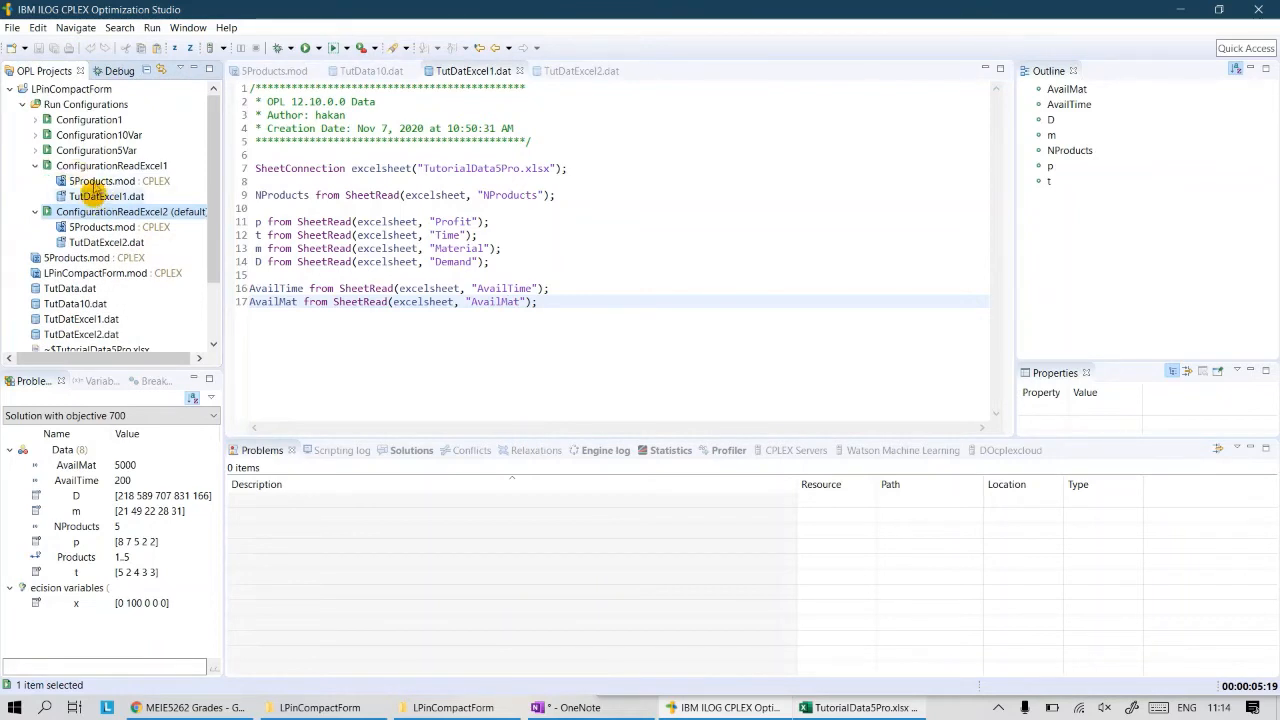
click(100, 183)
click(96, 168)
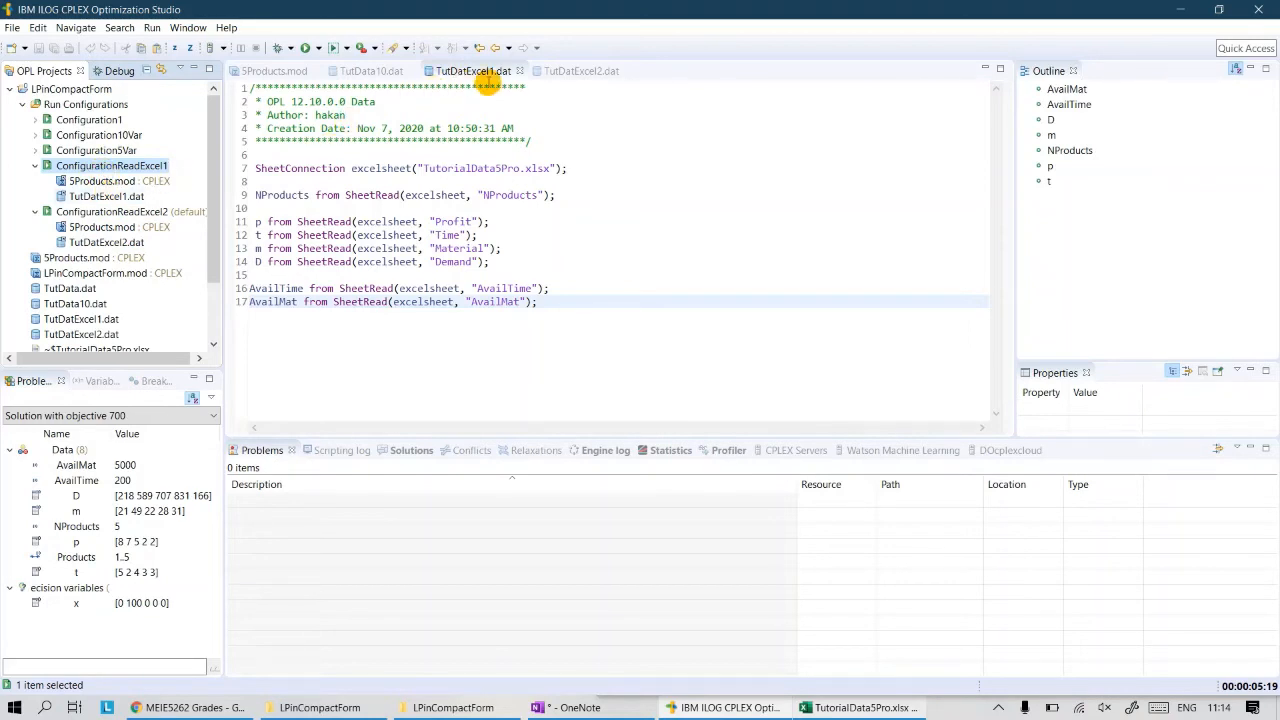
drag(478, 195, 557, 299)
drag(292, 197, 288, 184)
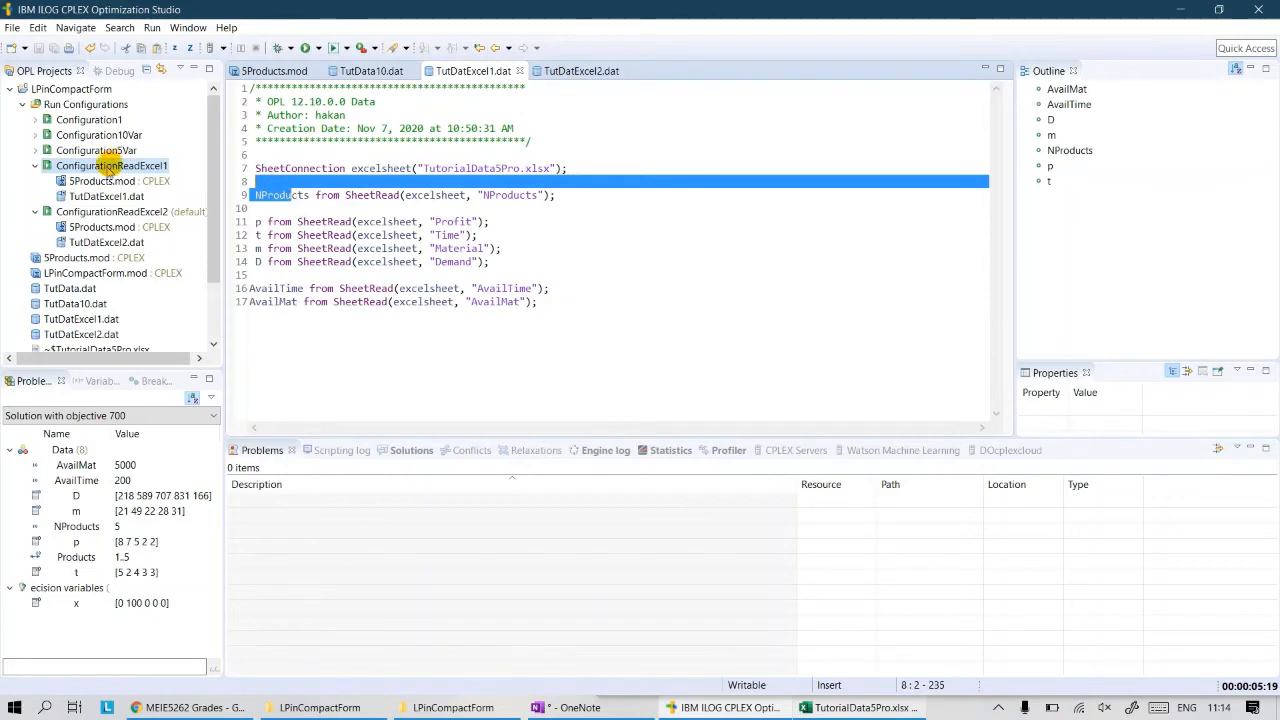
right_click(108, 172)
click(150, 177)
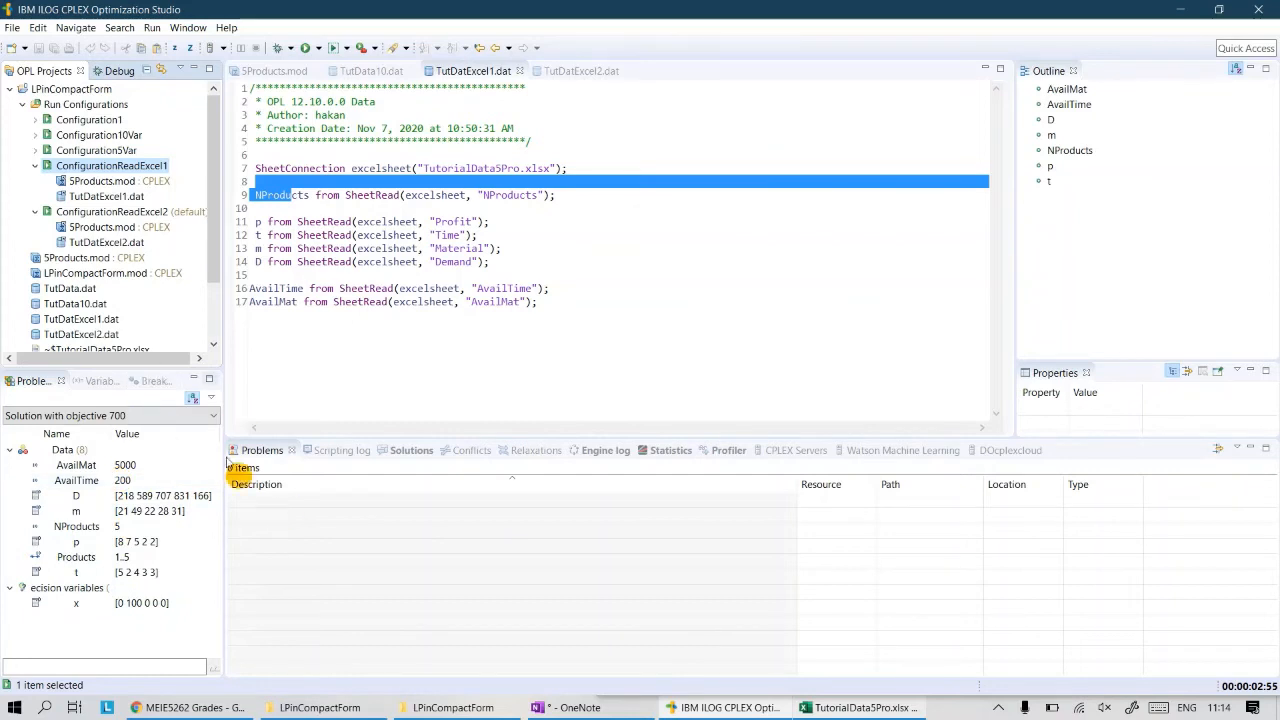
- Switch to TutorialData5Pro.xlsx in Excel, show the Data2 sheet, and move and enlarge the workbook window
click(903, 707)
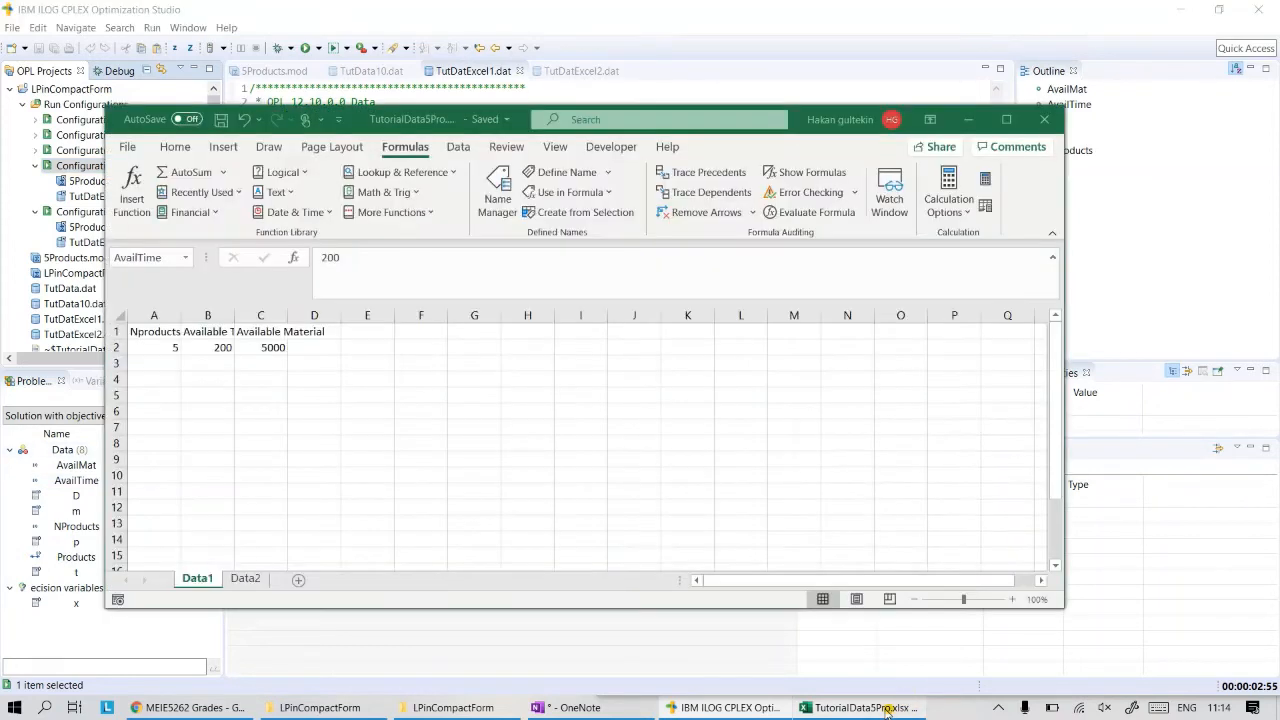
click(245, 578)
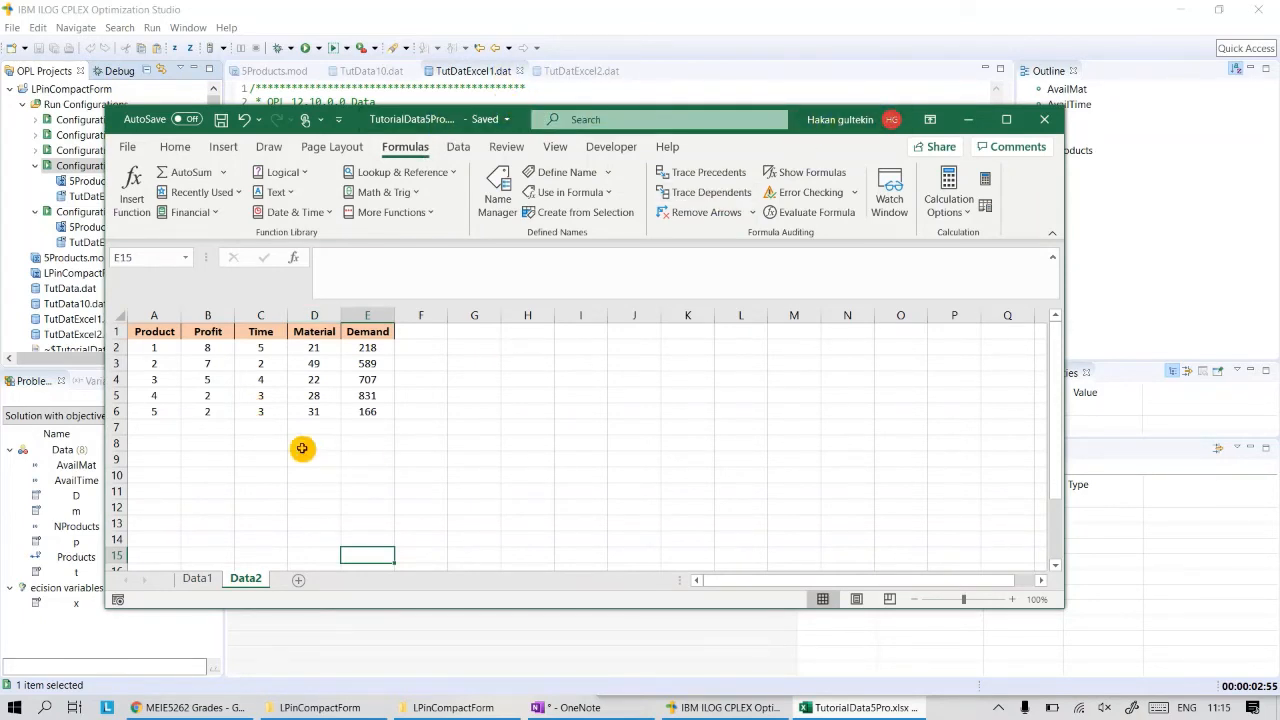
click(197, 578)
click(238, 579)
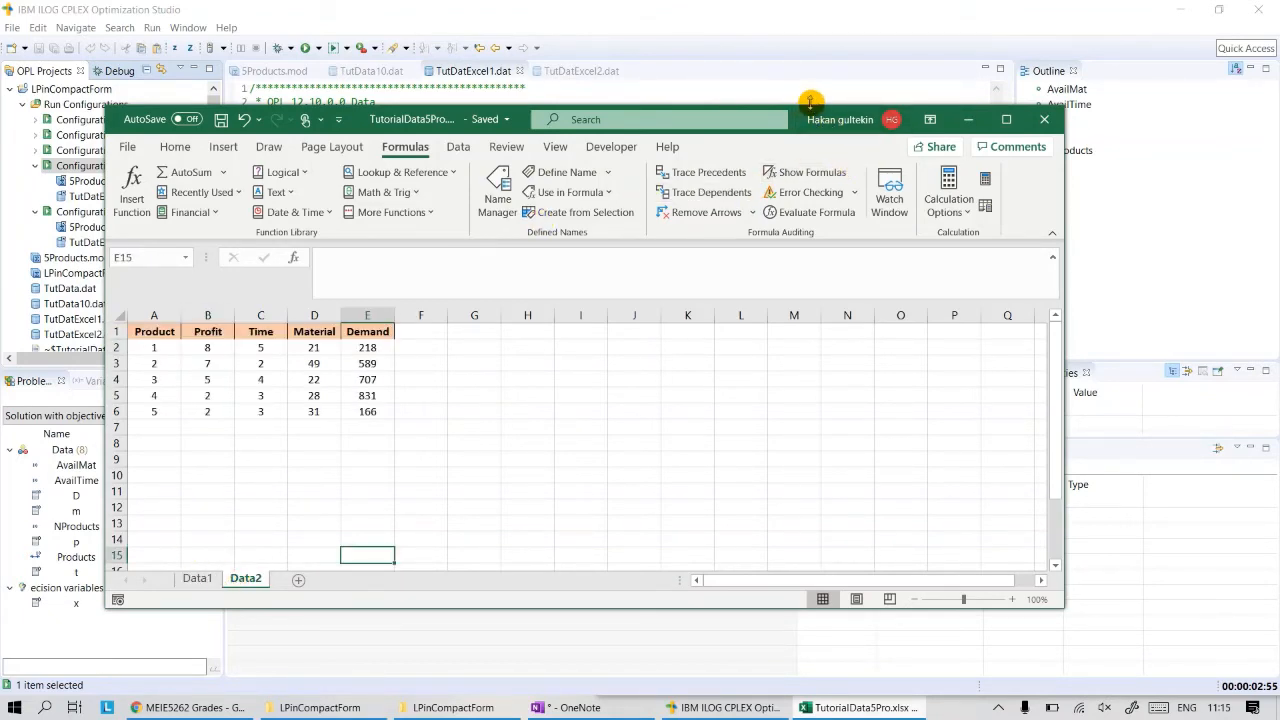
drag(811, 109, 975, 52)
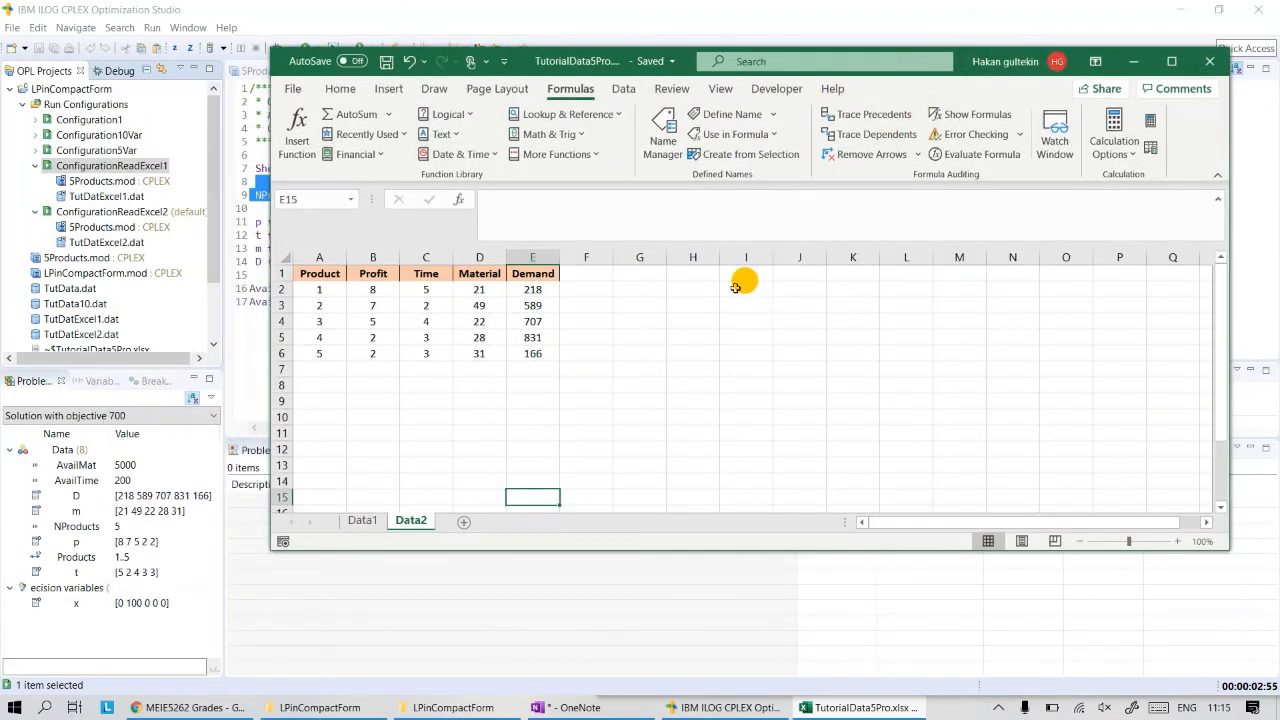
drag(769, 551, 740, 632)
click(700, 480)
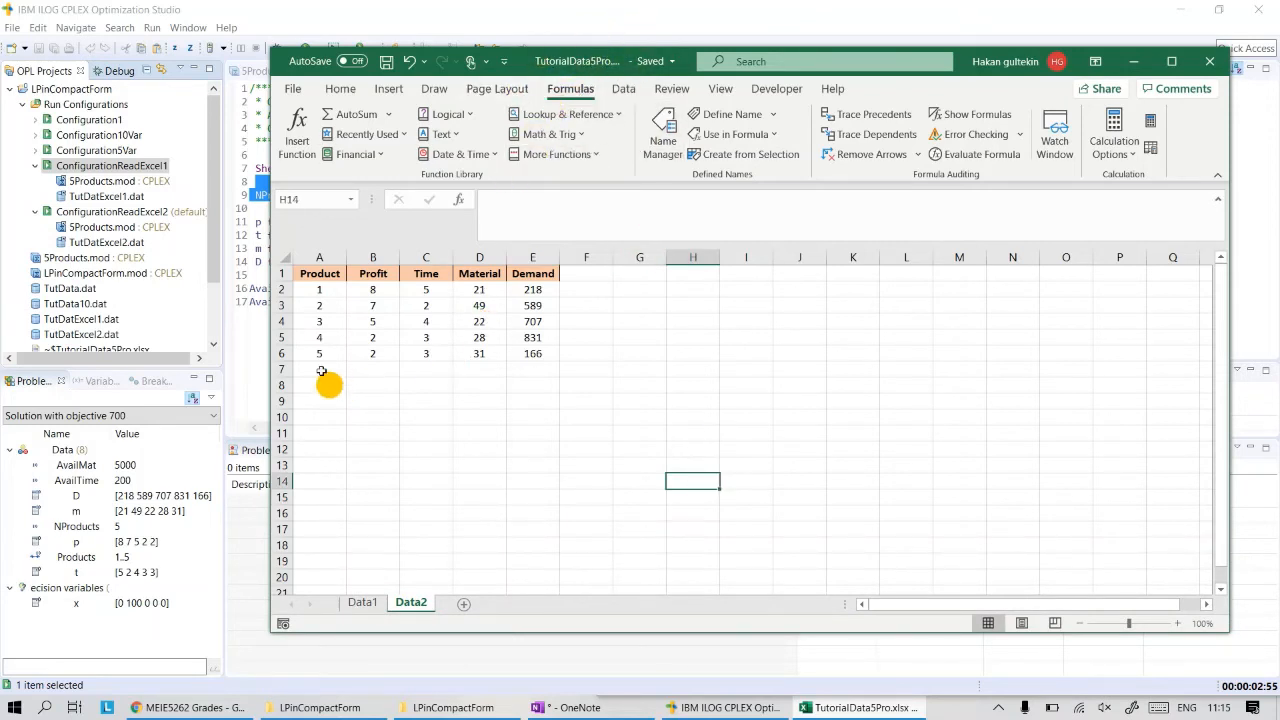
- Set the Nproducts value in cell A2 of the Data1 sheet to 10
click(362, 601)
click(329, 291)
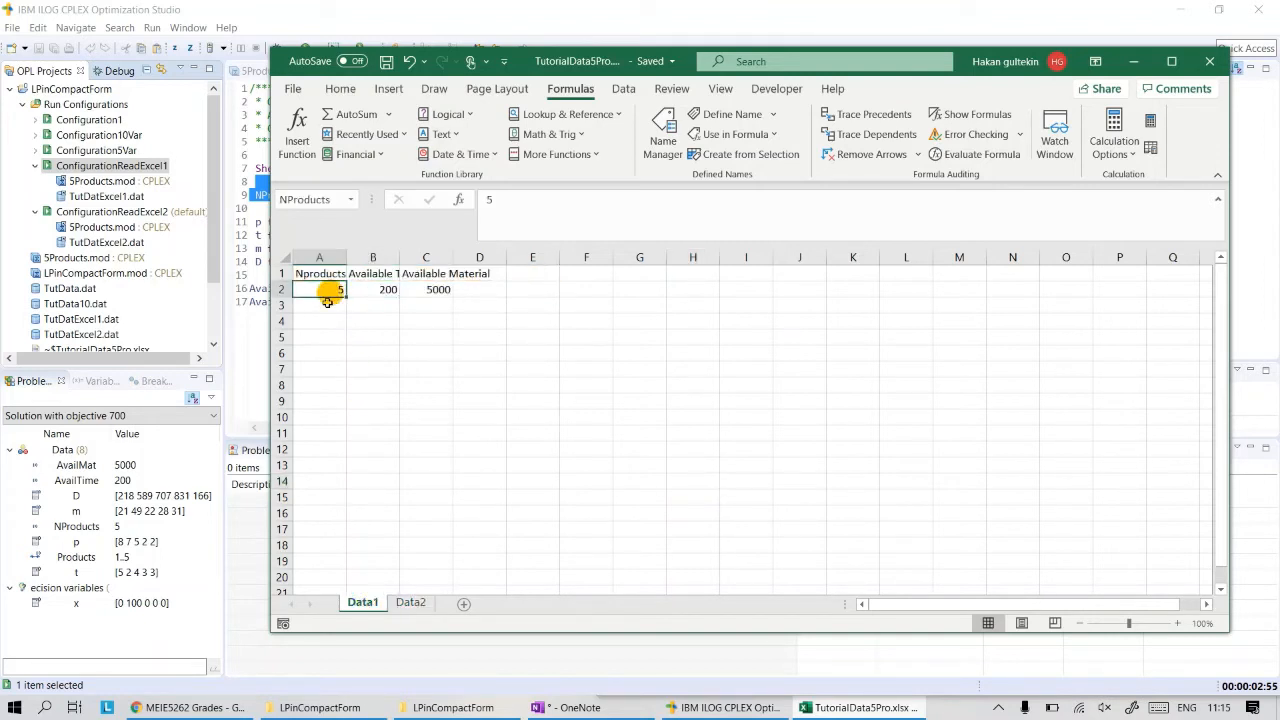
text(10)
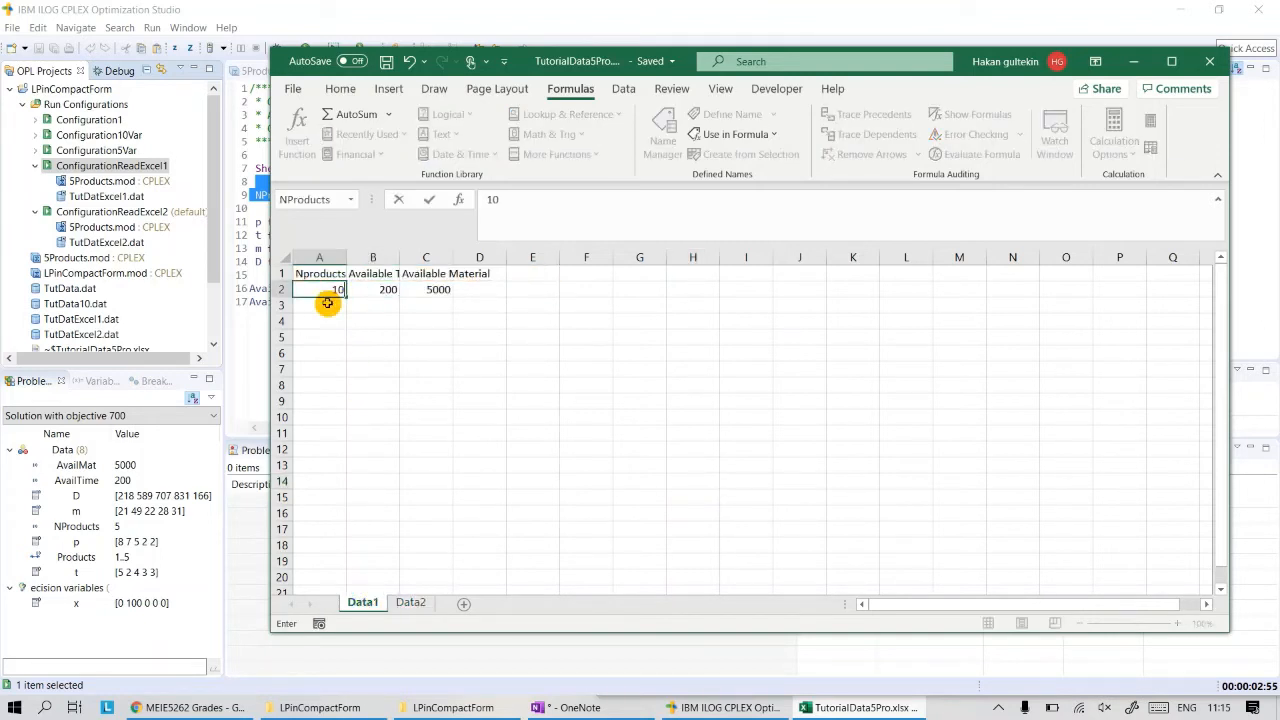
key(Return)
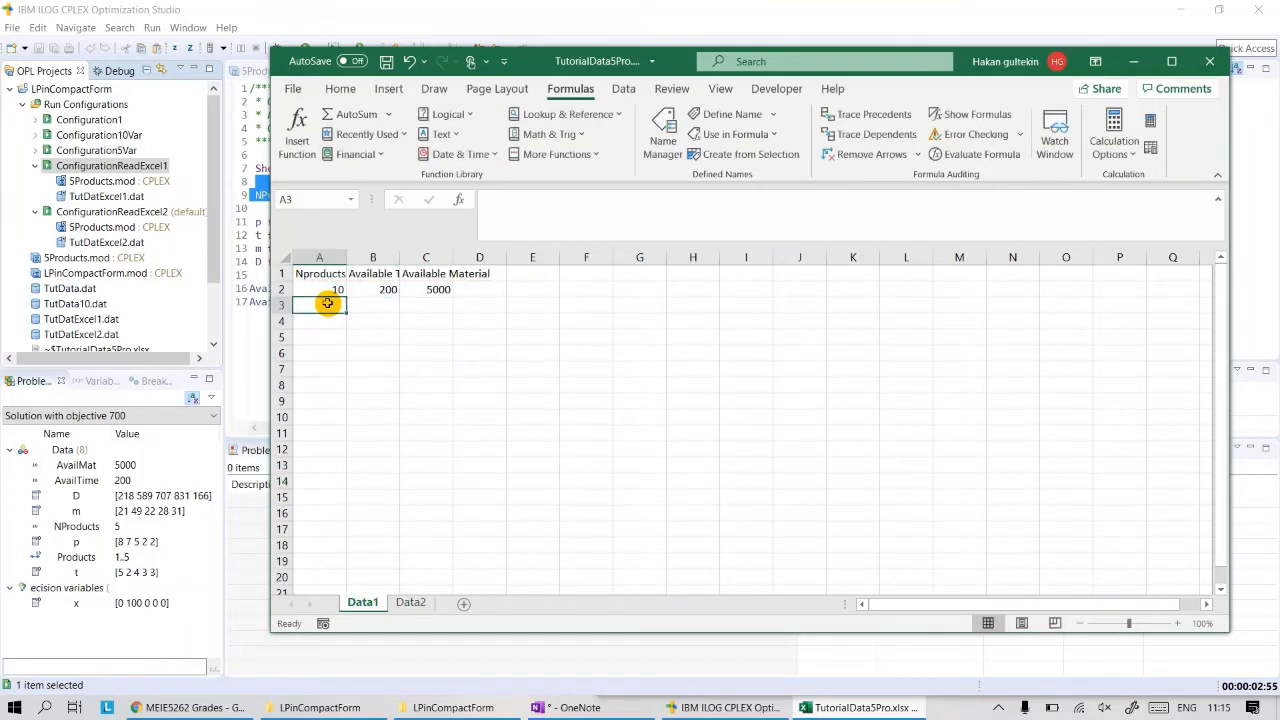
- Extend the Product column on the Data2 sheet down to product 10 by filling the number series to row 11
click(411, 602)
drag(337, 346, 341, 435)
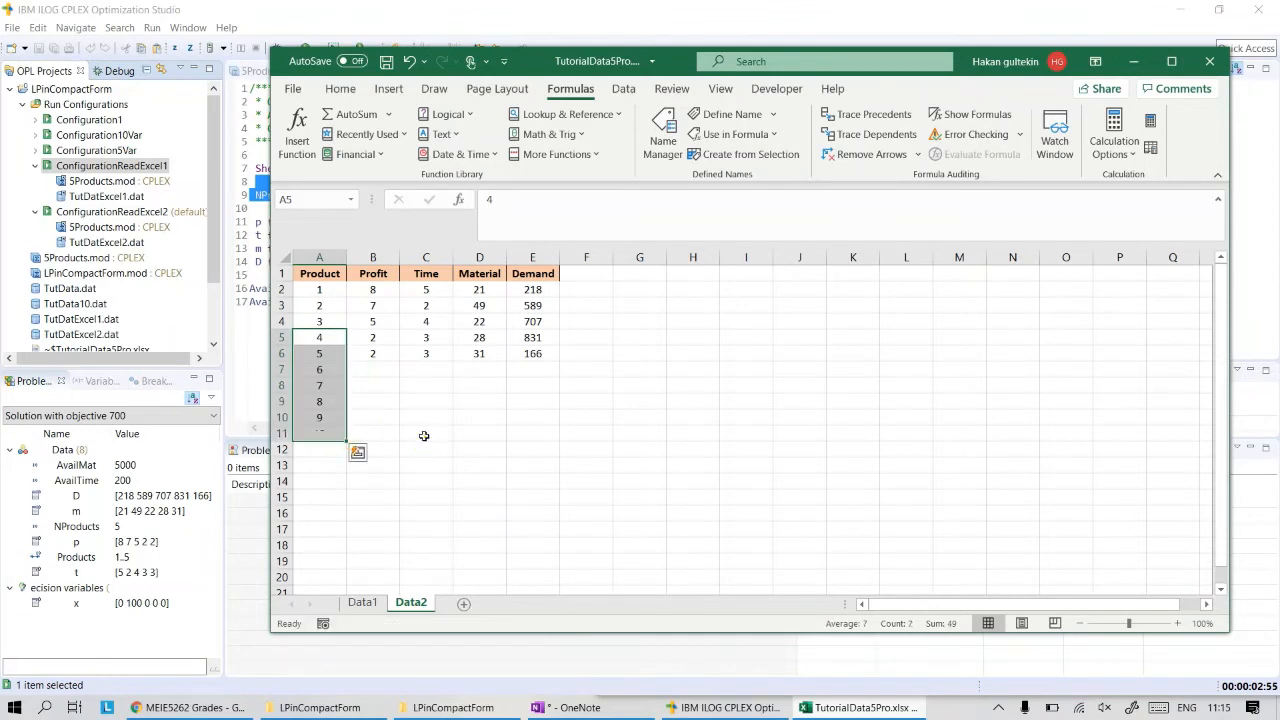
click(423, 433)
- Enter the Profit values 3, 1, 6, 5 and 8 for products 6 to 10 in cells B7 to B11
click(370, 371)
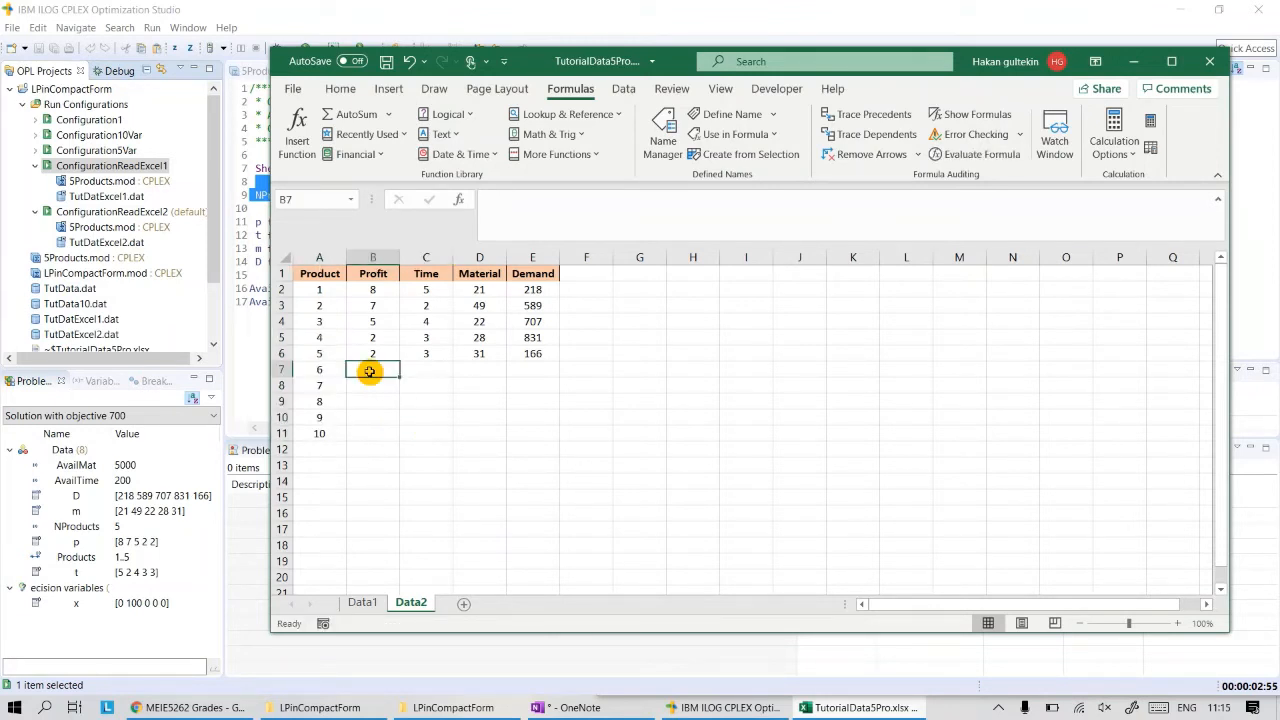
text(3)
key(Return)
text(1)
key(Return)
text(6)
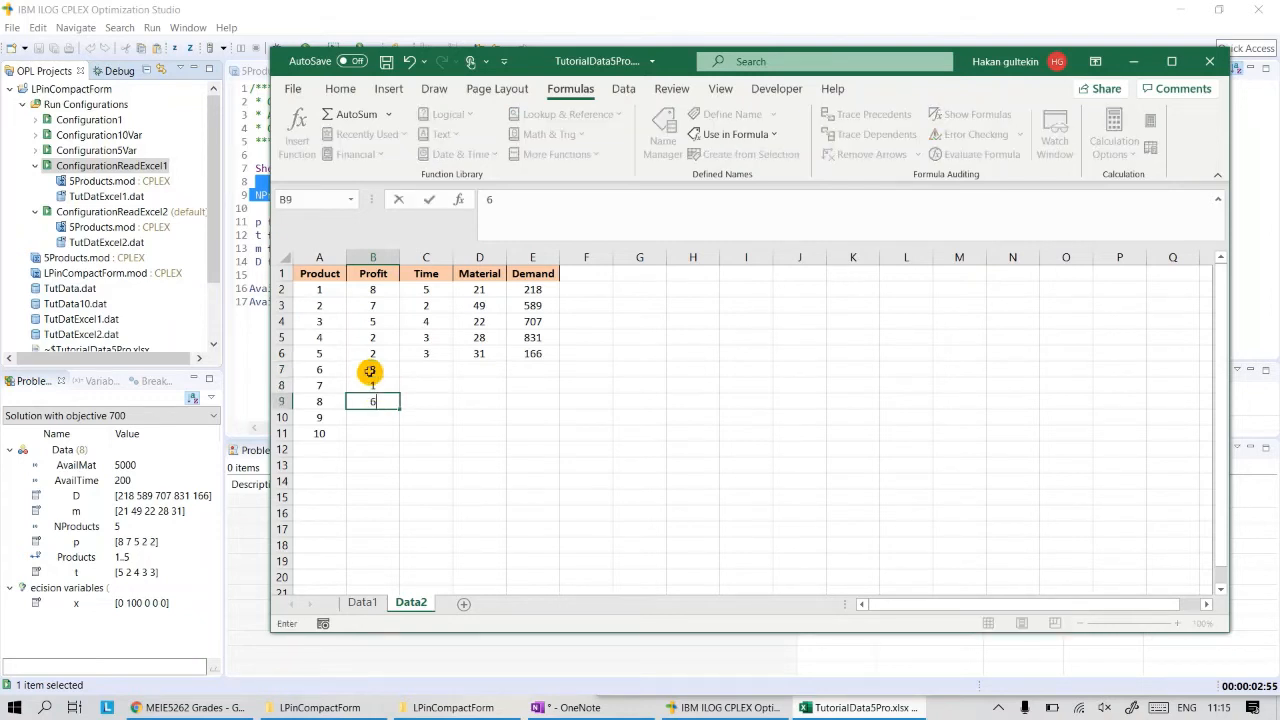
key(Return)
text(5)
key(Return)
text(8)
key(Return)
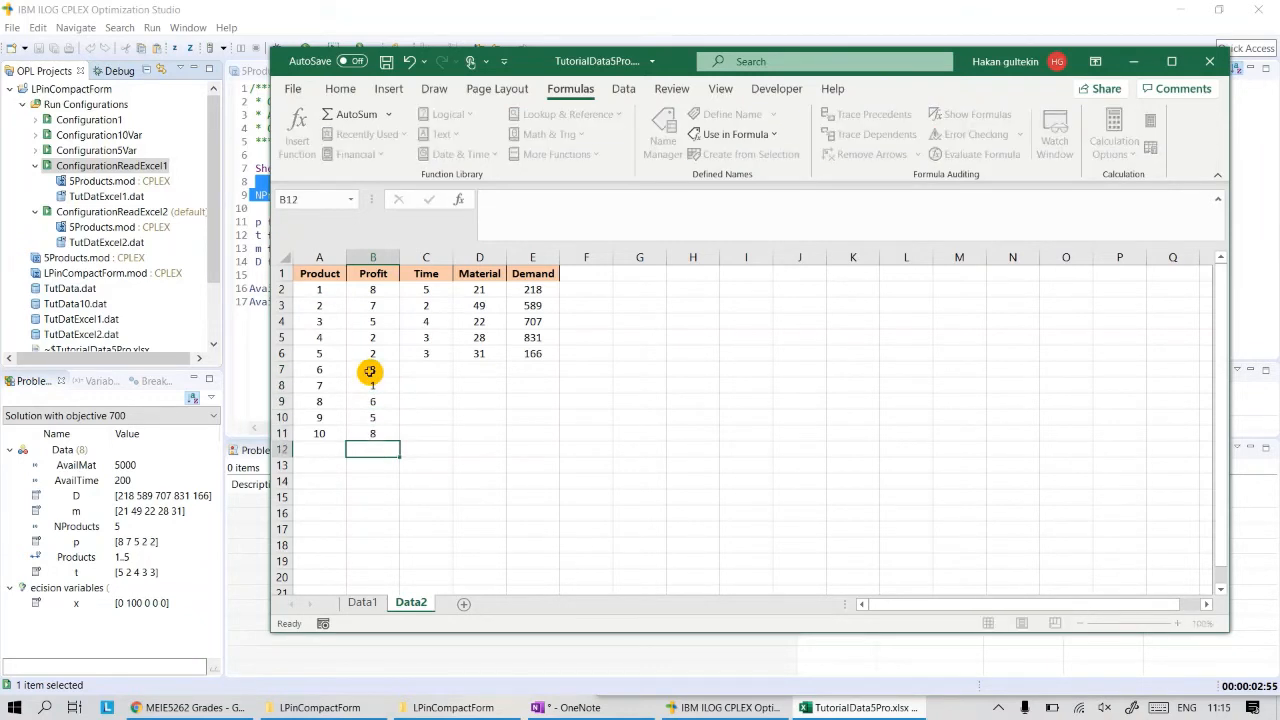
- Enter the Time values 4, 2, 5, 6 and 1 in cells C7 to C11, and clear the surplus entry in C12
key(Up)
key(Up)
key(Up)
key(Up)
key(Right)
key(Up)
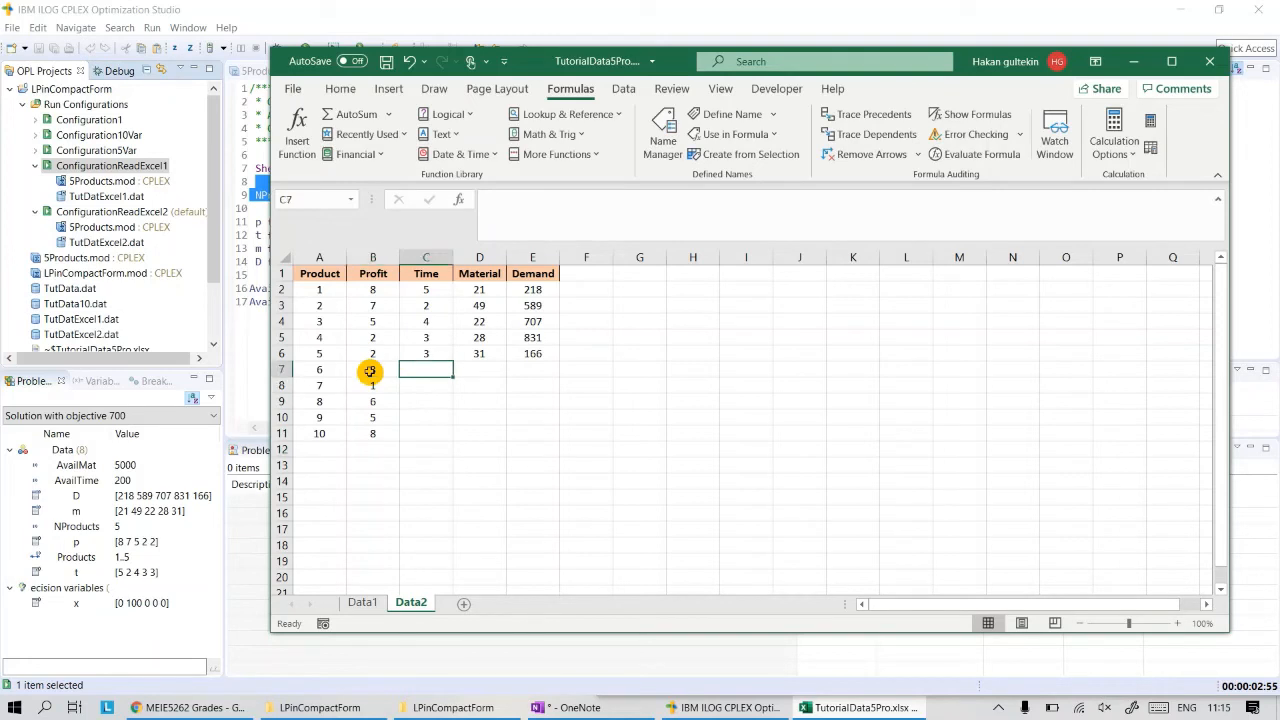
text(4)
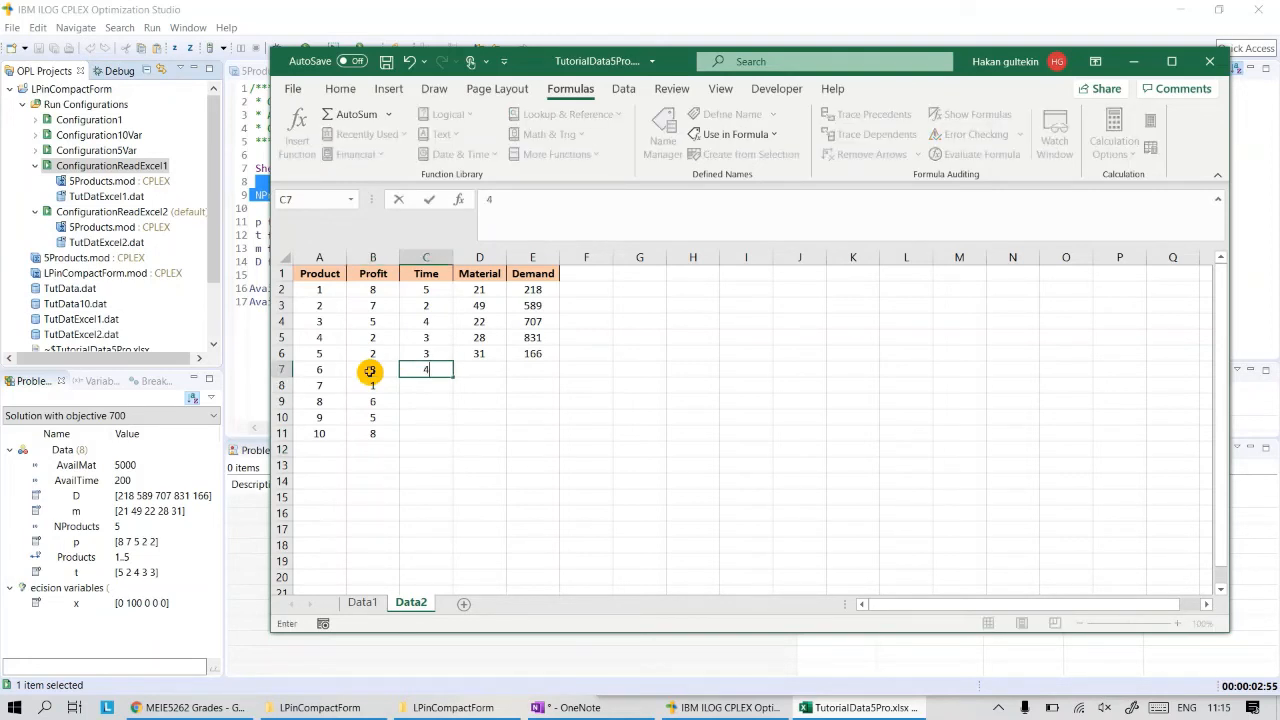
key(Return)
text(5)
key(Return)
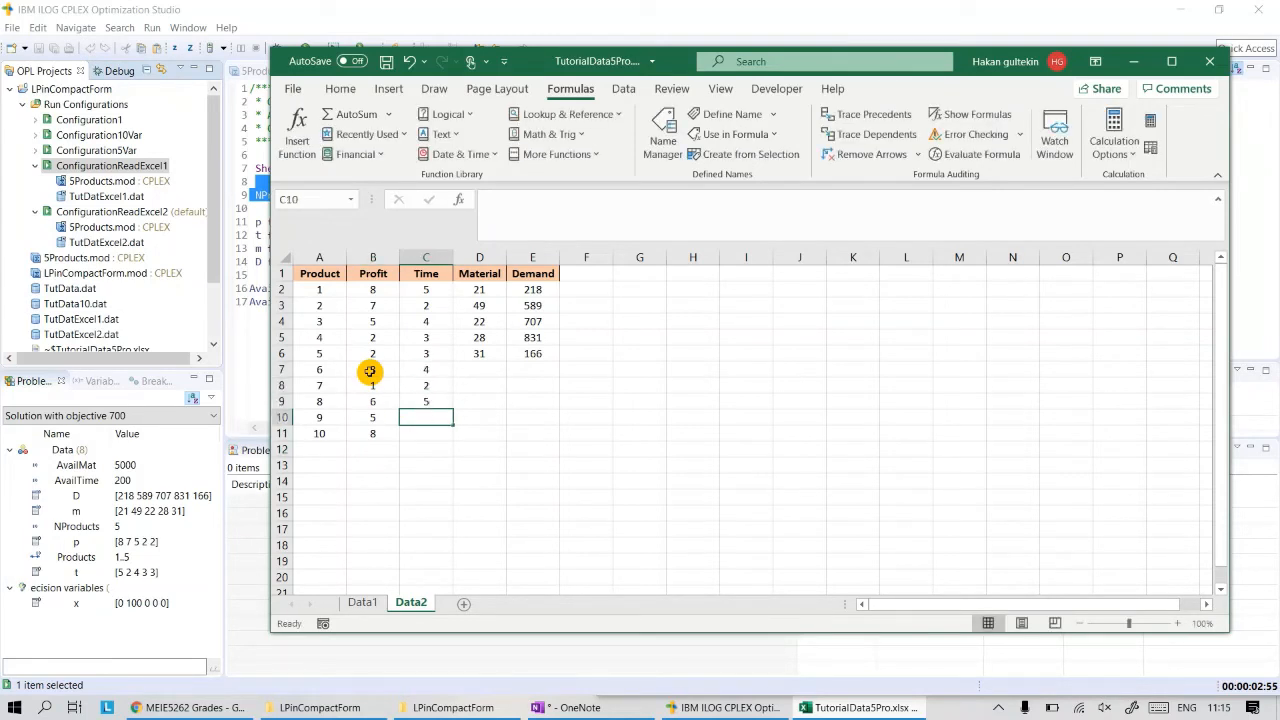
text(6)
key(Return)
text(1)
key(Return)
text(2)
key(Return)
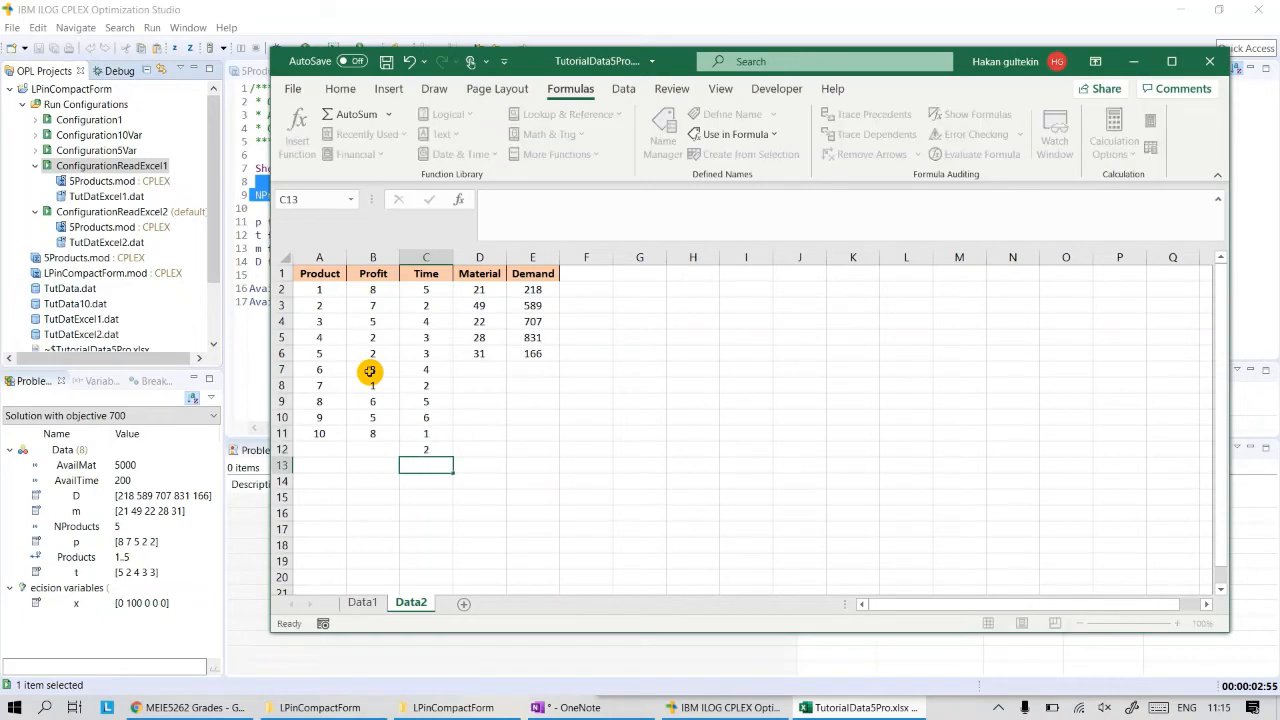
key(Up)
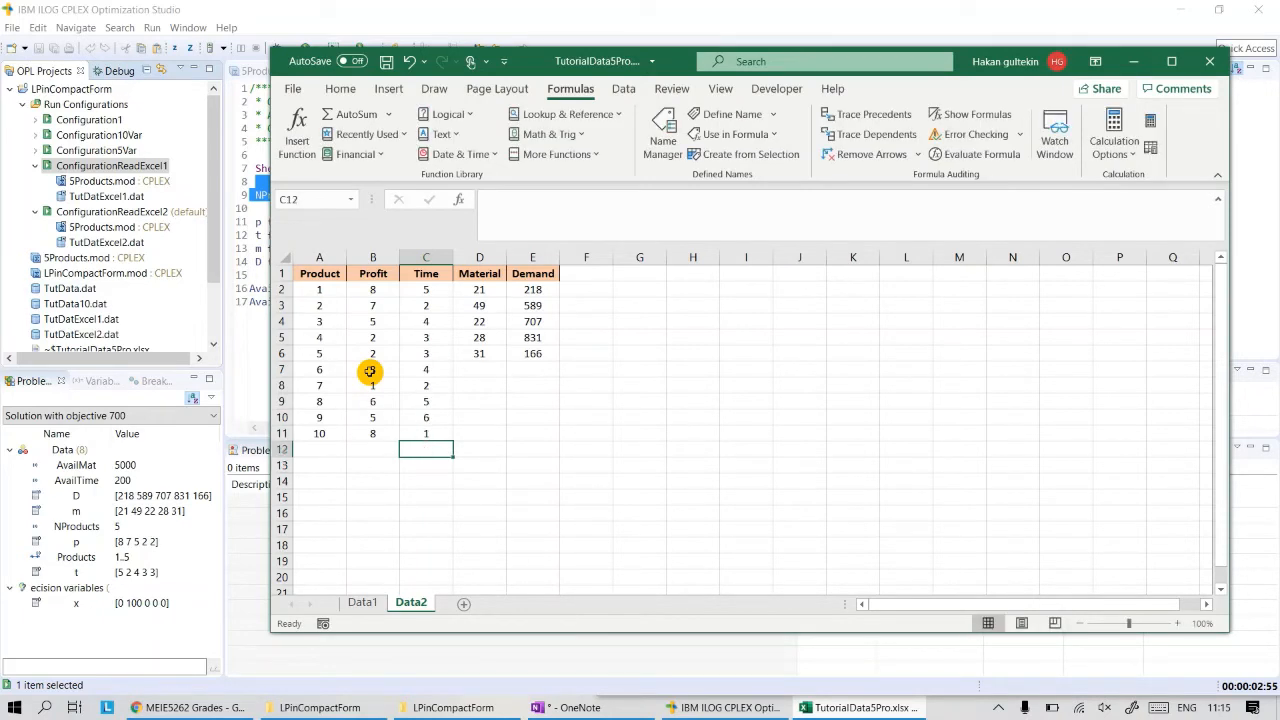
- Enter the Material values 25, 27, 45, 35 and 50 for products 6 to 10 in cells D7 to D11
key(Up)
key(Up)
key(Up)
key(Up)
key(Up)
key(Right)
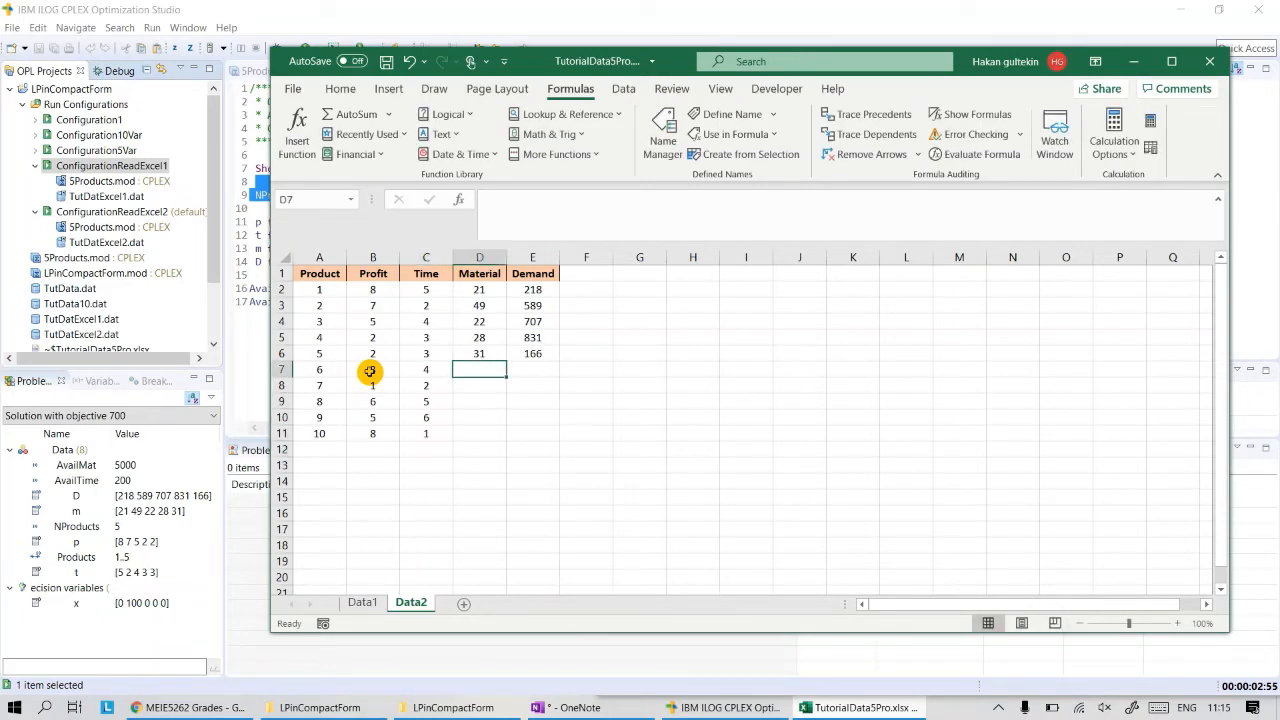
text(2)
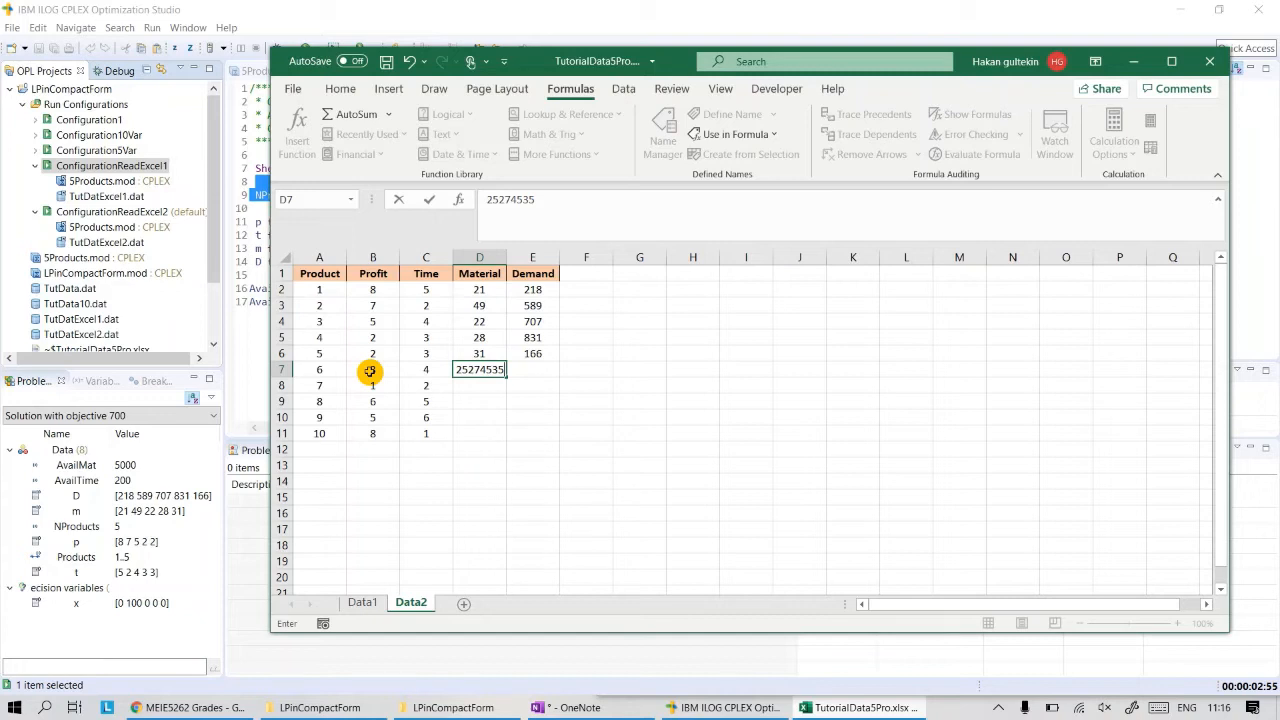
text(5)
key(Return)
text(27)
key(Return)
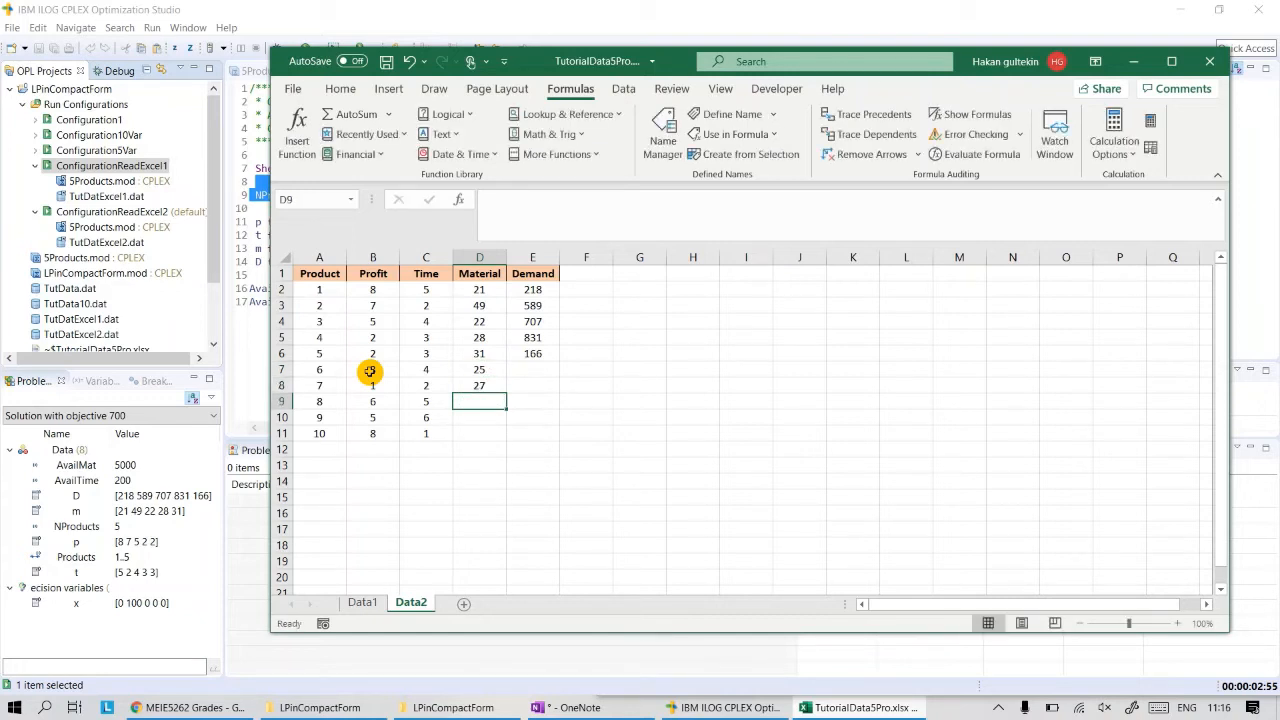
text(45)
key(Return)
text(35)
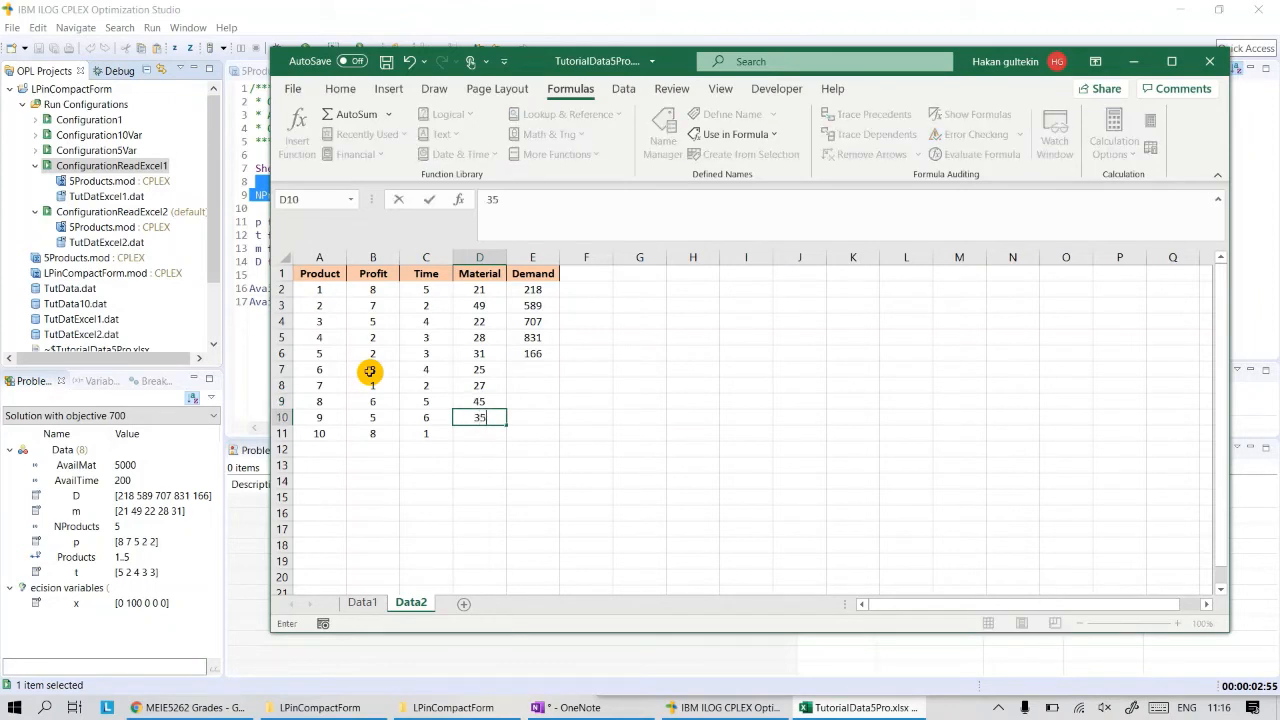
key(Return)
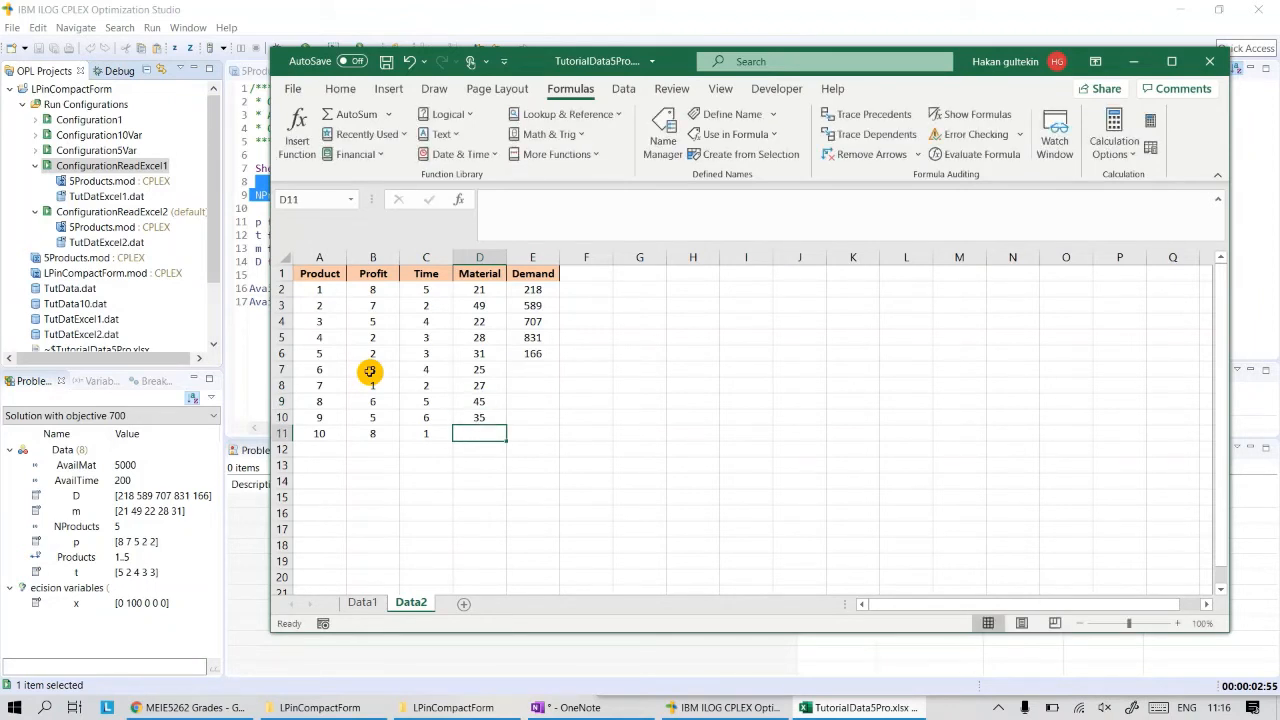
text(50)
key(Return)
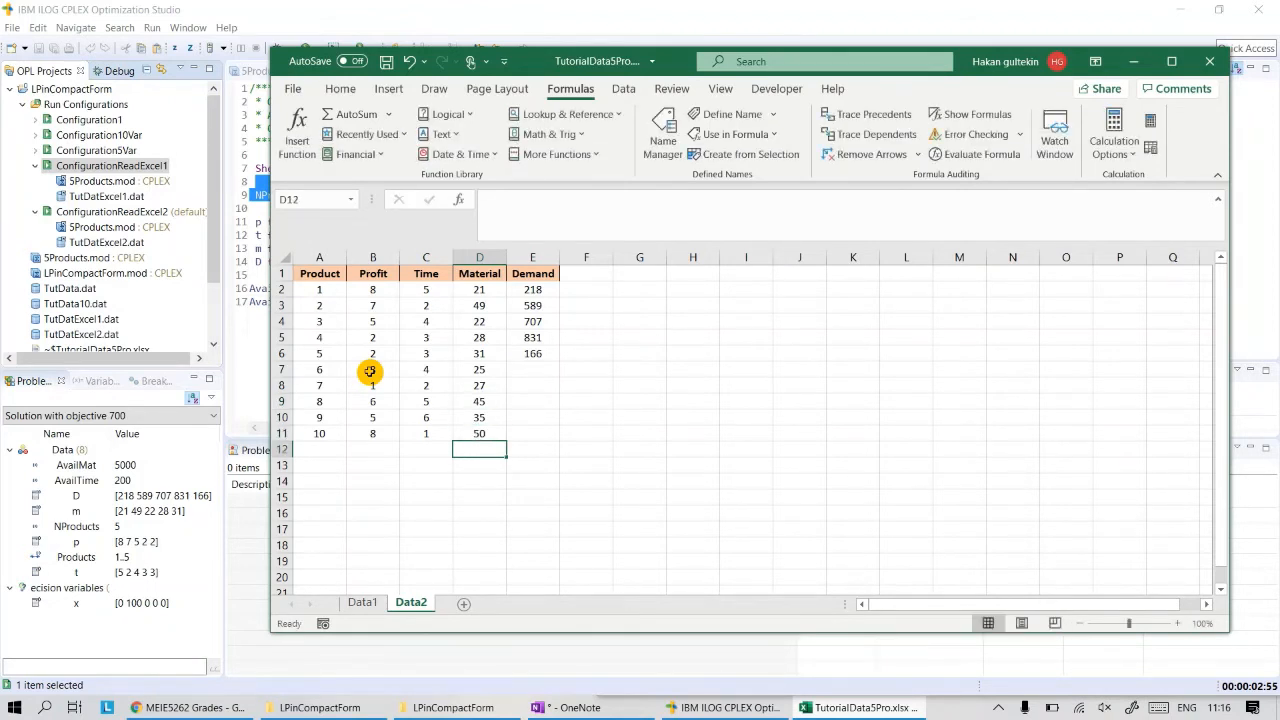
- Enter the Demand values 200, 156, 201, 735 and 456 in cells E7 to E11 and save the workbook
key(Up)
key(Up)
key(Up)
key(Up)
key(Up)
key(Right)
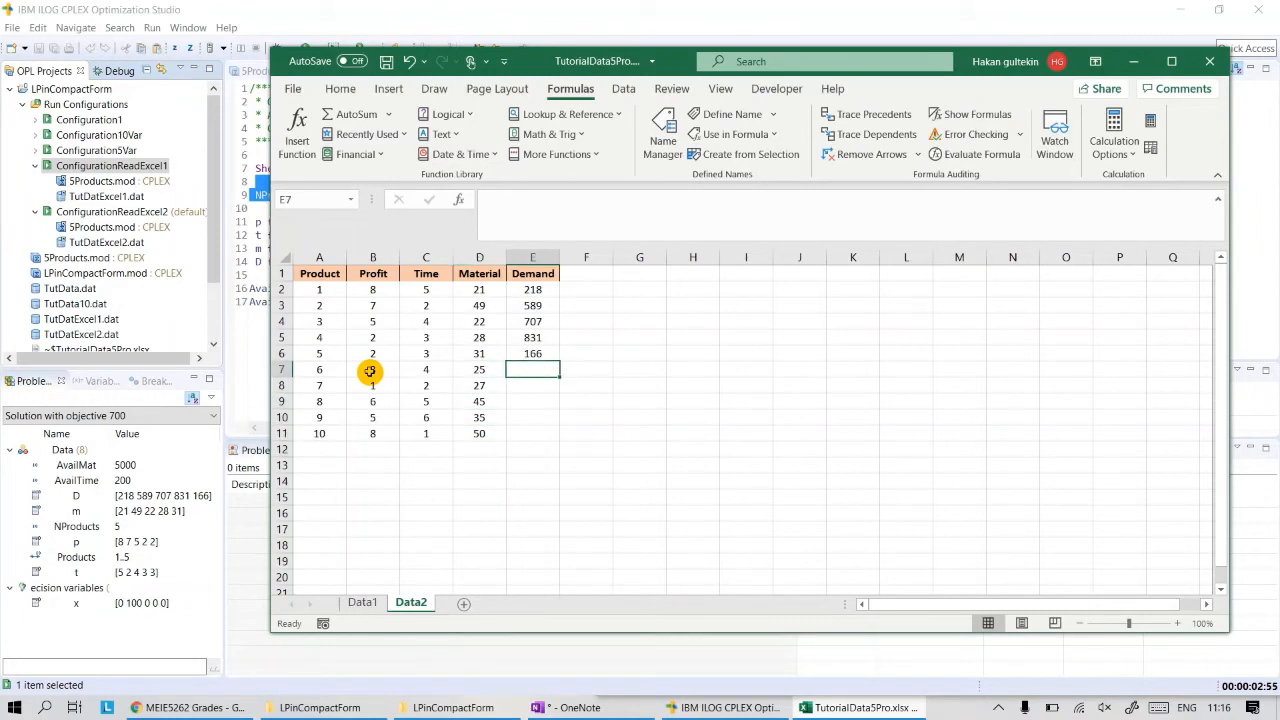
text(200)
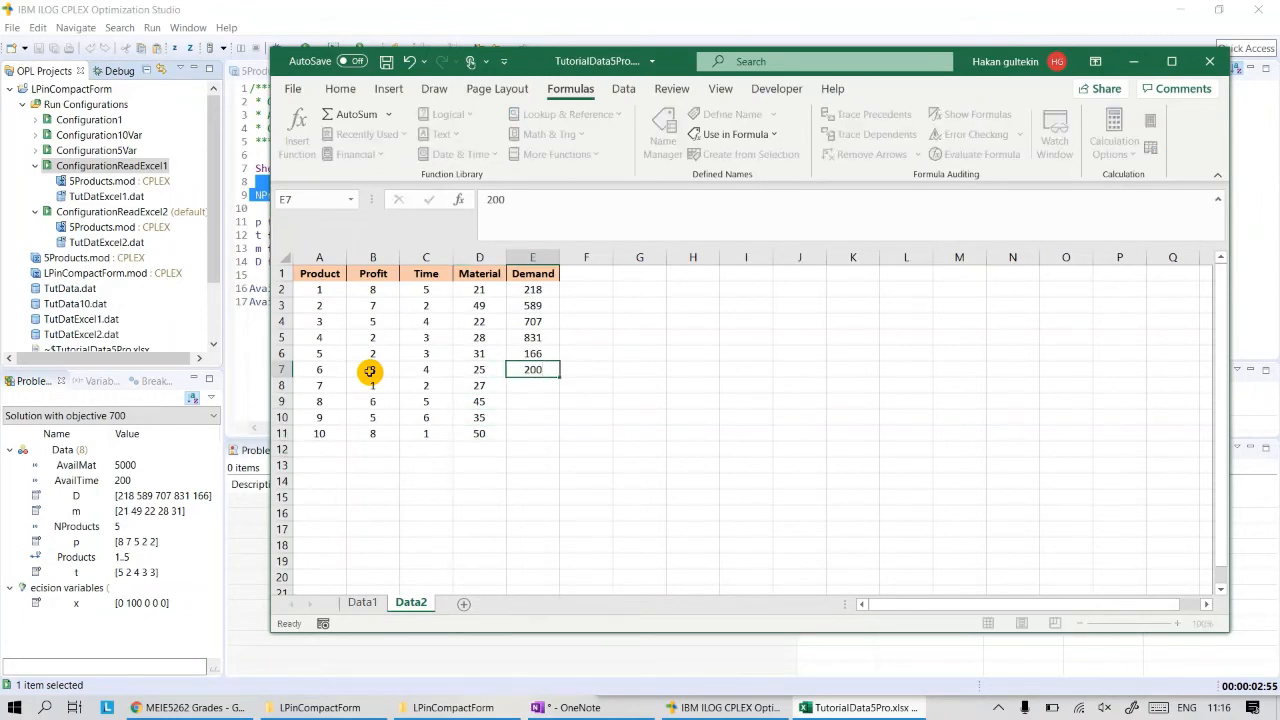
key(Return)
text(156)
key(Return)
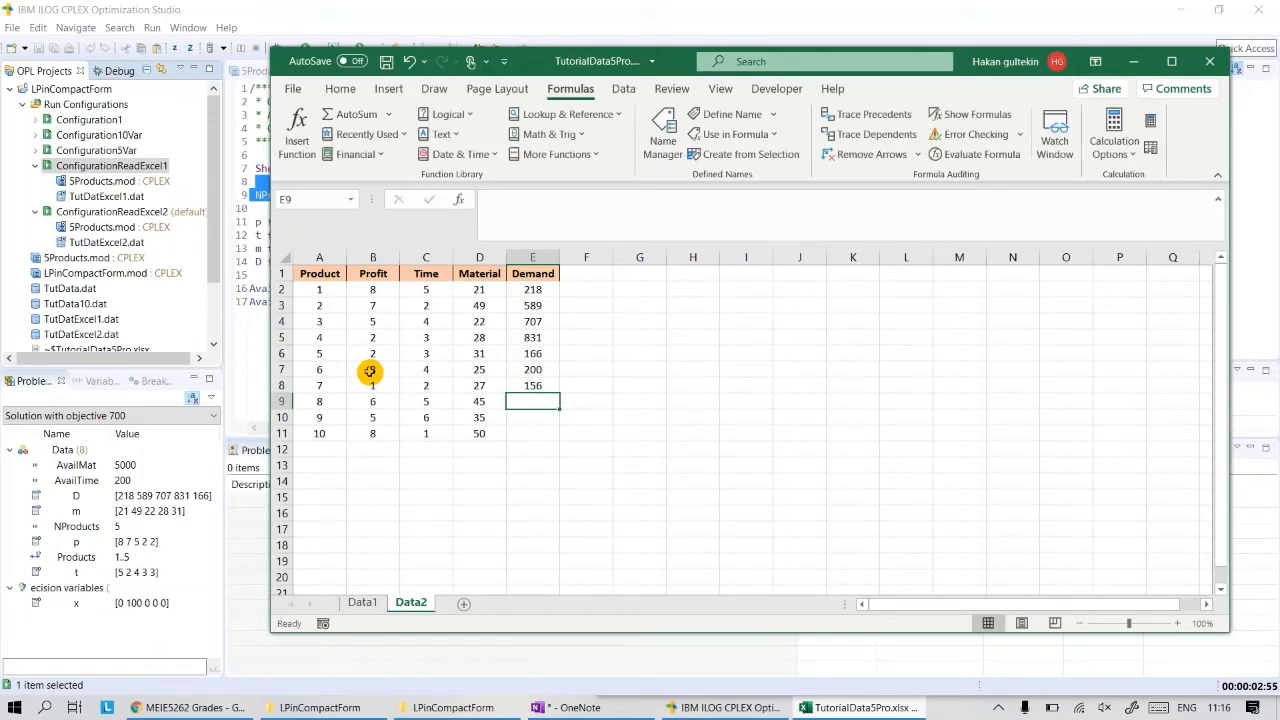
text(201)
key(Return)
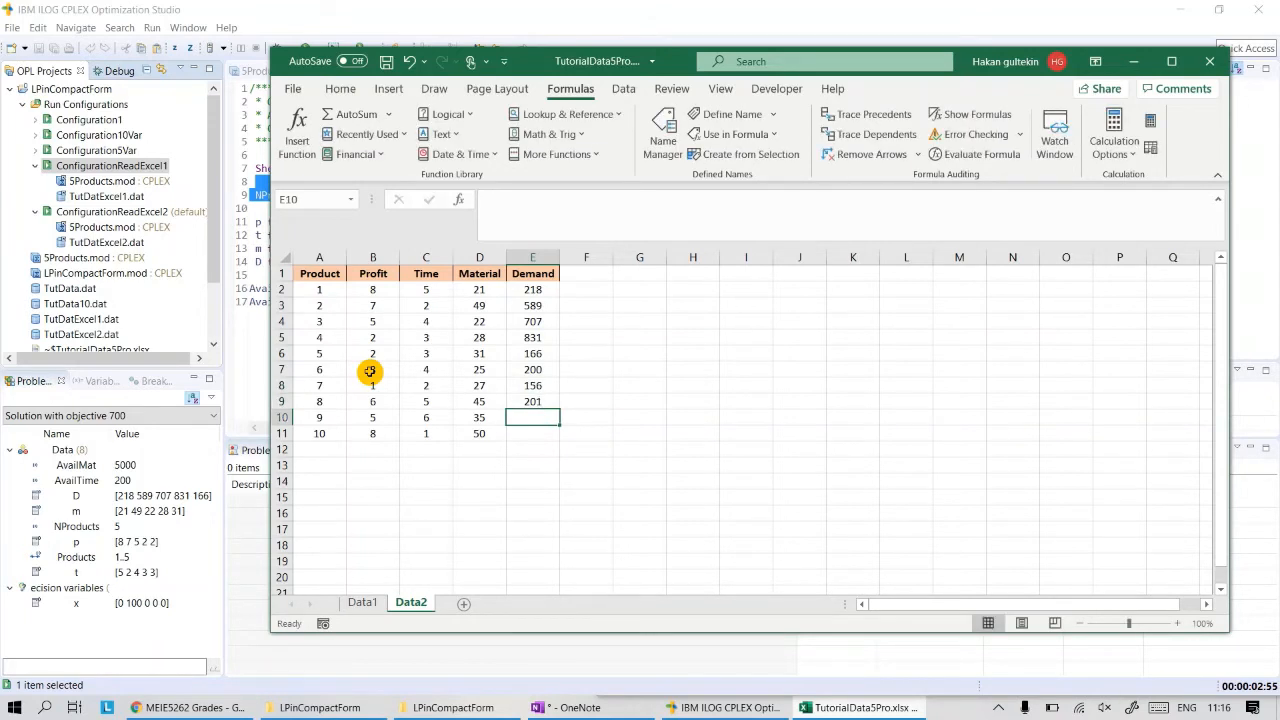
text(7)
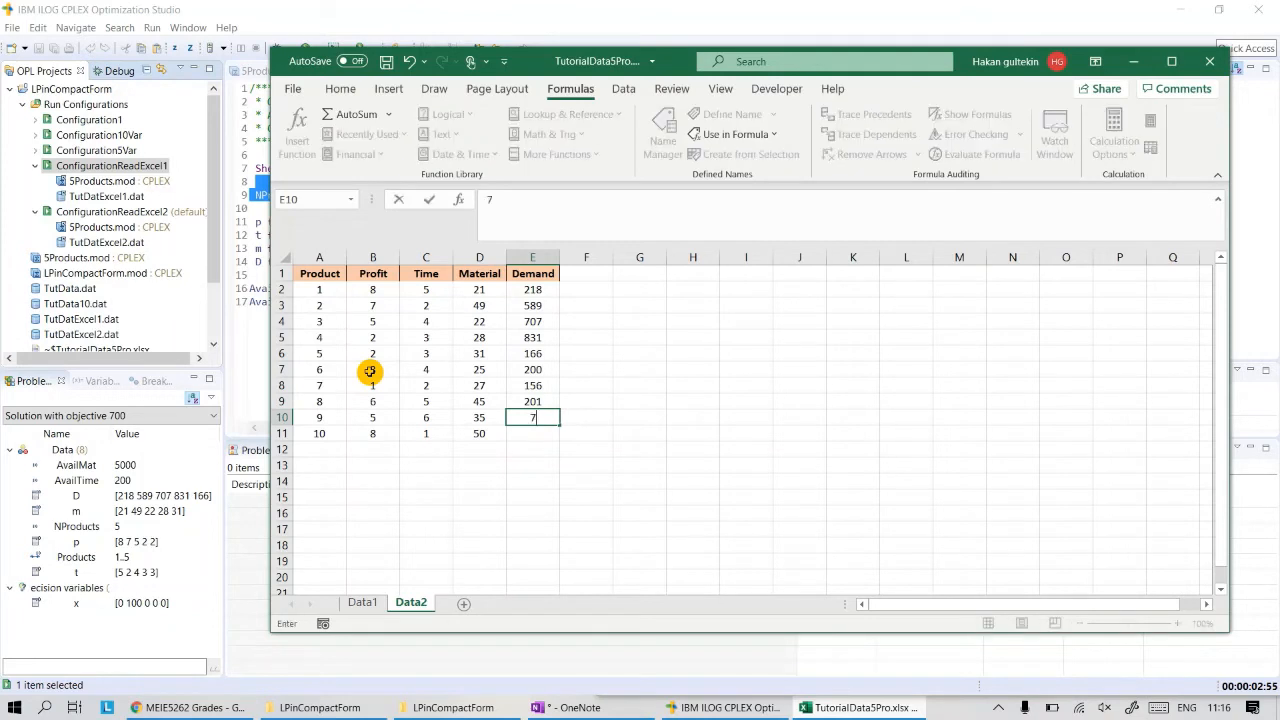
text(35)
key(Return)
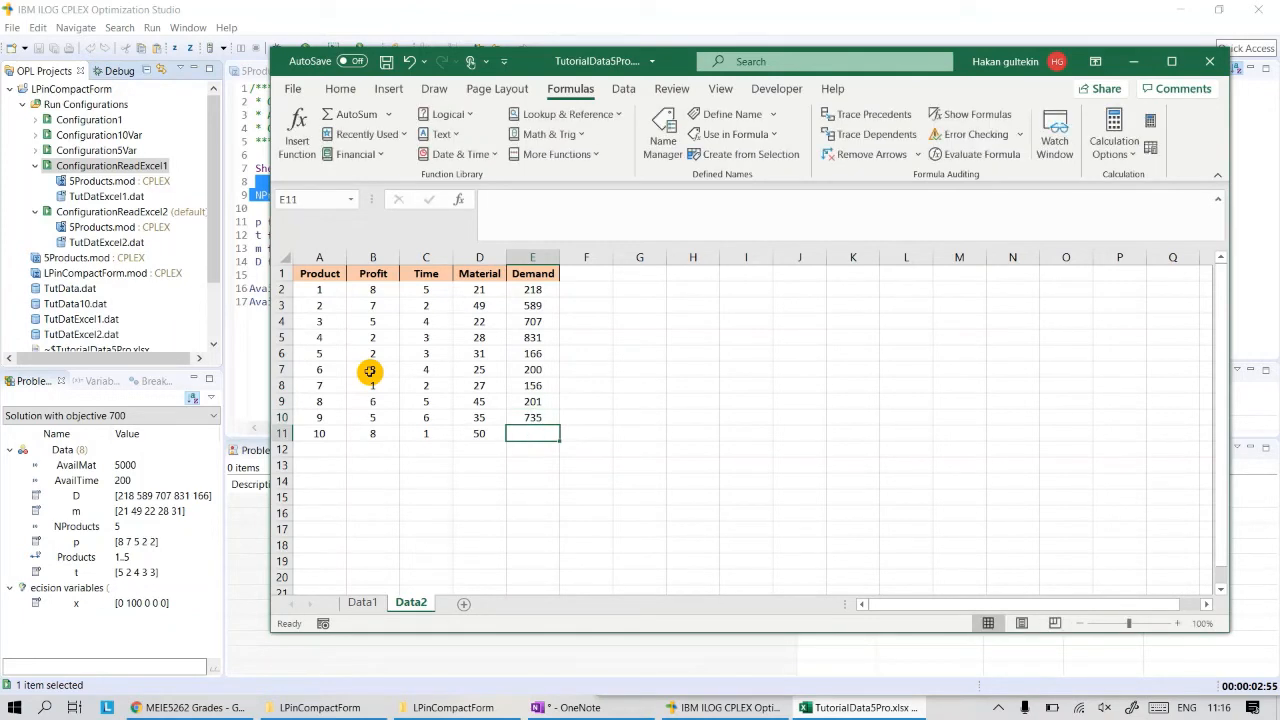
text(456)
key(Return)
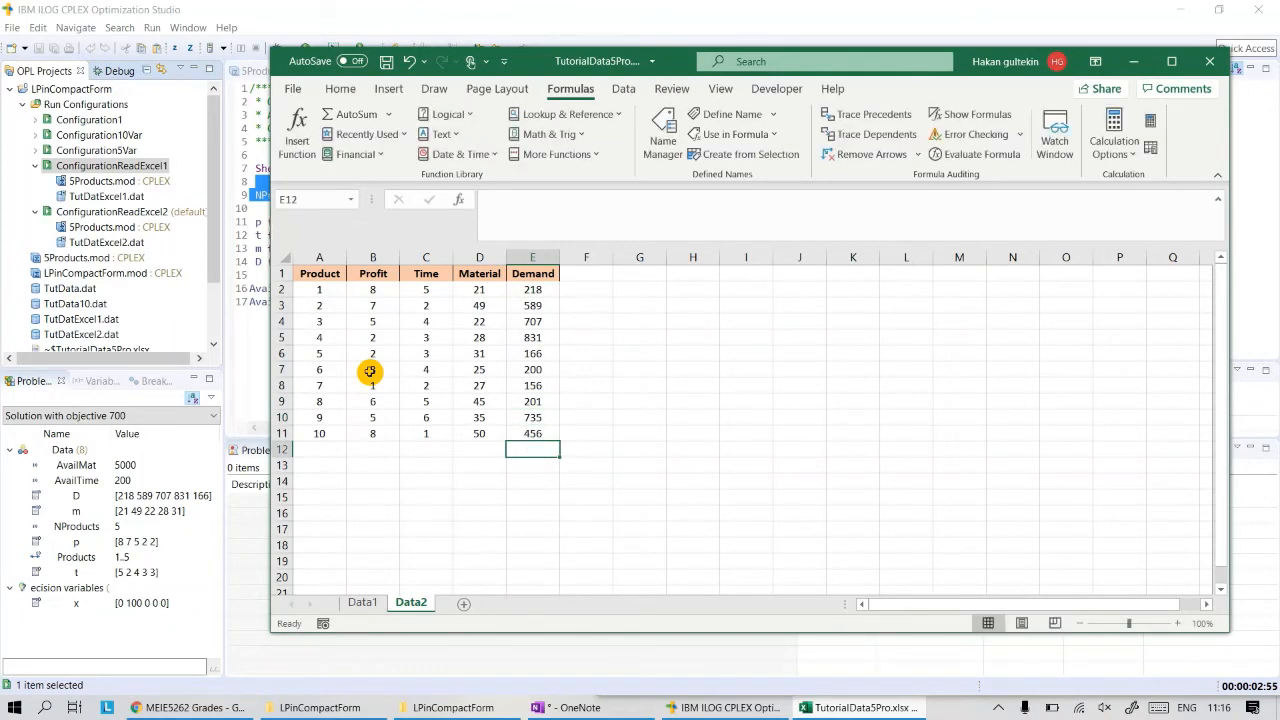
key(ctrl+s)
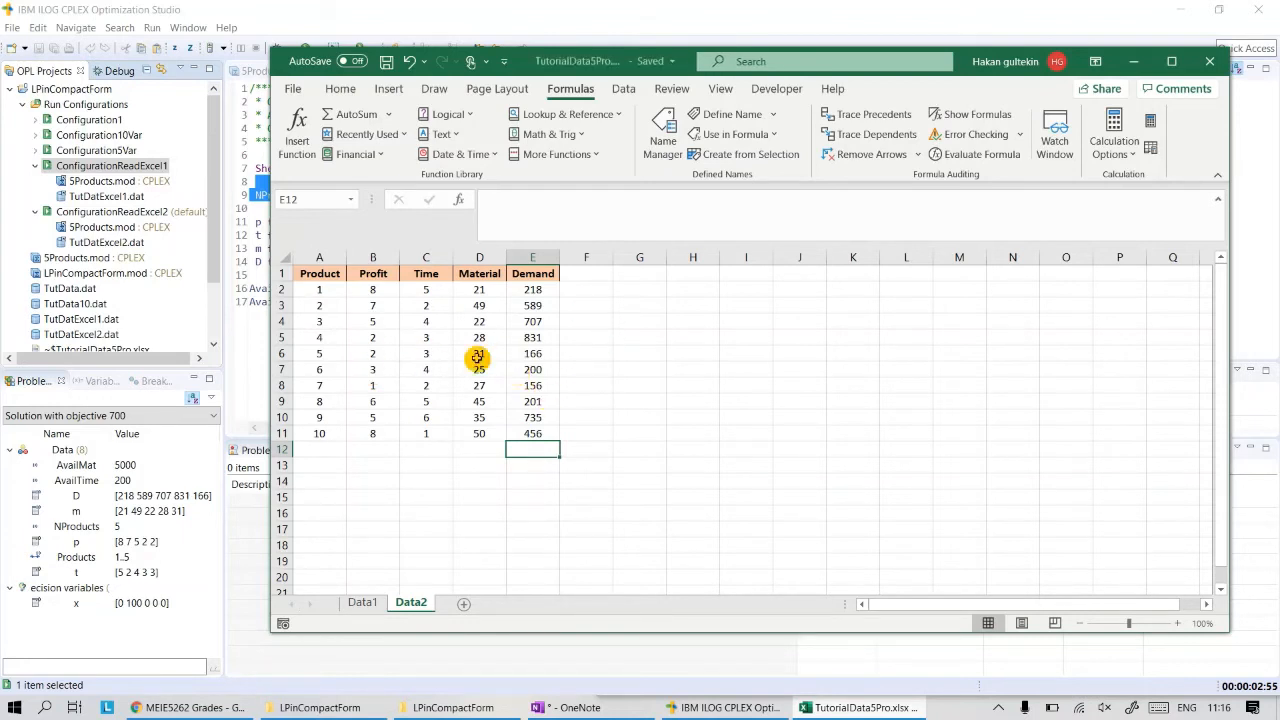
- Switch to IBM ILOG CPLEX Optimization Studio in a maximized window and review the SheetRead statements in TutDatExcel1.dat
drag(312, 290, 522, 425)
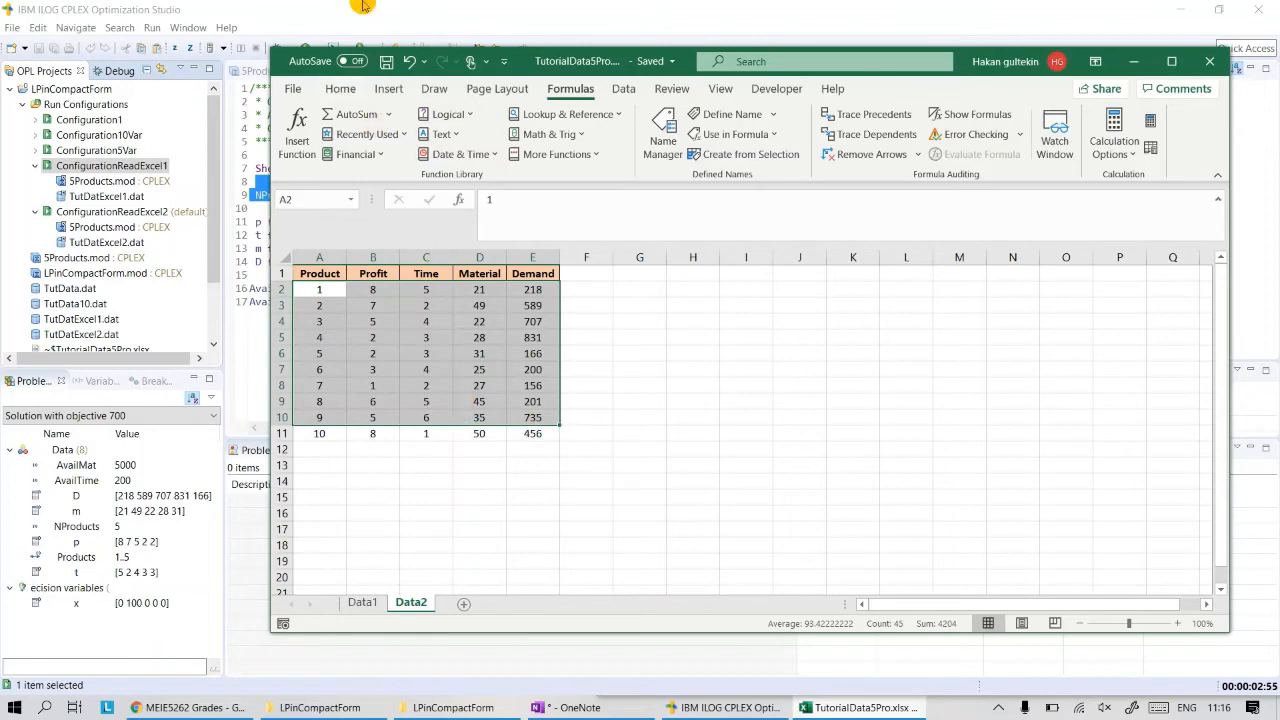
click(796, 396)
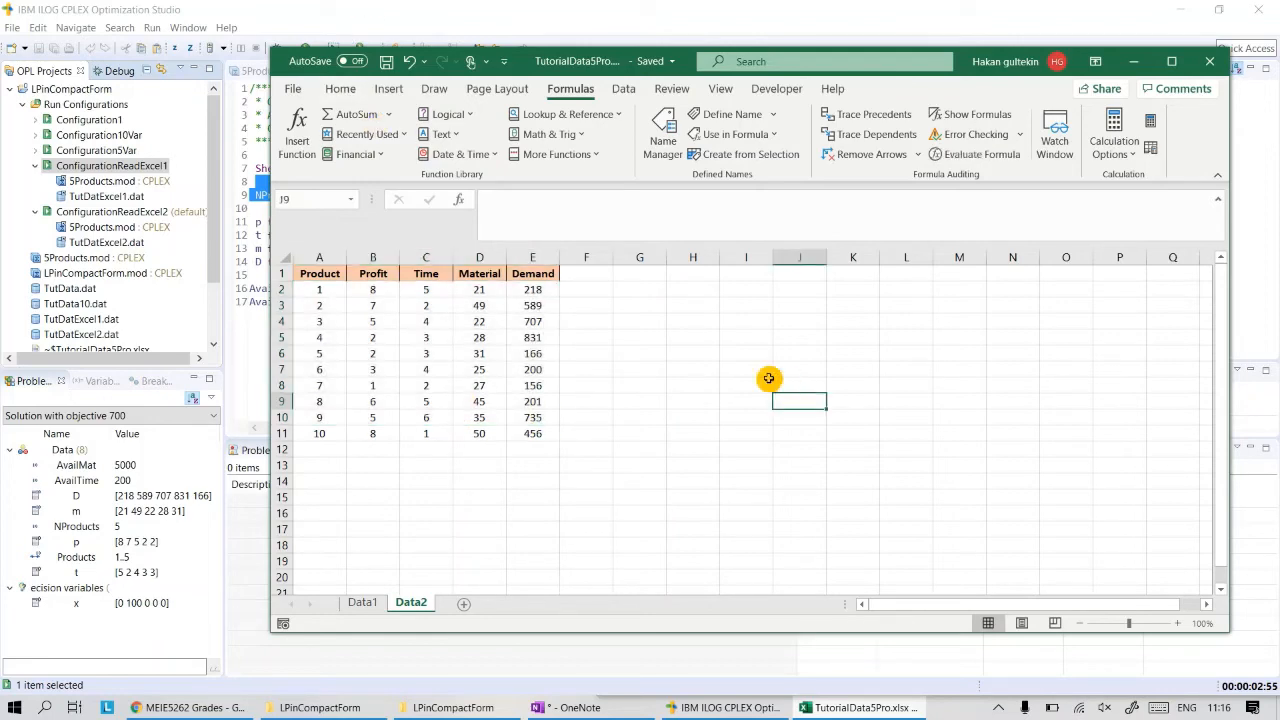
double_click(319, 15)
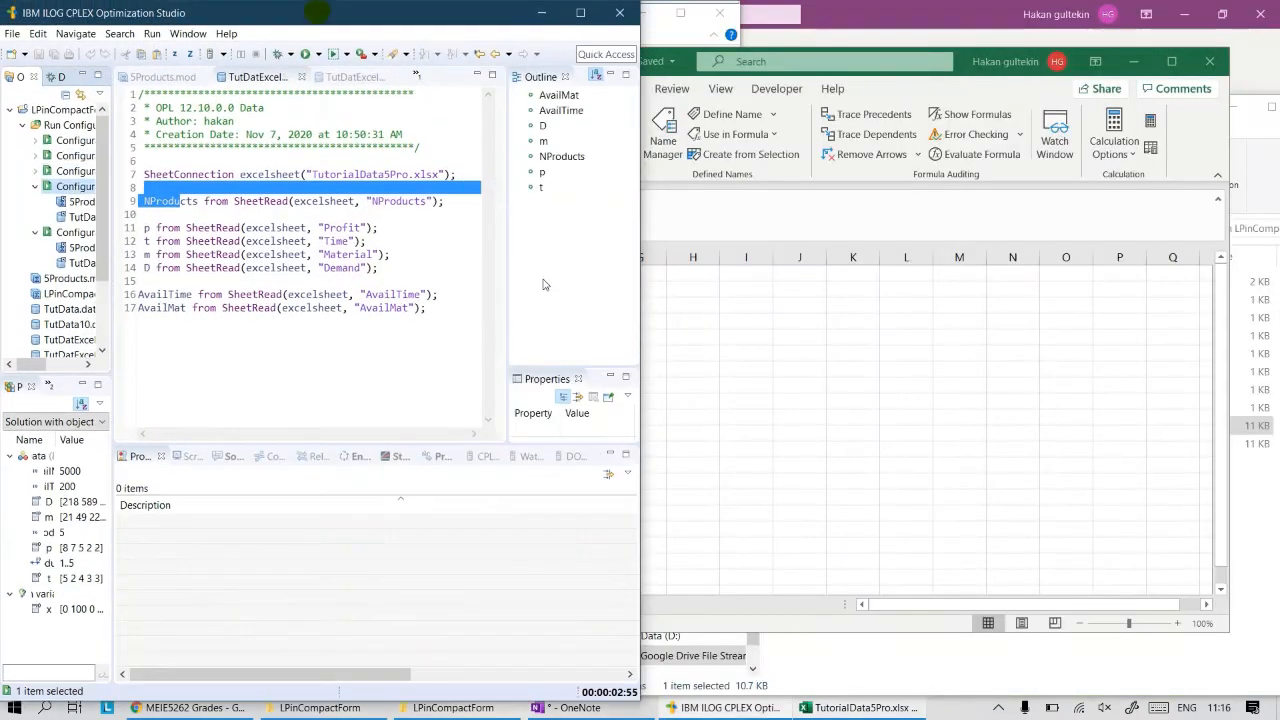
click(581, 13)
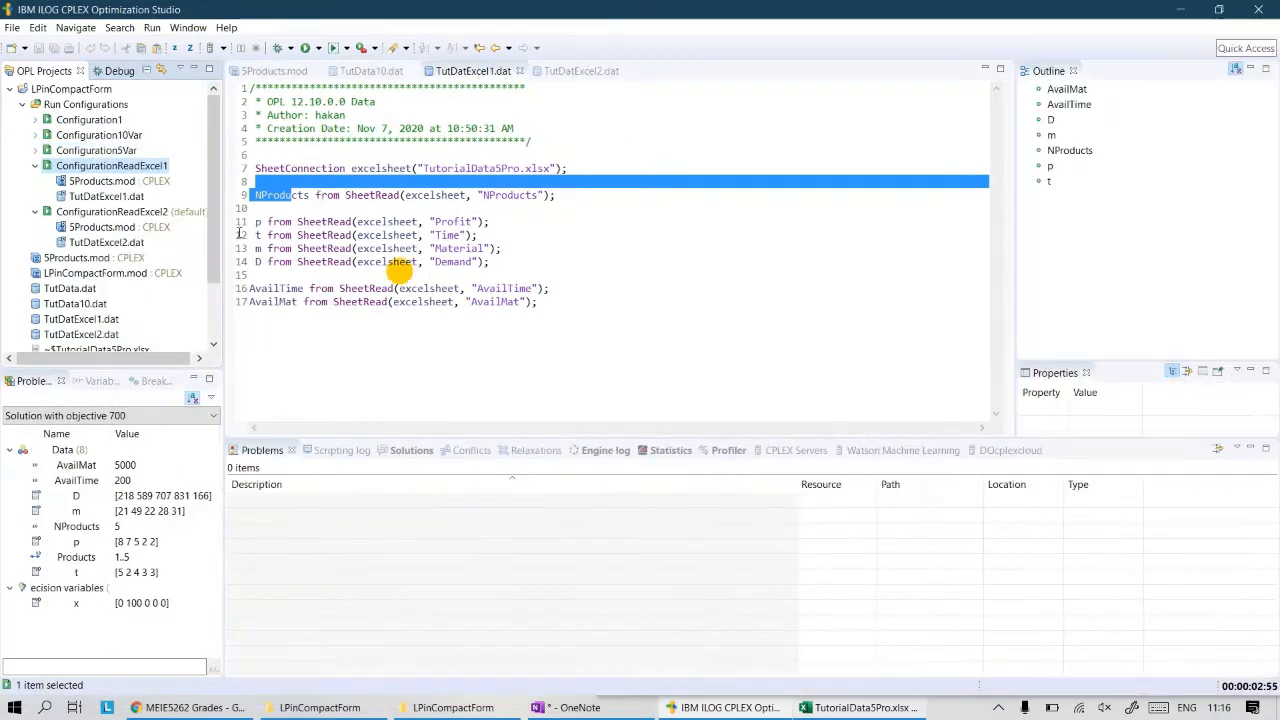
click(278, 71)
click(488, 76)
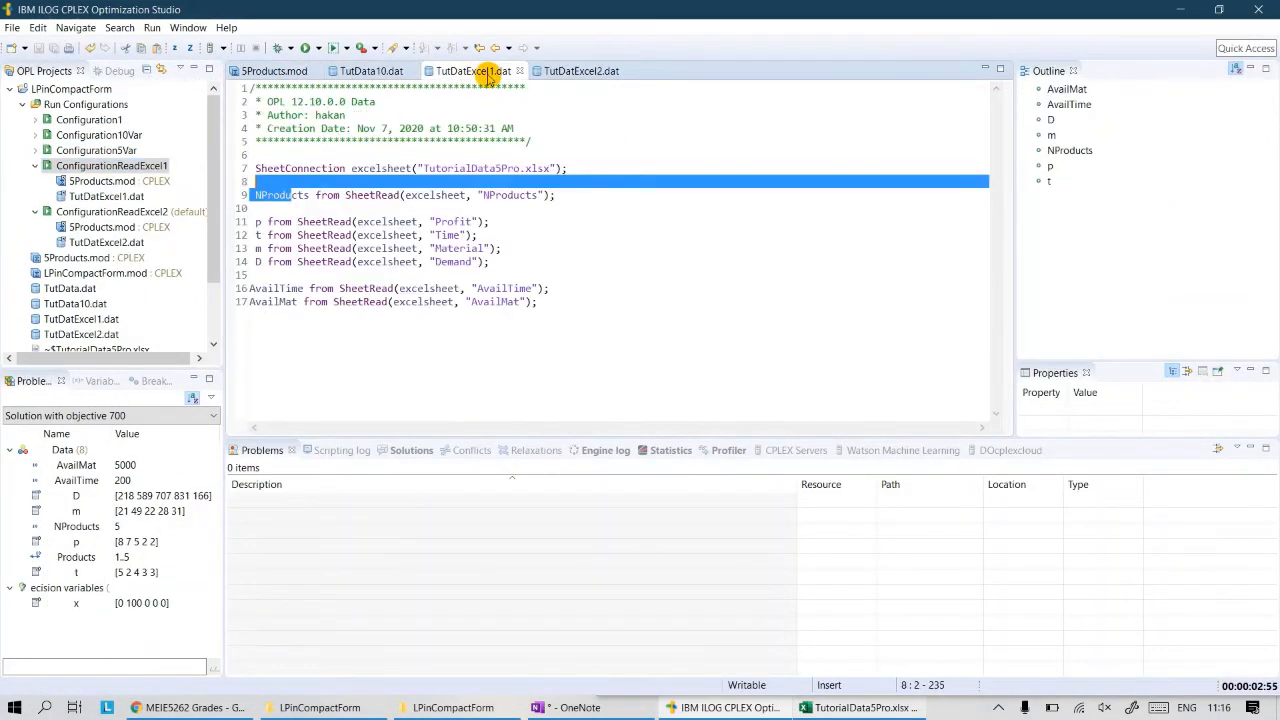
click(547, 248)
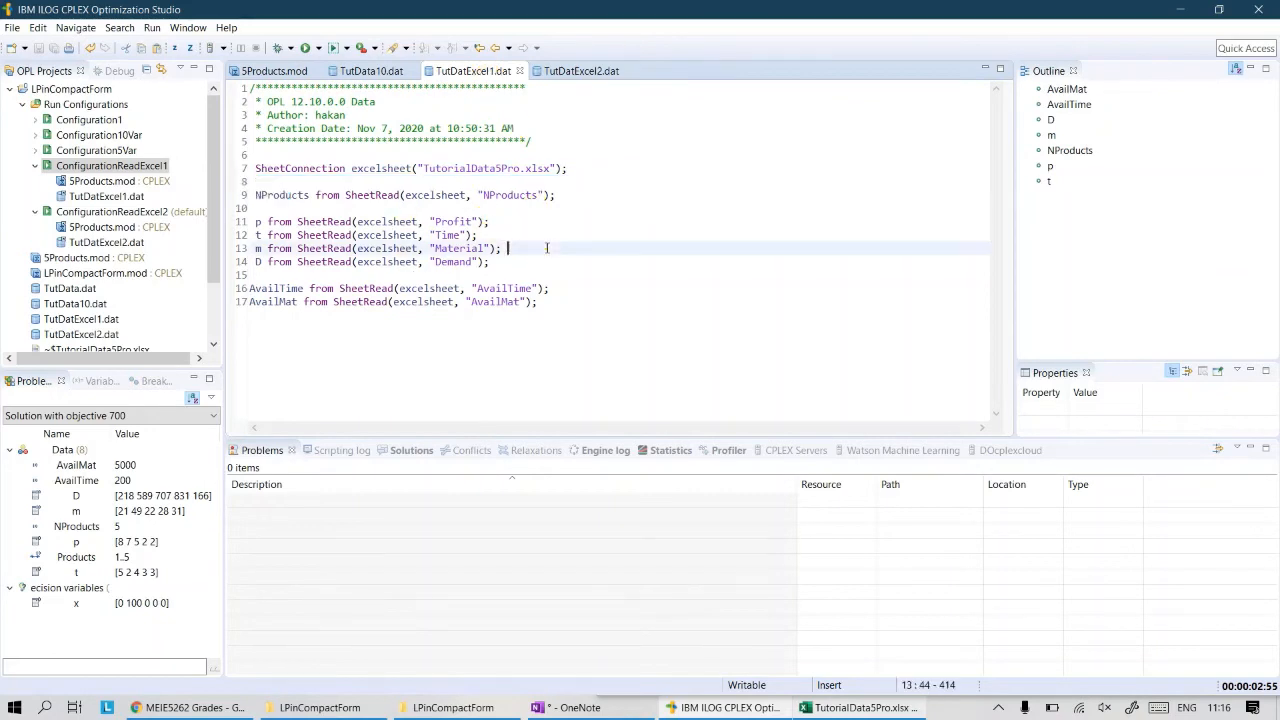
- Switch to TutorialData5Pro.xlsx in Excel, check the defined names of Data1 cells A2, B2 and C2, and return to the Data2 sheet
click(880, 707)
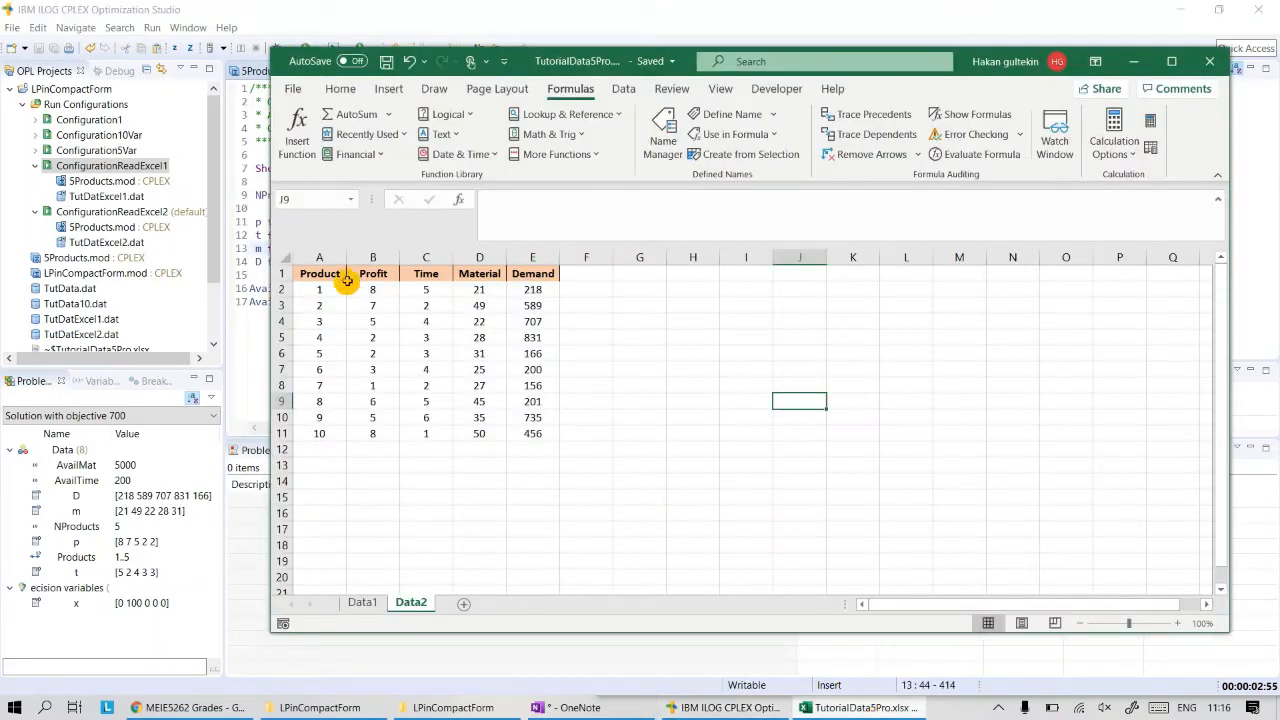
click(362, 603)
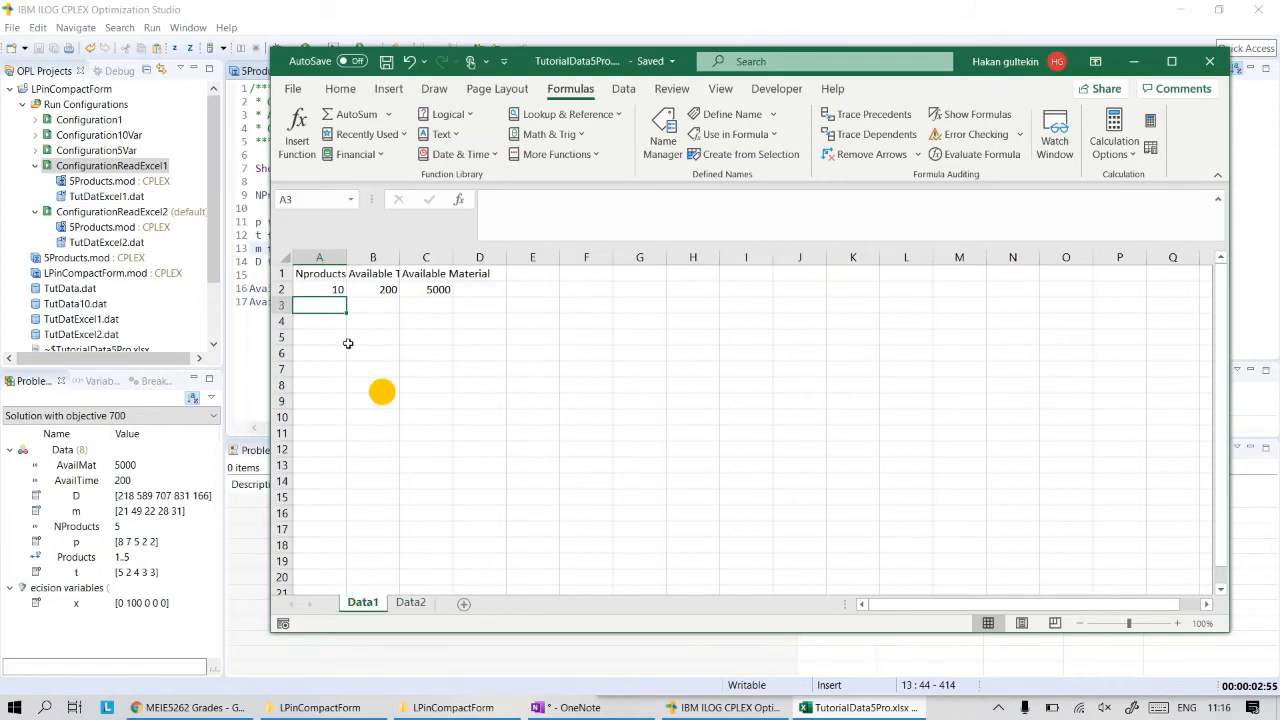
click(323, 289)
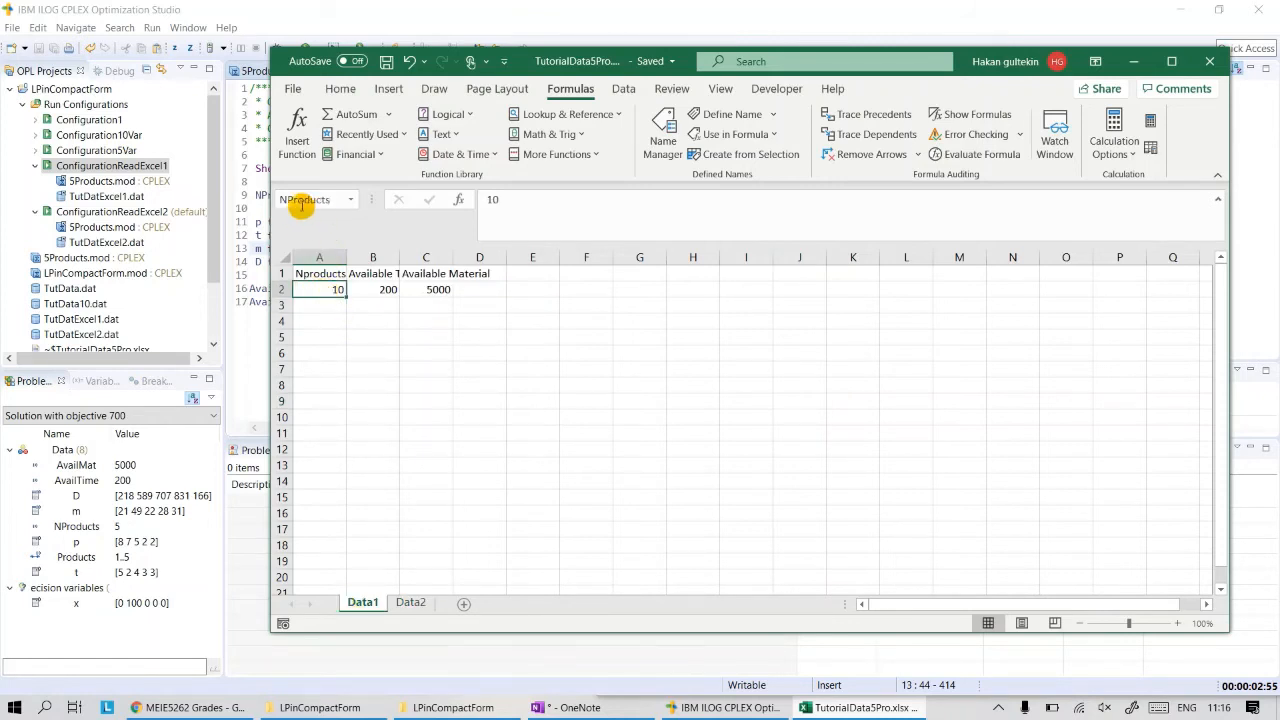
click(383, 290)
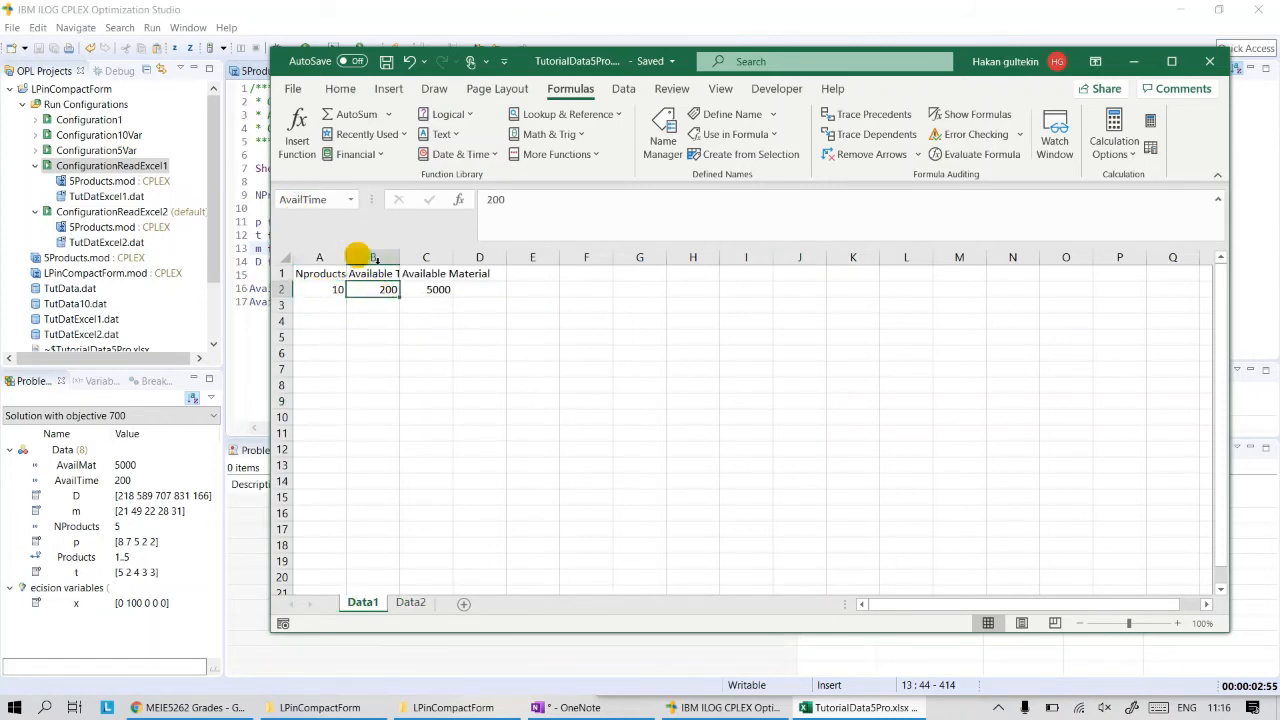
click(435, 288)
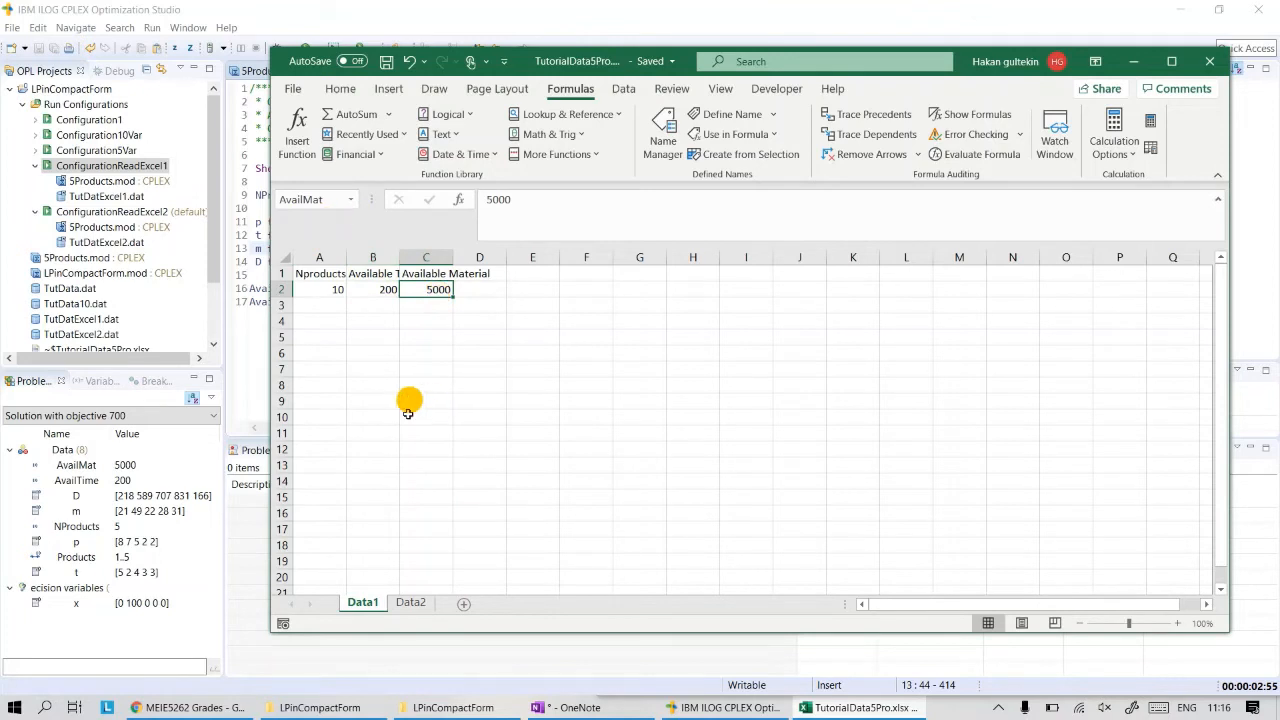
click(410, 602)
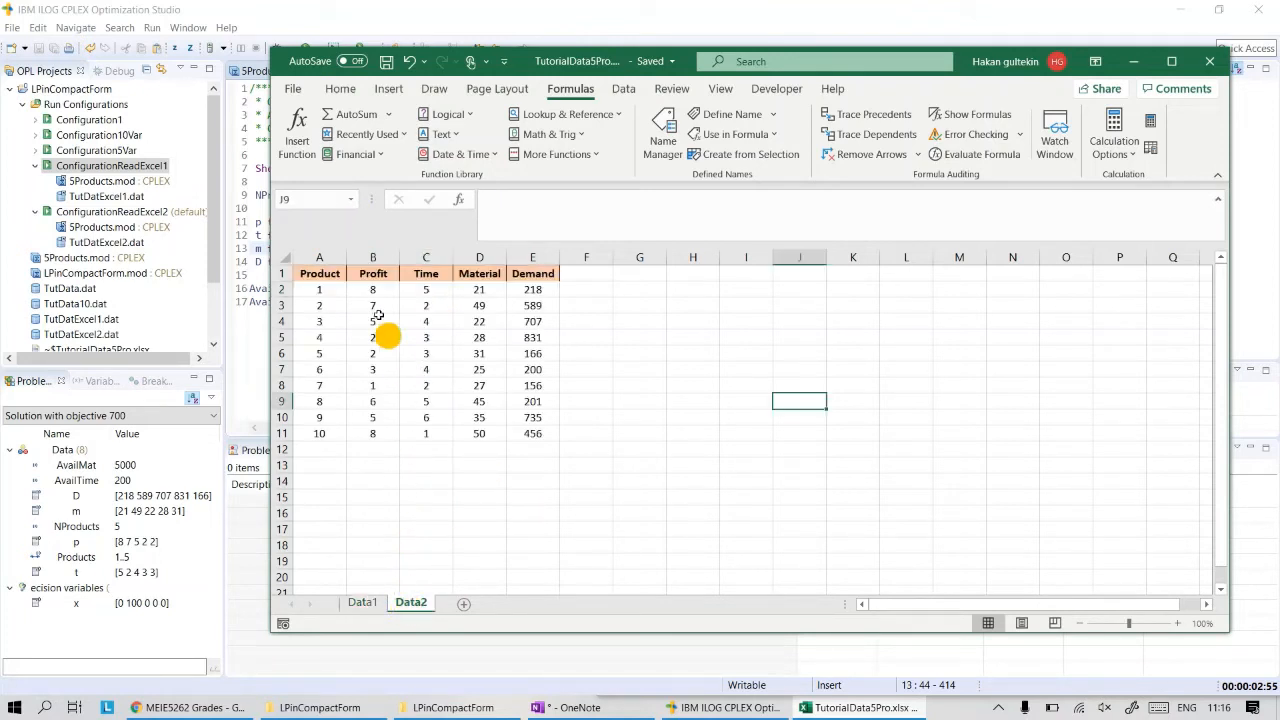
- Check on the Data2 sheet whether the Profit name covers B2:B6 or the full product range B2:B11
drag(371, 290, 365, 352)
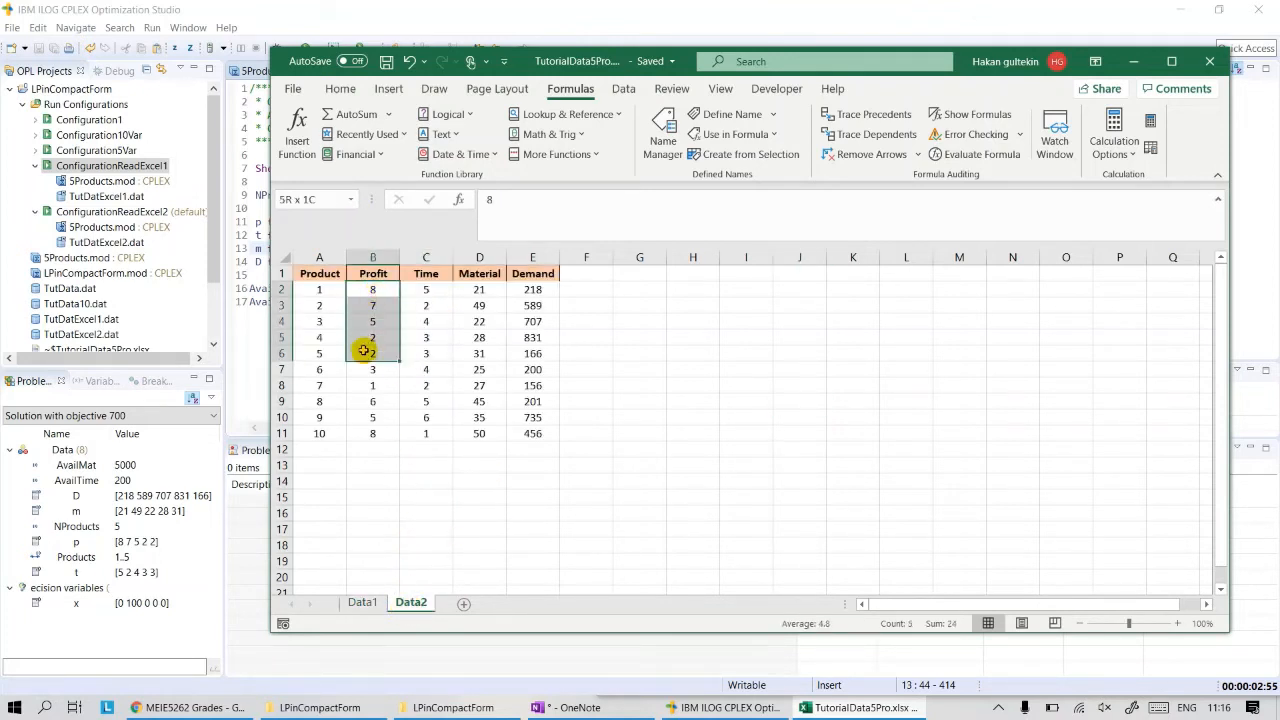
click(283, 200)
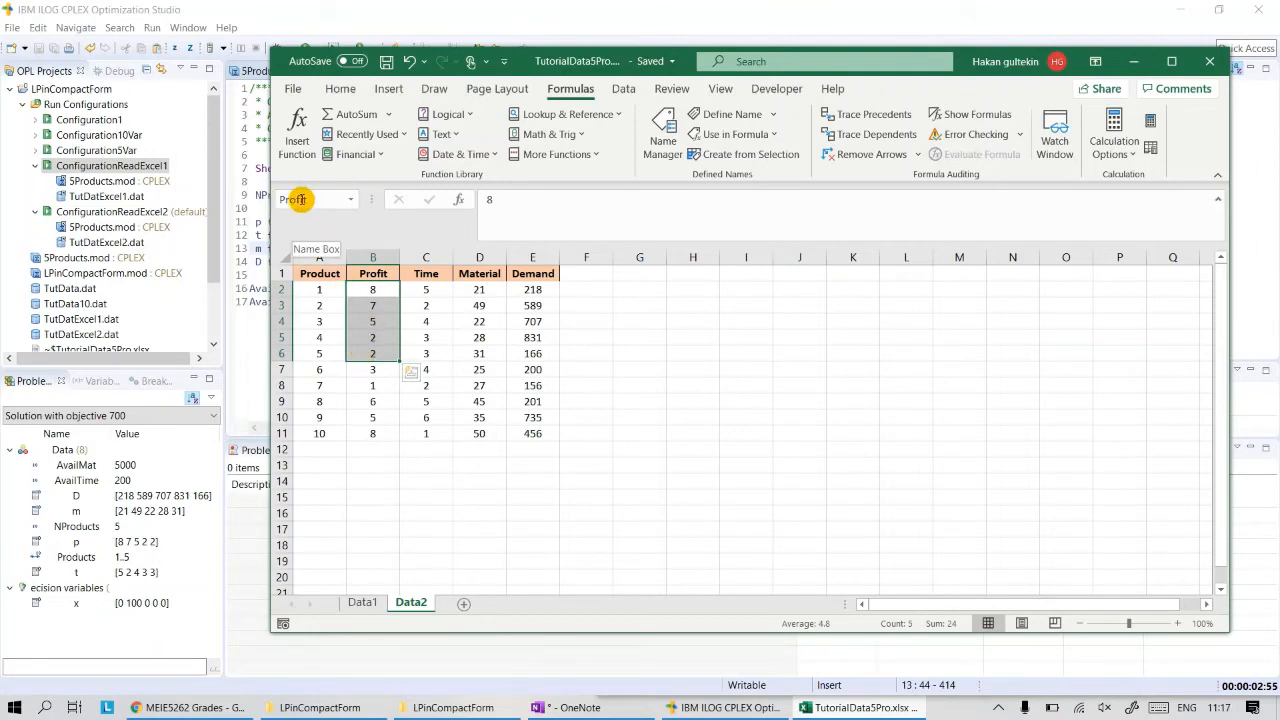
click(380, 419)
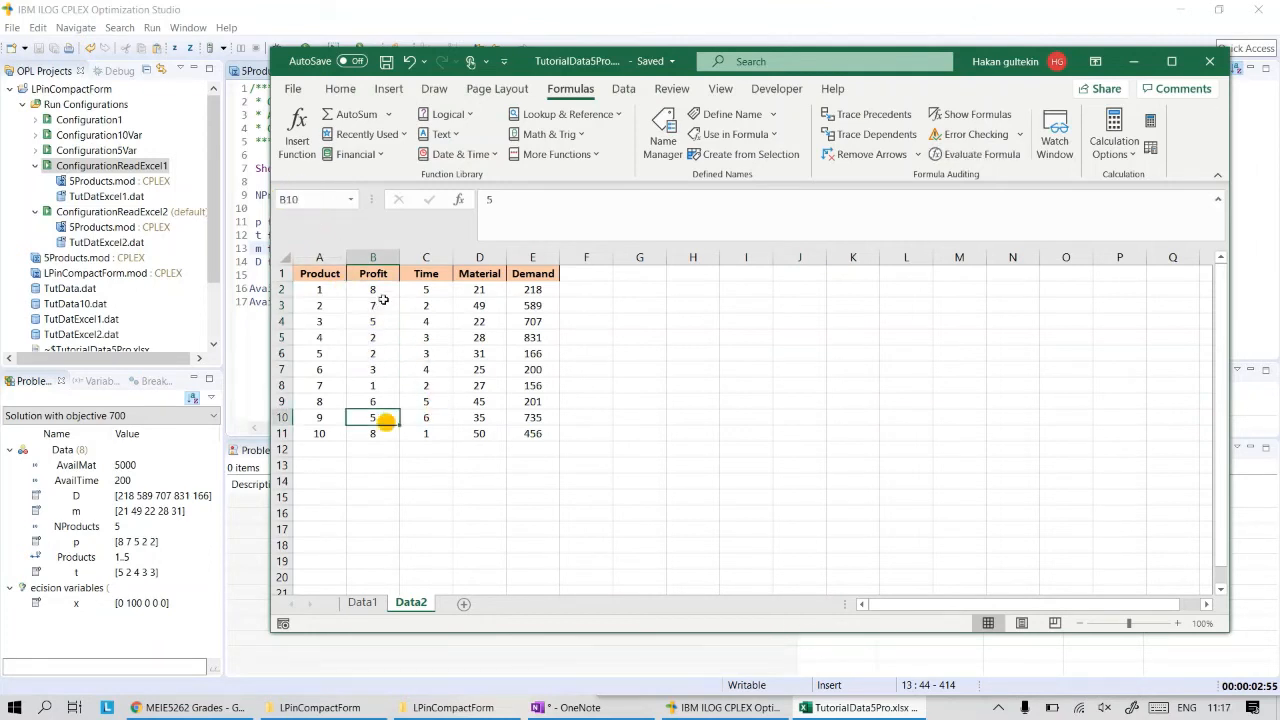
drag(383, 290, 385, 441)
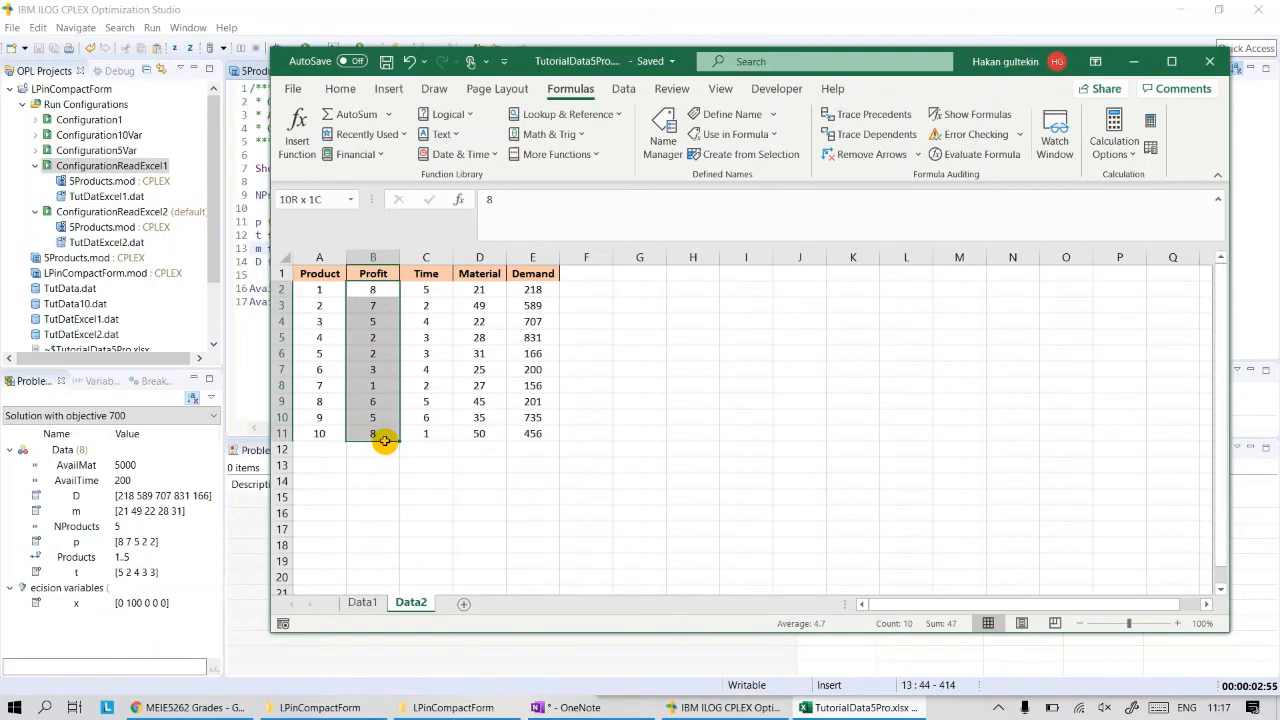
click(788, 432)
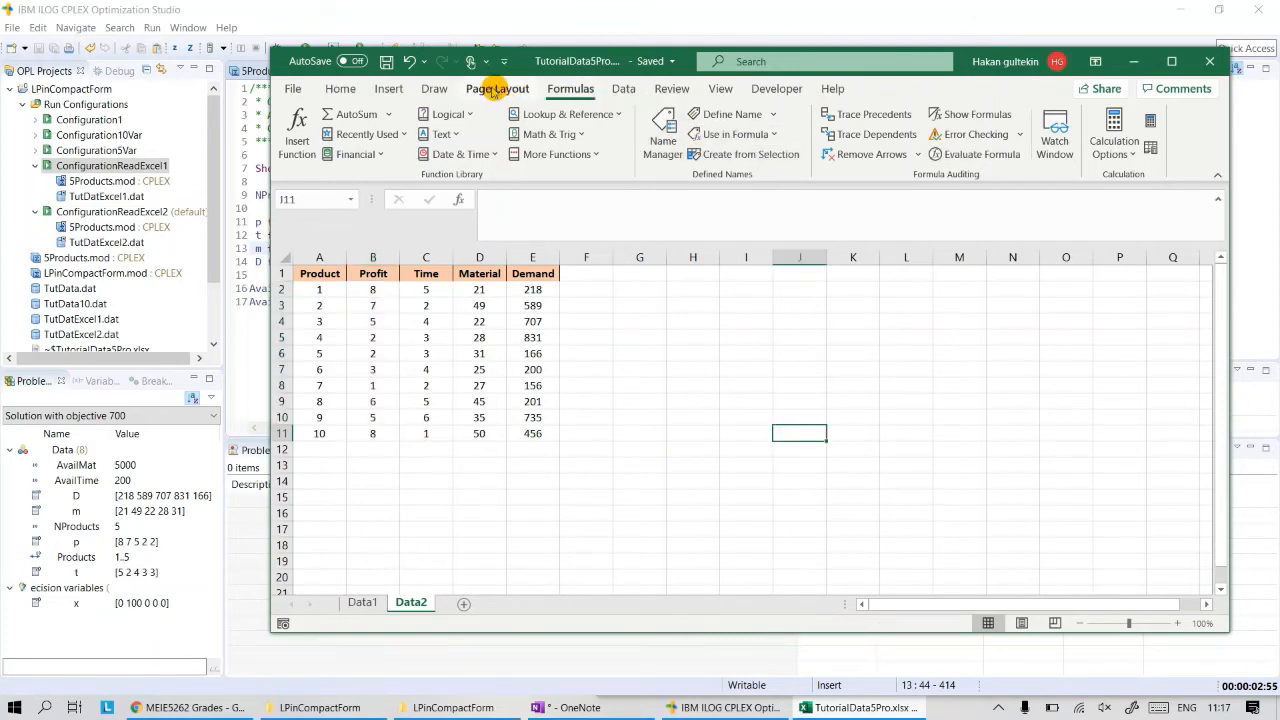
- Redefine the Profit name to refer to =Data2!$B$2:$B$11 and check it by selecting B2:B11
click(660, 138)
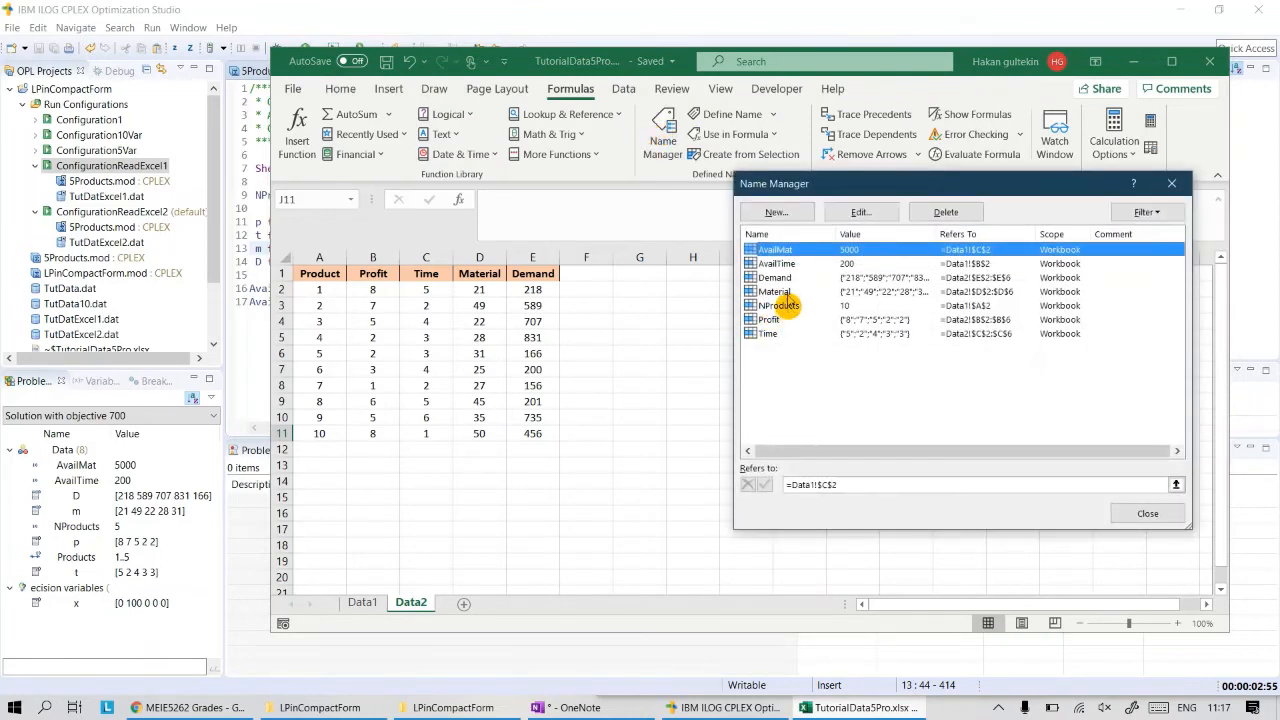
click(771, 320)
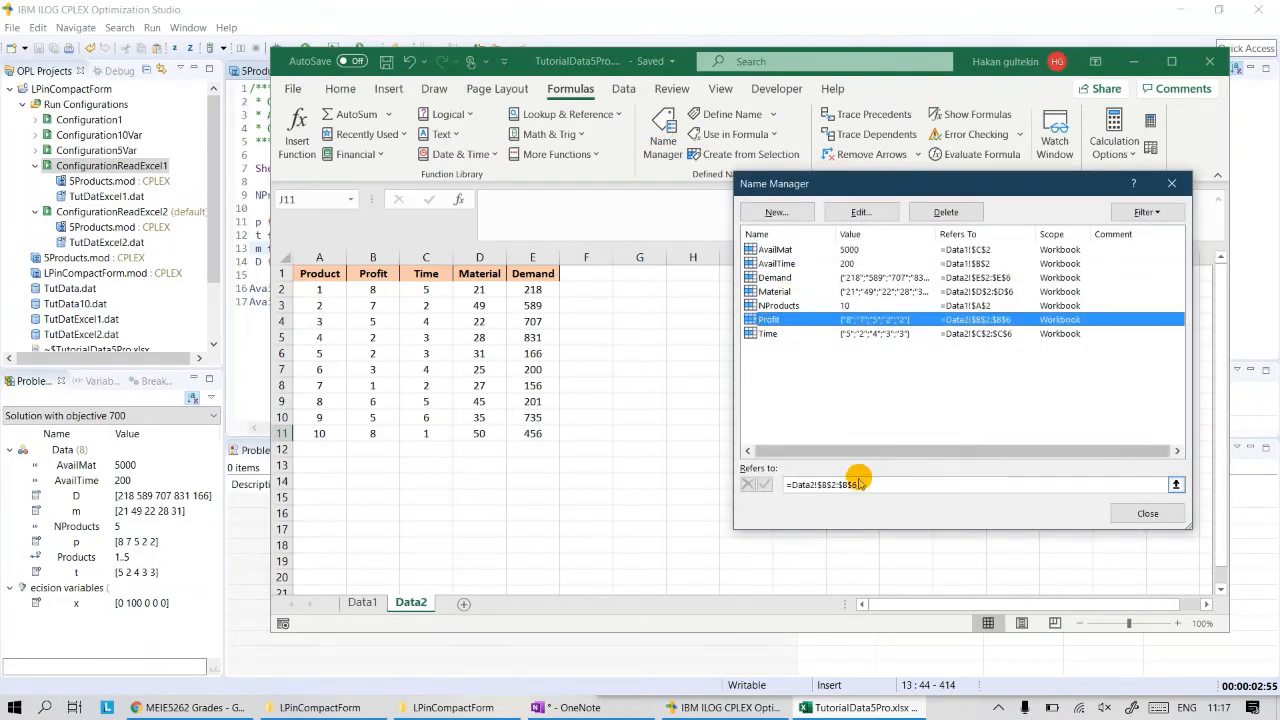
click(944, 486)
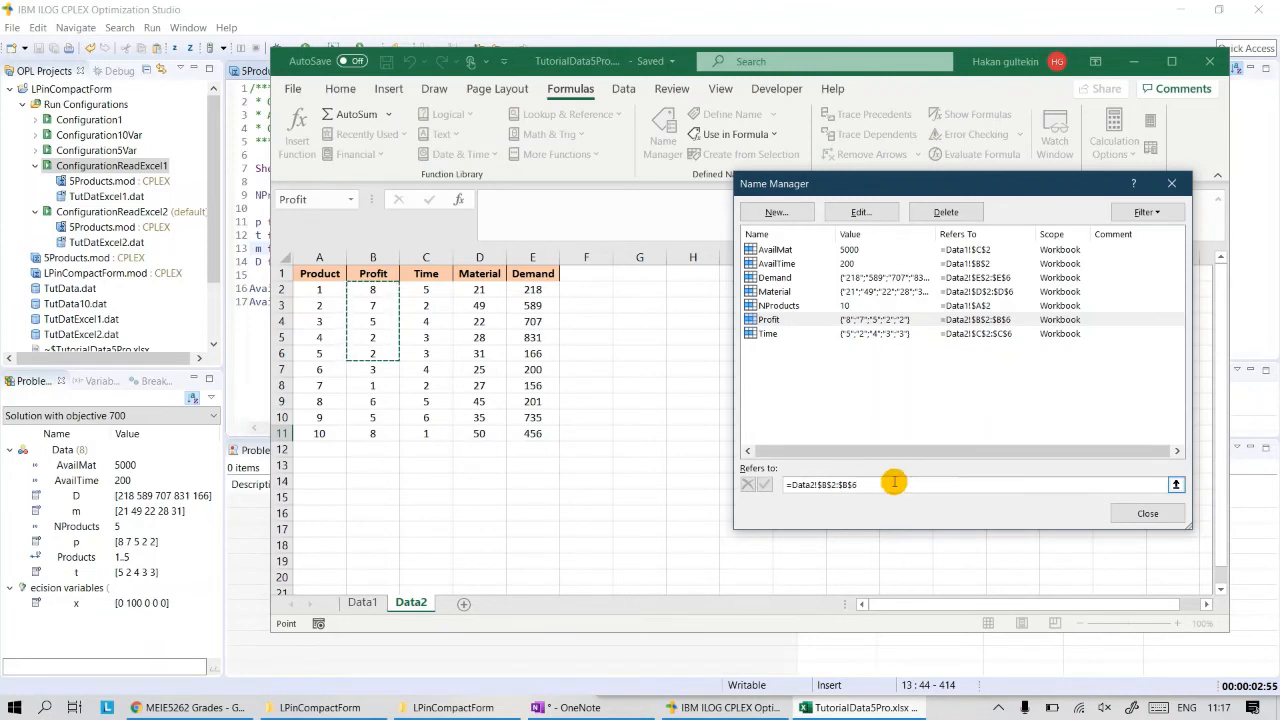
key(BackSpace)
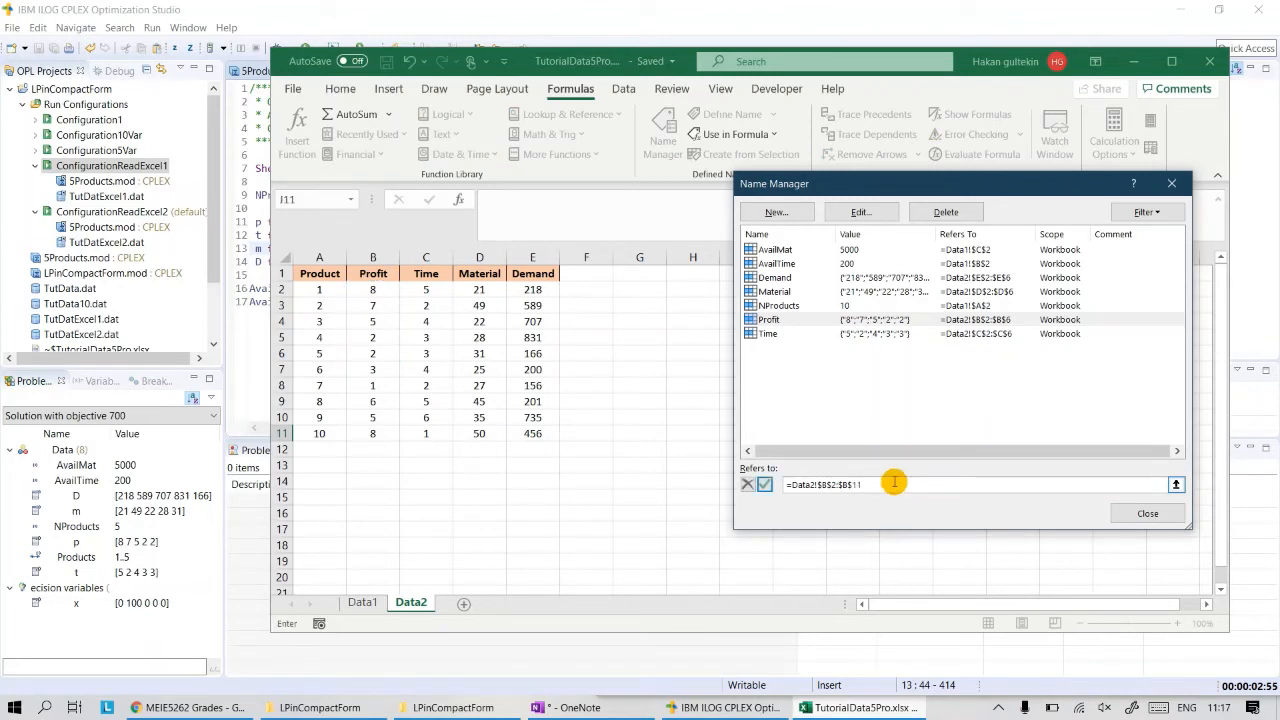
click(765, 486)
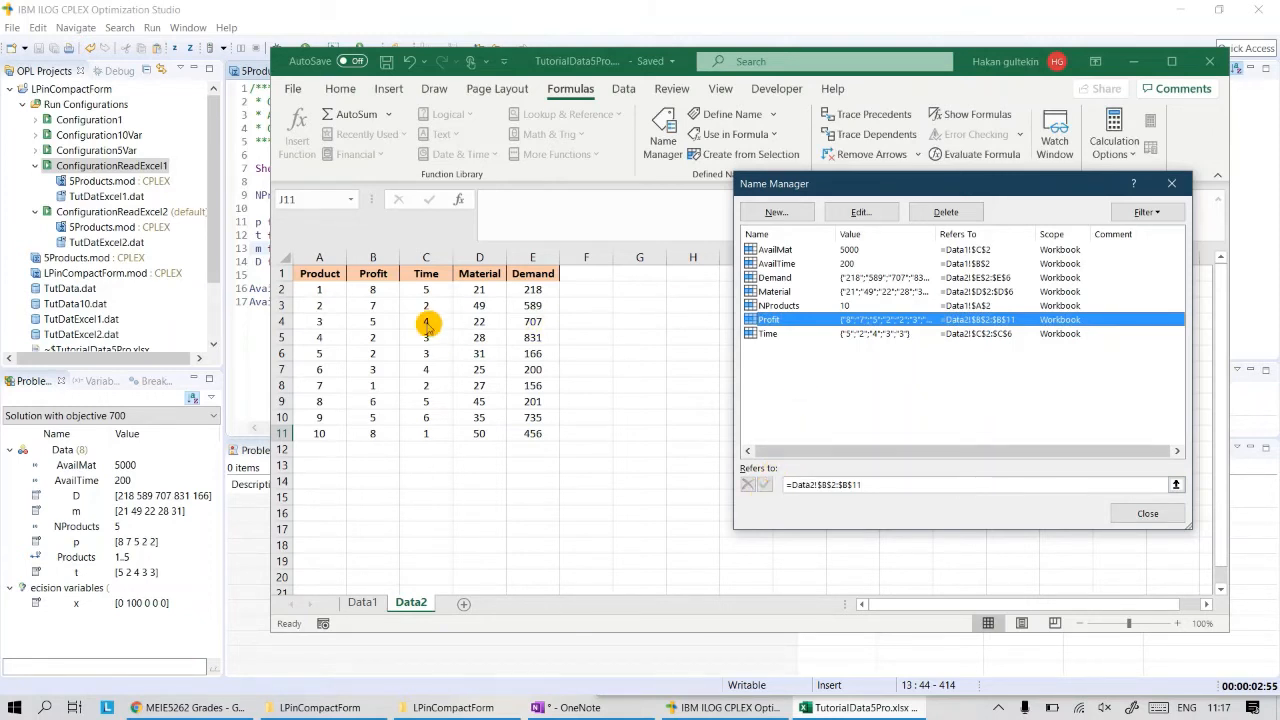
click(1150, 513)
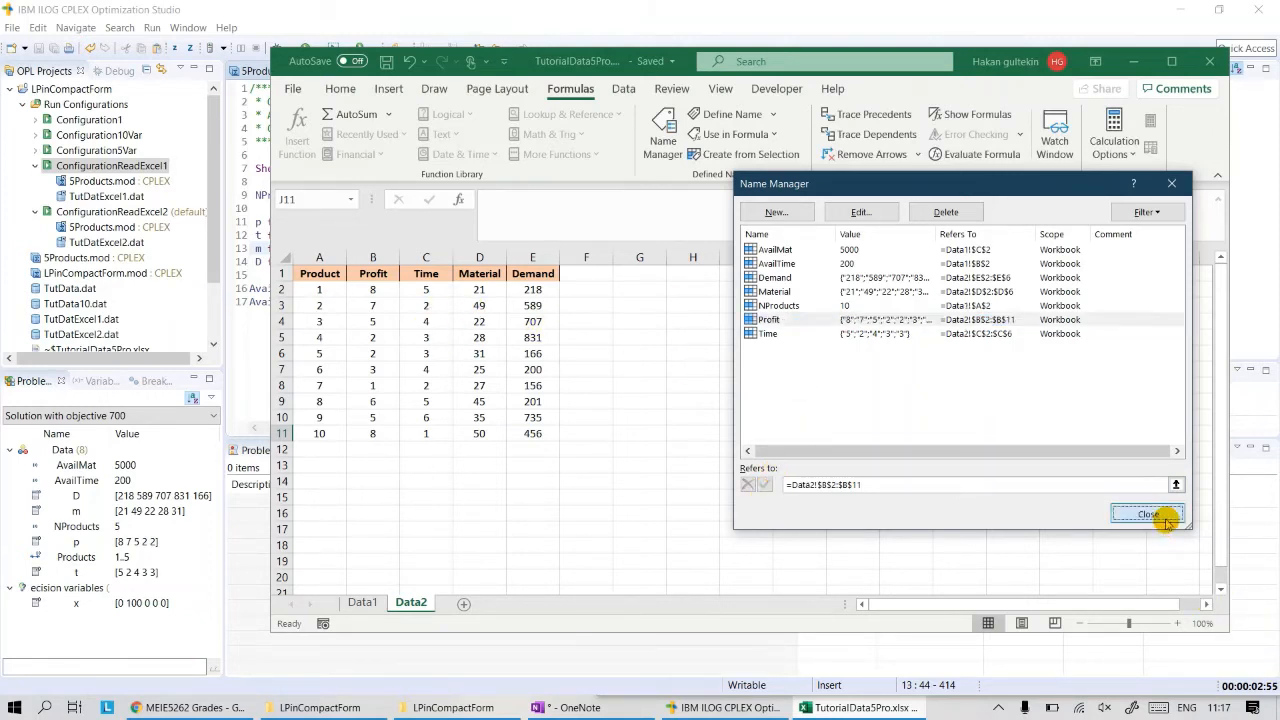
click(597, 500)
drag(372, 290, 372, 445)
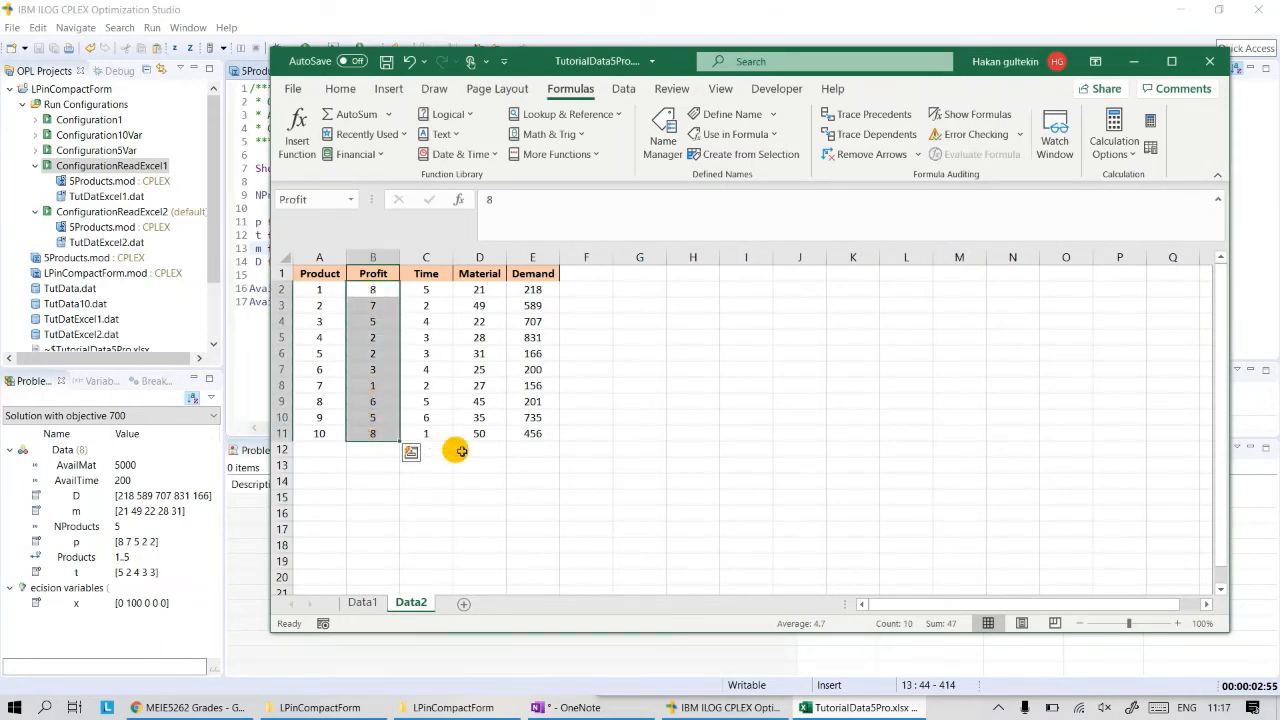
- Redefine the Time name in the Name Manager to refer to =Data2!$C$2:$C$11
click(428, 289)
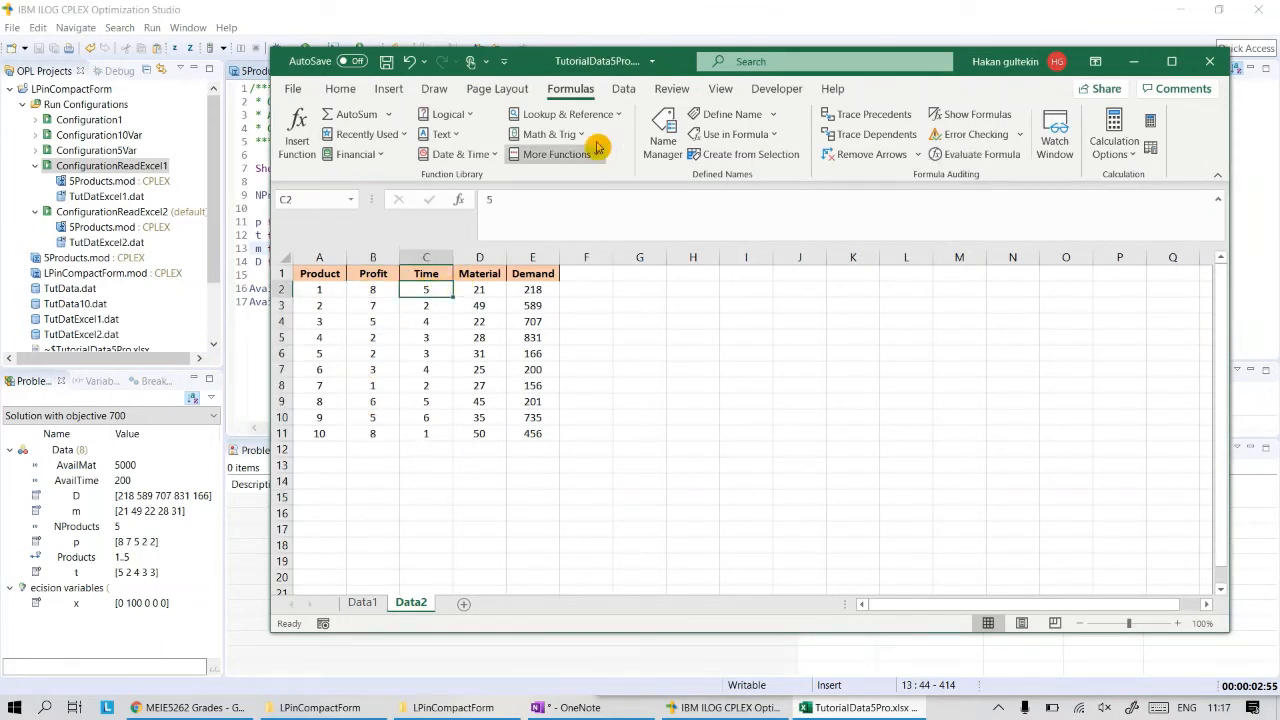
click(663, 135)
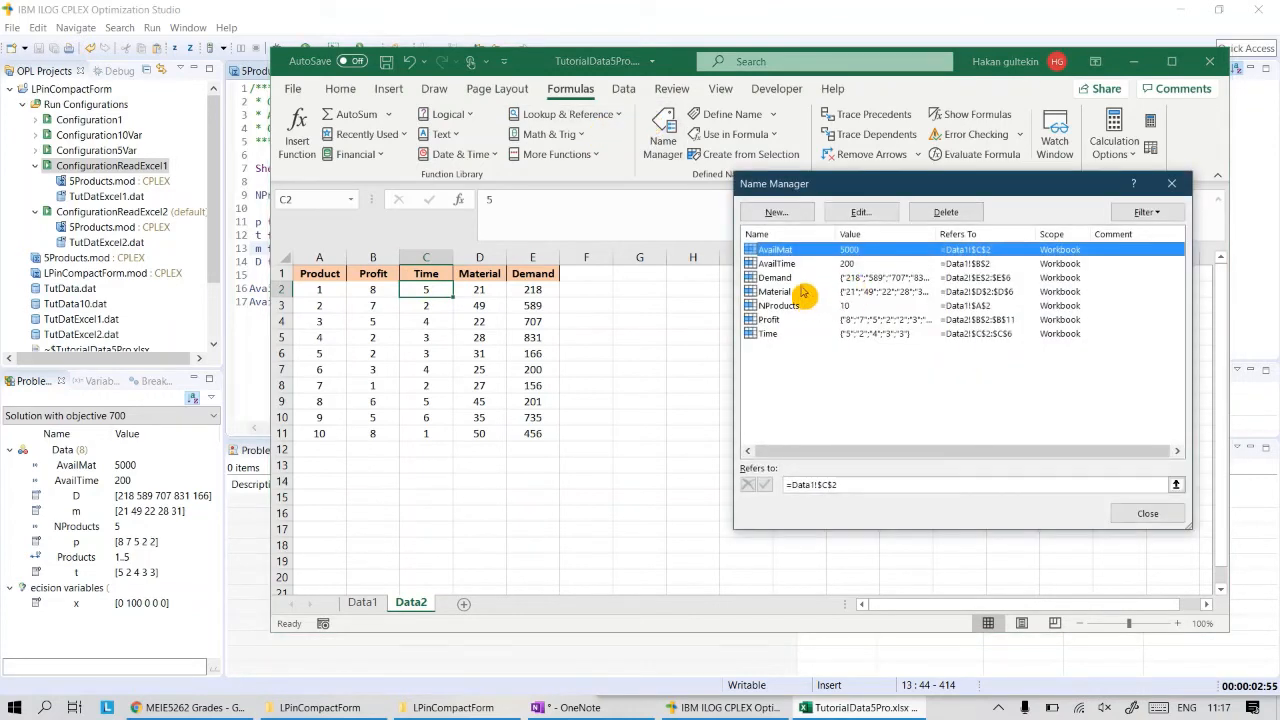
click(768, 333)
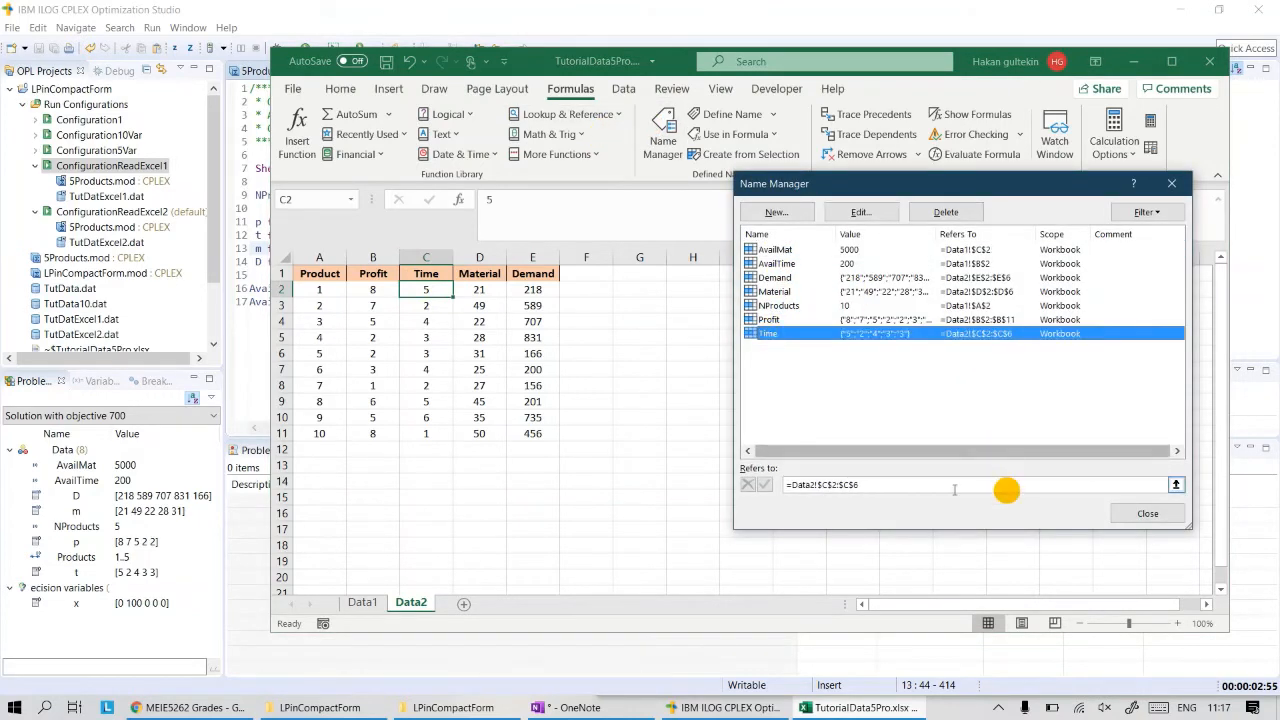
click(919, 489)
key(BackSpace)
text(1)
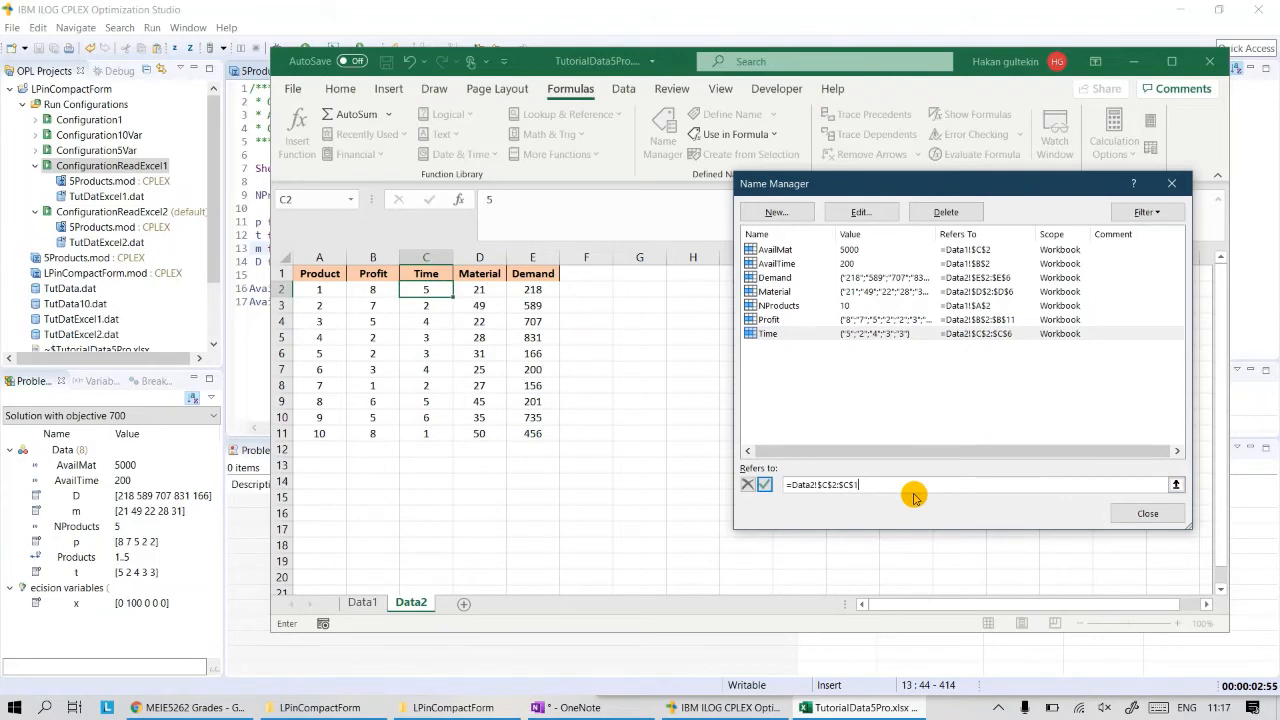
text(1)
click(763, 486)
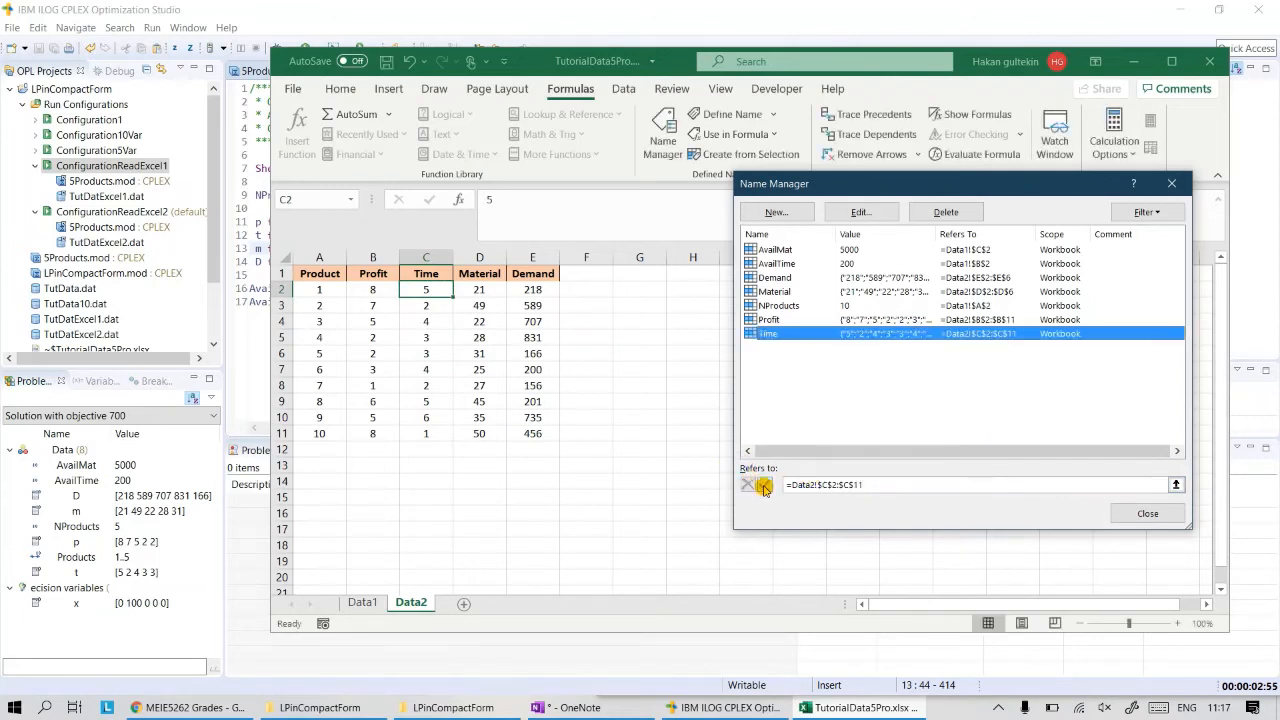
- Redefine the Material name to refer to =Data2!$D$2:$D$11
click(777, 290)
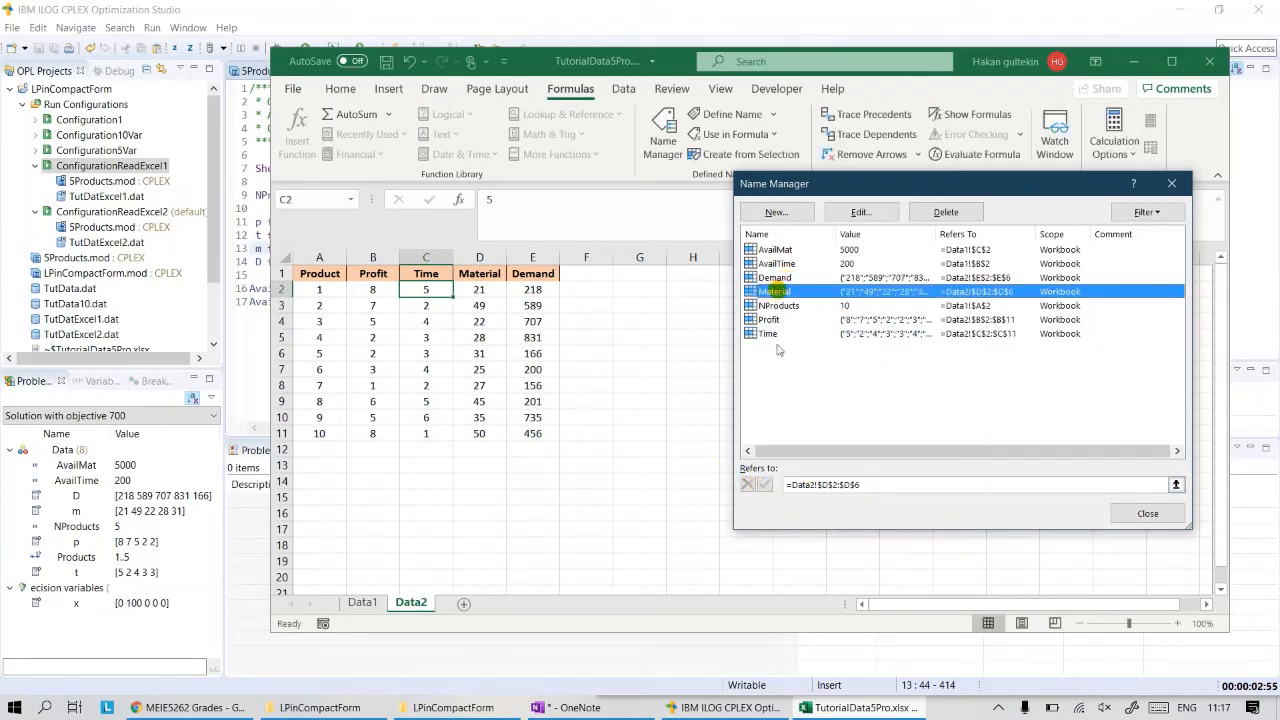
click(871, 486)
key(BackSpace)
text(11)
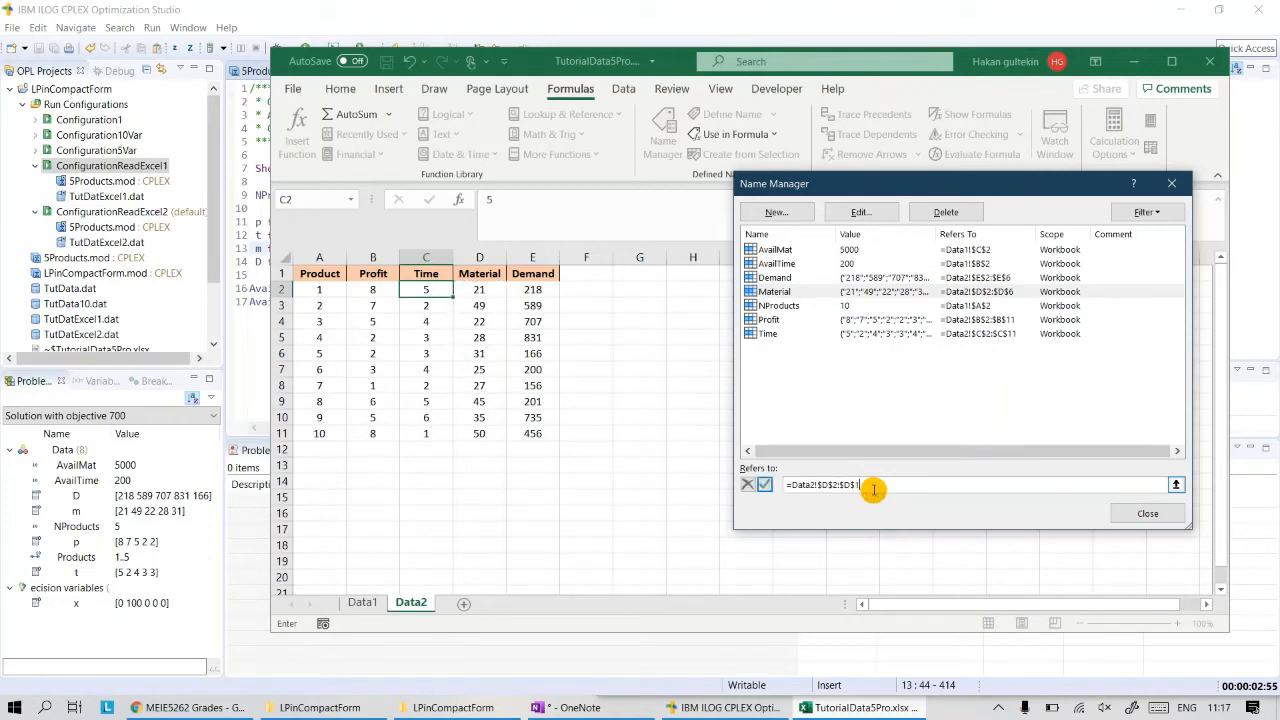
click(763, 486)
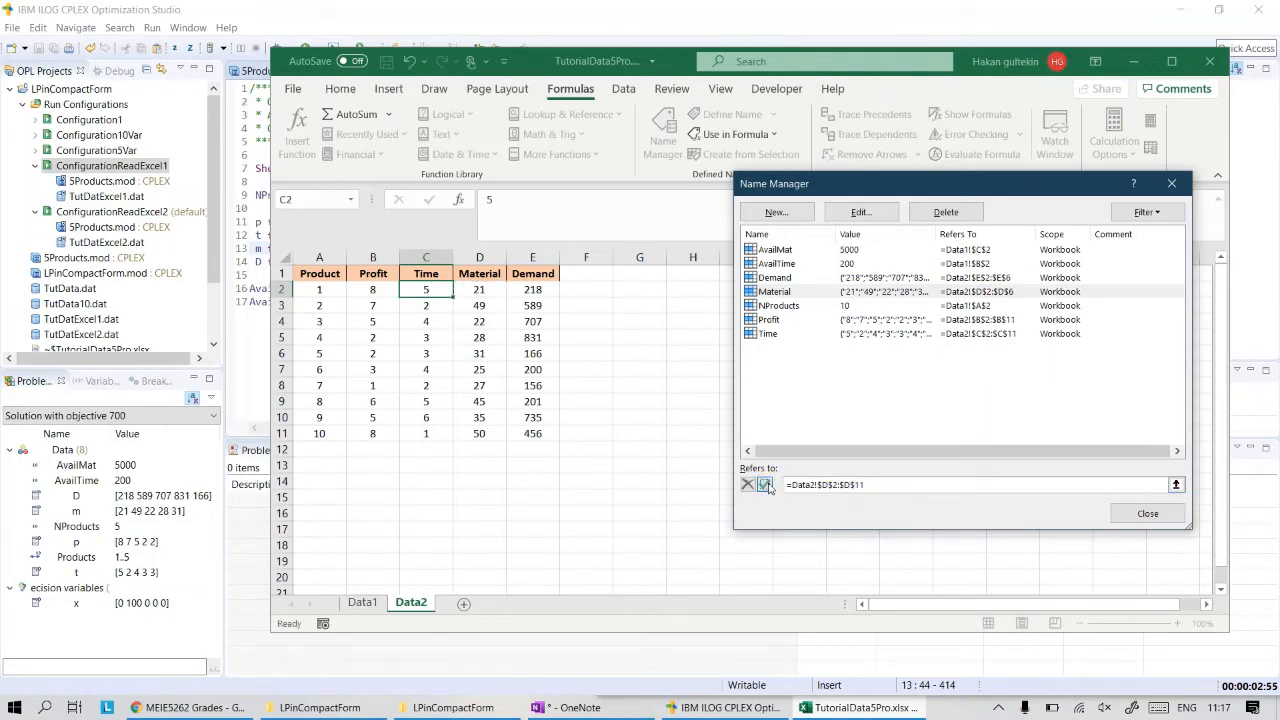
- Redefine the Demand name to refer to =Data2!$E$2:$E$11, close the Name Manager and save the workbook
click(778, 277)
click(866, 485)
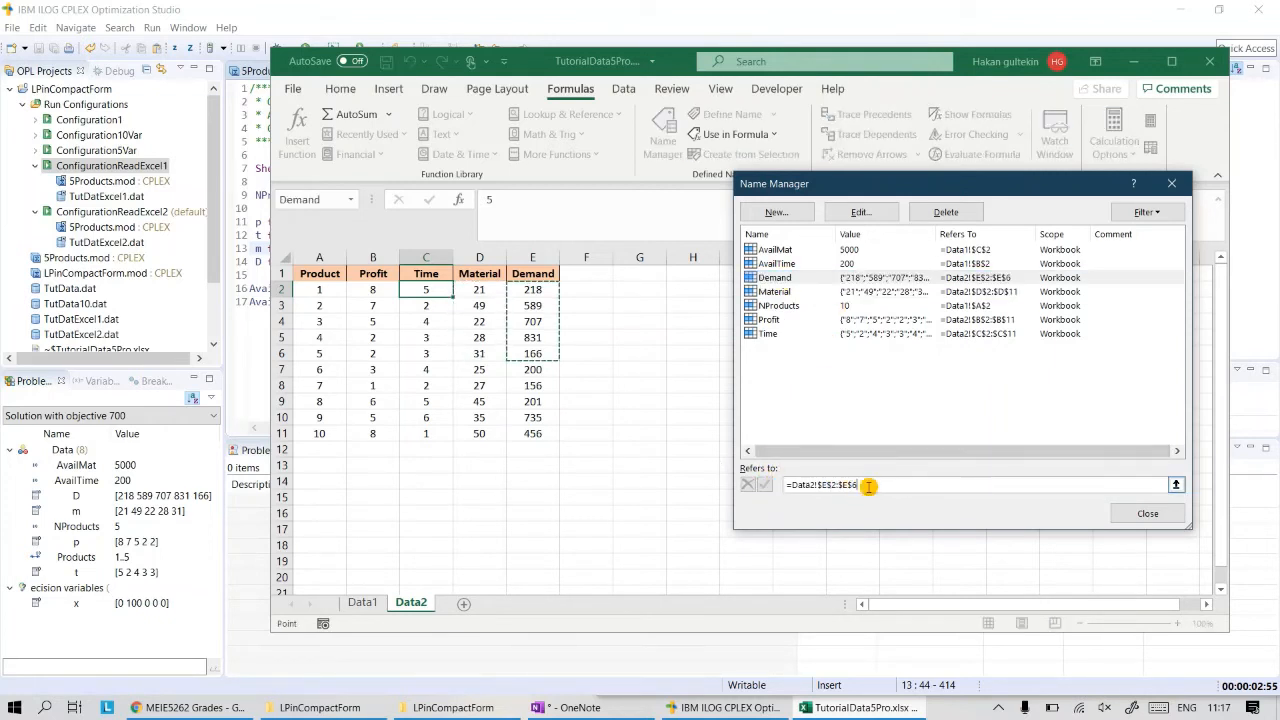
key(BackSpace)
text(11)
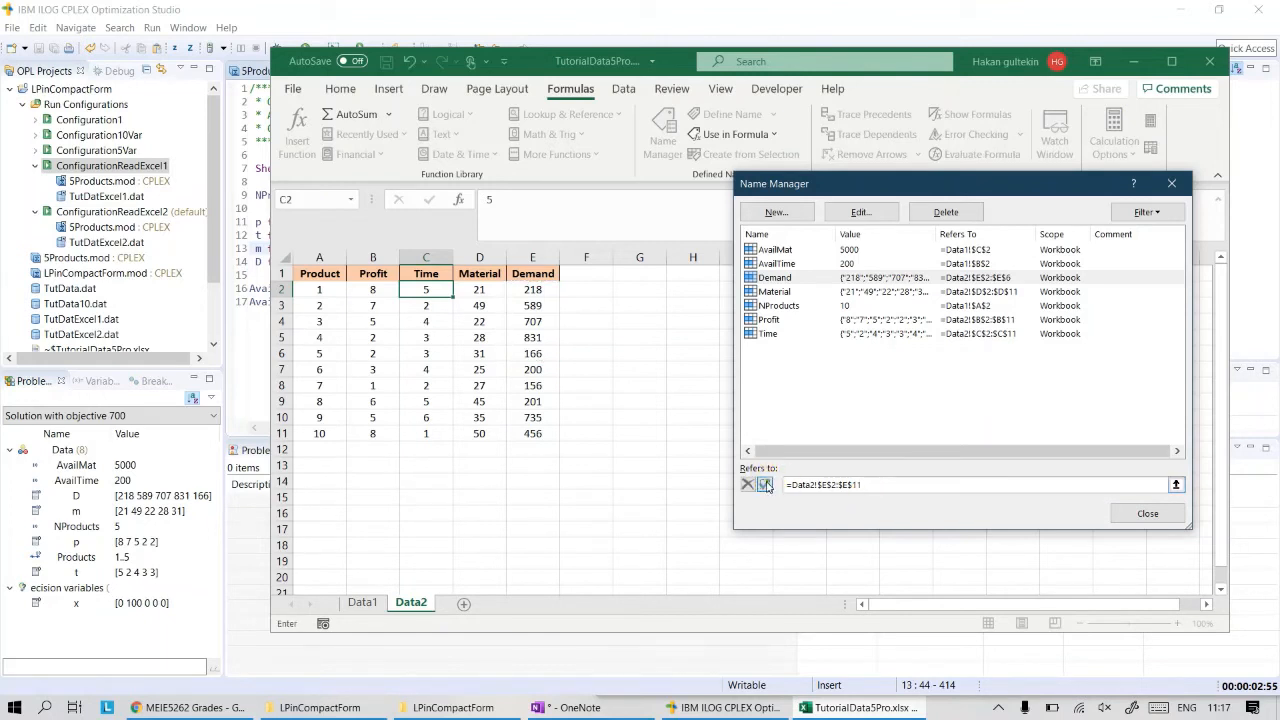
click(765, 485)
click(1160, 512)
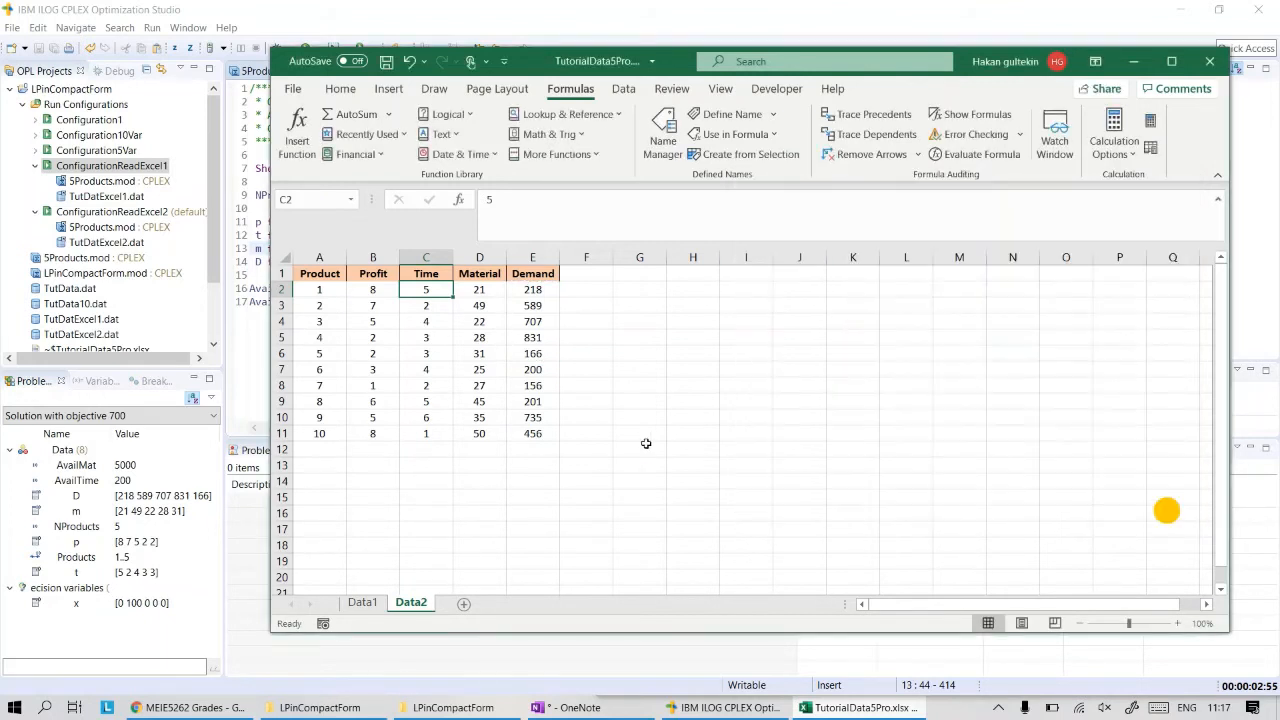
click(646, 443)
click(386, 61)
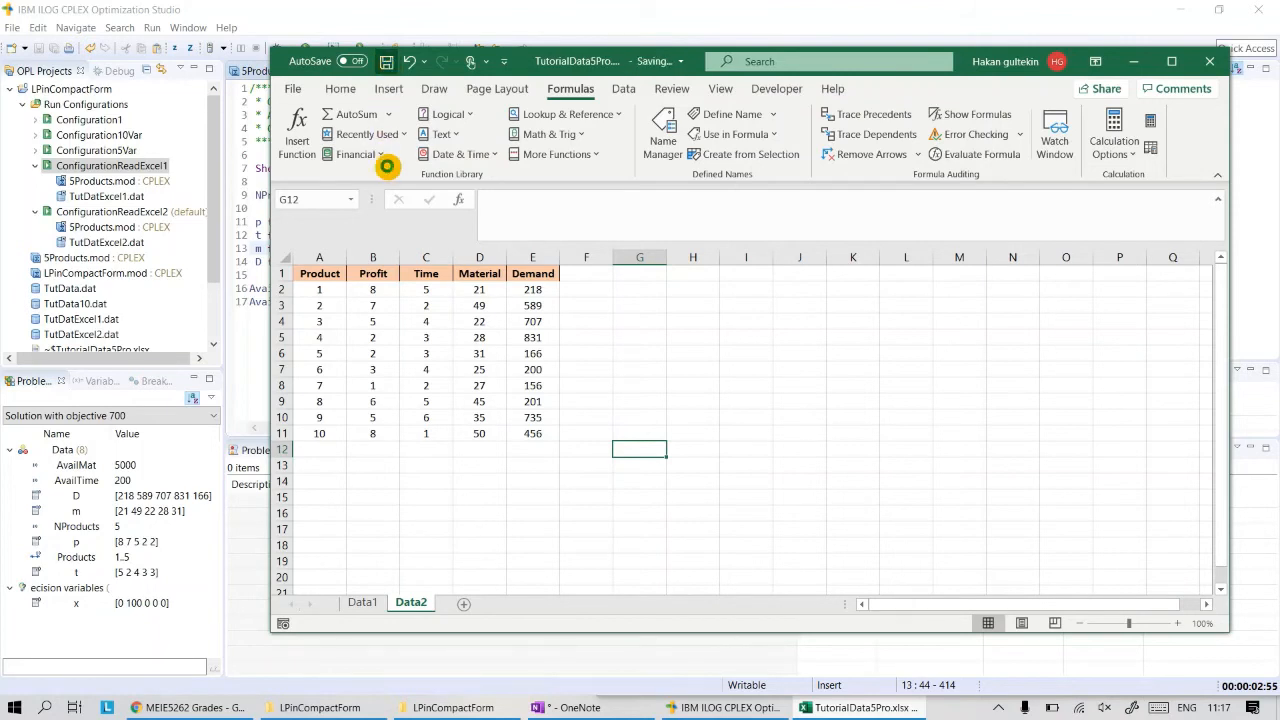
- Switch to IBM ILOG CPLEX Optimization Studio and run 5Products.mod under ConfigurationReadExcel1
click(491, 20)
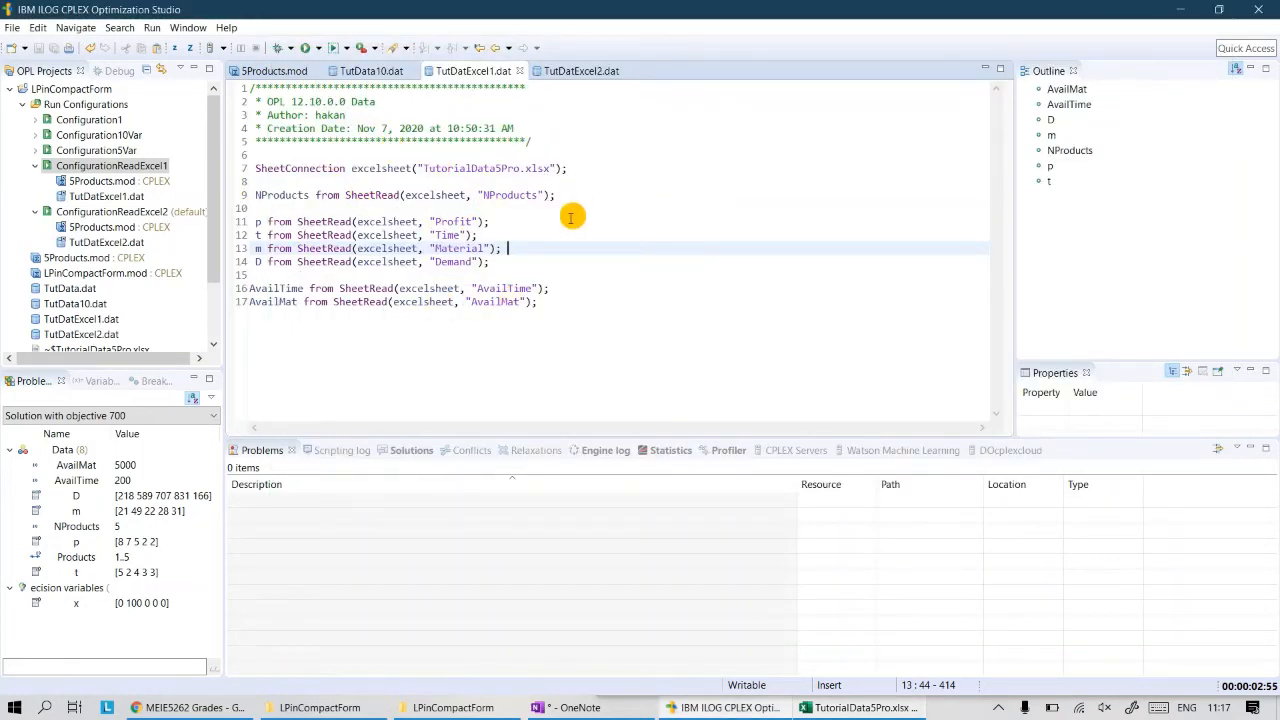
click(100, 182)
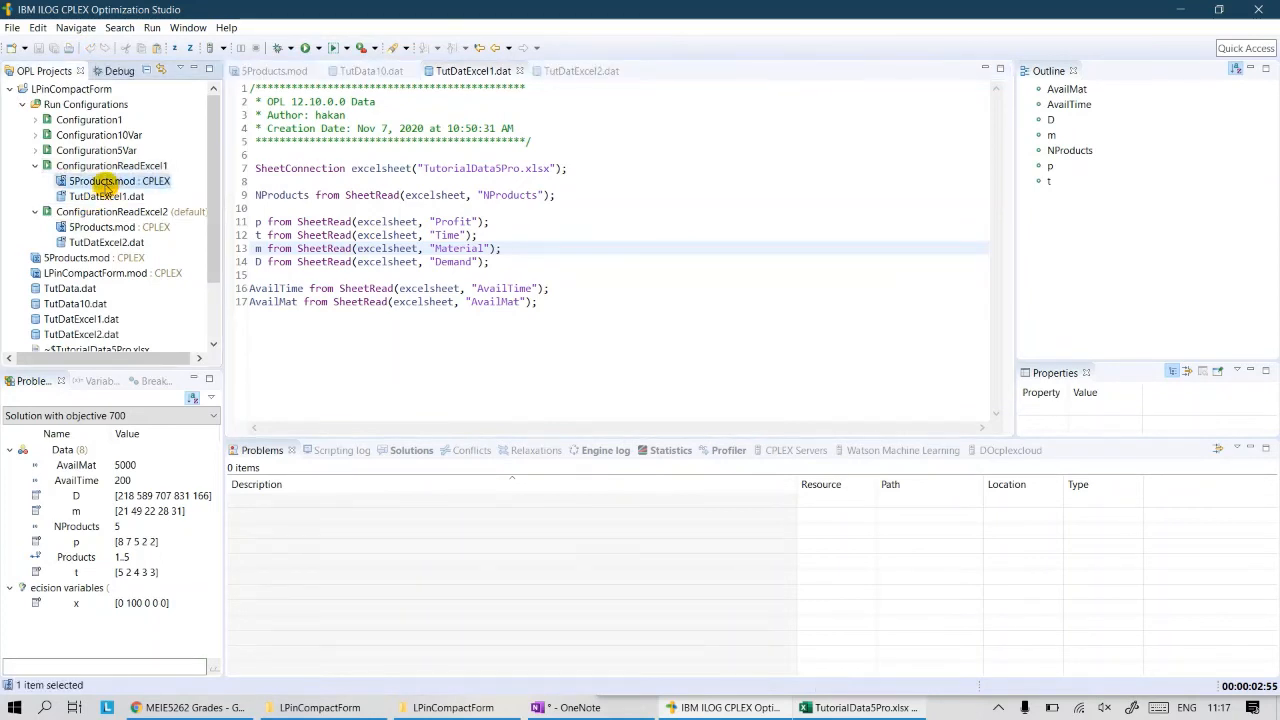
right_click(104, 186)
click(140, 192)
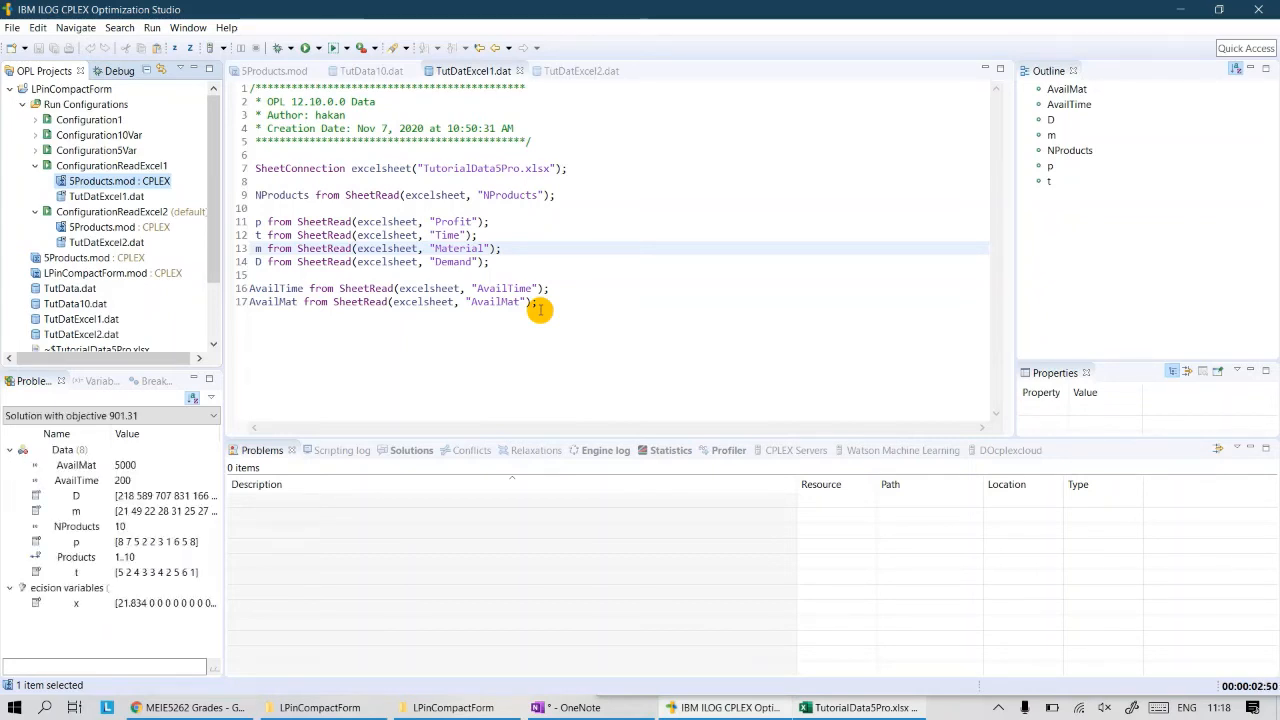
- Switch to TutorialData5Pro.xlsx in Excel and shorten the Demand name to refer to =Data2!$E$2:$E$6
click(860, 707)
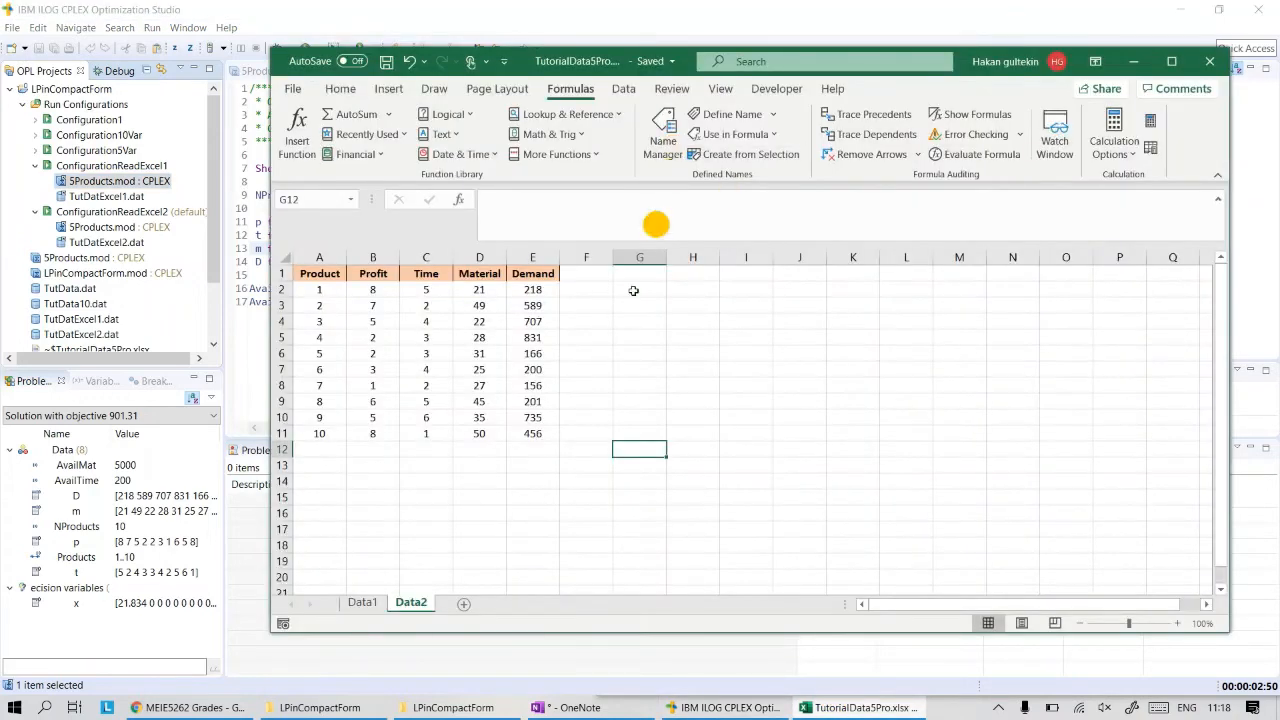
drag(530, 290, 538, 432)
click(663, 135)
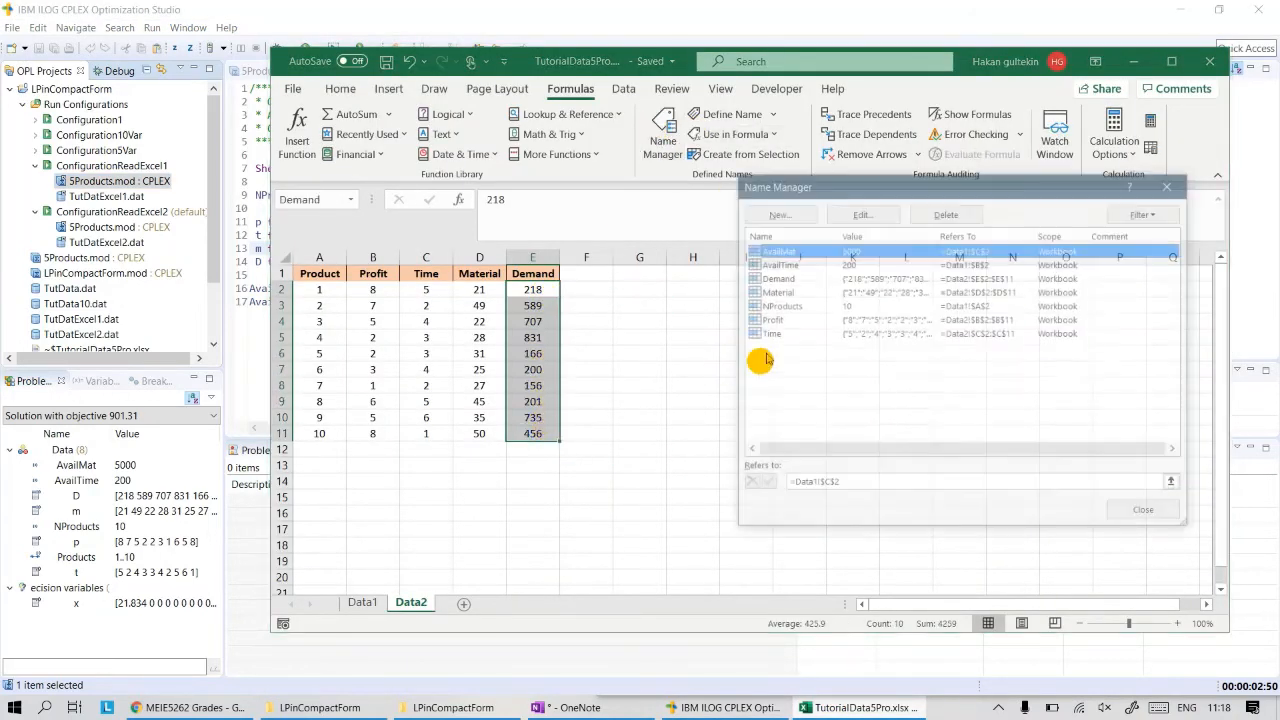
click(778, 277)
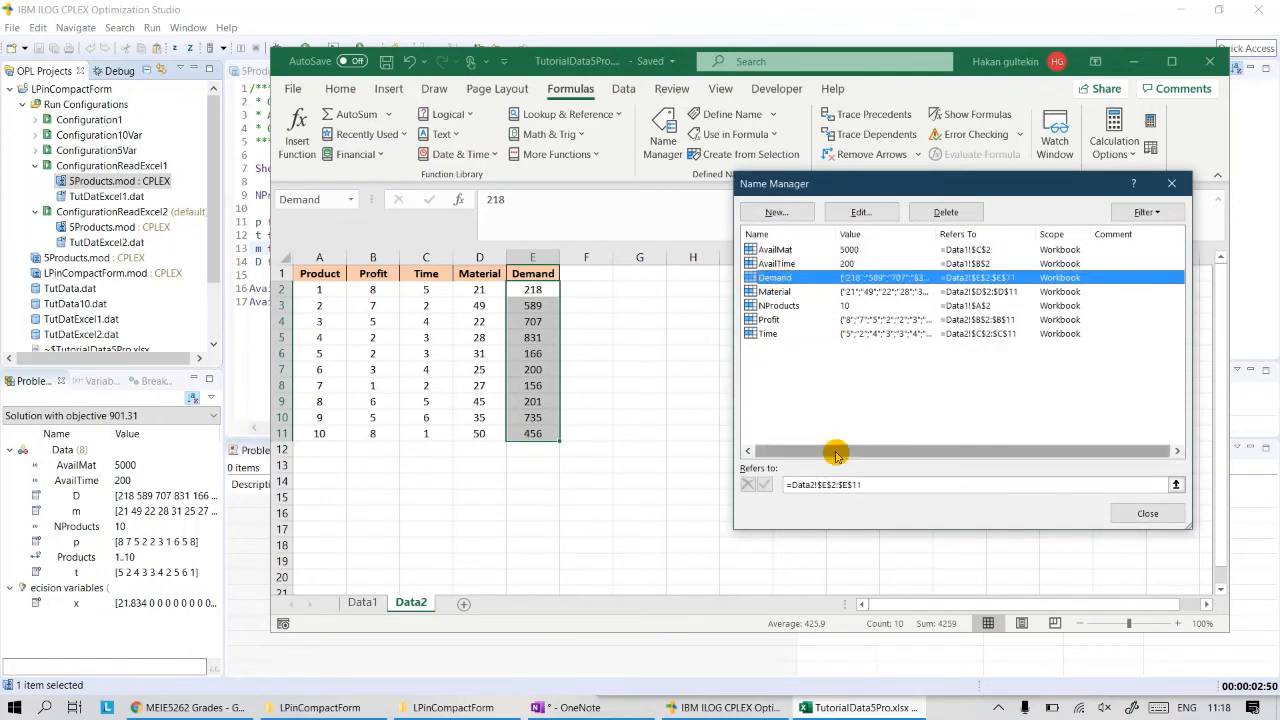
click(870, 486)
key(BackSpace)
key(BackSpace)
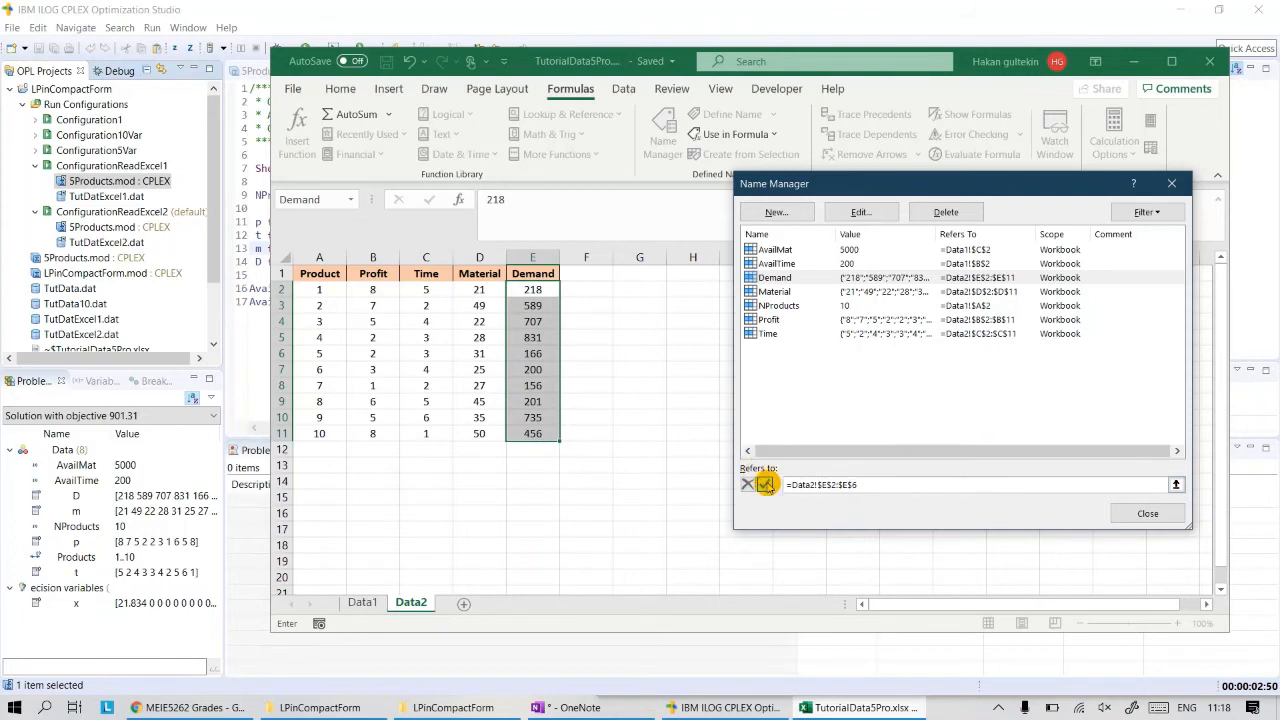
click(764, 484)
click(1163, 514)
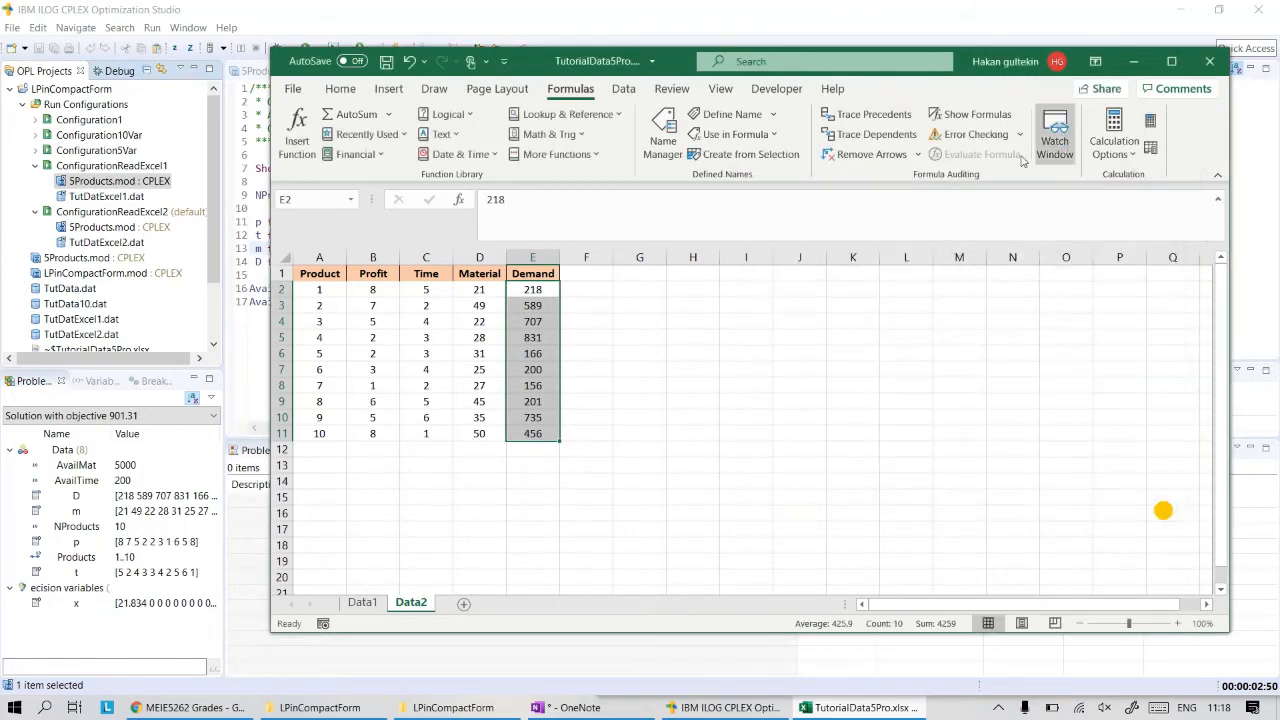
- Check which cells the Demand name covers by selecting E2:E11 and E2:E6 on the Data2 sheet
click(727, 384)
drag(528, 289, 533, 433)
click(636, 416)
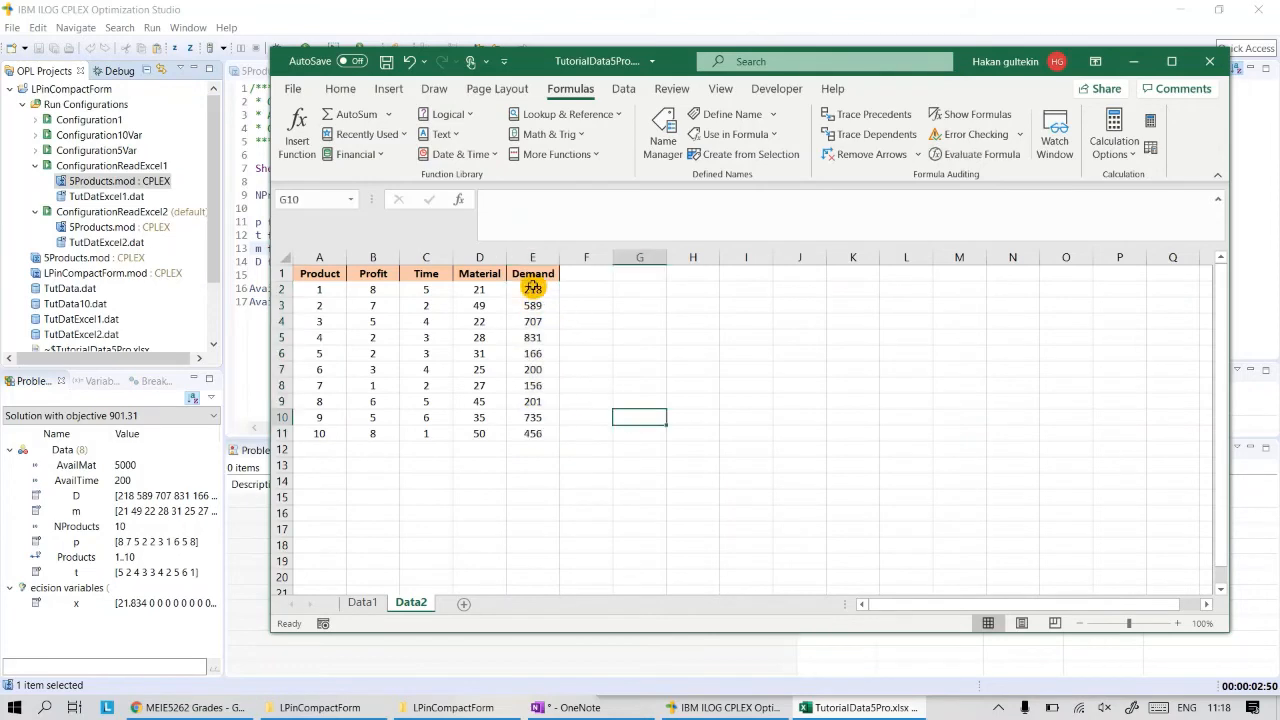
drag(531, 289, 531, 350)
- Switch to IBM ILOG CPLEX Optimization Studio and run 5Products.mod under ConfigurationReadExcel1 with the shortened Demand range
click(100, 185)
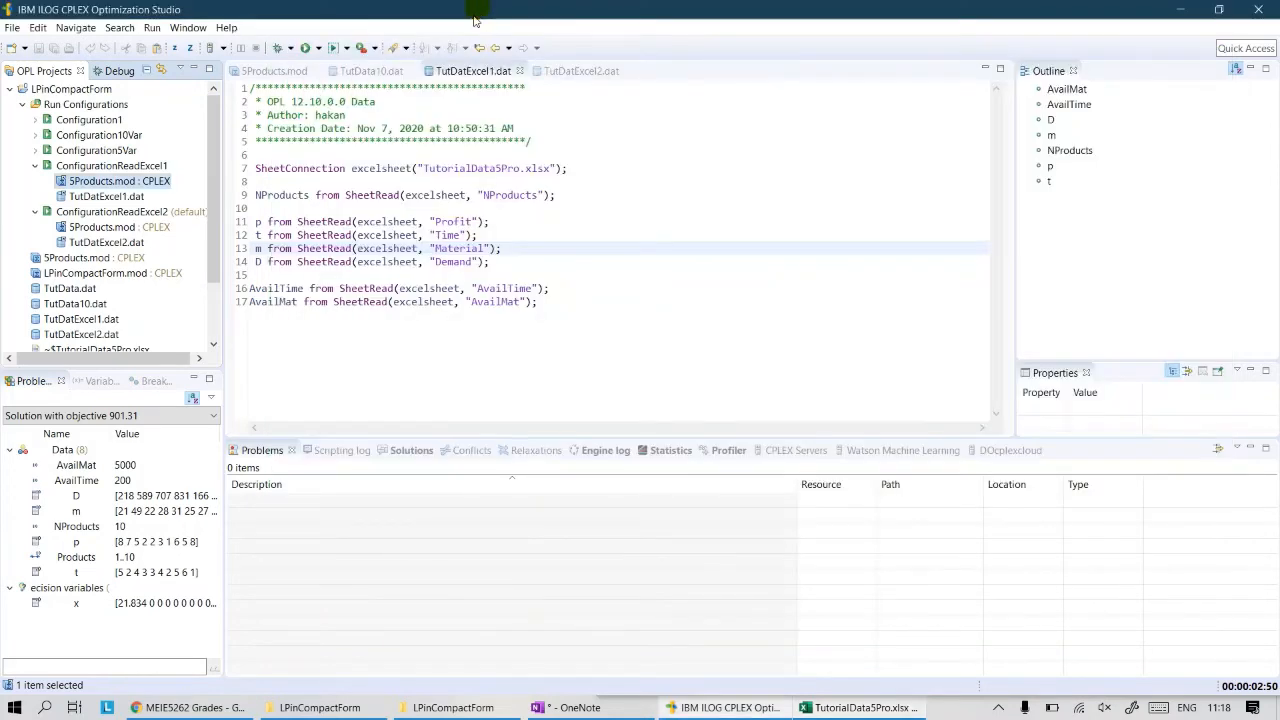
right_click(115, 186)
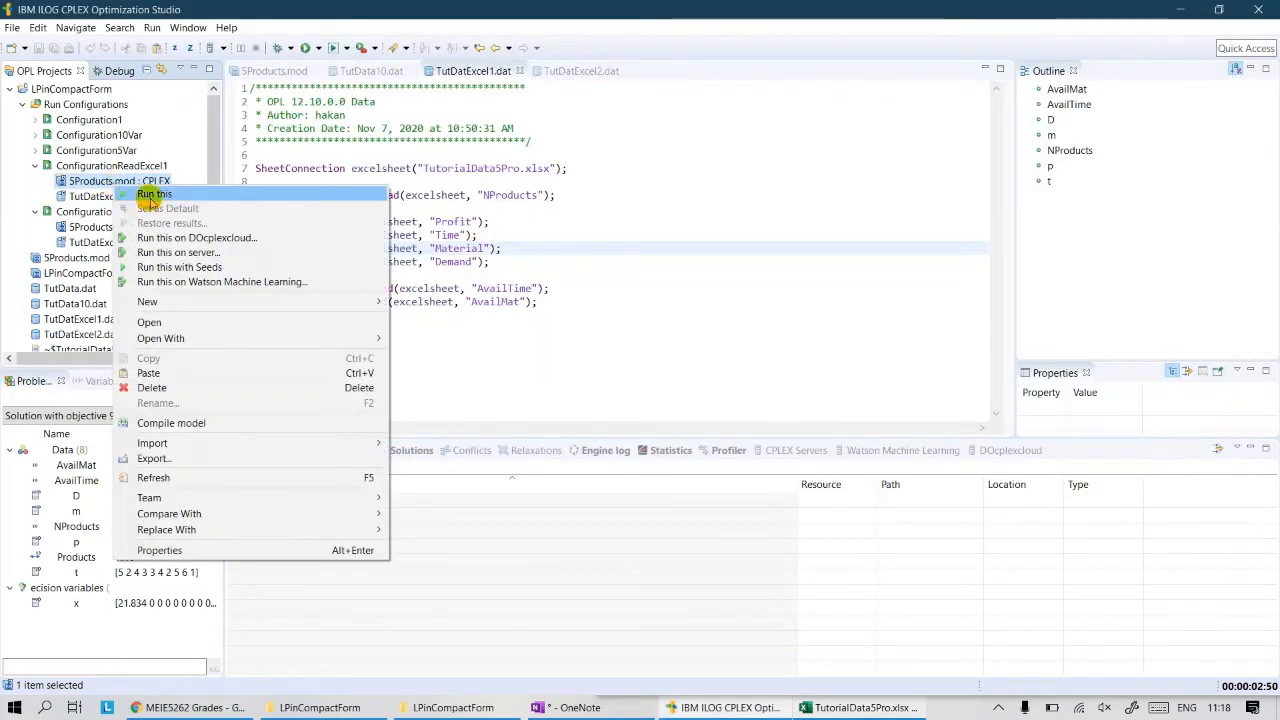
click(160, 186)
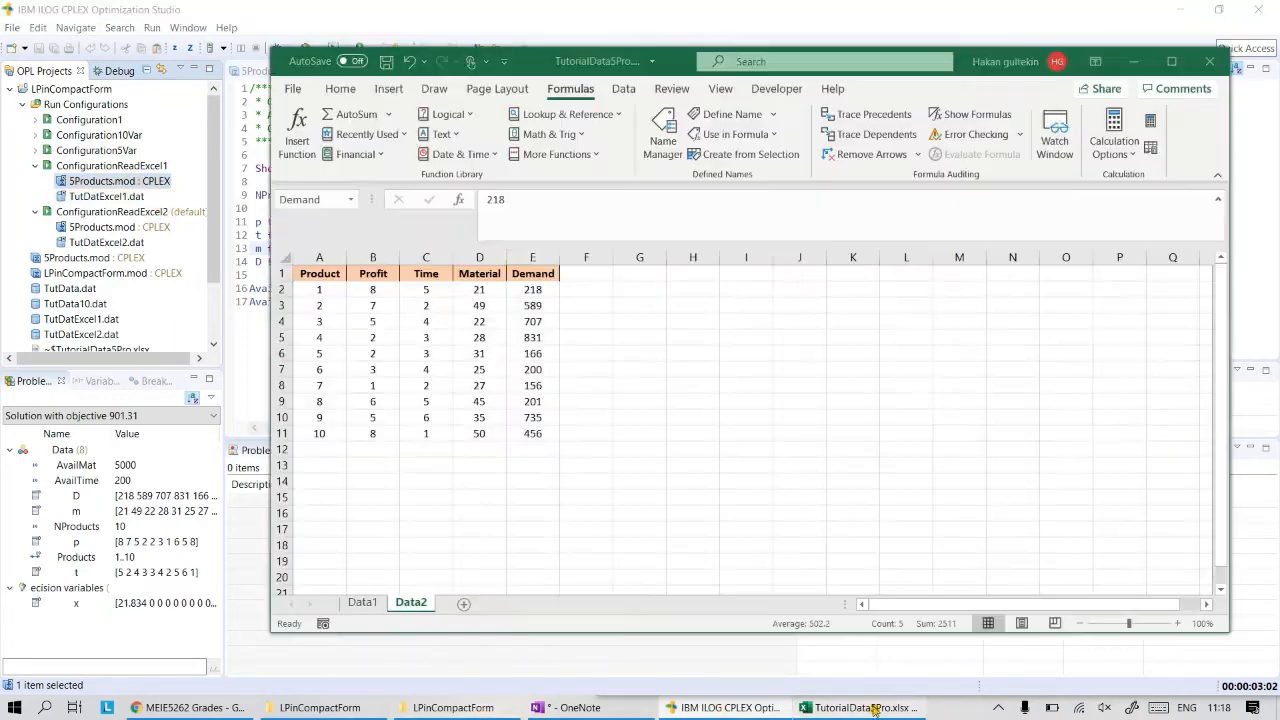
- Switch to TutorialData5Pro.xlsx in Excel and save the workbook with the shortened Demand range
click(865, 707)
click(388, 62)
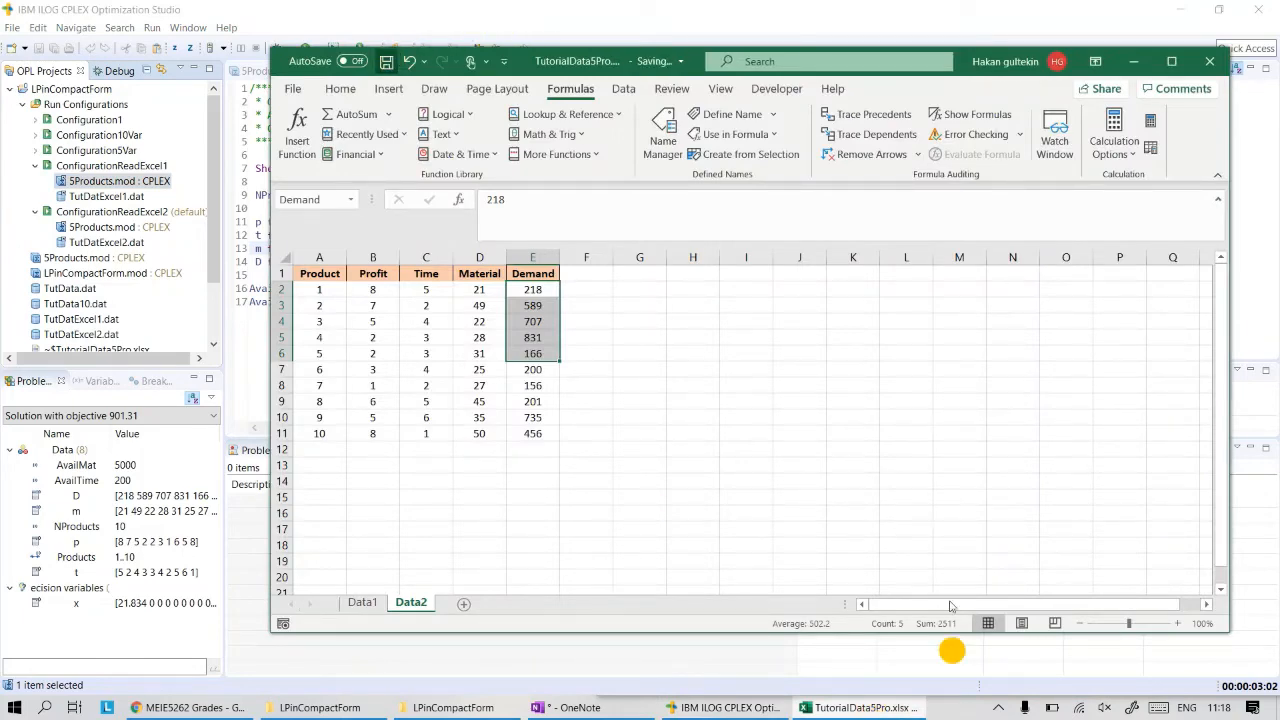
click(915, 530)
- Switch to CPLEX Optimization Studio, rerun 5Products.mod under ConfigurationReadExcel1 and go to the source line of the reported exception
double_click(322, 10)
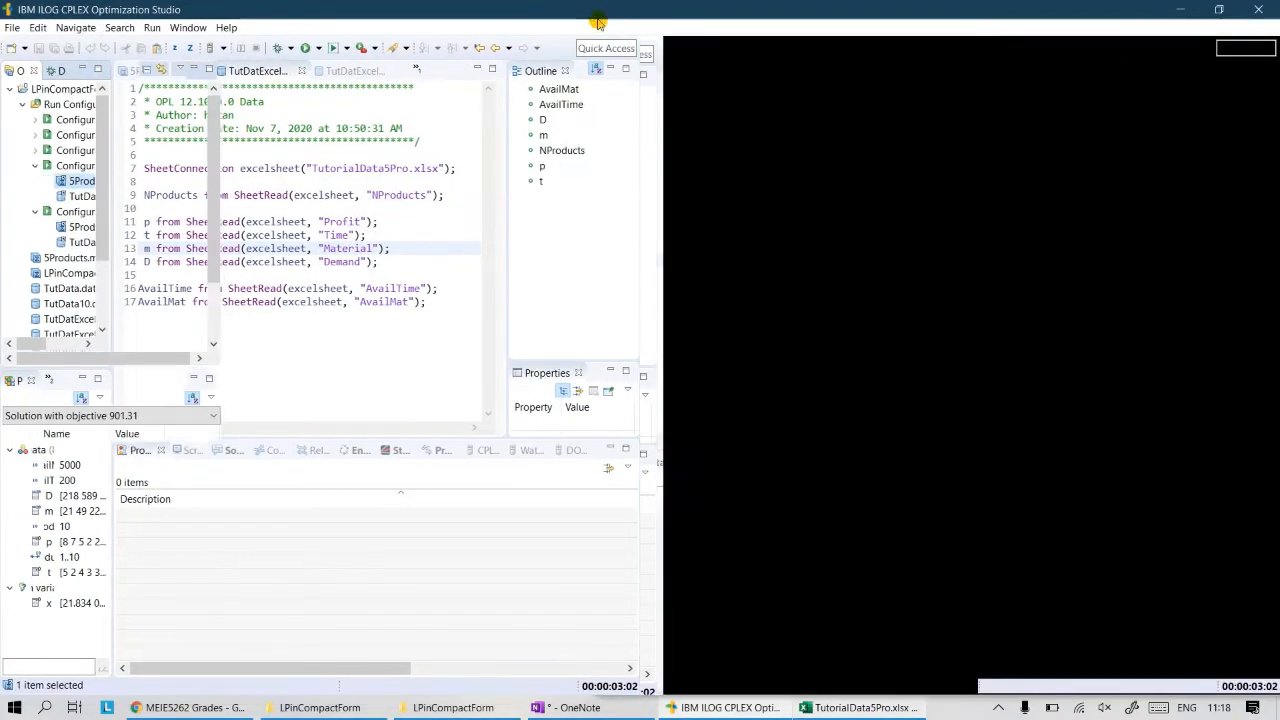
click(597, 13)
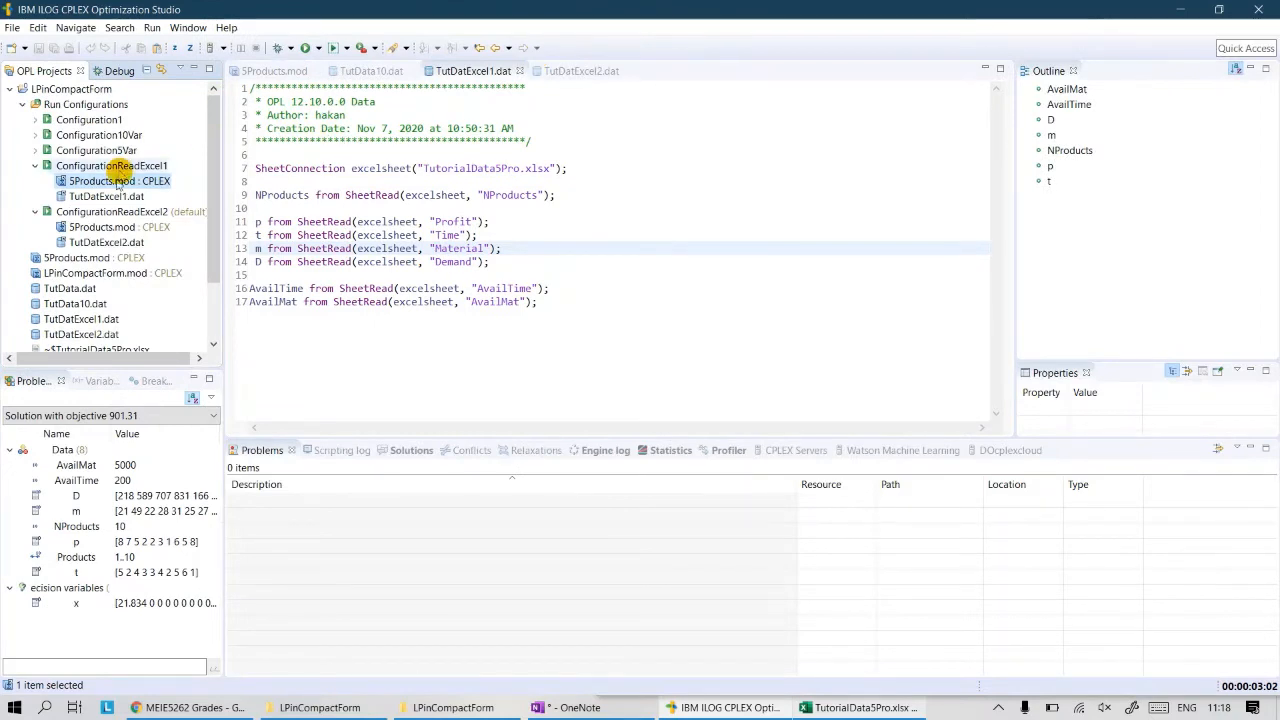
right_click(118, 181)
click(162, 191)
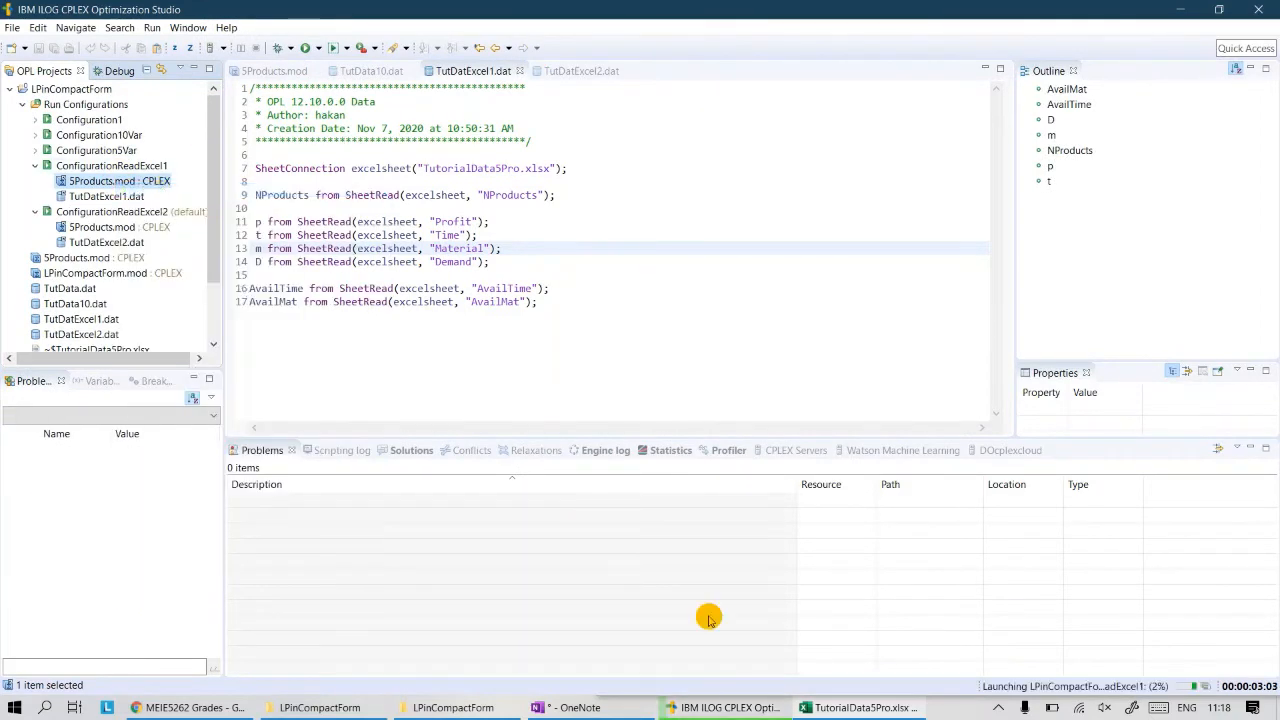
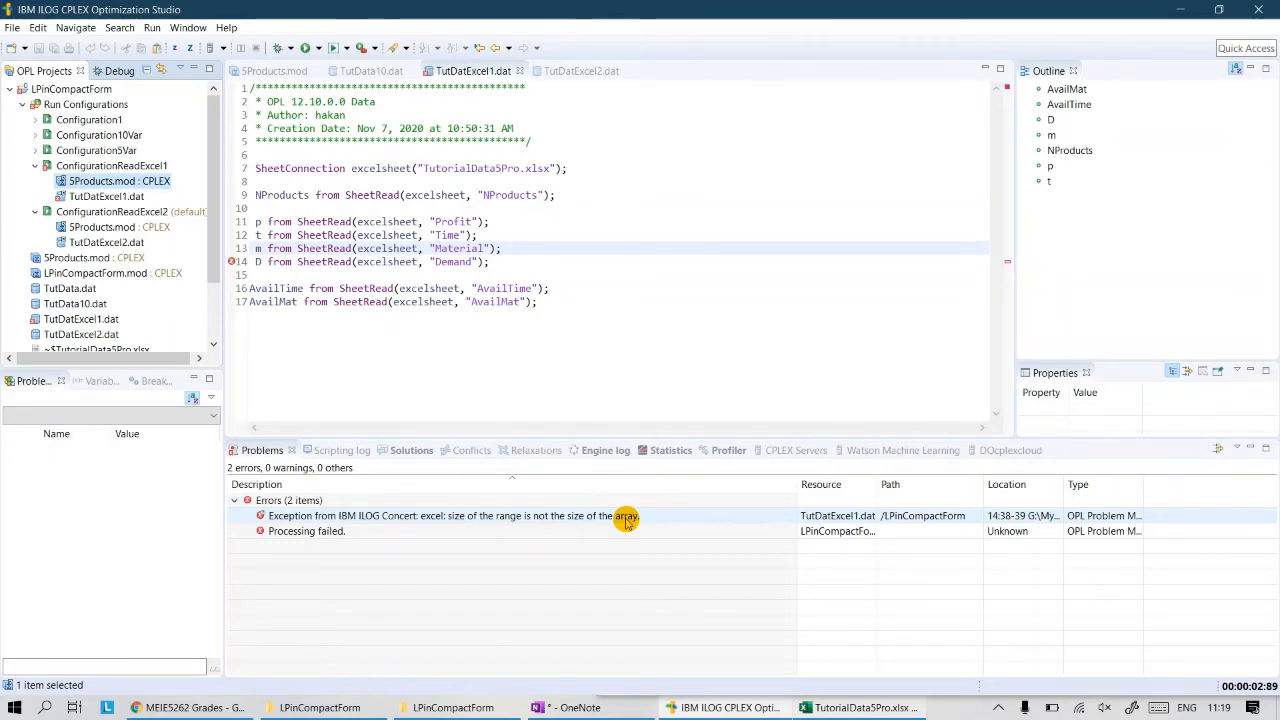
double_click(395, 515)
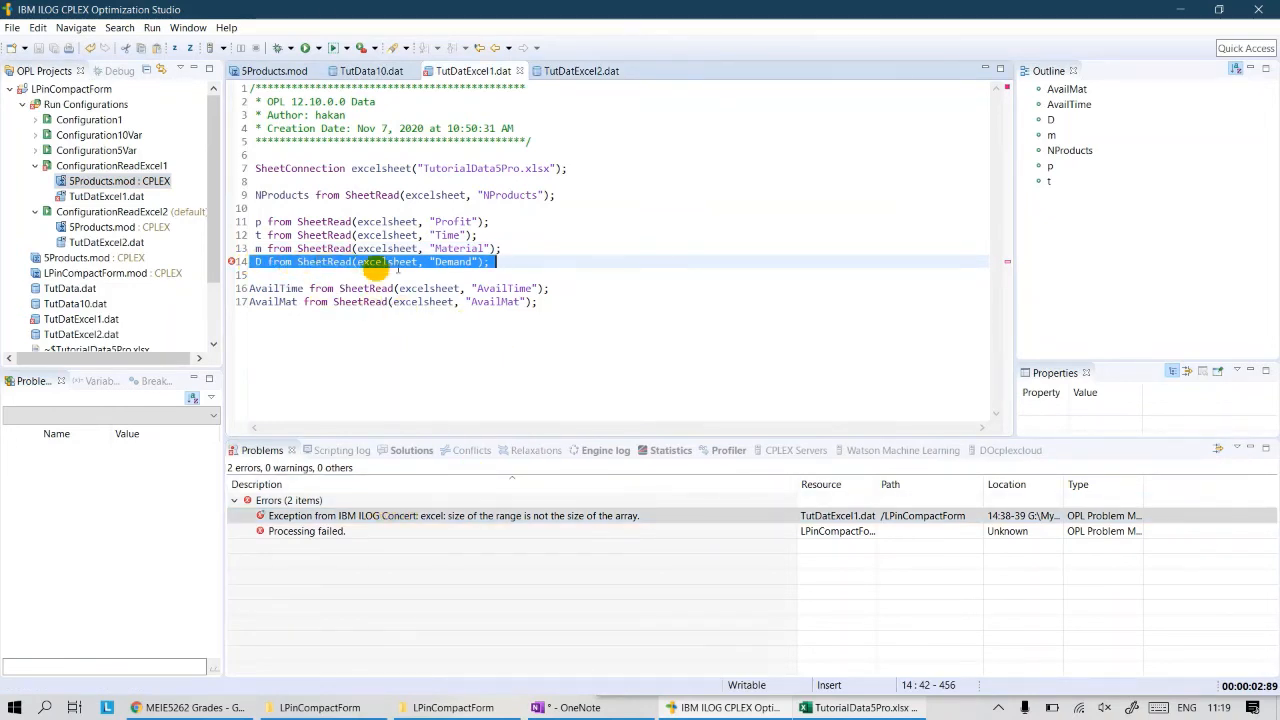
- Switch to TutorialData5Pro.xlsx in Excel, redefine the Demand name to refer to =Data2!$E$2:$E$11 and save the workbook
click(851, 707)
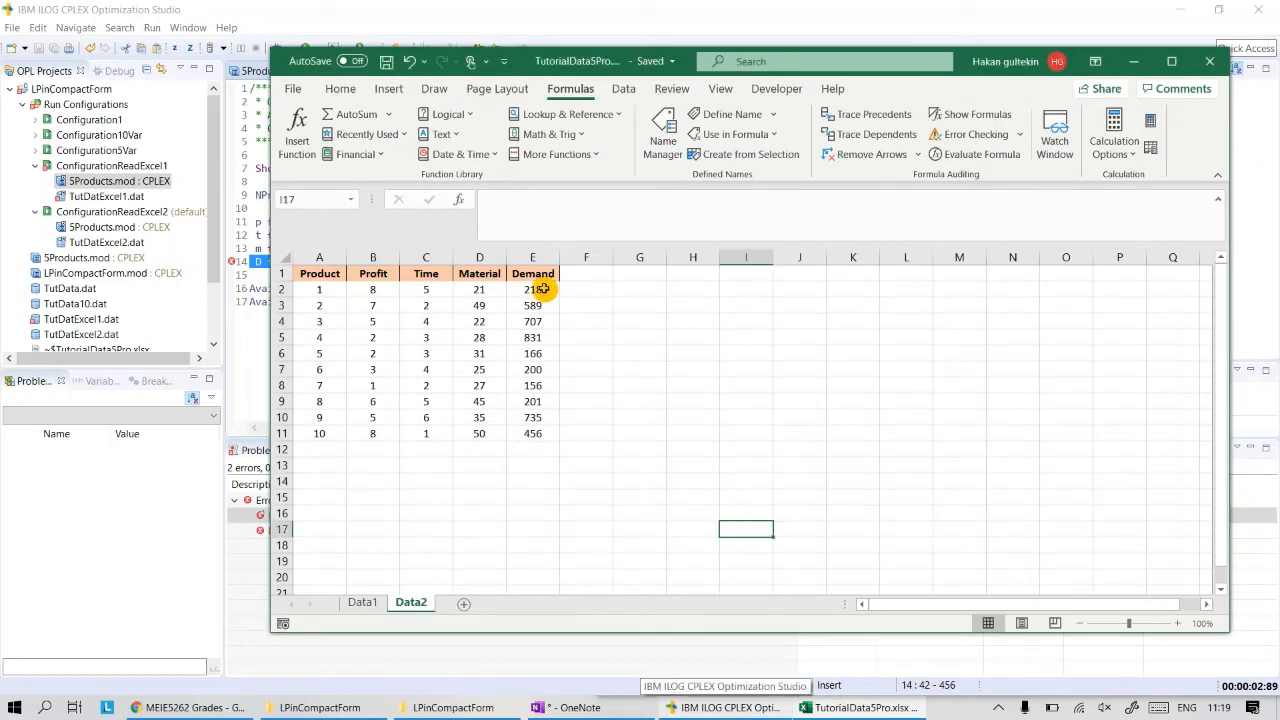
drag(541, 289, 541, 305)
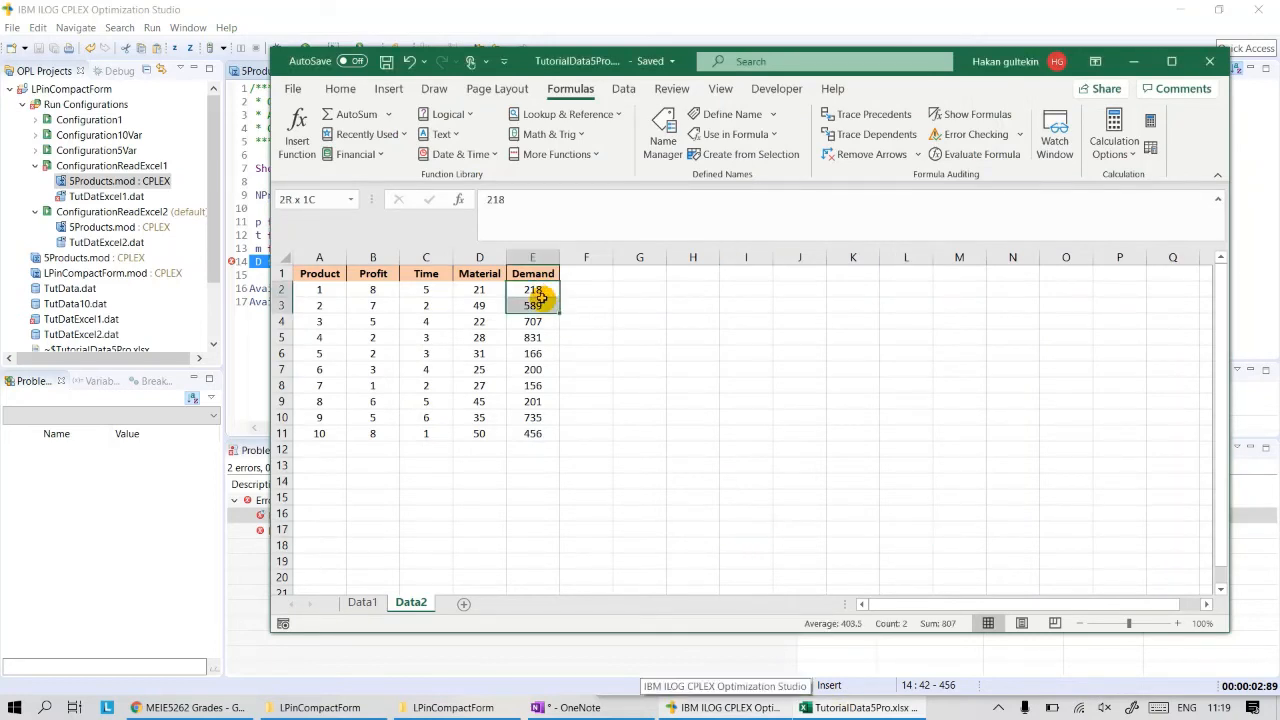
click(663, 145)
click(760, 278)
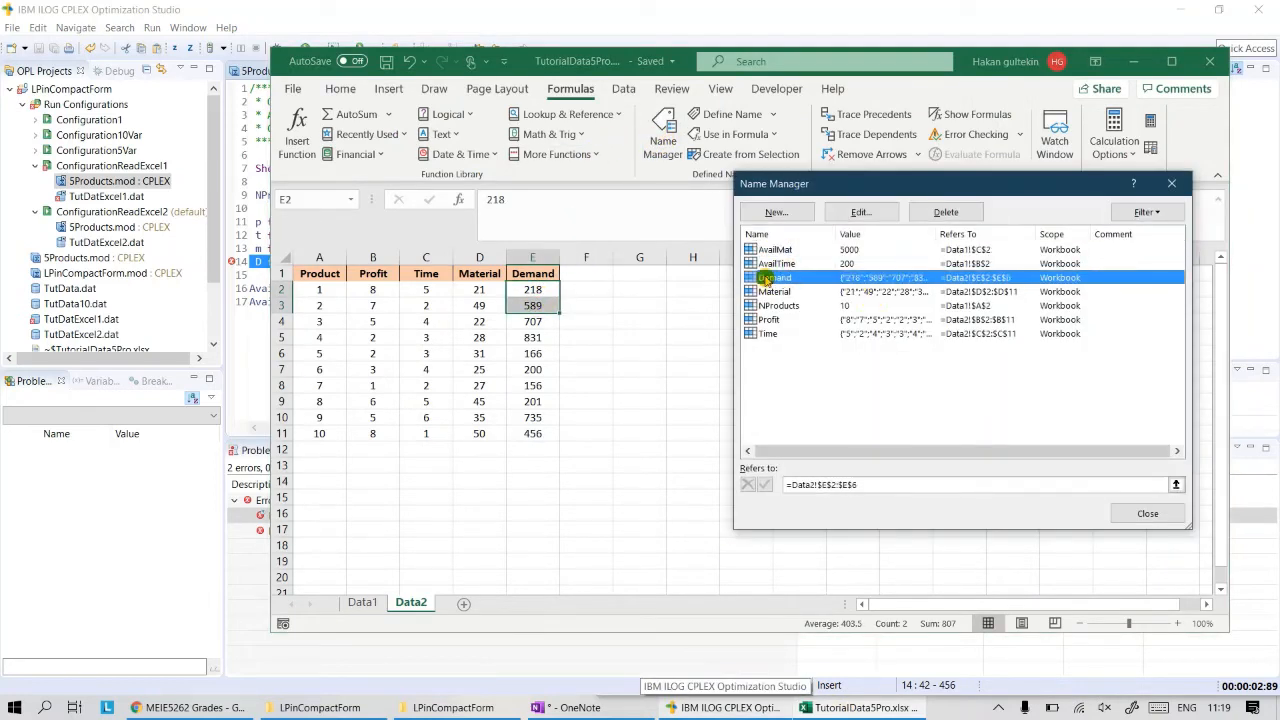
click(870, 483)
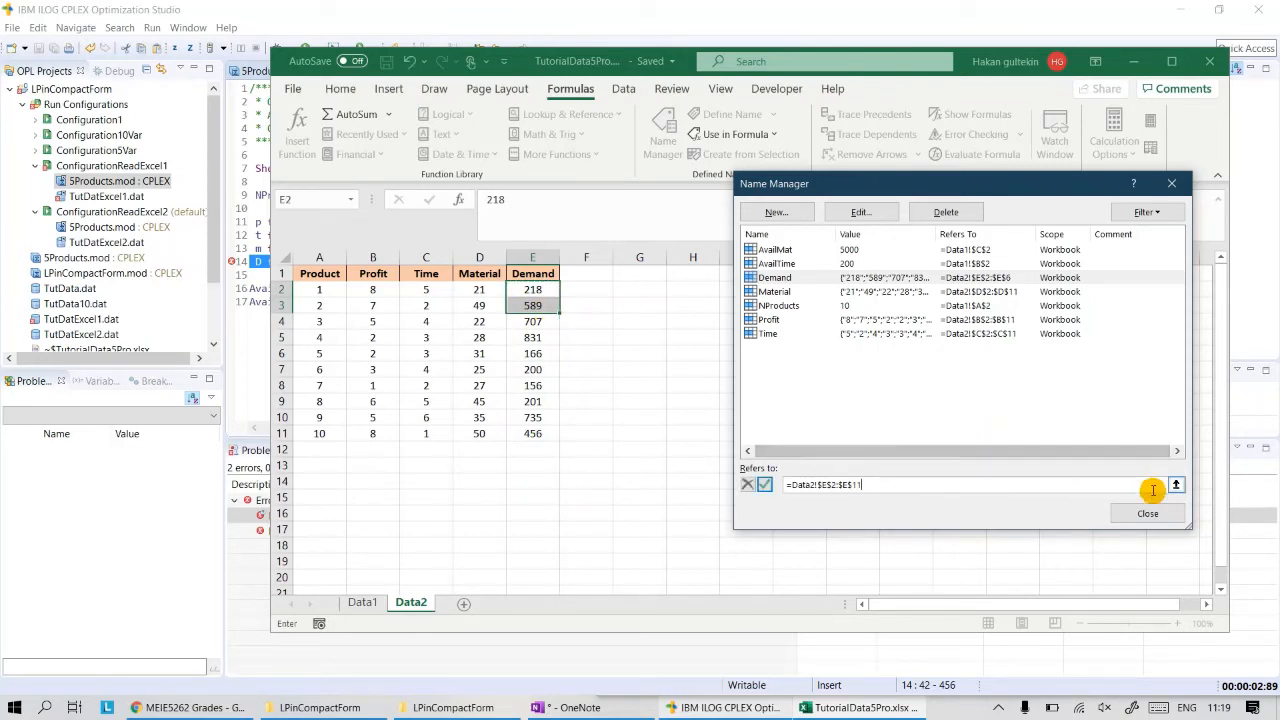
click(763, 485)
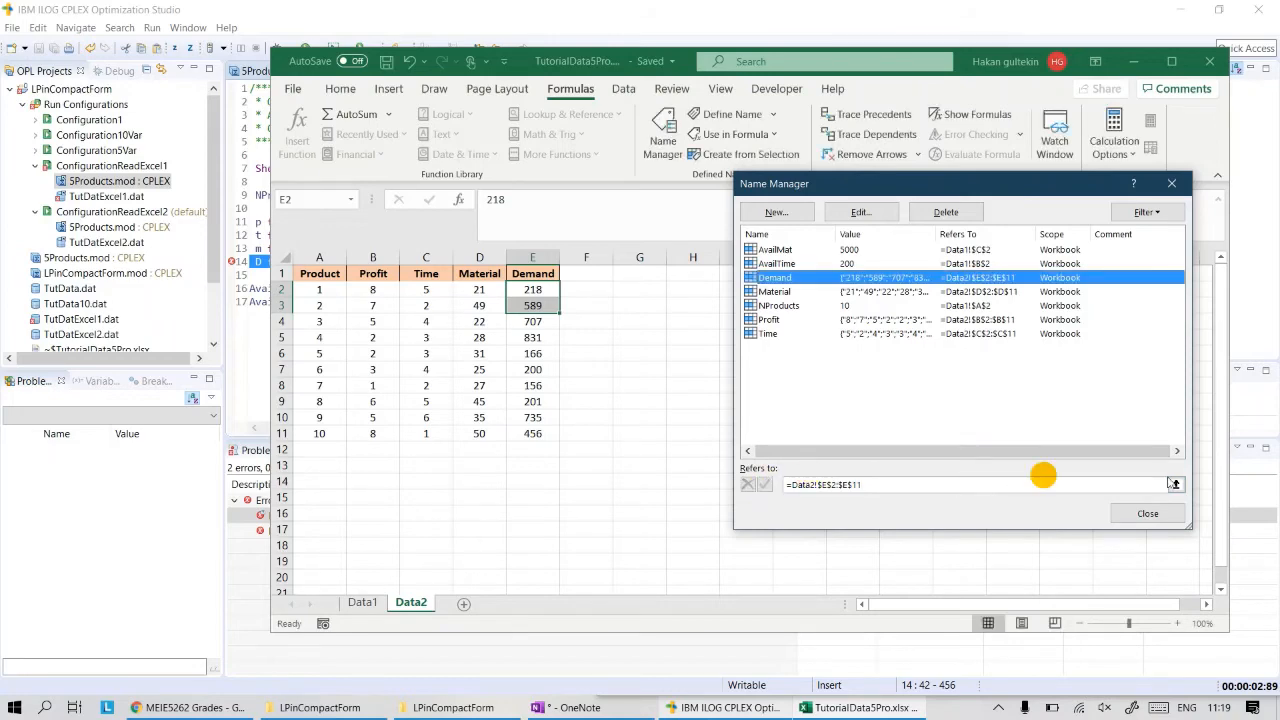
click(1165, 515)
drag(376, 12, 358, 33)
click(929, 440)
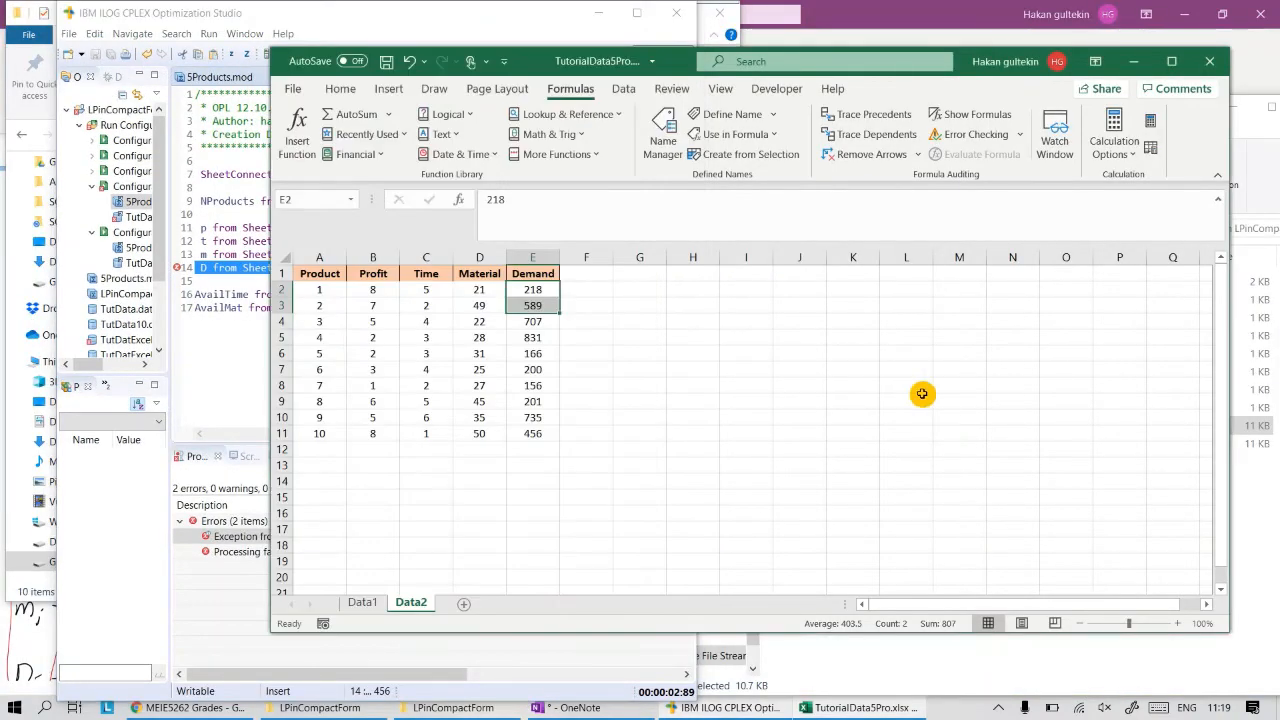
- Switch to CPLEX Optimization Studio, maximize its window and run 5Products.mod under ConfigurationReadExcel1
click(468, 20)
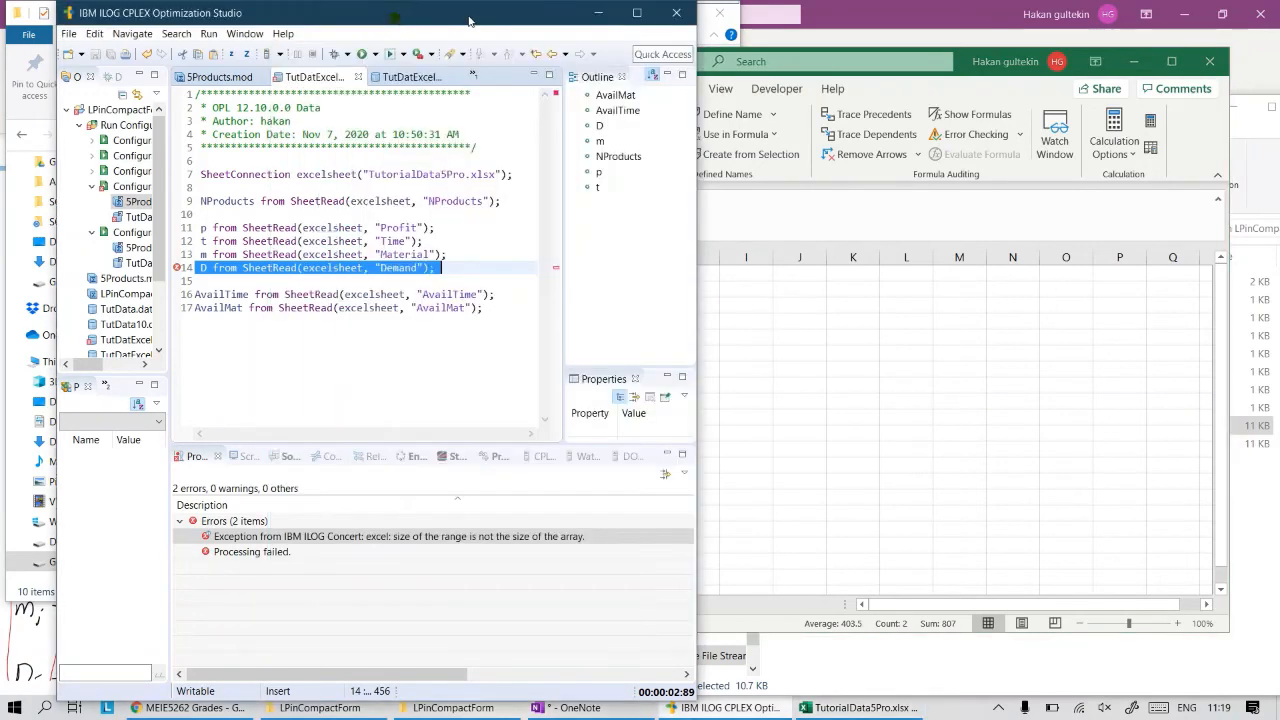
click(636, 12)
click(113, 196)
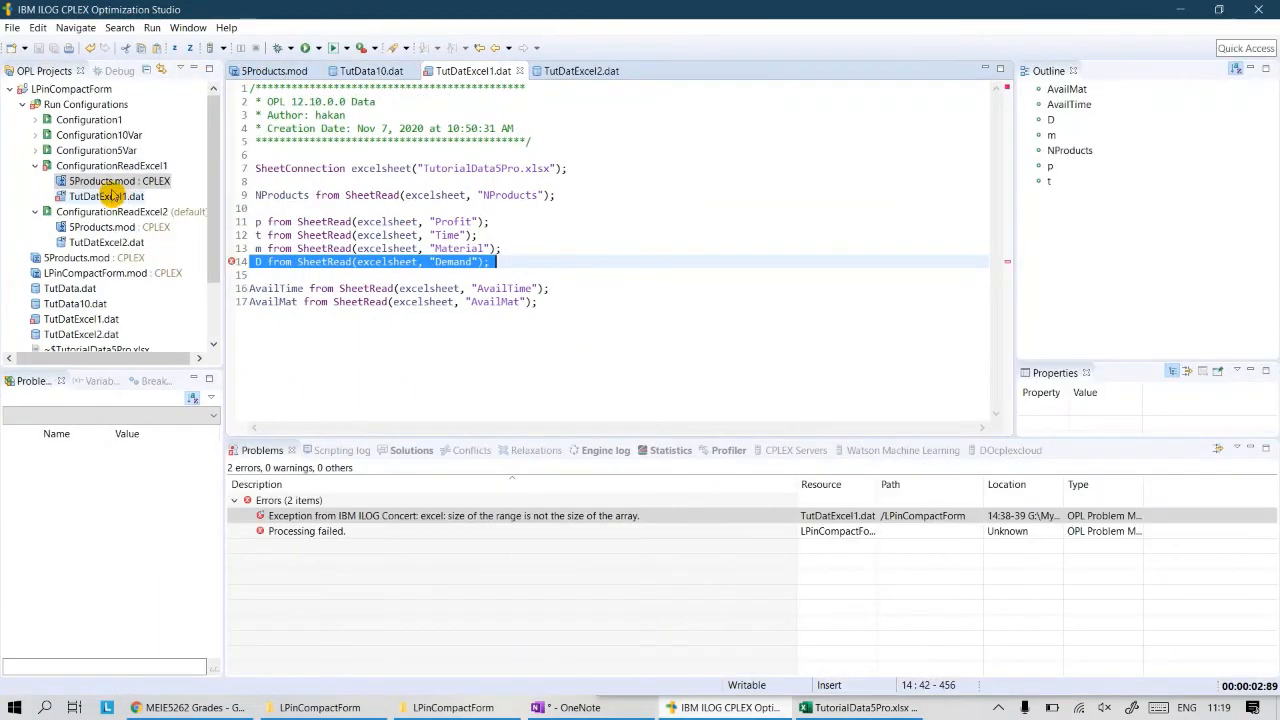
right_click(124, 181)
click(160, 184)
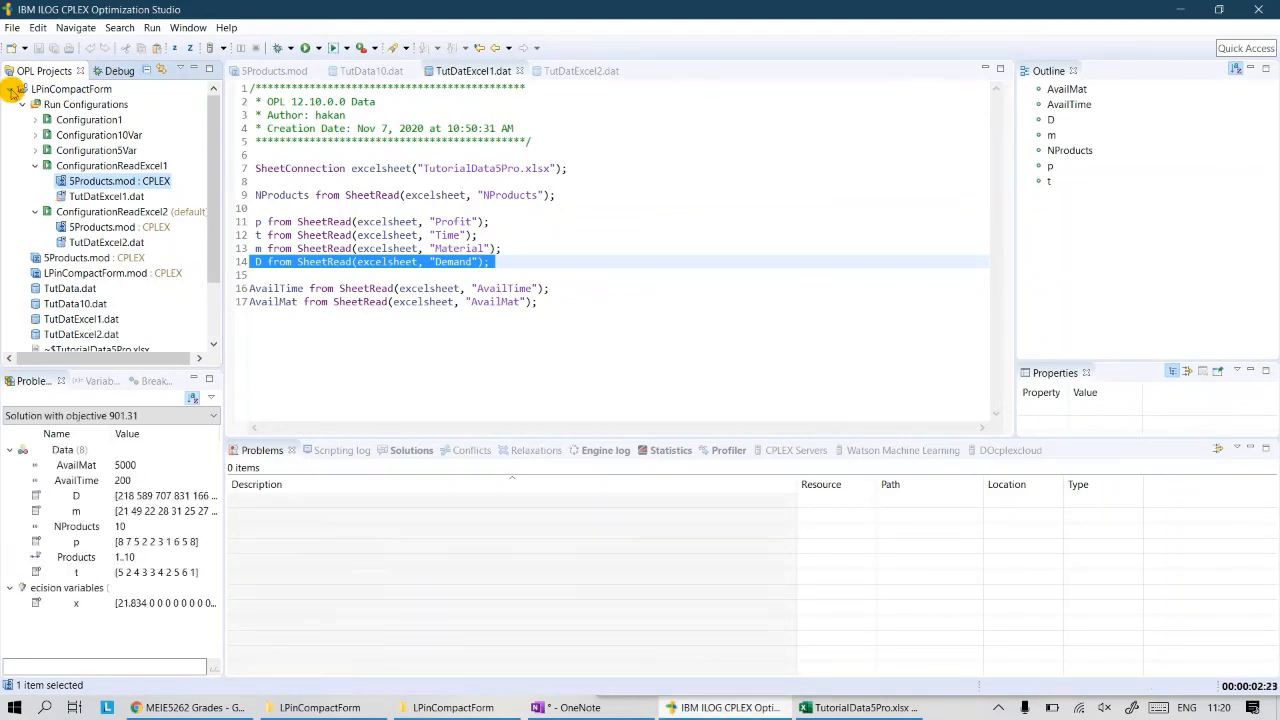
- Open the value table of the data array D and select all ten product rows
click(11, 89)
click(11, 89)
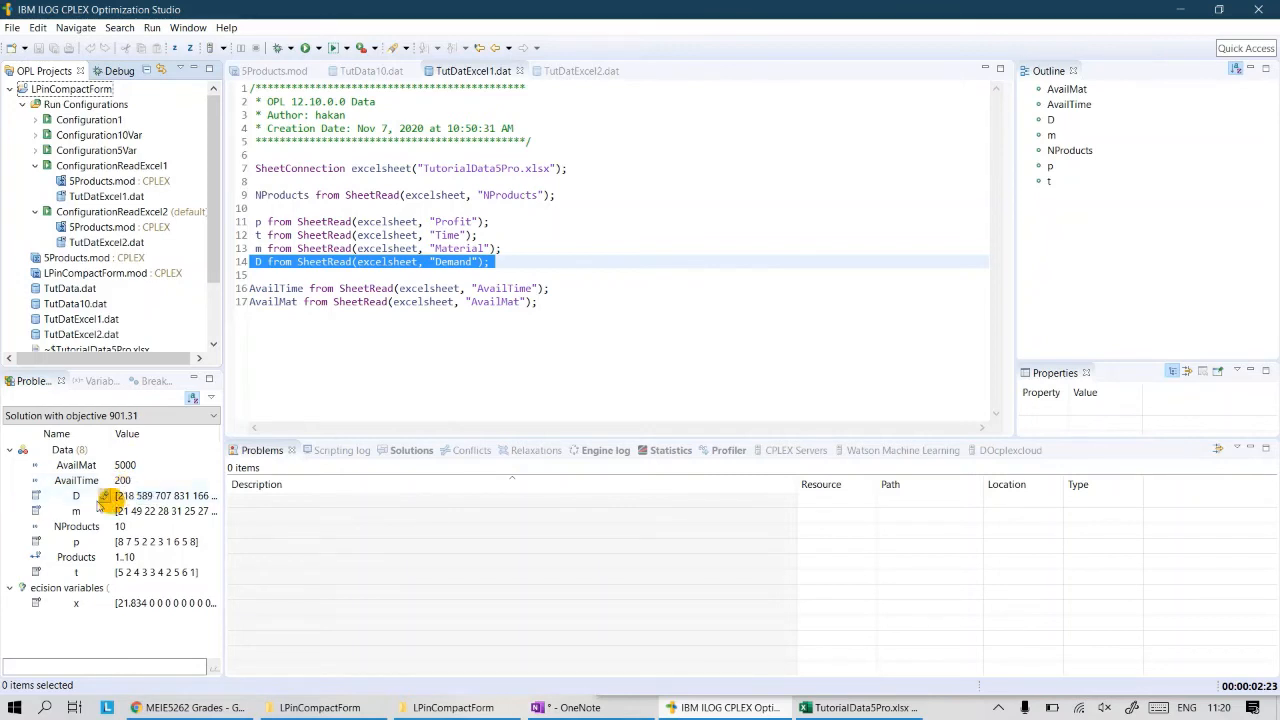
double_click(103, 497)
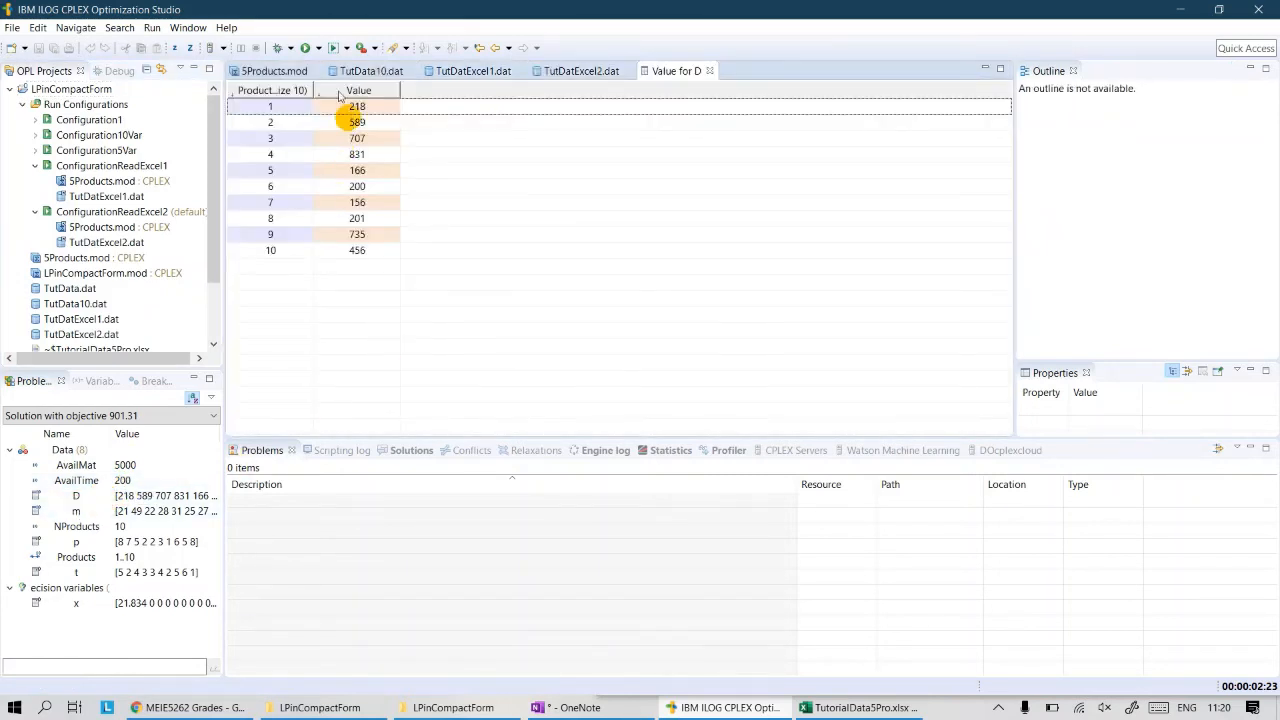
click(363, 108)
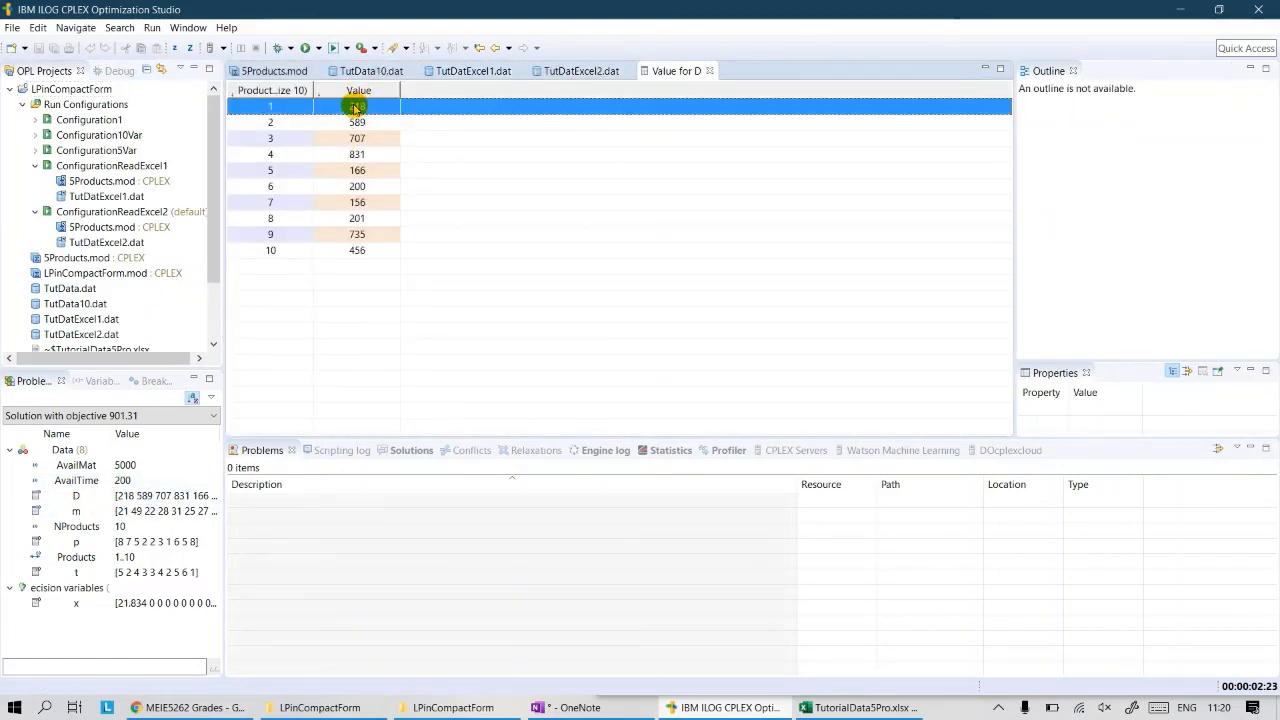
key(shift+Down)
key(shift+Down)
key(shift+Down)
key(shift+Down)
key(shift+Down)
key(shift+Down)
key(shift+Down)
key(shift+Down)
key(shift+Down)
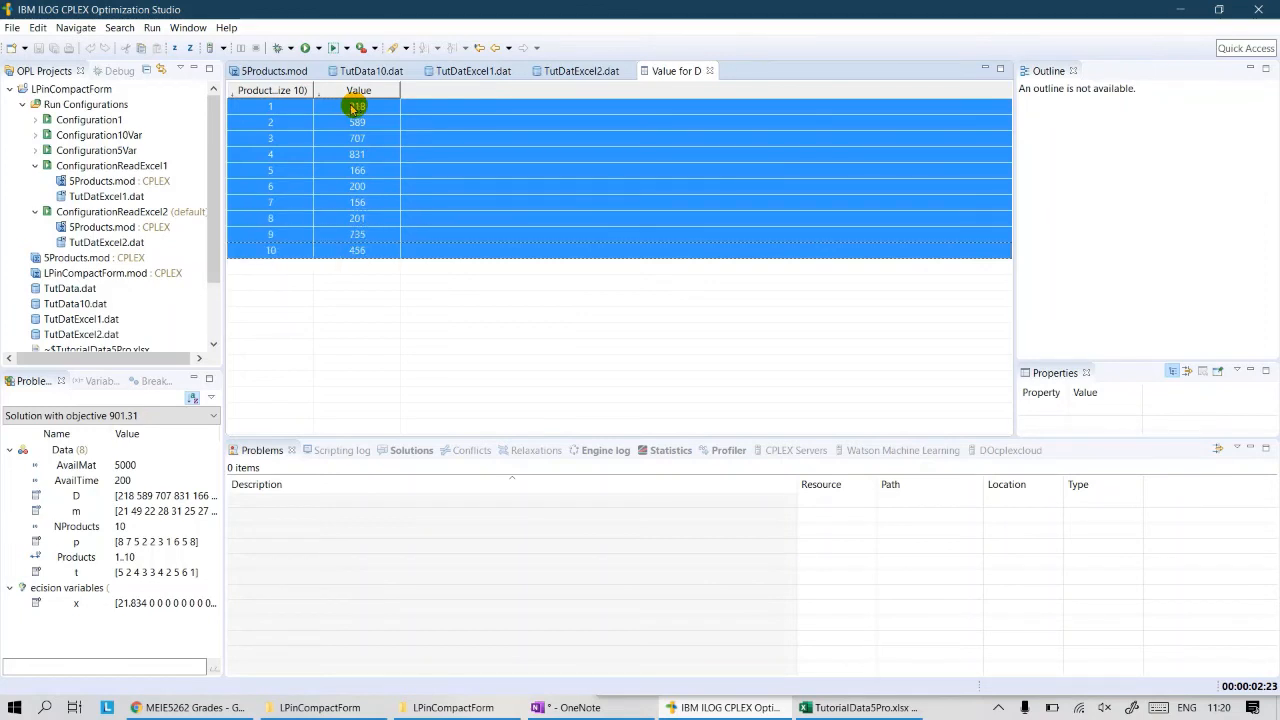
- Switch to TutorialData5Pro.xlsx in Excel and check the Demand cells E2:E11 and Material cells D2:D11 on the Data2 sheet
click(866, 707)
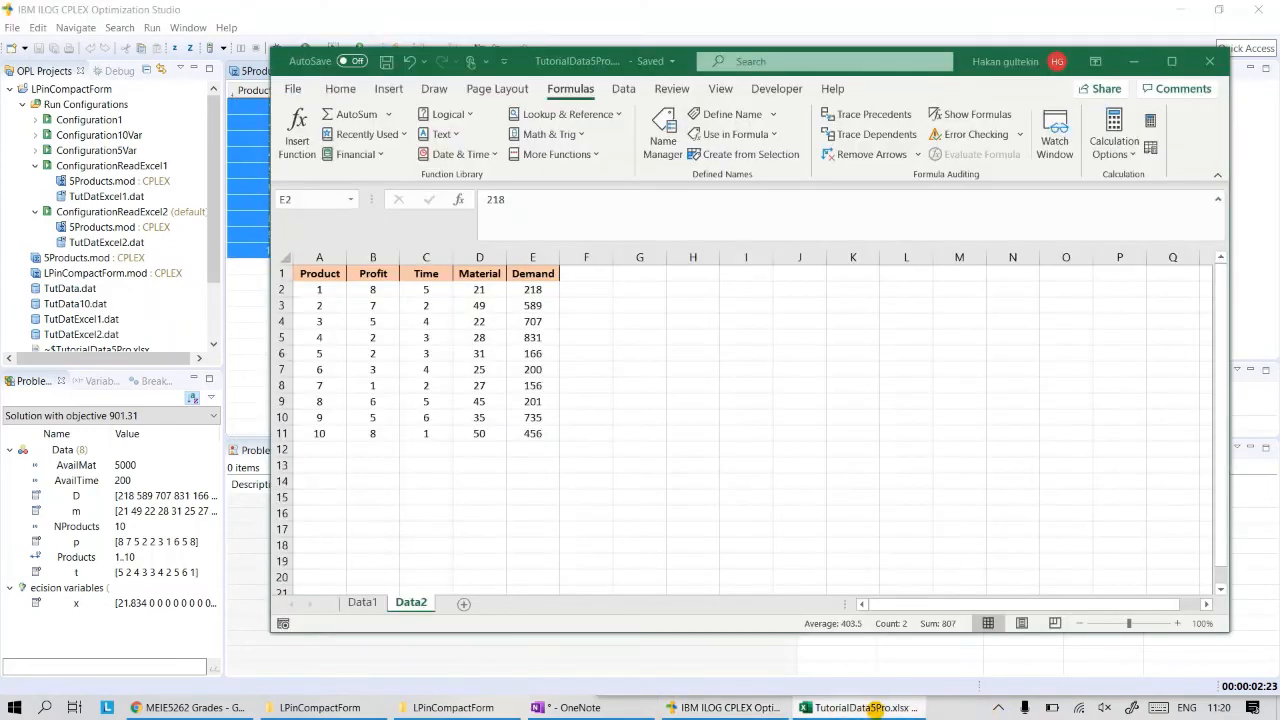
click(533, 289)
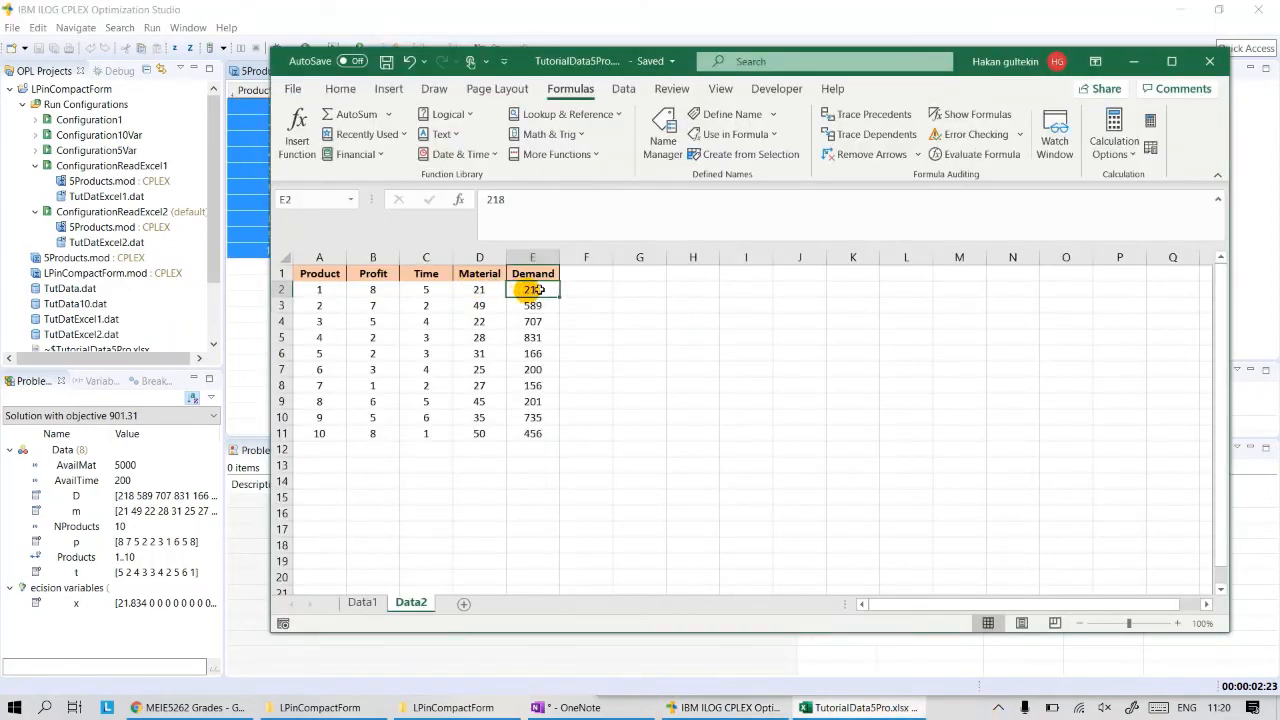
drag(533, 289, 533, 433)
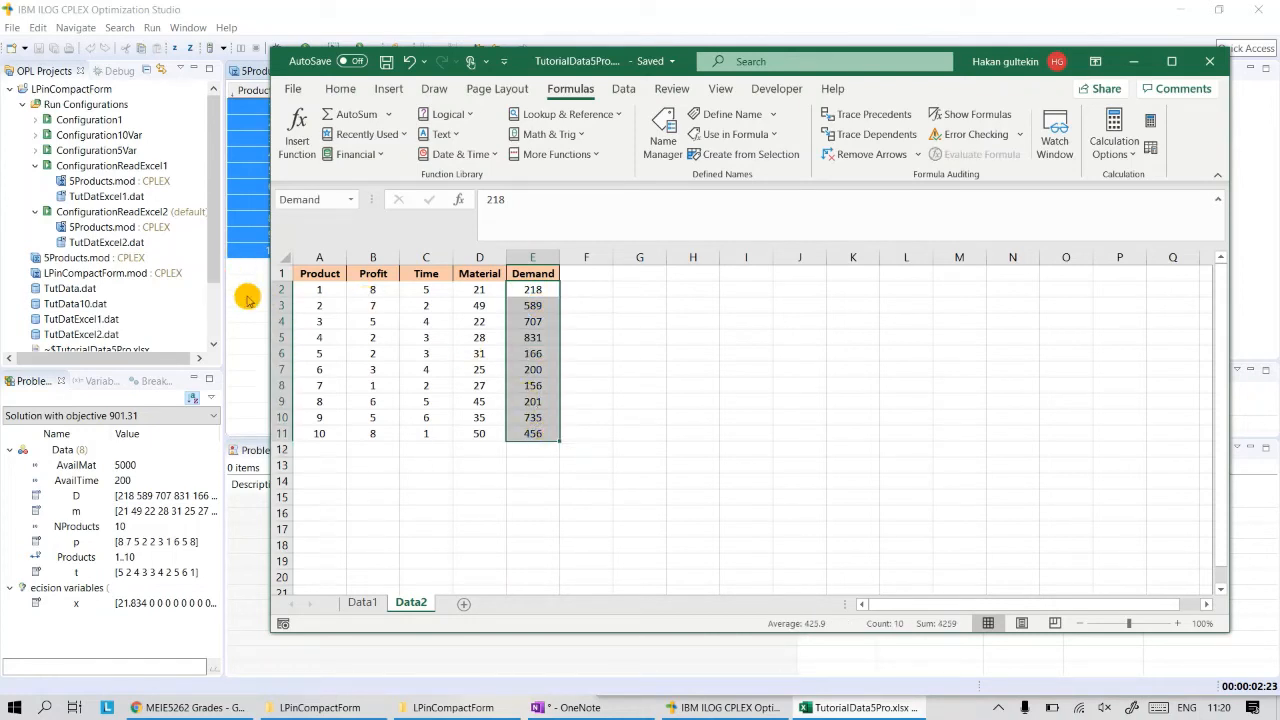
click(631, 350)
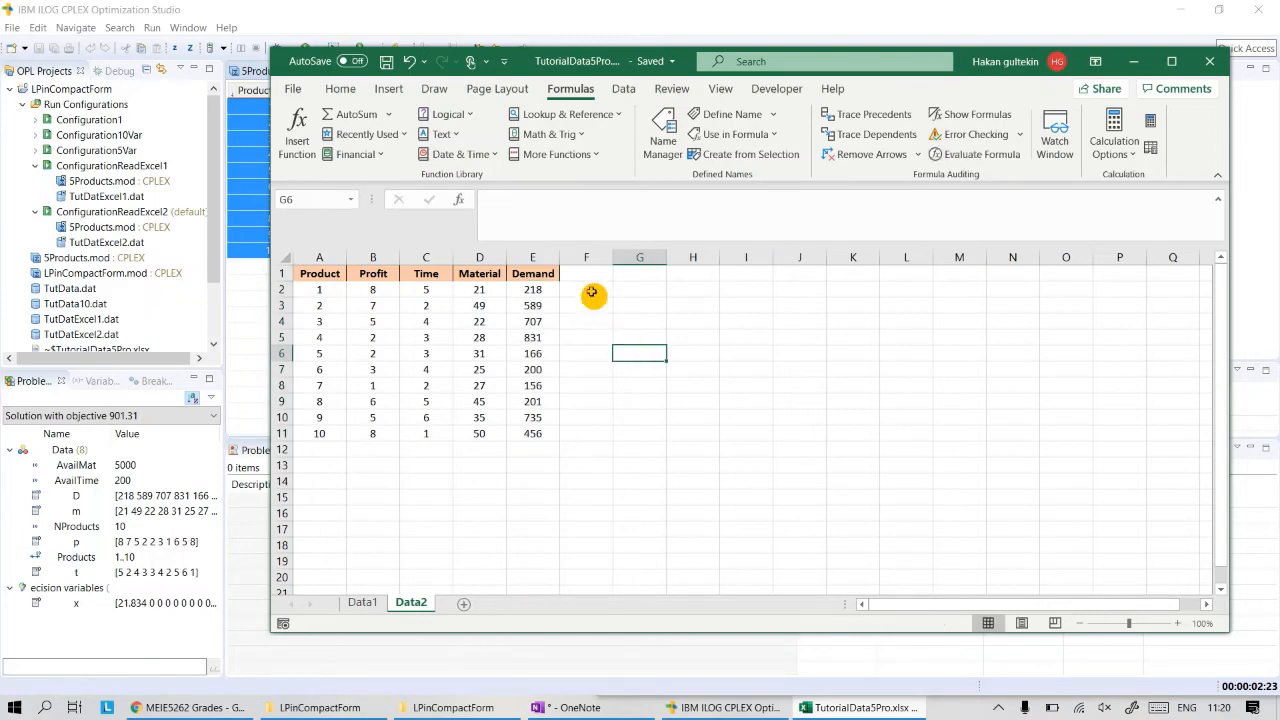
drag(533, 289, 532, 433)
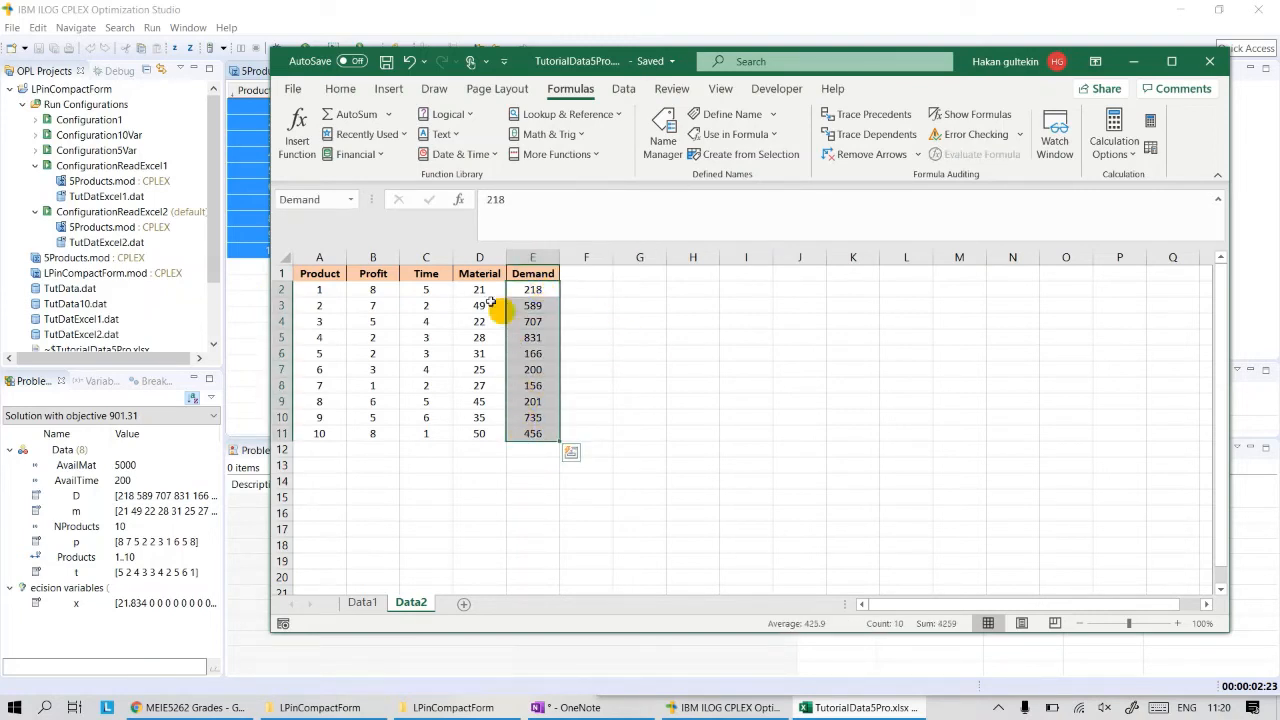
drag(483, 291, 483, 432)
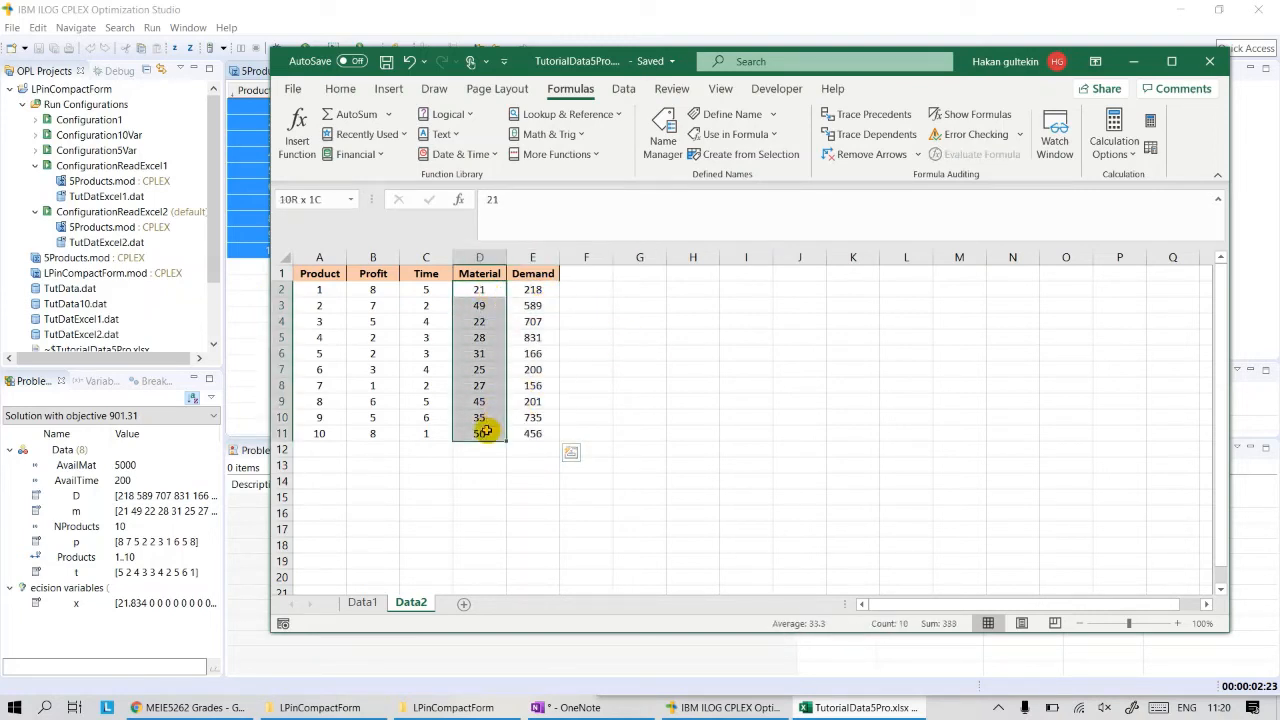
- Switch to CPLEX Optimization Studio, collapse the LPinCompactForm project and expand the TutAssign project
click(240, 302)
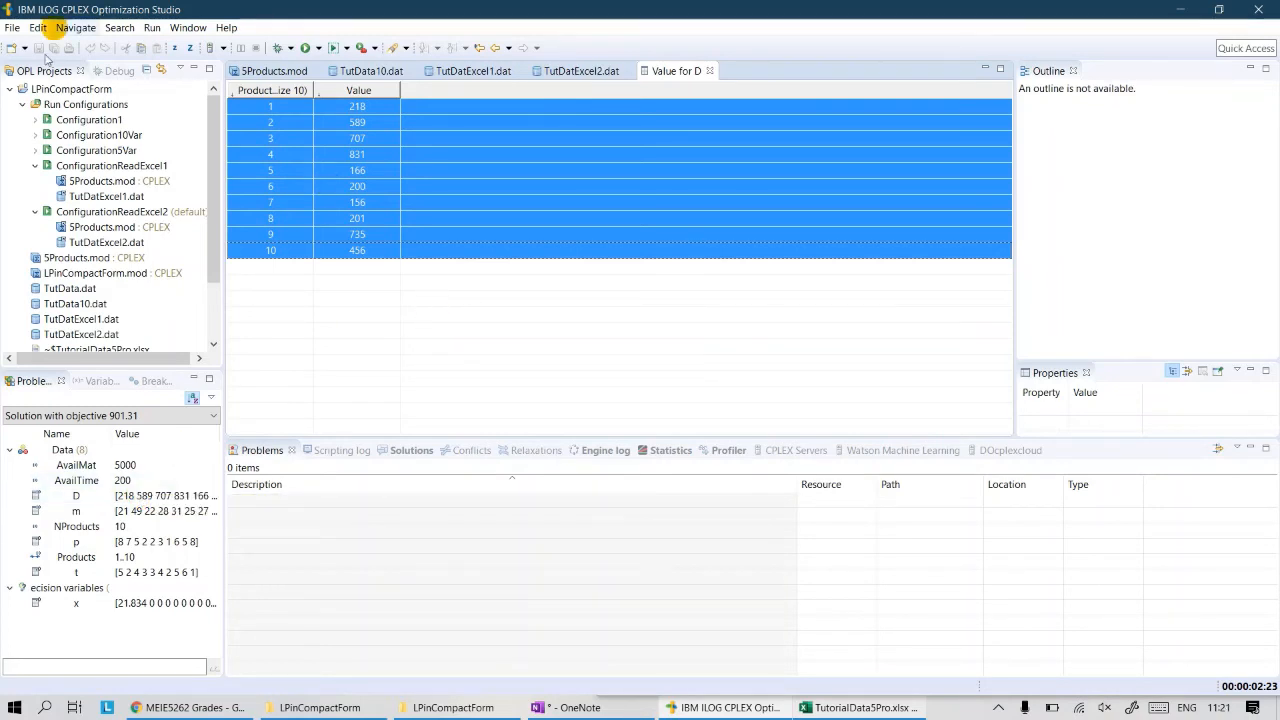
click(13, 92)
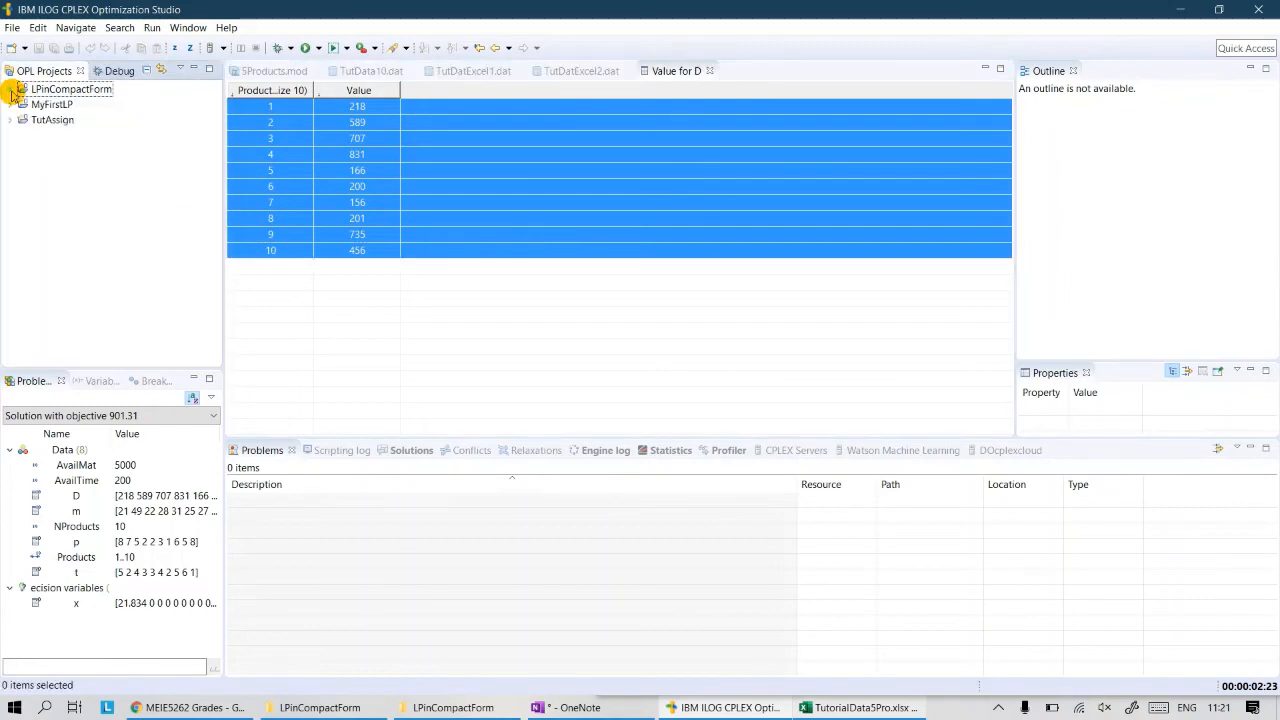
click(10, 120)
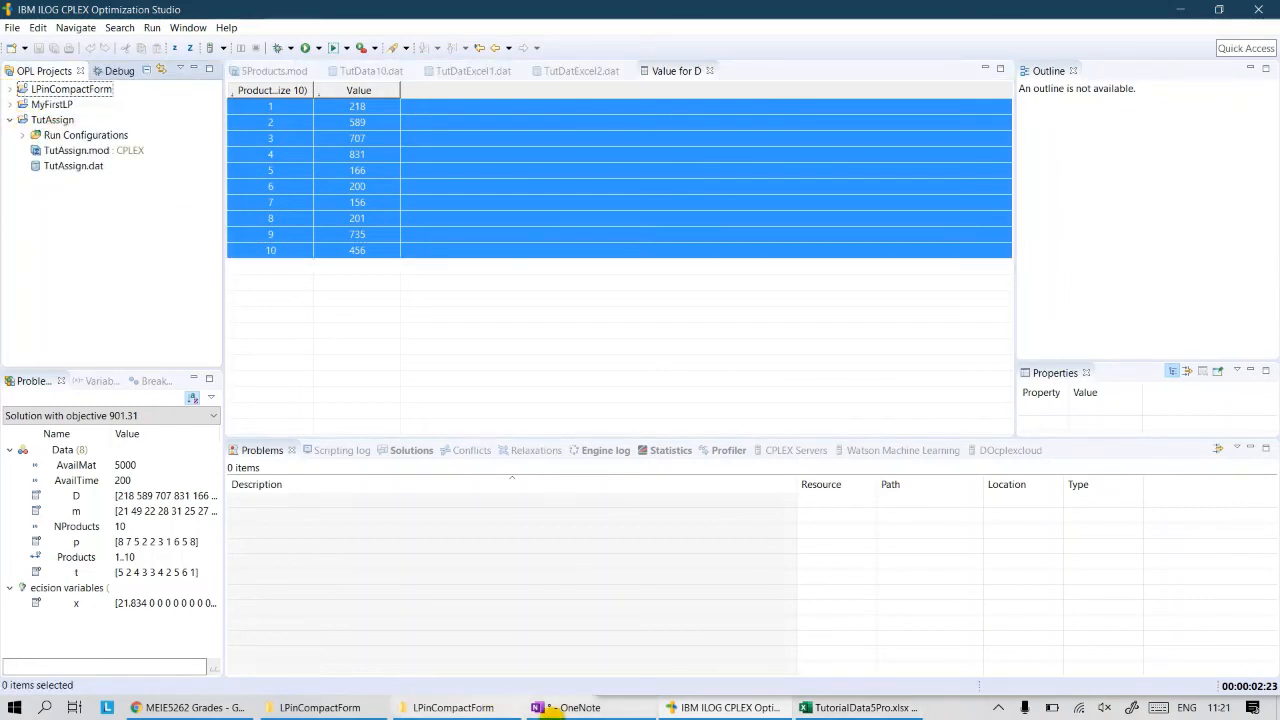
- Switch to OneNote and review the handwritten assignment model with its jobs and machines cost table
click(604, 708)
scroll(986, 297, down, 10)
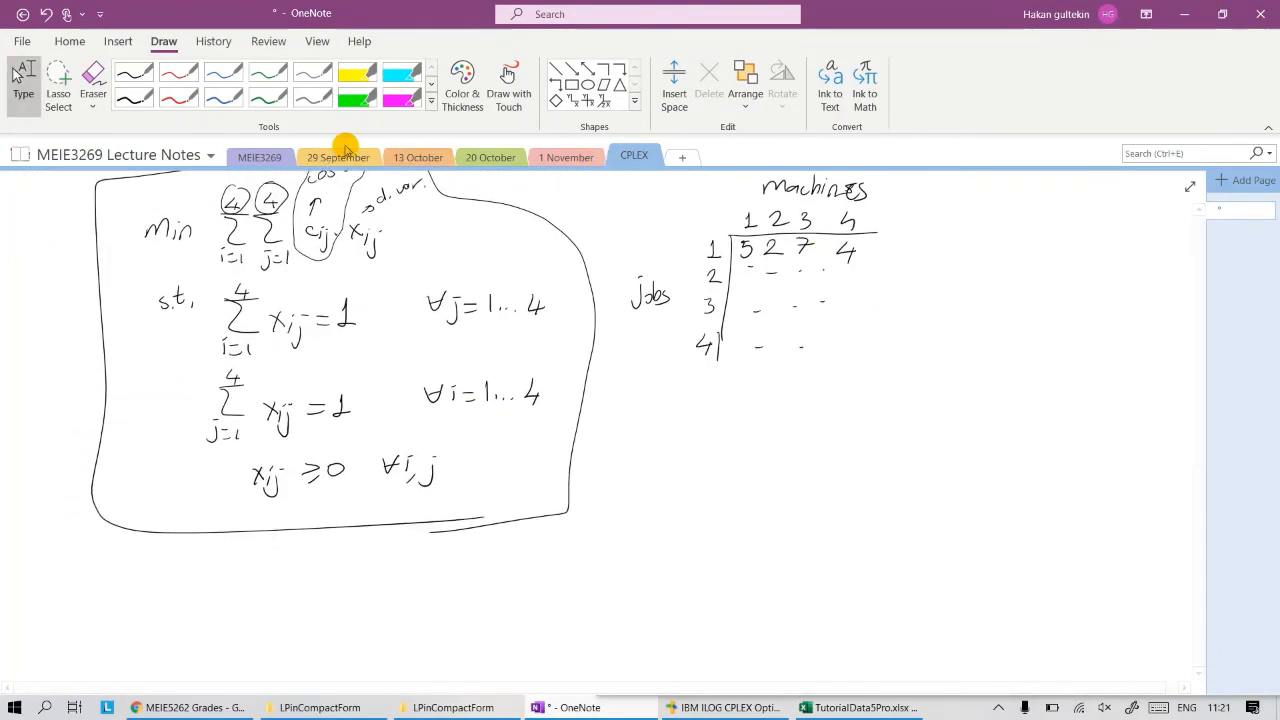
scroll(791, 520, up, 1)
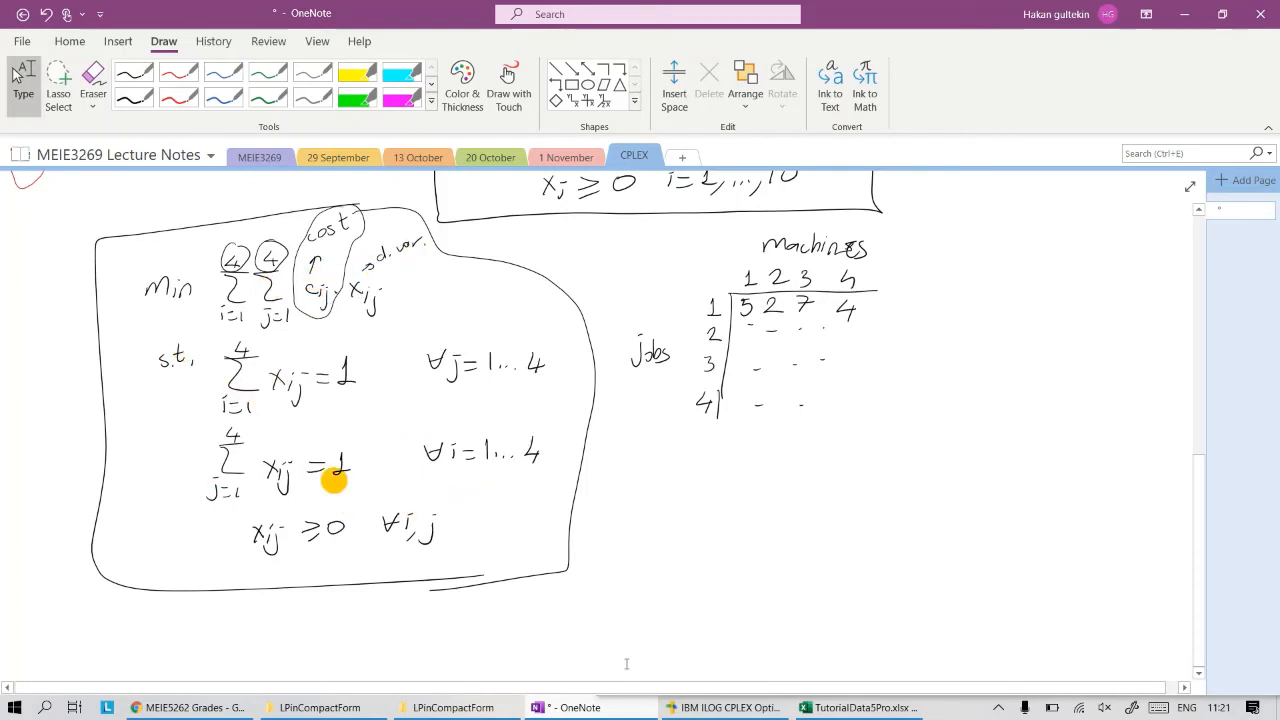
mouse_move(866, 707)
- Switch to CPLEX Optimization Studio and close the value table of D
click(730, 707)
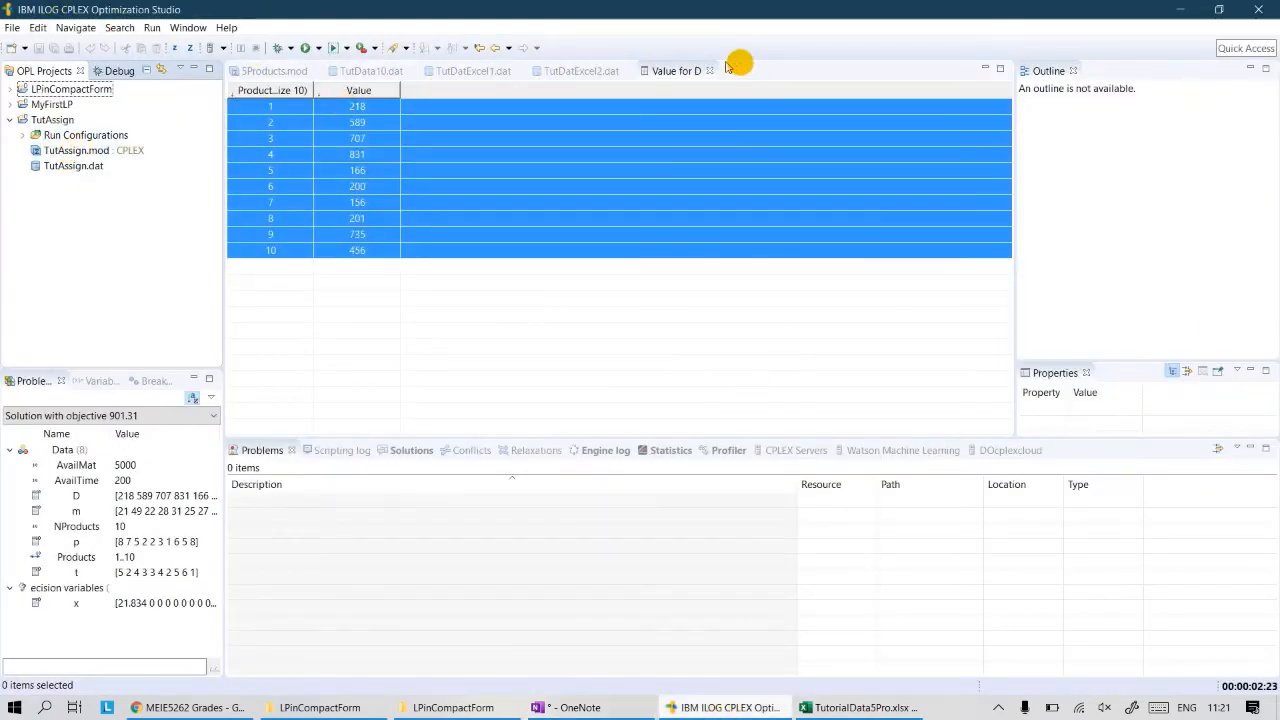
click(668, 75)
click(711, 71)
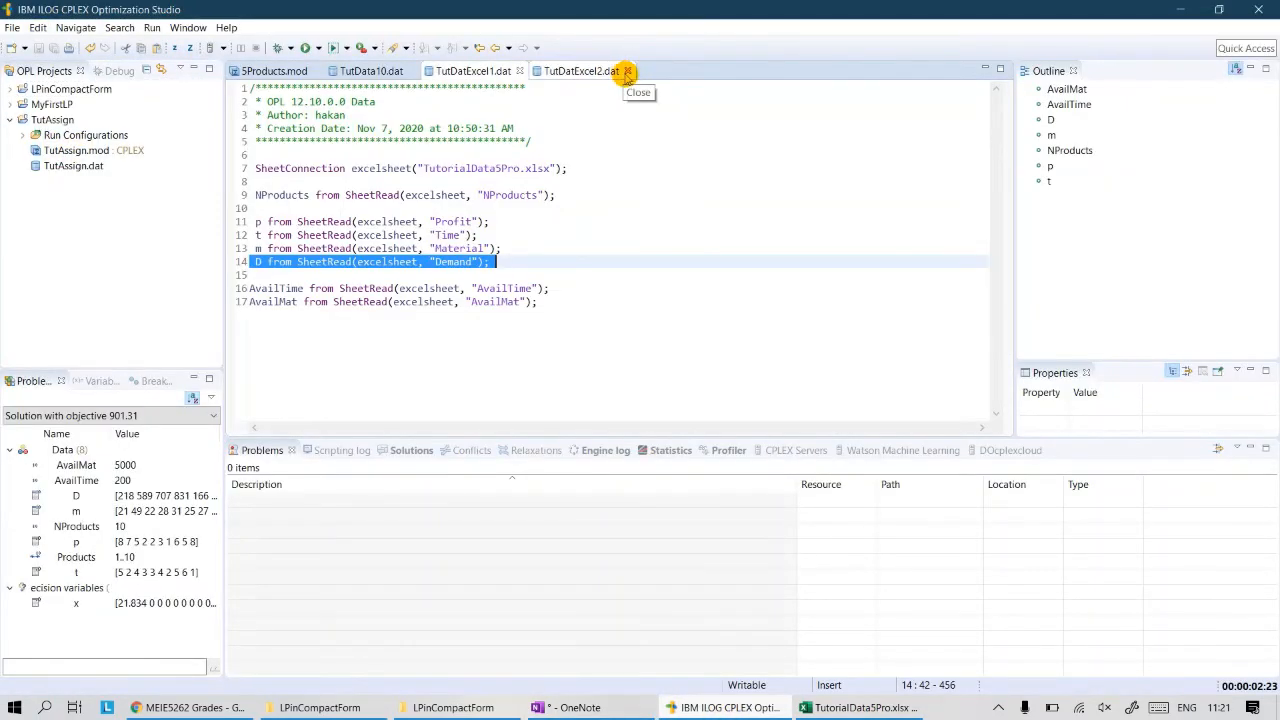
- Close the open TutDatExcel2.dat, TutDatExcel1.dat, TutData10.dat and 5Products.mod files
click(626, 71)
click(521, 70)
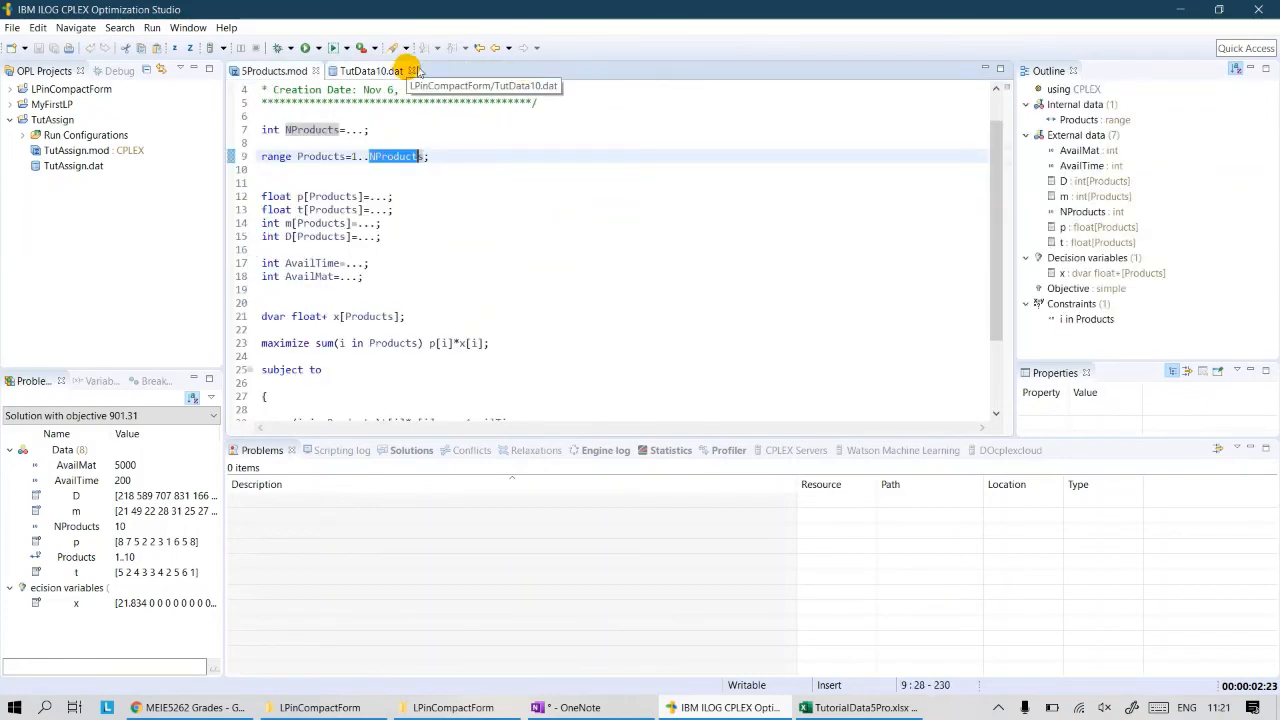
click(414, 71)
click(318, 70)
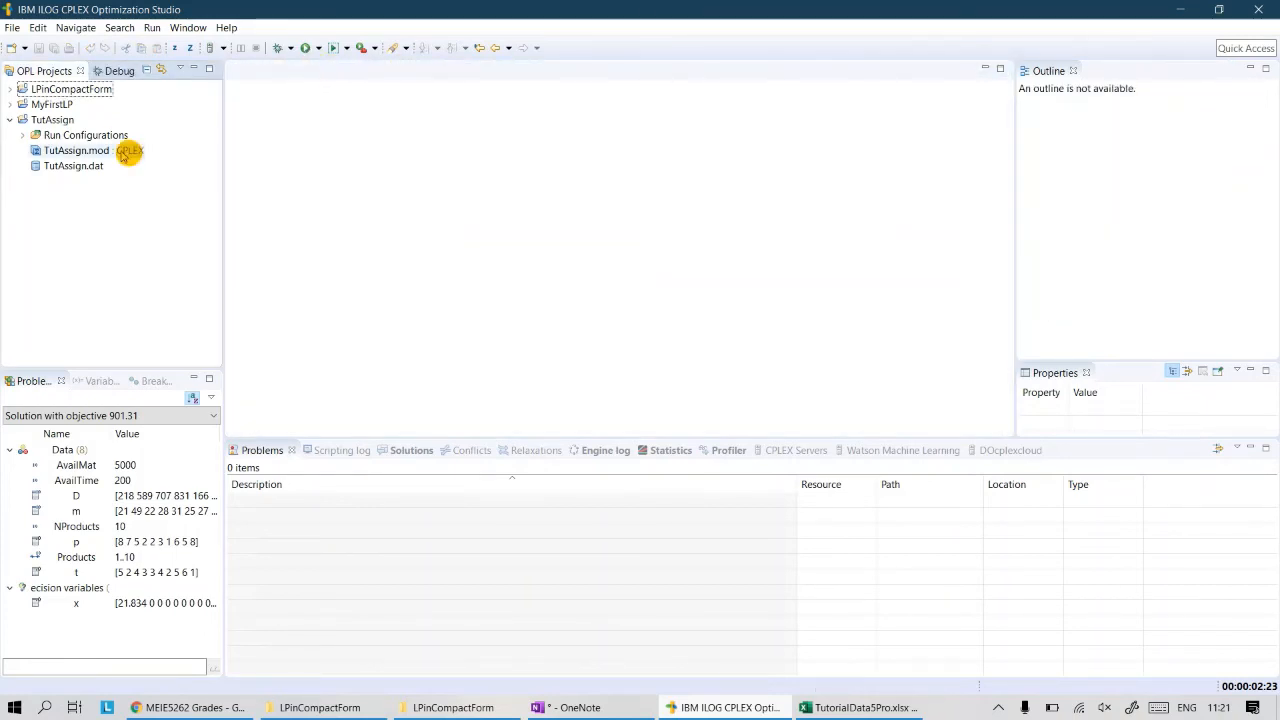
- Open TutAssign.mod and TutAssign.dat from the TutAssign project and highlight the NJobs, NMachines and c data definitions
double_click(57, 150)
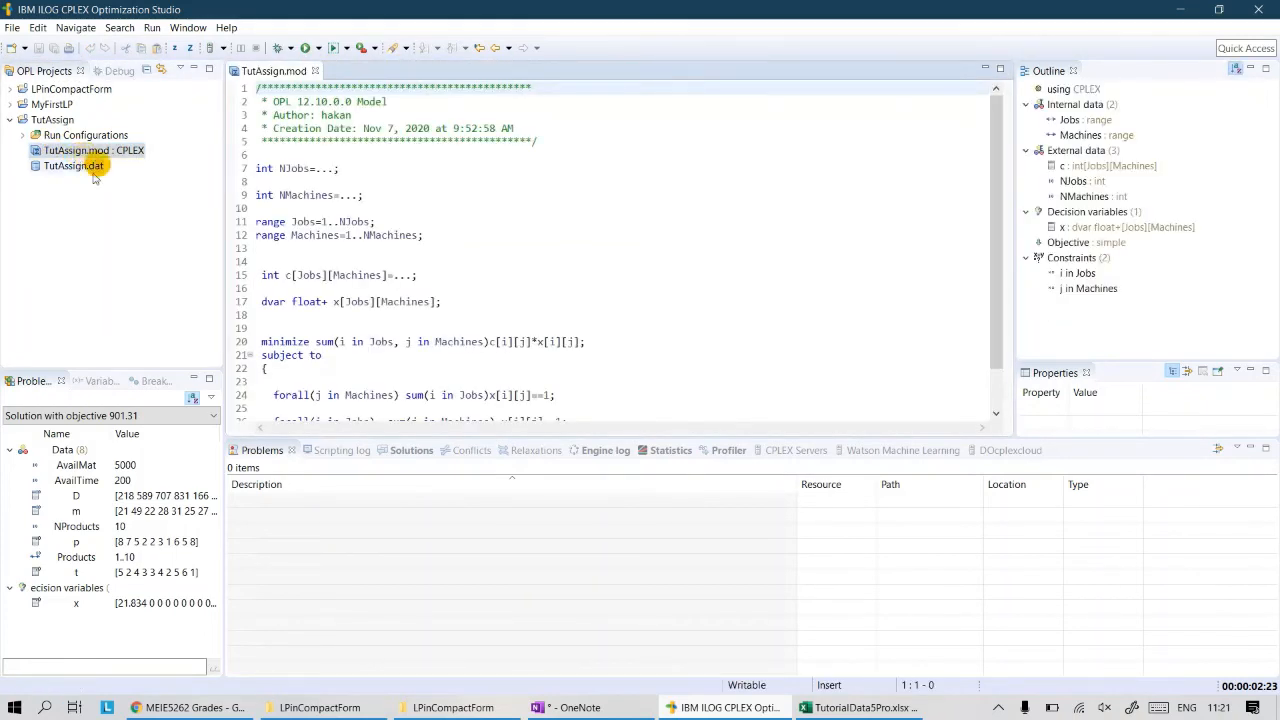
double_click(73, 165)
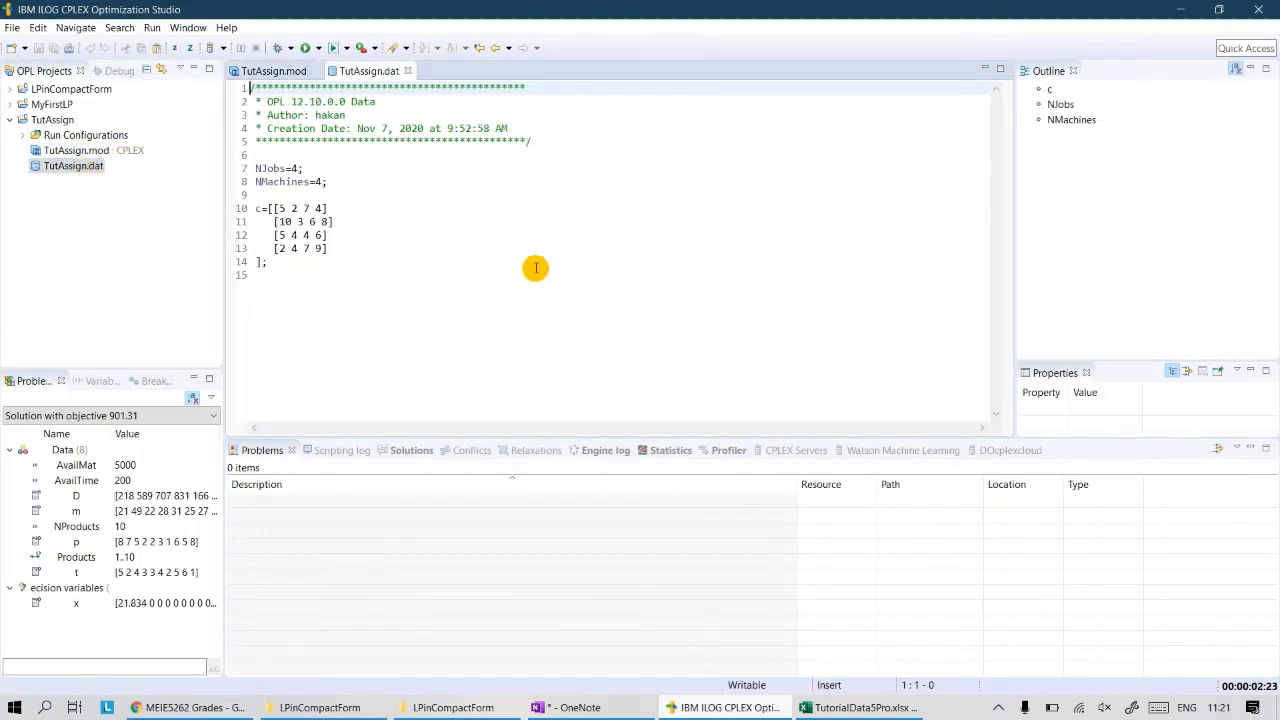
drag(267, 263, 254, 163)
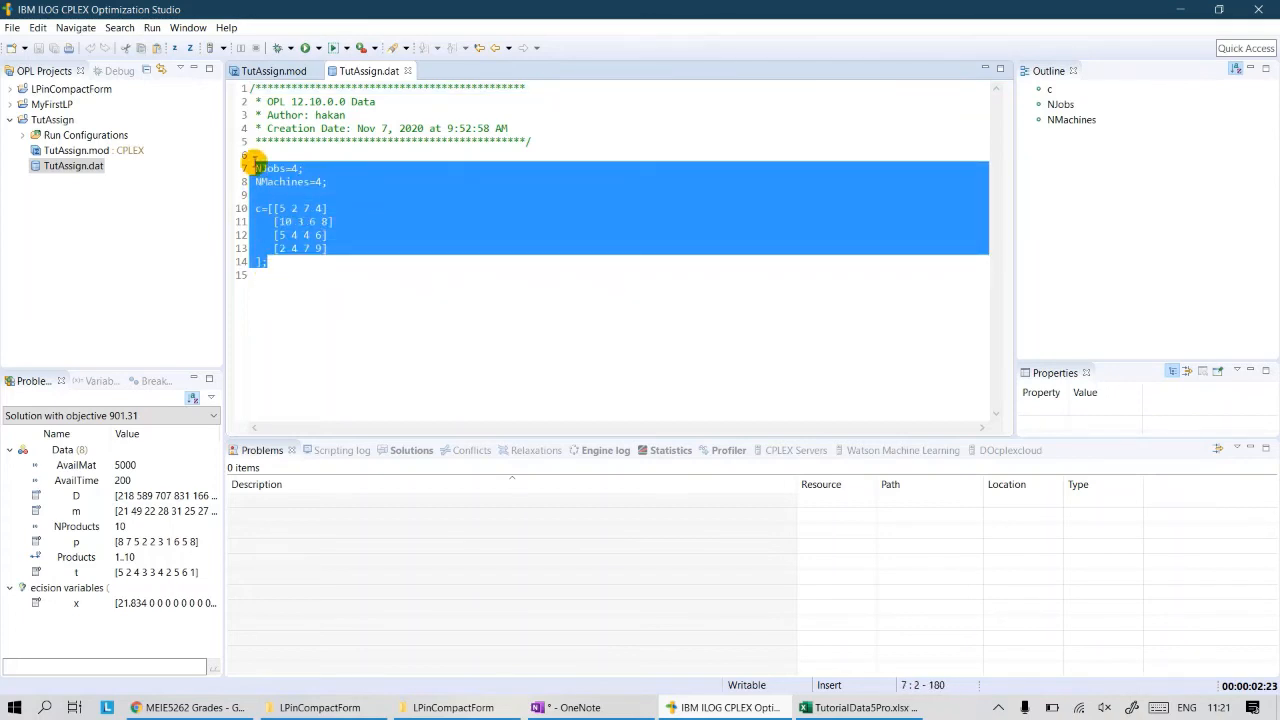
- Switch to Excel and create a new blank workbook
click(860, 708)
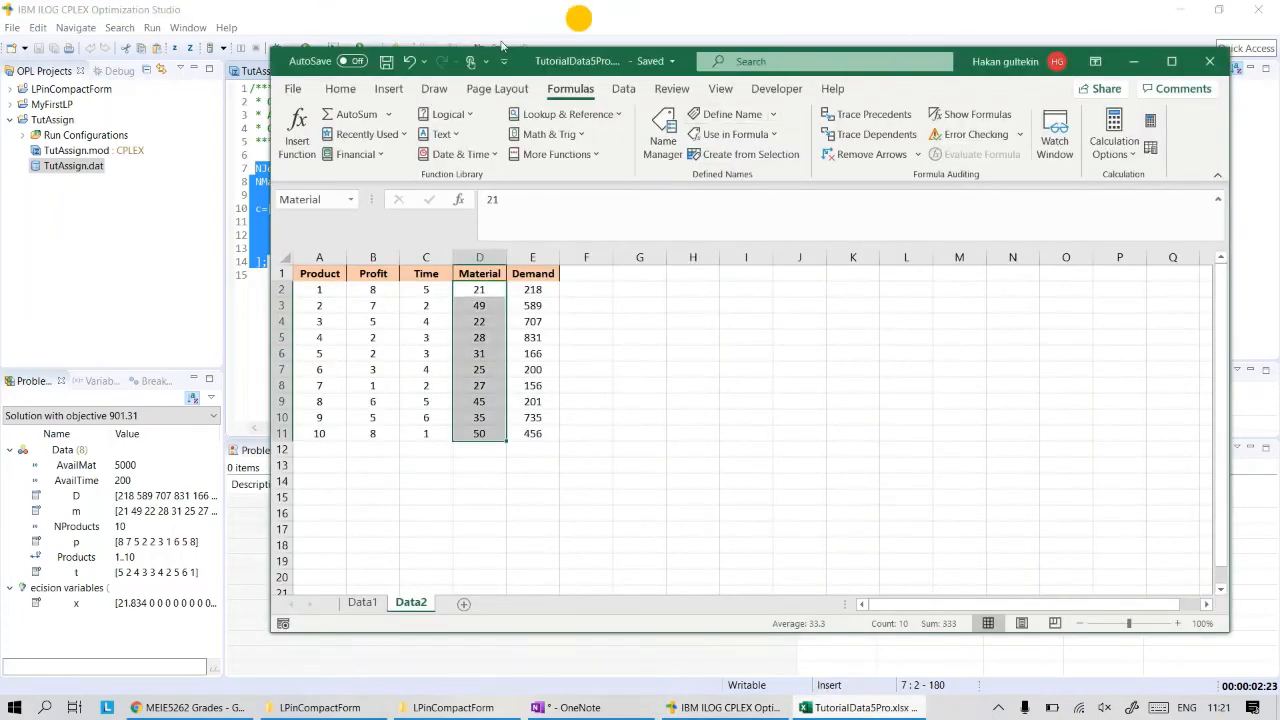
click(296, 90)
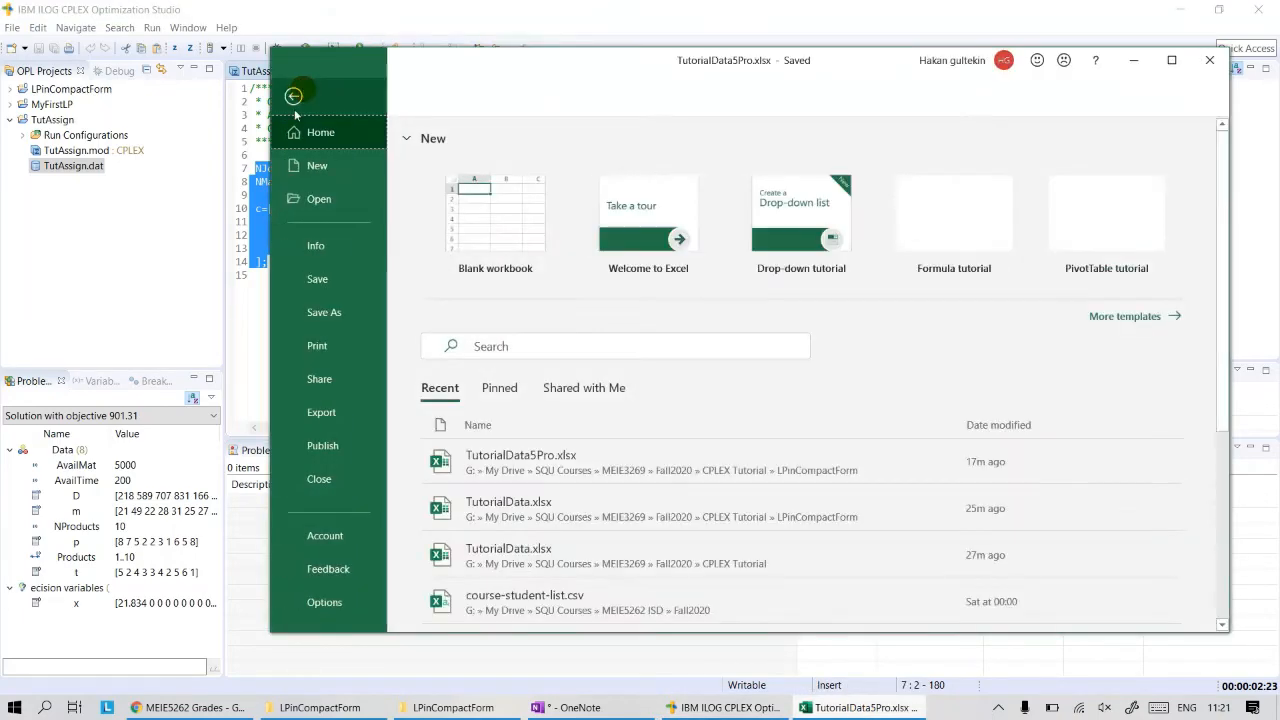
click(488, 218)
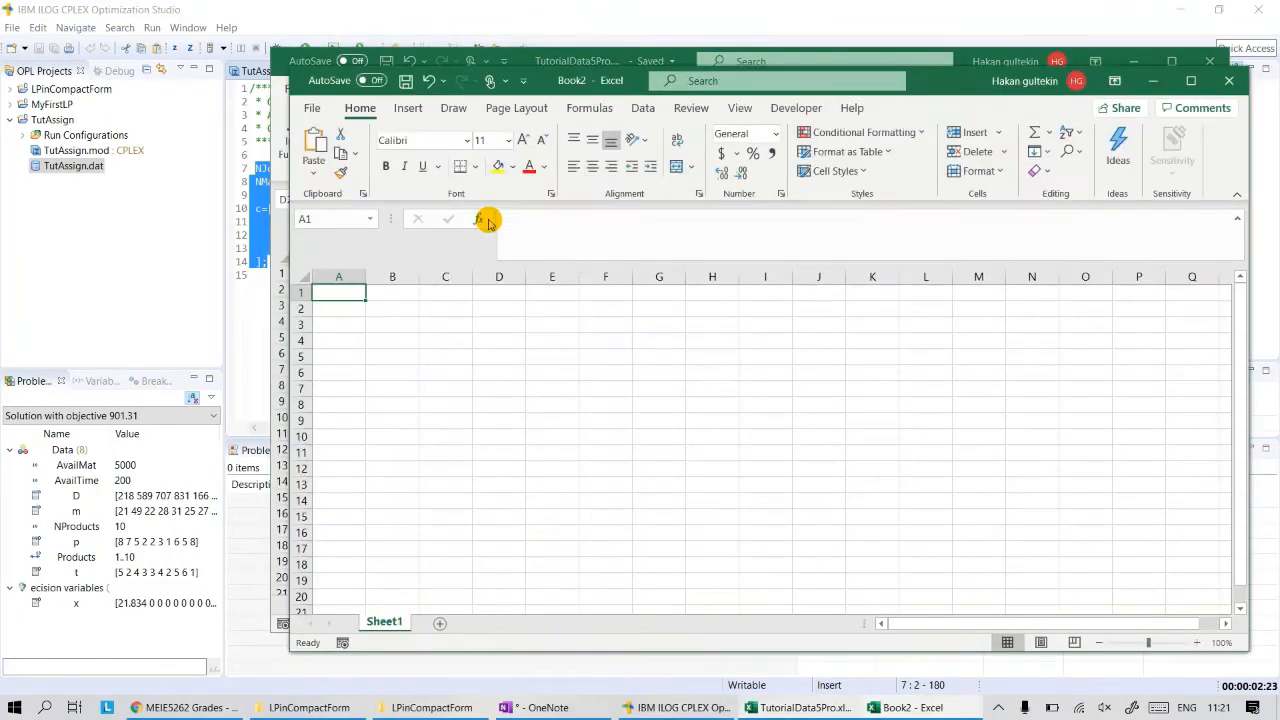
- Save the new workbook as AssignmentData in the SQU Courses folder in Excel Workbook format
click(310, 107)
click(336, 328)
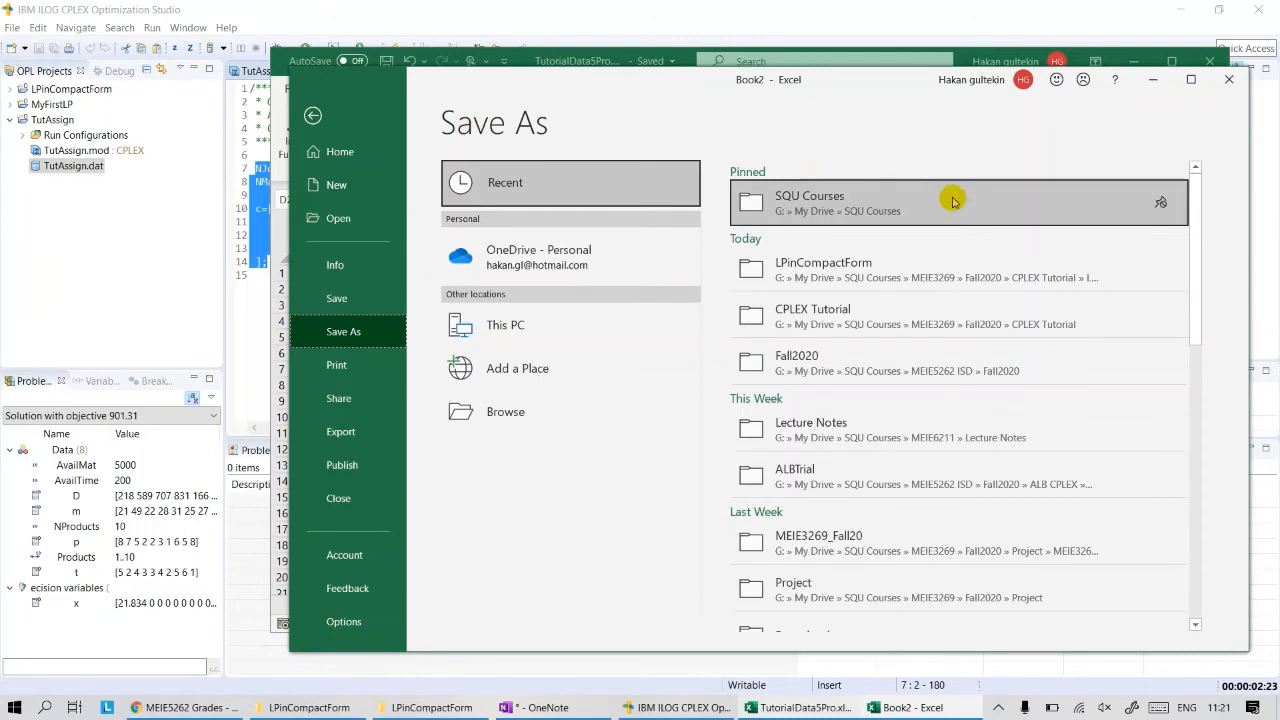
click(851, 212)
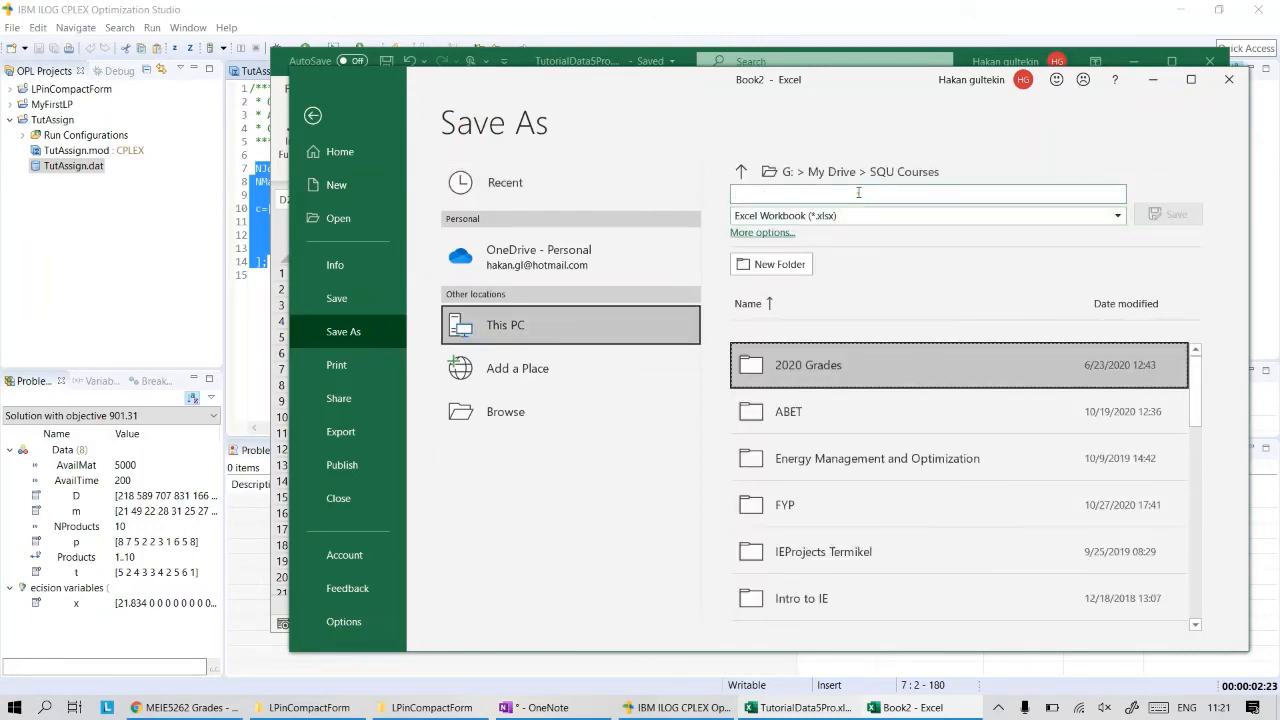
click(858, 193)
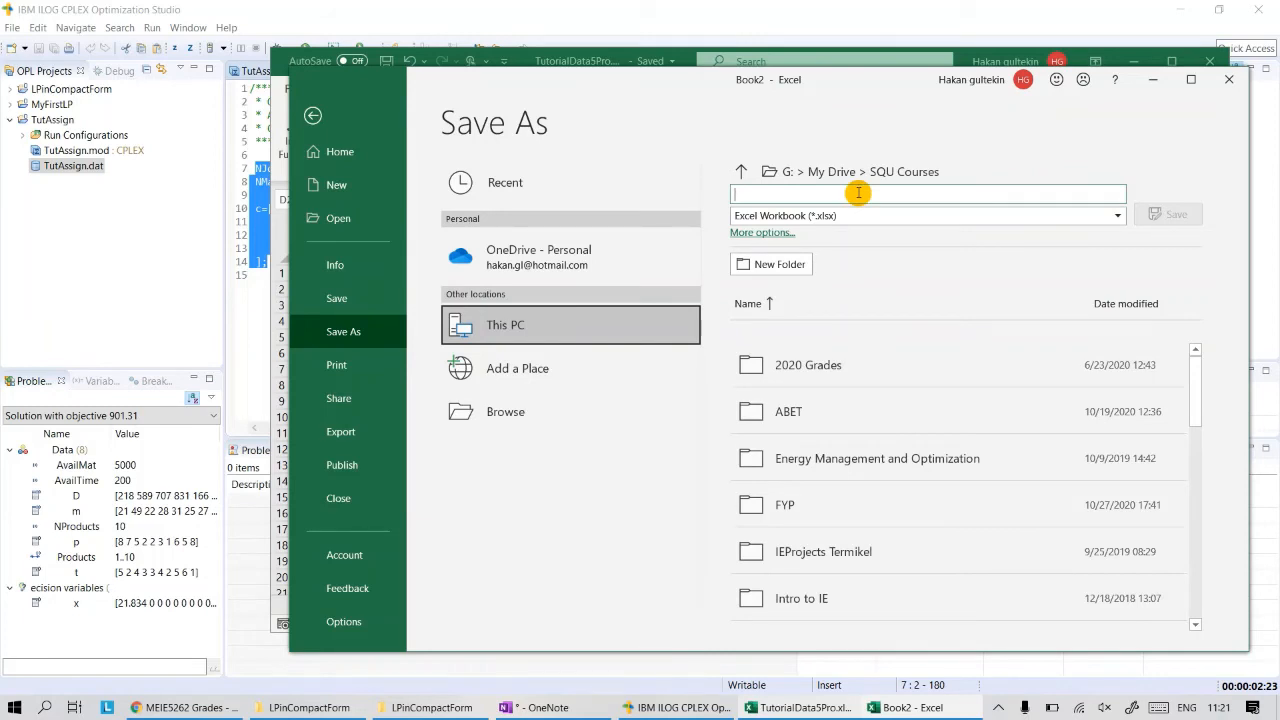
text(AssignmentData)
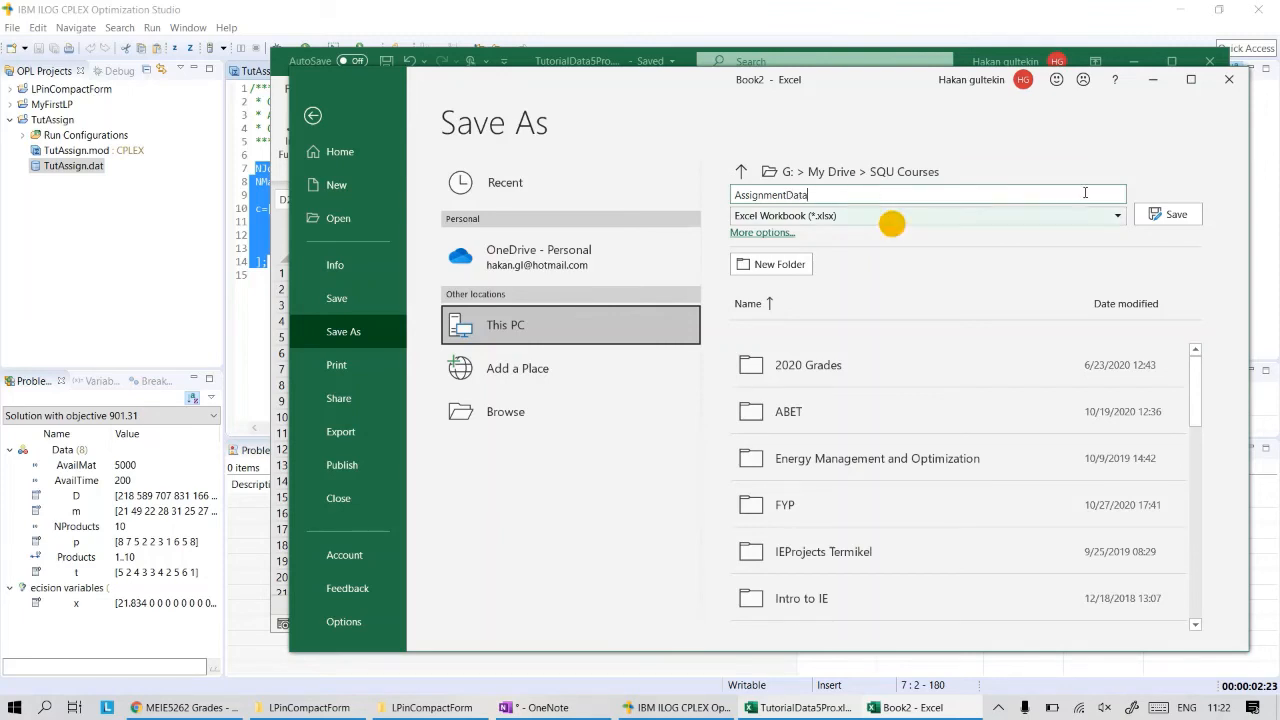
click(1168, 213)
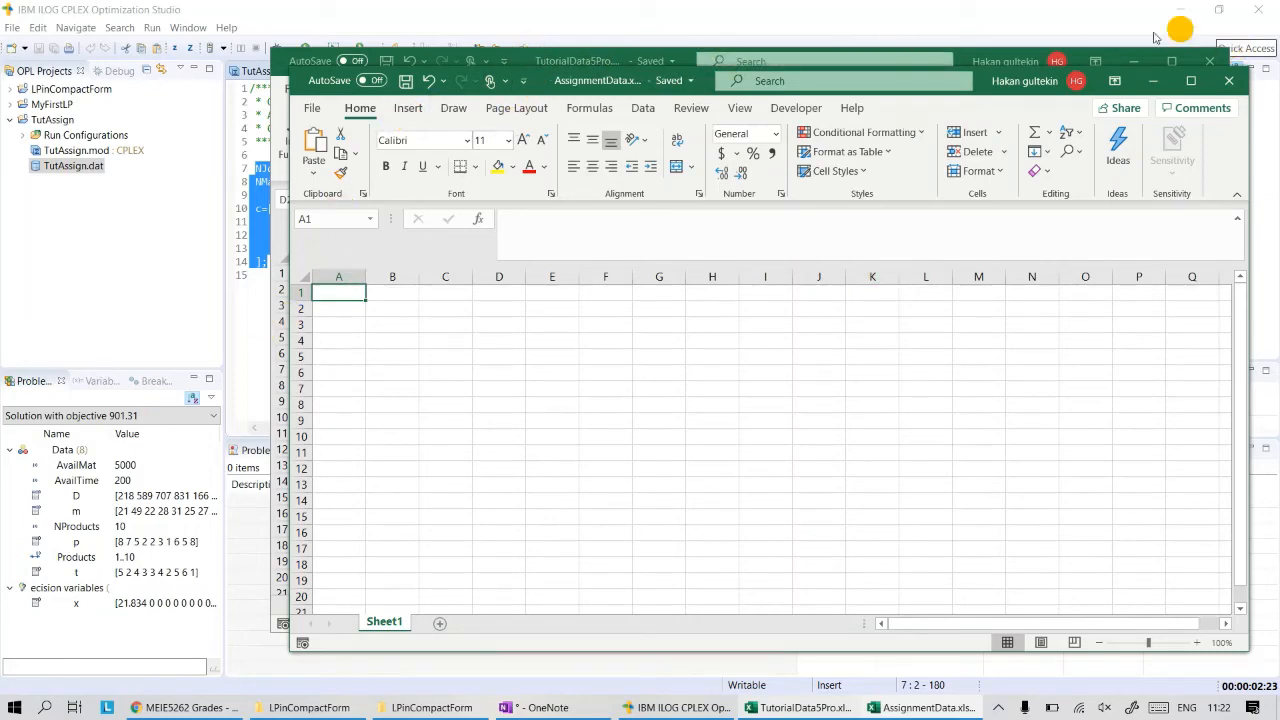
- Arrange the AssignmentData window beside the TutAssign.dat code and enter the heading Njobs in A1 with the value 4 in A2
click(1134, 61)
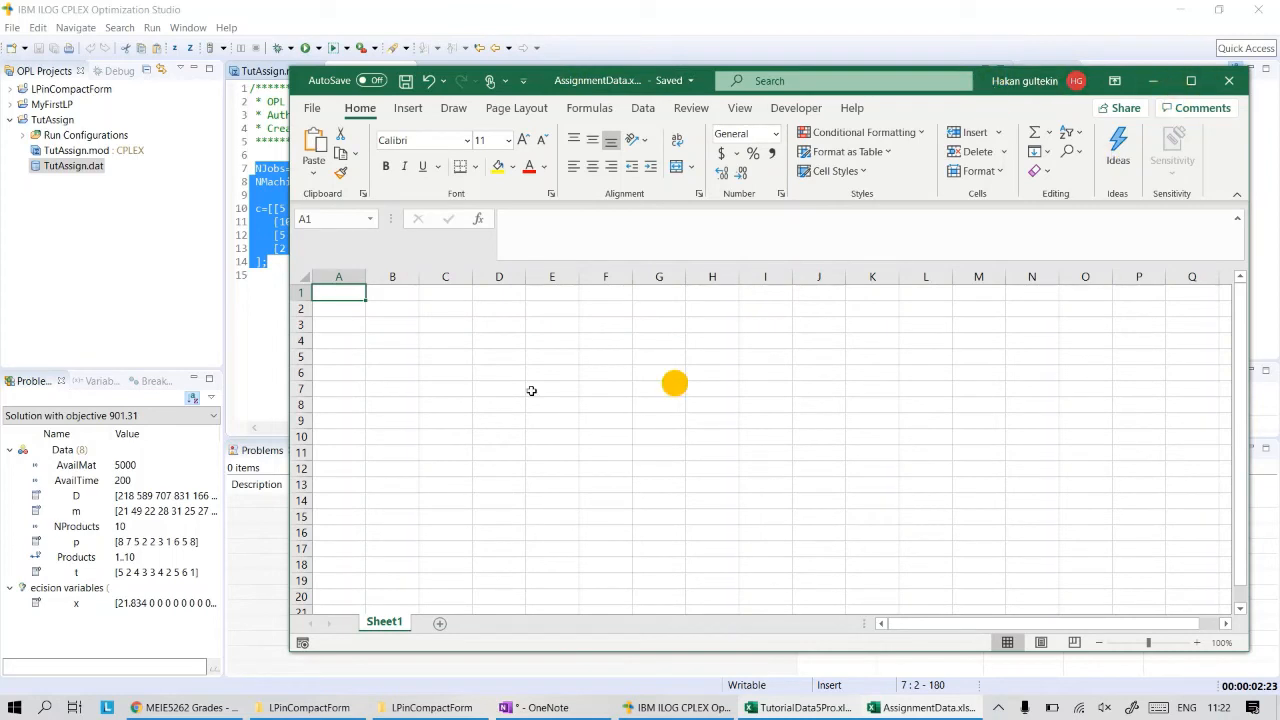
drag(286, 401, 506, 390)
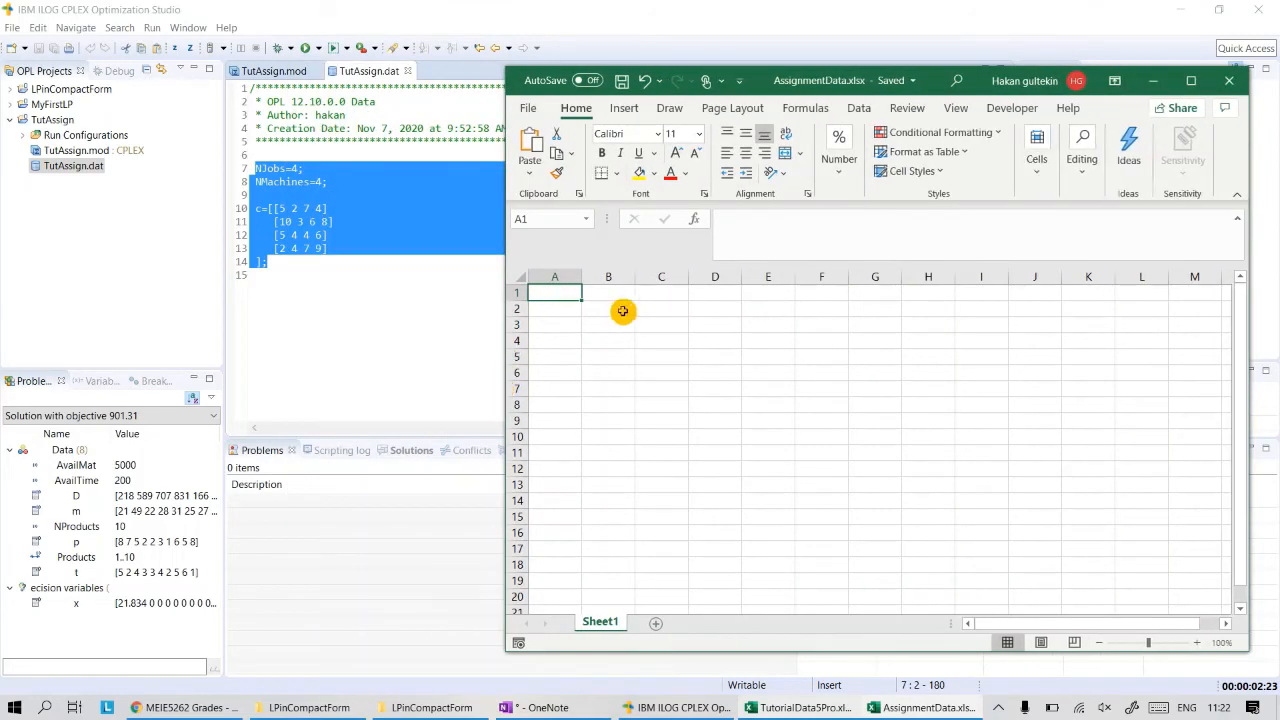
text(NJo)
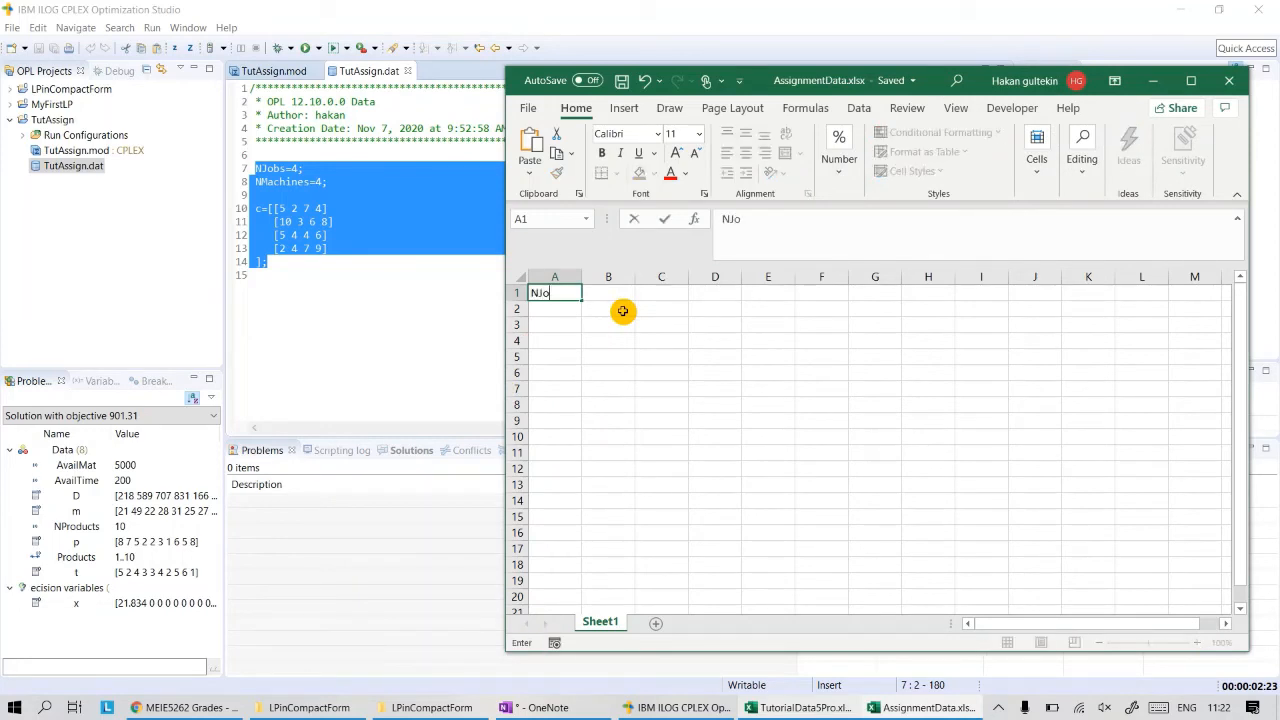
text(bs)
key(Return)
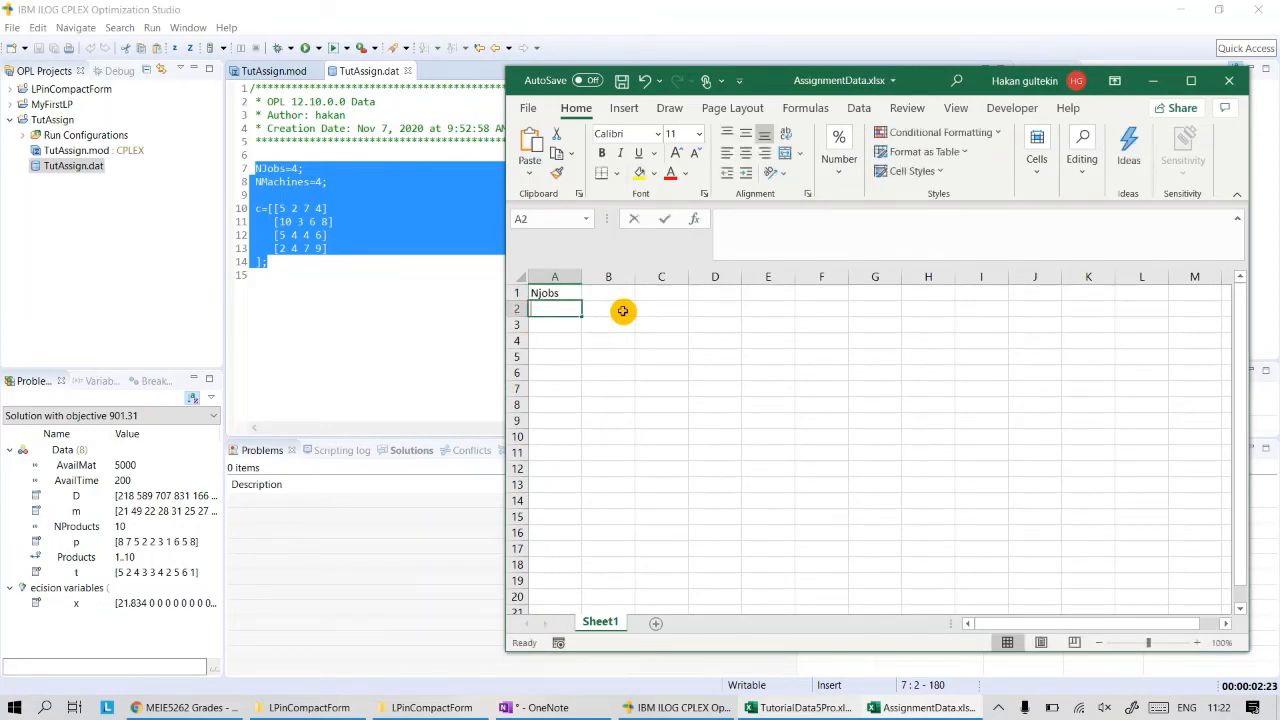
text(4)
key(Tab)
key(Up)
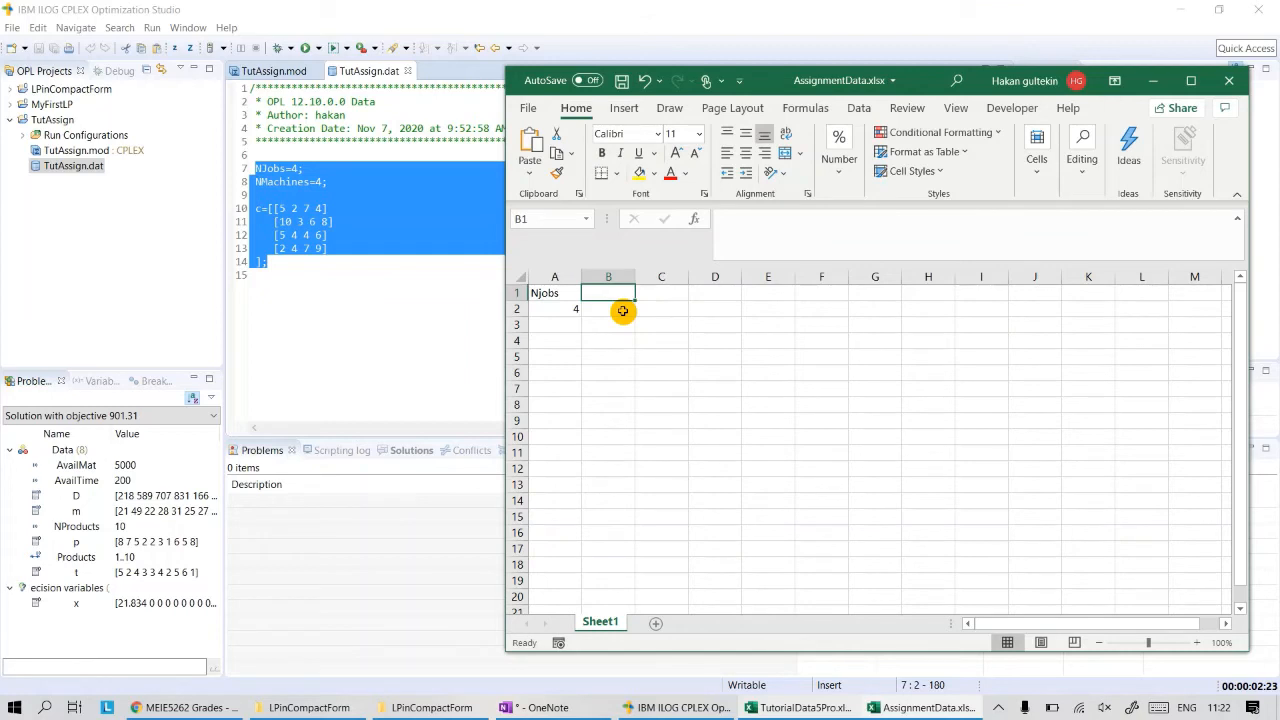
- Enter the heading Nmachines in B1 and the value 4 in B2
text(NMach)
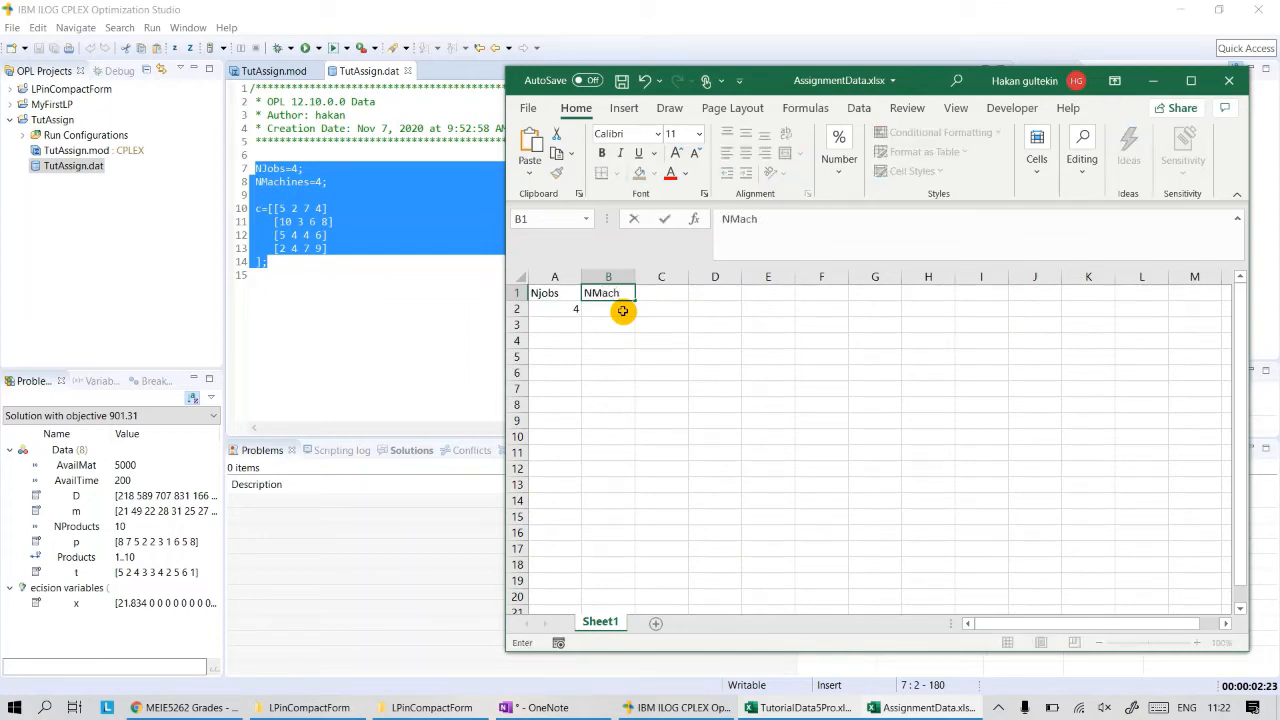
text(ines)
key(Return)
text(4)
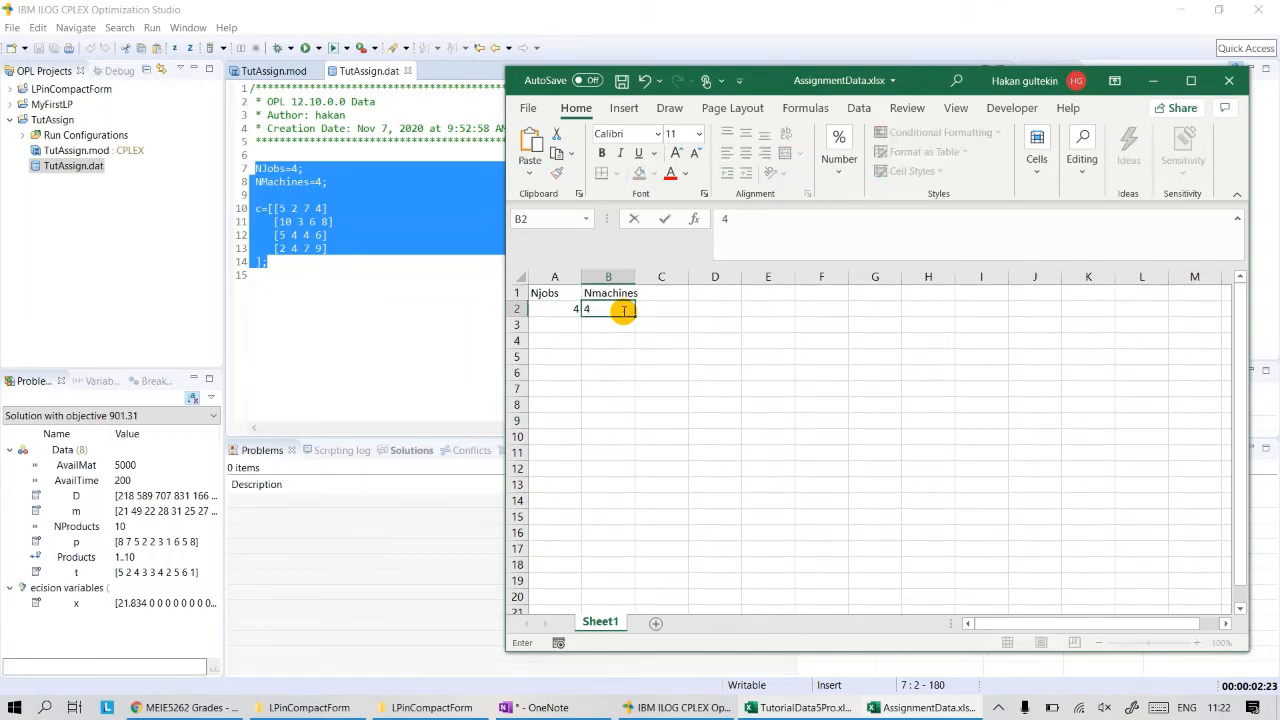
key(Return)
- Number the job rows of the cost table 1 to 4 in A5:A8
key(Return)
key(Return)
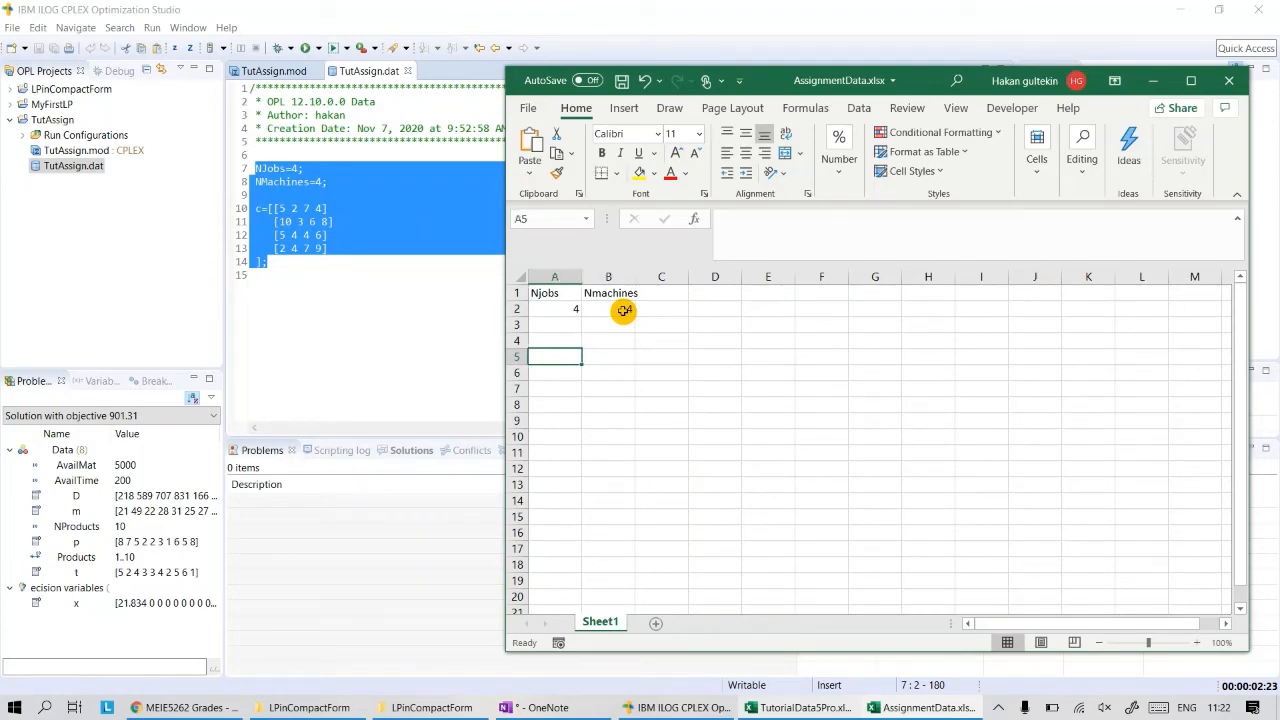
text(1)
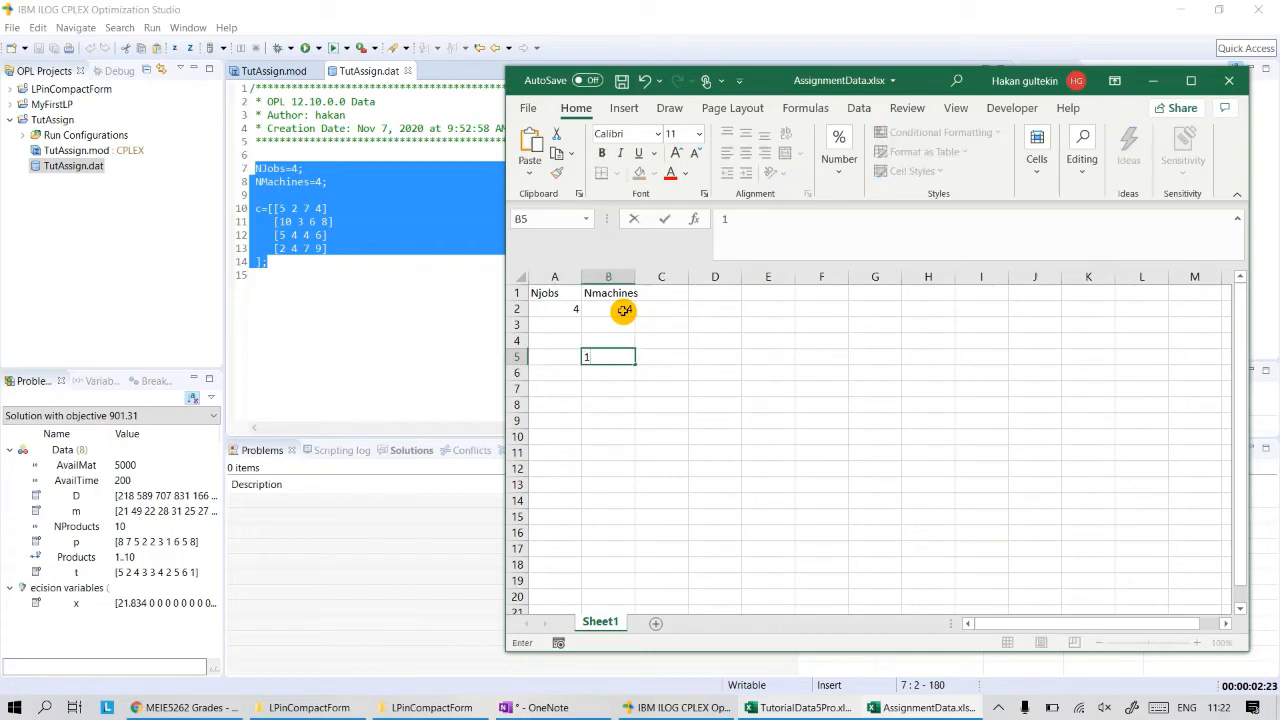
key(Left)
text(1)
key(Return)
text(2)
key(Return)
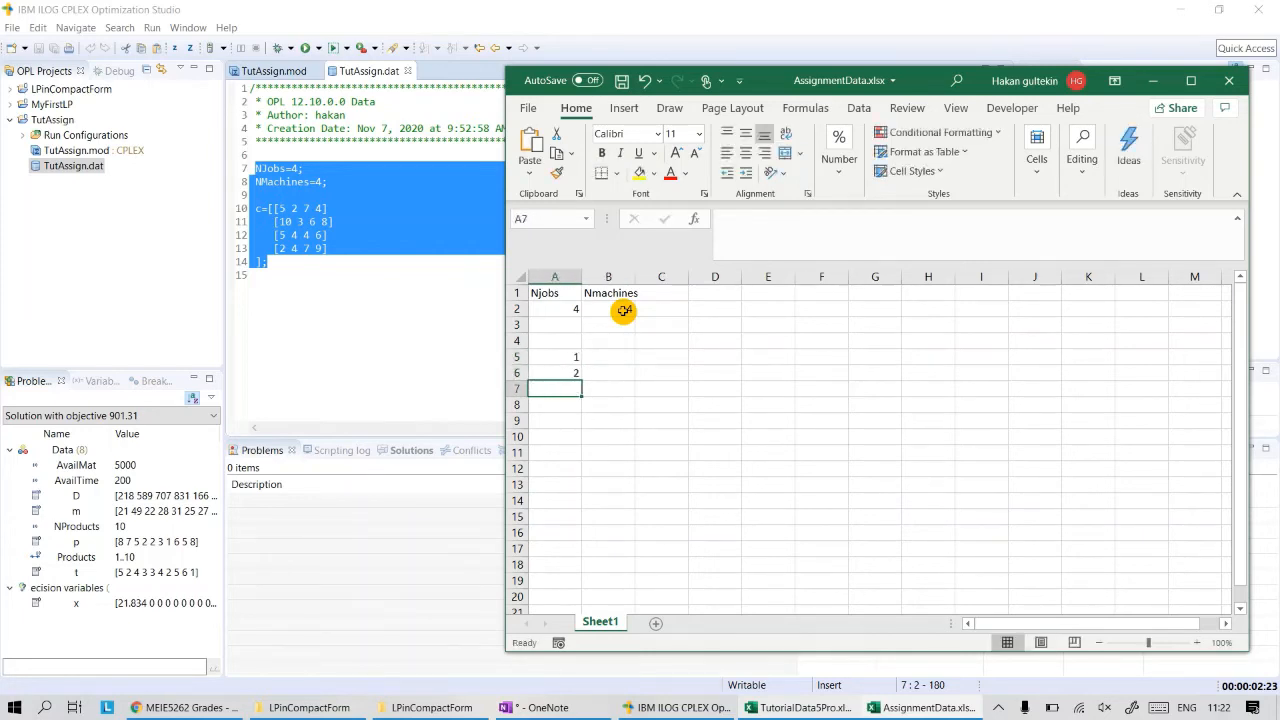
text(3)
key(ctrl+Return)
key(Return)
text(4)
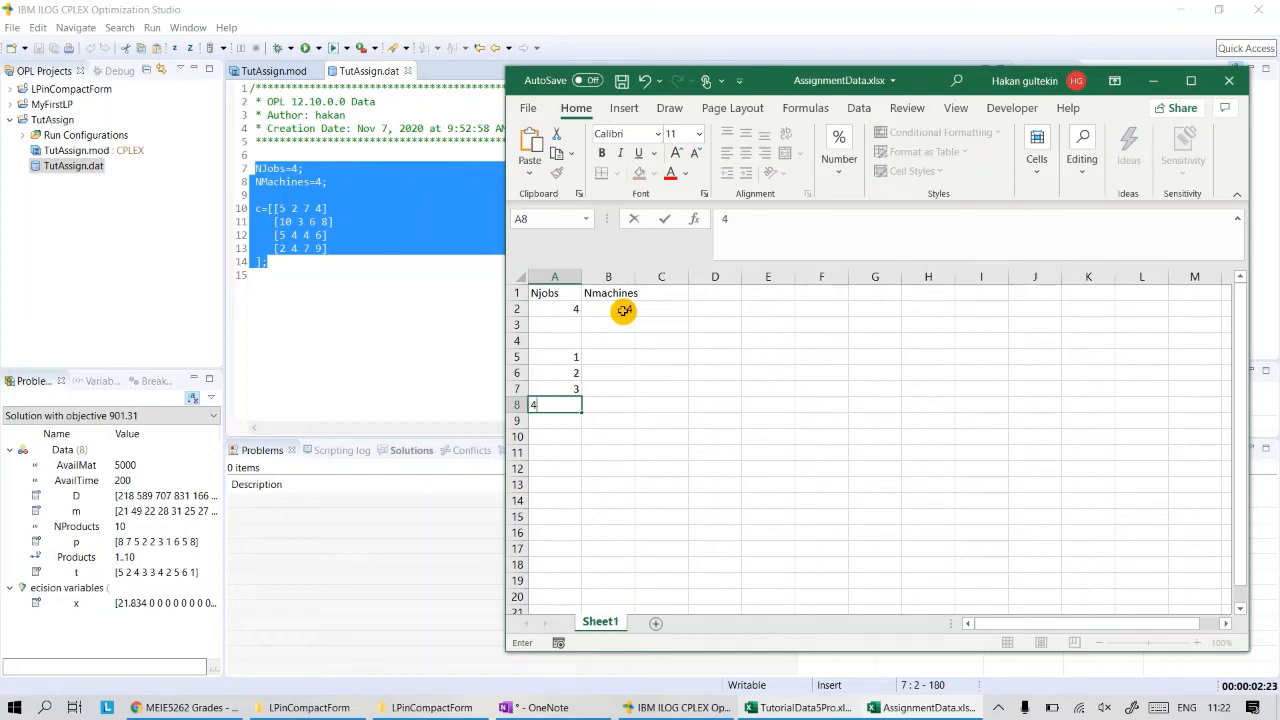
key(Up)
- Number the machine columns of the cost table 1 to 4 in B4:E4
key(Up)
key(Up)
key(Up)
key(Right)
text(q)
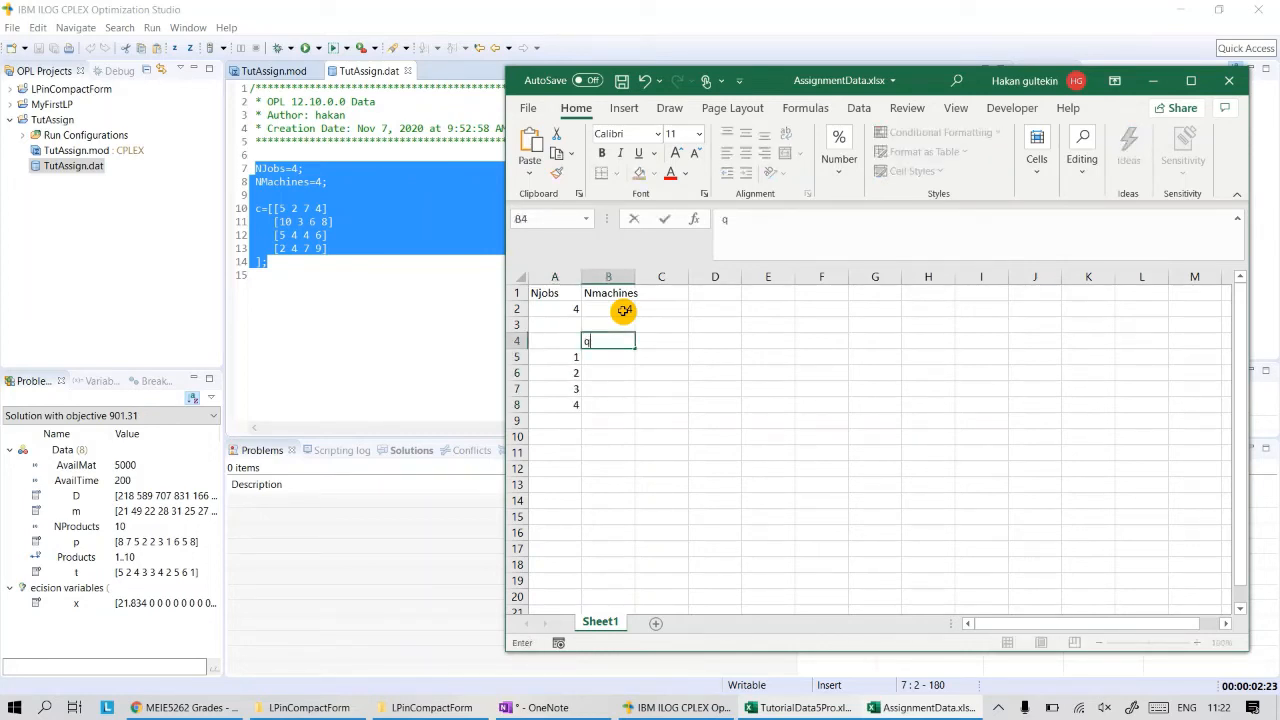
key(Tab)
text(2)
key(Tab)
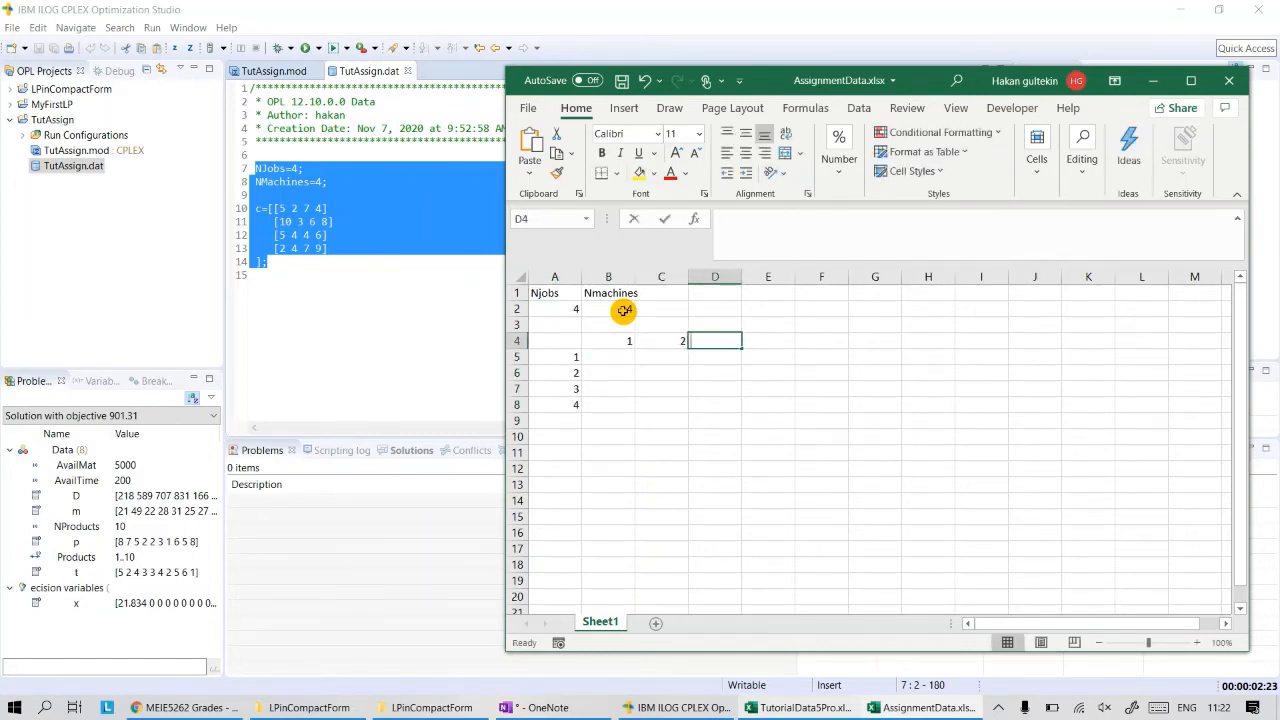
text(3)
key(Tab)
text(4)
key(Tab)
- Fill in the costs of job 1 as 5, 2, 7 and 4 in B5:E5
key(Down)
key(Left)
key(Left)
key(Left)
key(Left)
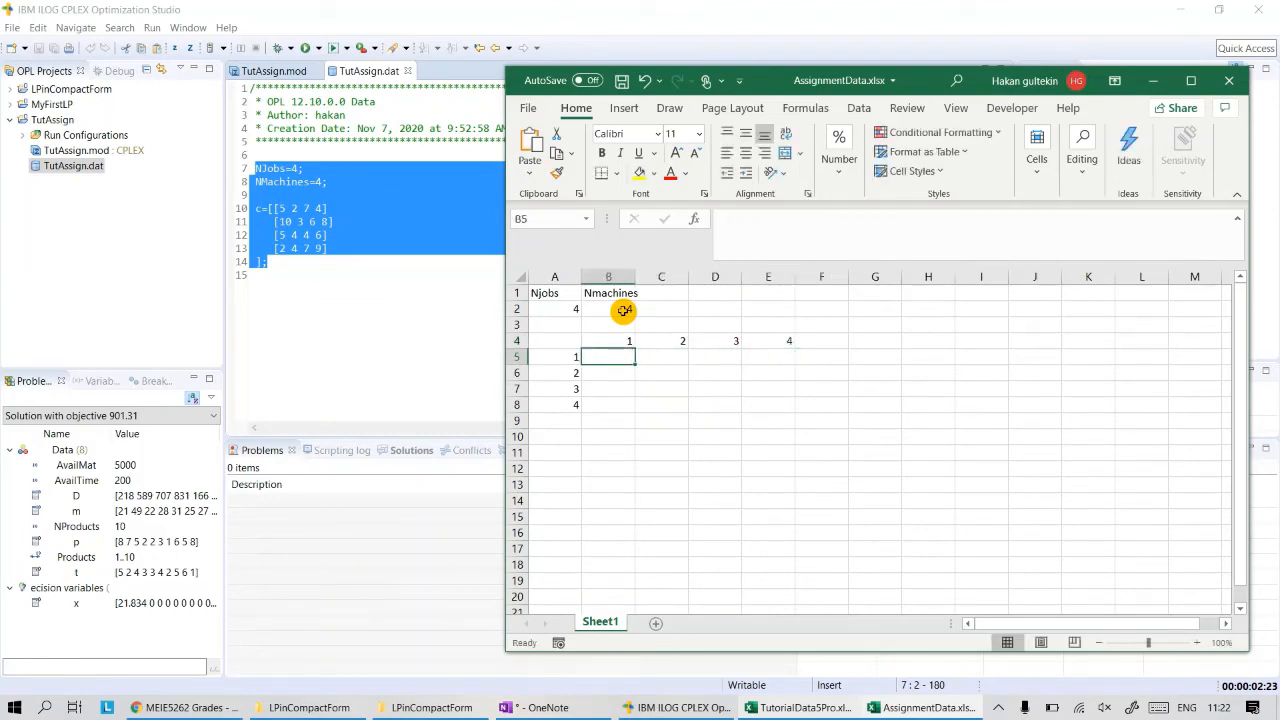
text(5)
key(Tab)
text(2)
key(Tab)
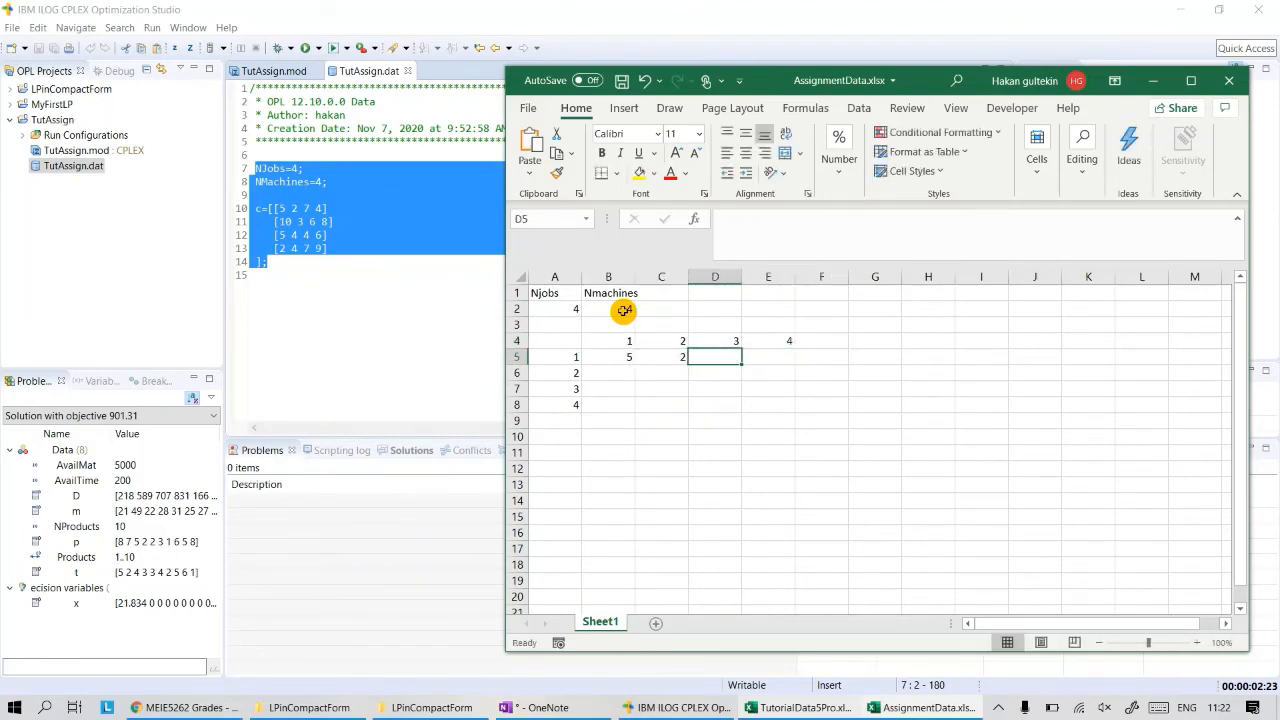
text(7)
key(Tab)
text(4)
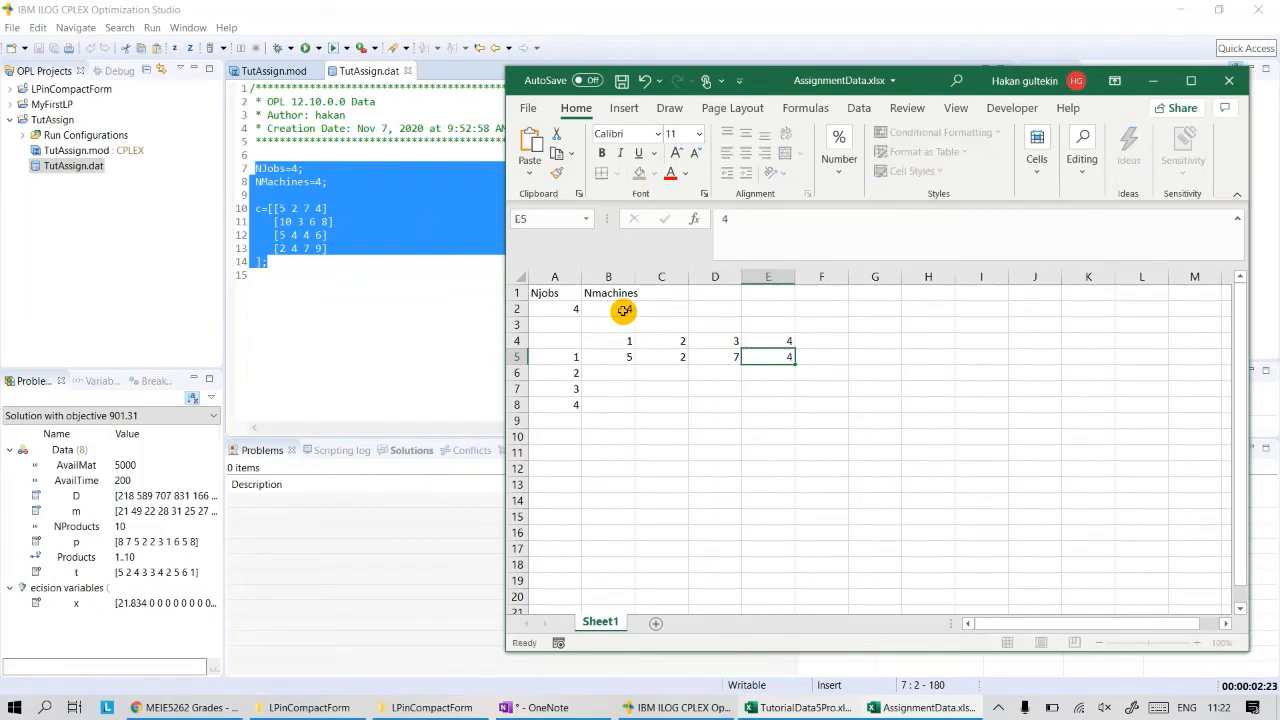
- Fill in the costs of job 2 as 10, 3, 6 and 8 in B6:E6
key(Down)
key(Left)
key(Left)
key(Left)
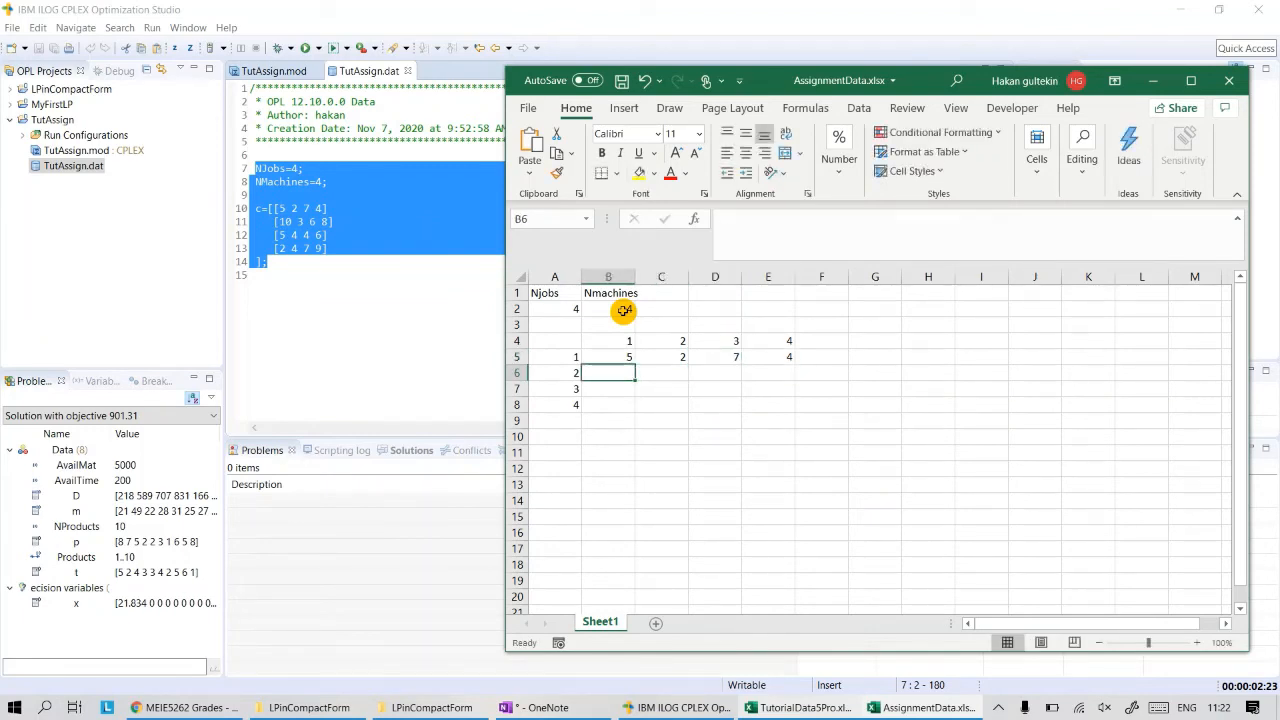
text(10)
key(Tab)
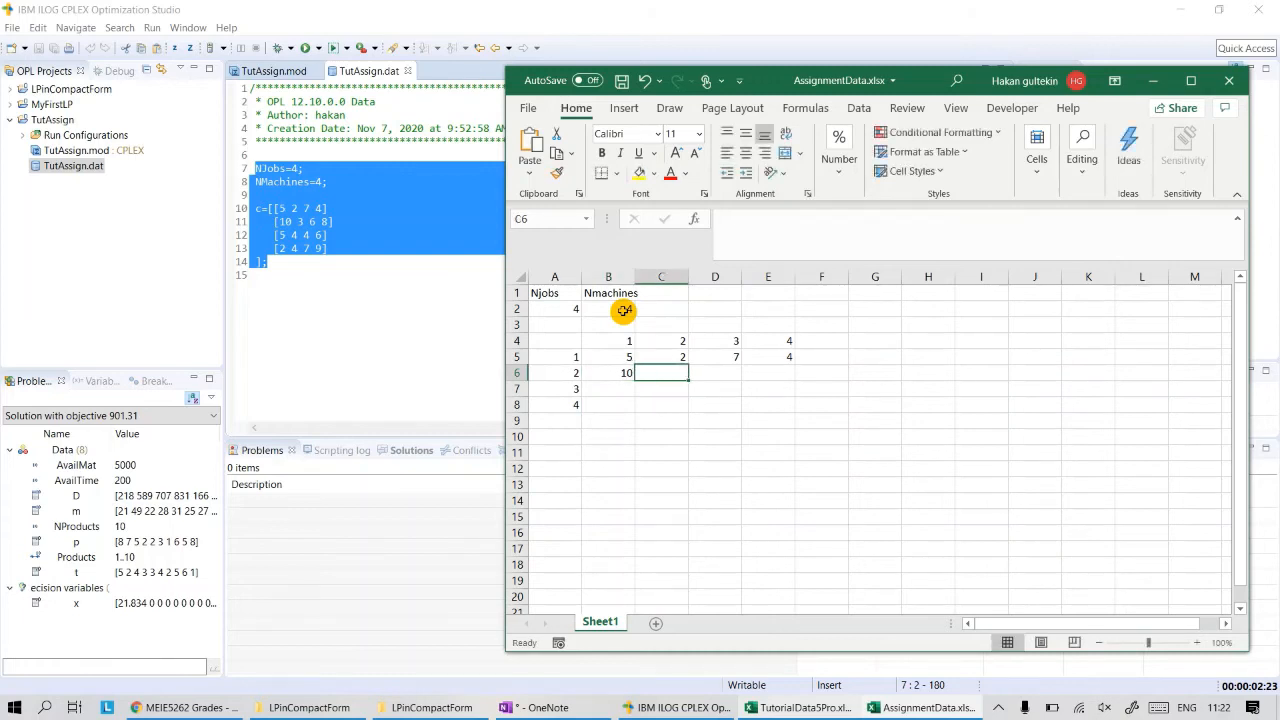
text(3)
key(Tab)
text(6)
key(Tab)
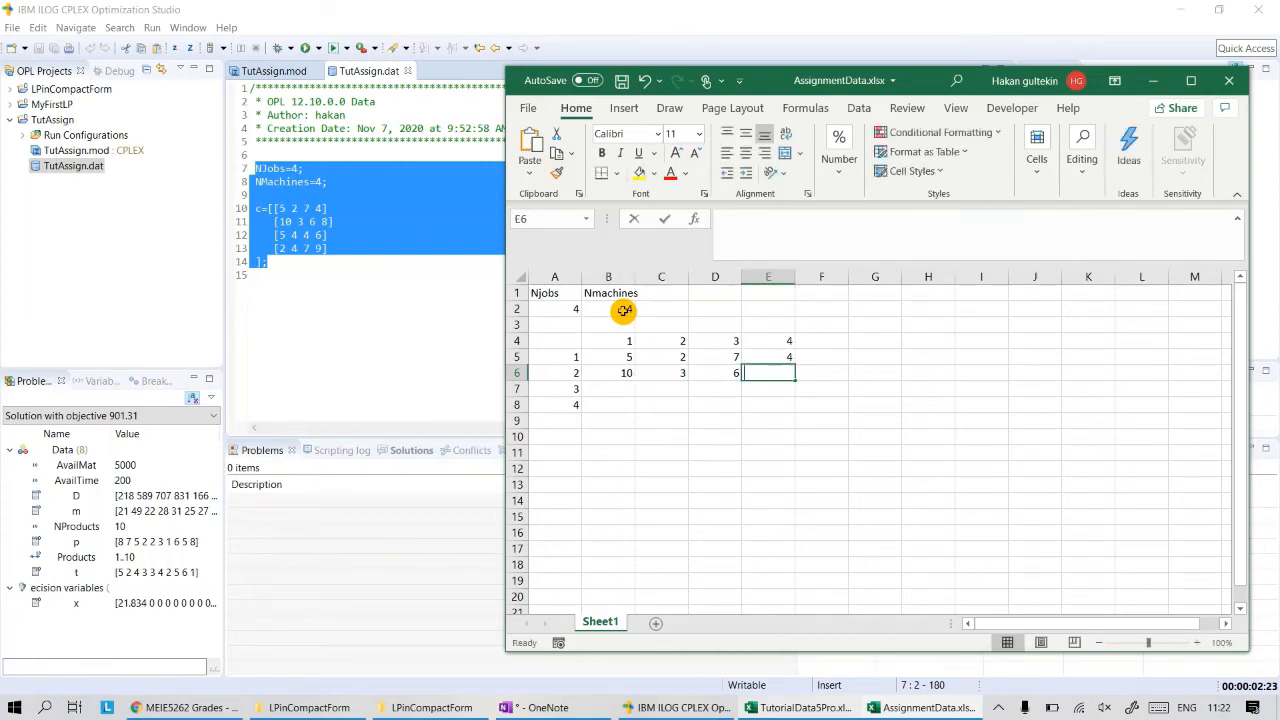
text(8)
key(Return)
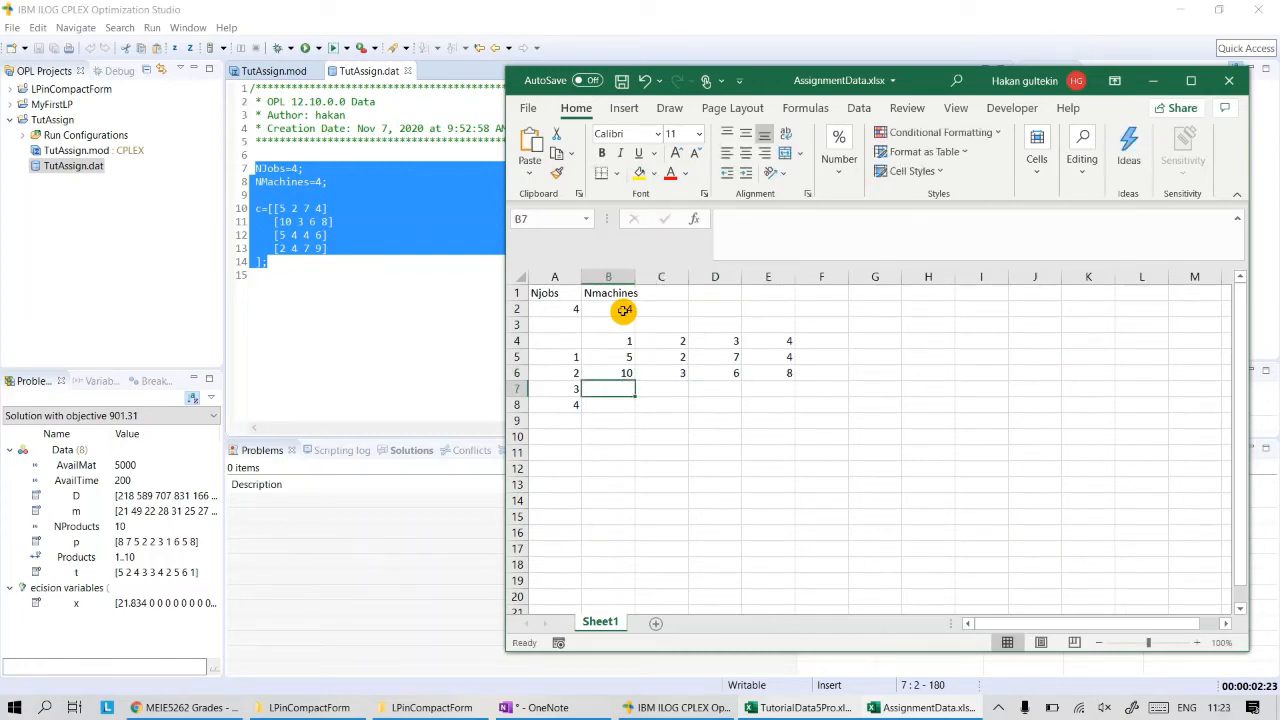
- Fill in the costs of job 3 as 5, 4, 4 and 6 in B7:E7
text(5)
key(Tab)
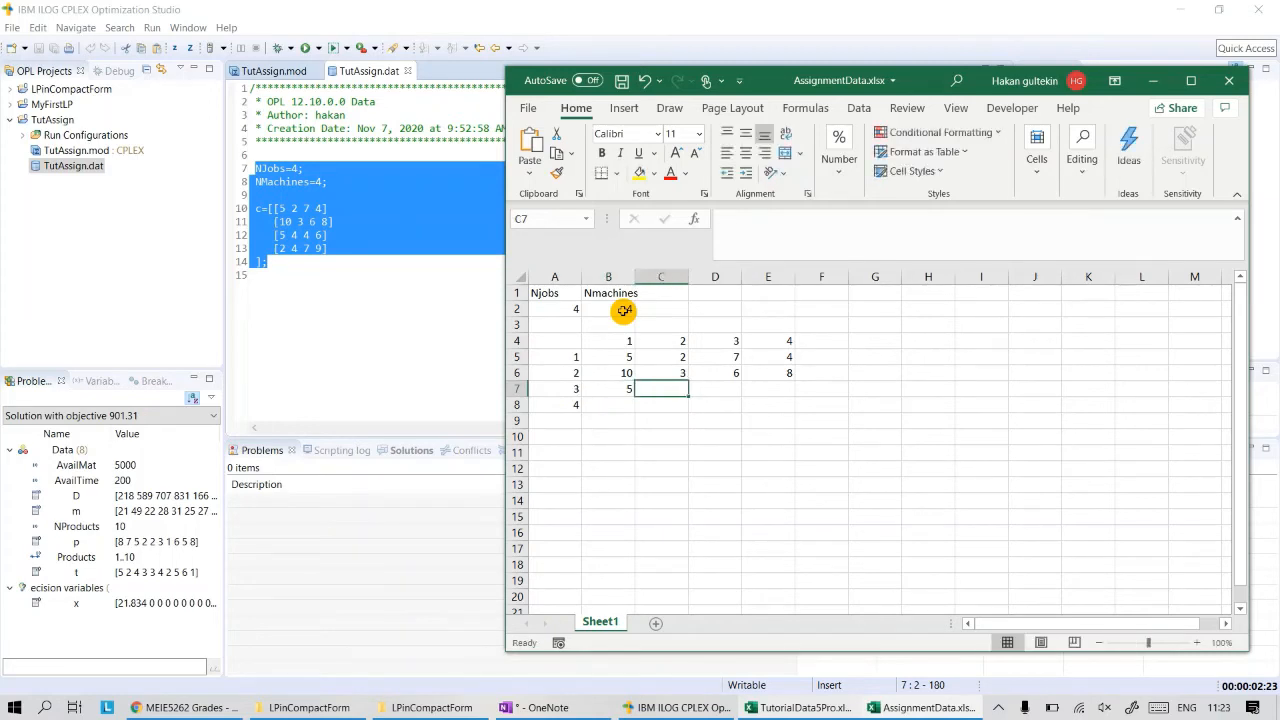
text(4)
key(Tab)
text(4)
key(Tab)
text(6)
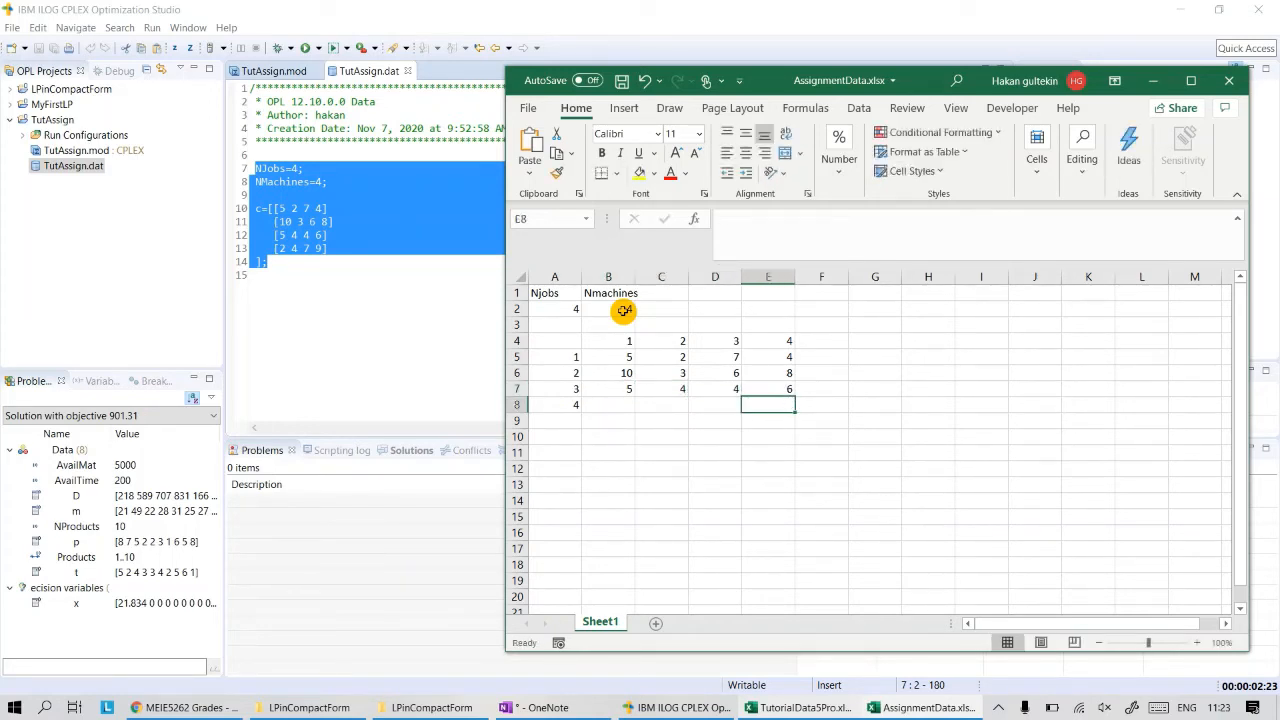
- Fill in the costs of job 4 as 2, 4, 7 and 9 in B8:E8
key(Return)
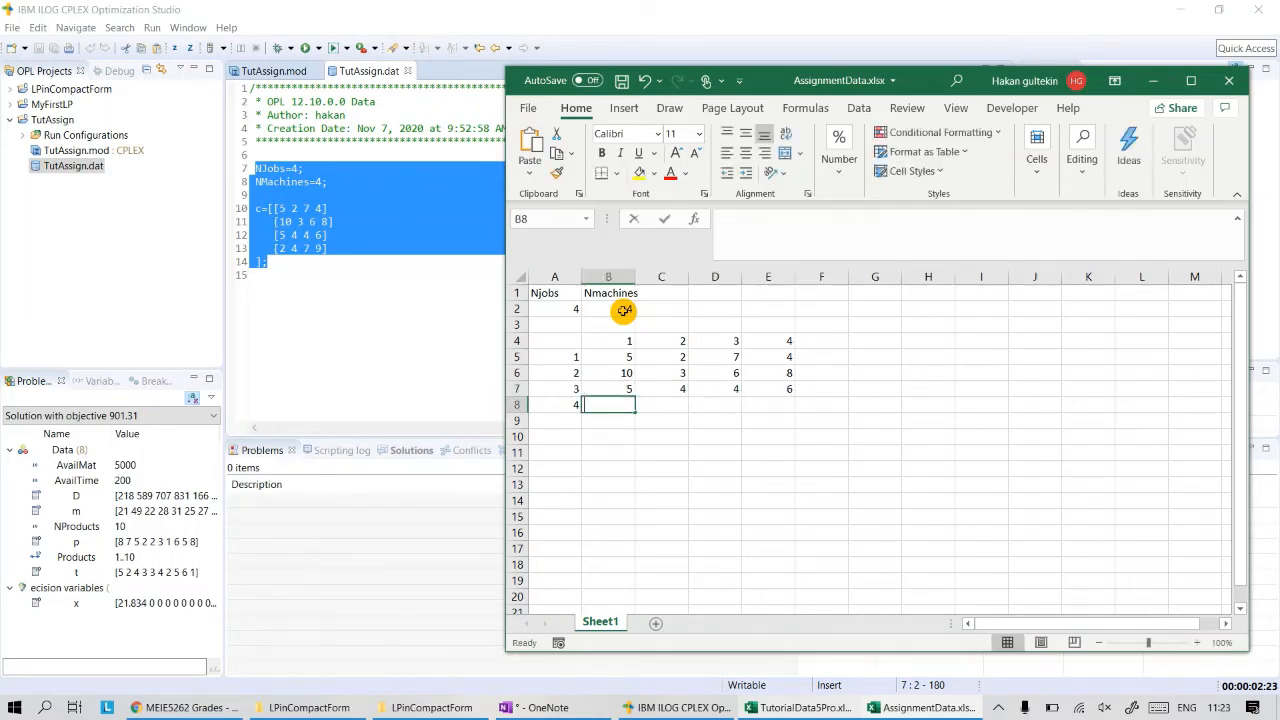
text(2)
key(Tab)
text(4)
key(Tab)
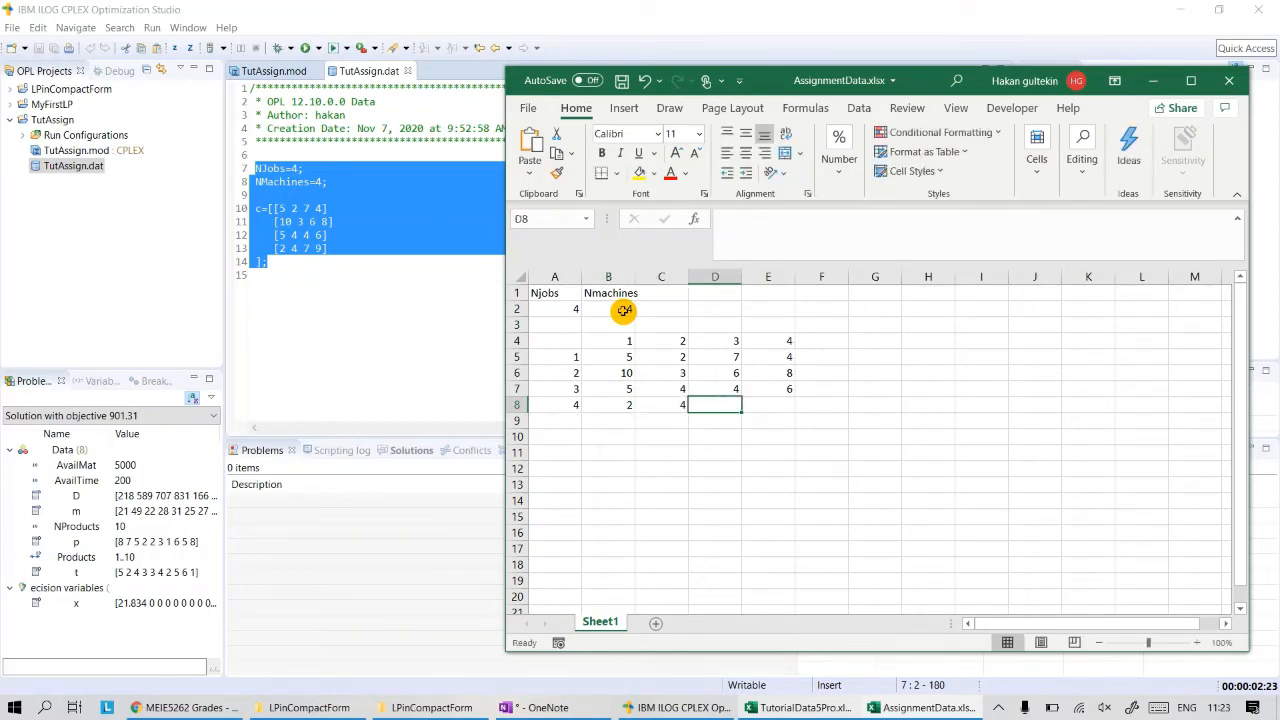
text(7)
key(Tab)
text(9)
key(Down)
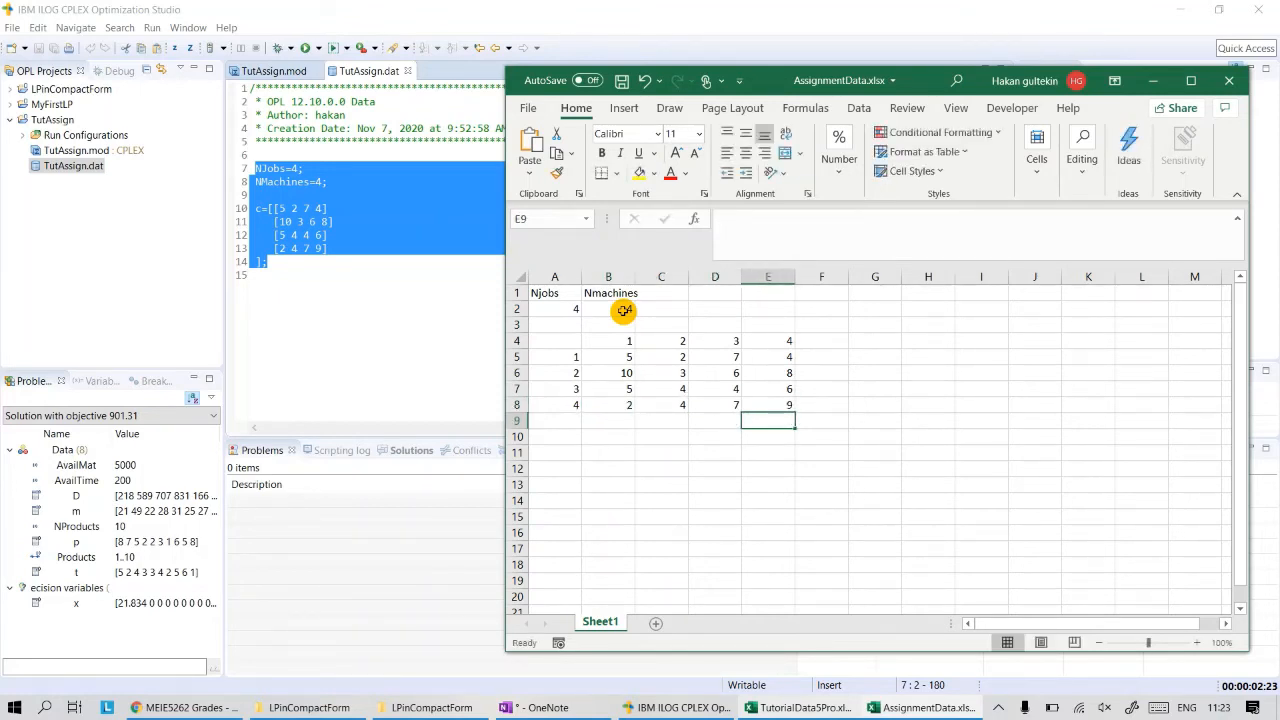
- Highlight the cost matrix B5:E8 in yellow and narrow columns B to E to fit their numbers
drag(617, 356, 777, 404)
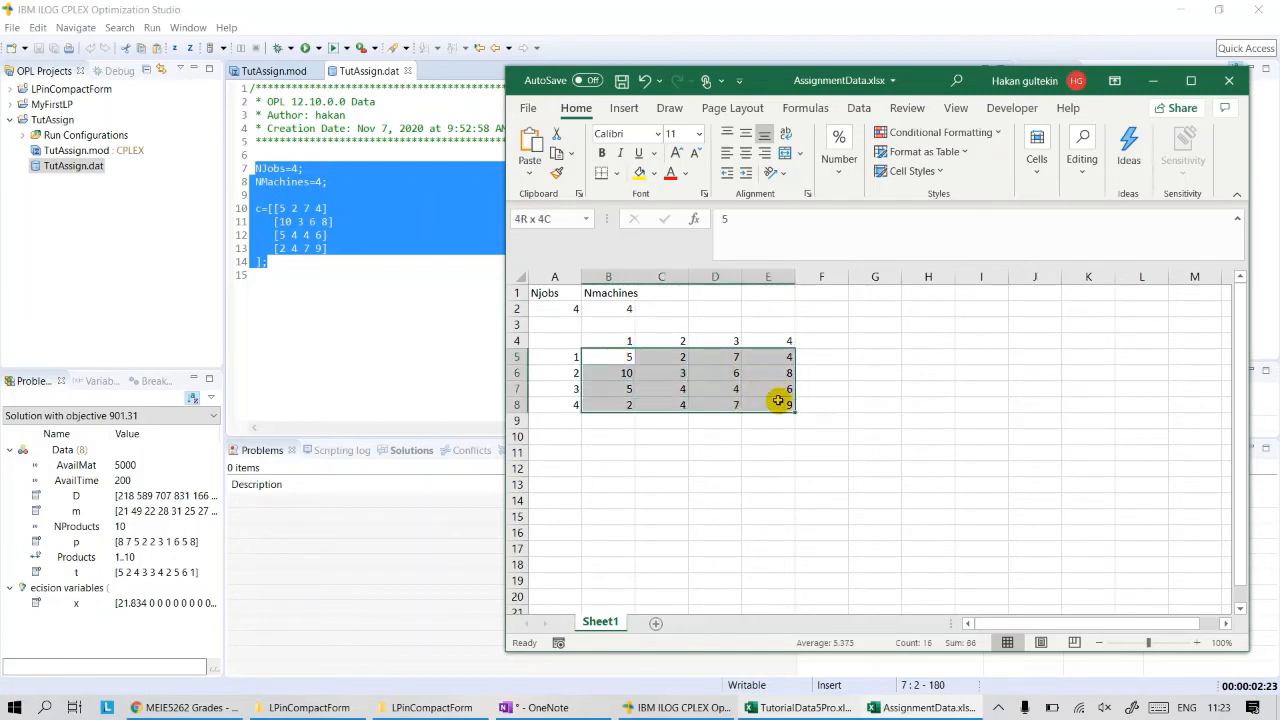
click(643, 175)
click(953, 404)
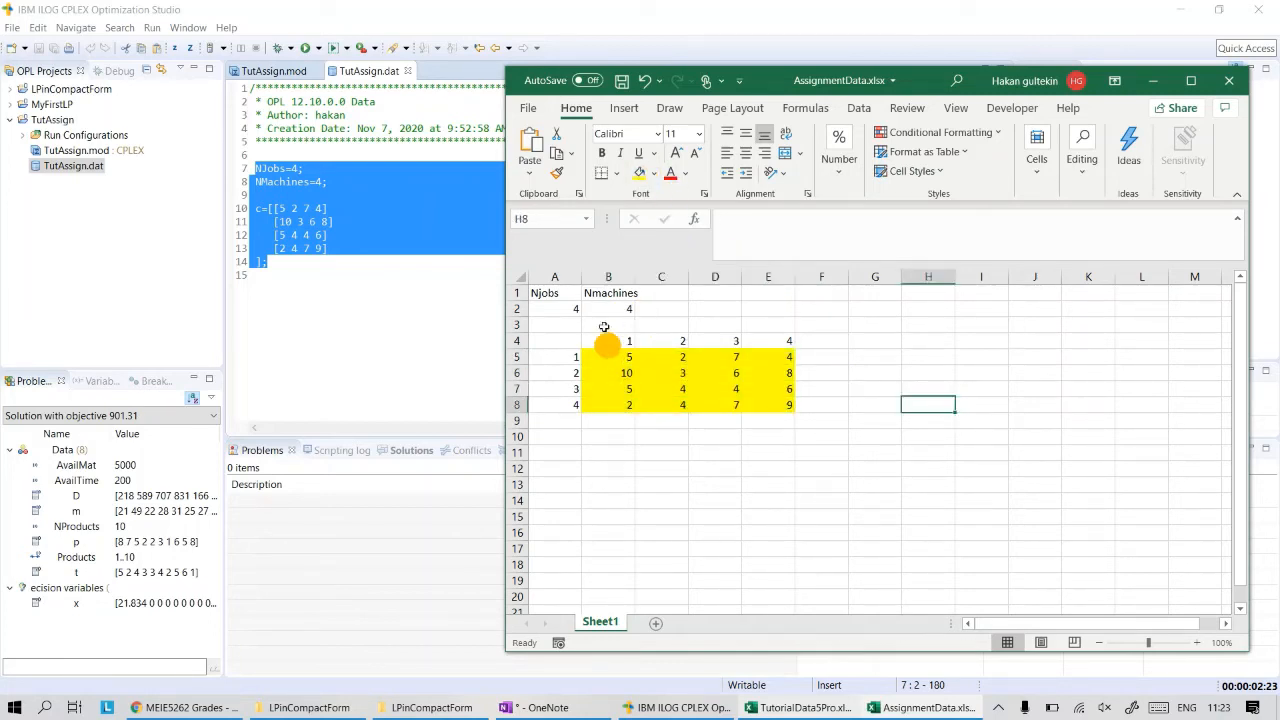
drag(610, 277, 766, 277)
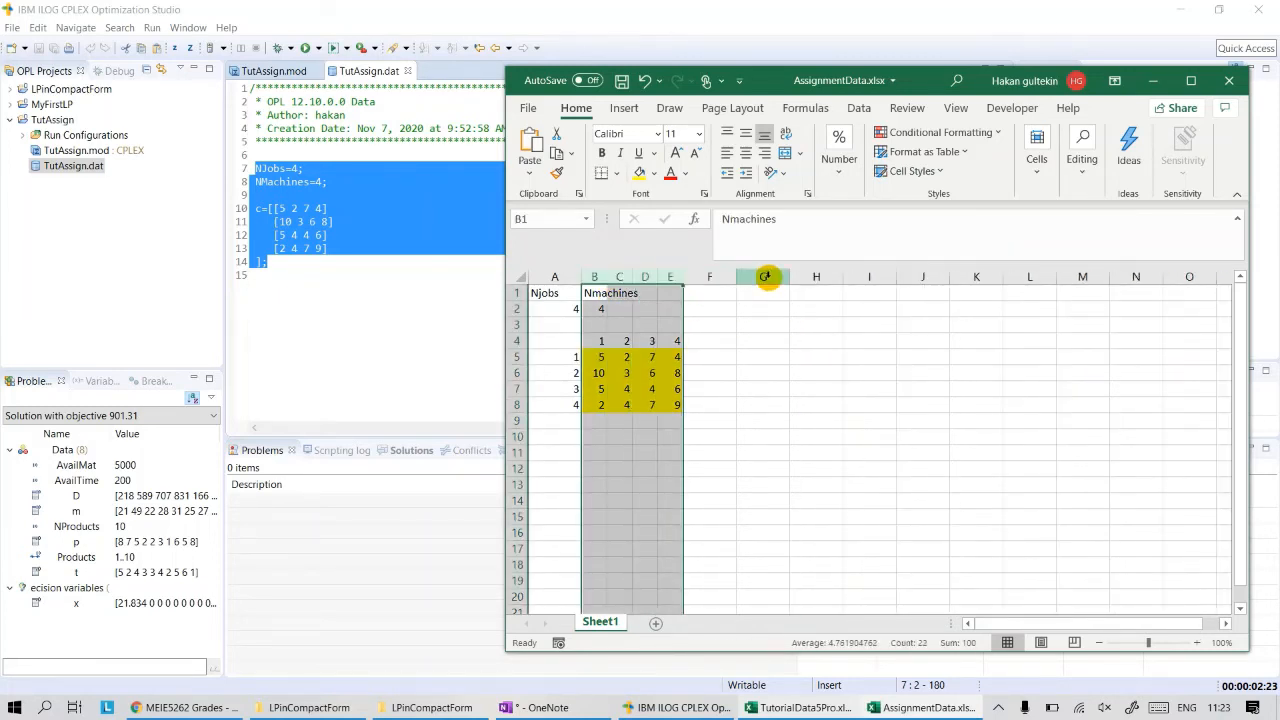
click(797, 370)
- Check in TutAssign.mod which data type is declared for the cost matrix c, and return to the AssignmentData workbook
click(679, 357)
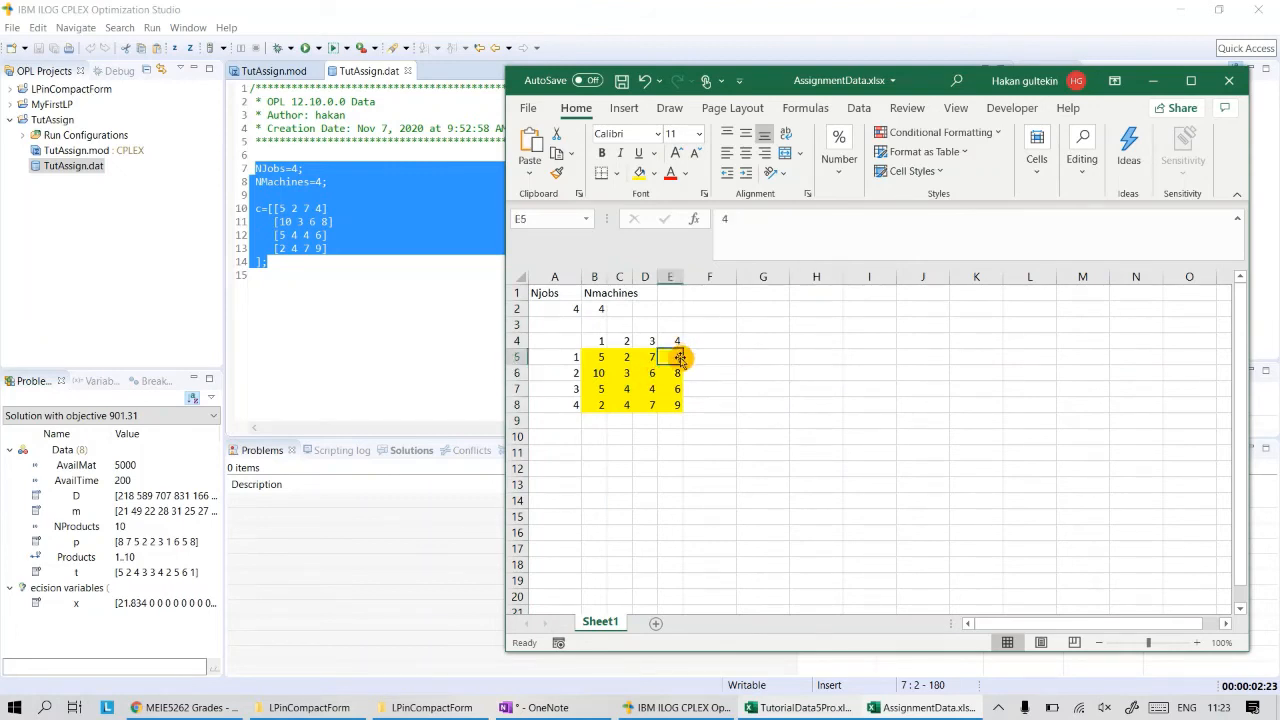
click(376, 326)
click(273, 71)
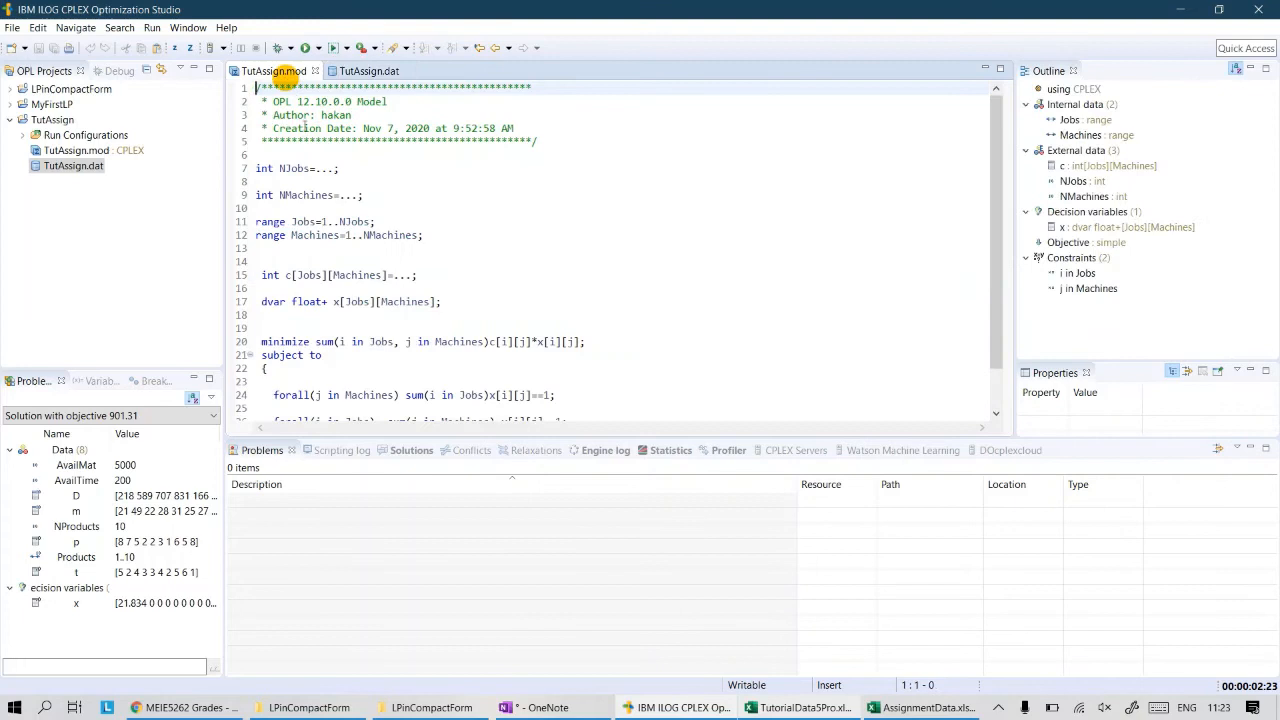
double_click(270, 275)
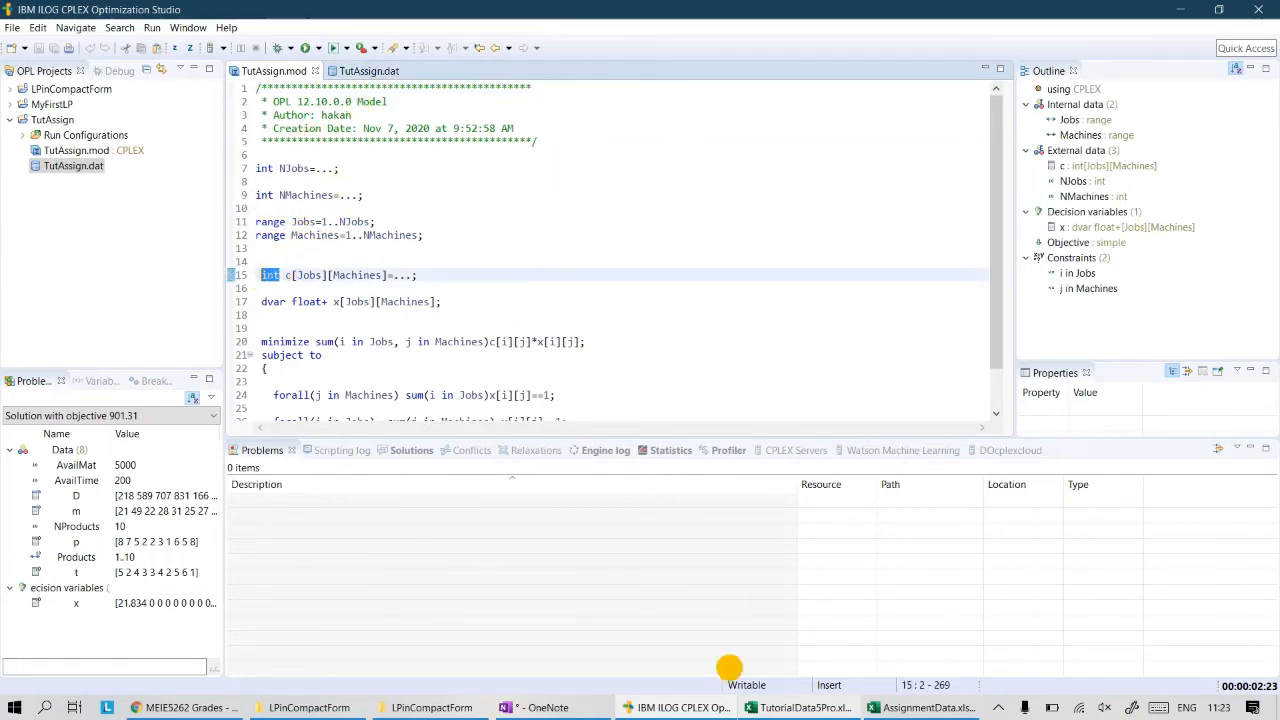
click(892, 708)
click(724, 463)
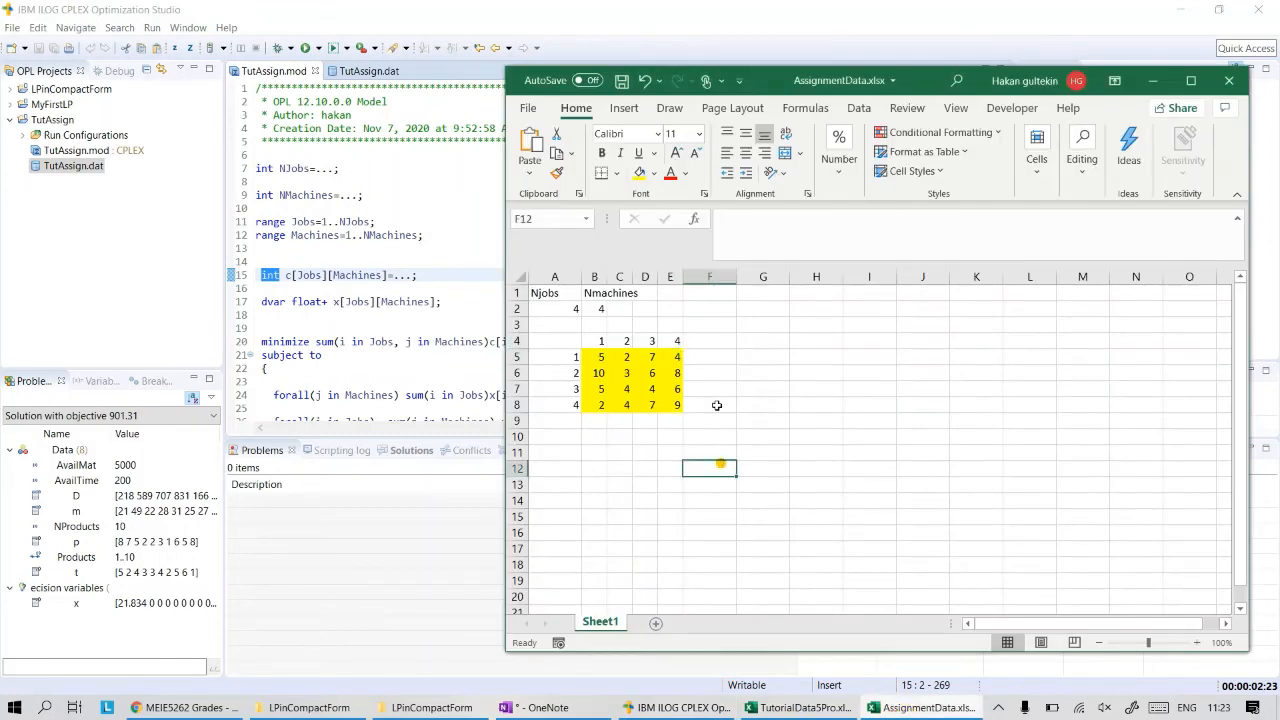
- Try a fractional cost of 4.5 for job 1 on machine 4 in cell E5
click(678, 358)
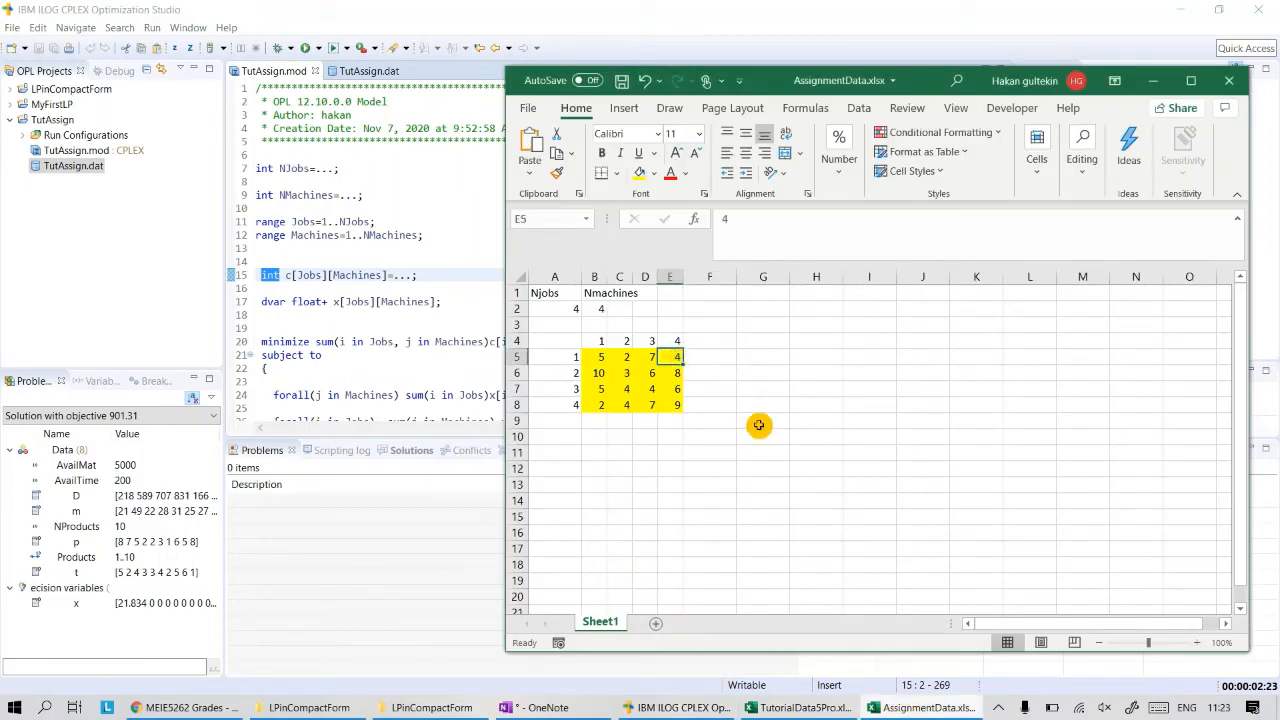
text(4)
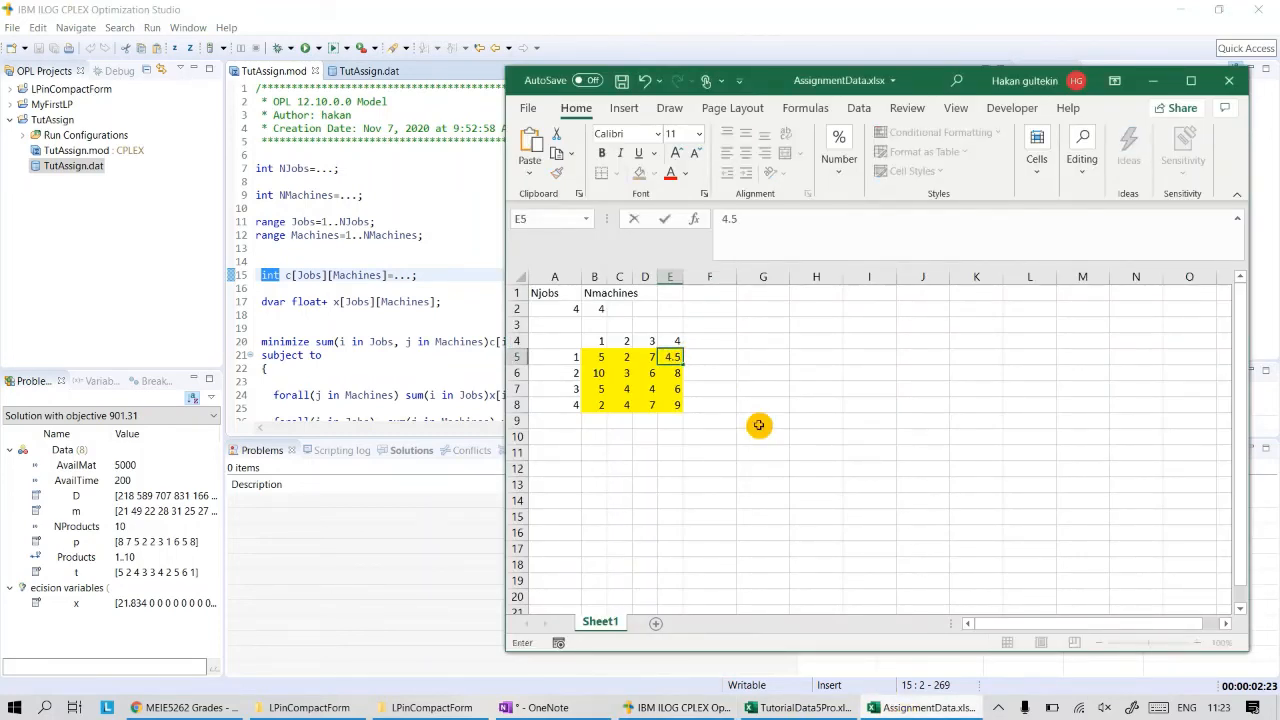
key(Return)
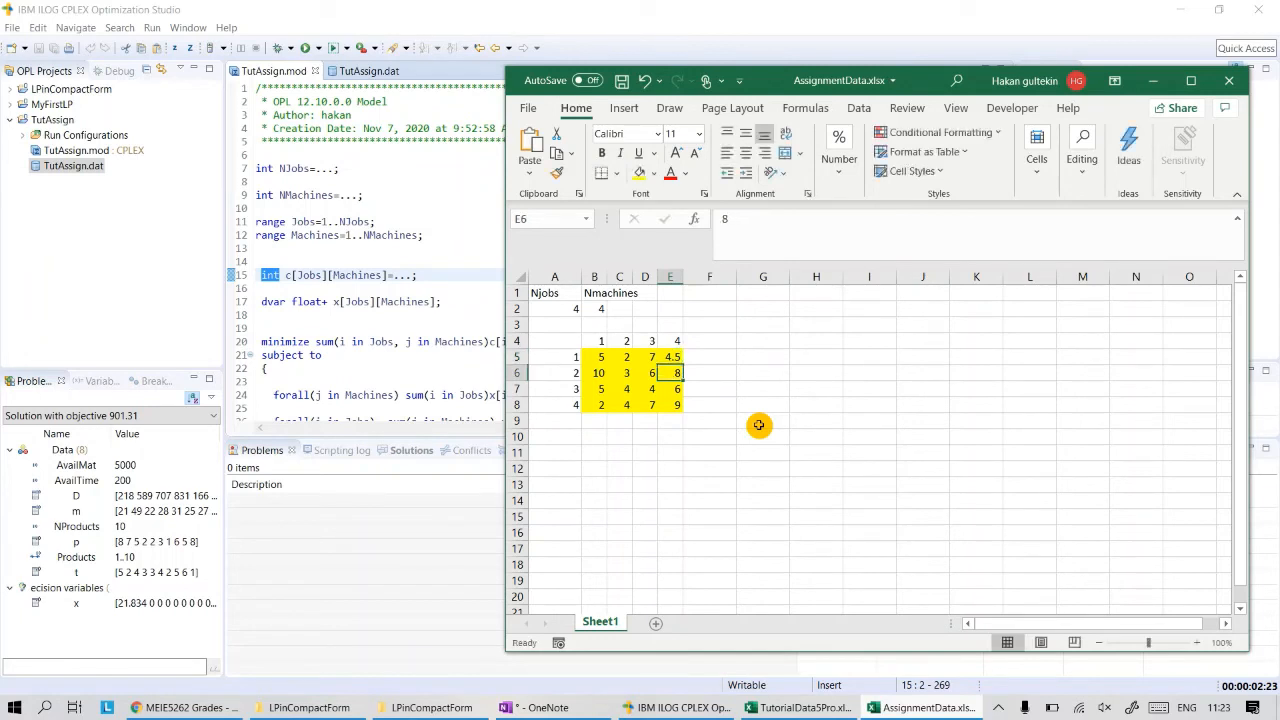
- Set the cost of job 1 on machine 4 in E5 to 4 and save the workbook
key(Up)
text(4)
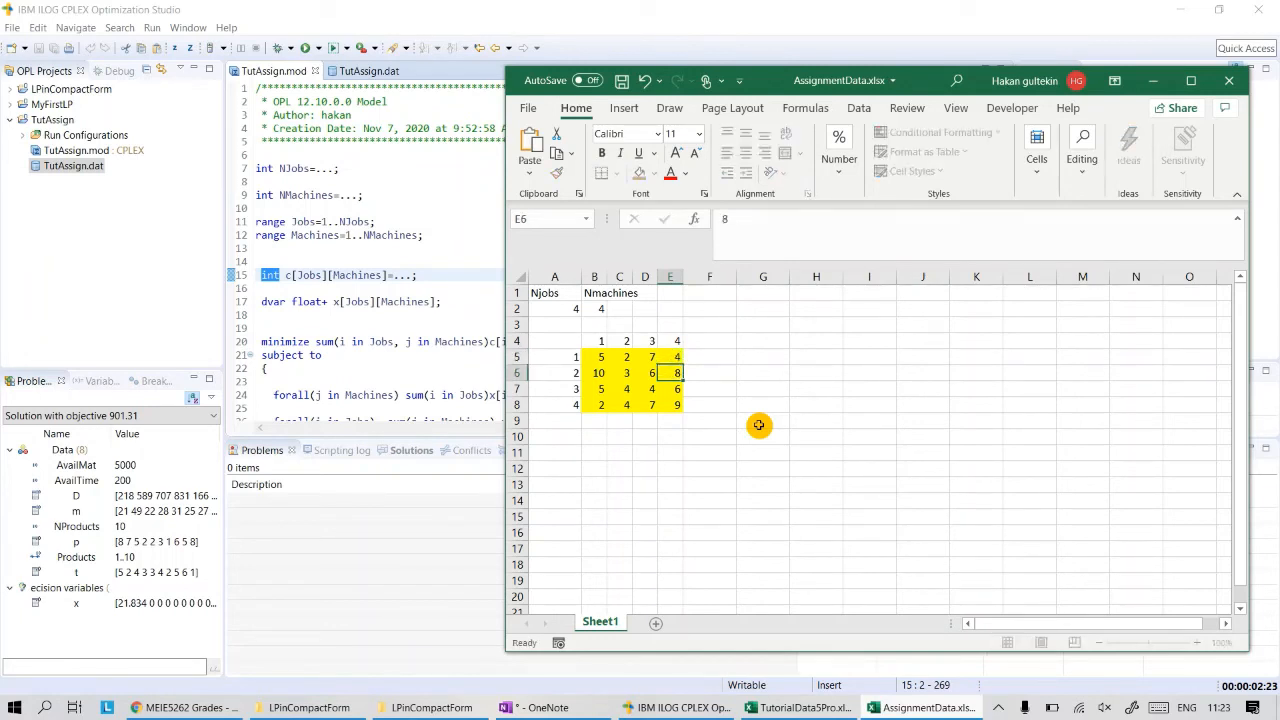
key(Return)
key(ctrl+s)
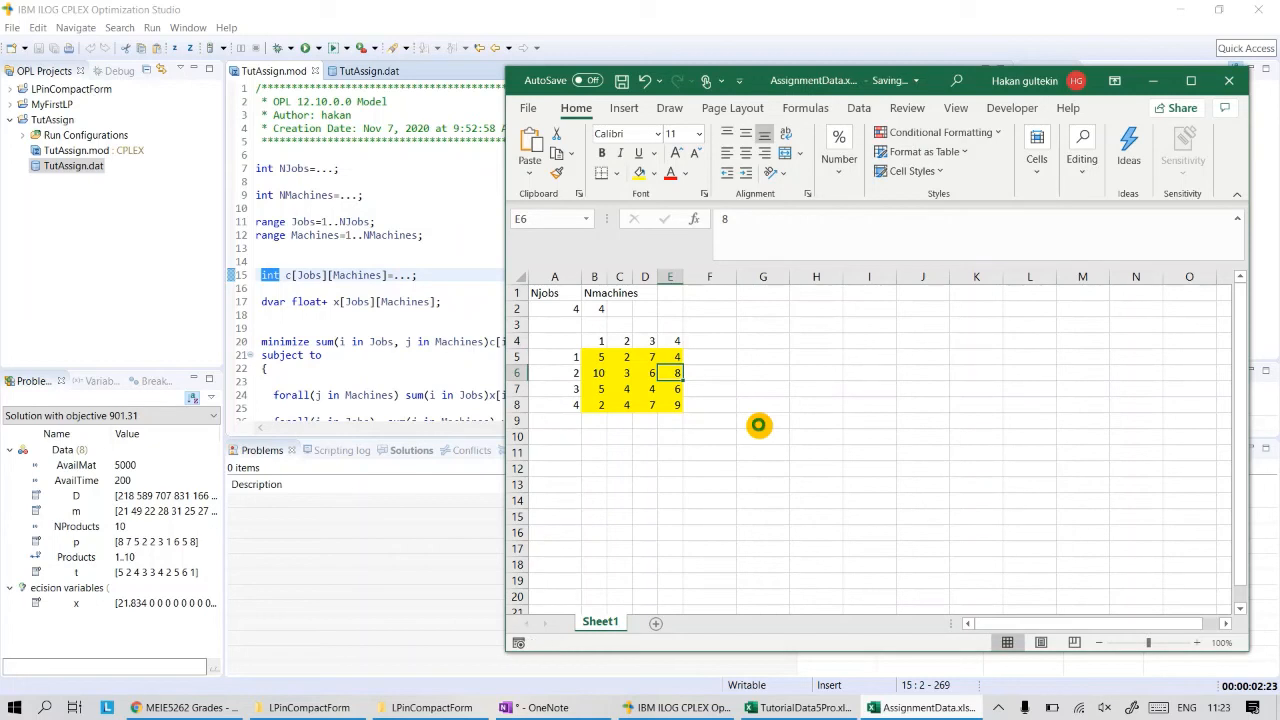
- Switch to CPLEX Optimization Studio and create a data file named TutAssignExcel1 in the TutAssign project
click(430, 252)
click(366, 71)
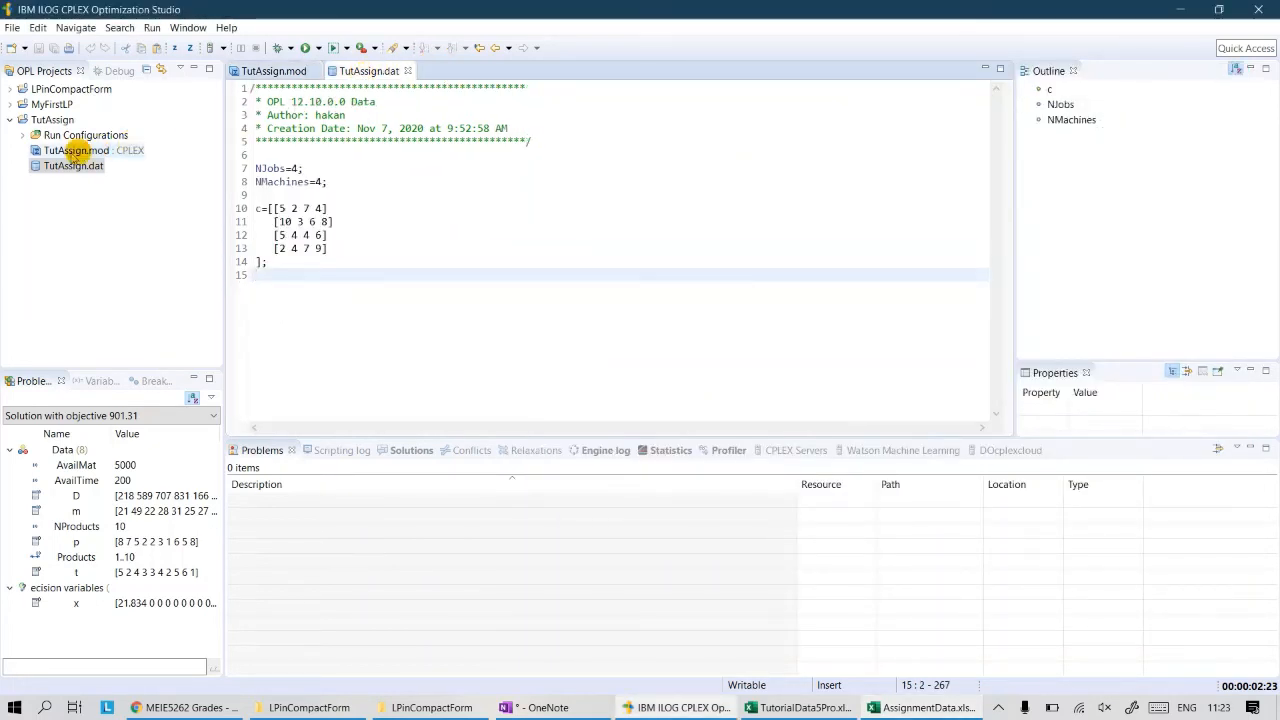
right_click(74, 167)
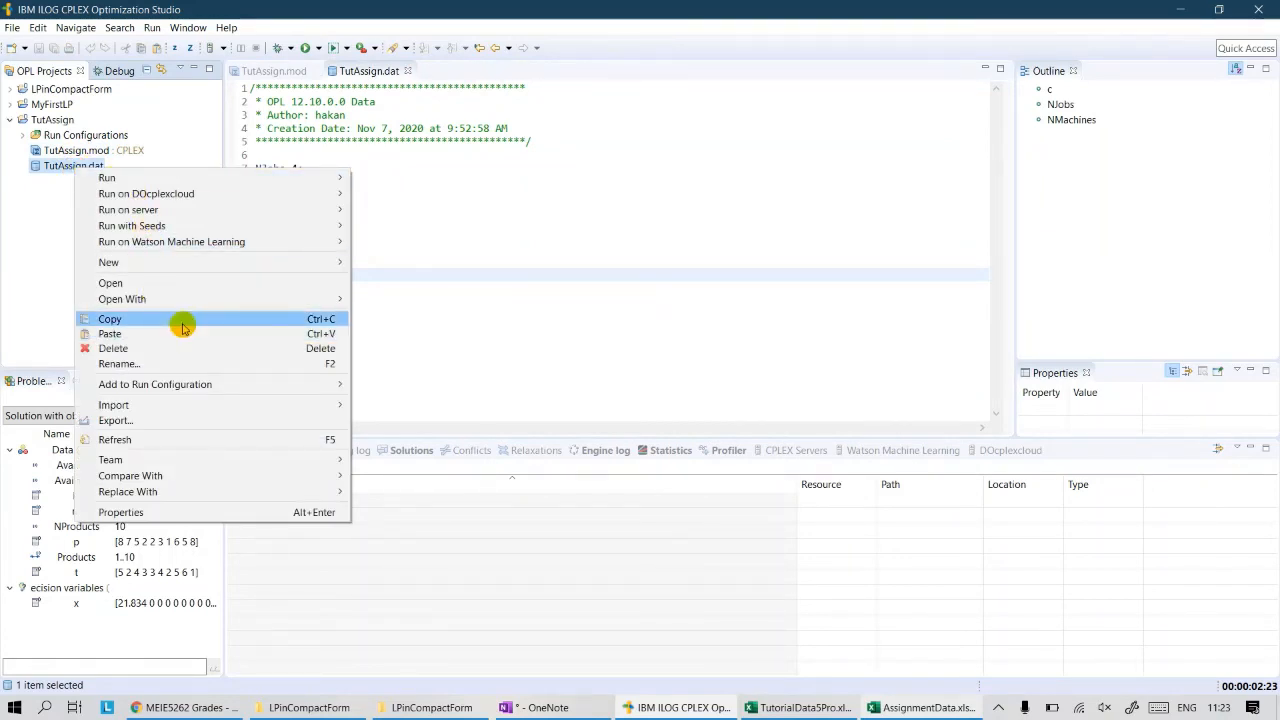
mouse_move(223, 262)
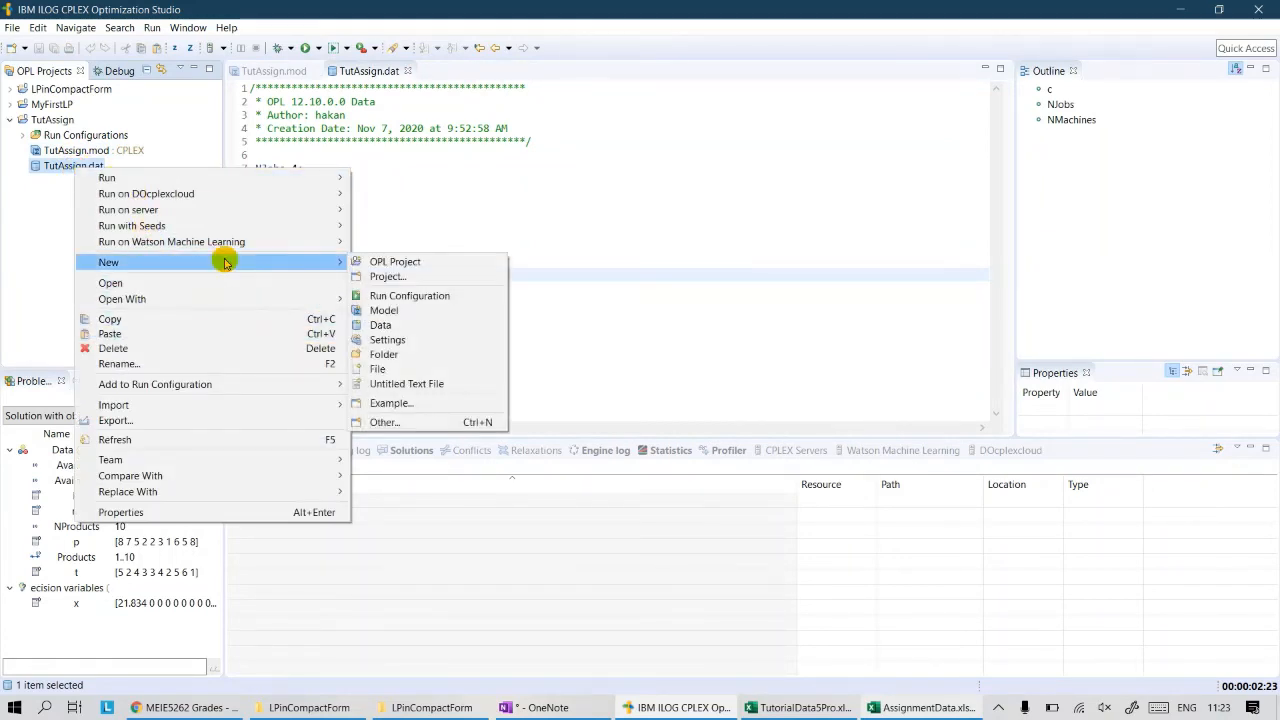
click(382, 325)
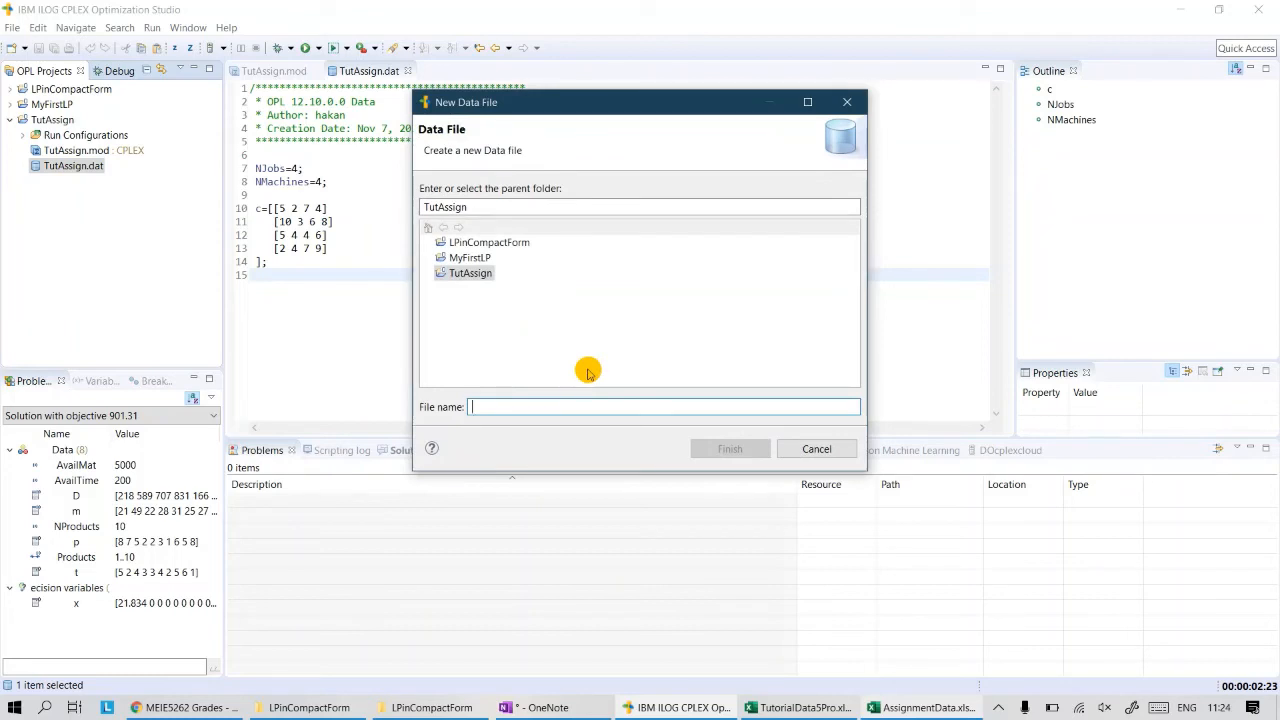
text(Tut)
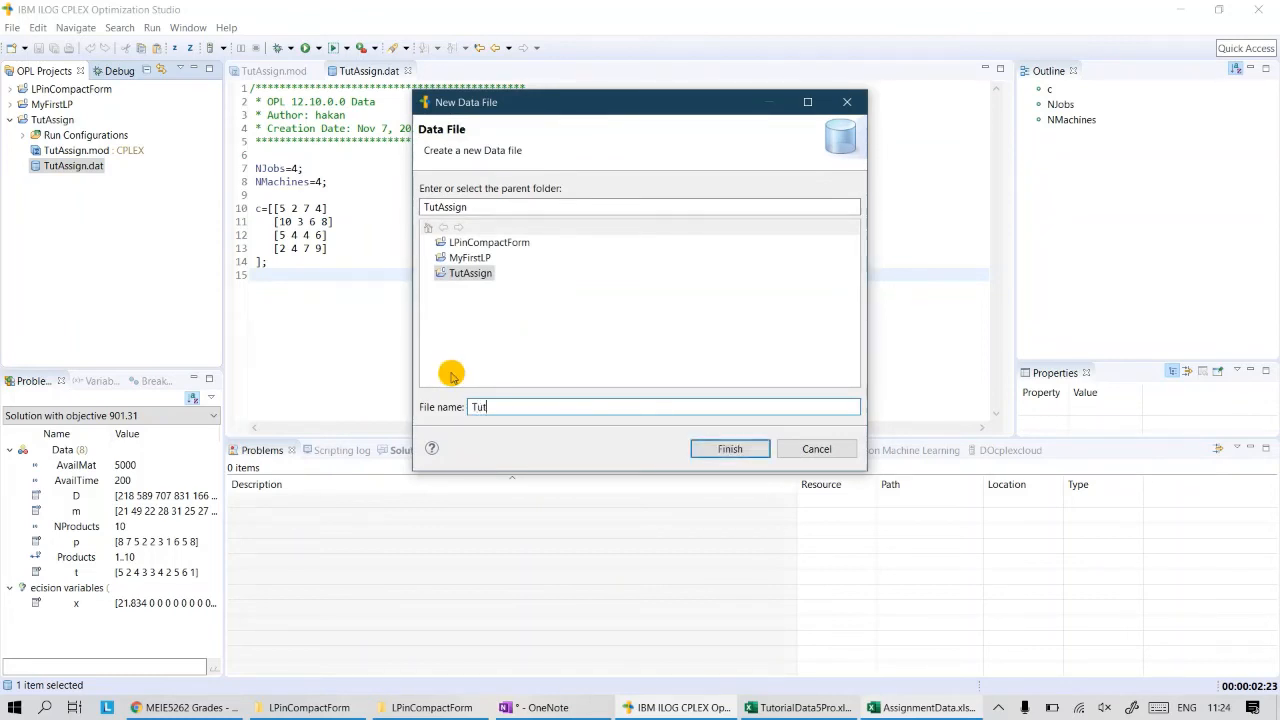
text(AssignExcel1)
click(716, 447)
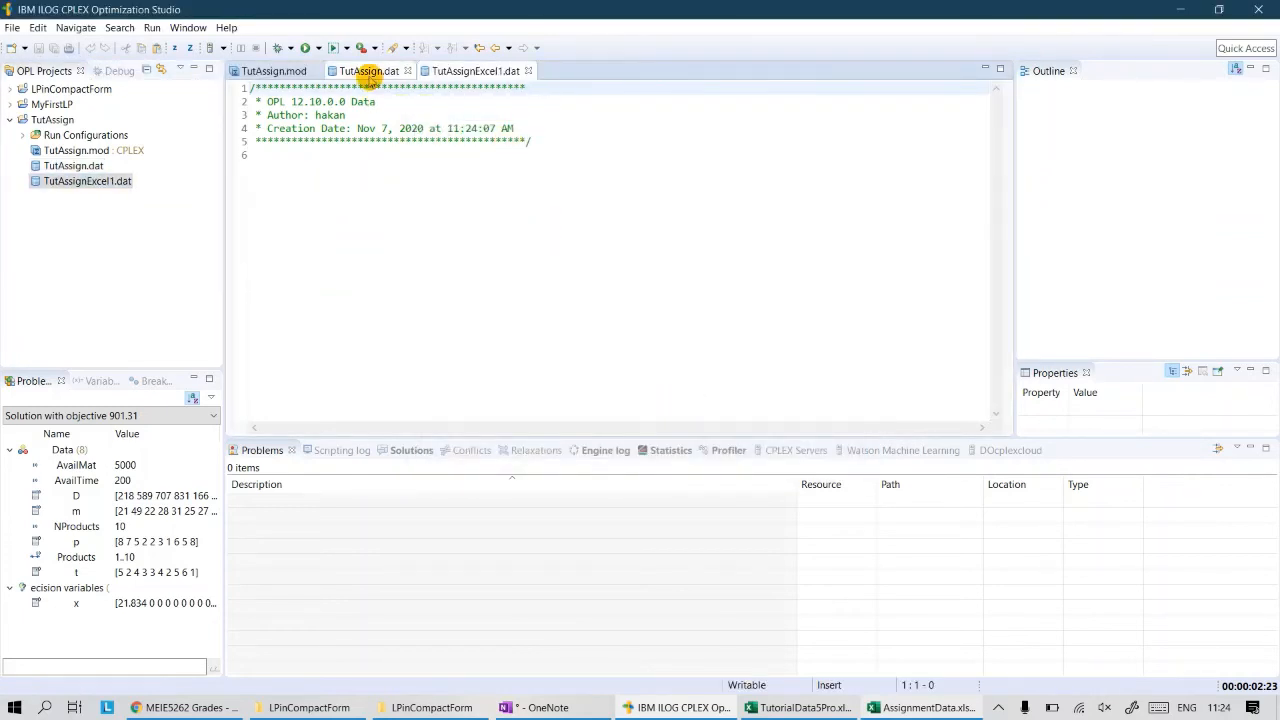
- Place TutAssign.dat side by side with TutAssignExcel1.dat and write SheetConnection sheet() on line 7 of the new file
click(368, 71)
drag(307, 175, 290, 168)
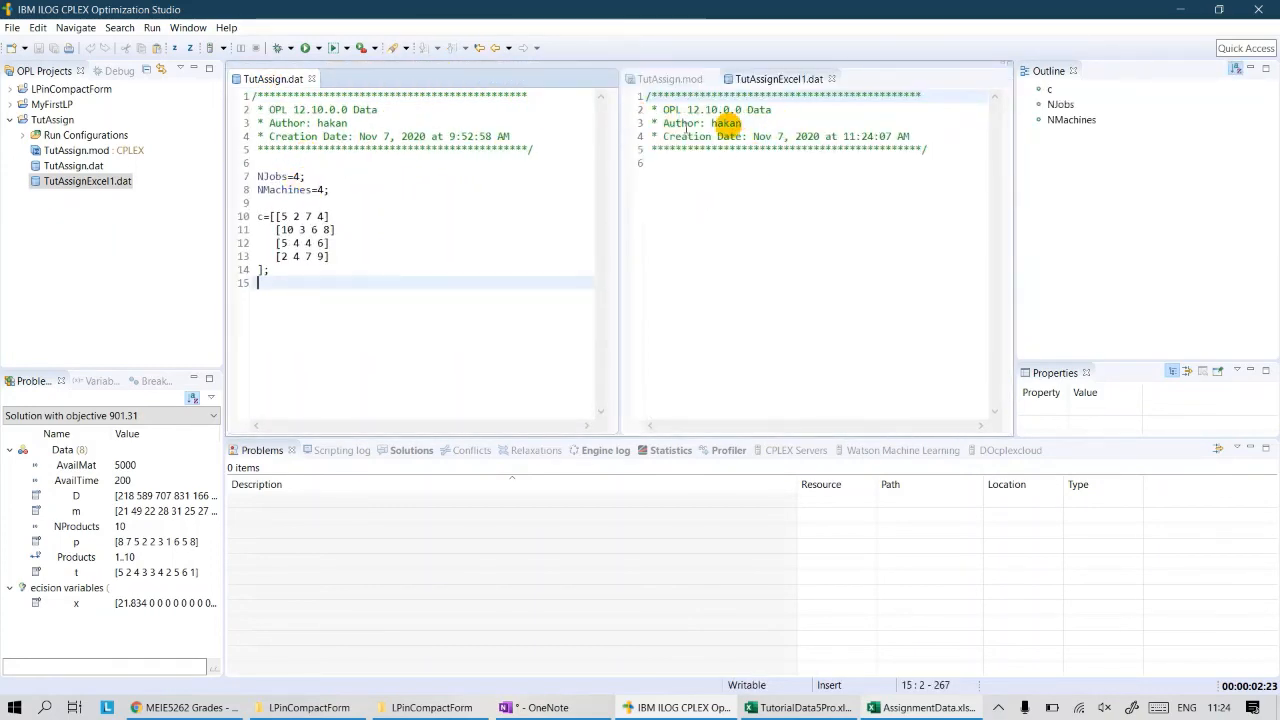
click(704, 198)
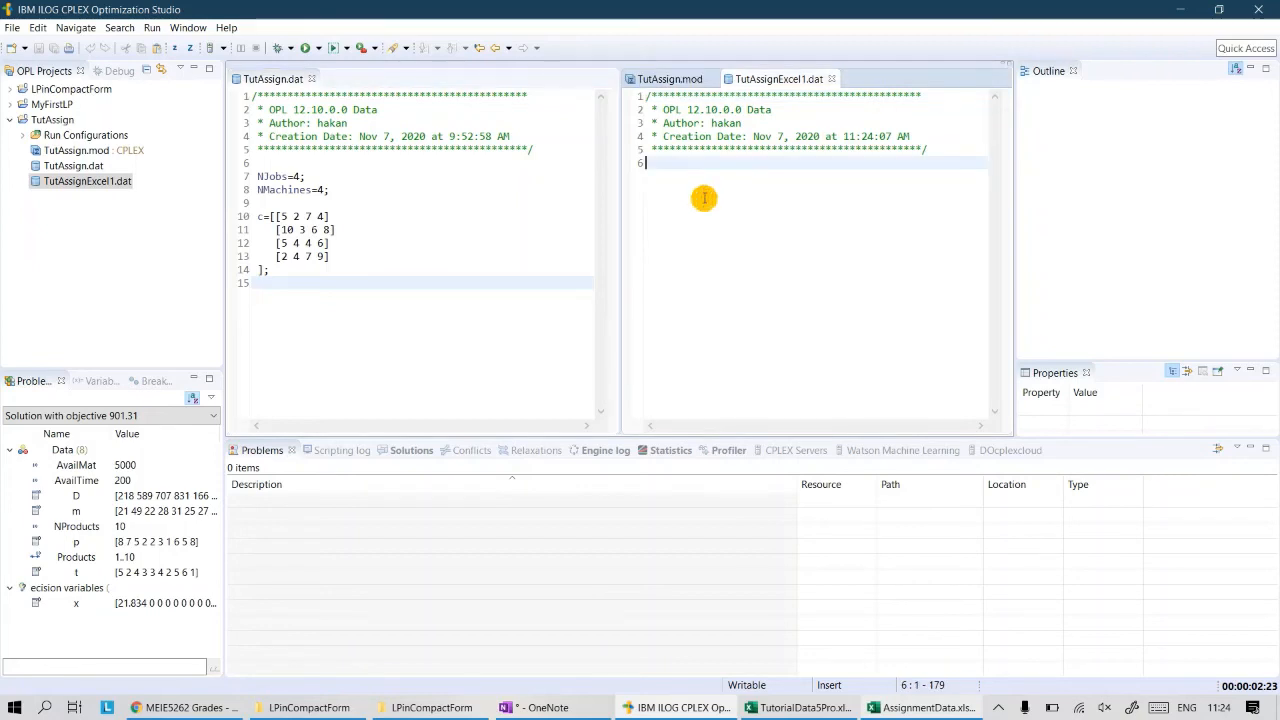
key(Return)
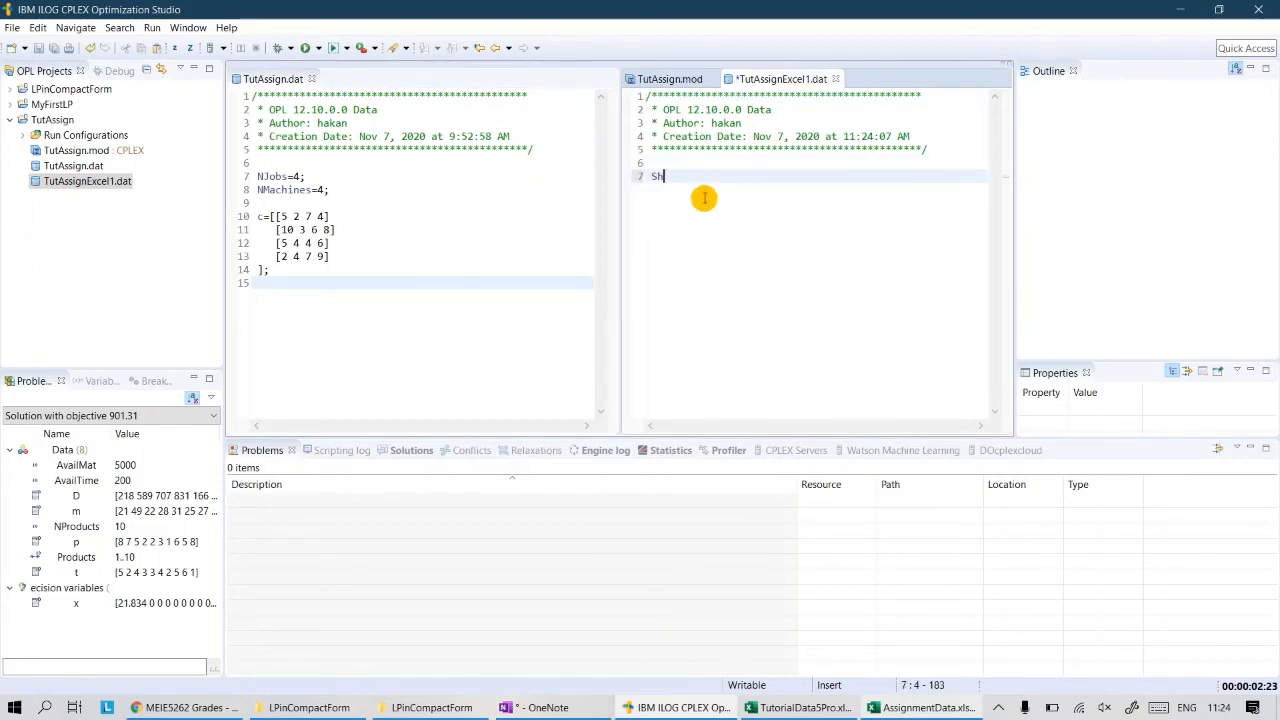
text(SheetConnection sheet()
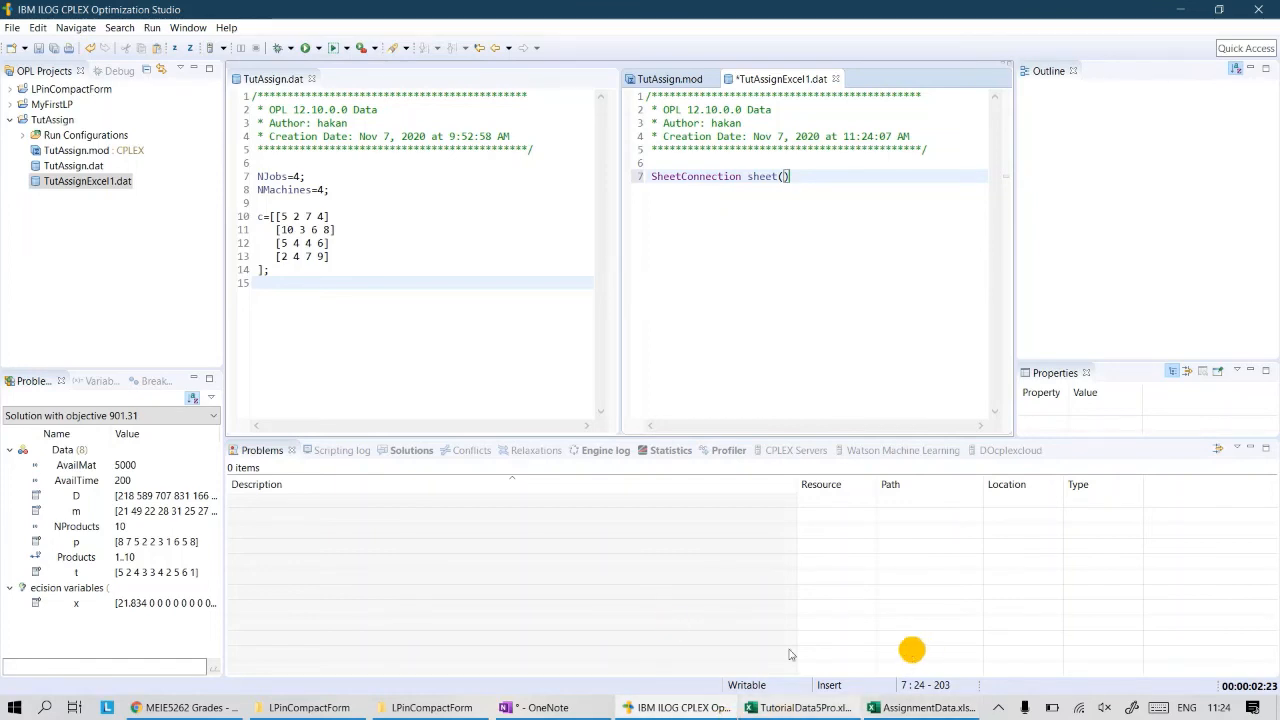
- Switch to File Explorer, locate AssignmentData.xlsx in the SQU Courses folder and copy that folder's path
click(420, 710)
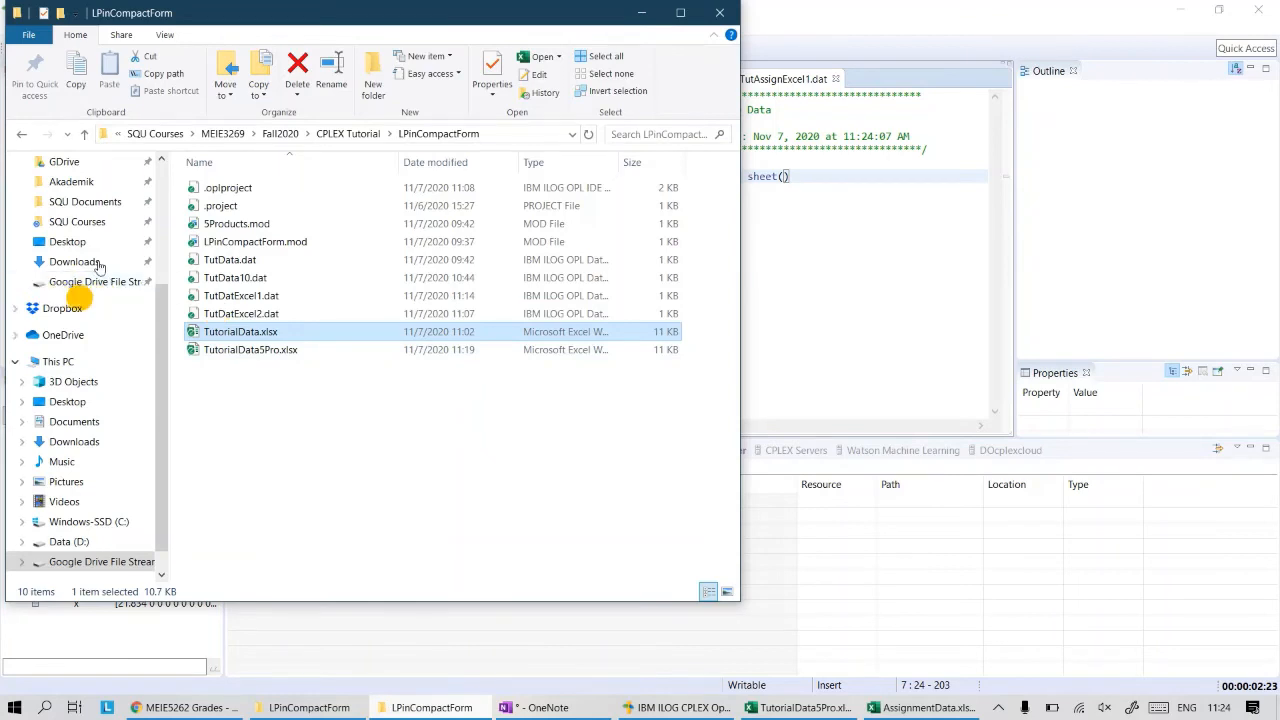
click(75, 165)
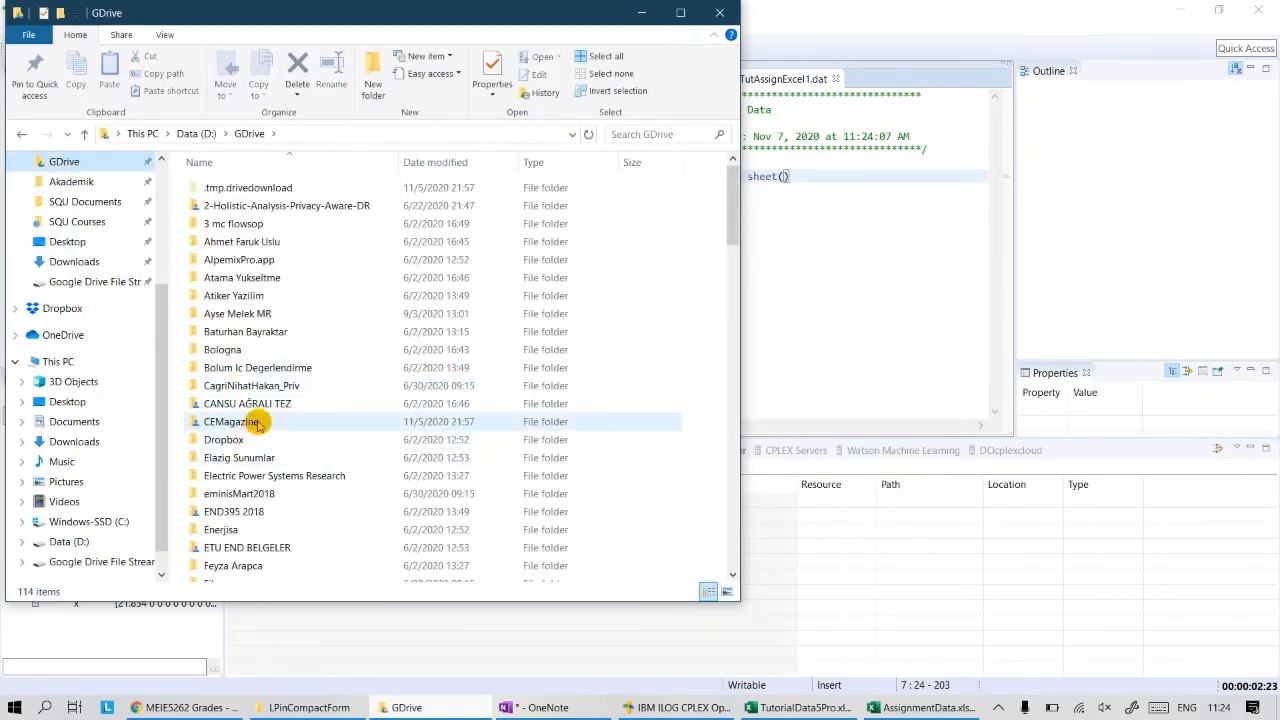
click(62, 222)
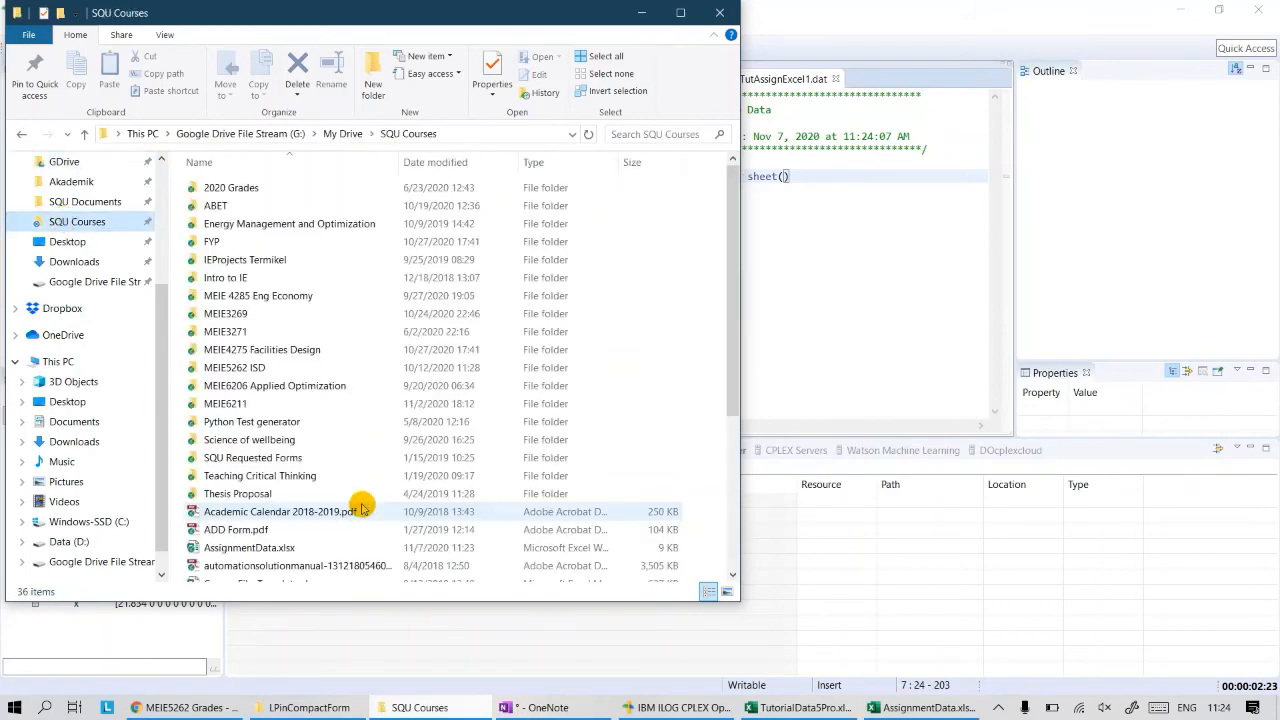
scroll(362, 509, down, 5)
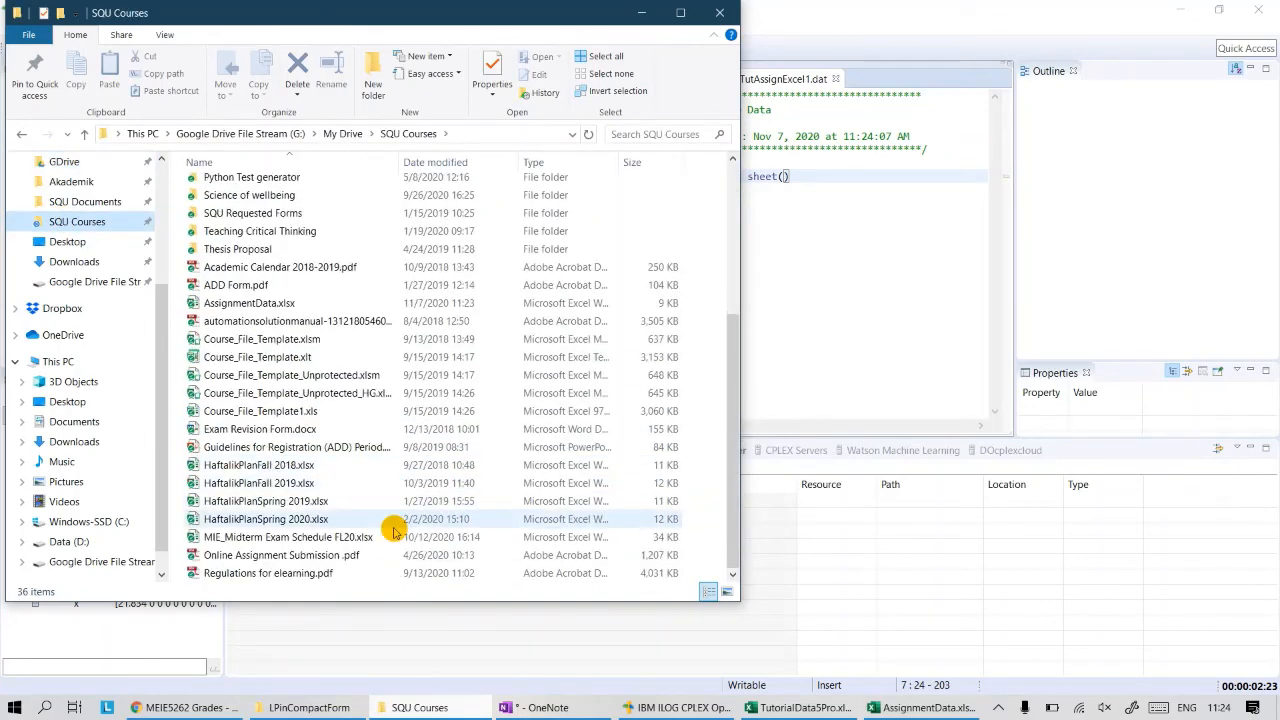
click(238, 305)
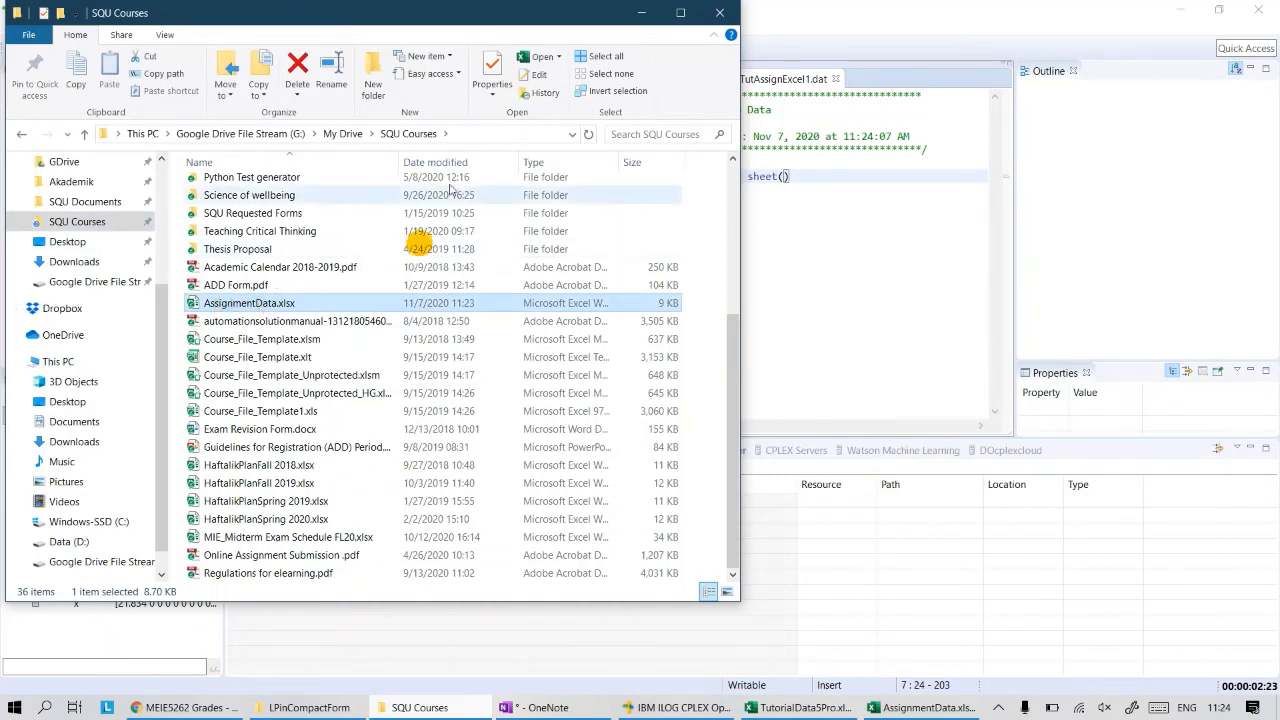
click(497, 133)
key(ctrl+c)
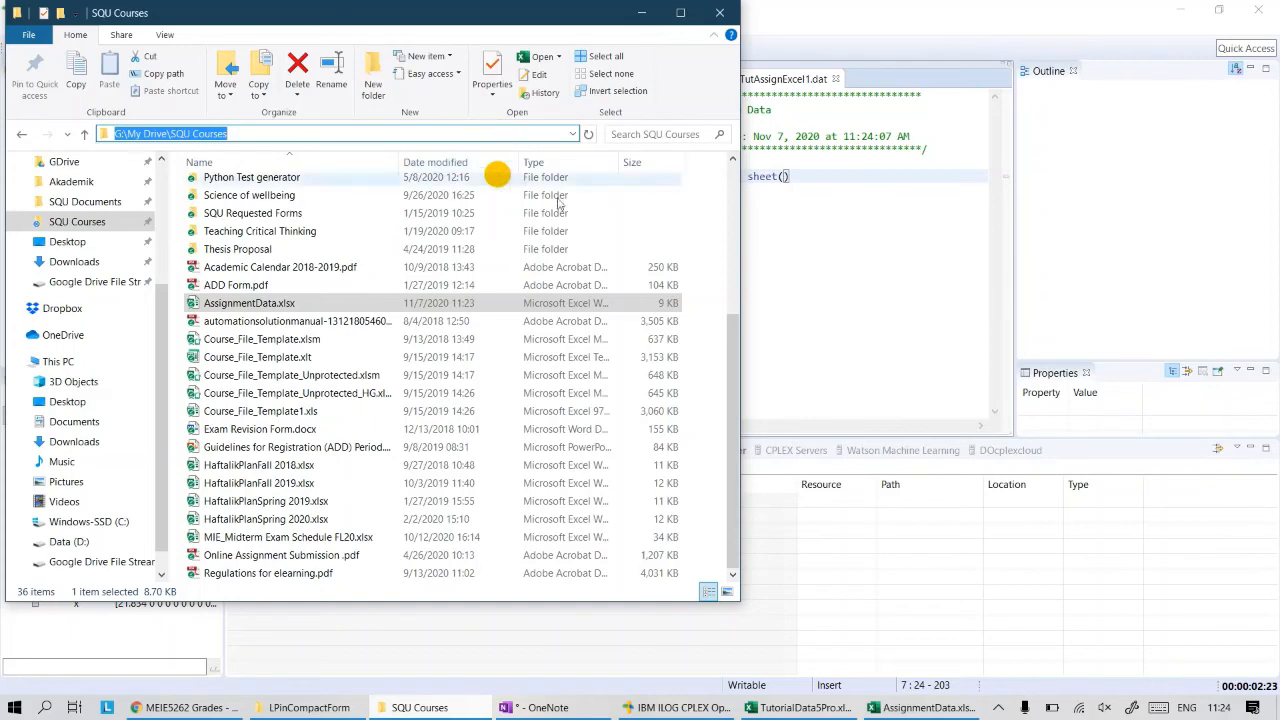
- Return to CPLEX and put the copied folder path in quotes inside sheet(), doubling its backslashes to G:\\My Drive\\SQU Courses
click(848, 277)
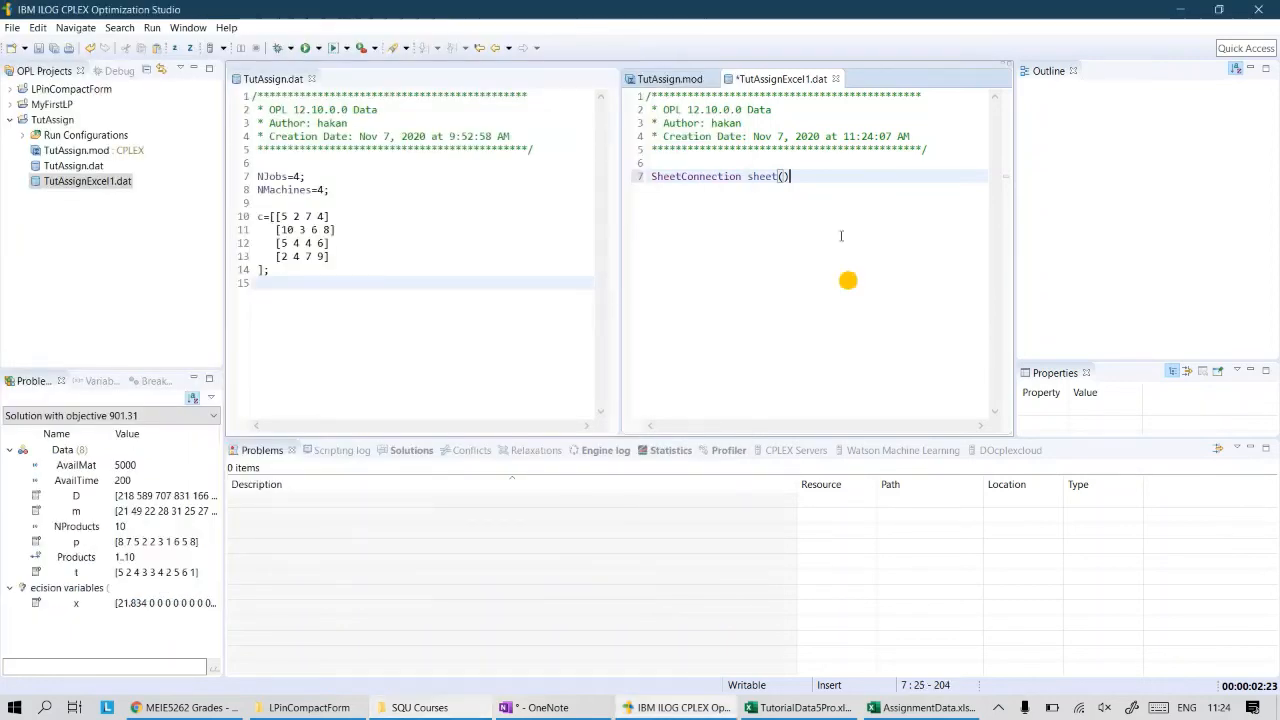
click(783, 176)
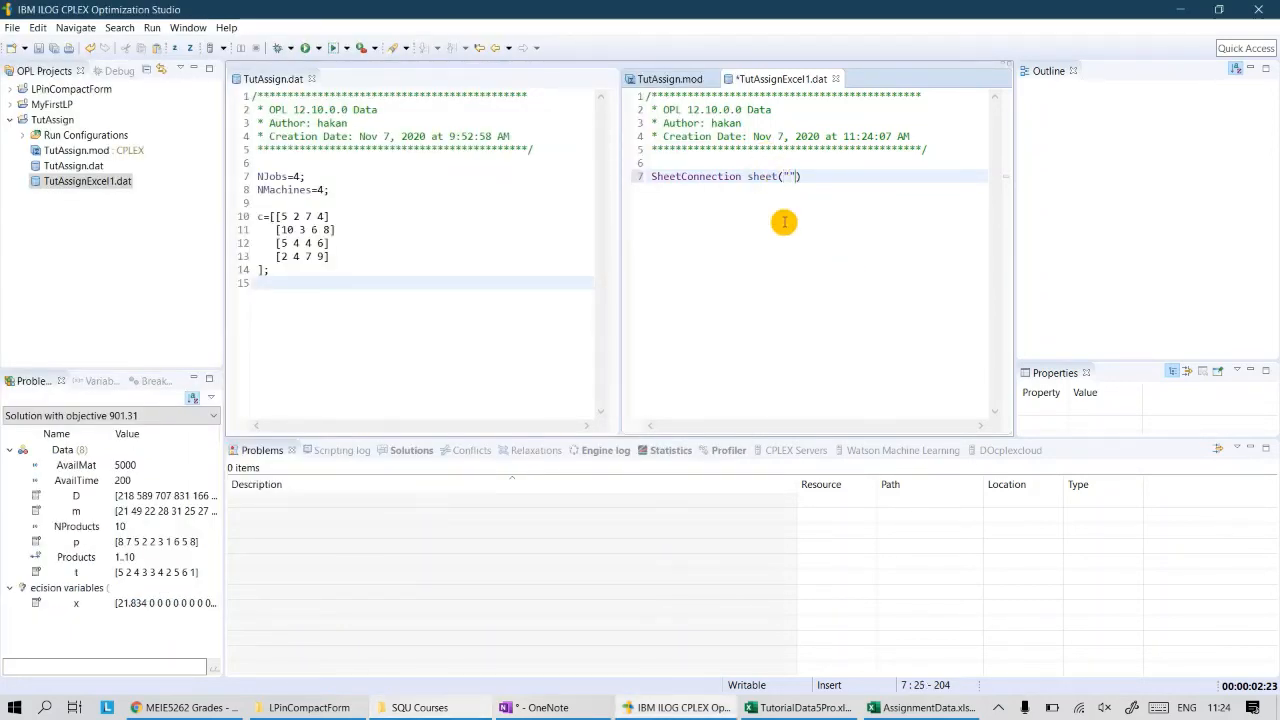
key(ctrl+v)
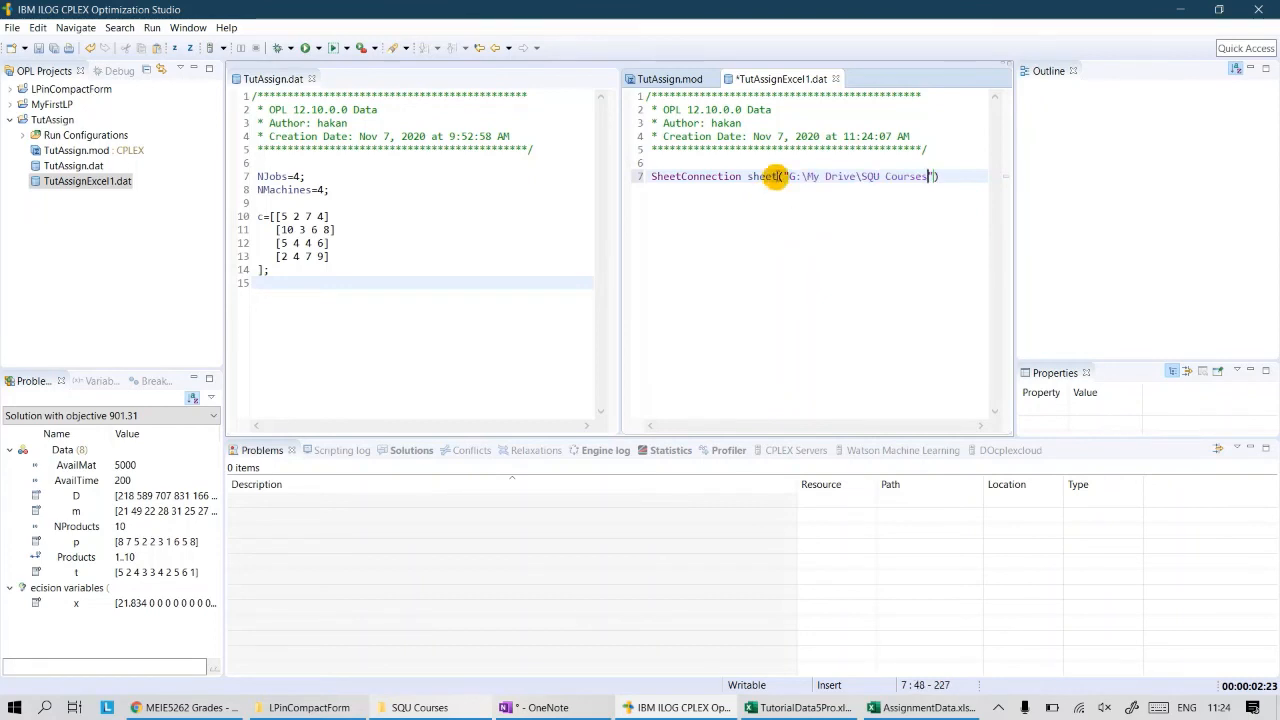
click(802, 176)
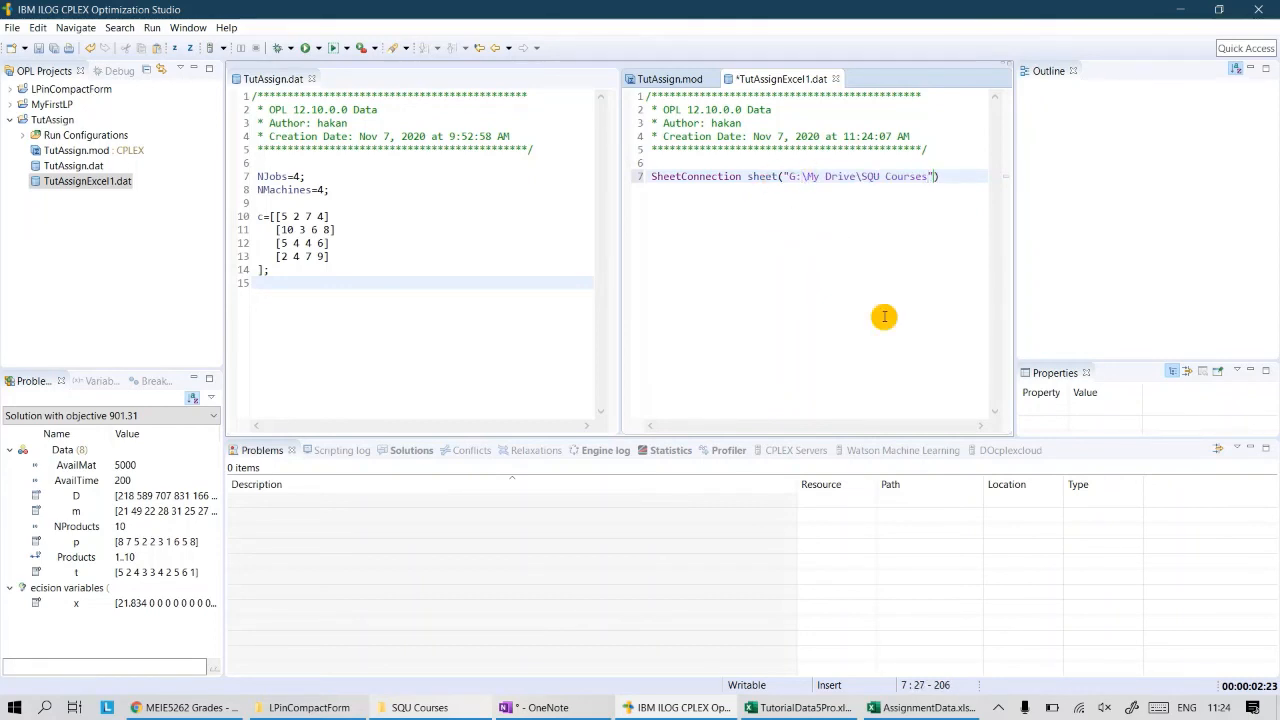
text(\)
key(Right)
text(\)
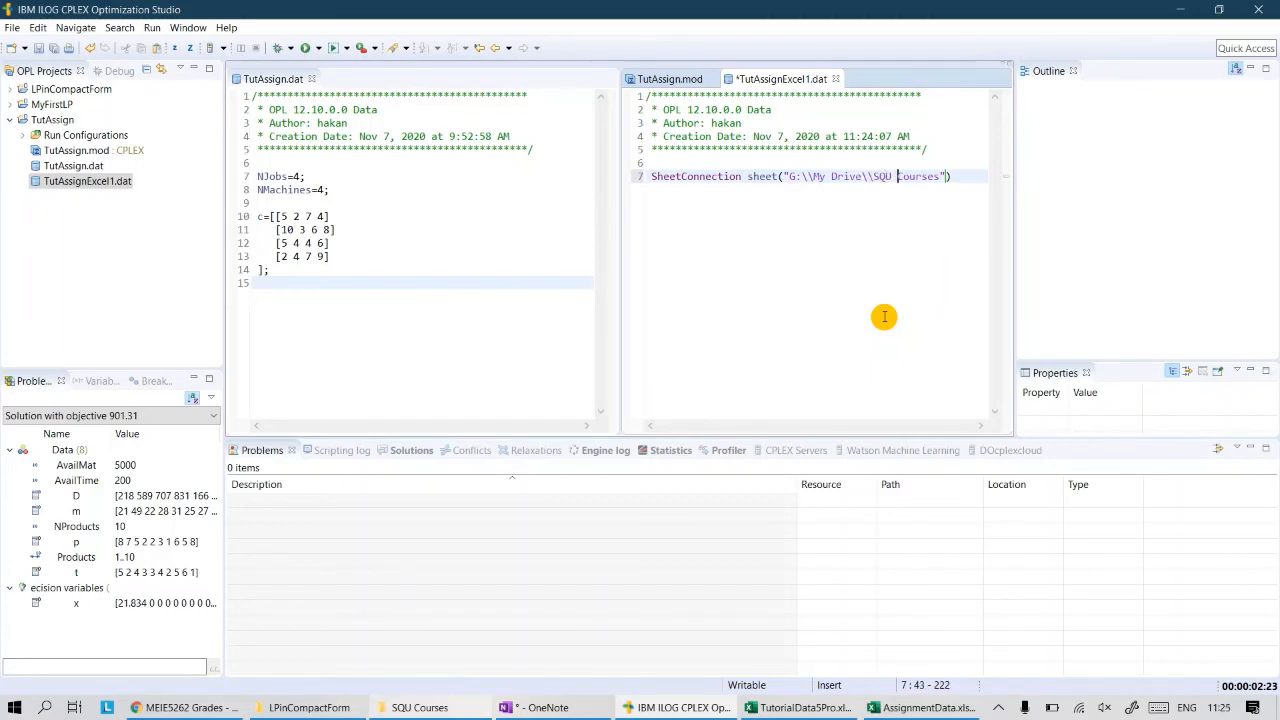
- Complete the path in the SheetConnection statement with \\AssignmentData.xlsx, close it with a semicolon and move to line 9
key(Right)
key(Right)
key(Right)
text(signment)
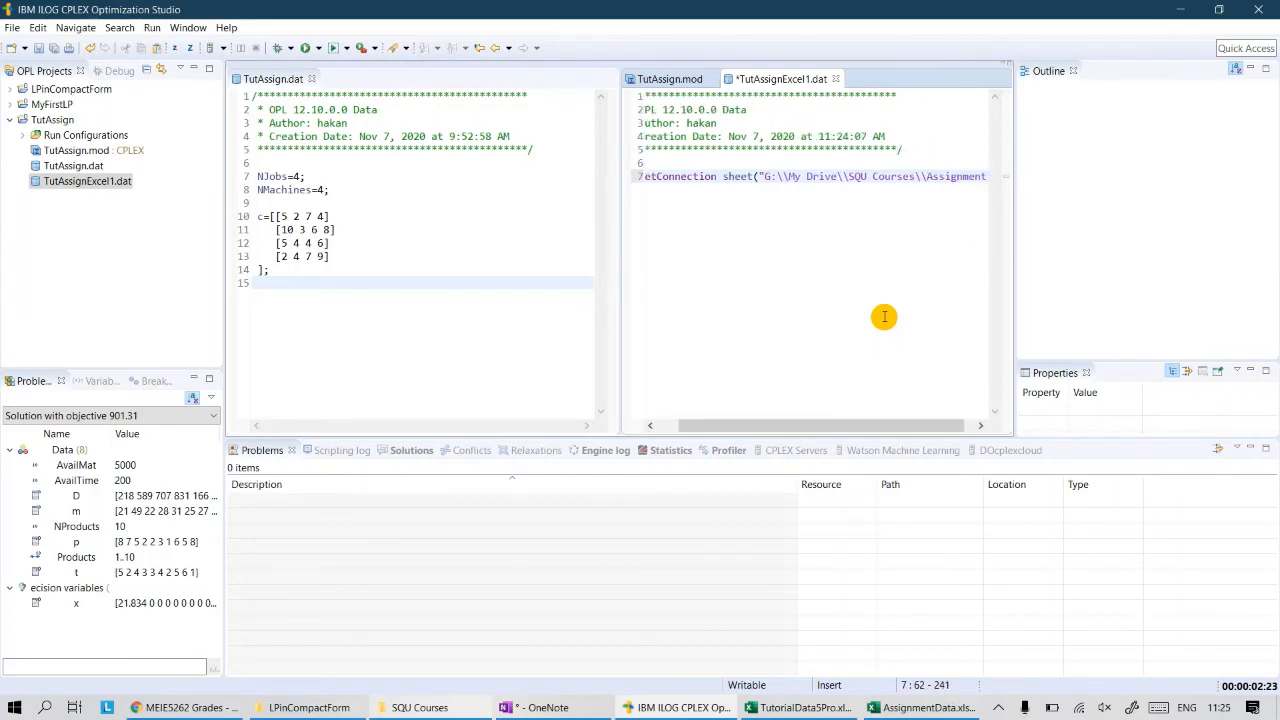
text(Data.)
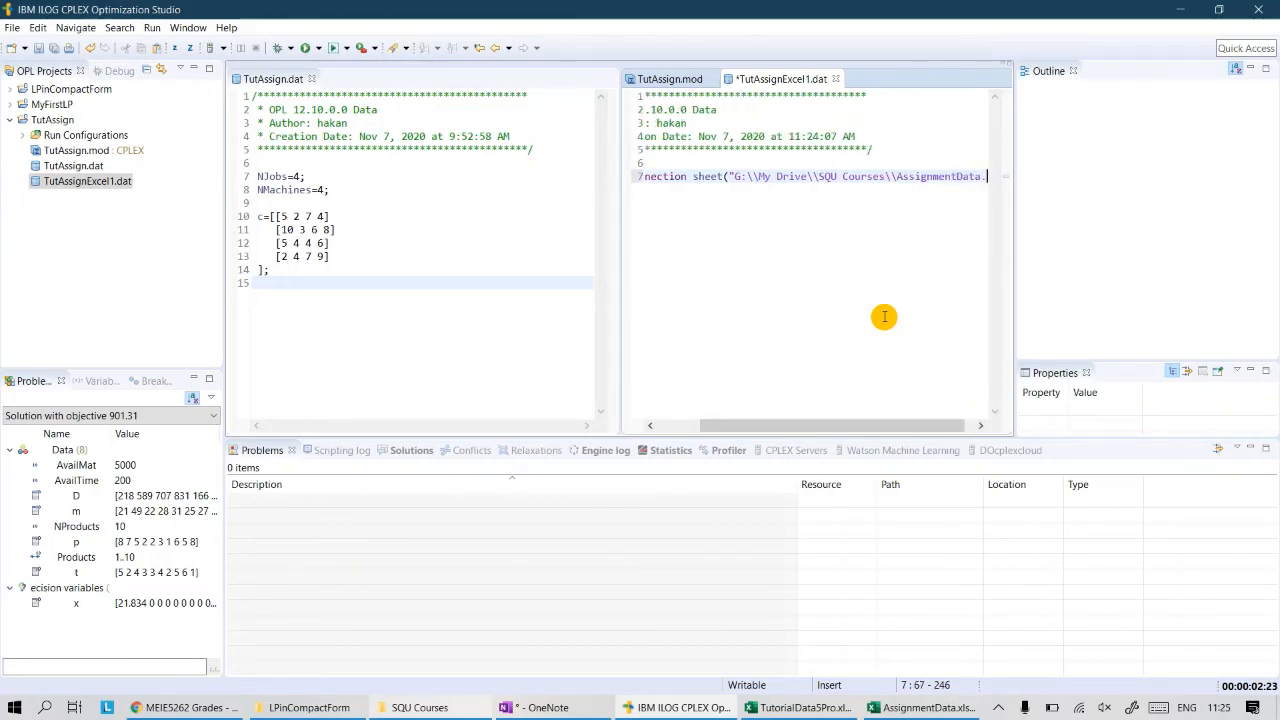
text(xlsx)
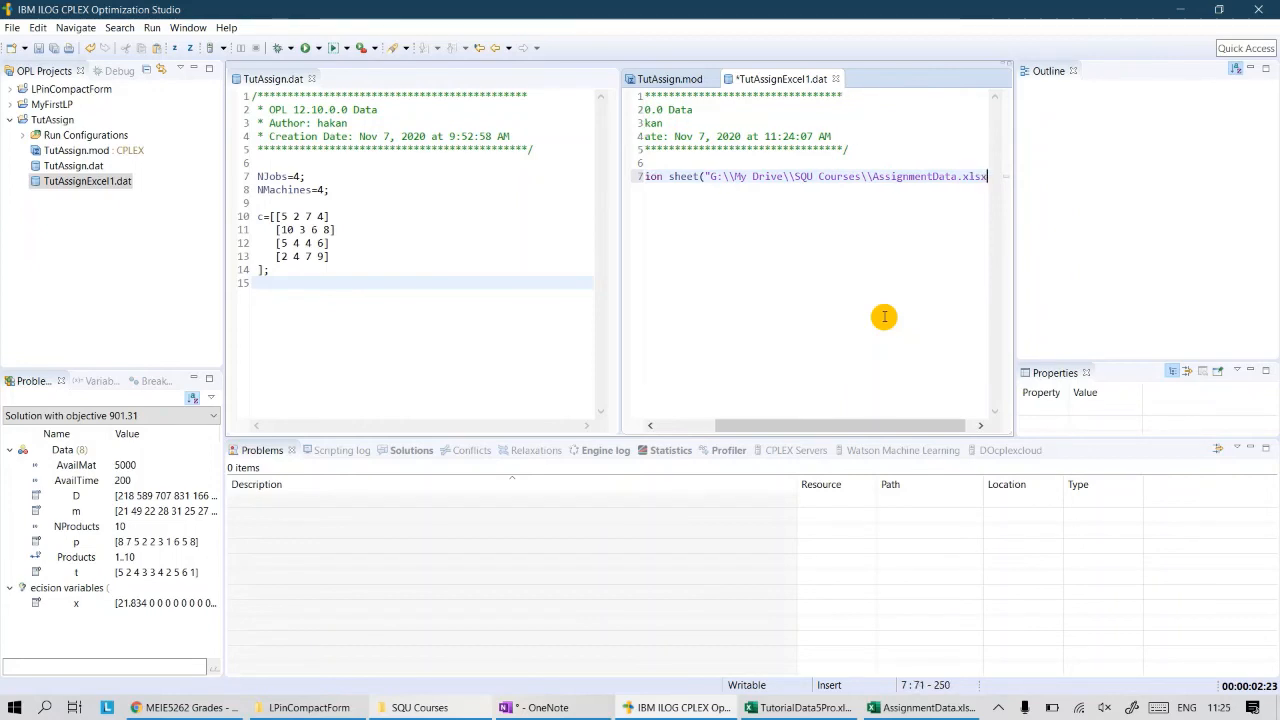
text("))
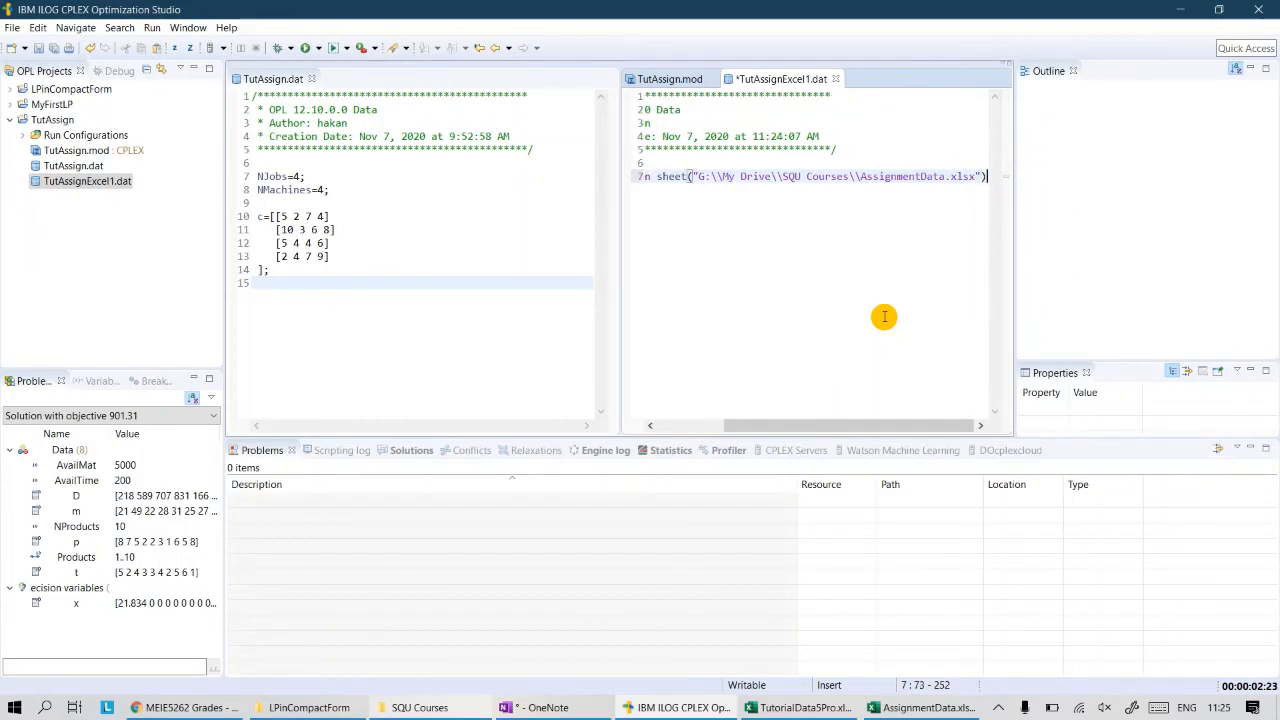
text(;)
key(Return)
key(Return)
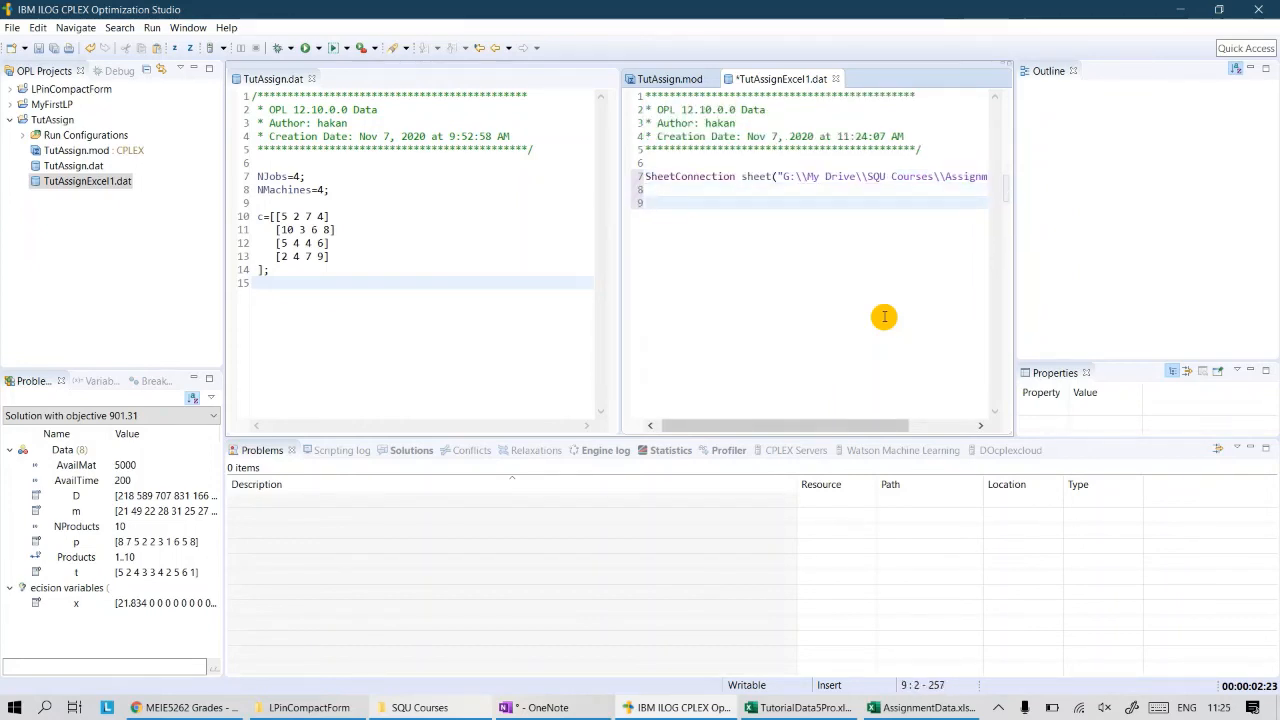
- Write NJobs from SheetRead() on line 9 of TutAssignExcel1.dat
text(NJobs fro)
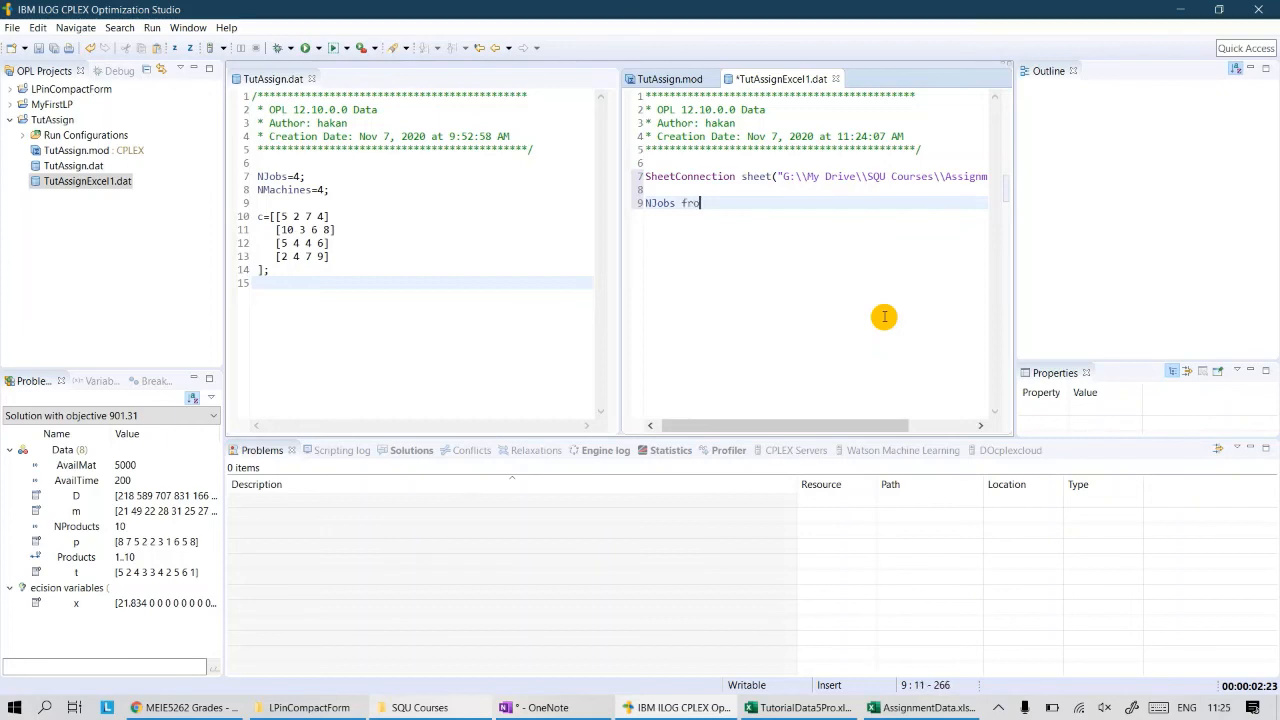
text(m )
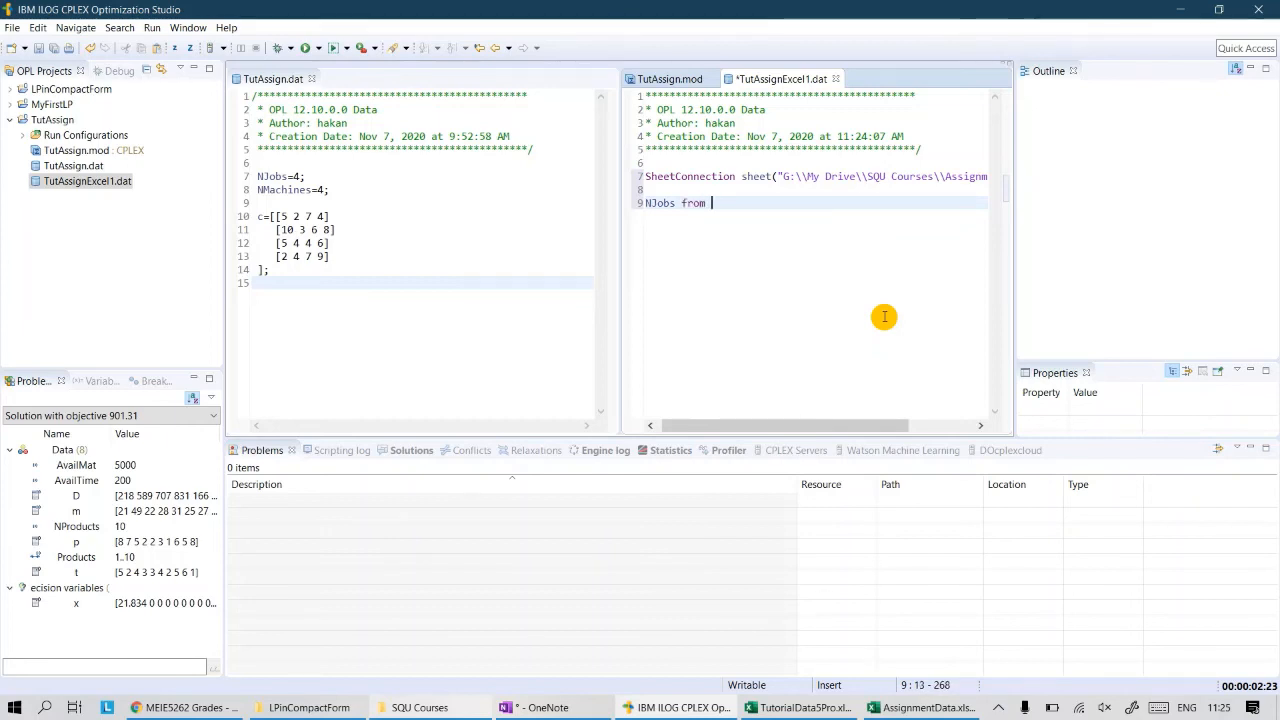
text(Sheet)
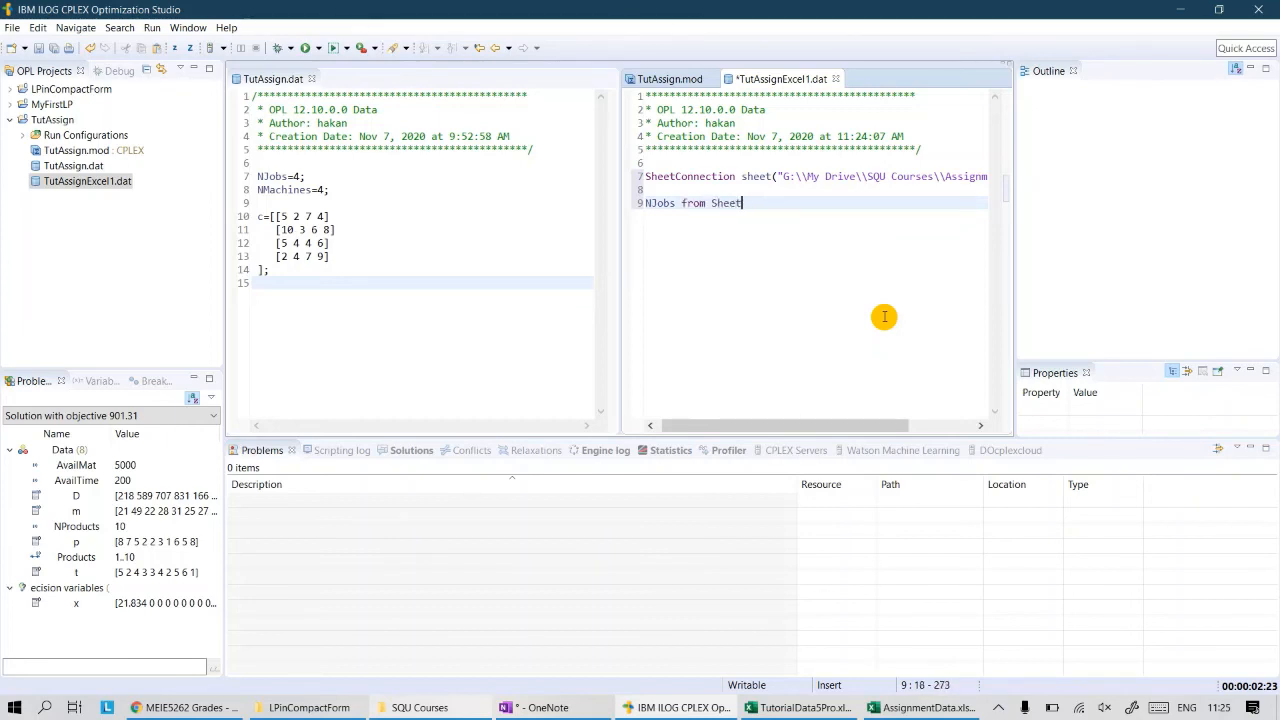
text(Read()
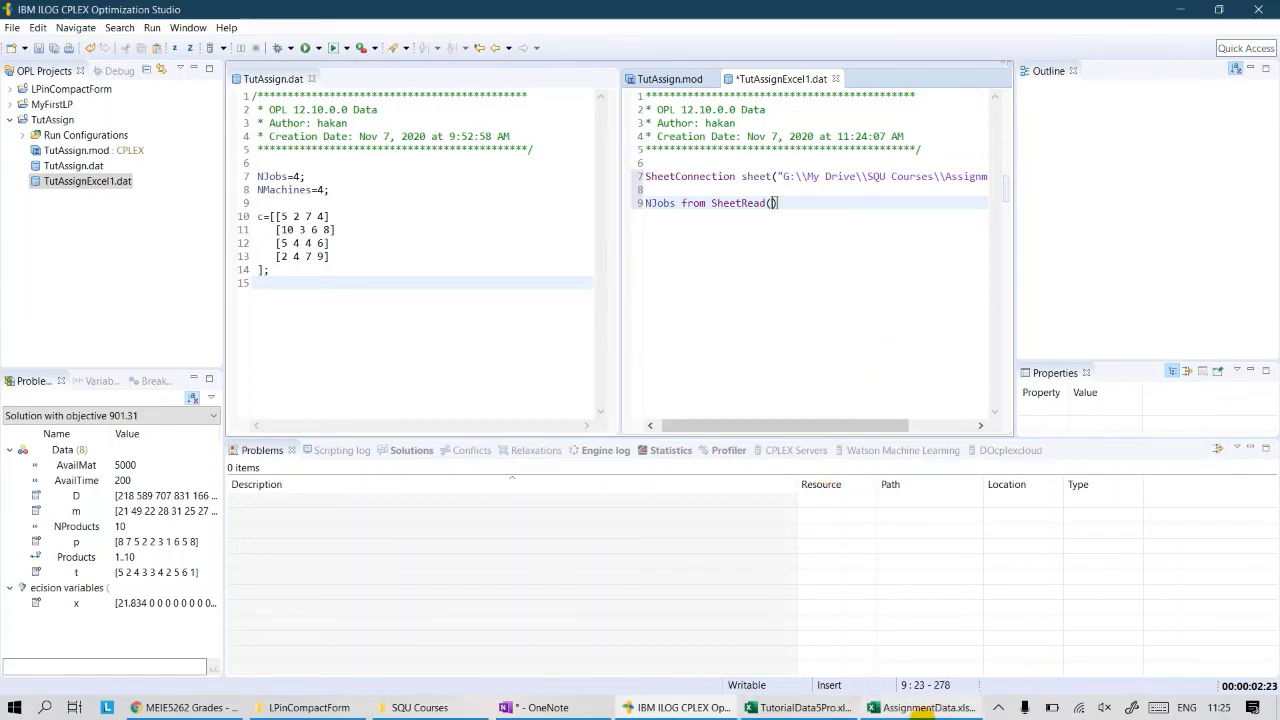
- Switch to AssignmentData.xlsx, name cell A2 NJobs and cell B2 NMachines, and select the cost matrix B5:E8
click(910, 703)
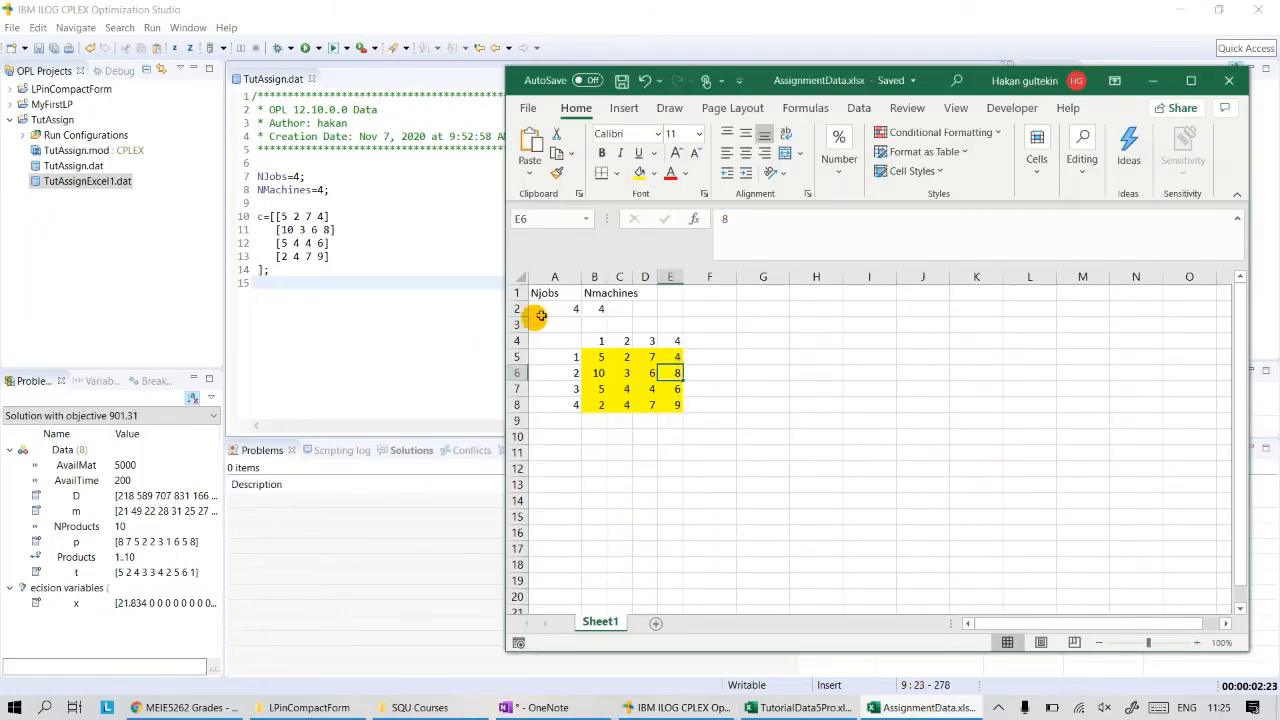
click(572, 309)
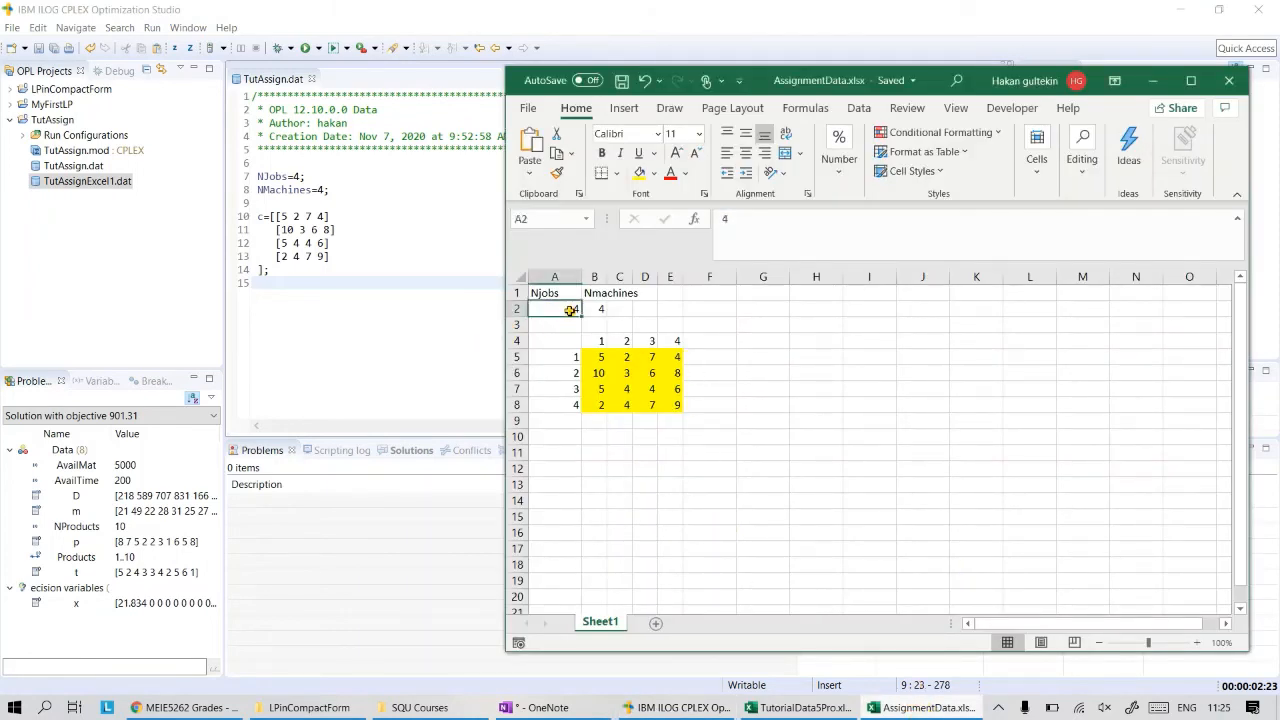
click(541, 218)
key(Return)
key(Up)
key(Right)
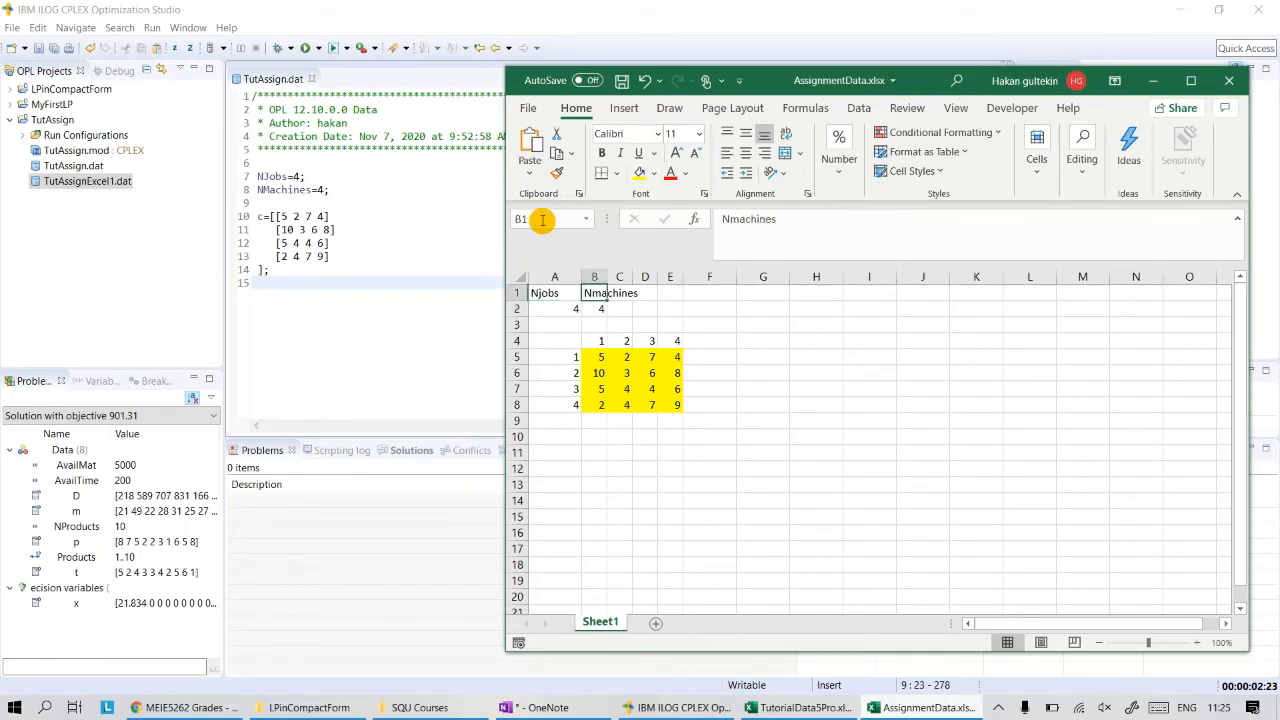
key(Down)
click(542, 219)
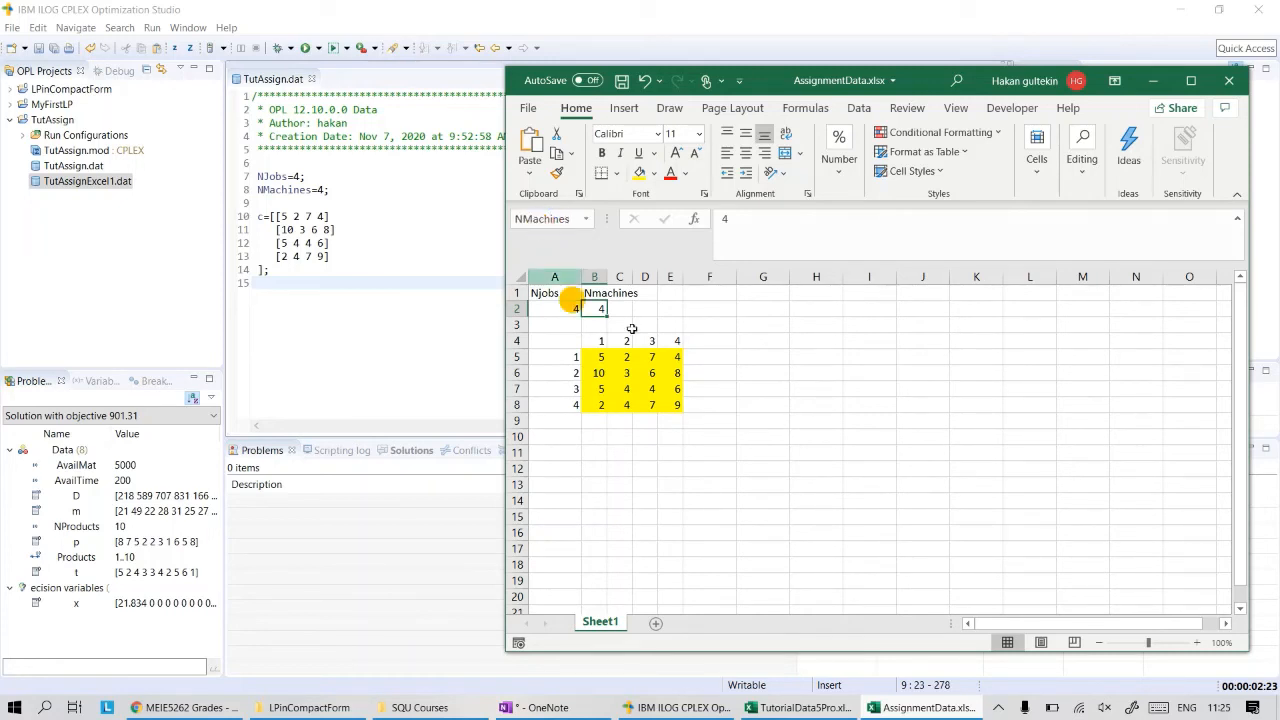
click(748, 405)
drag(594, 355, 675, 405)
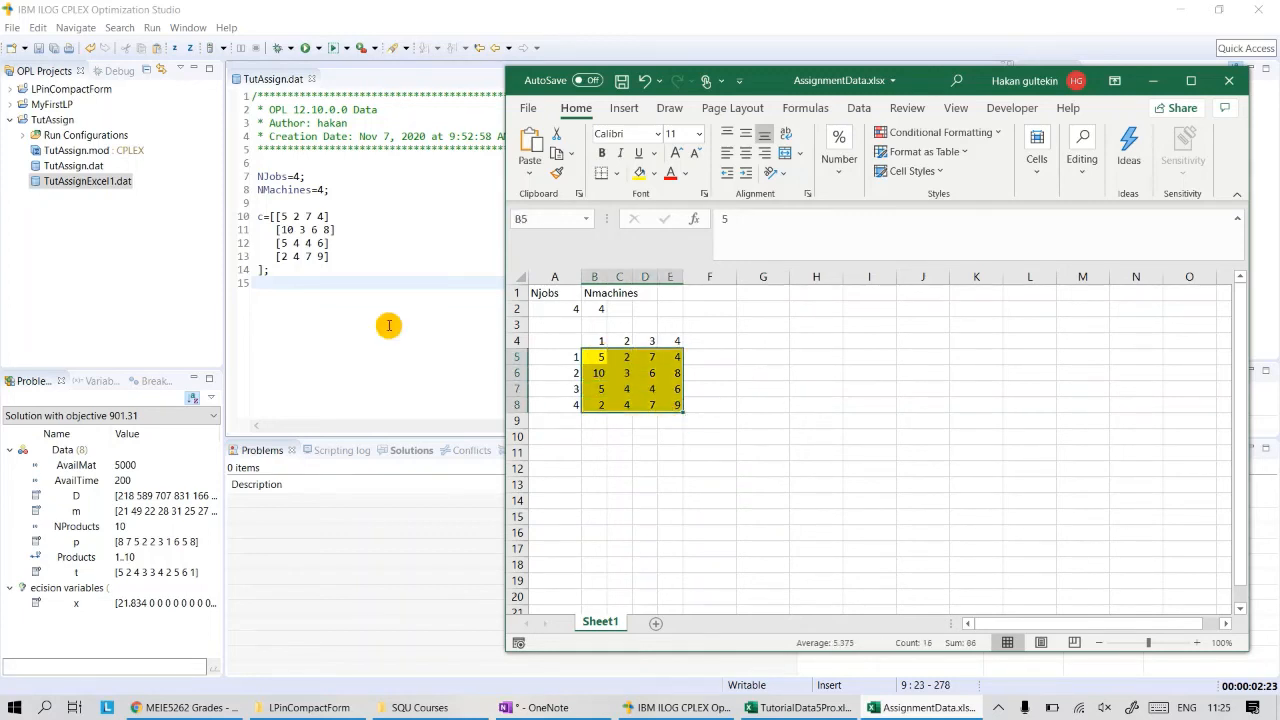
- Return to CPLEX and complete line 9 as NJobs from SheetRead("NJobs"); in TutAssignExcel1.dat
click(386, 323)
click(775, 204)
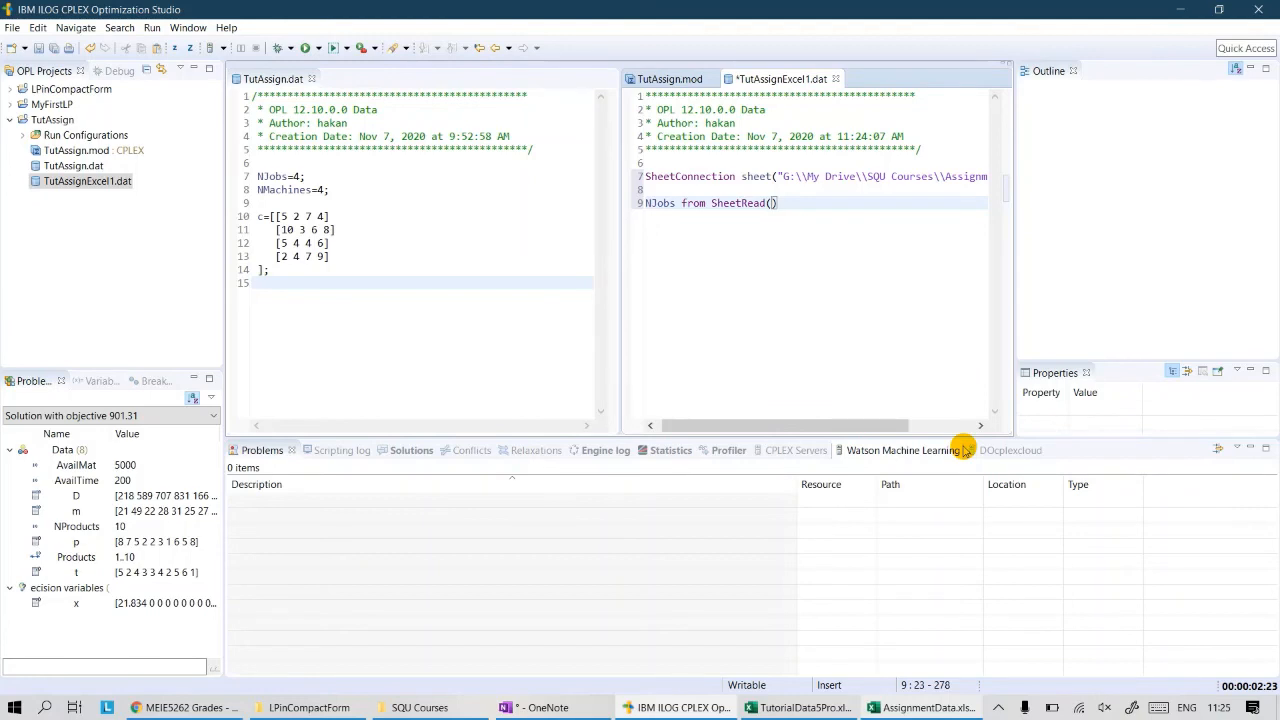
key(BackSpace)
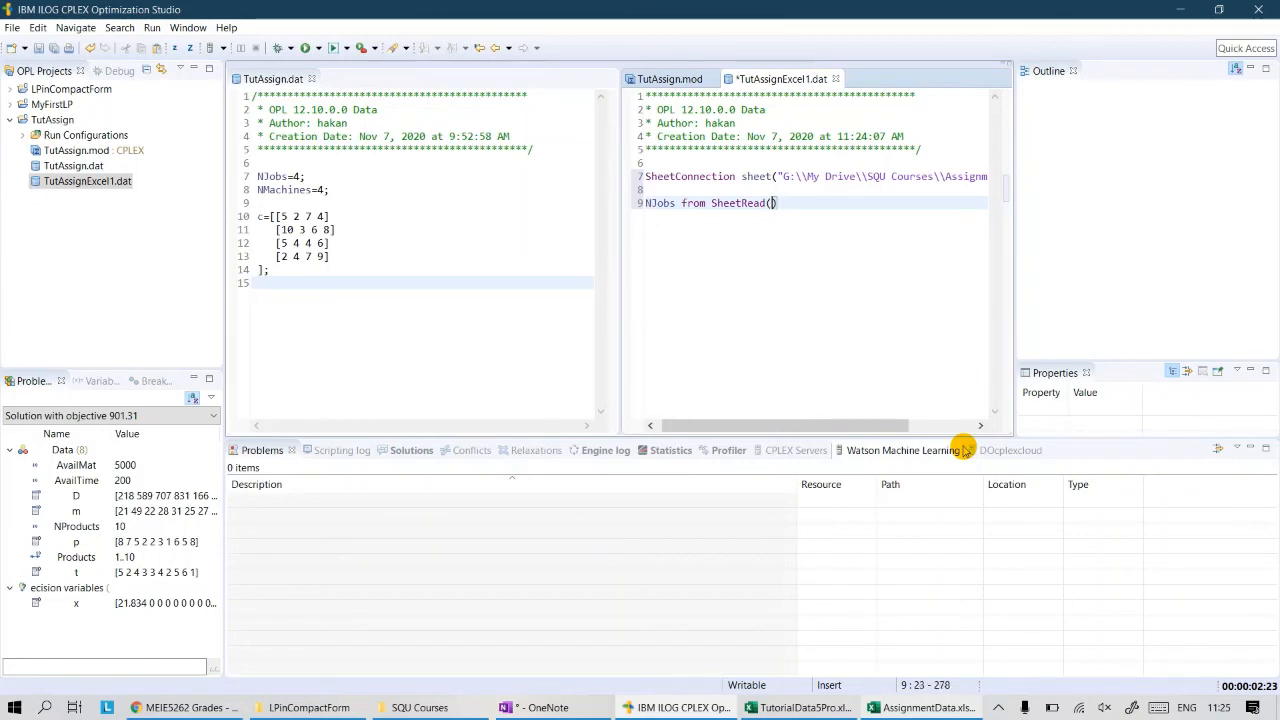
text("NJobs"))
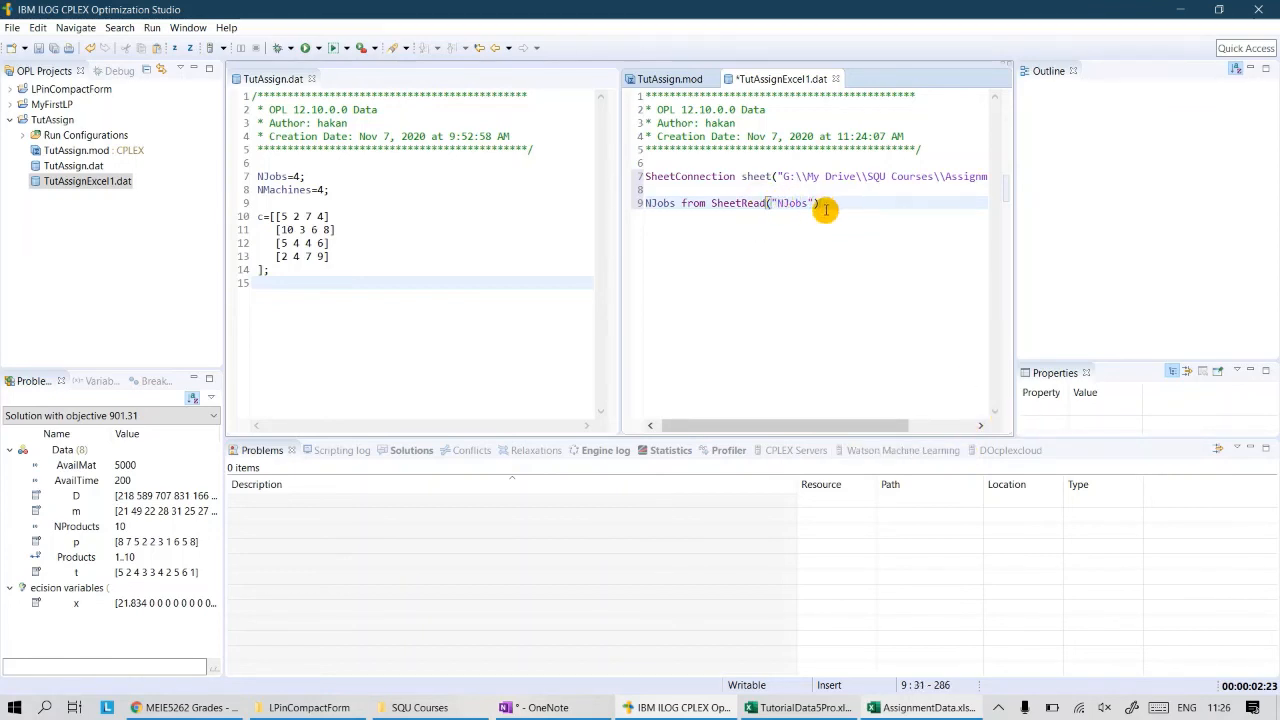
text(;)
key(Return)
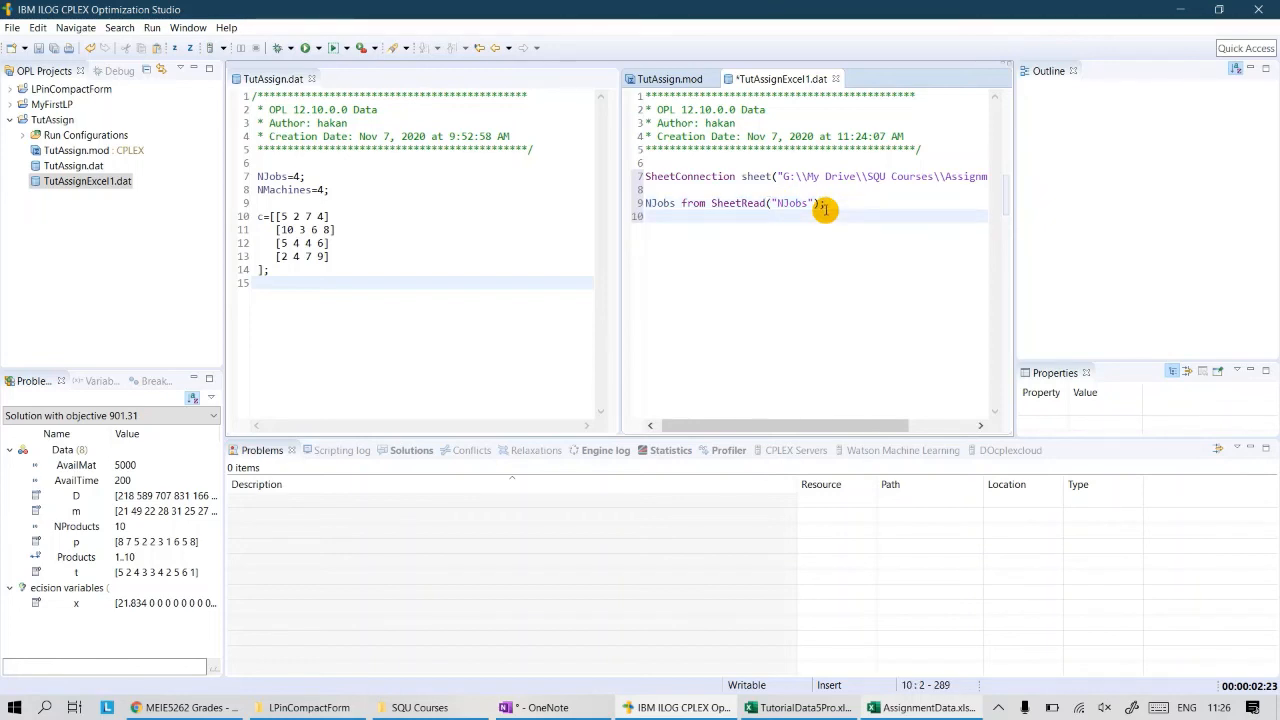
- Write NMachines from SheetRead("NMachines"); on line 10 and c from SheetRead("") on line 13
text(NMachines)
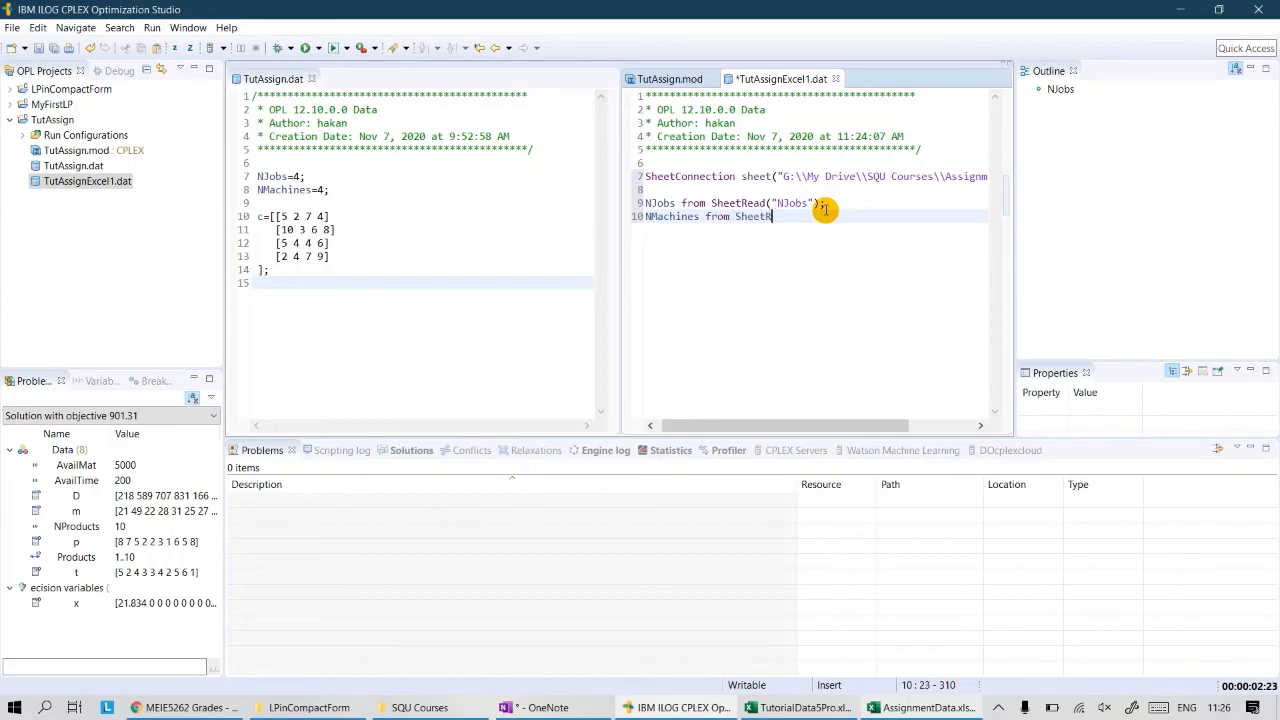
text( from SheetRead(")
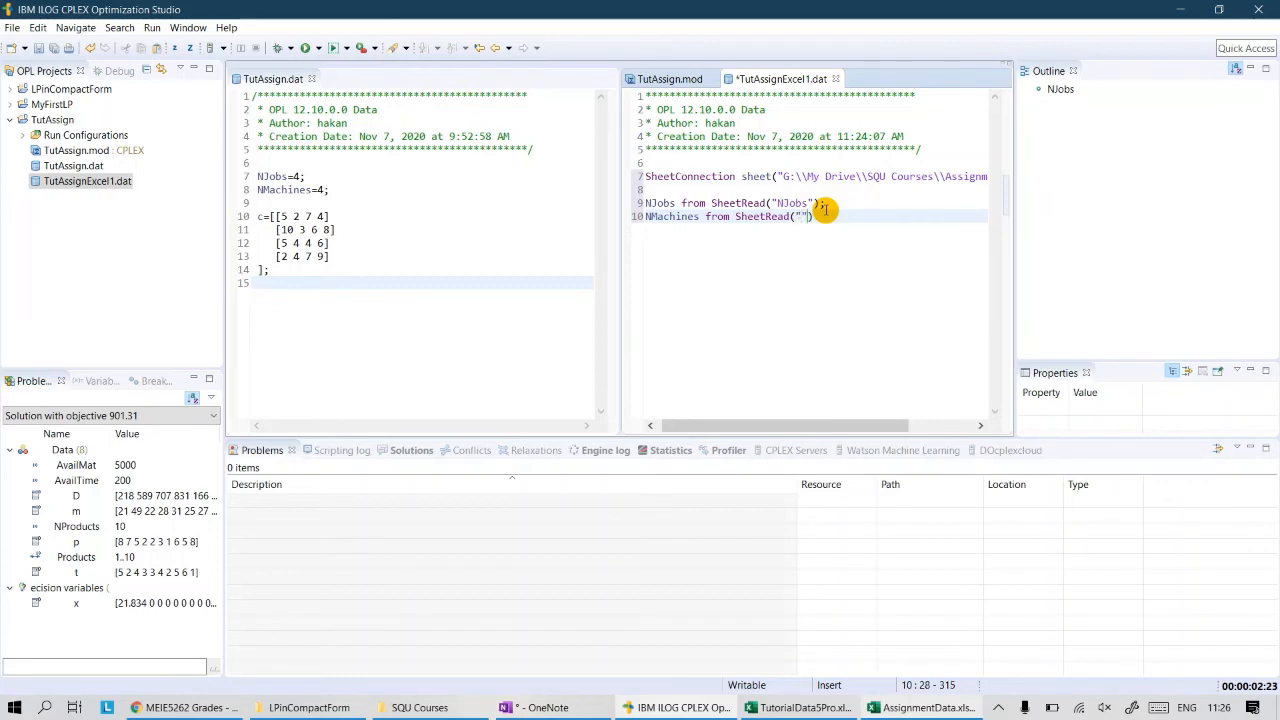
text(NMa)
key(BackSpace)
key(BackSpace)
text())
key(Return)
key(Return)
key(Return)
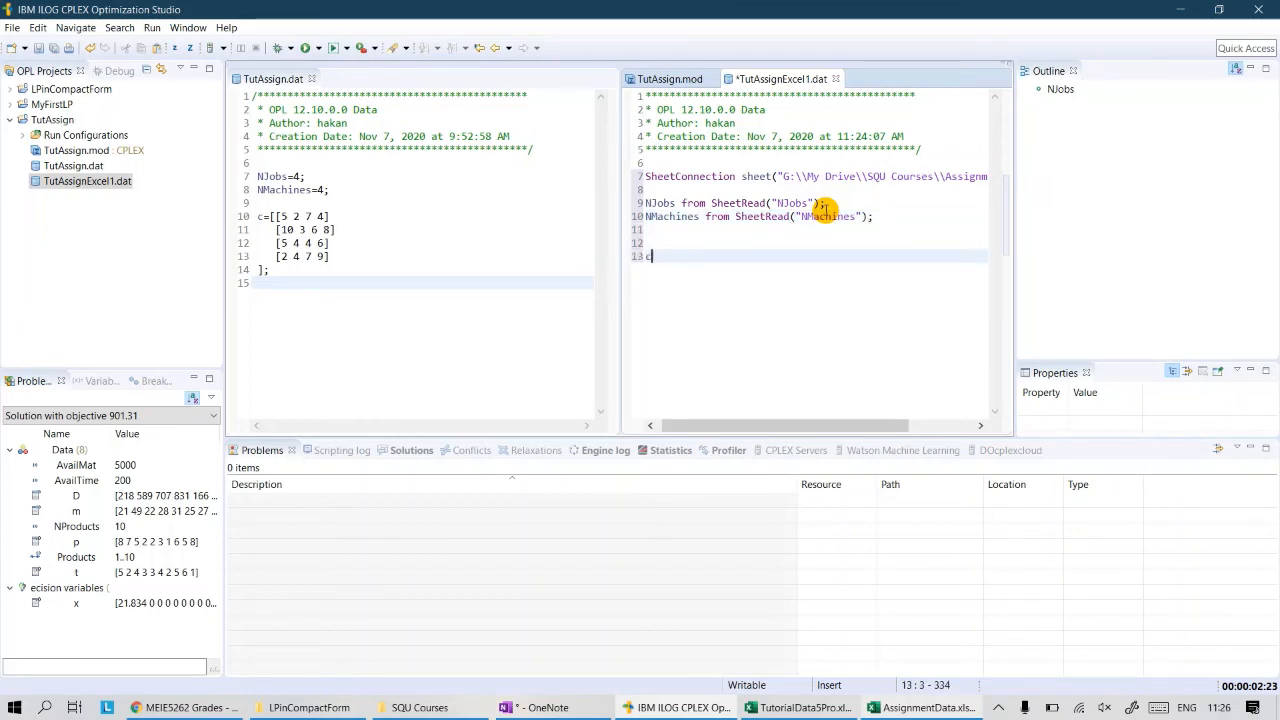
text(c from)
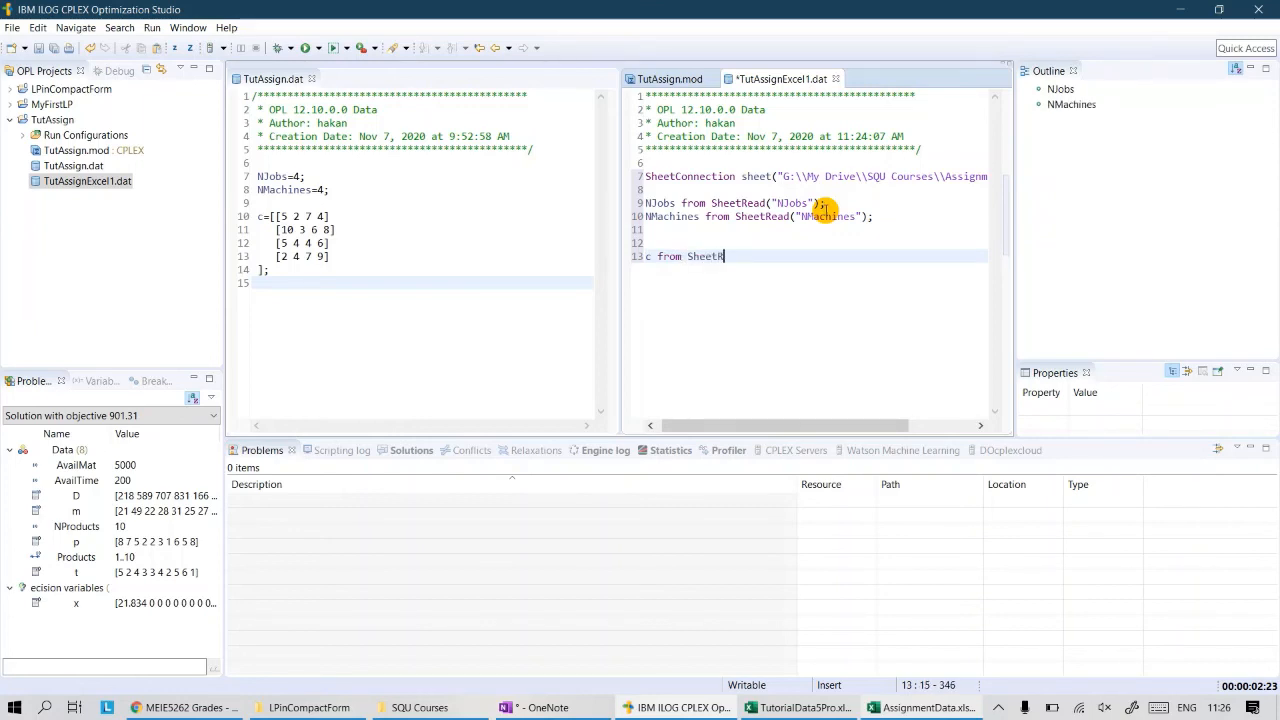
text( SheetRead()
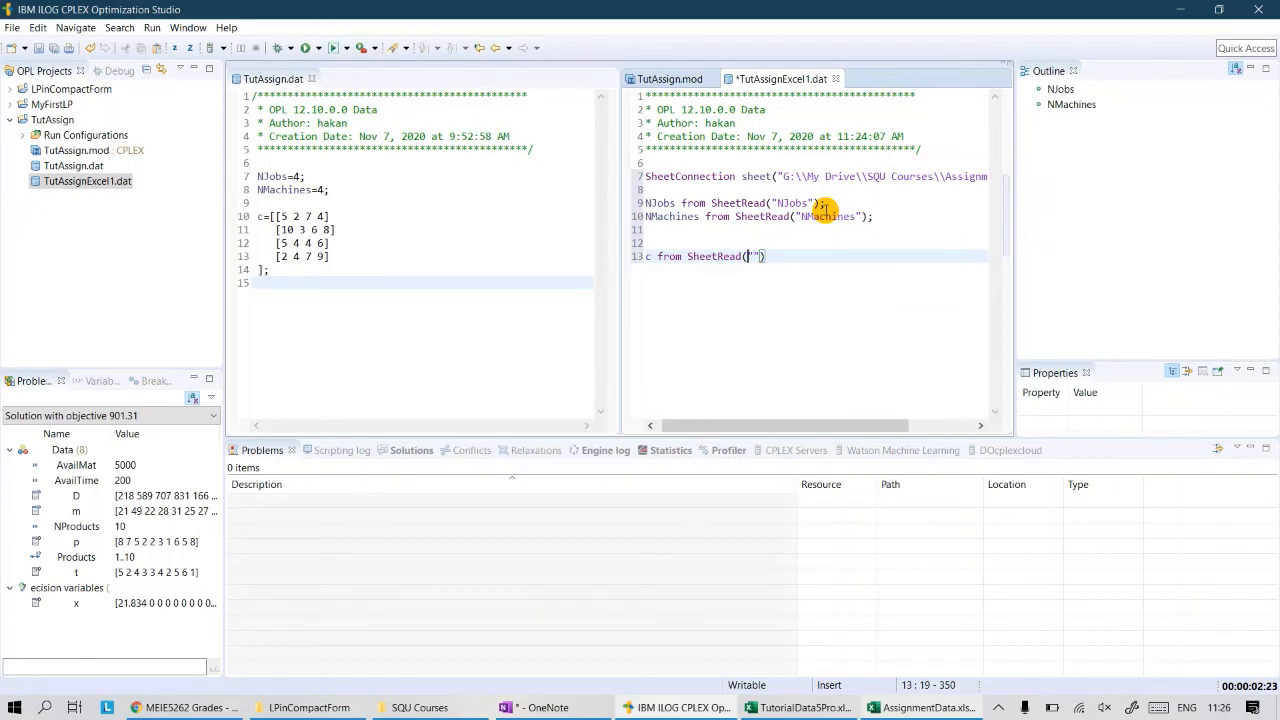
- Insert sheet as the first argument, followed by a comma, in the SheetRead calls for NJobs, NMachines and c
key(Up)
key(Up)
key(Up)
key(Up)
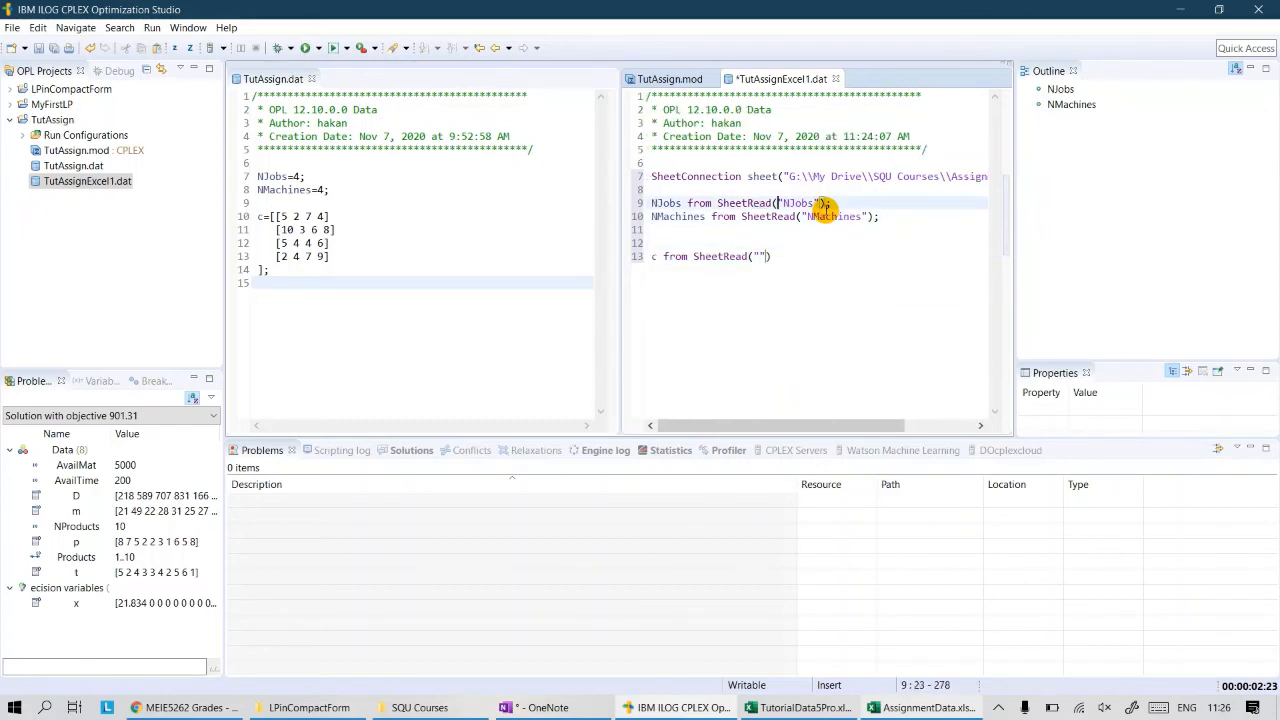
text(sheet,)
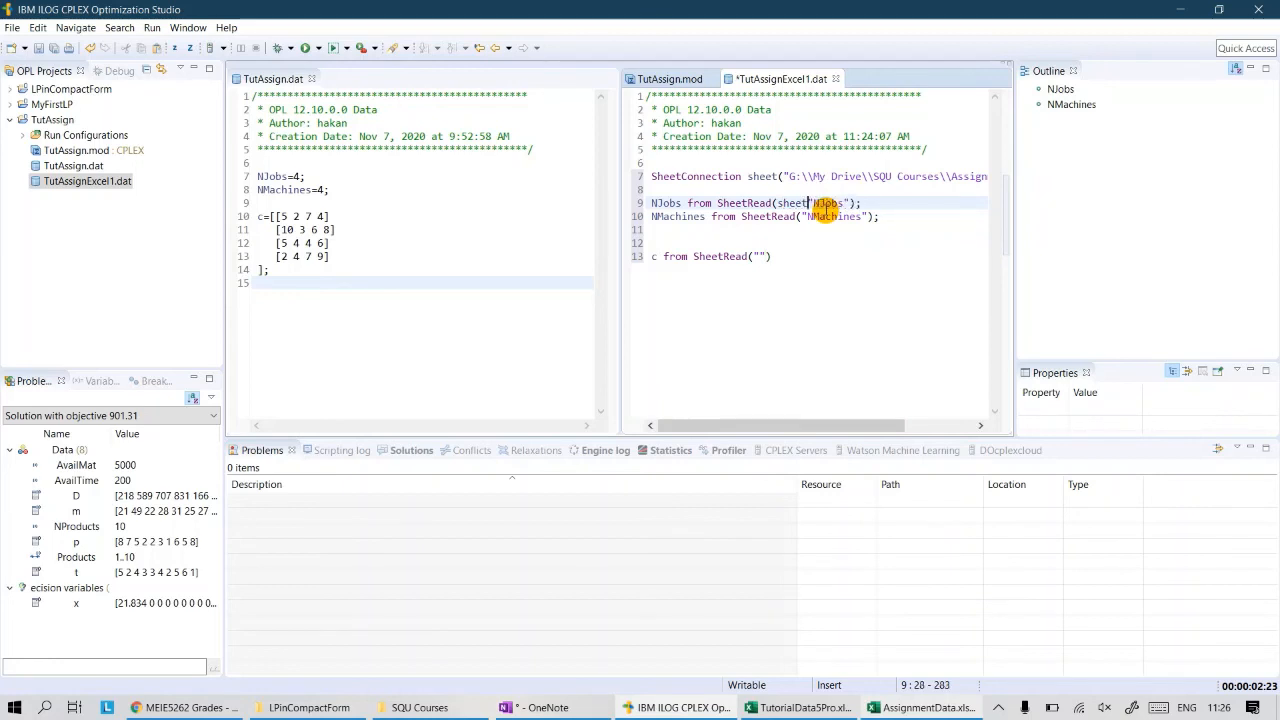
key(Down)
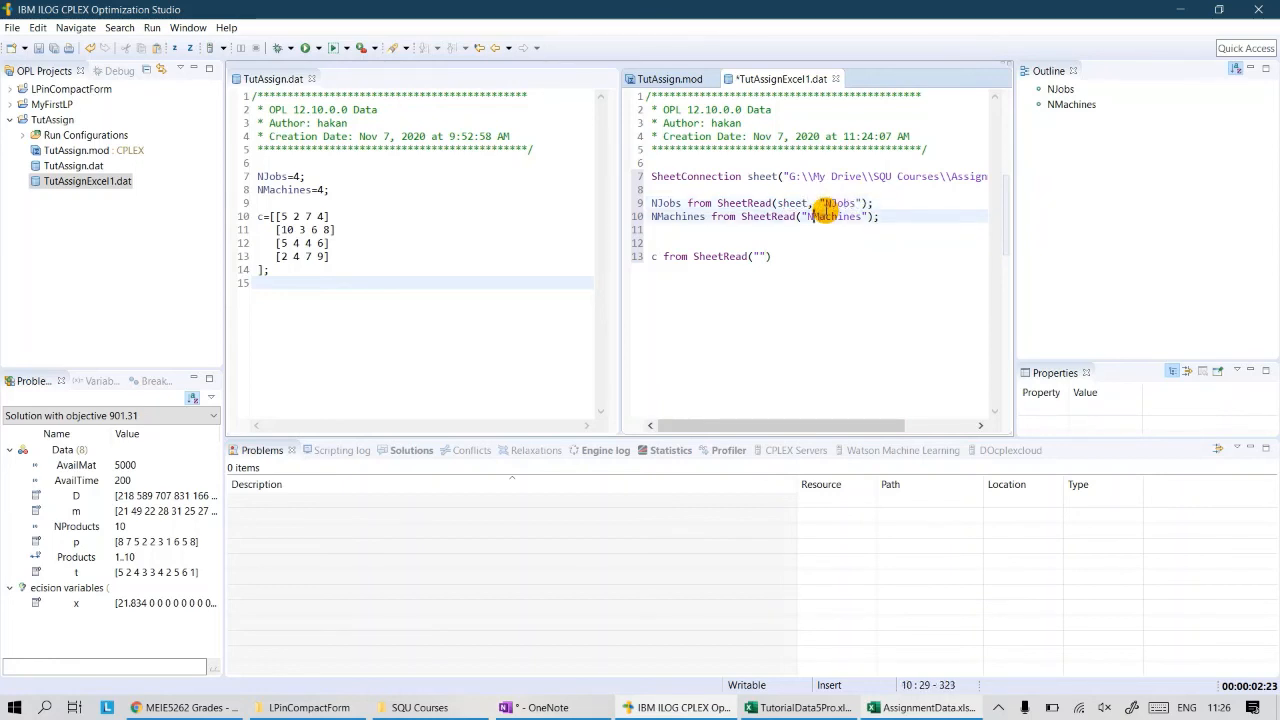
text(sheet,)
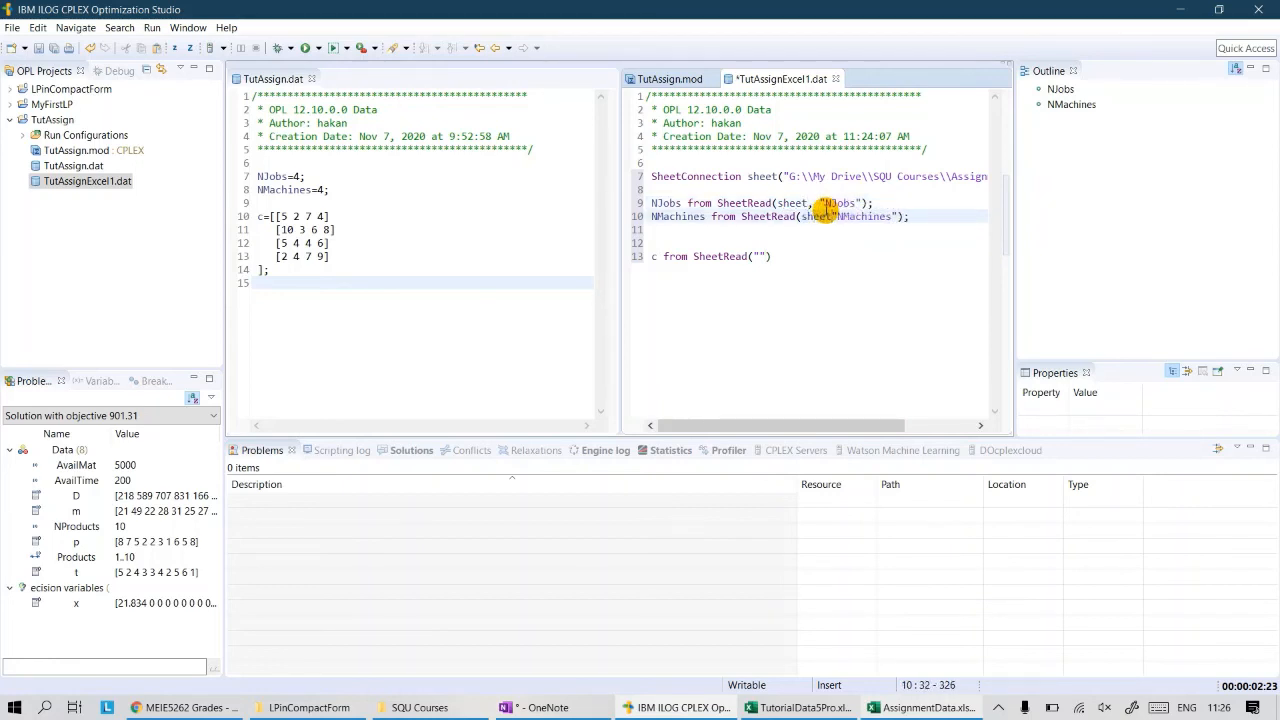
drag(748, 177, 784, 177)
click(761, 256)
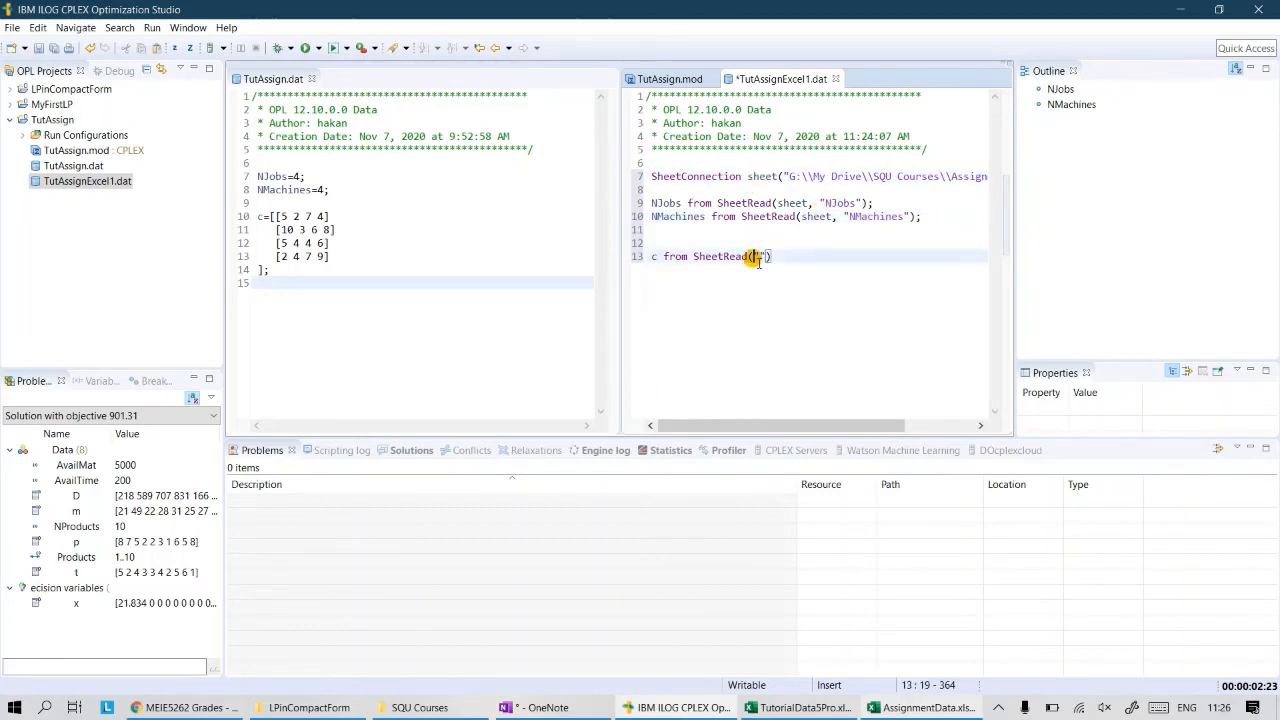
text(sheet,)
key(Right)
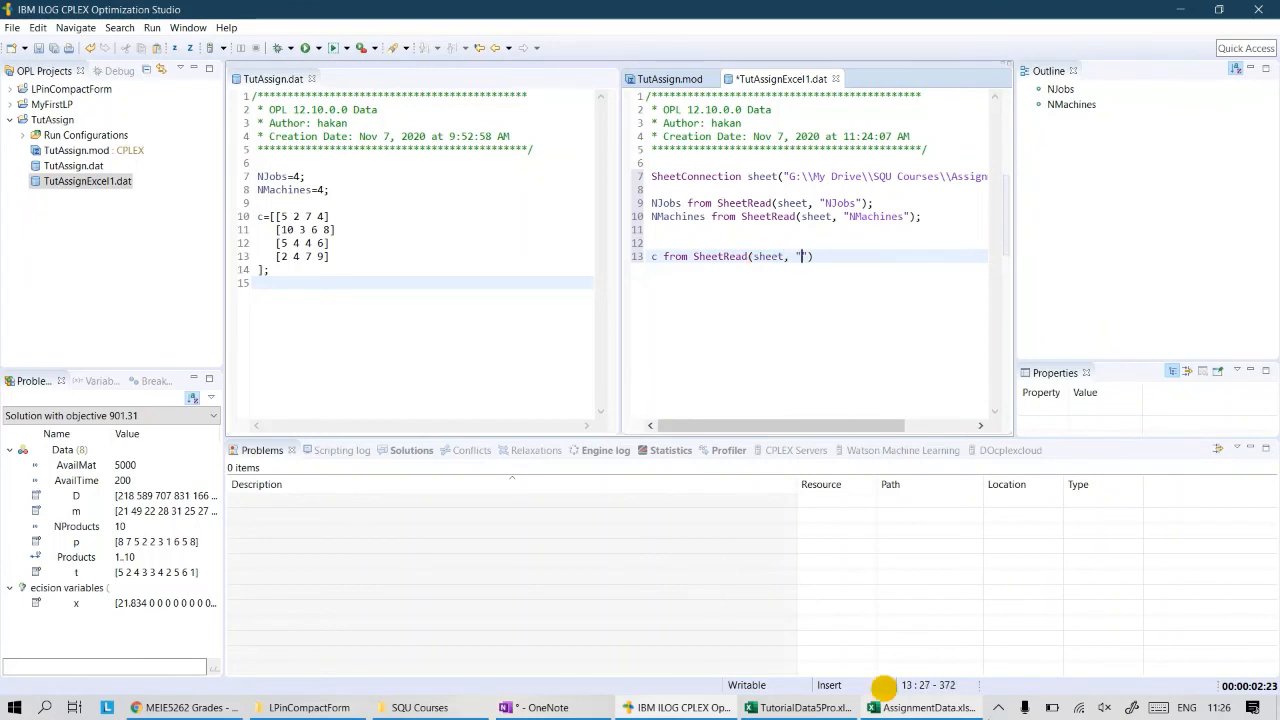
- Check the worksheet name in AssignmentData.xlsx, then return to CPLEX and enter Sheet1! inside the quotes of c's SheetRead call
click(925, 707)
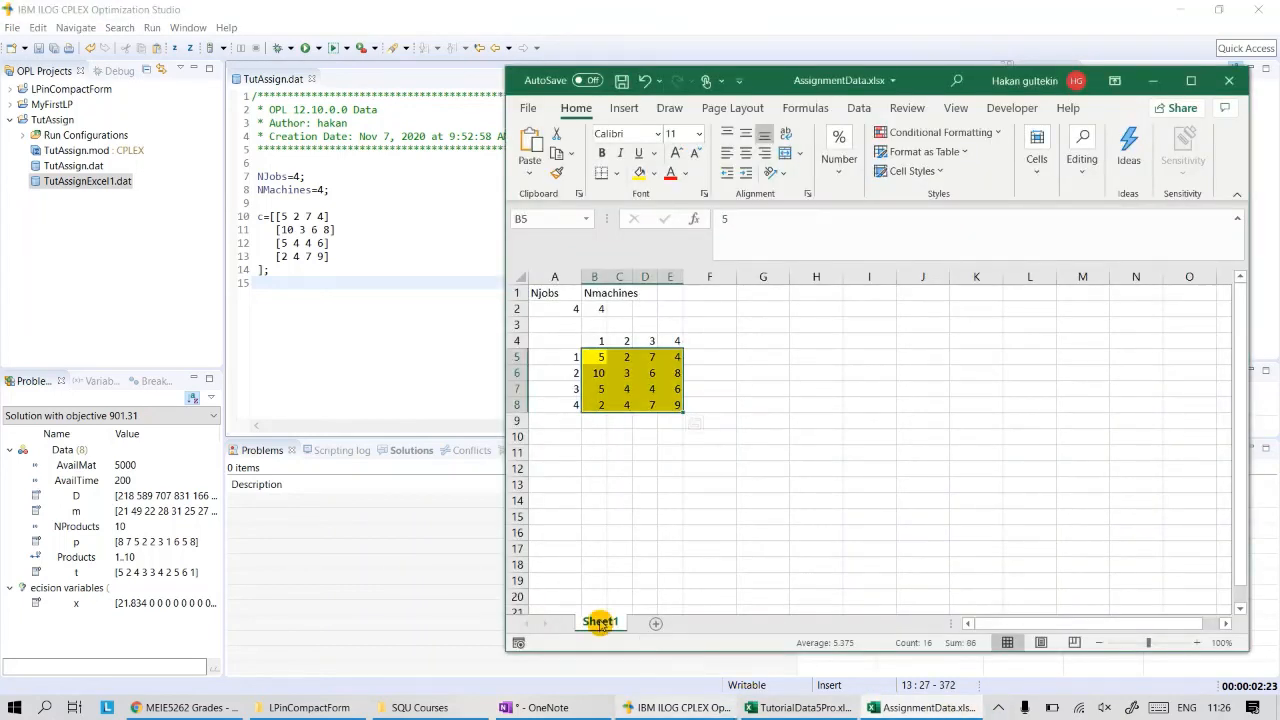
click(457, 394)
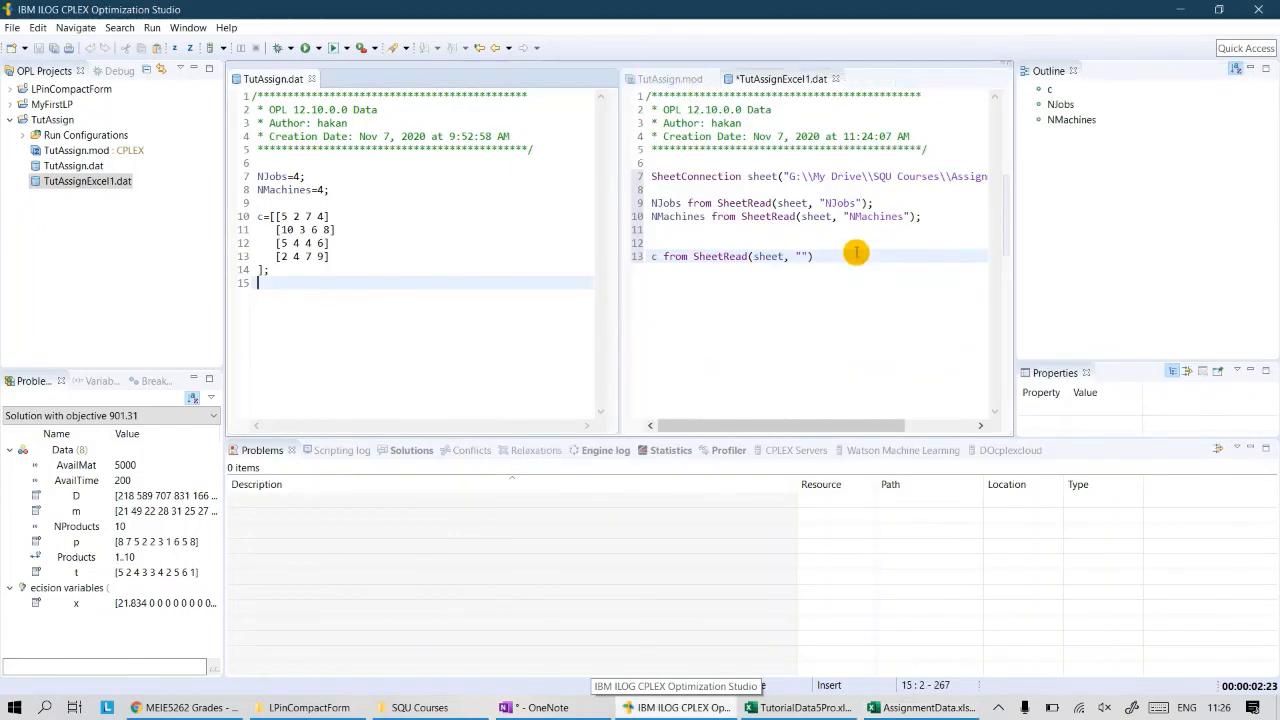
click(806, 256)
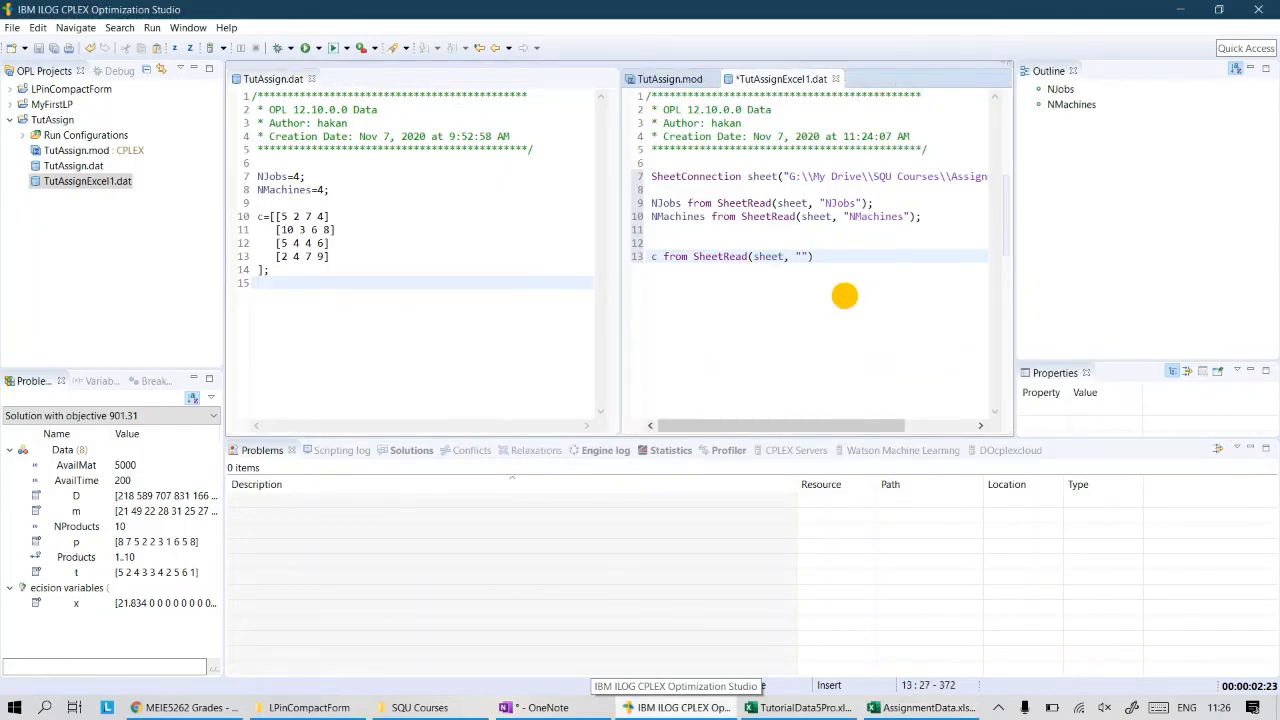
text(Sheet1)
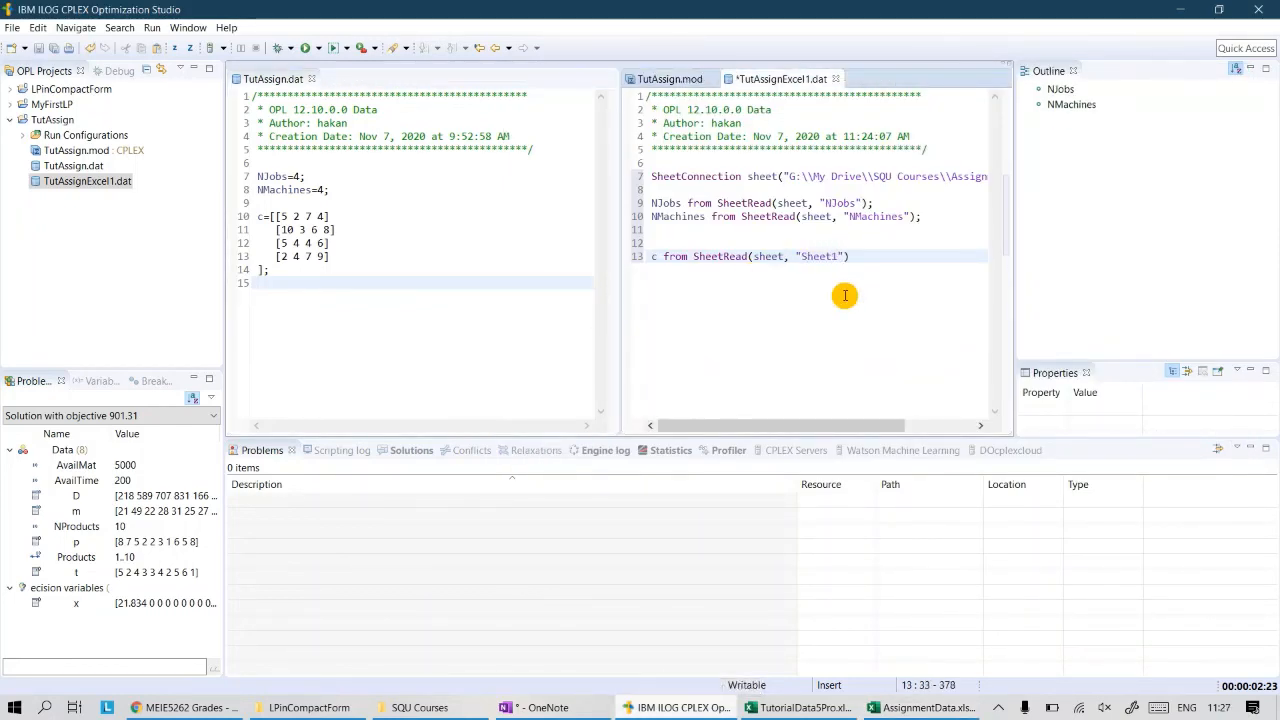
text(!)
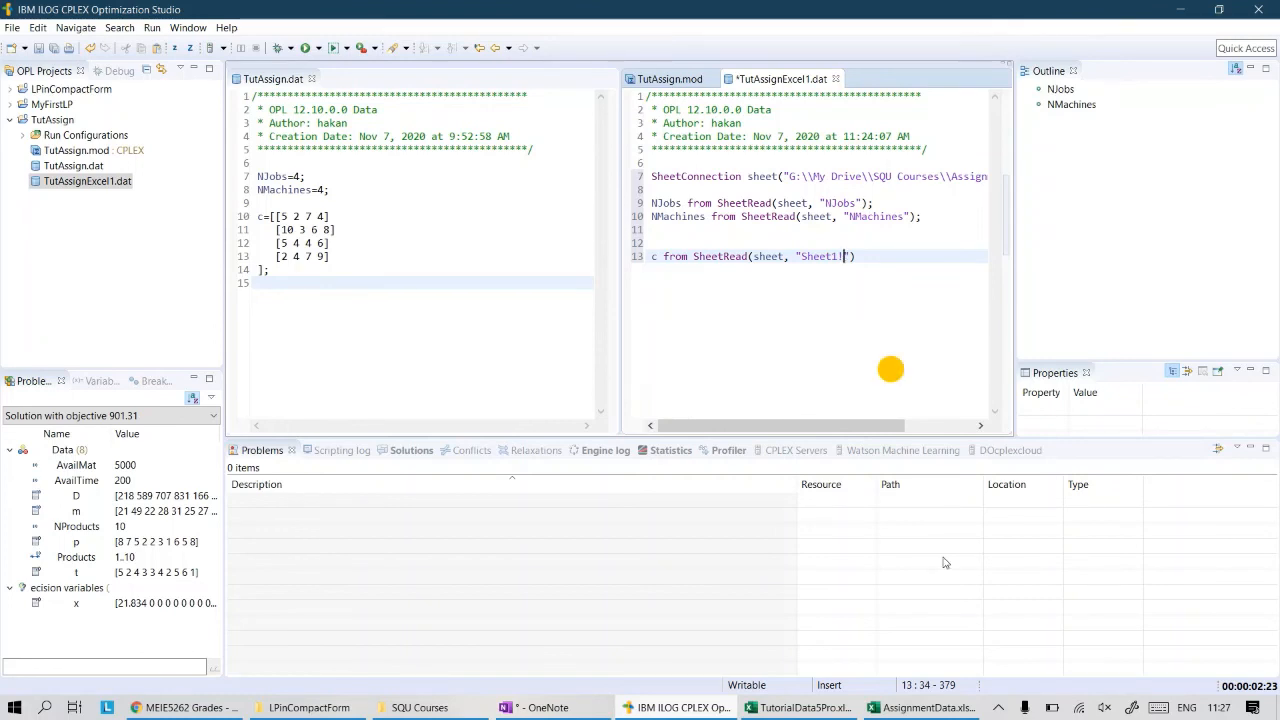
- Check the cost matrix range in AssignmentData.xlsx, complete c's SheetRead in CPLEX as "Sheet1!B5:E8"); and save TutAssignExcel1.dat, accepting the editor reload
click(905, 710)
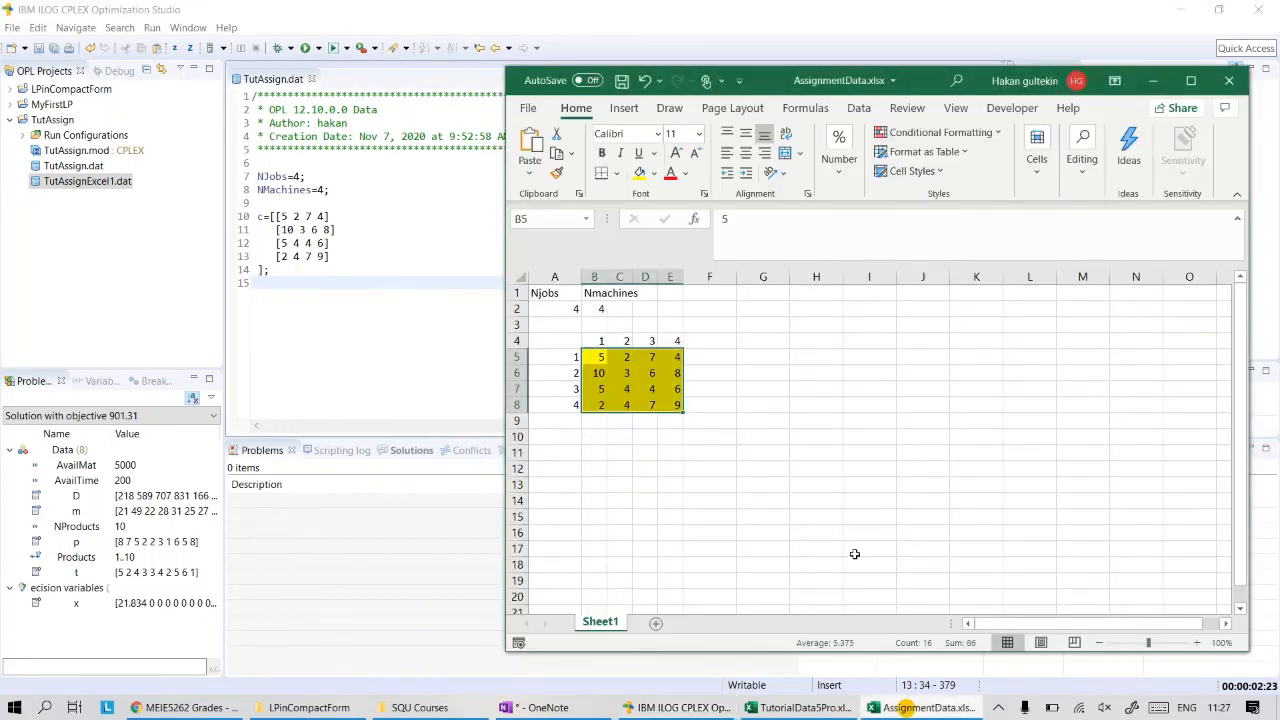
click(603, 357)
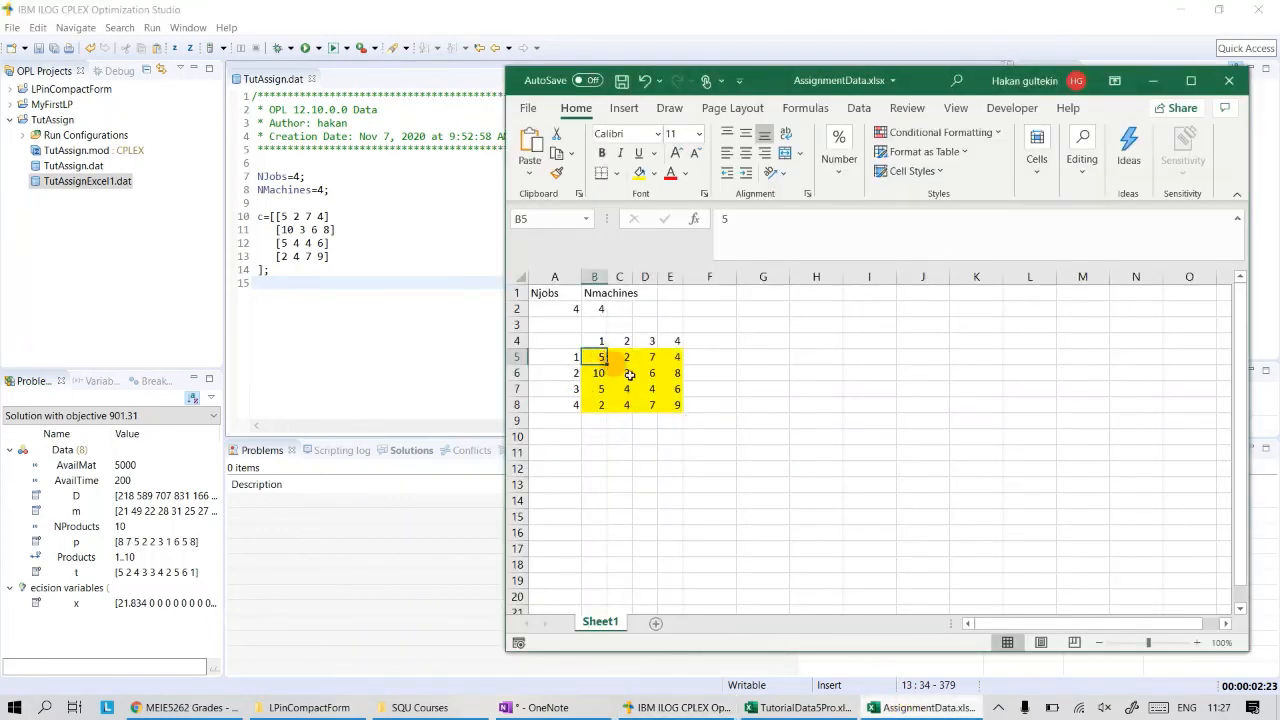
drag(598, 357, 675, 408)
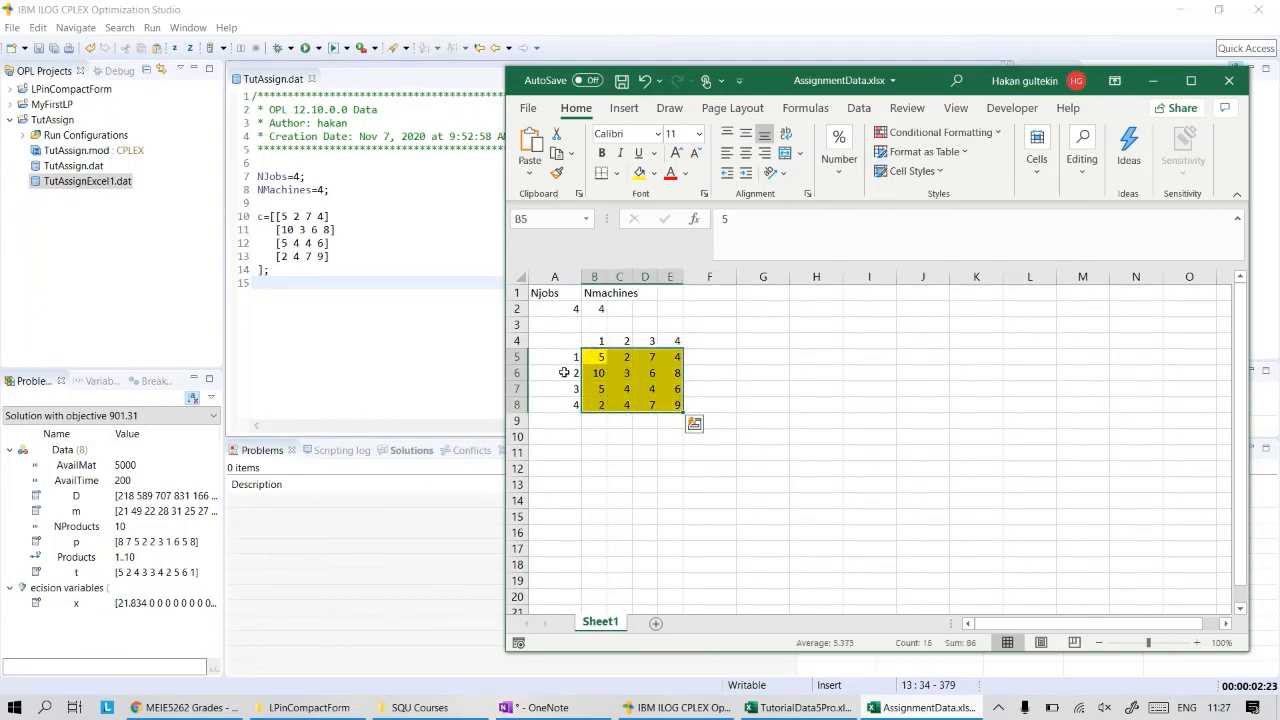
click(420, 329)
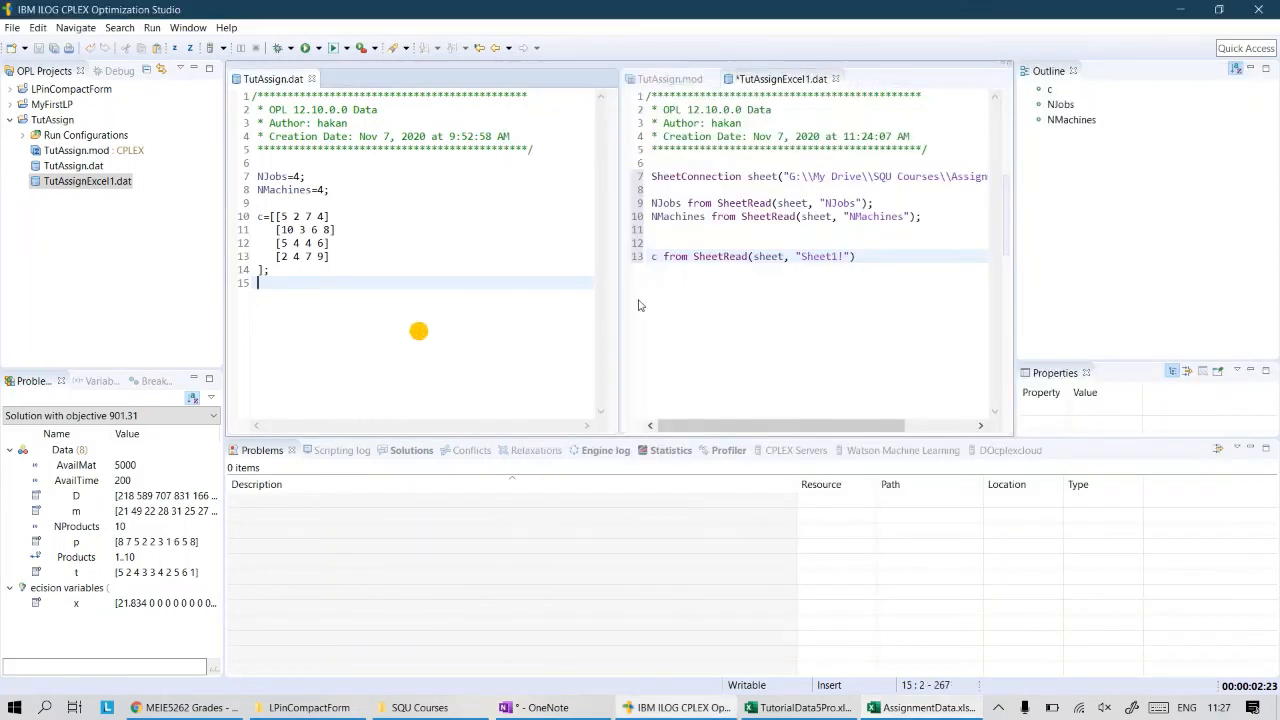
click(842, 256)
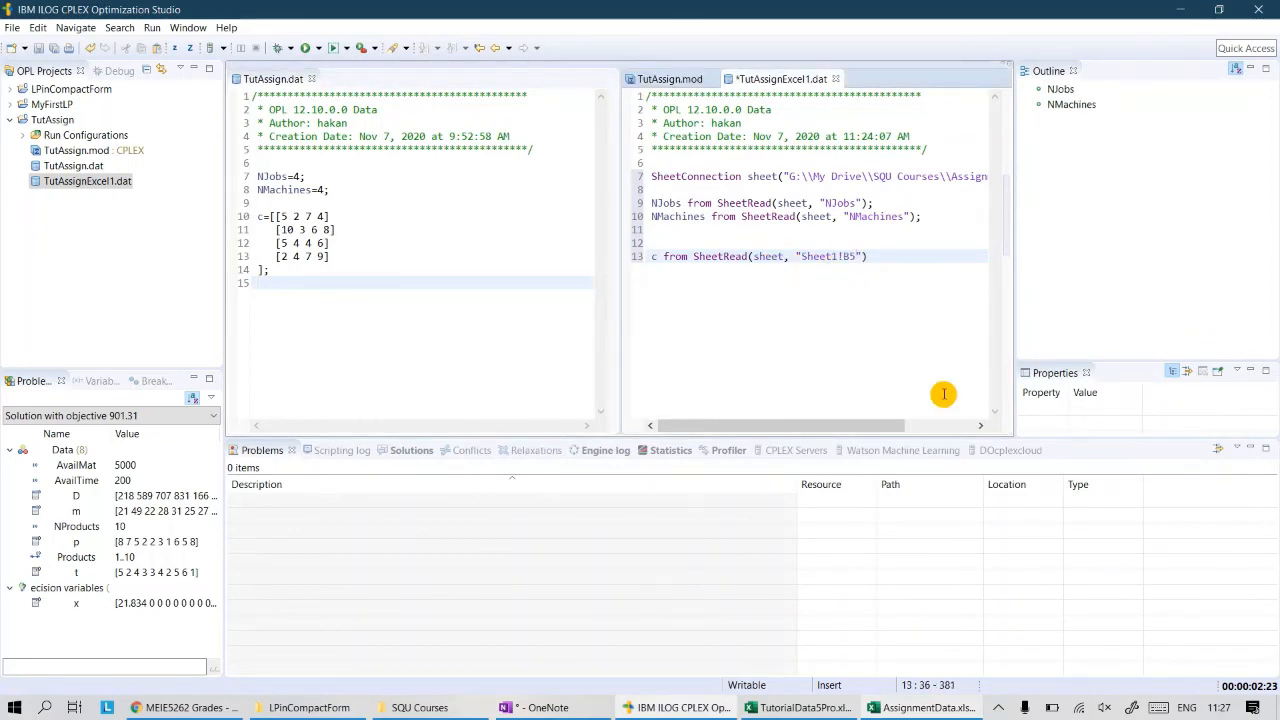
text(:E)
key(Right)
key(Right)
key(ctrl+s)
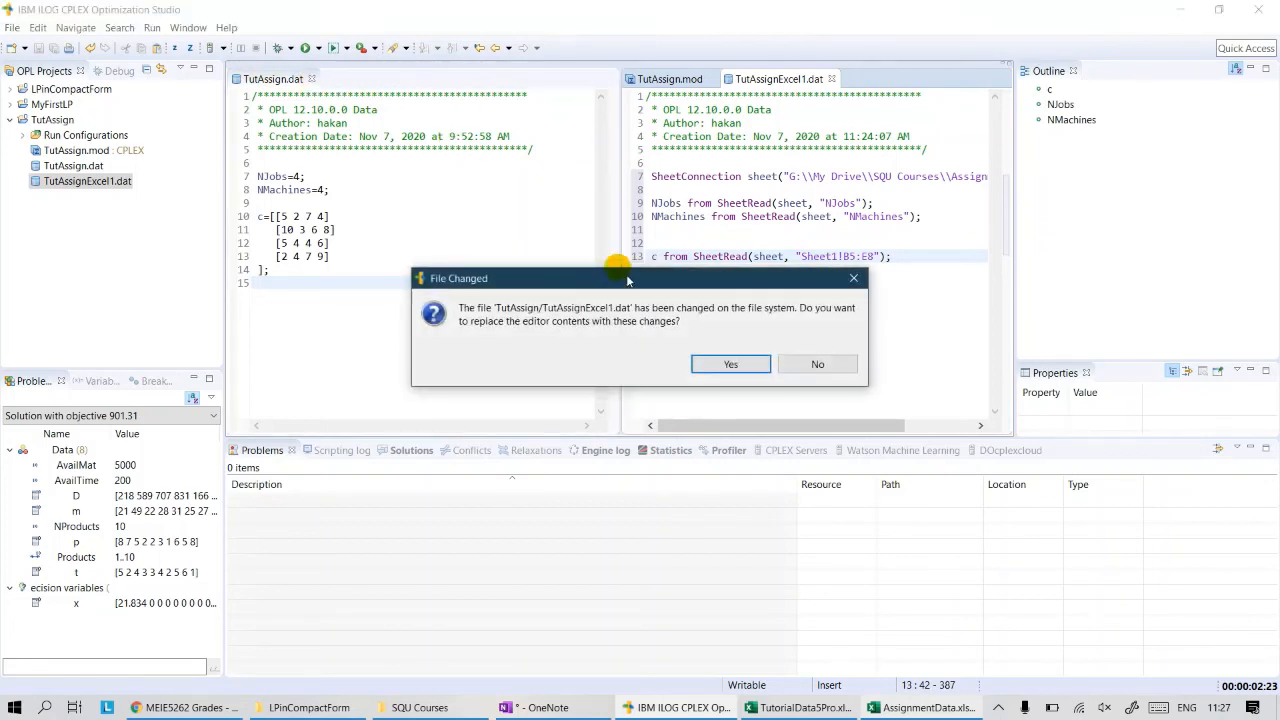
click(733, 366)
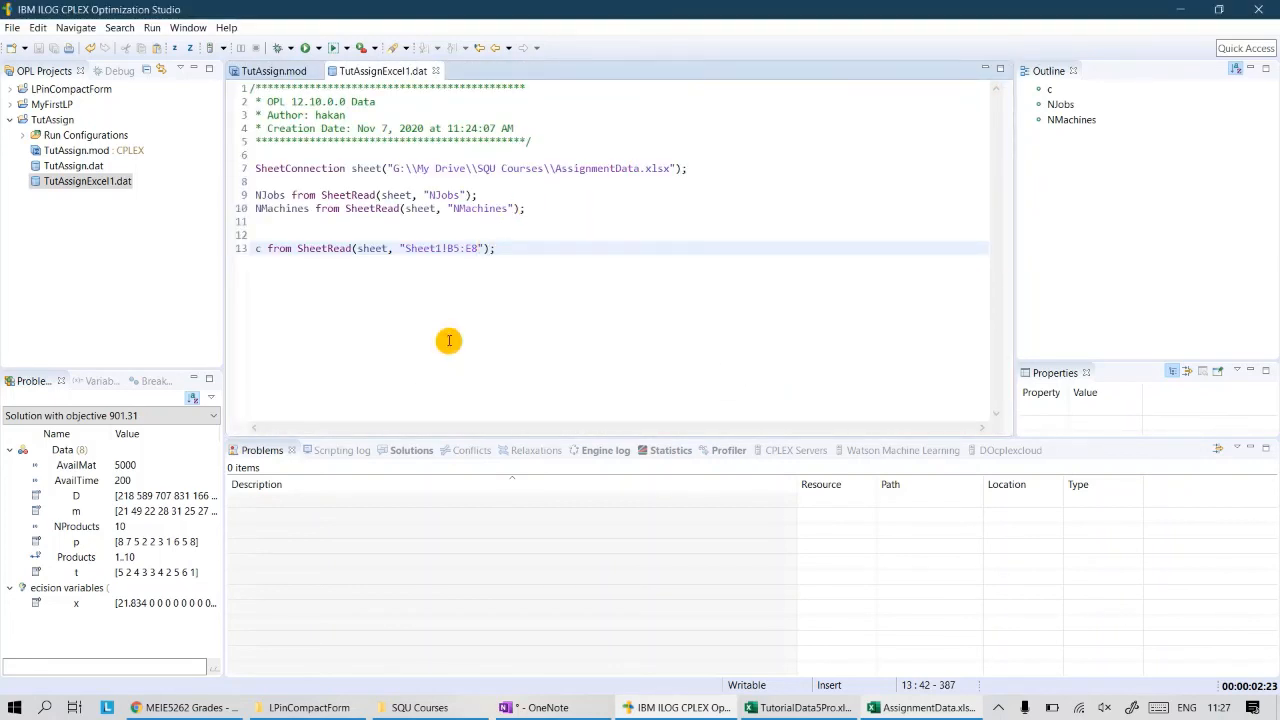
- Create a default run configuration named ConfigurationExcel1 in the TutAssign project
click(22, 135)
right_click(86, 135)
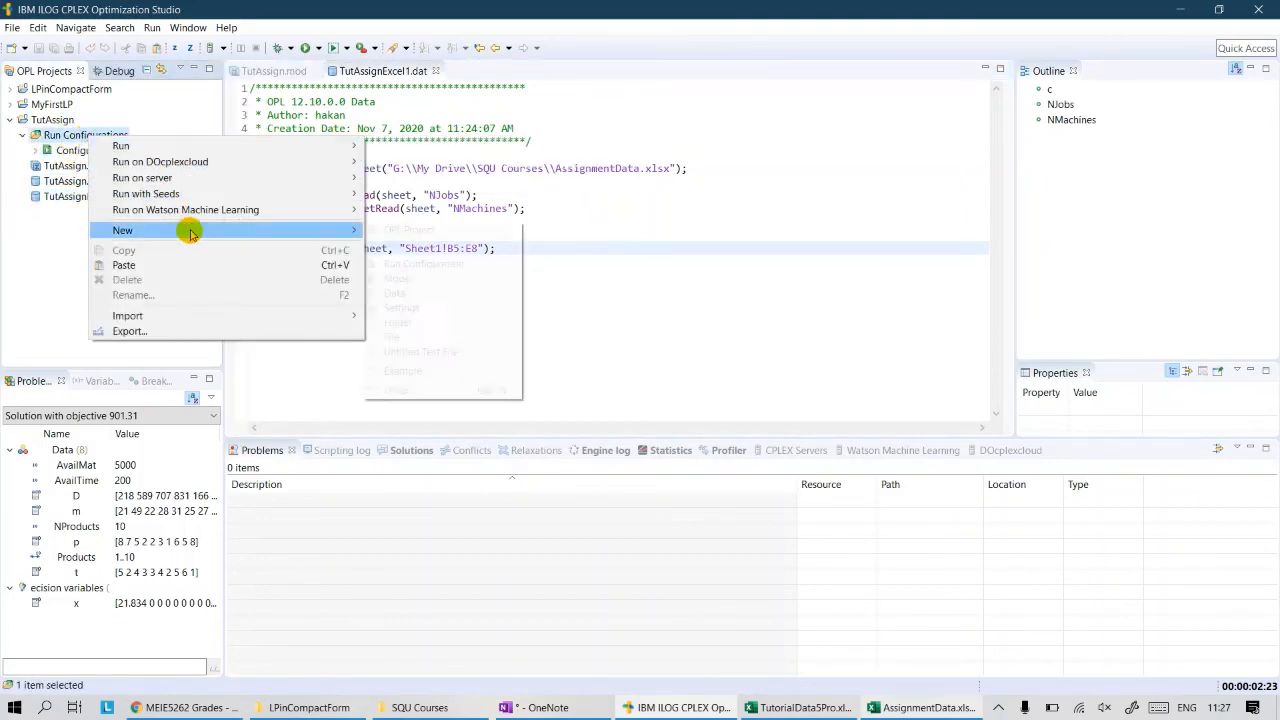
mouse_move(200, 230)
click(411, 266)
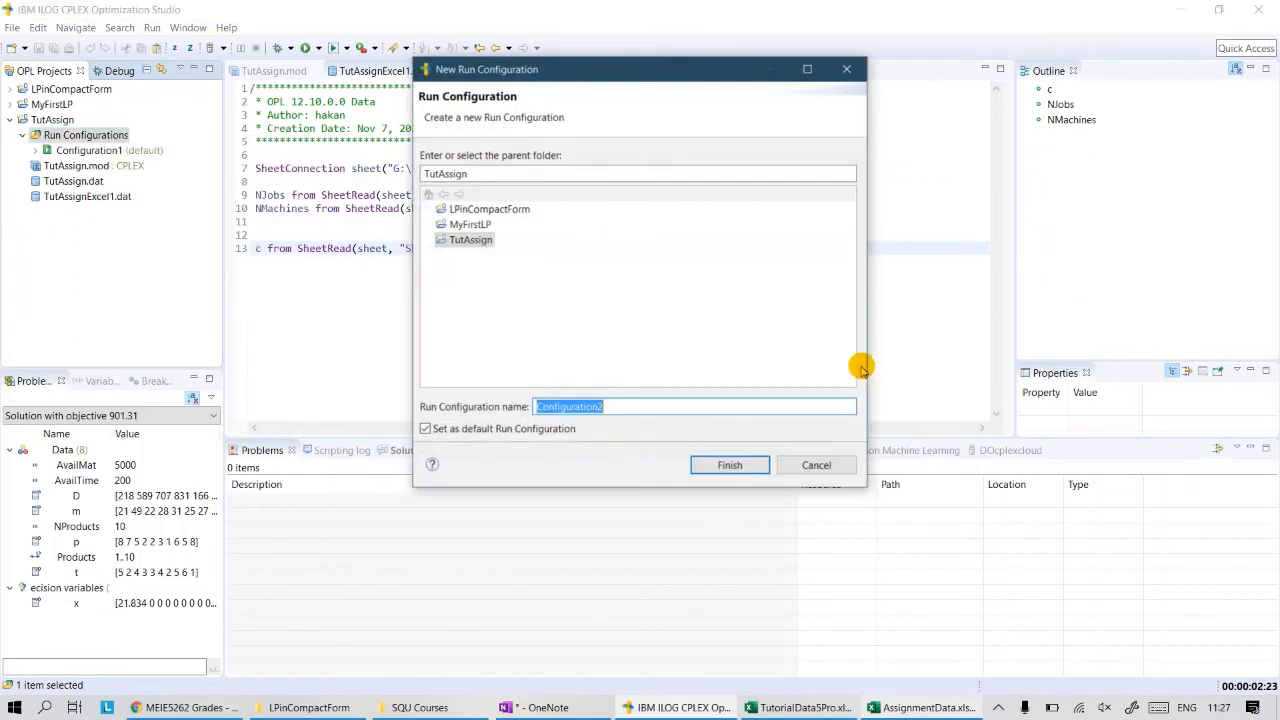
key(Right)
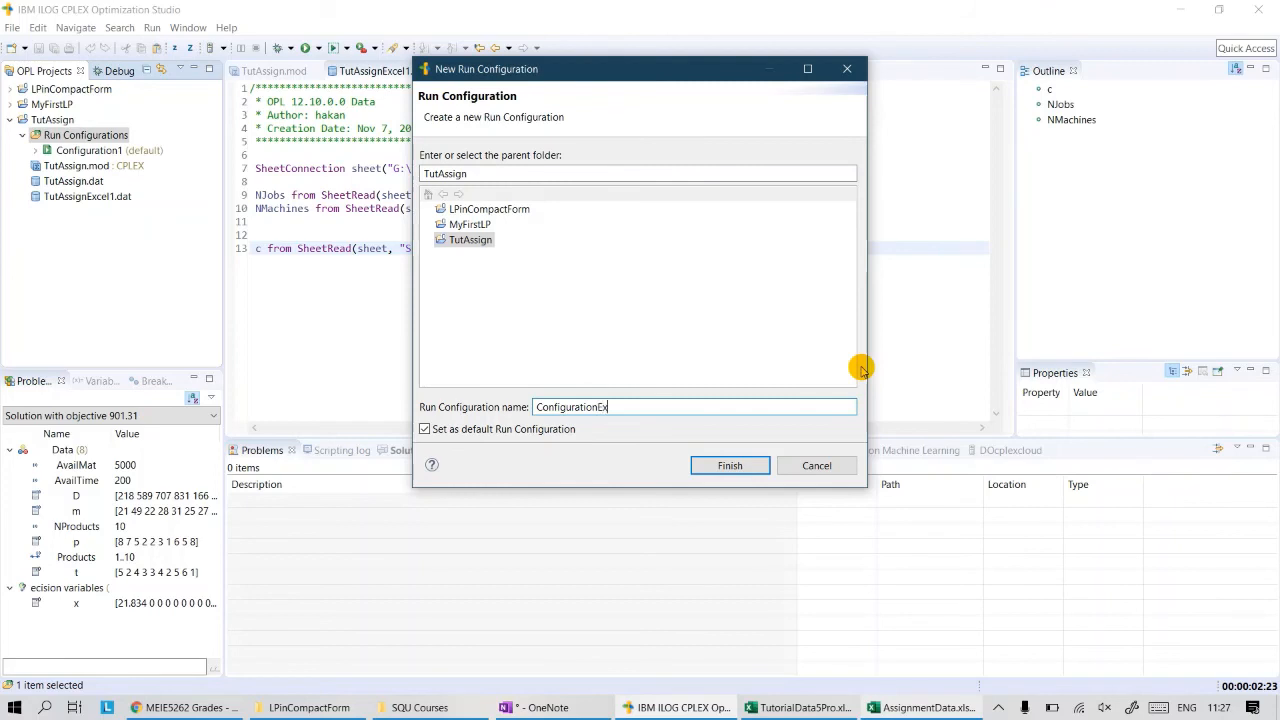
text(Excel1)
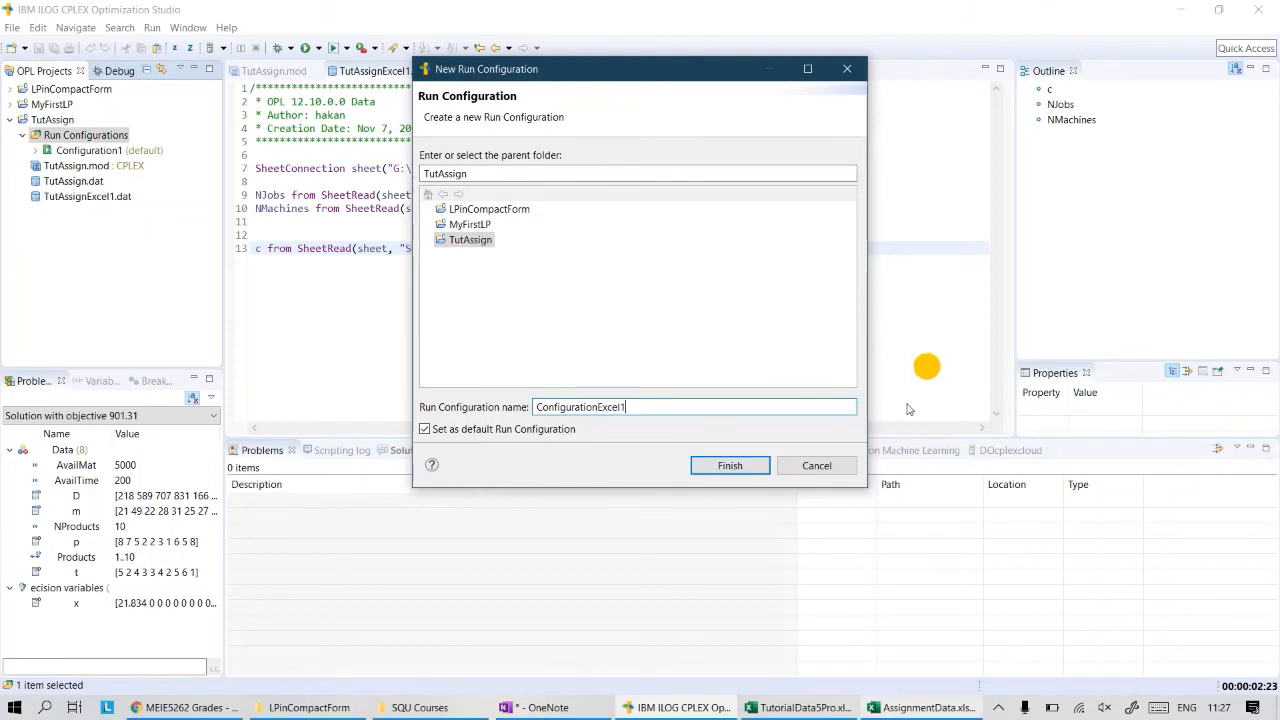
click(745, 465)
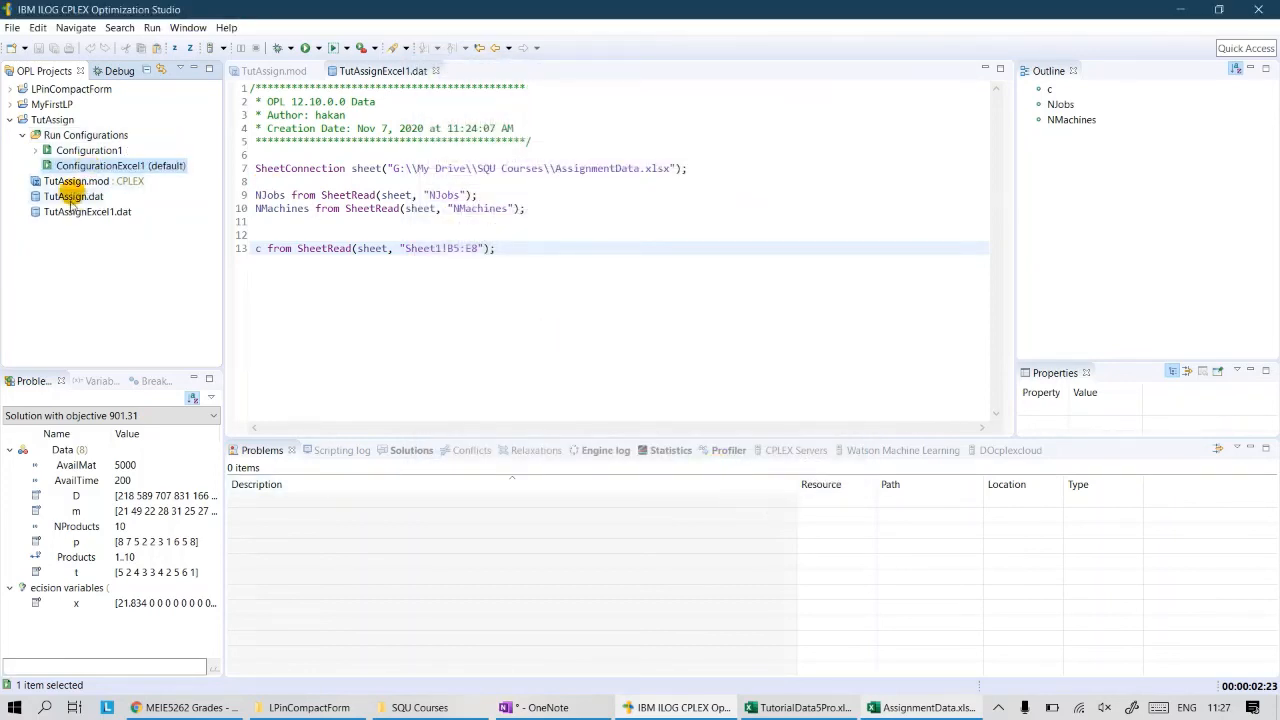
- Add TutAssign.mod and TutAssignExcel1.dat to ConfigurationExcel1 and run it
drag(70, 185, 95, 165)
click(728, 376)
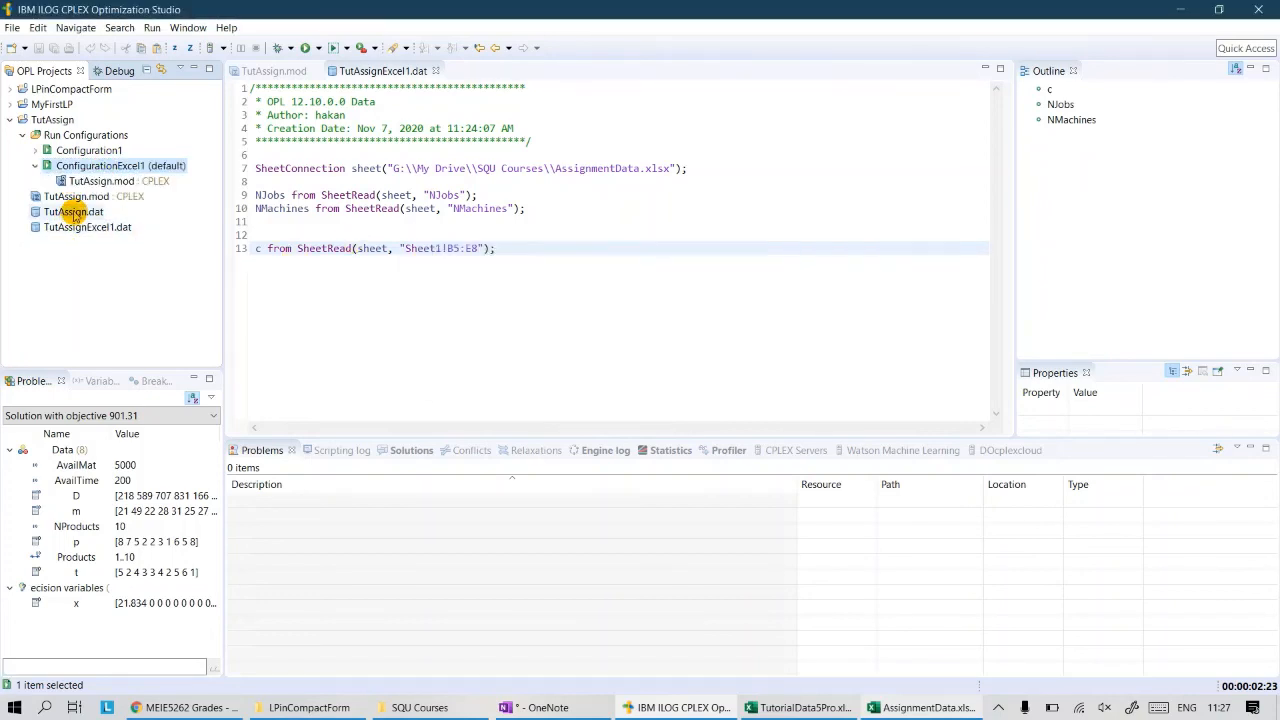
drag(76, 231, 105, 166)
click(726, 375)
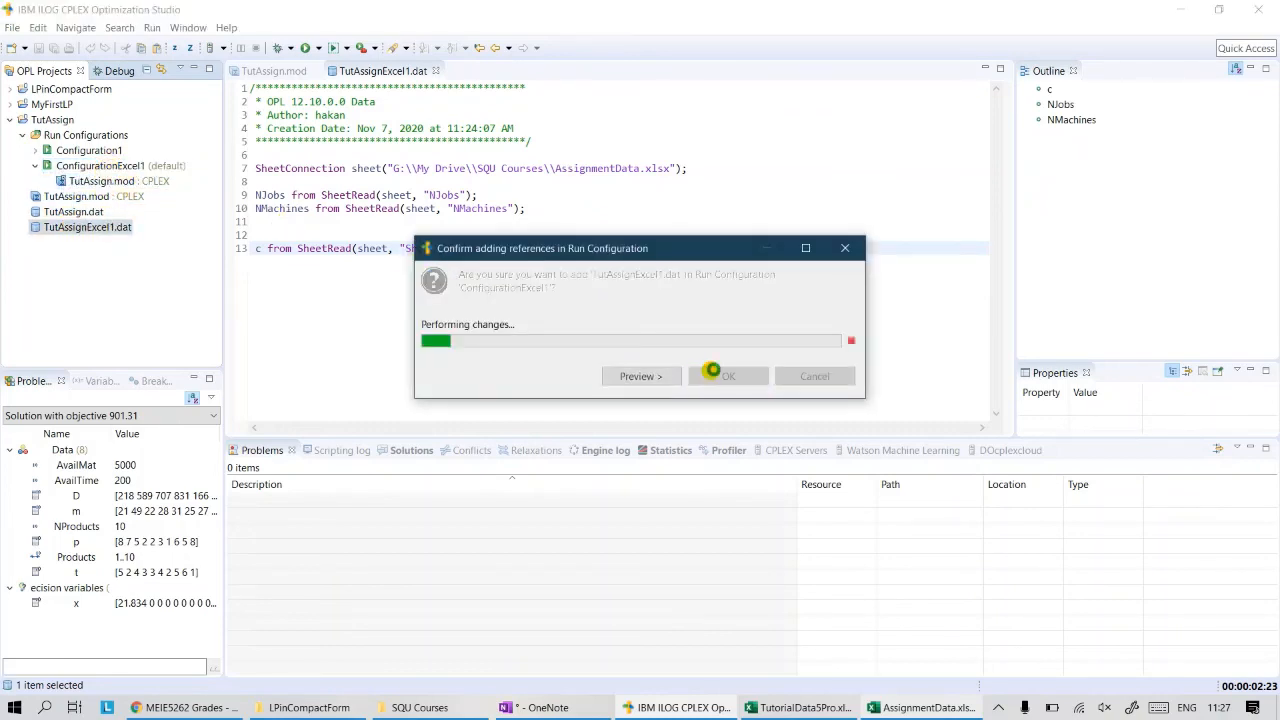
right_click(100, 180)
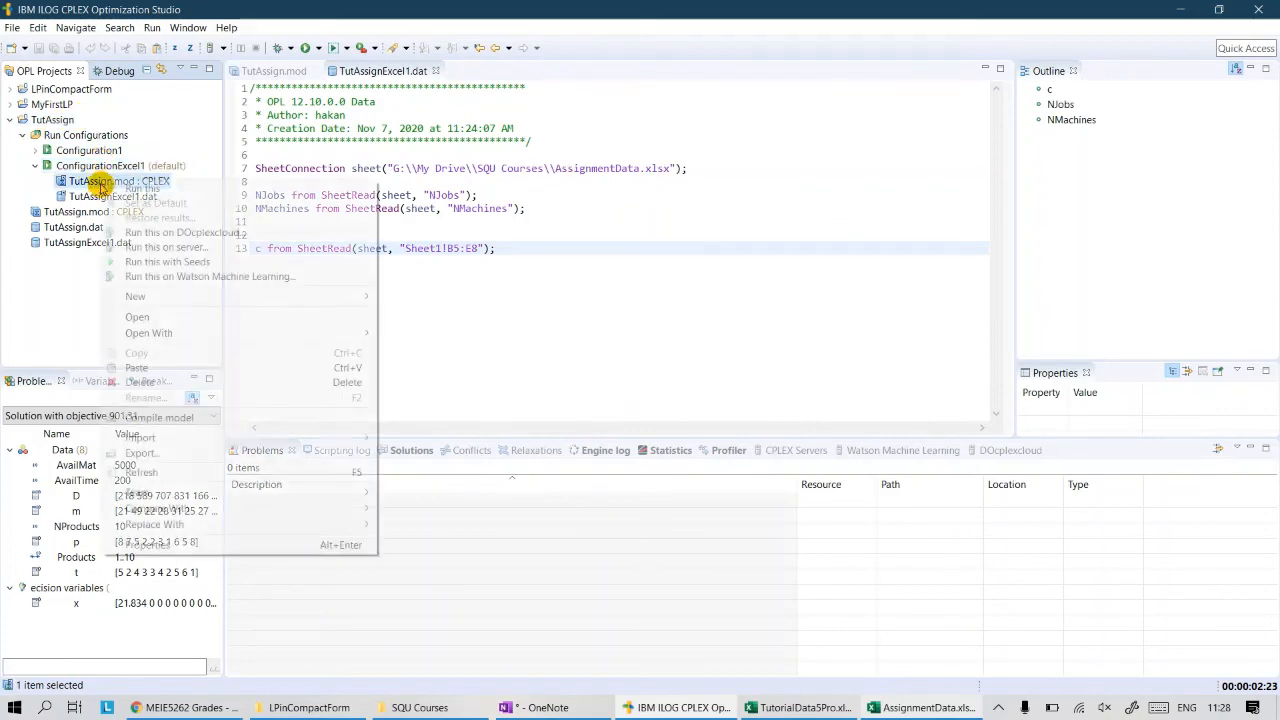
click(142, 188)
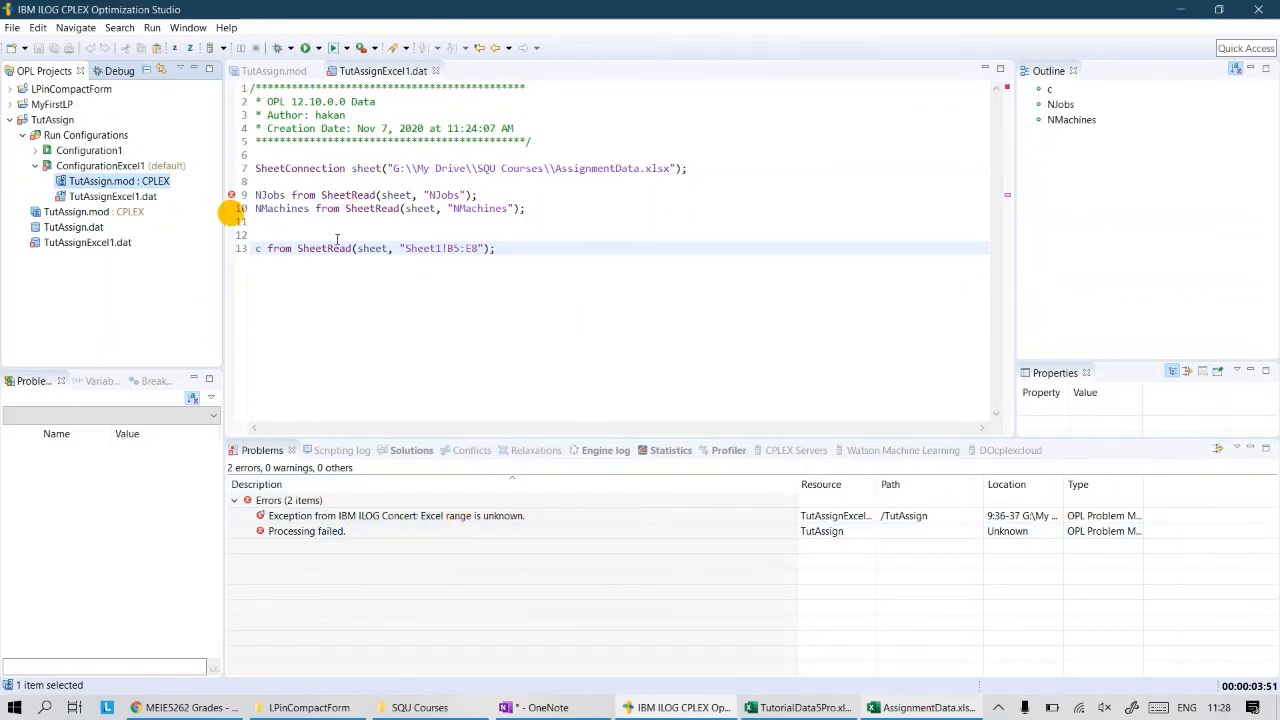
- Switch to AssignmentData.xlsx, check the name of cell A2 and save the workbook
click(922, 707)
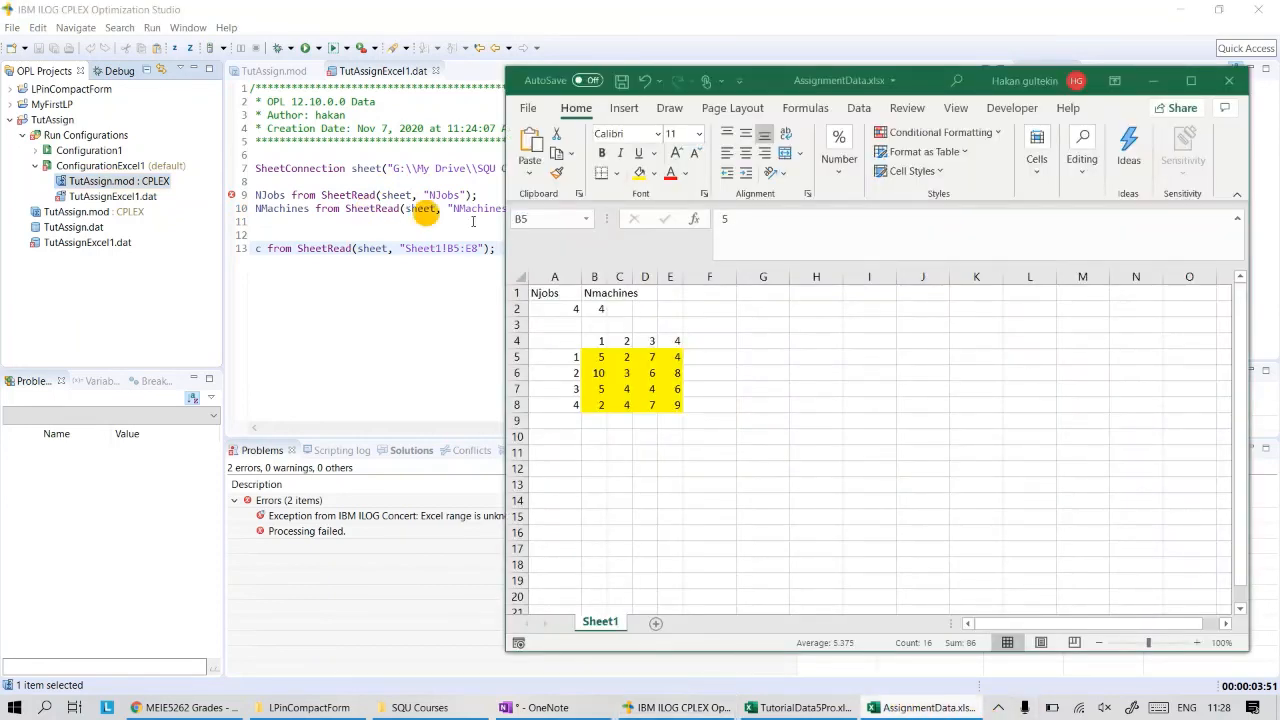
click(577, 314)
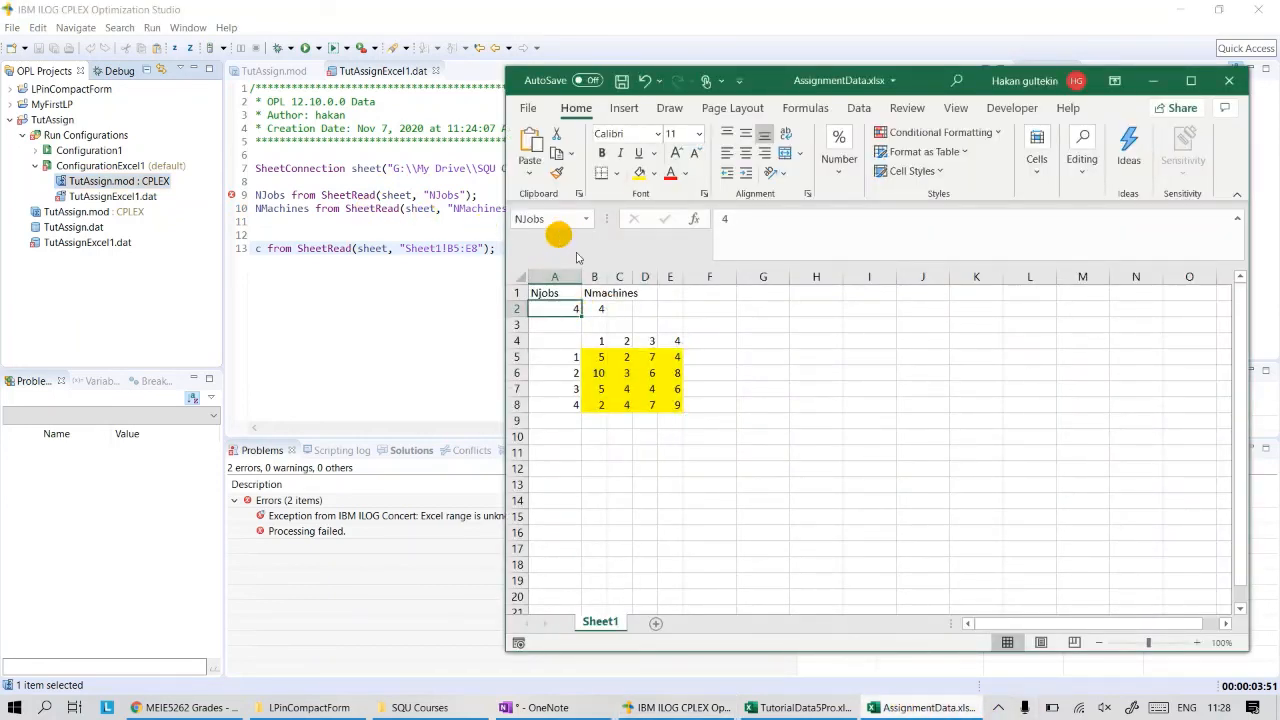
click(805, 356)
click(621, 81)
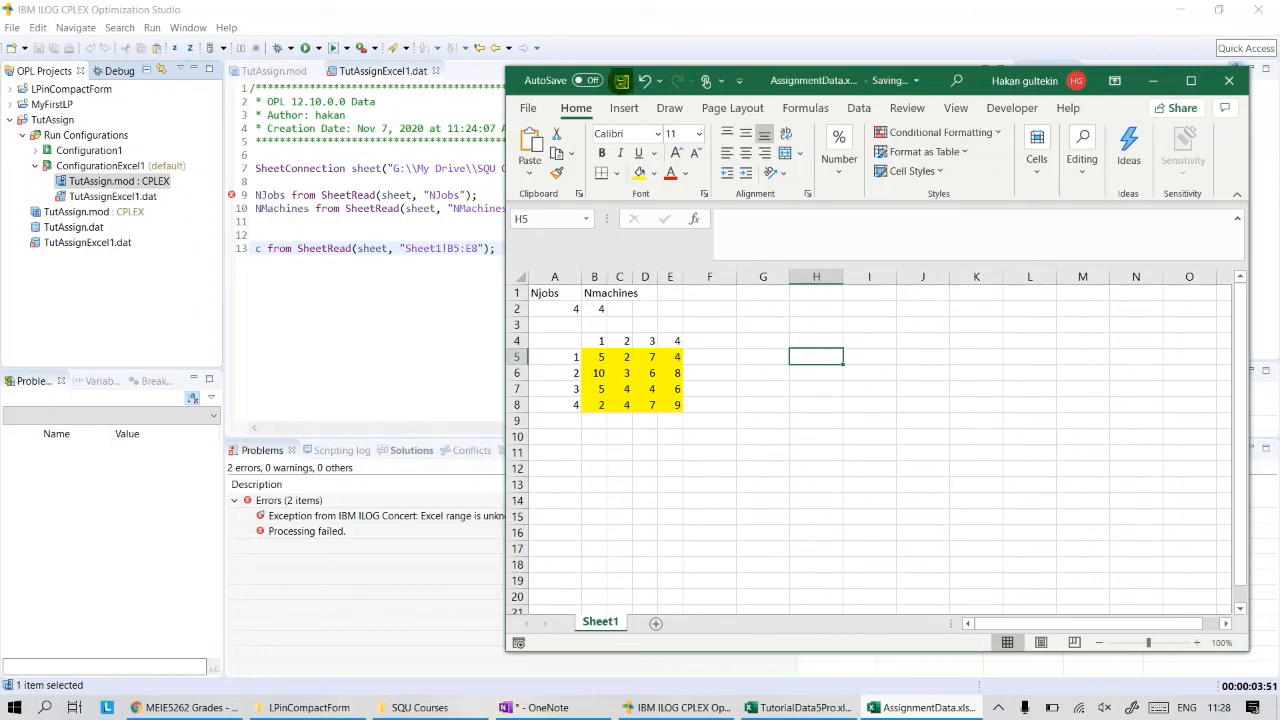
- Return to CPLEX and rerun ConfigurationExcel1 with the saved workbook
click(310, 305)
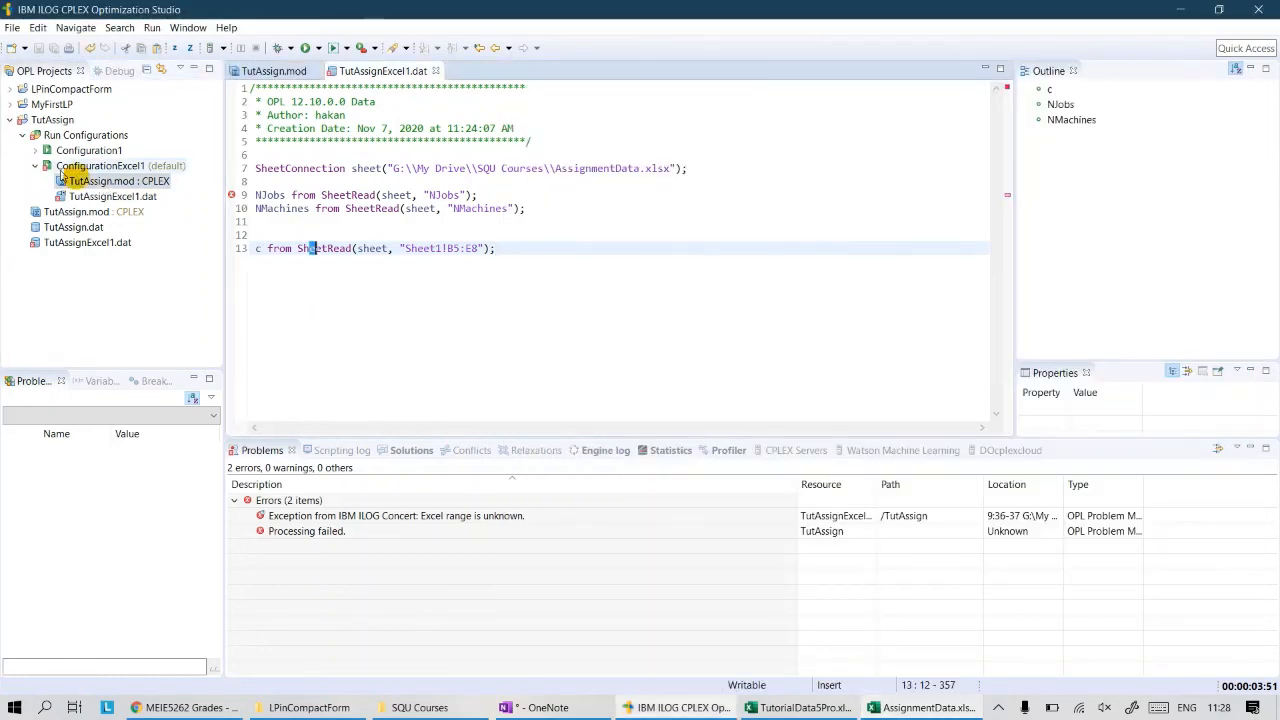
click(68, 180)
right_click(68, 180)
click(115, 180)
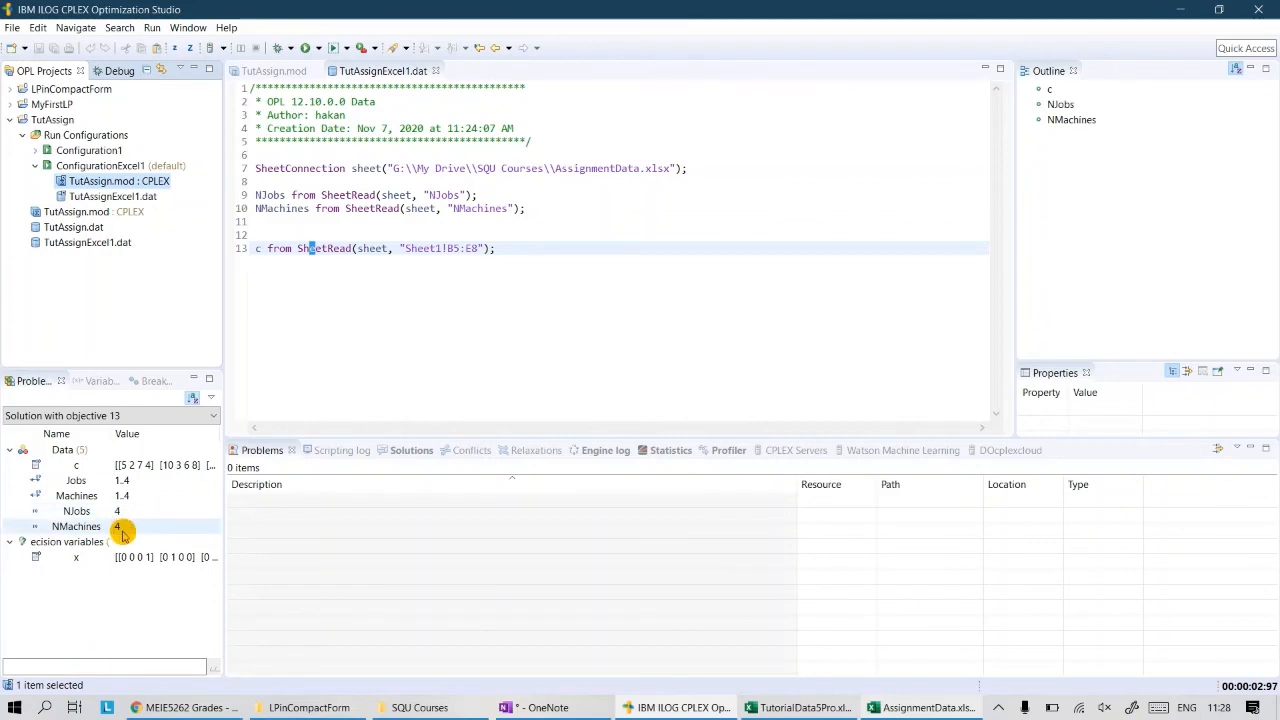
- Open the value table of c and examine all four job rows of the imported cost matrix
double_click(105, 466)
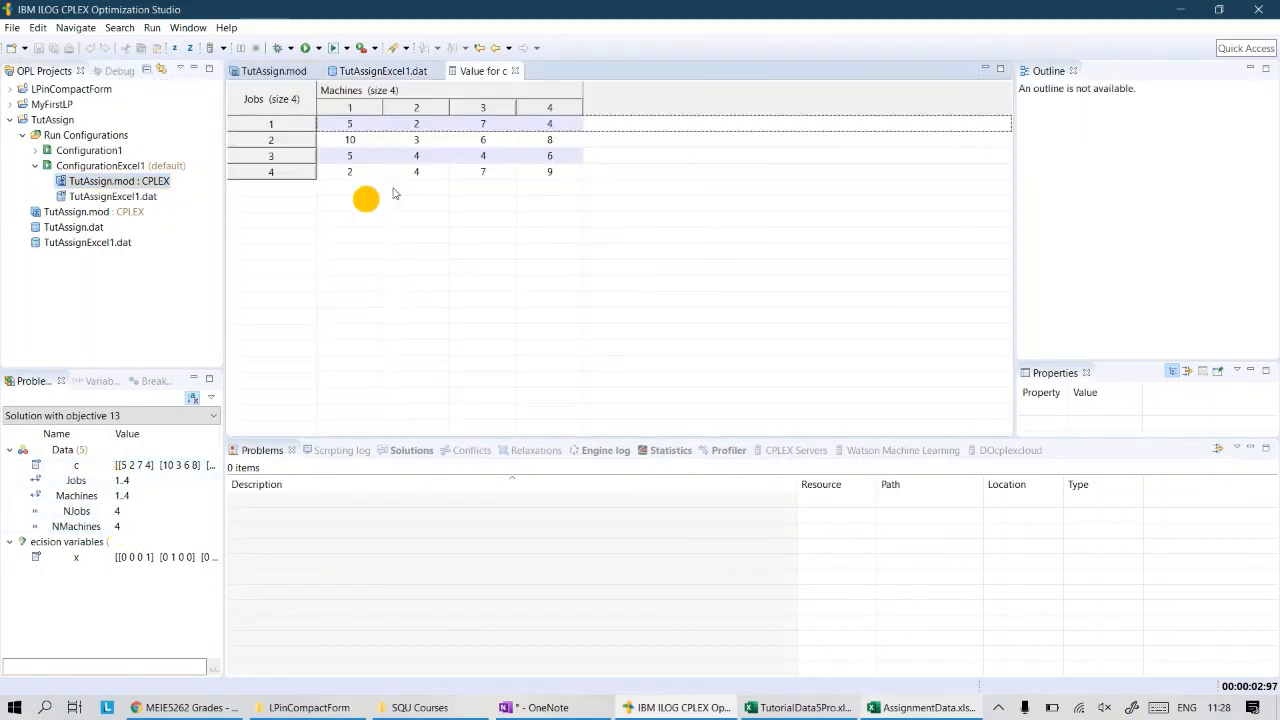
click(350, 127)
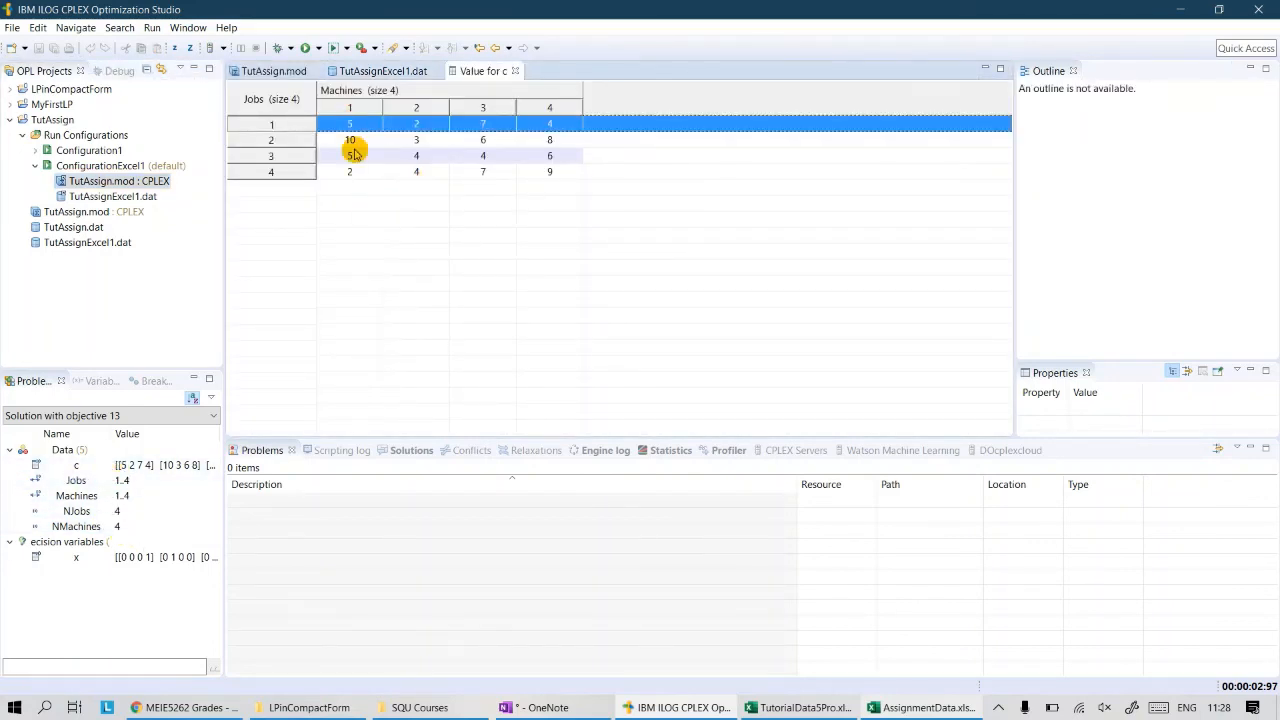
key(shift+Down)
key(shift+Down)
key(shift+Down)
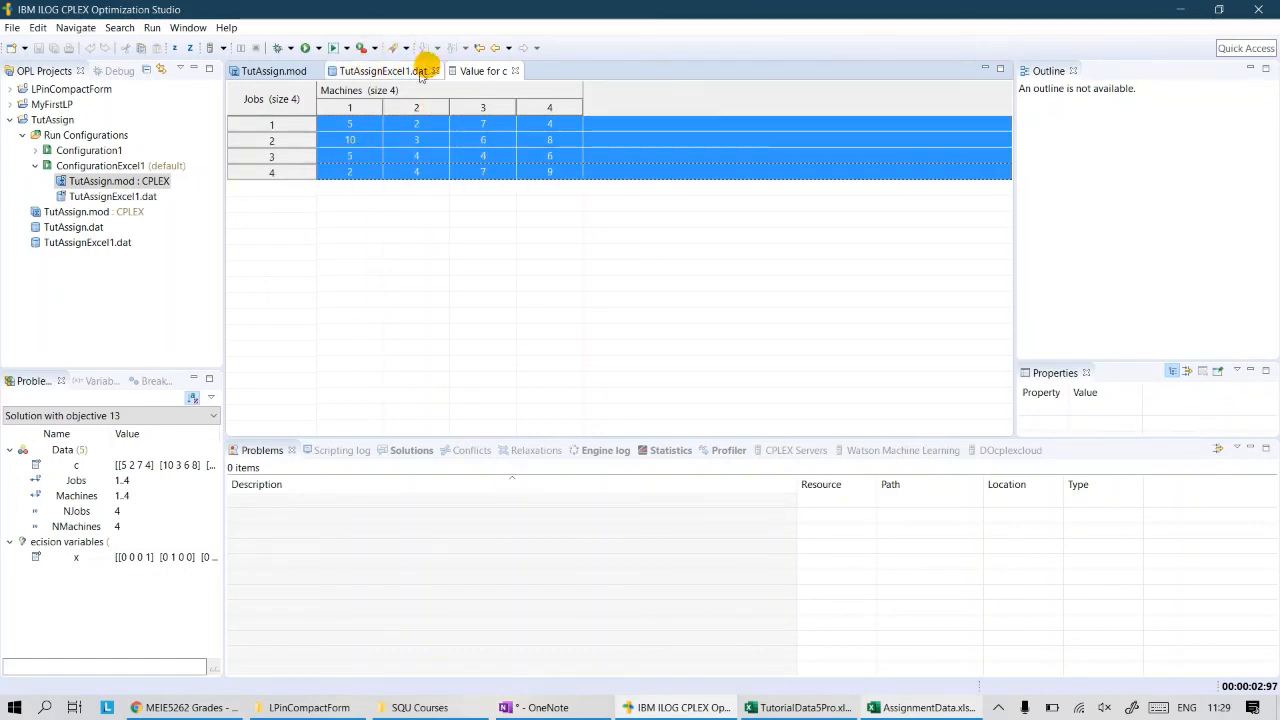
- Switch to AssignmentData.xlsx and name the cost matrix range B5:E8 Cost
click(274, 72)
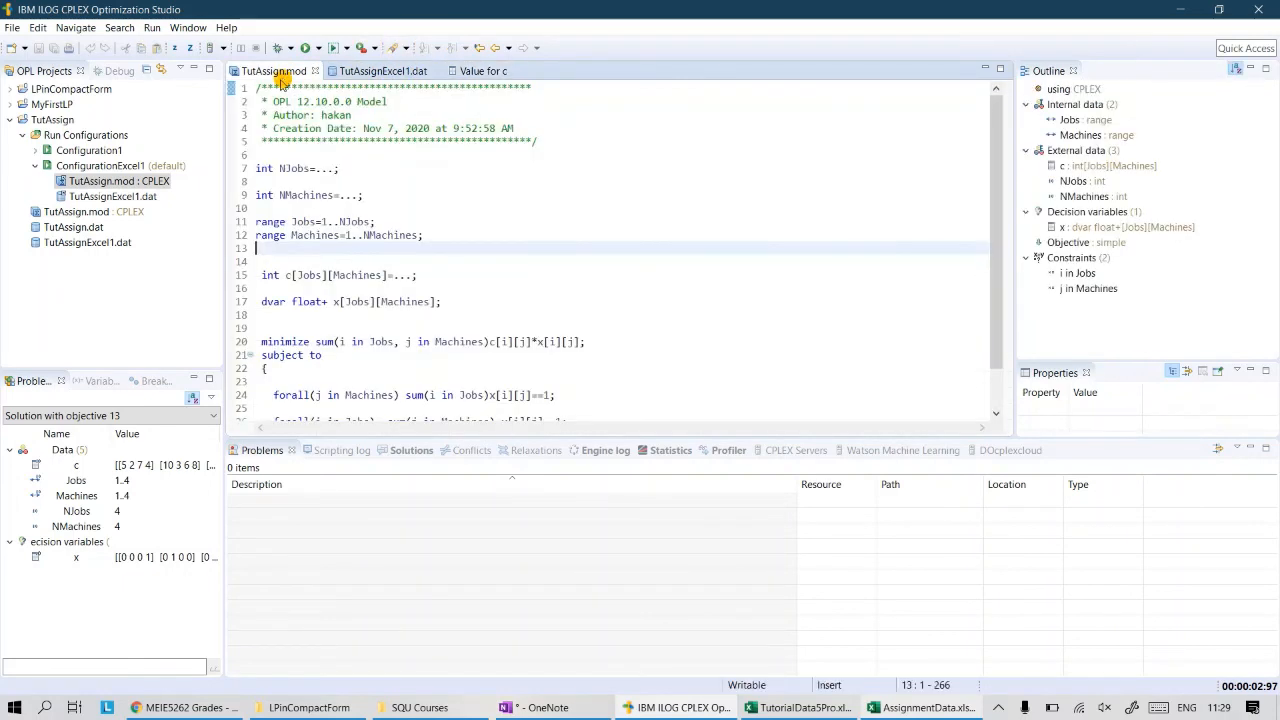
click(927, 709)
click(700, 484)
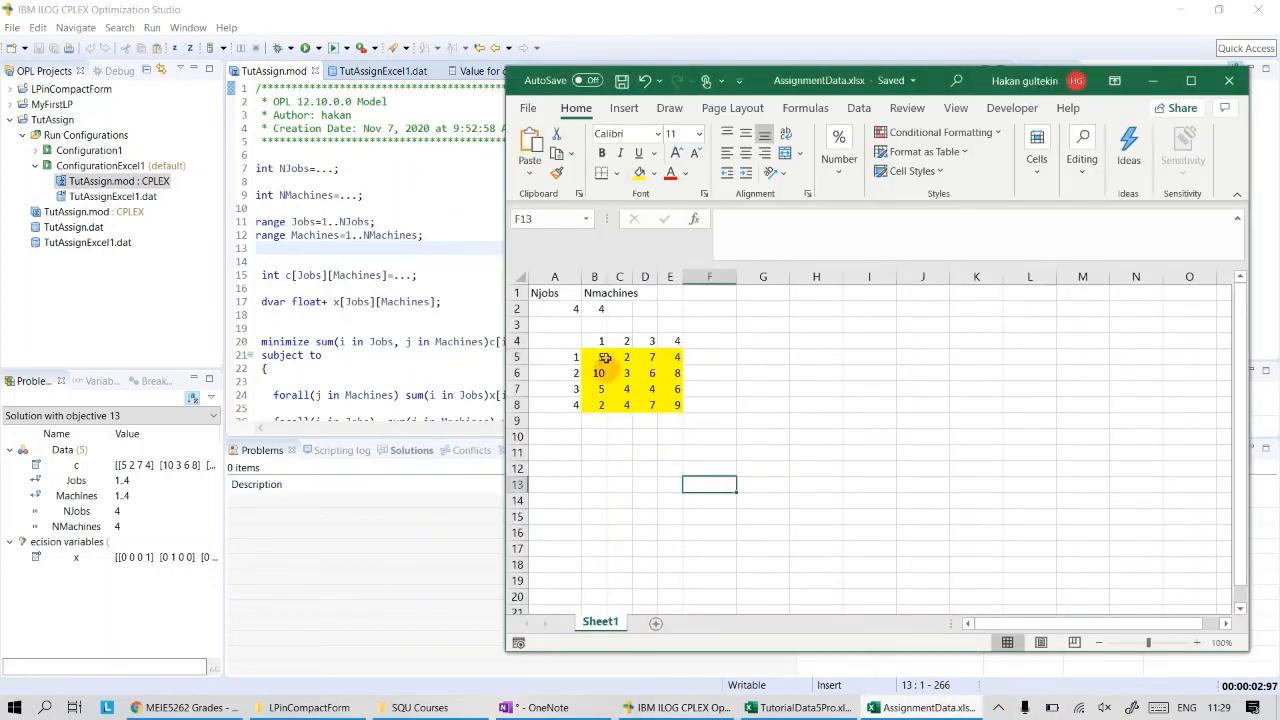
drag(600, 355, 677, 404)
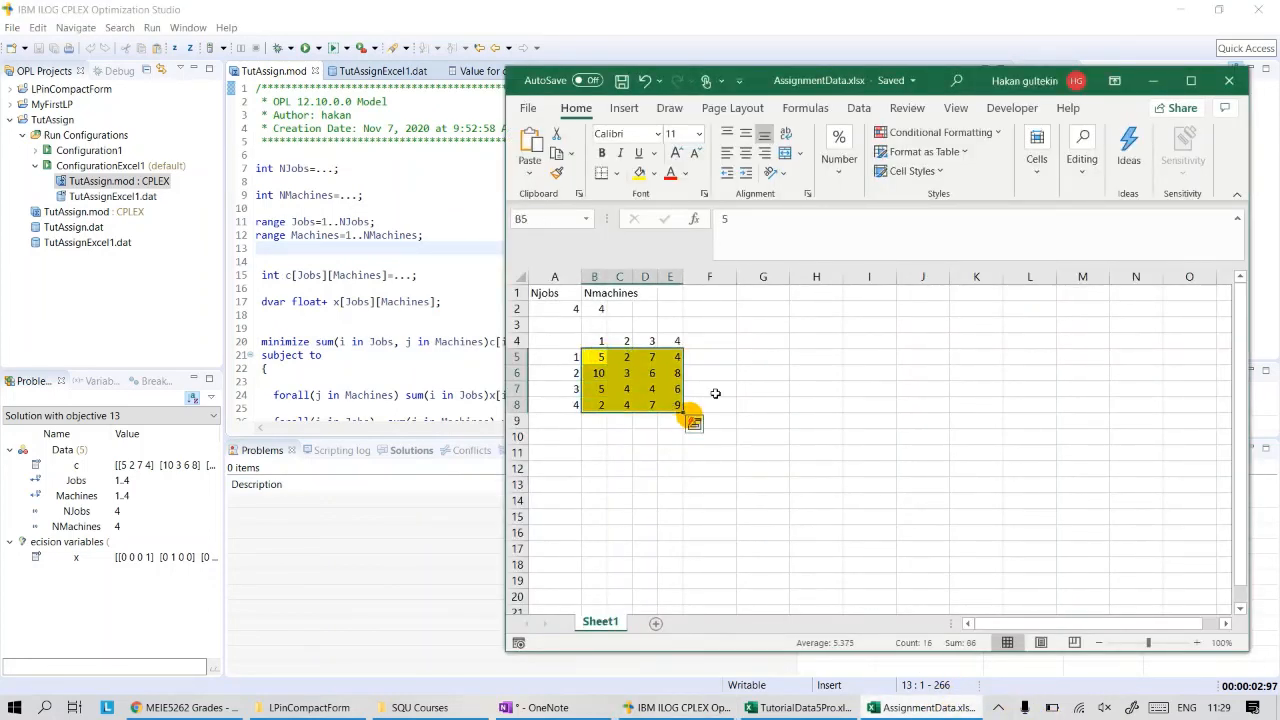
click(558, 217)
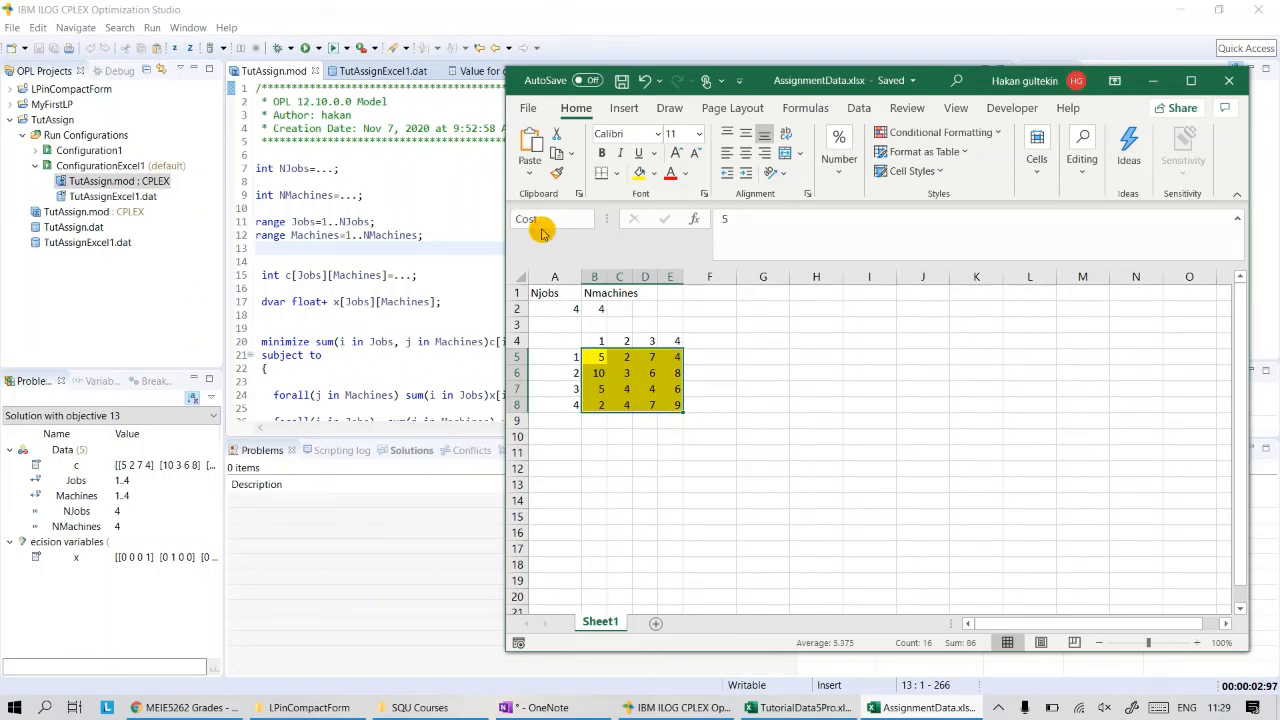
key(Return)
- Return to CPLEX, replace the cell range in c's SheetRead statement in TutAssignExcel1.dat with "Cost", and save the file
click(413, 214)
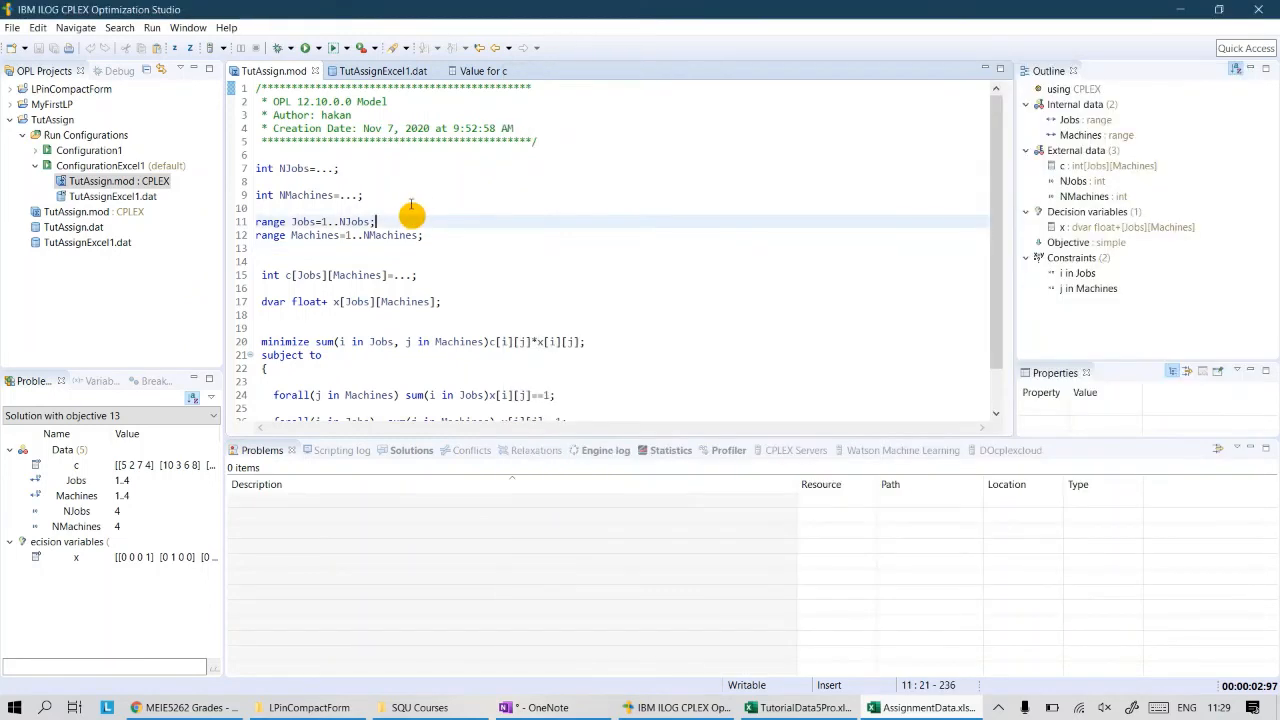
click(398, 73)
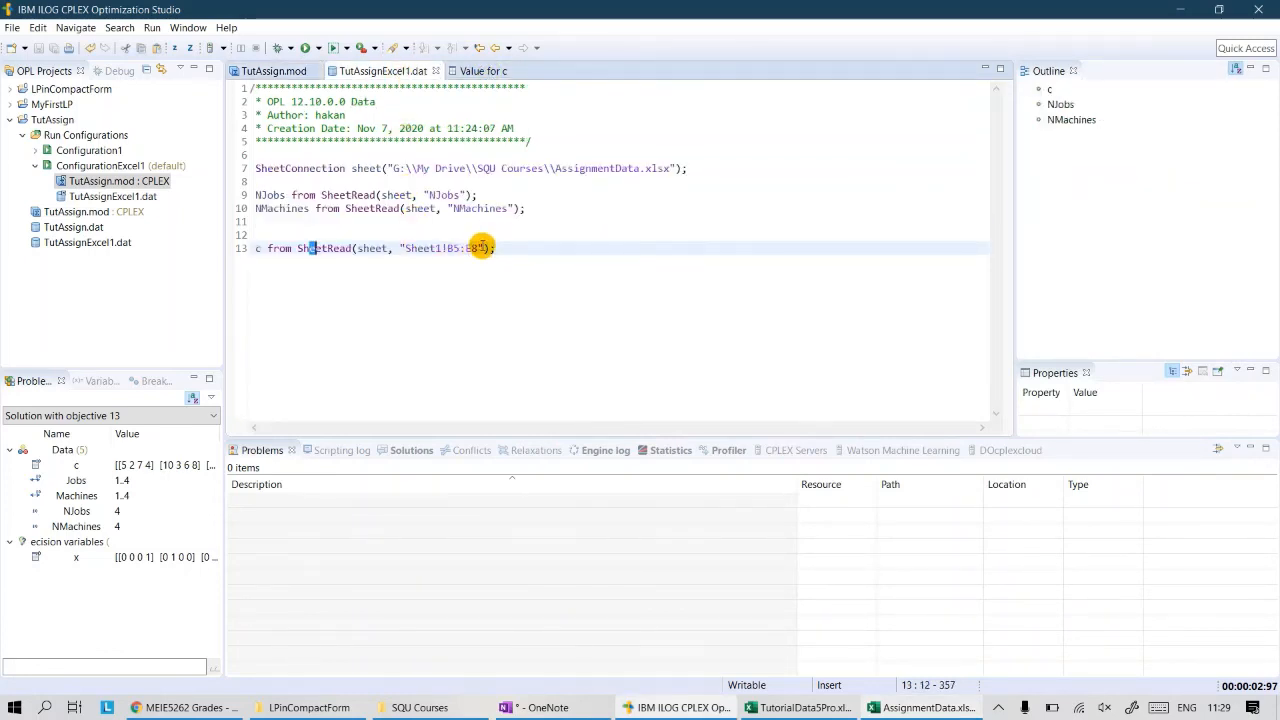
drag(479, 248, 413, 240)
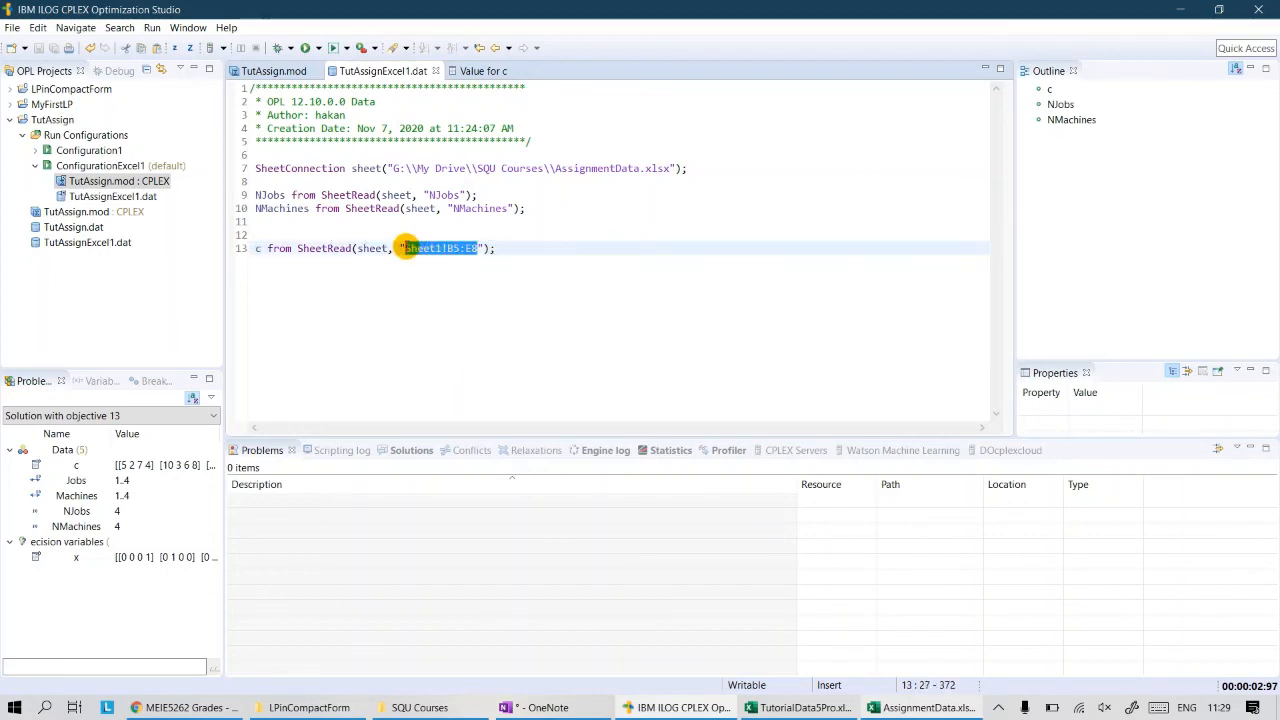
text(Cos)
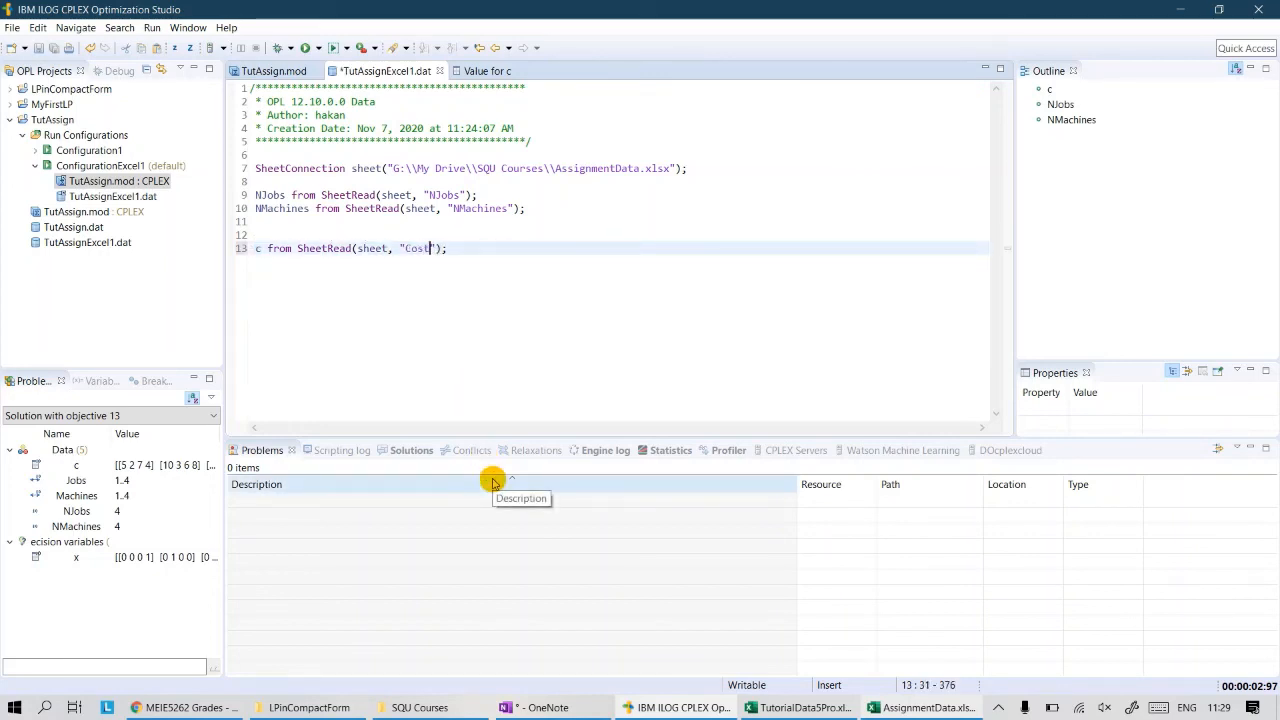
key(End)
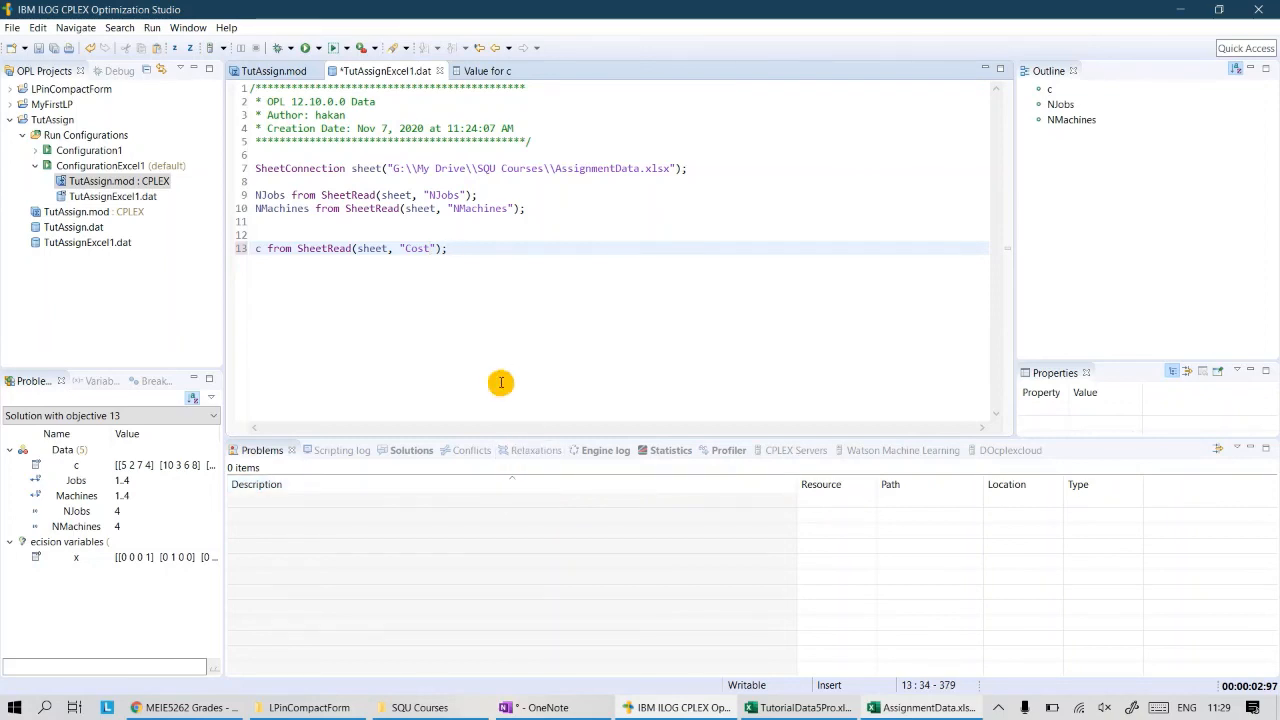
key(ctrl+s)
- Save AssignmentData.xlsx in Excel, and return to CPLEX to rerun ConfigurationExcel1
click(971, 700)
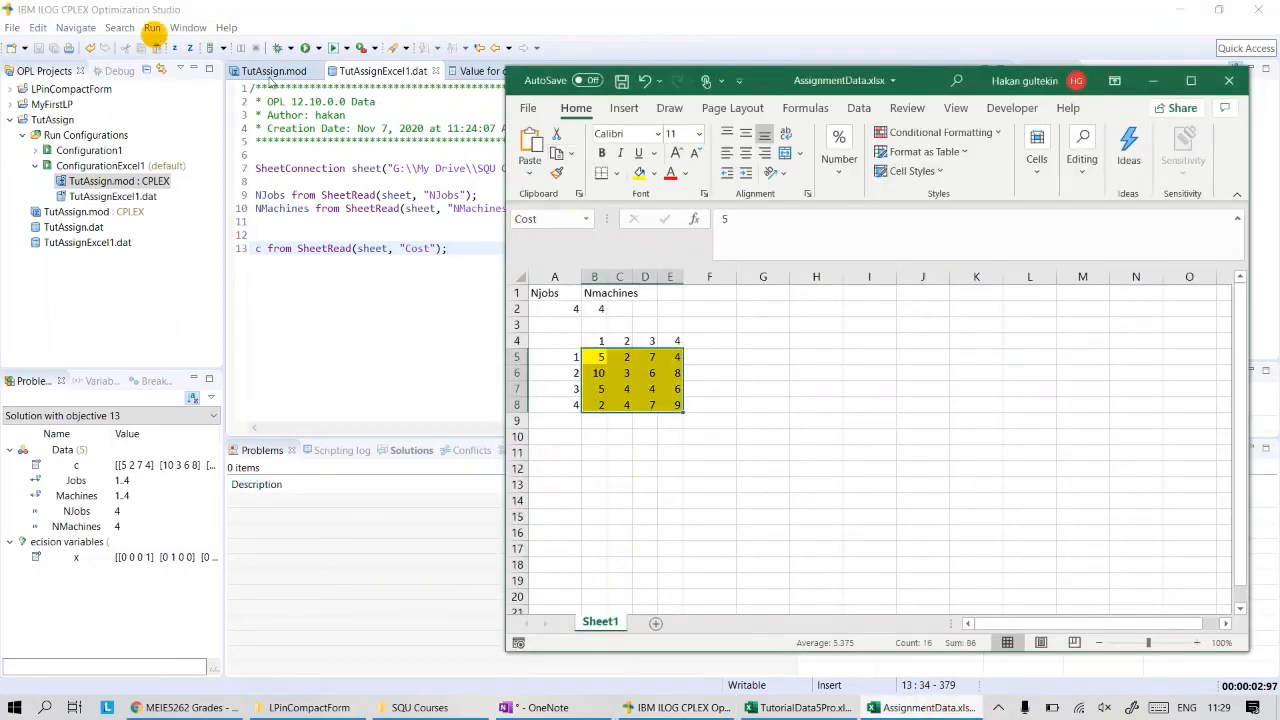
click(622, 80)
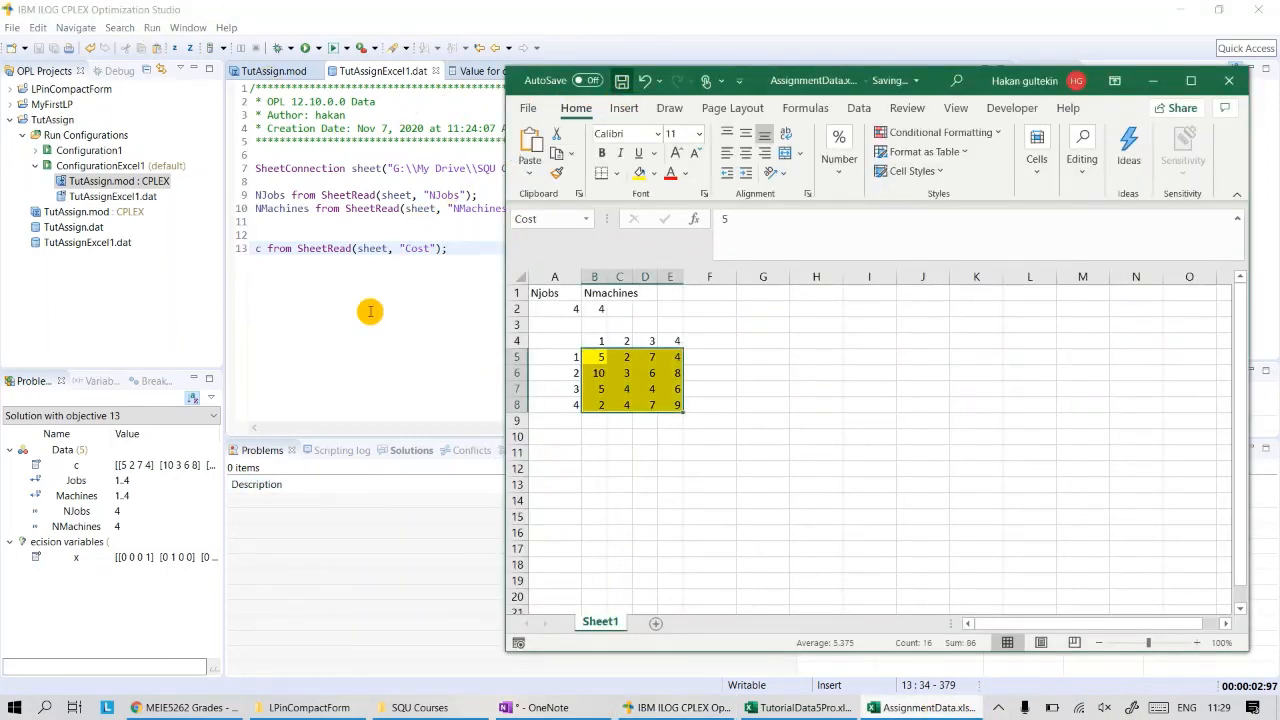
click(370, 311)
click(105, 166)
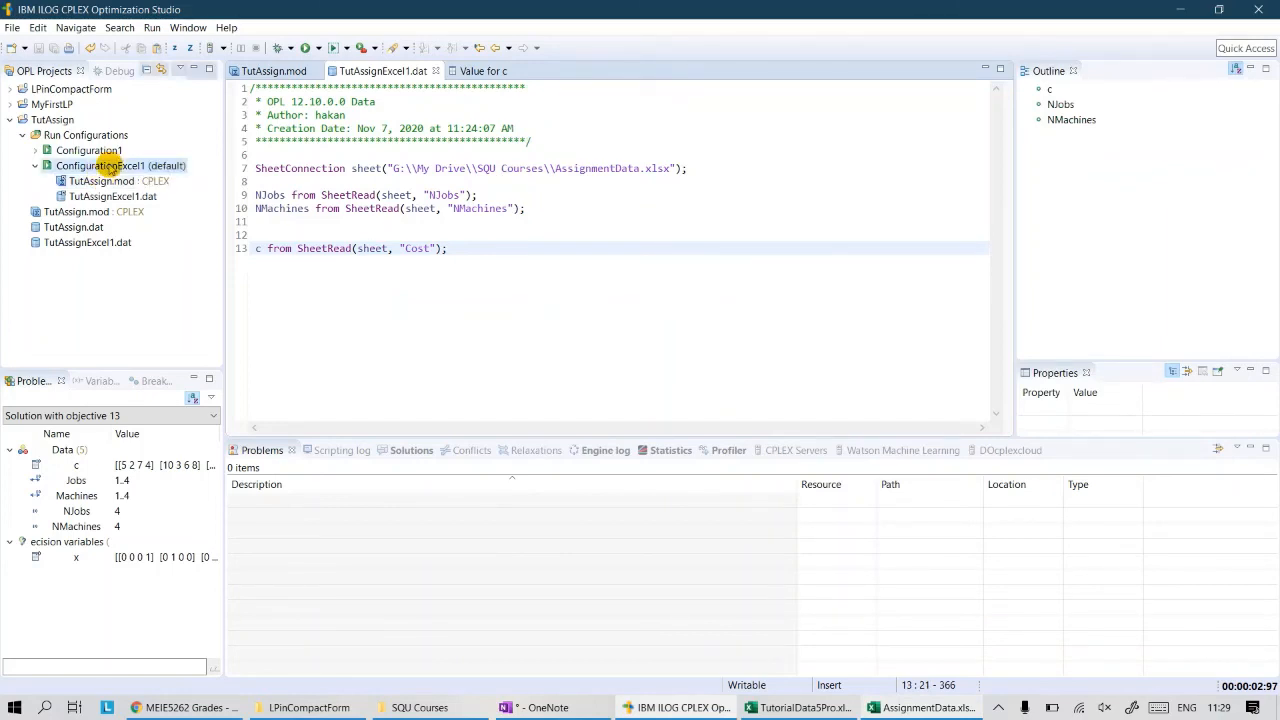
right_click(110, 166)
click(132, 172)
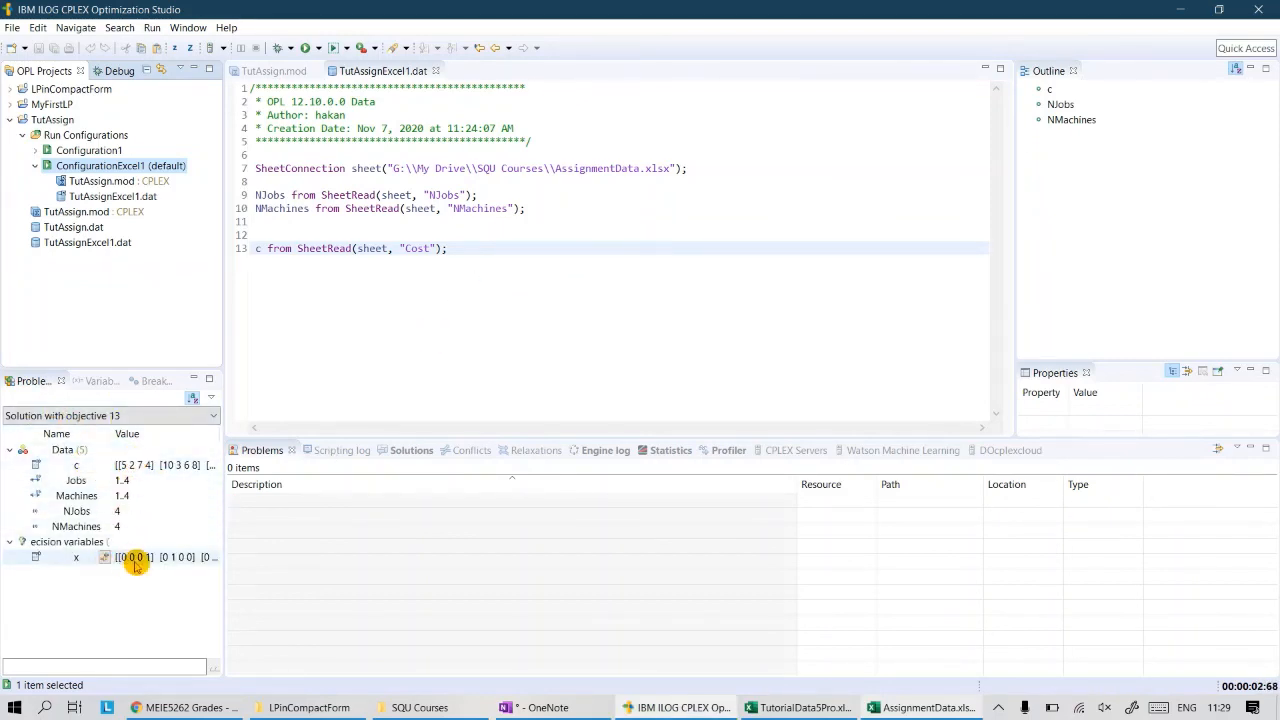
- Open the value table of x, and expand Configuration1 in the project tree to view its model and data files
double_click(91, 556)
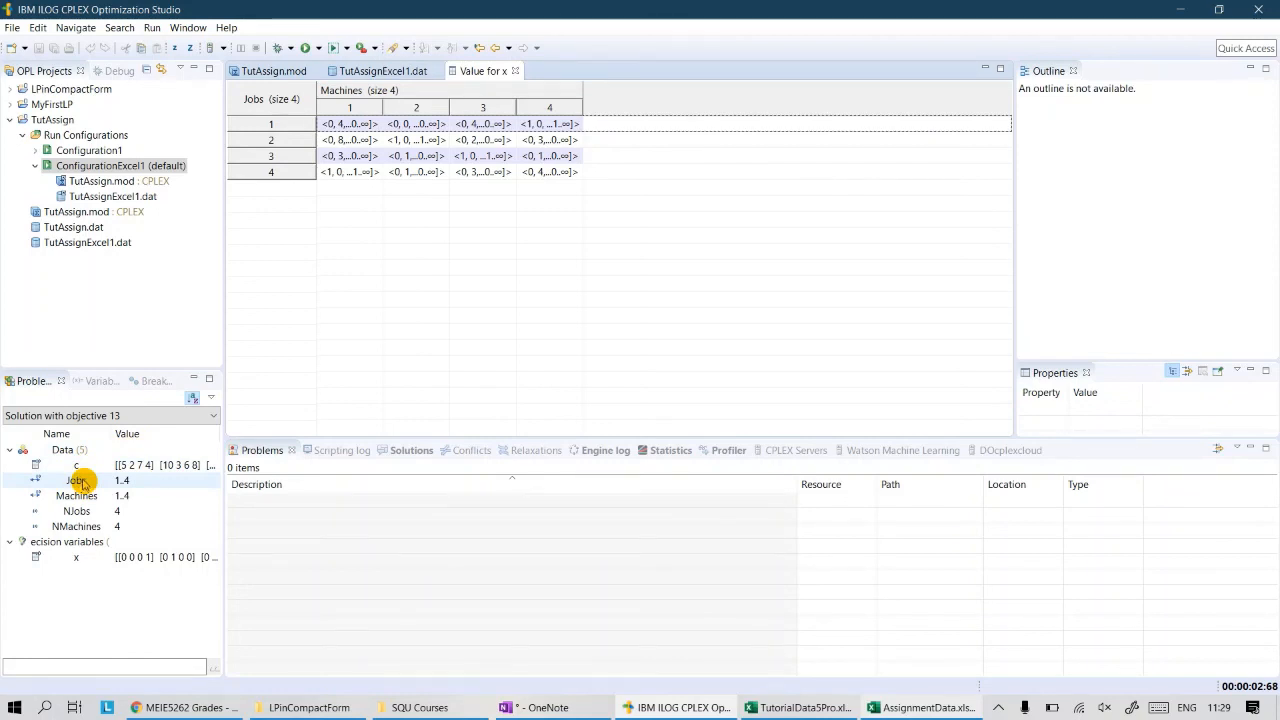
click(35, 165)
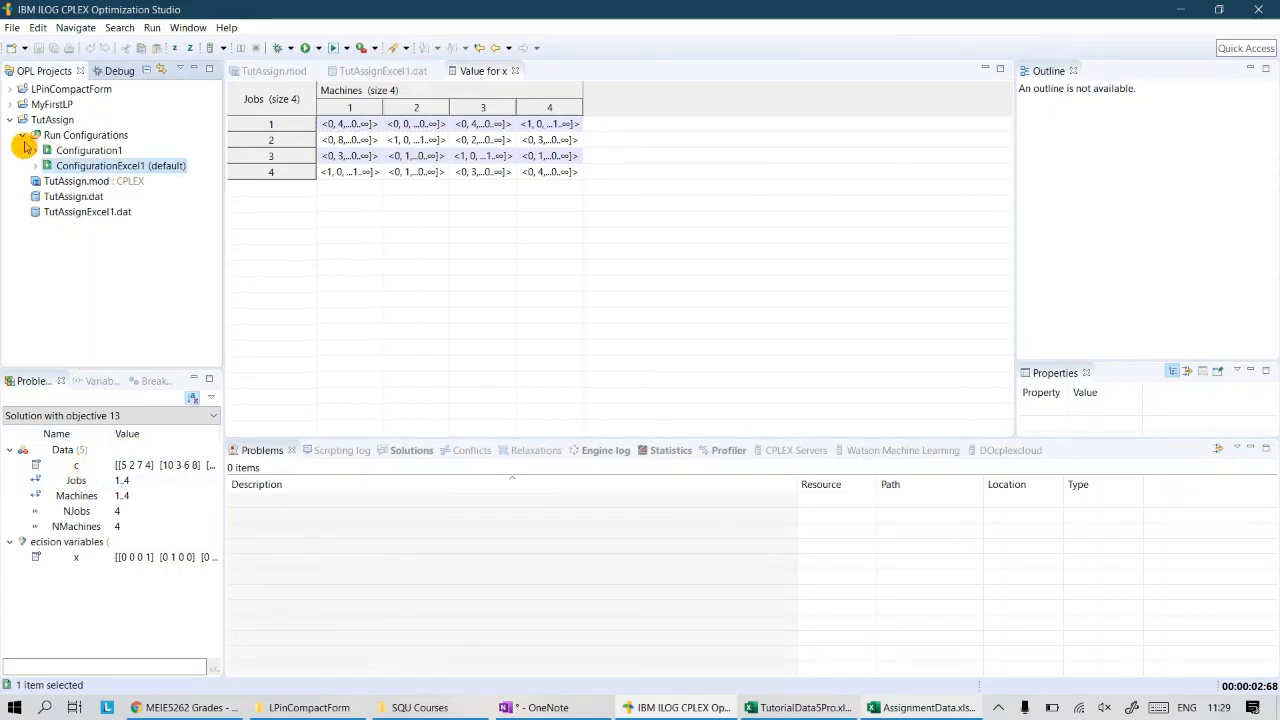
click(24, 138)
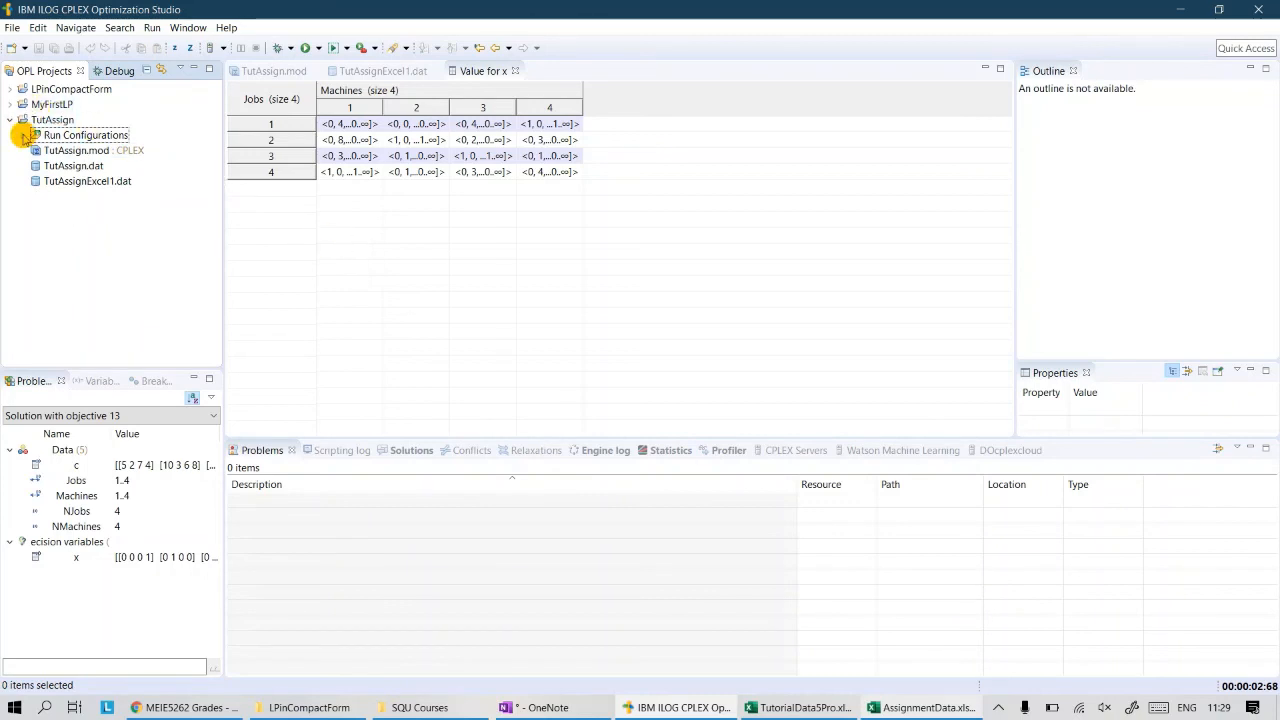
click(35, 152)
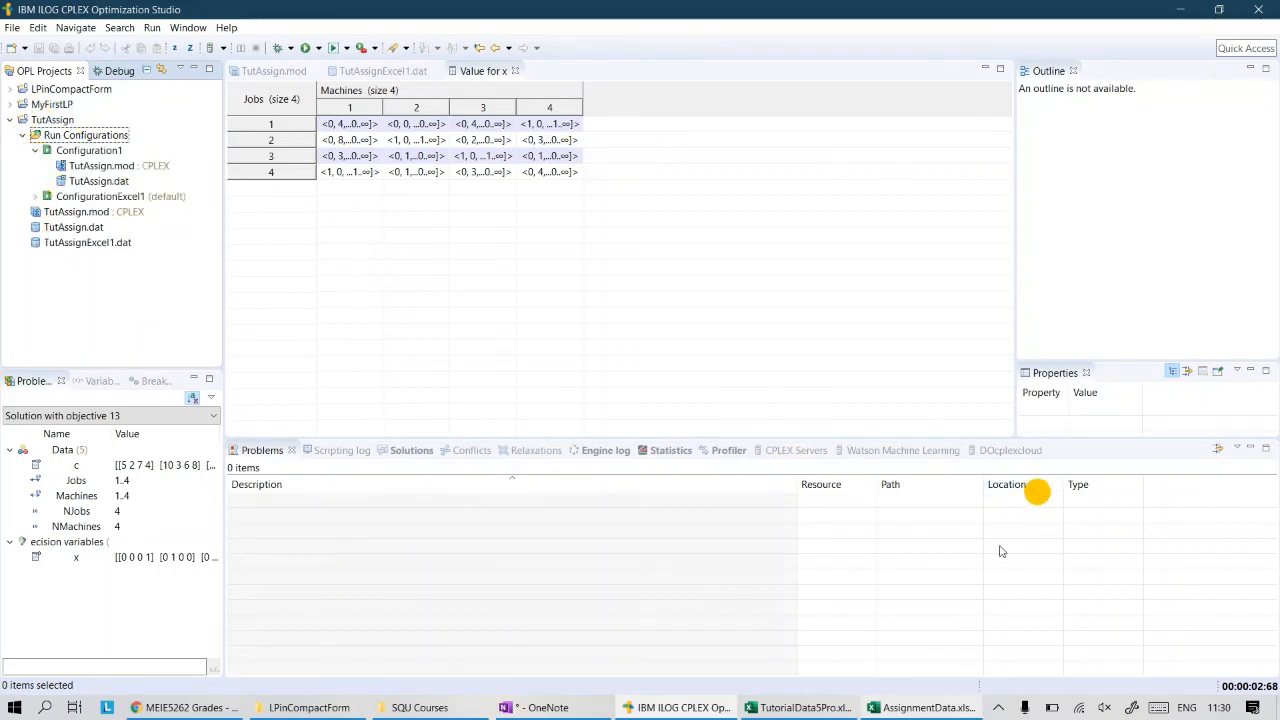
- Glance at AssignmentData.xlsx, and examine the NJobs, NMachines and c read statements in TutAssignExcel1.dat in CPLEX
click(930, 707)
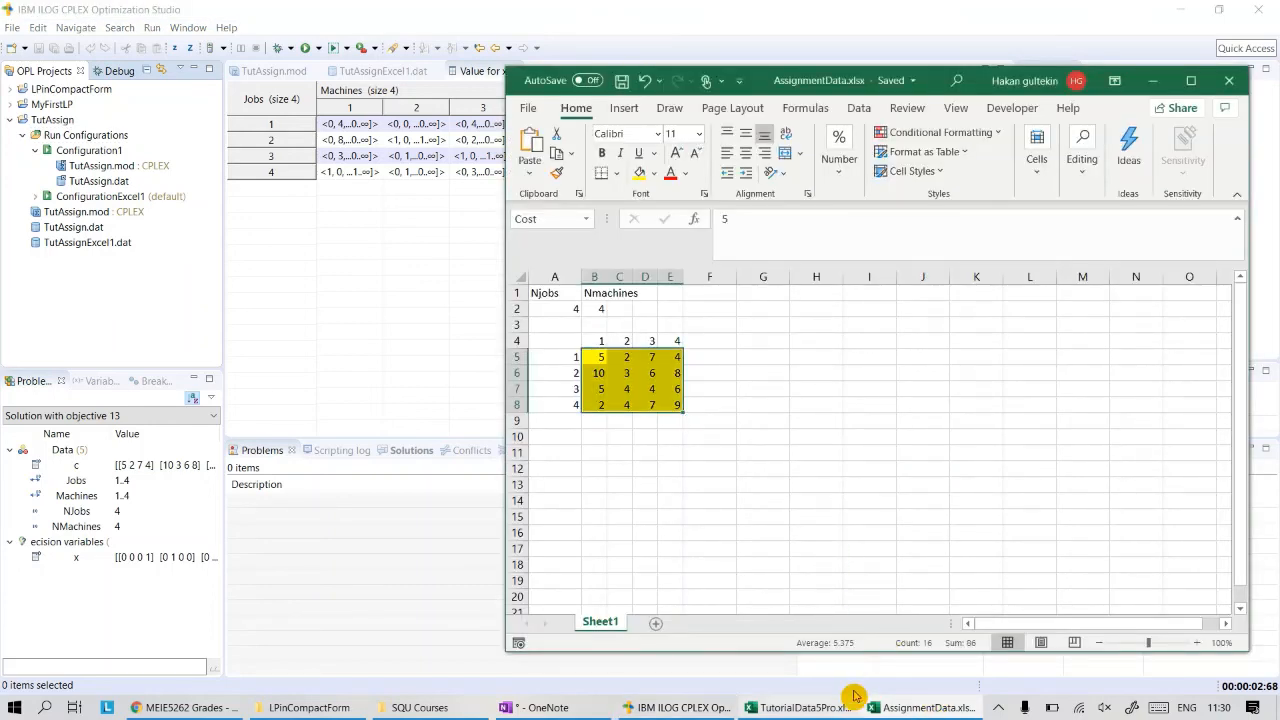
click(348, 268)
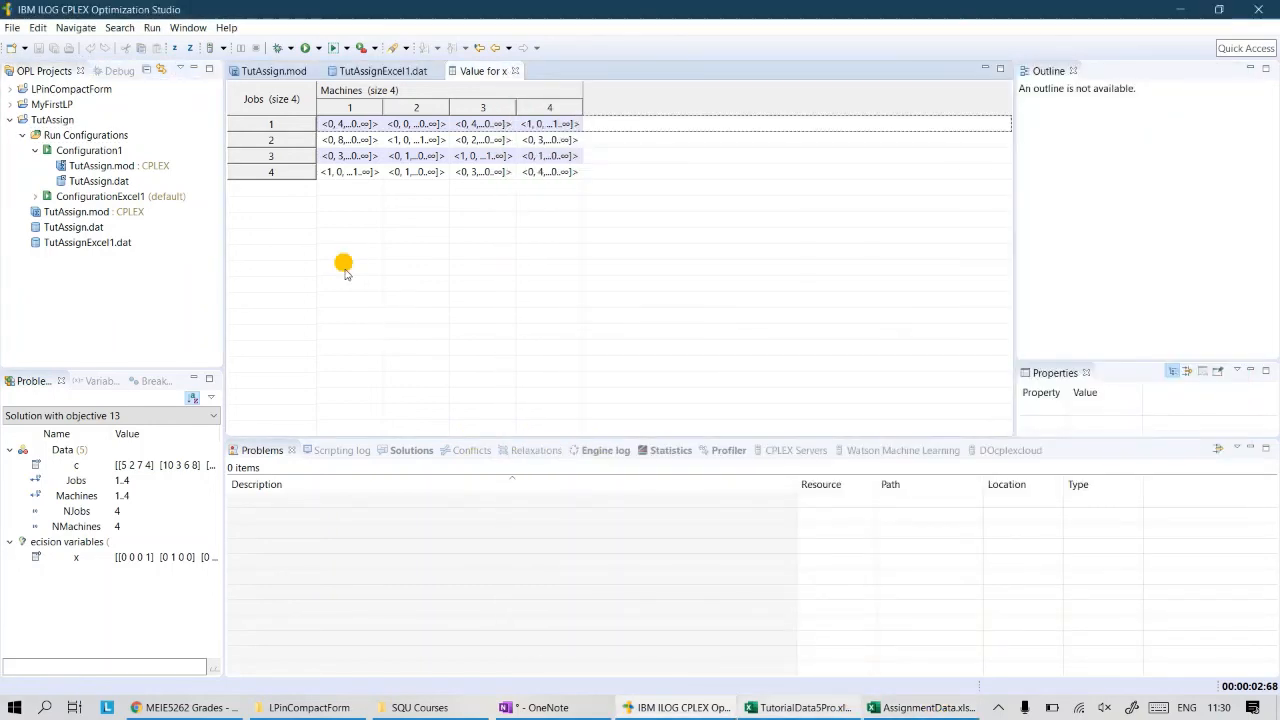
click(397, 77)
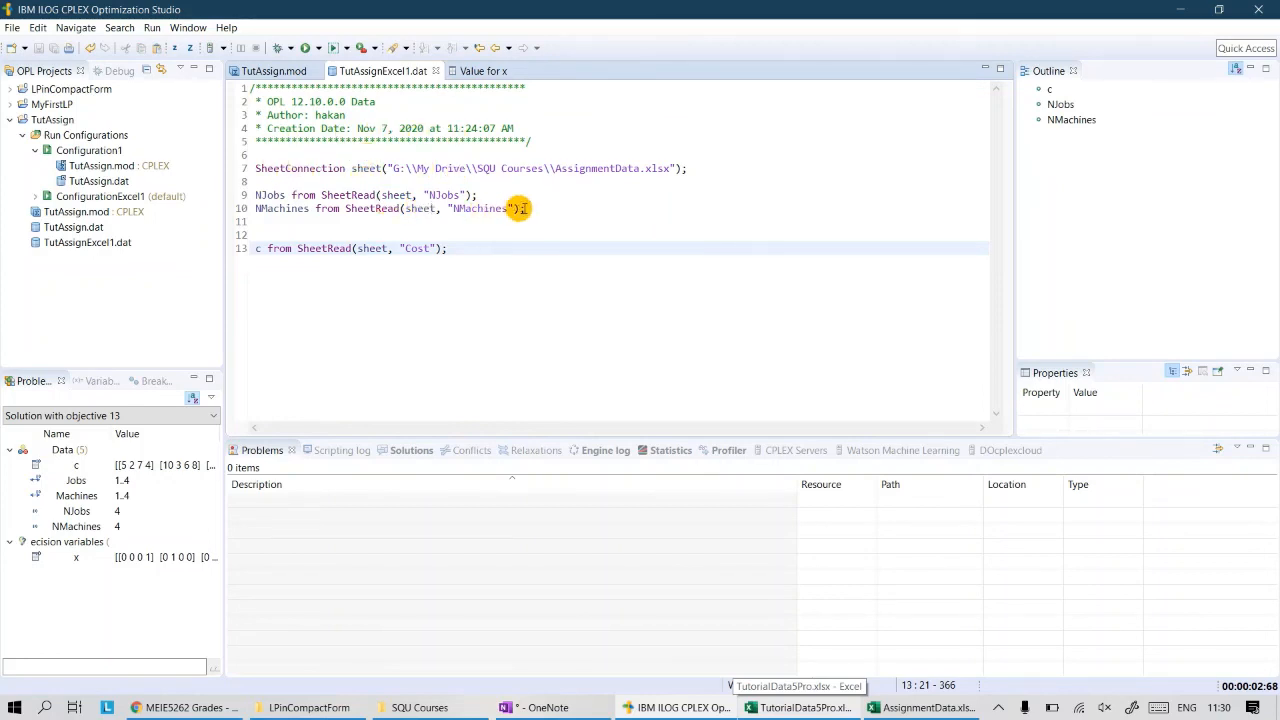
drag(522, 208, 240, 195)
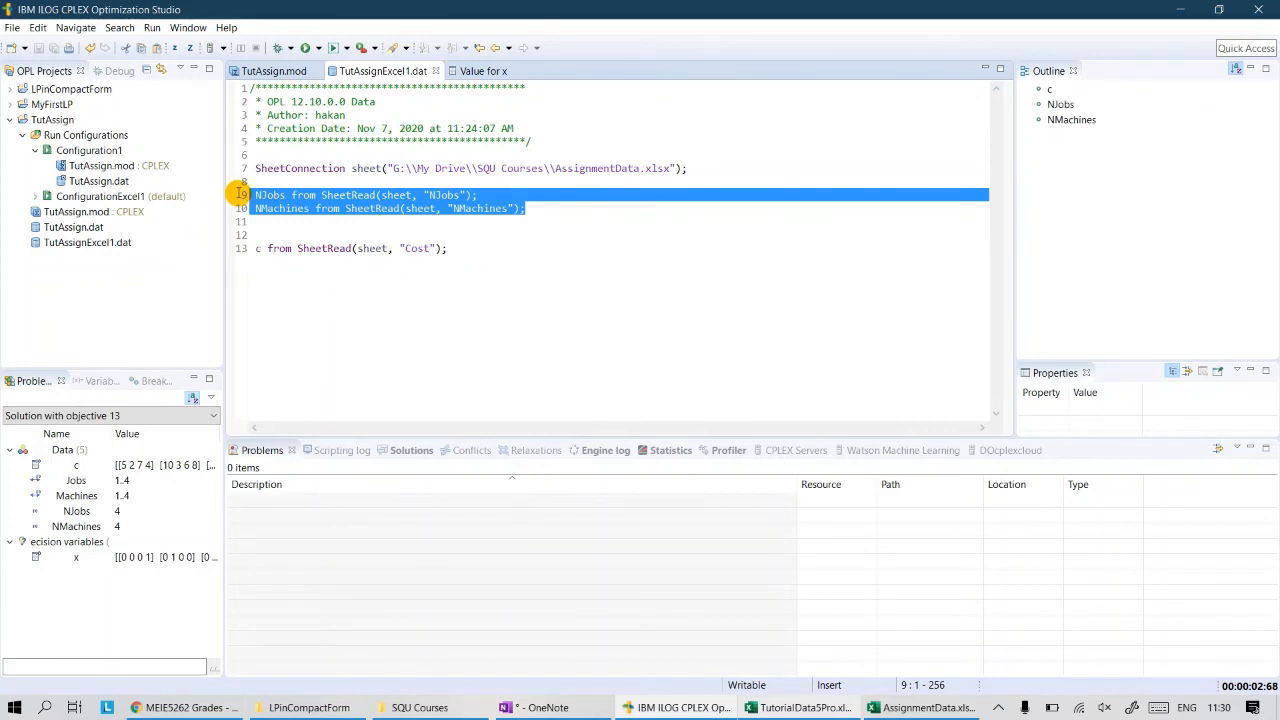
click(510, 235)
shift+click(453, 248)
drag(453, 248, 257, 246)
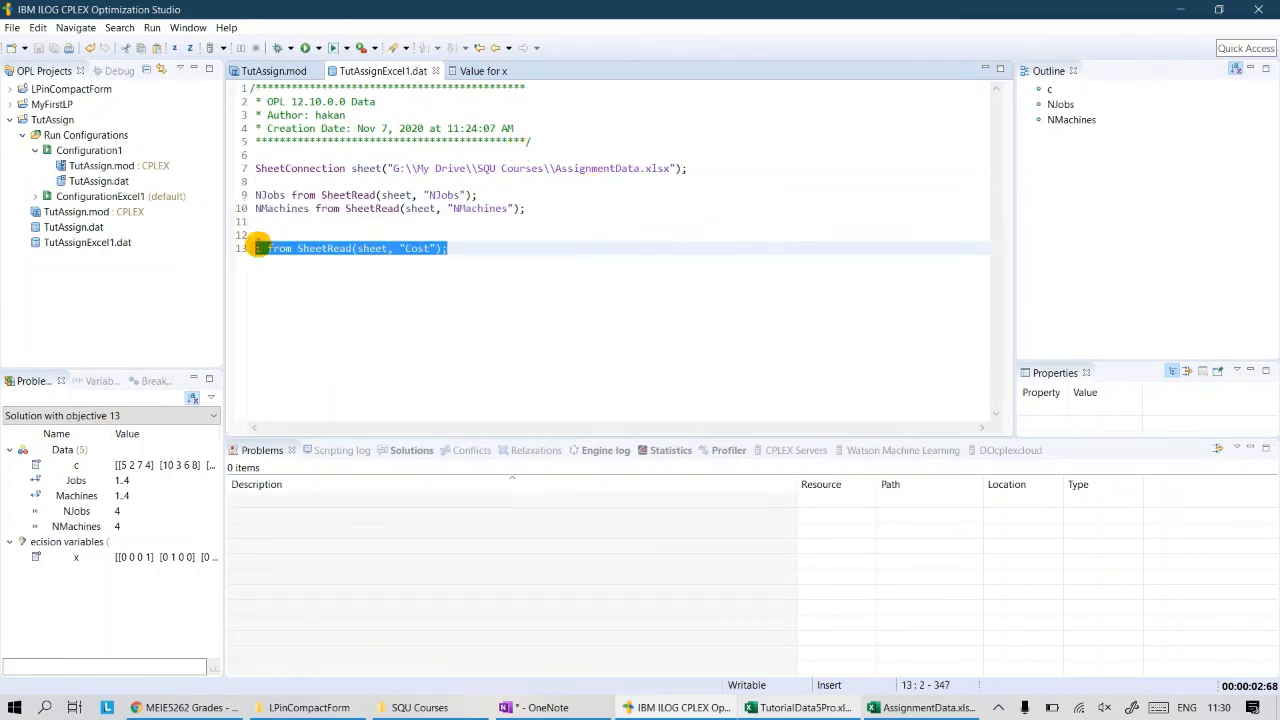
- Switch to AssignmentData.xlsx and save a copy of the workbook as AssignmentDataCost in the SQU Courses folder
click(925, 707)
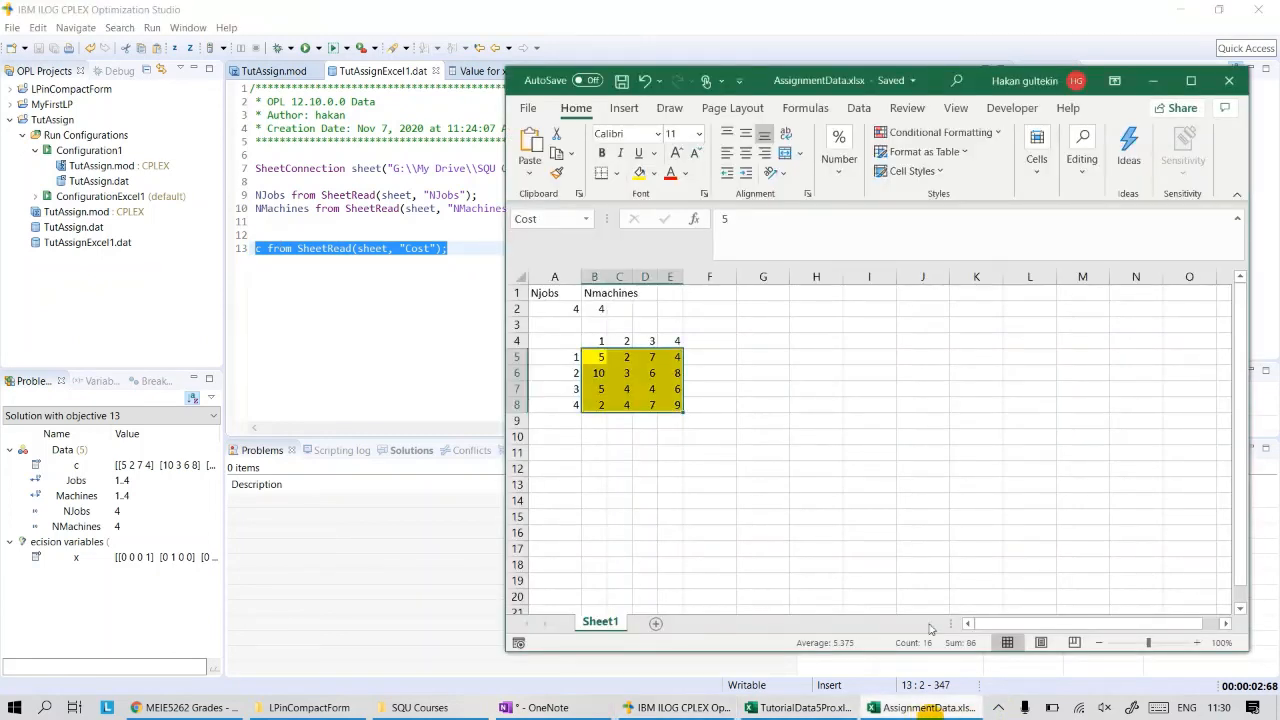
click(938, 514)
click(531, 112)
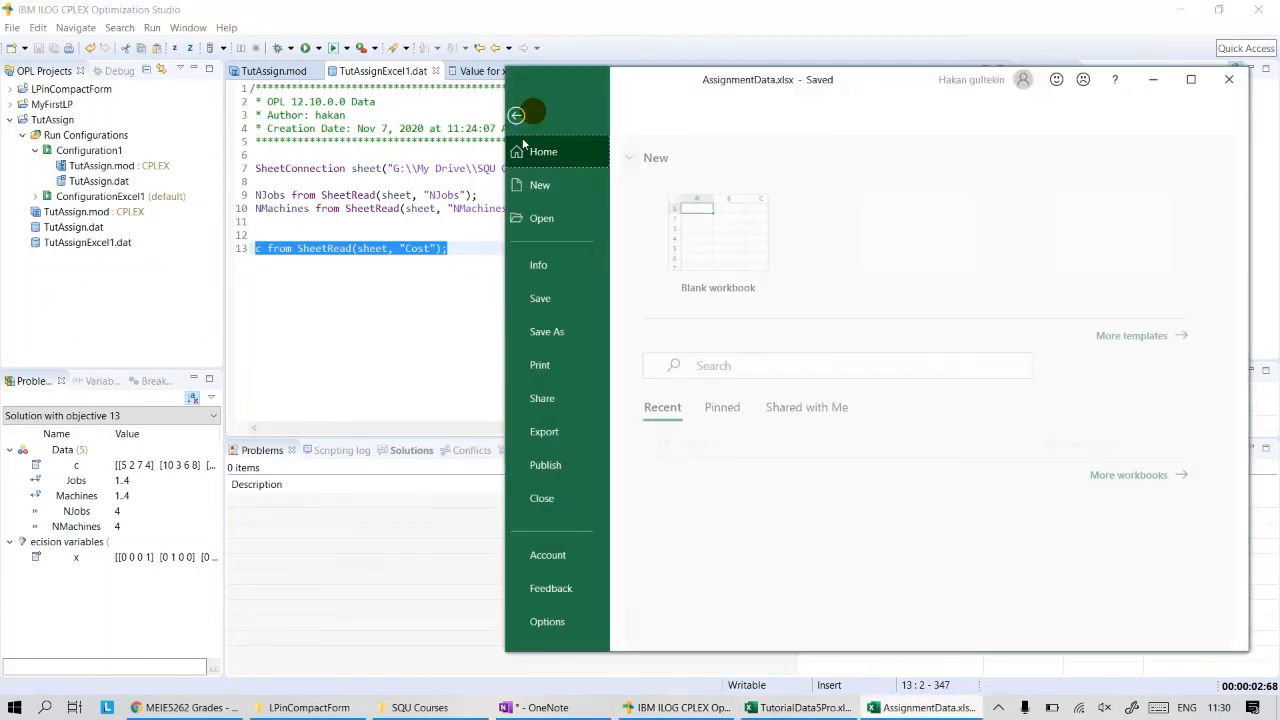
click(550, 335)
click(743, 334)
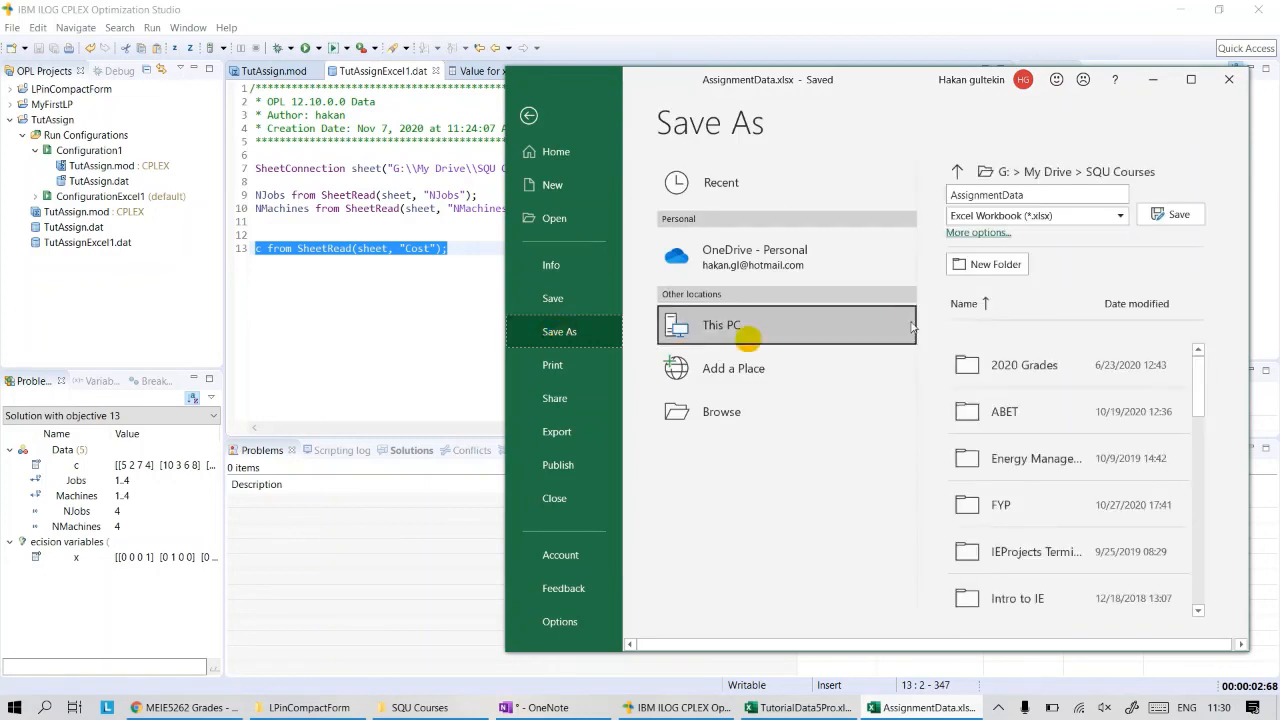
click(1035, 194)
click(1034, 195)
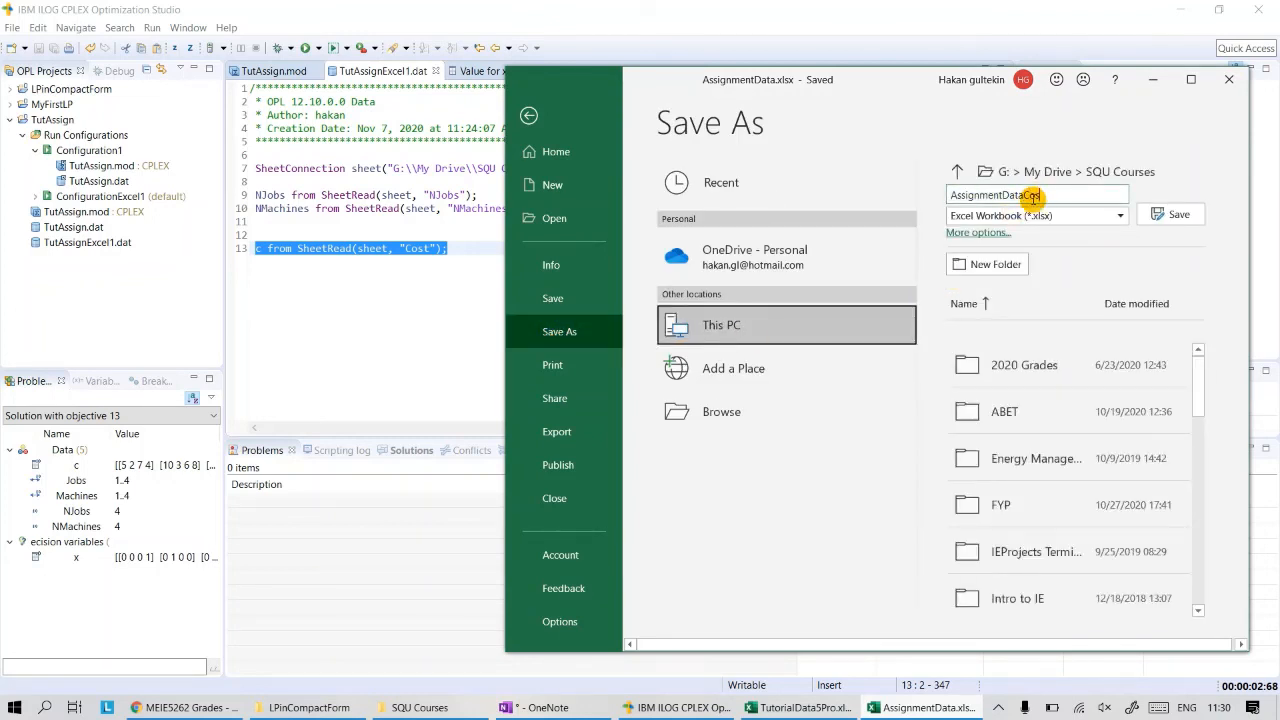
text(Cost)
click(1177, 215)
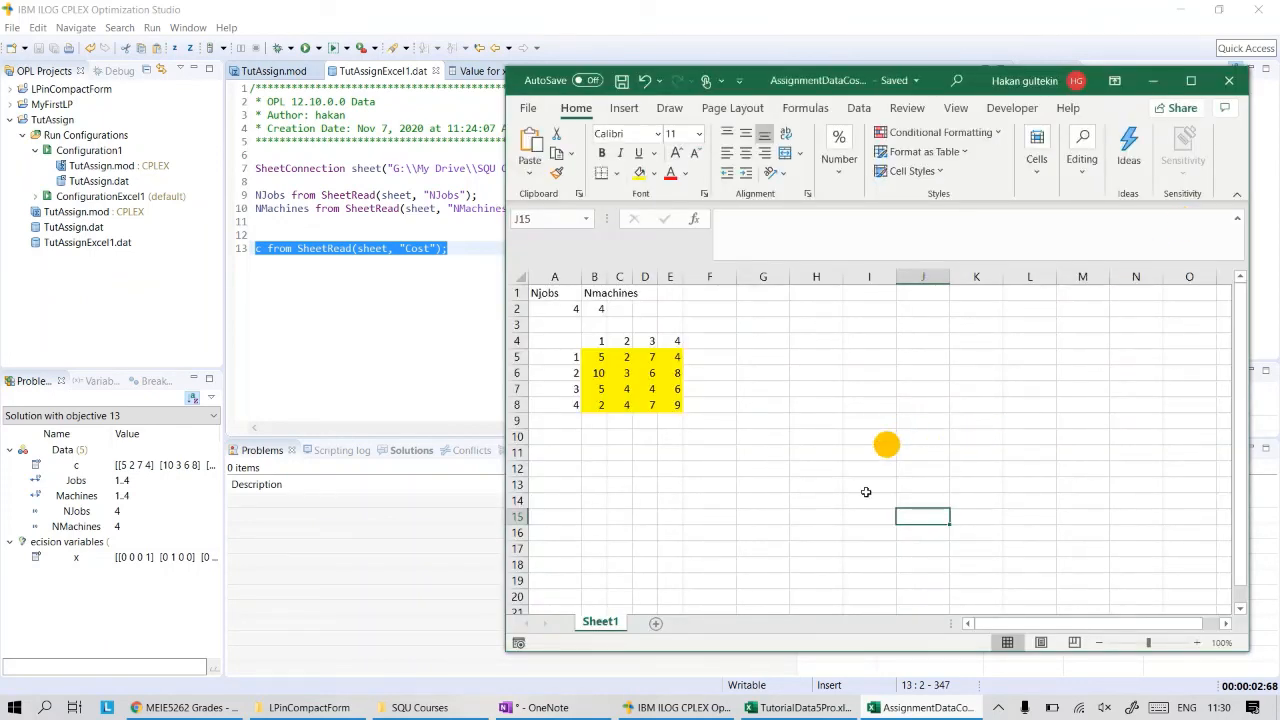
- Return to CPLEX and insert two blank lines above the c read statement in TutAssignExcel1.dat
click(351, 354)
drag(553, 167, 678, 171)
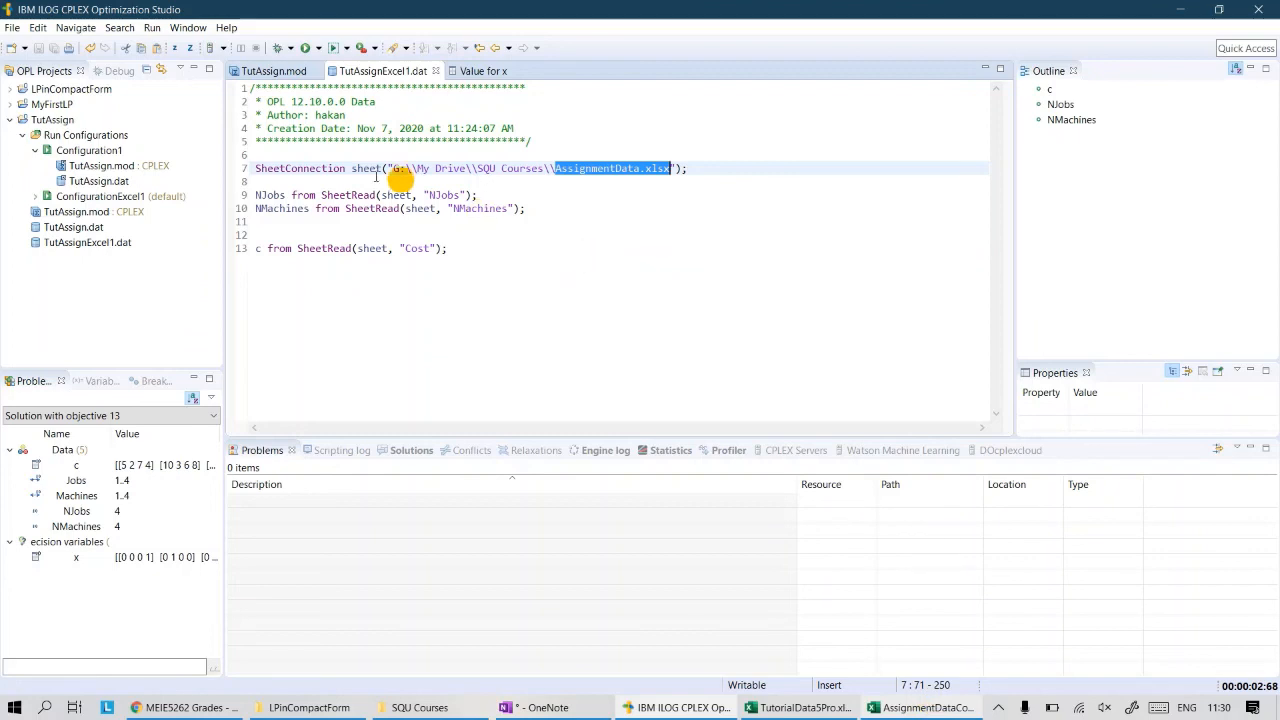
drag(525, 208, 245, 168)
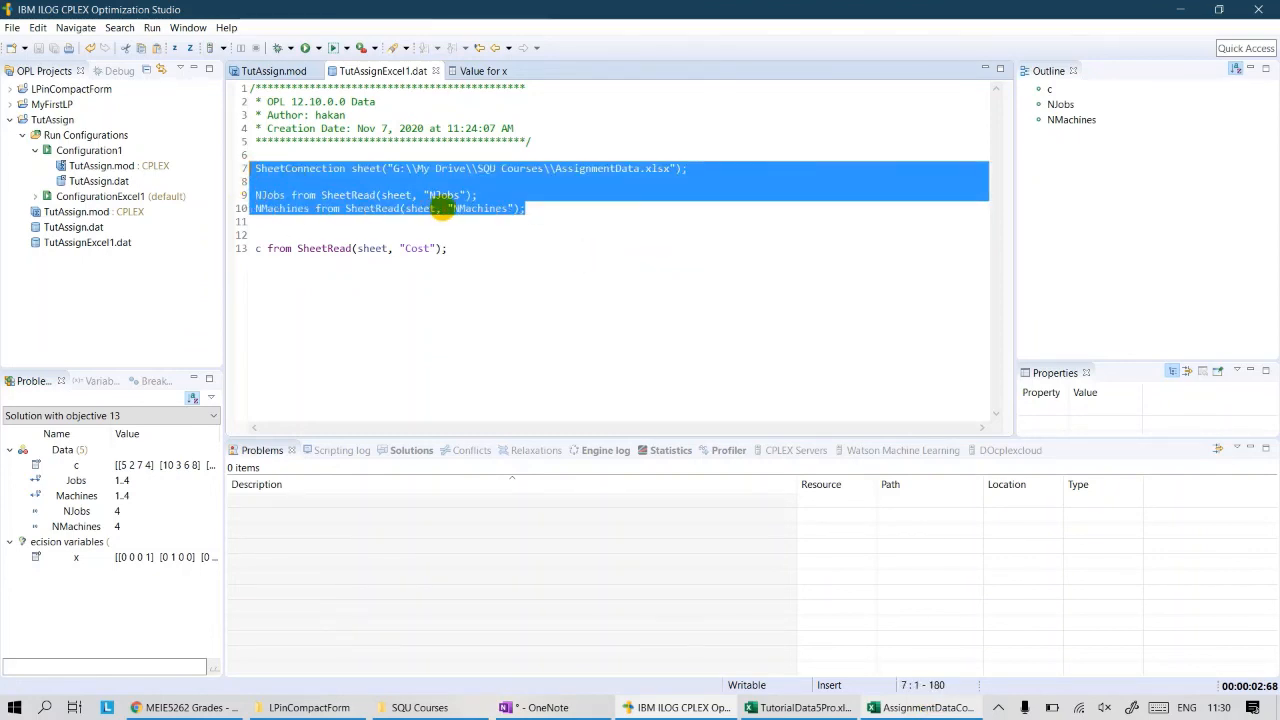
click(400, 234)
key(Return)
key(Return)
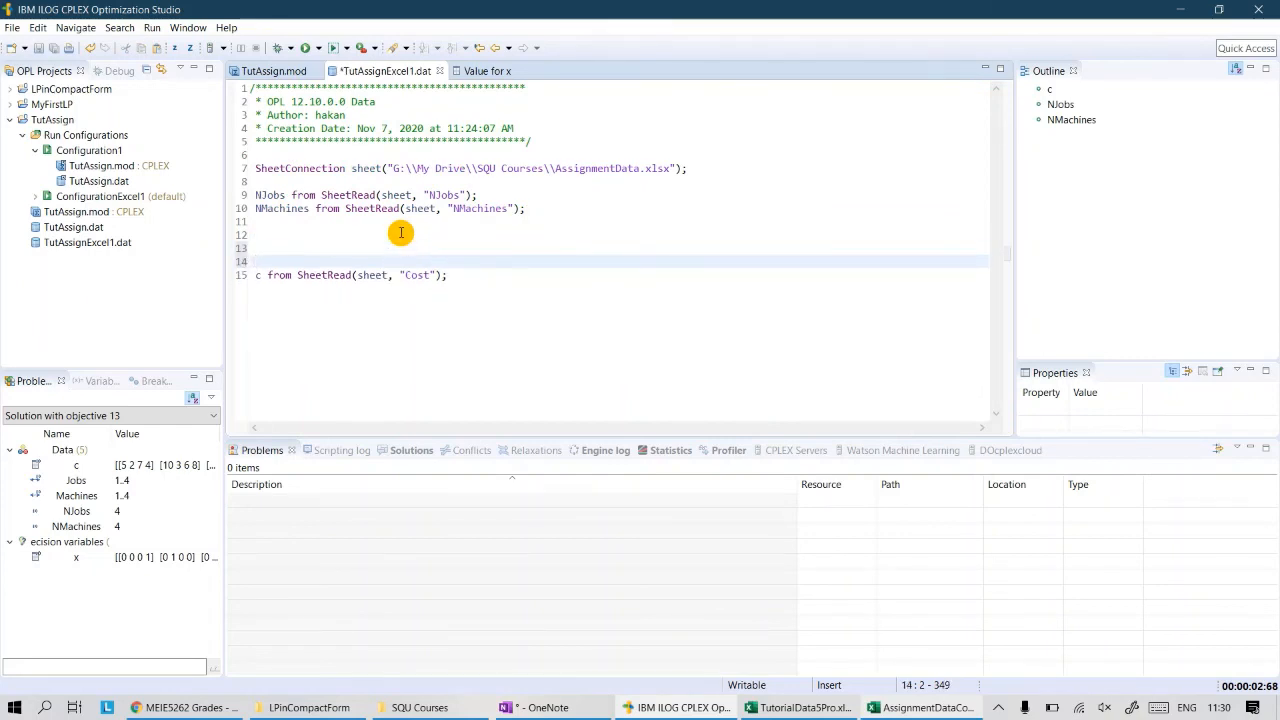
- Begin a second connection statement, SheetConnection sheet2, on a new line below the existing SheetConnection
click(692, 167)
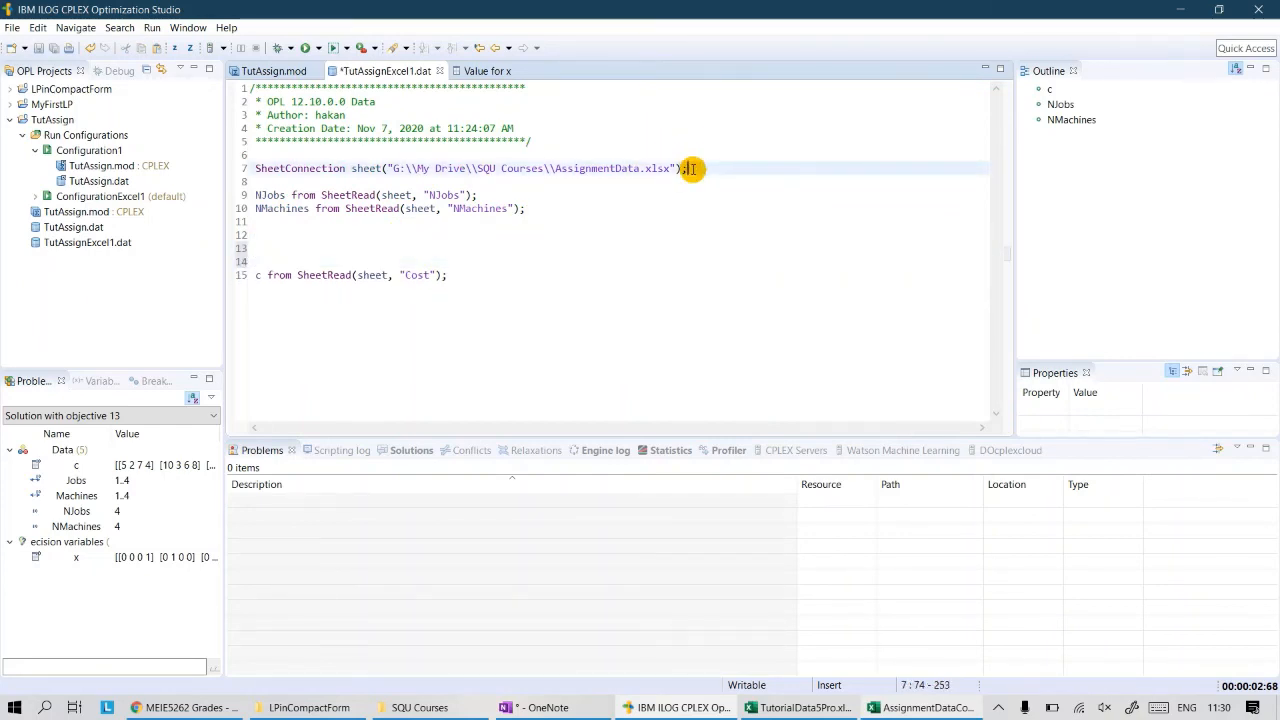
key(Return)
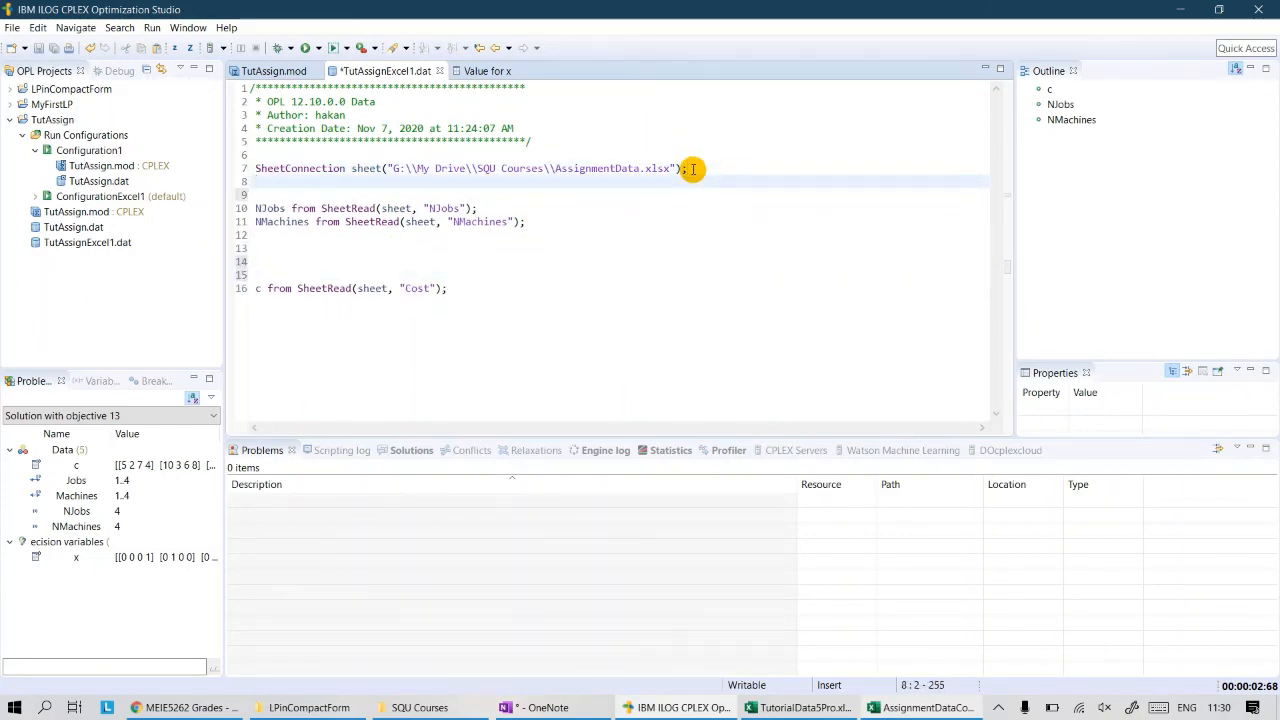
text(SheetConnection)
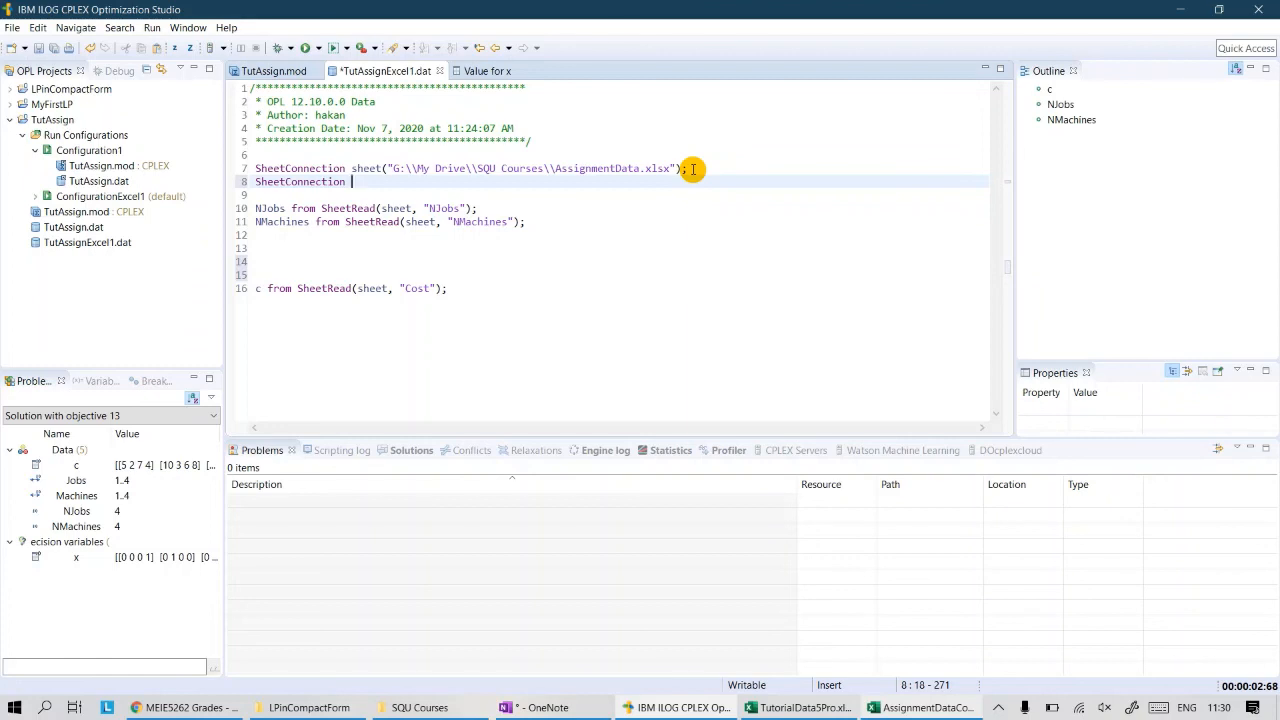
key(Up)
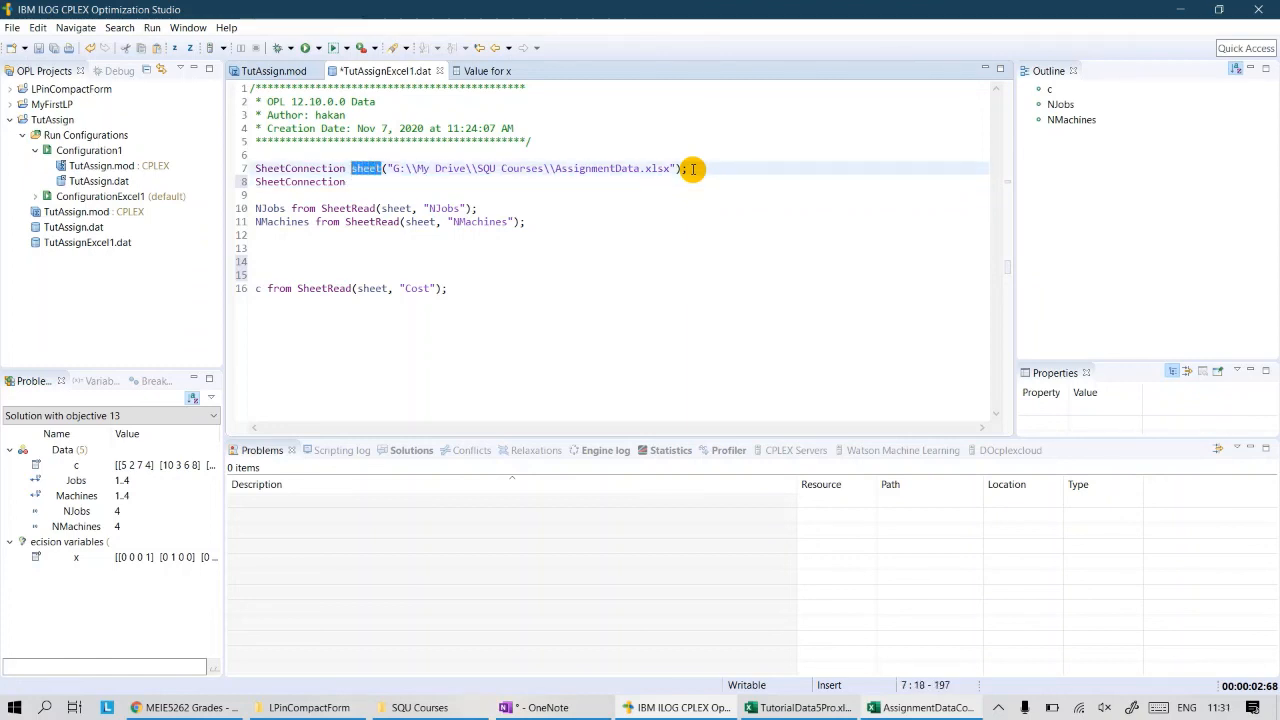
key(Down)
text(shee)
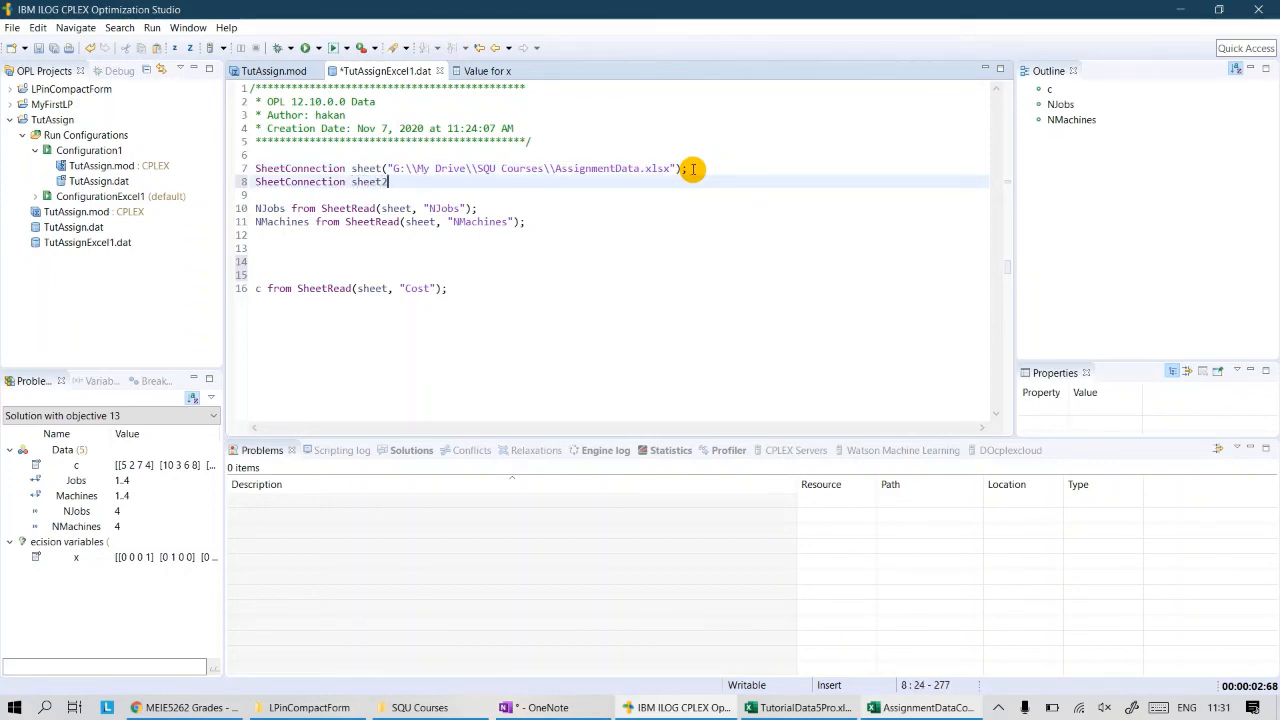
key(Up)
key(shift+Right)
key(shift+Right)
key(shift+Right)
key(shift+Right)
key(shift+Right)
key(shift+Right)
key(shift+Right)
key(shift+Right)
key(shift+Right)
key(shift+Right)
key(shift+Right)
key(shift+Right)
key(shift+Right)
key(shift+Right)
key(shift+Right)
key(shift+Right)
key(shift+Right)
key(shift+Right)
key(shift+Right)
key(shift+Right)
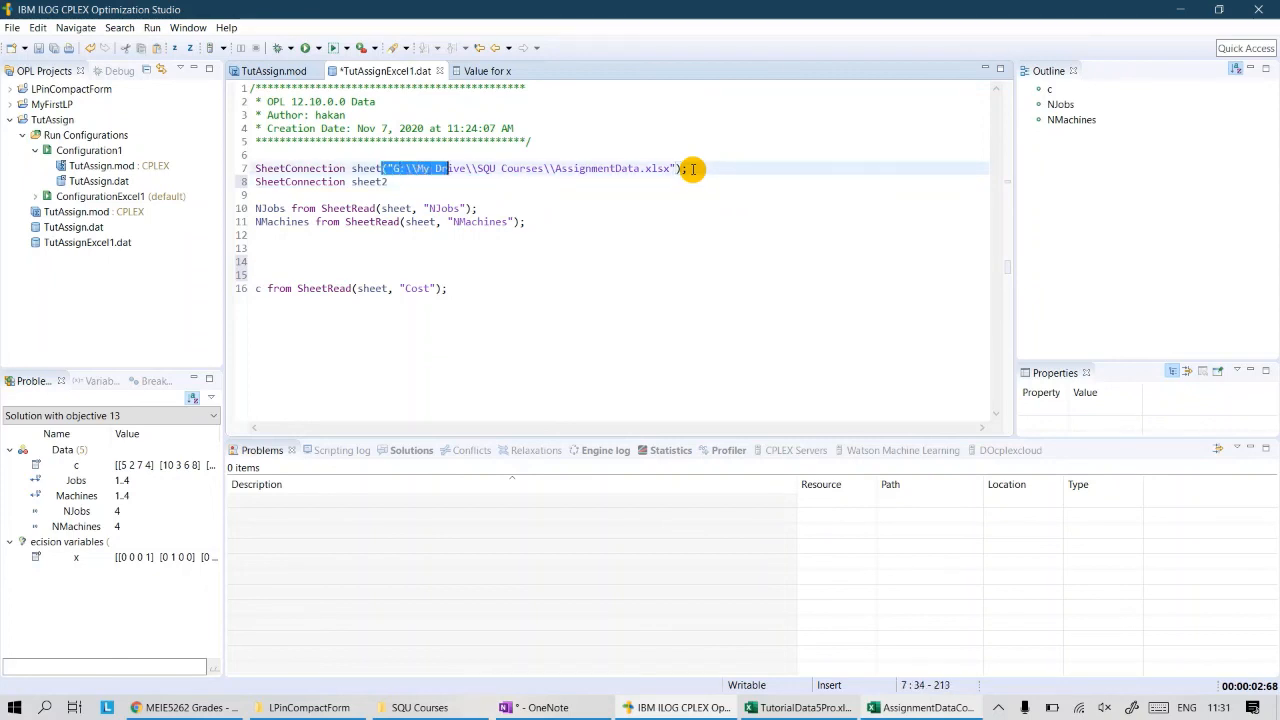
key(shift+Right)
key(shift+Right)
key(shift+Right)
key(shift+Right)
key(shift+Right)
key(shift+Right)
key(shift+Right)
key(shift+Right)
key(shift+Right)
key(shift+Right)
key(shift+Right)
key(shift+Right)
key(shift+Right)
key(shift+Right)
key(shift+Right)
key(shift+Right)
key(shift+Right)
key(shift+Right)
key(shift+Right)
key(shift+Right)
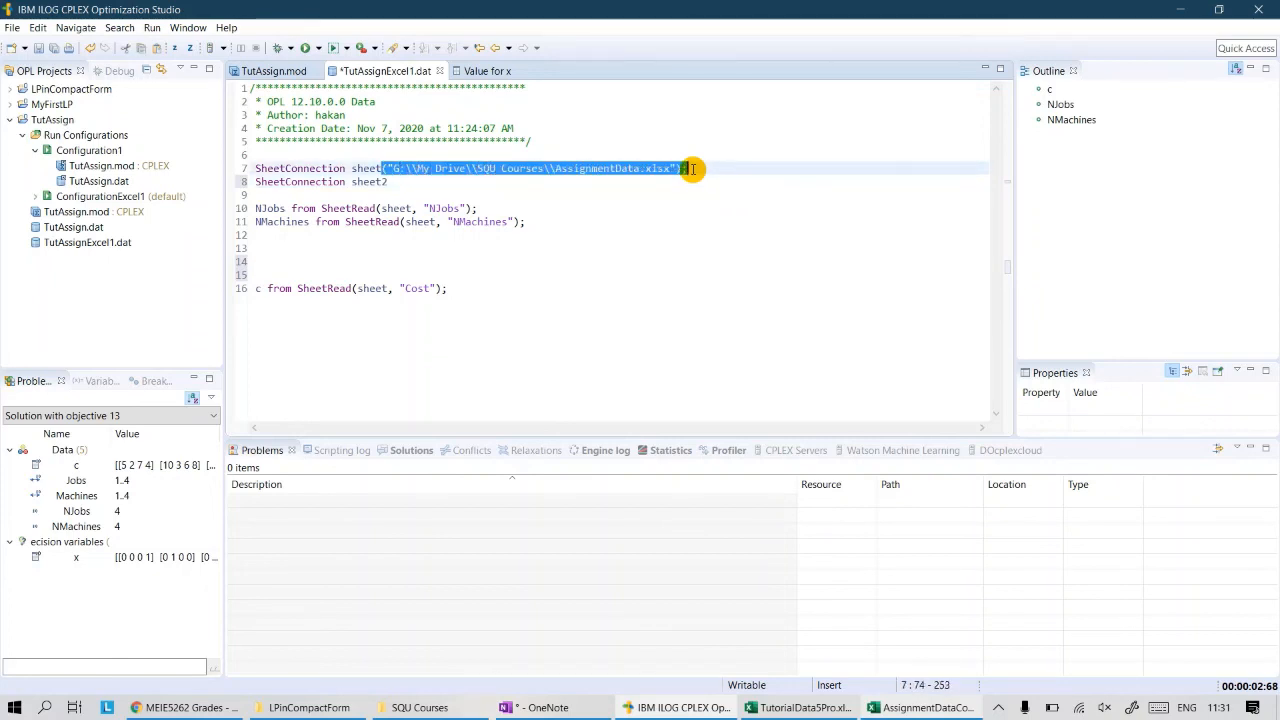
- Complete the sheet2 connection statement with the file name "AssignmentDataCost.xlsx" as its argument, without a folder path
key(Down)
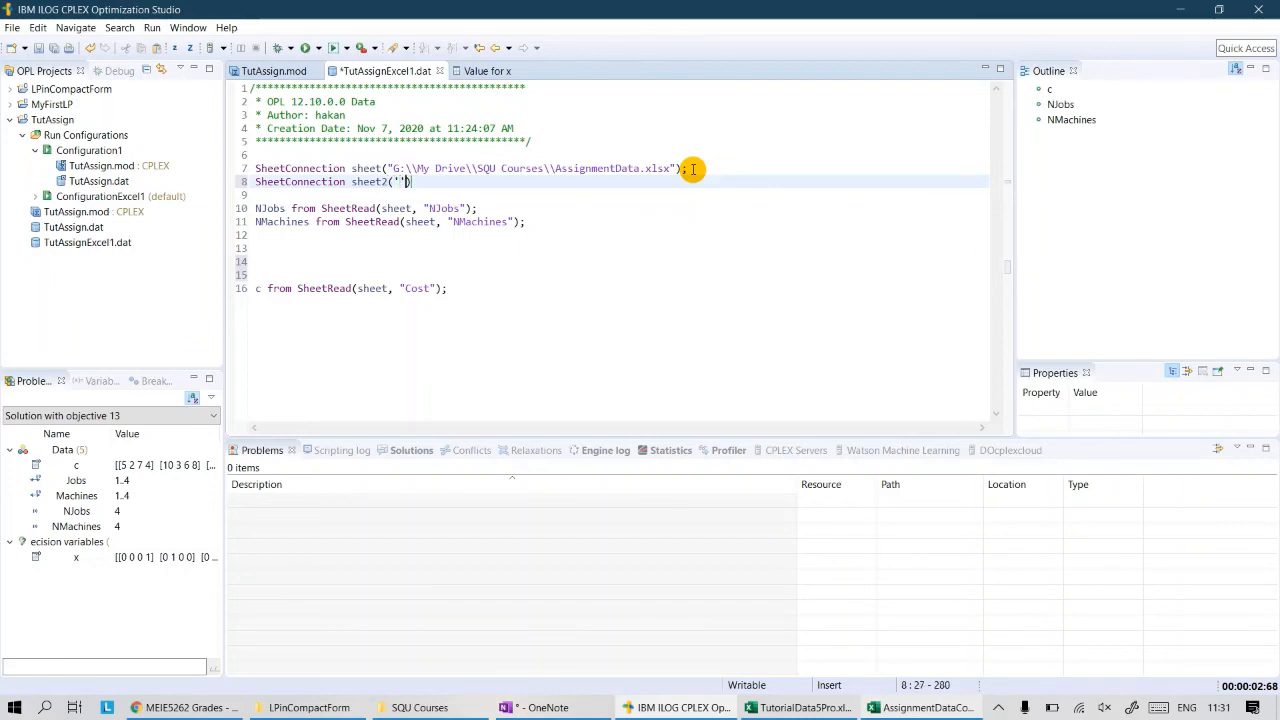
key(BackSpace)
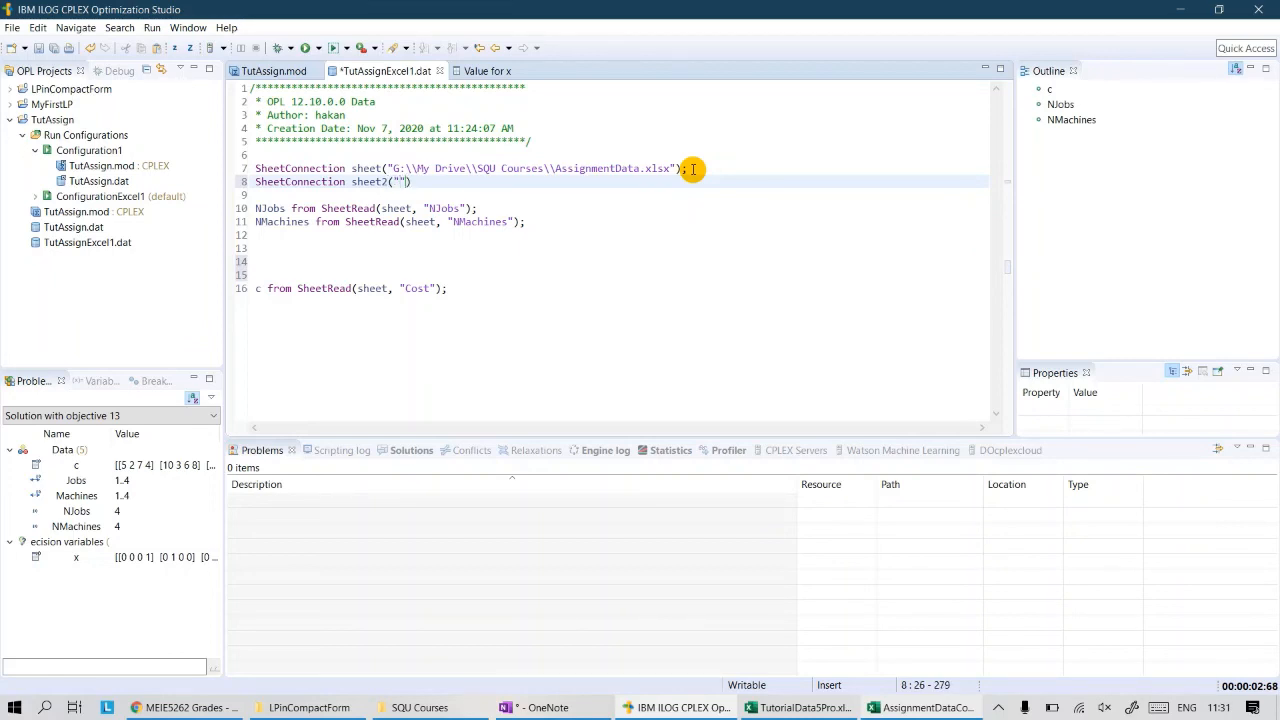
text(Assig)
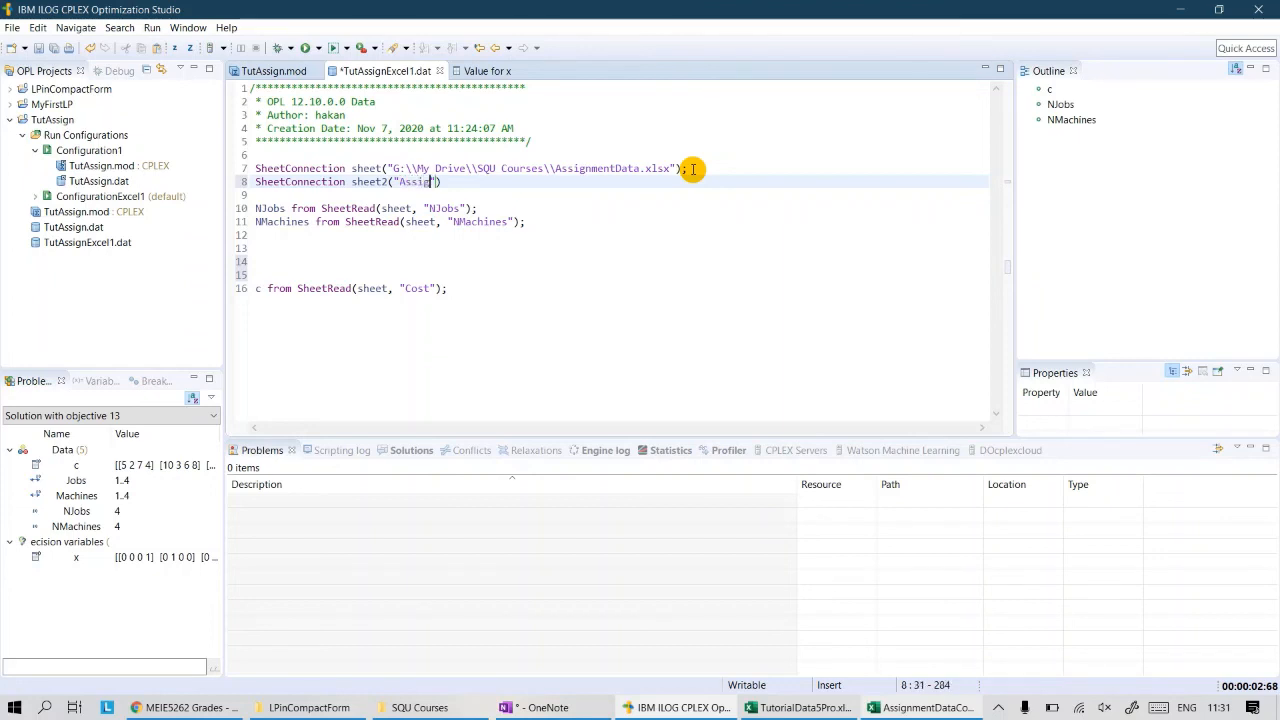
text(nmentDataCost.xlsx)
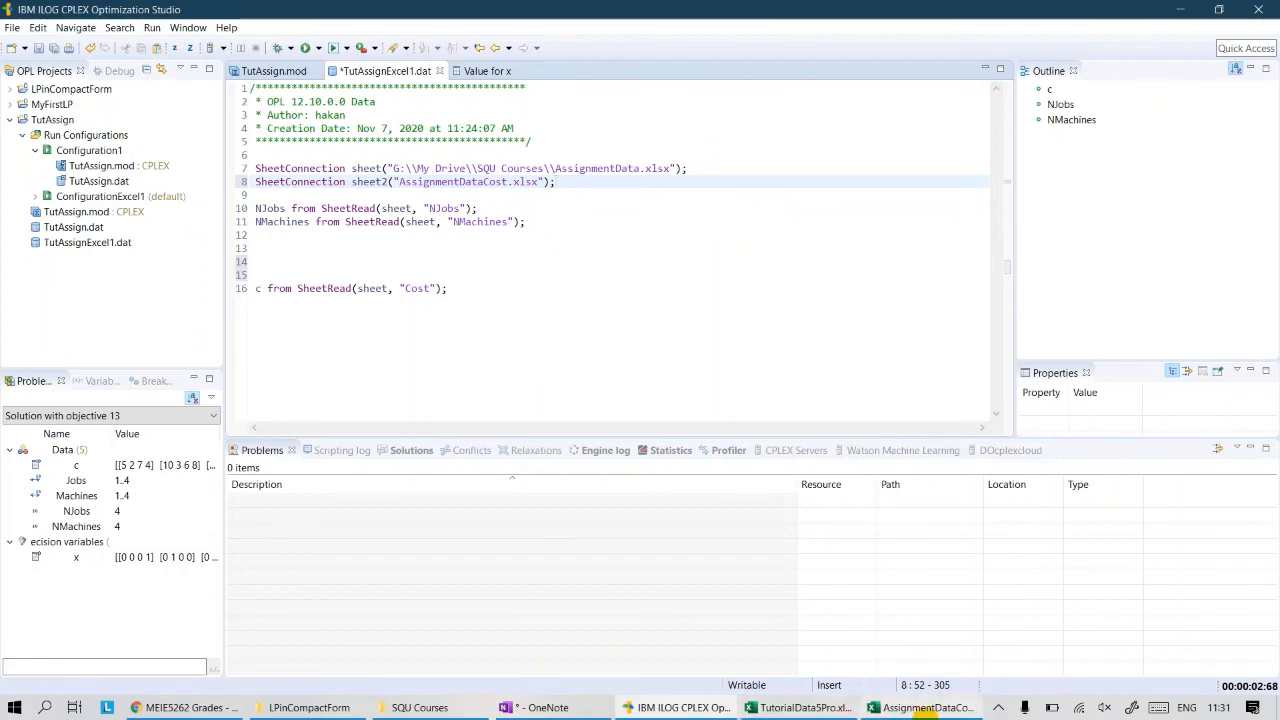
- Close the AssignmentDataCost workbook and copy AssignmentDataCost.xlsx from the SQU Courses folder into the TutAssign project folder under CPLEX Tutorial
click(918, 708)
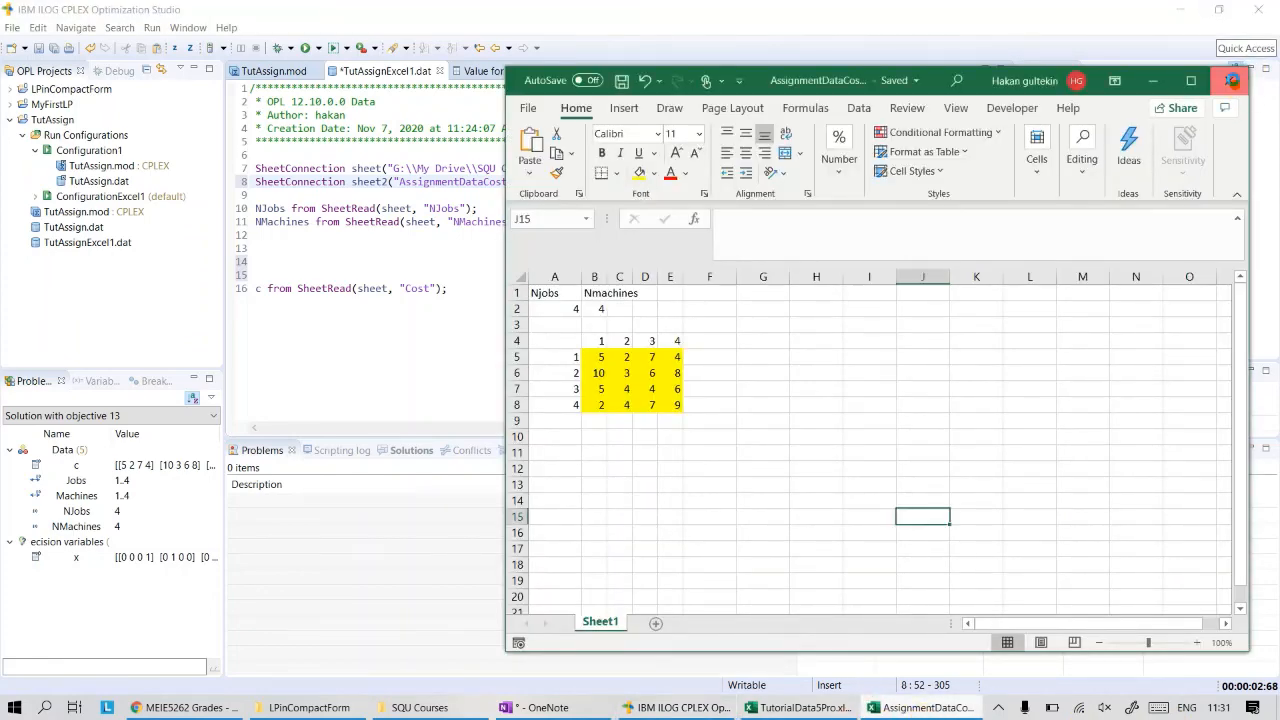
click(1229, 80)
click(443, 707)
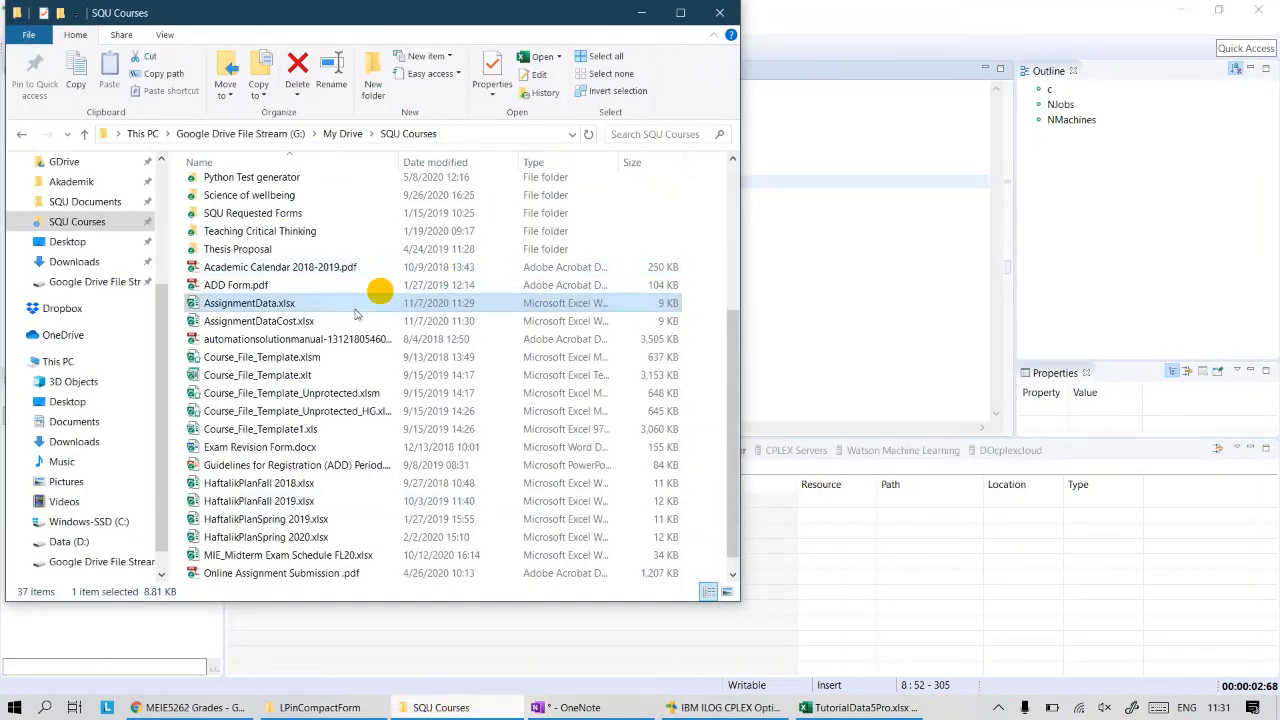
click(248, 322)
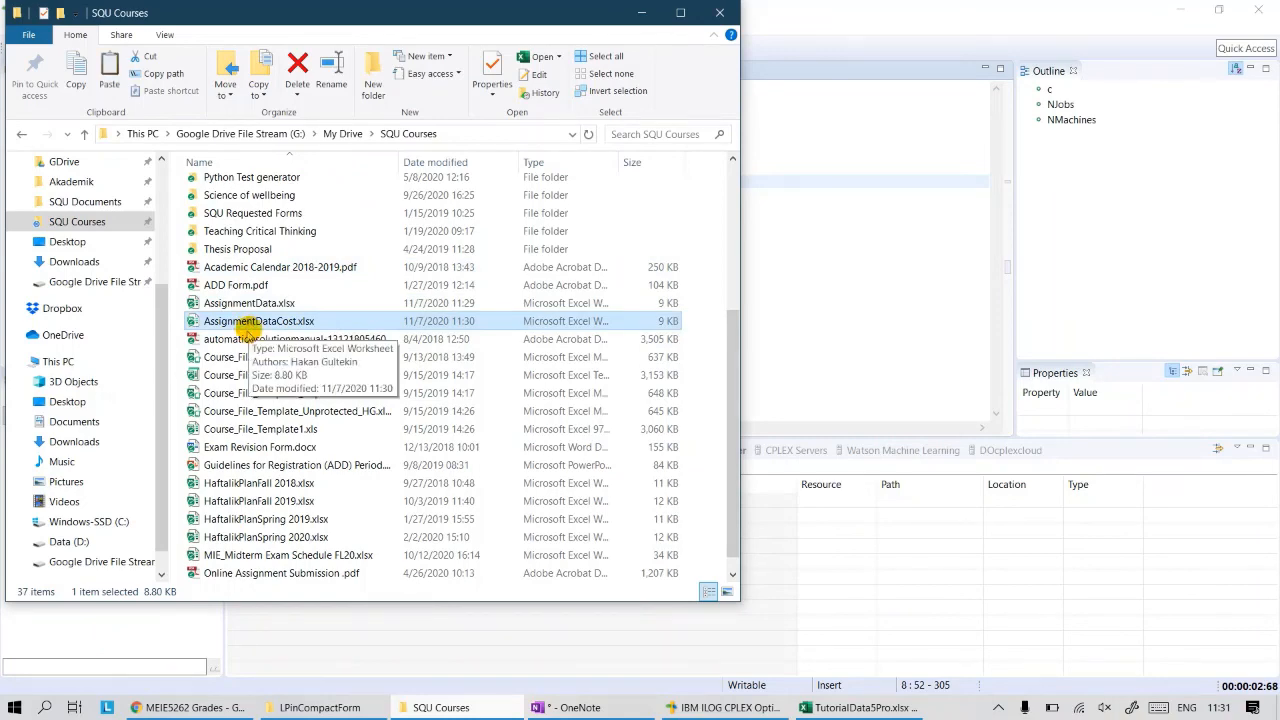
click(320, 707)
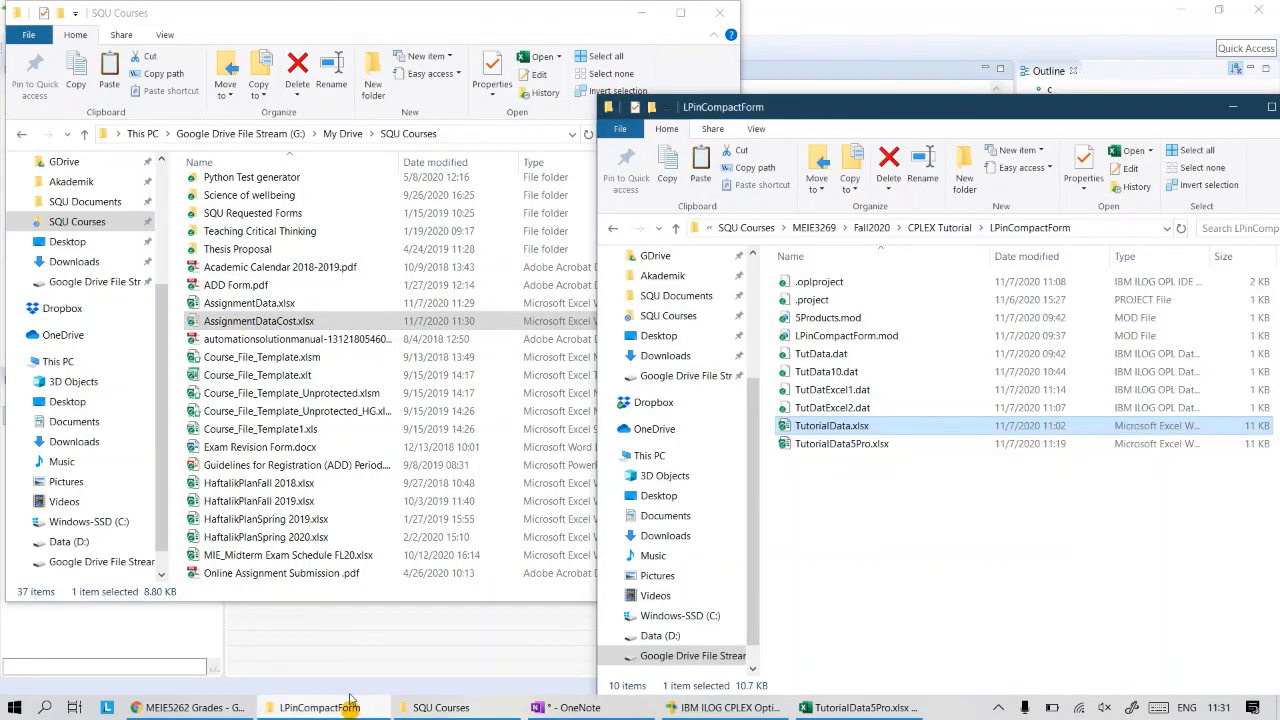
click(945, 228)
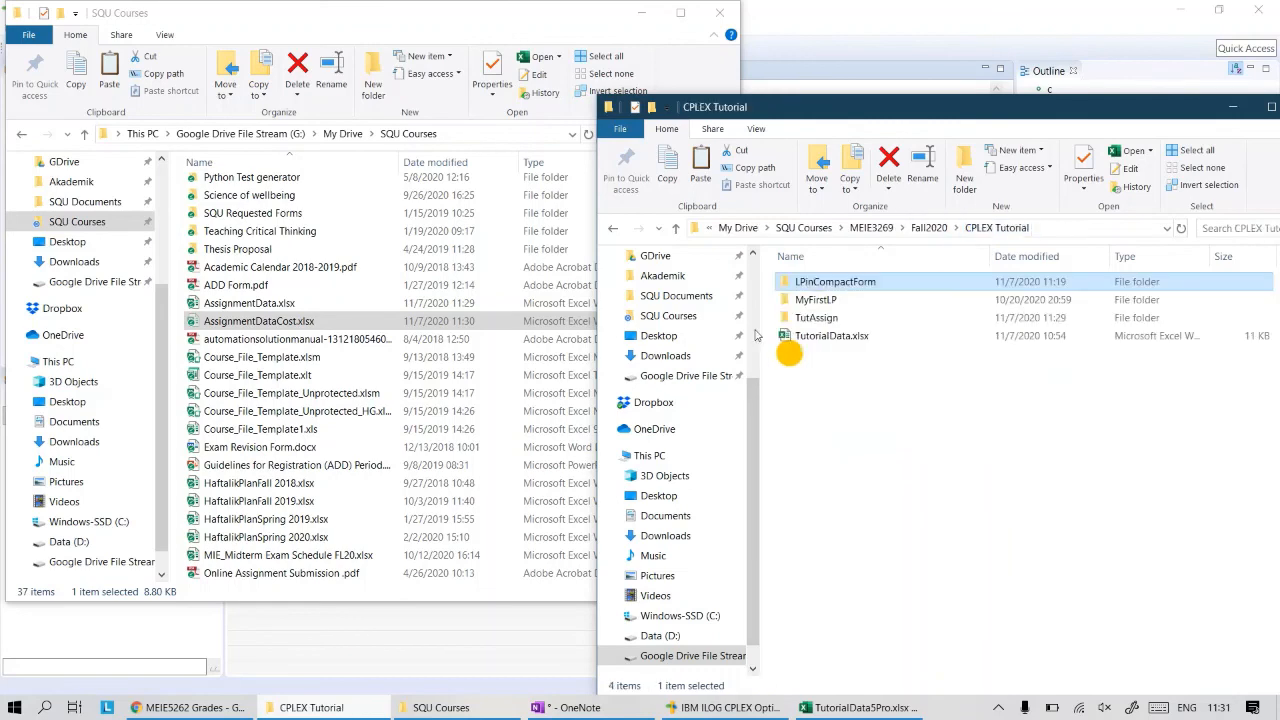
double_click(818, 318)
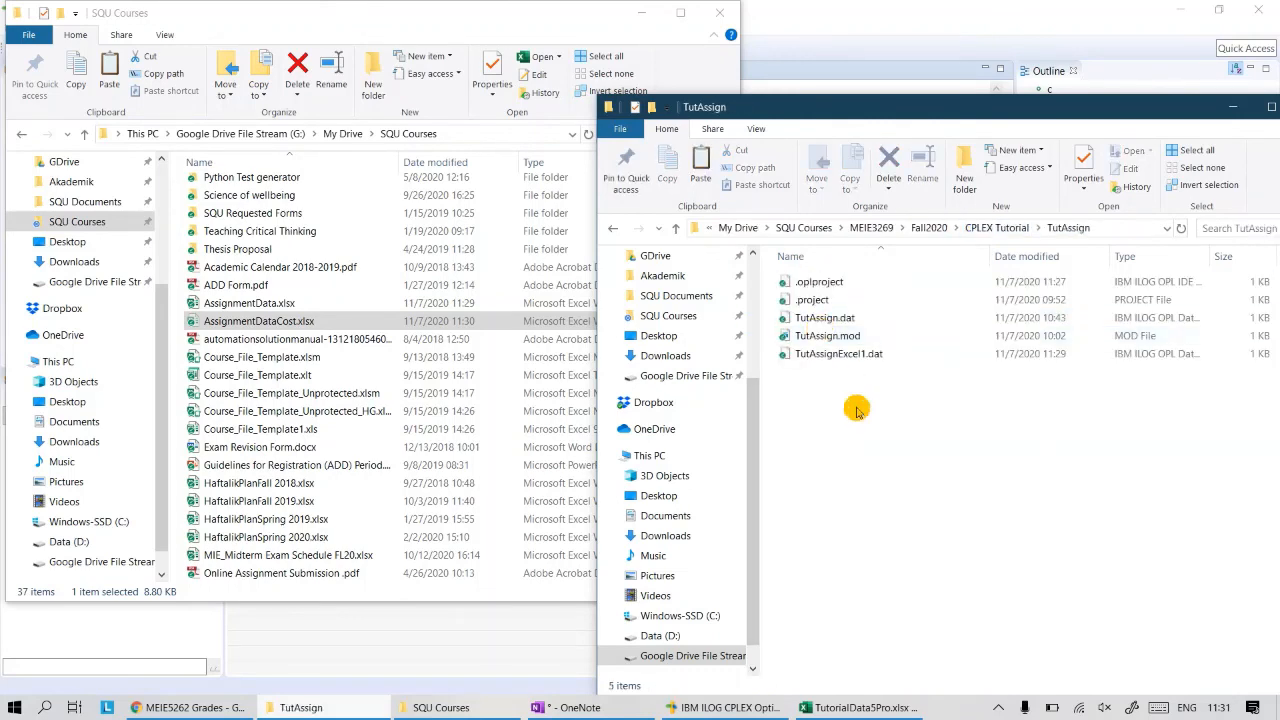
key(ctrl+v)
- Return to CPLEX and compare the file arguments of both SheetConnection statements and the connection used by the NJobs and NMachines reads
click(882, 15)
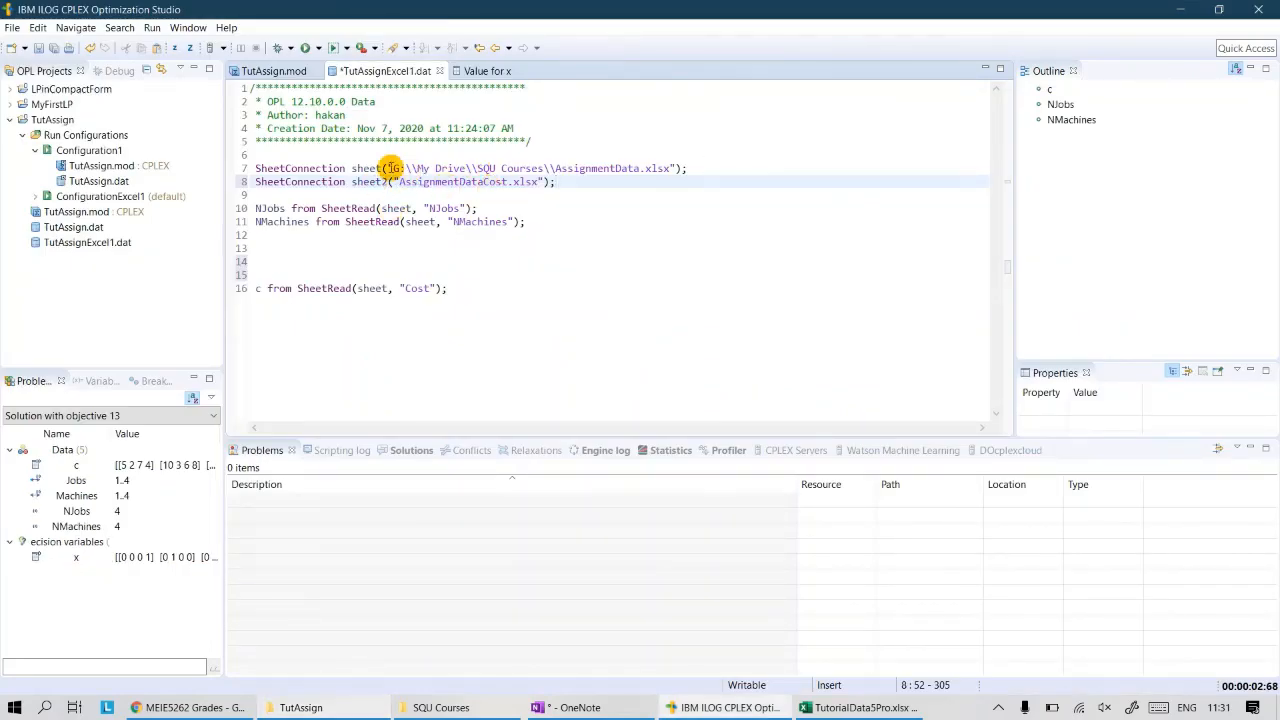
drag(394, 170, 670, 169)
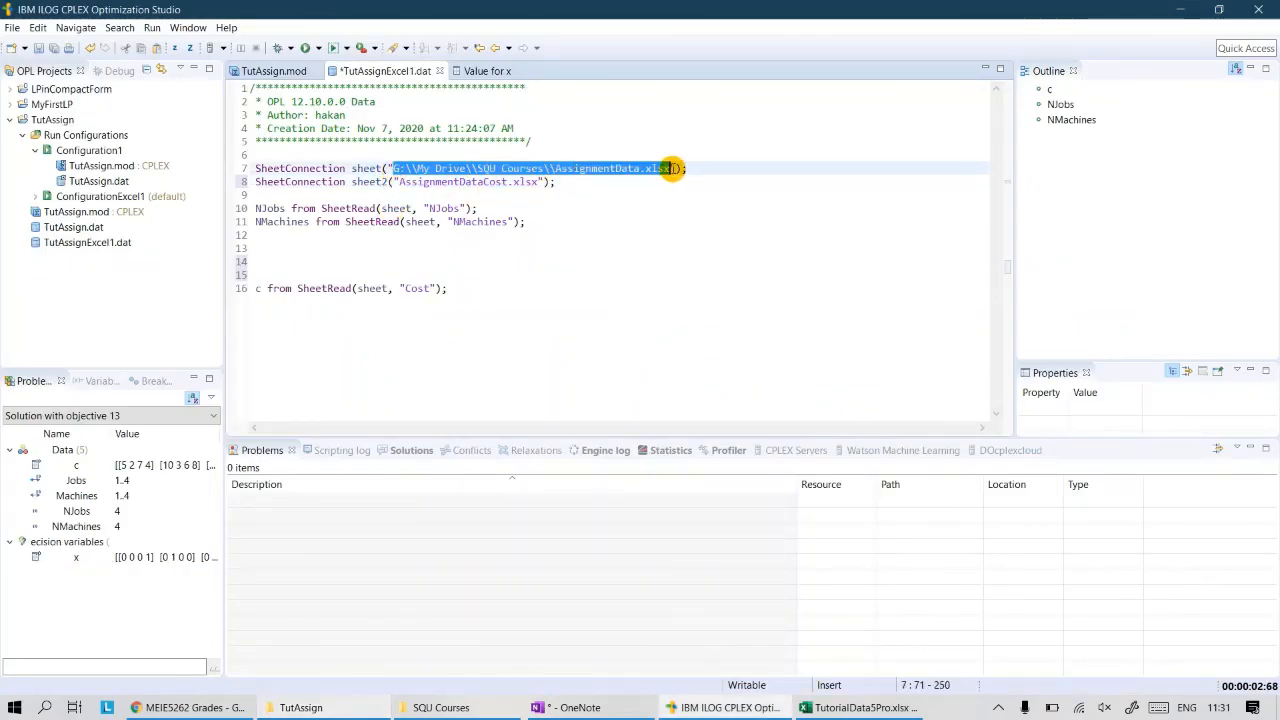
click(630, 194)
drag(398, 178, 545, 181)
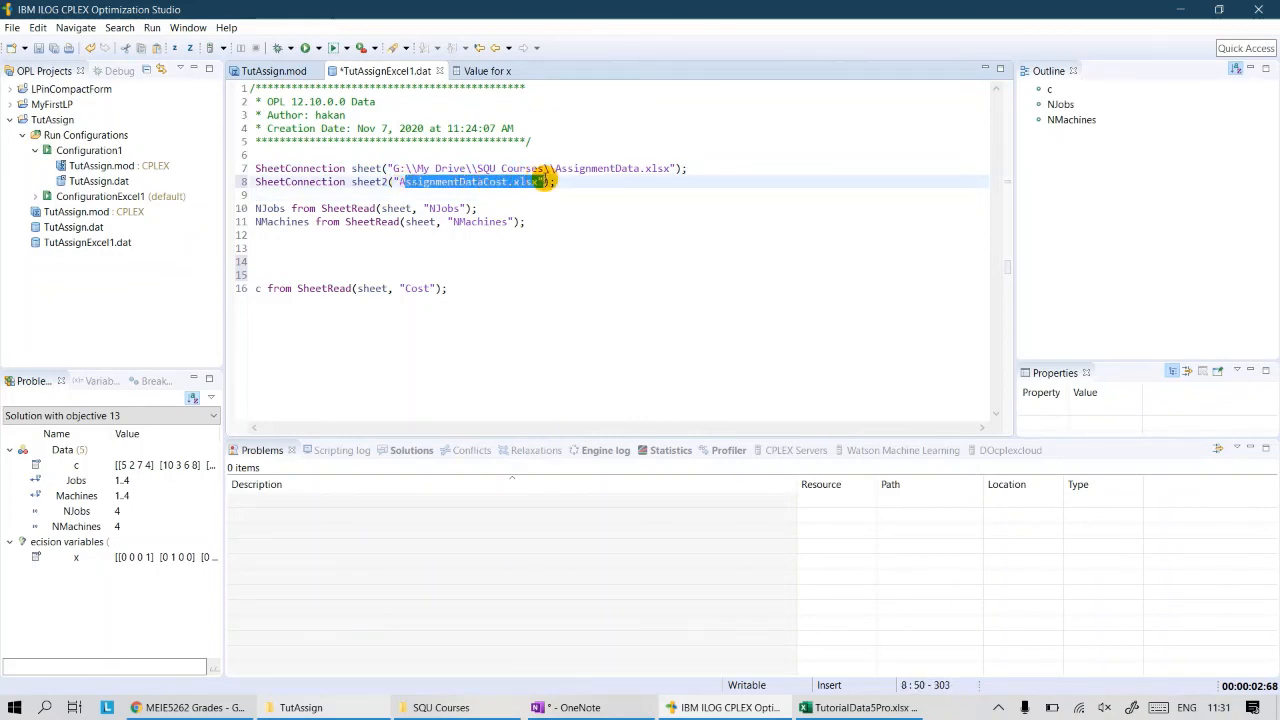
drag(786, 265, 752, 254)
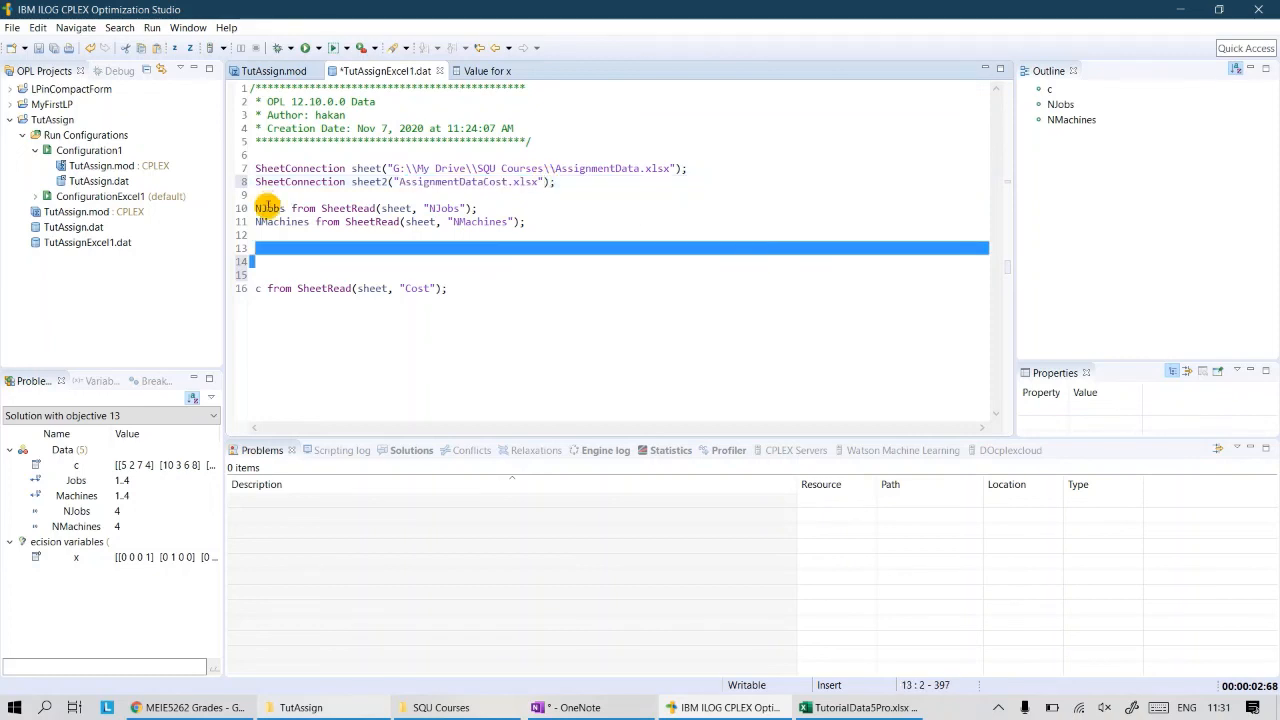
click(268, 208)
triple_click(258, 208)
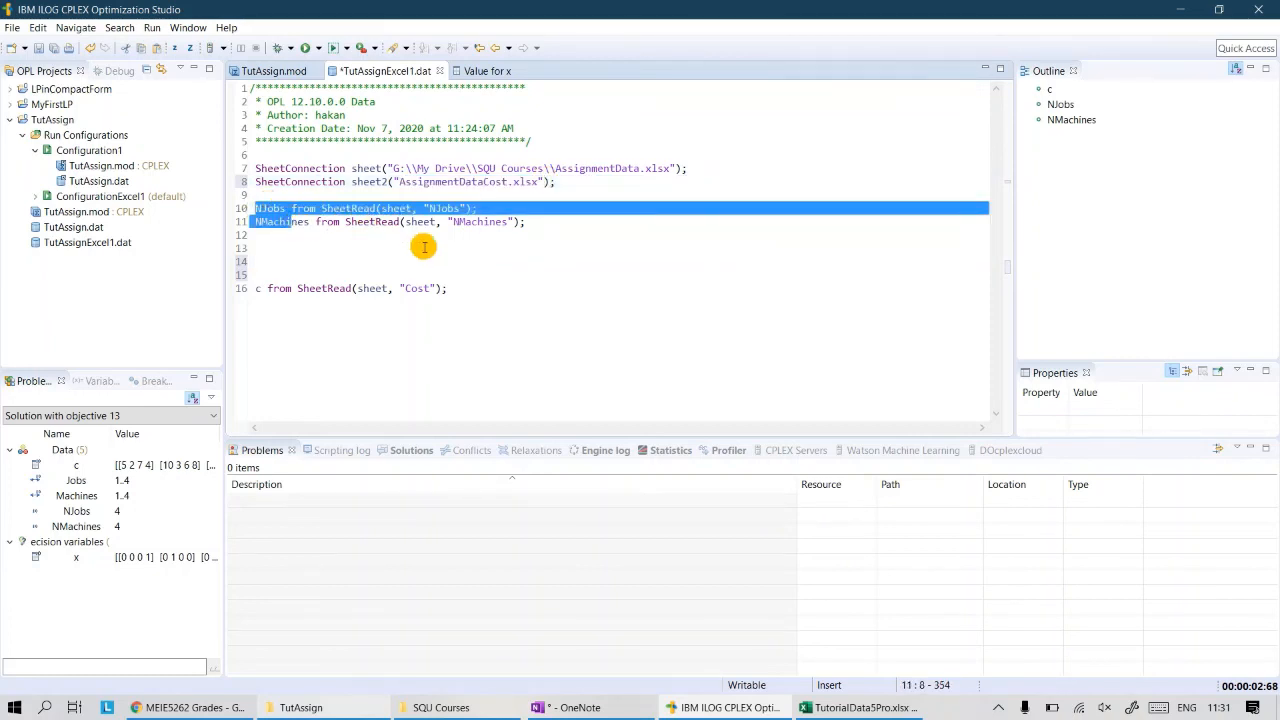
click(423, 246)
double_click(388, 208)
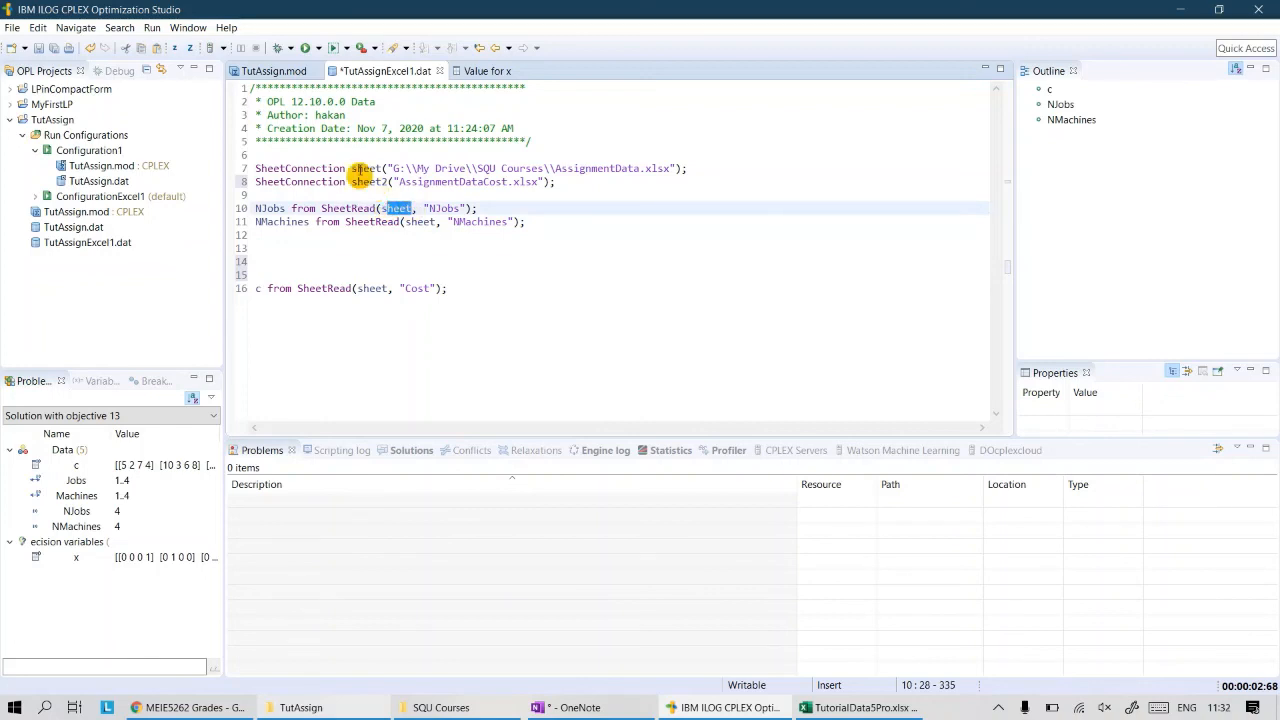
double_click(372, 168)
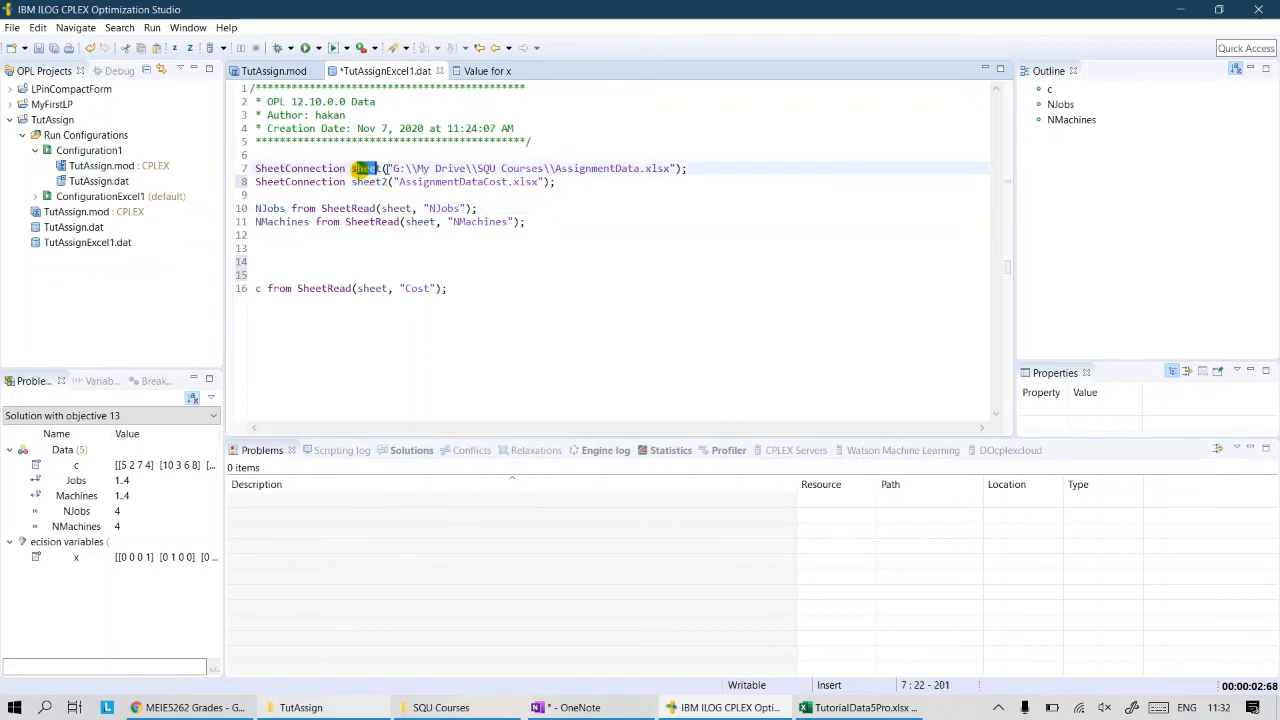
- Change the connection in the c read statement to sheet2, and check its Cost range against the sheet2 connection statement
click(257, 288)
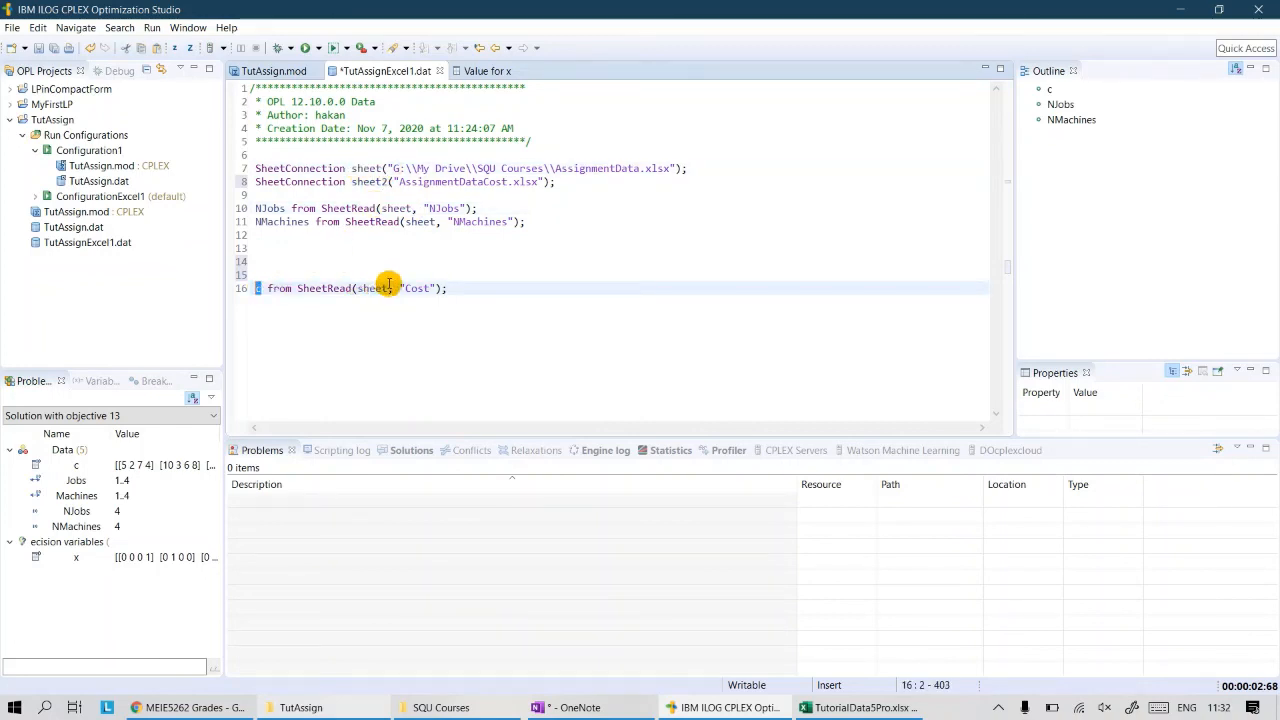
text(2)
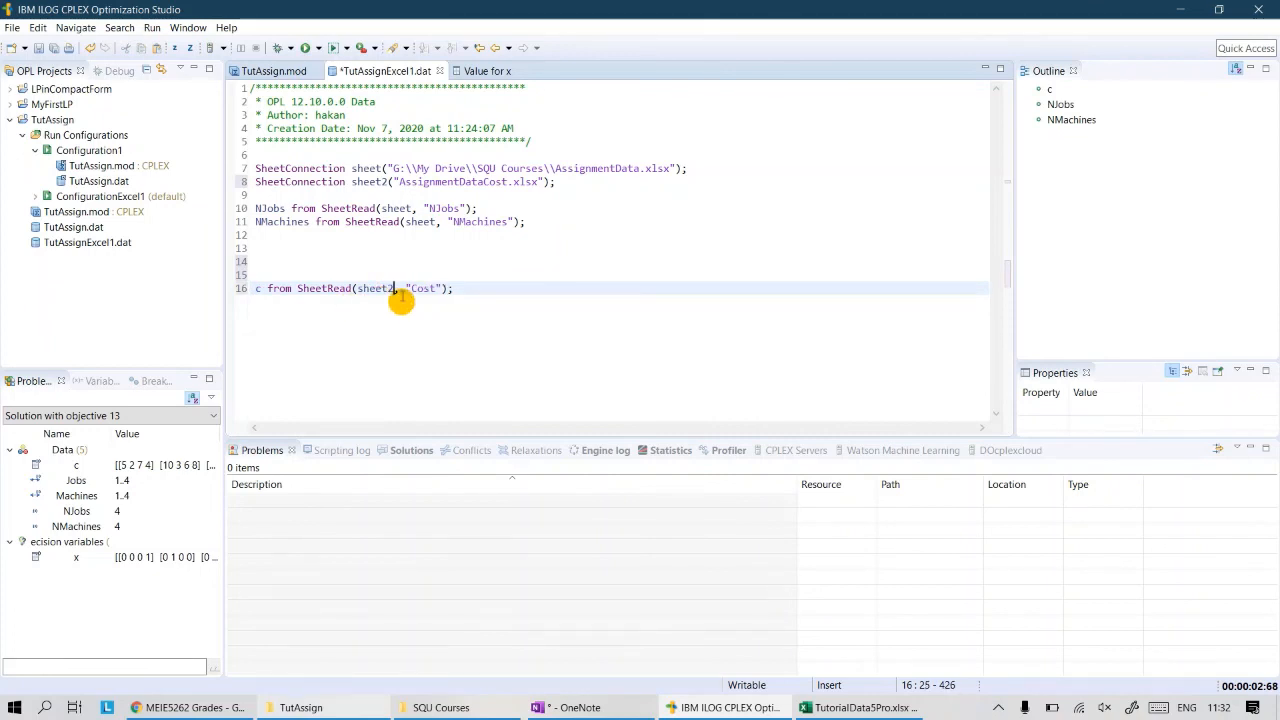
drag(413, 288, 437, 288)
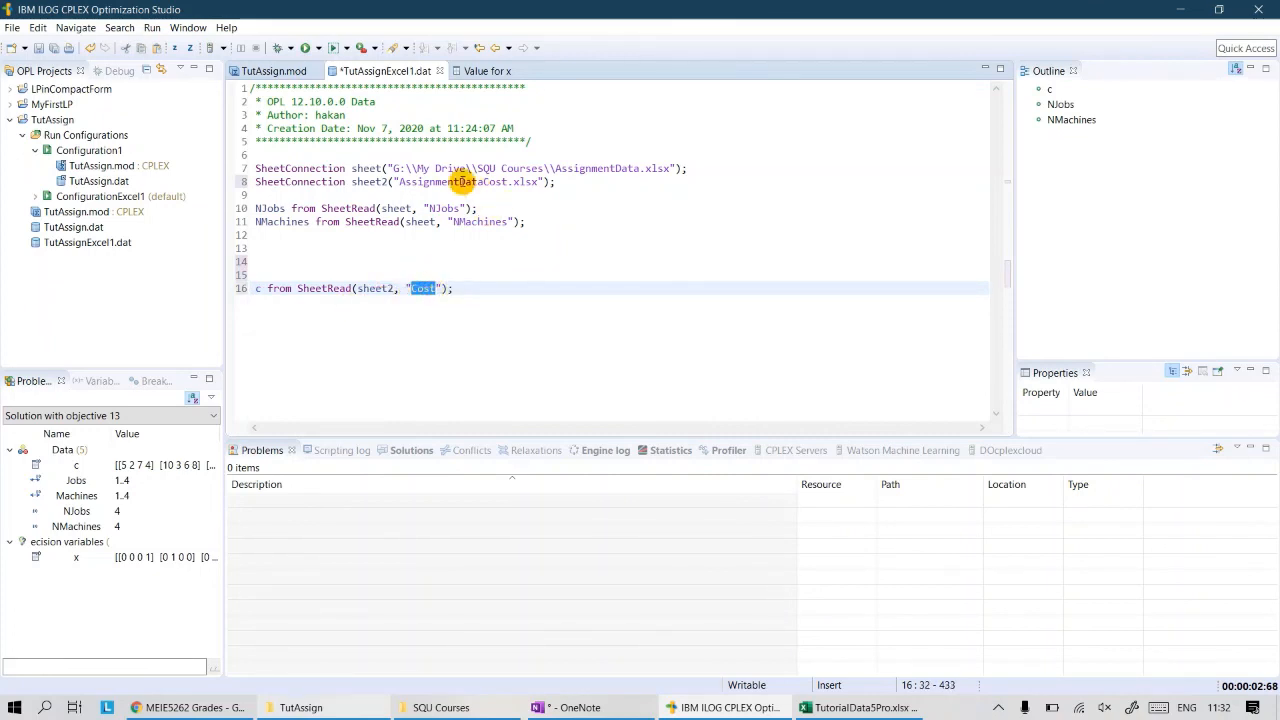
drag(437, 182, 507, 182)
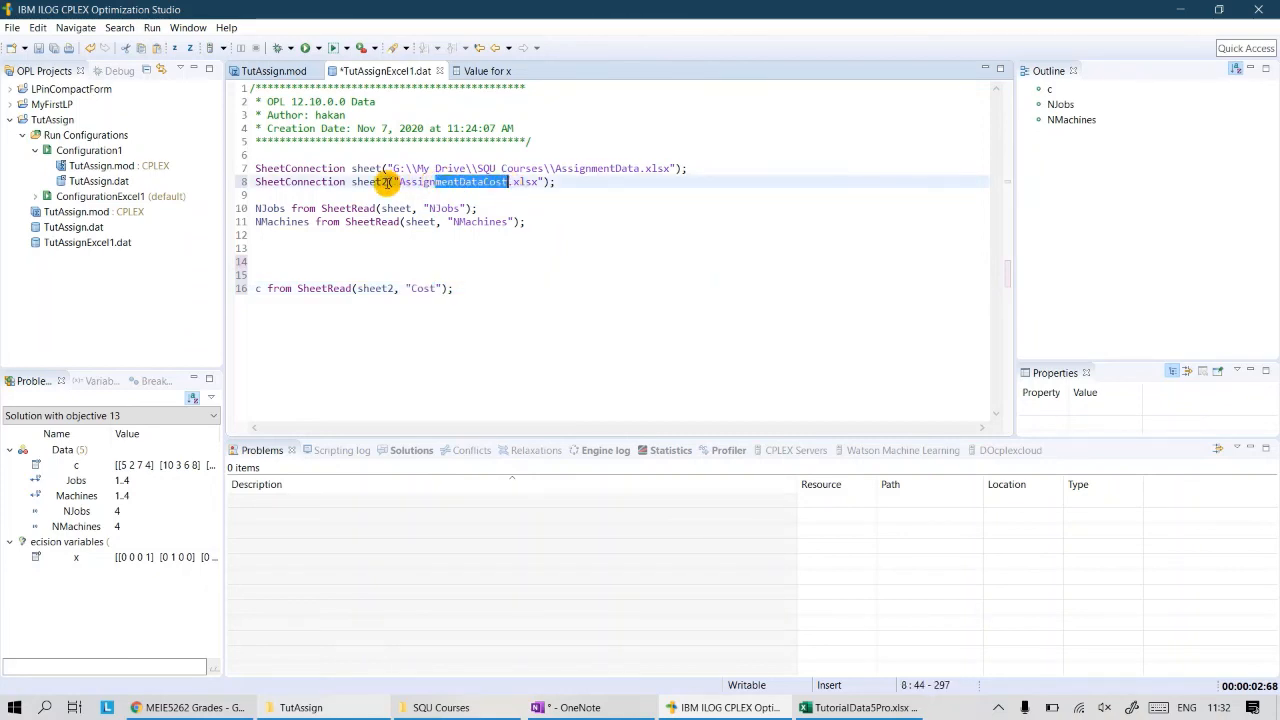
drag(387, 182, 350, 182)
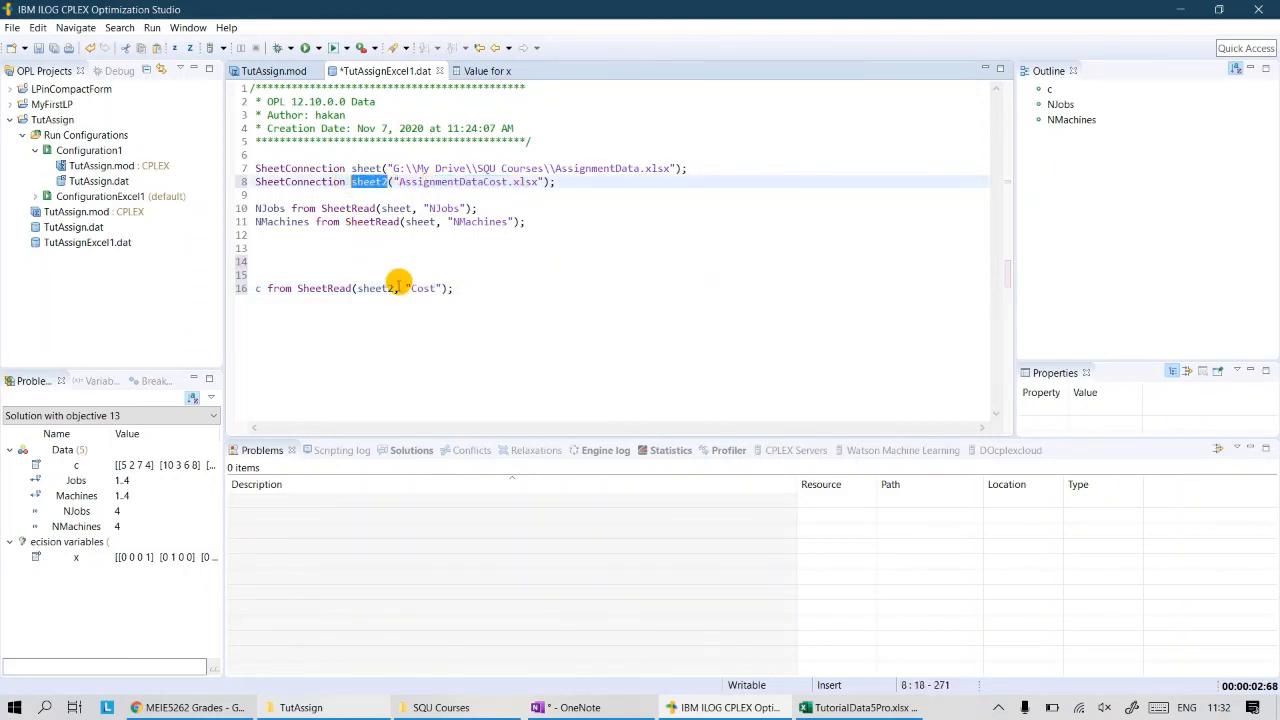
drag(396, 288, 353, 288)
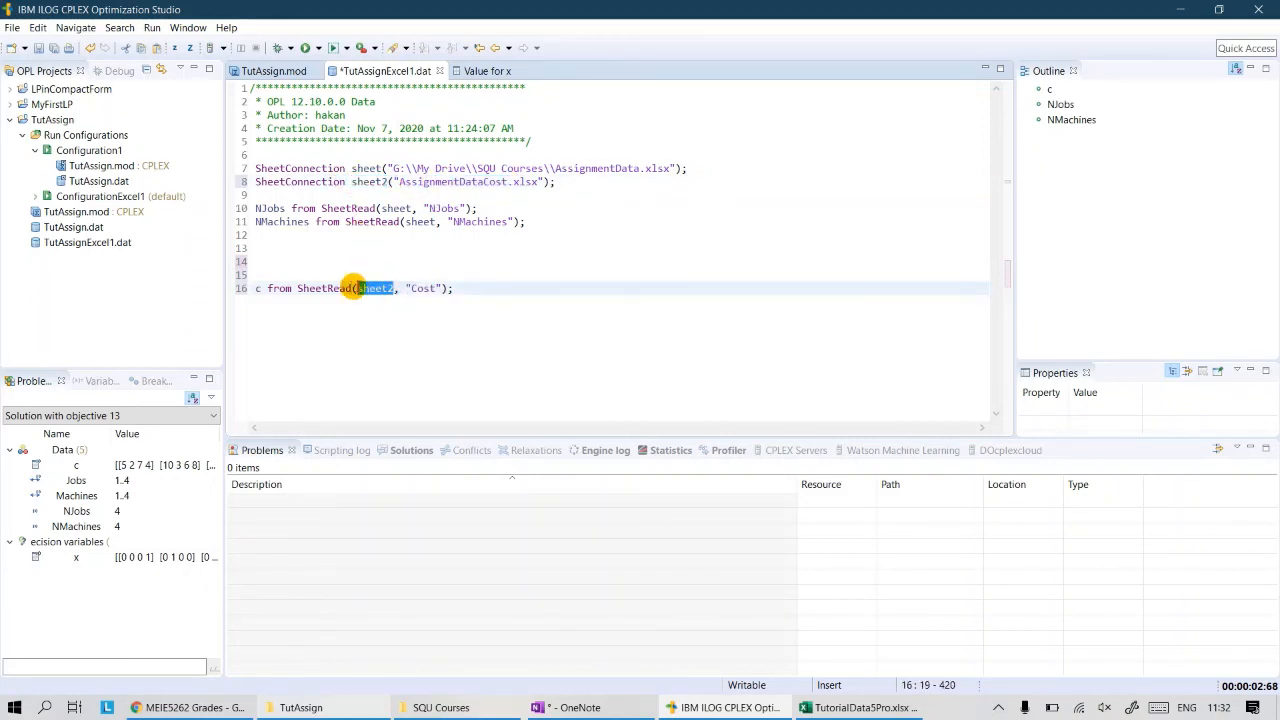
click(266, 288)
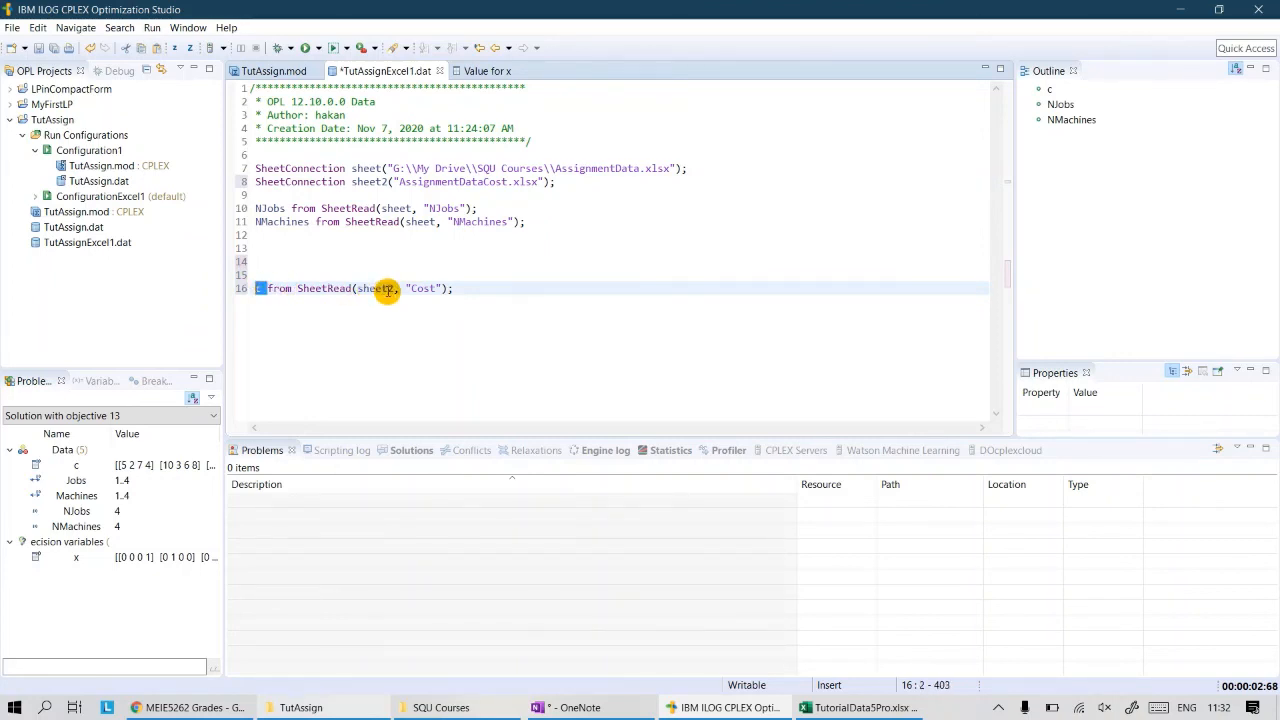
- Remove a blank line above the c read statement in TutAssignExcel1.dat
click(256, 261)
key(BackSpace)
key(BackSpace)
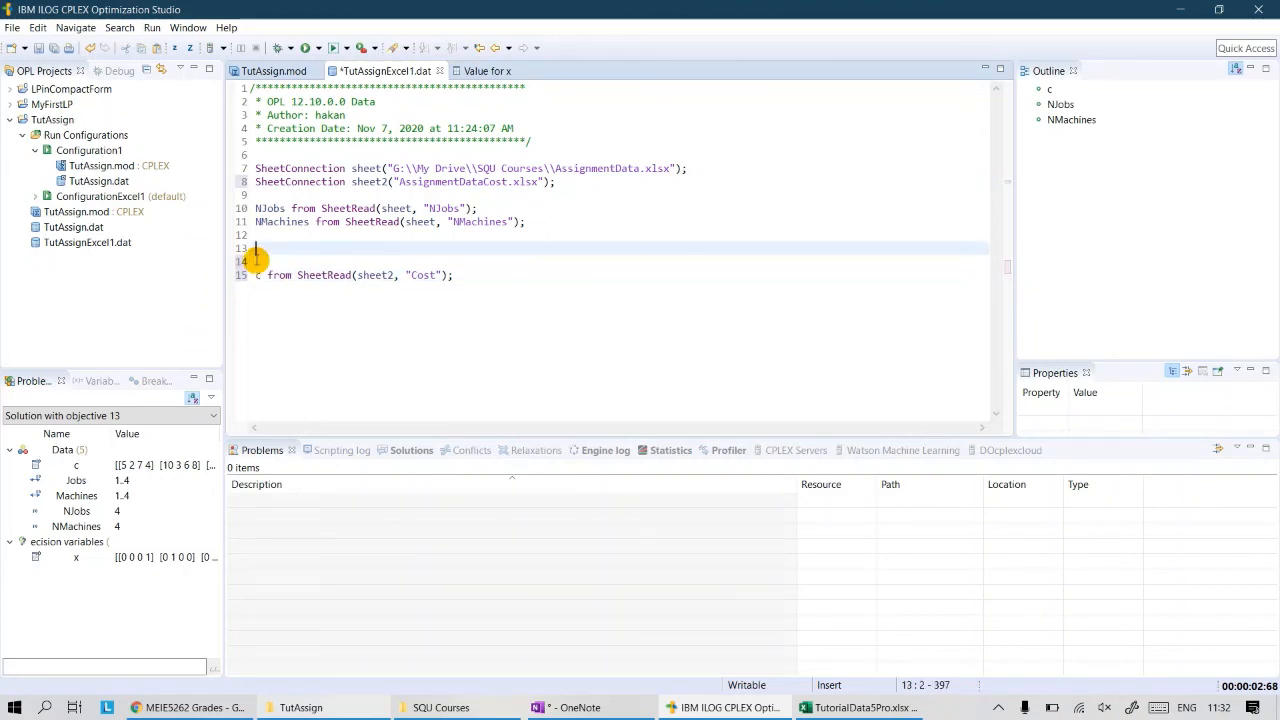
- Run Configuration1 of the TutAssign project, and return to the NMachines read statement in TutAssignExcel1.dat
right_click(87, 170)
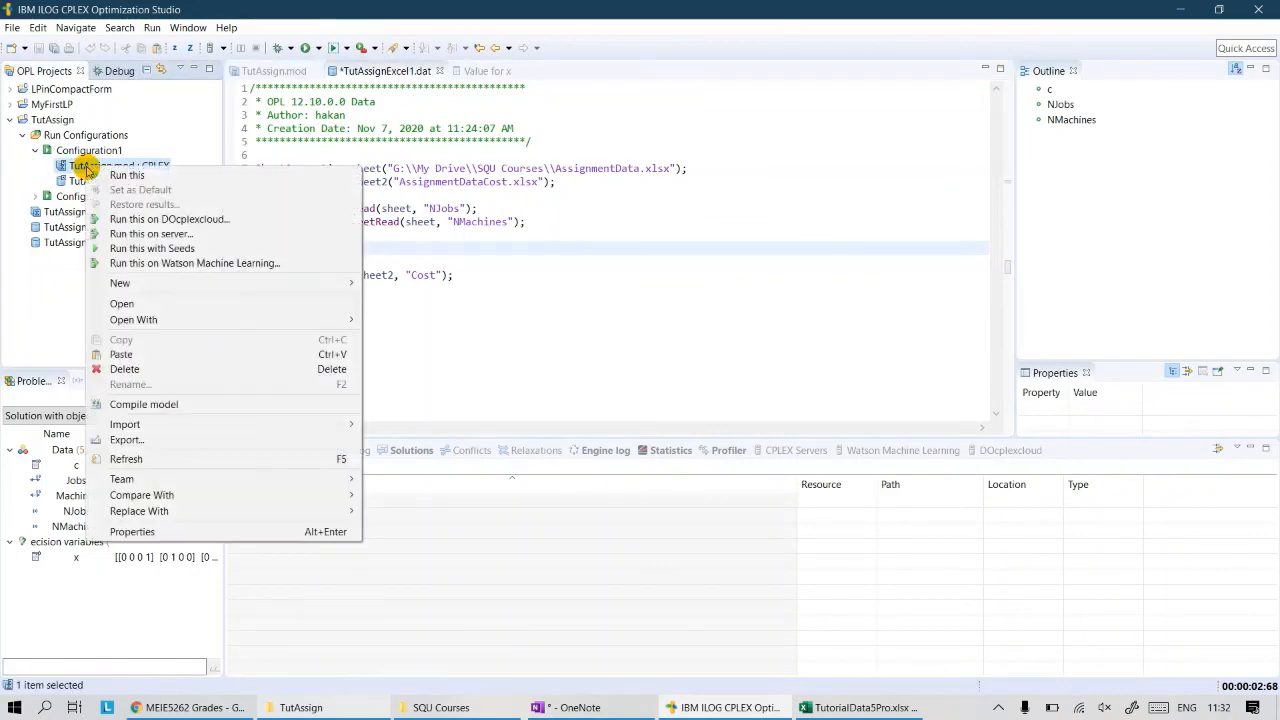
click(116, 178)
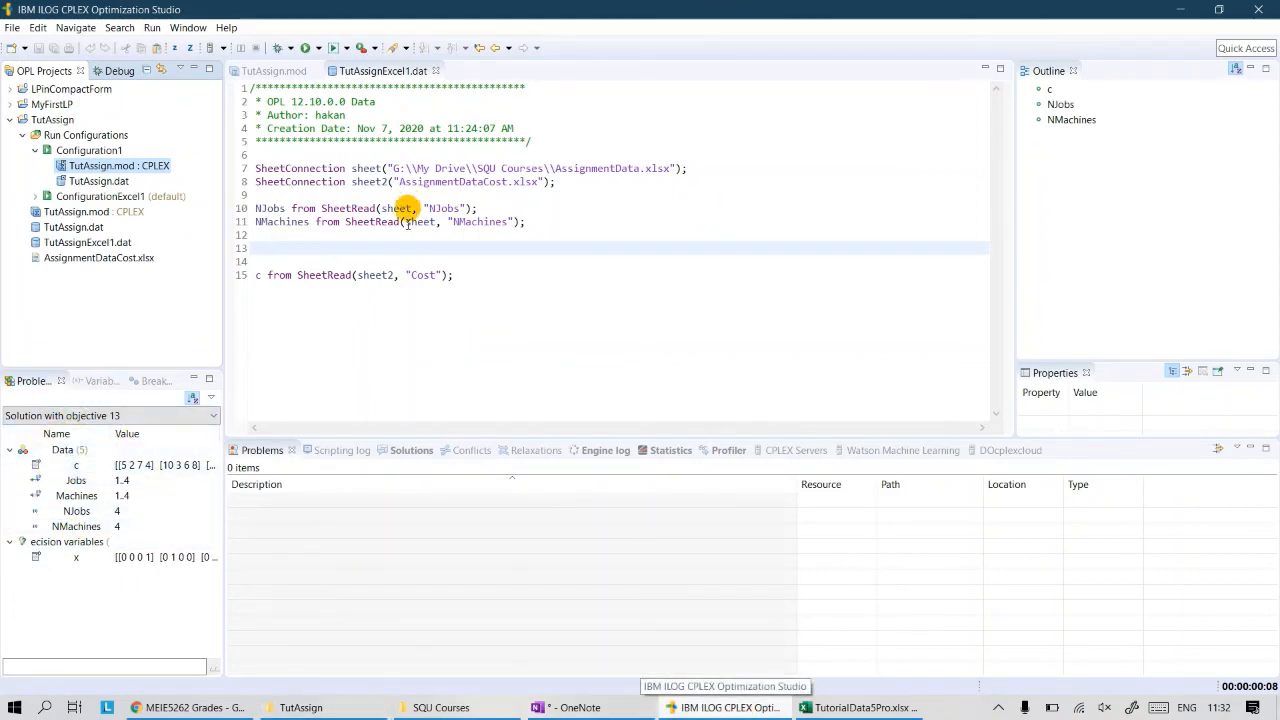
click(406, 222)
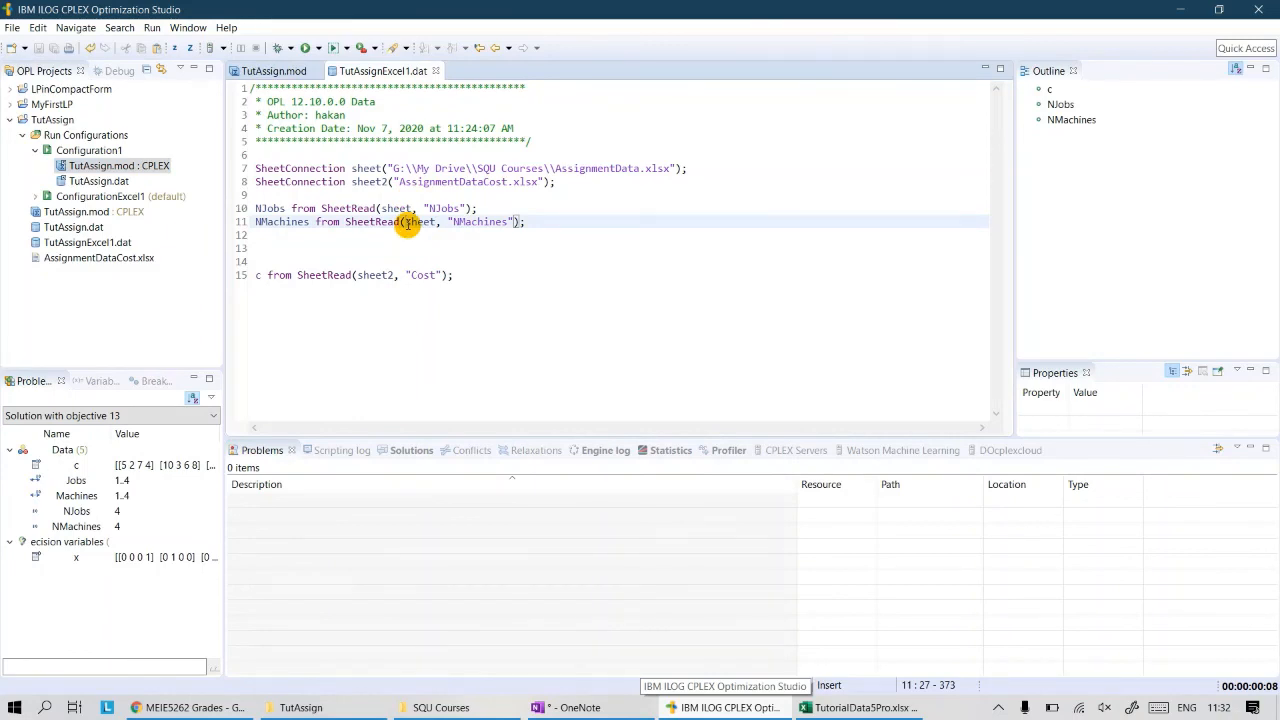